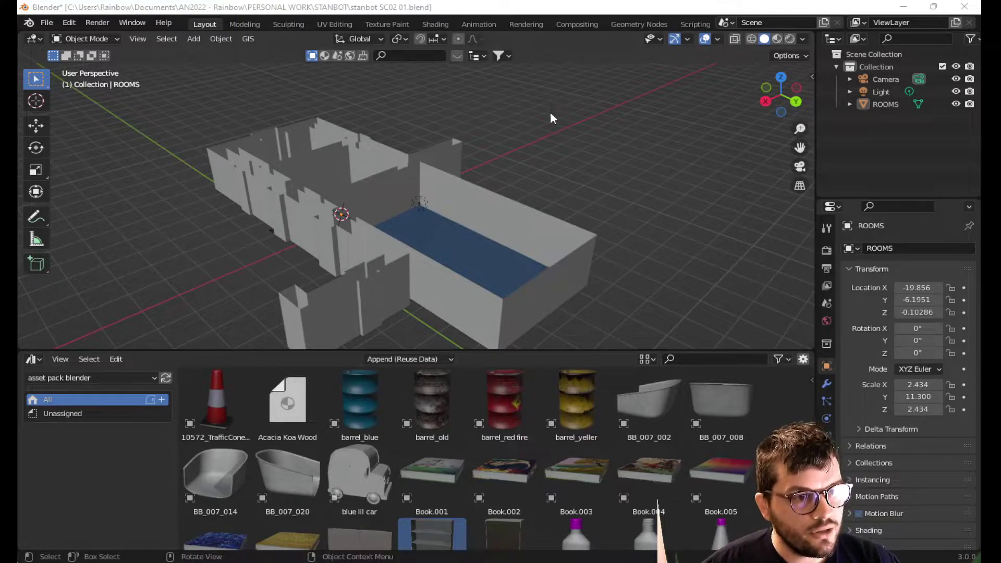
Step: Orbit and zoom the view low along the long blue-floored room
middle_drag(522, 216, 414, 262)
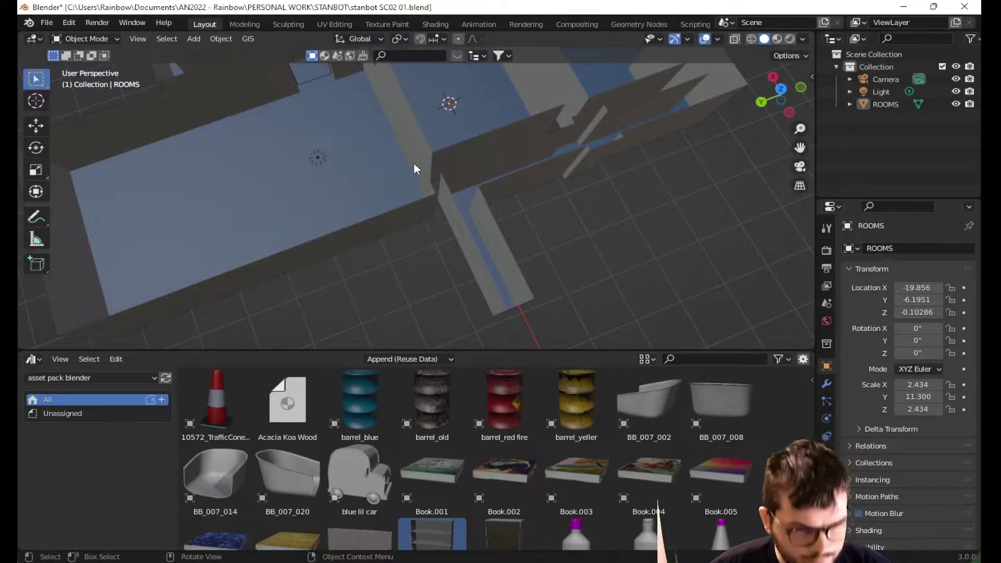
middle_drag(417, 160, 136, 216)
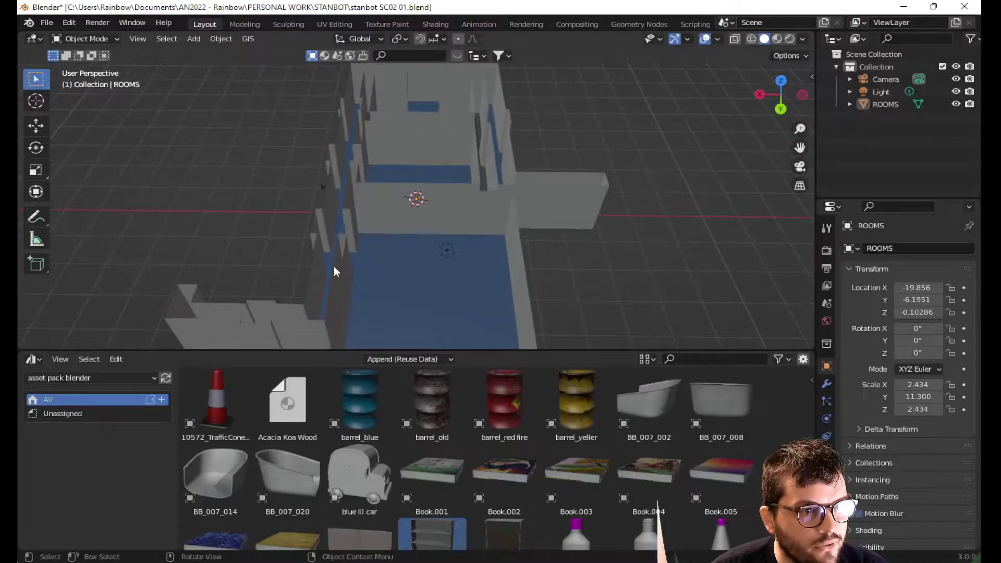
scroll(334, 271, down, 2)
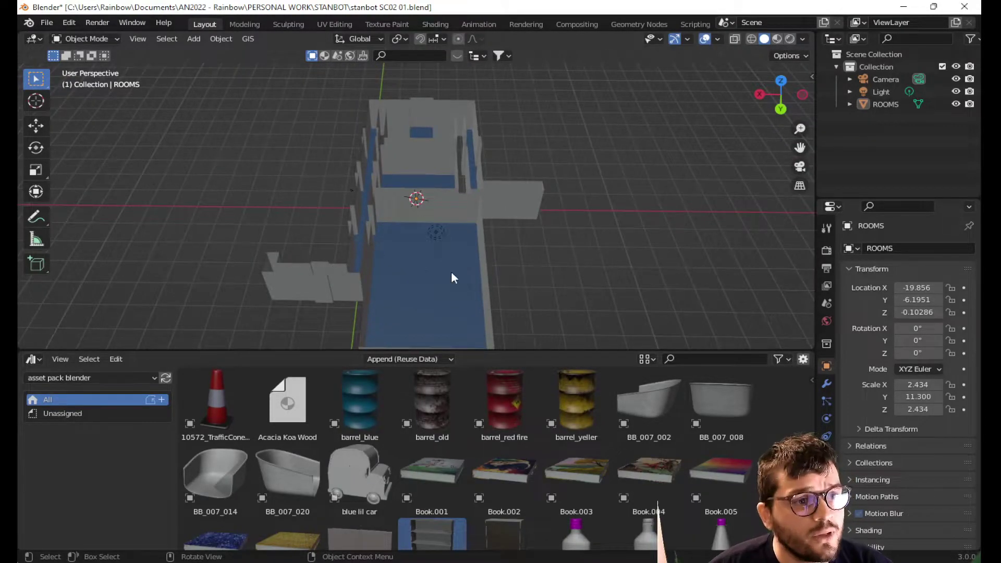
middle_drag(452, 272, 425, 254)
scroll(425, 253, up, 2)
middle_drag(408, 292, 412, 256)
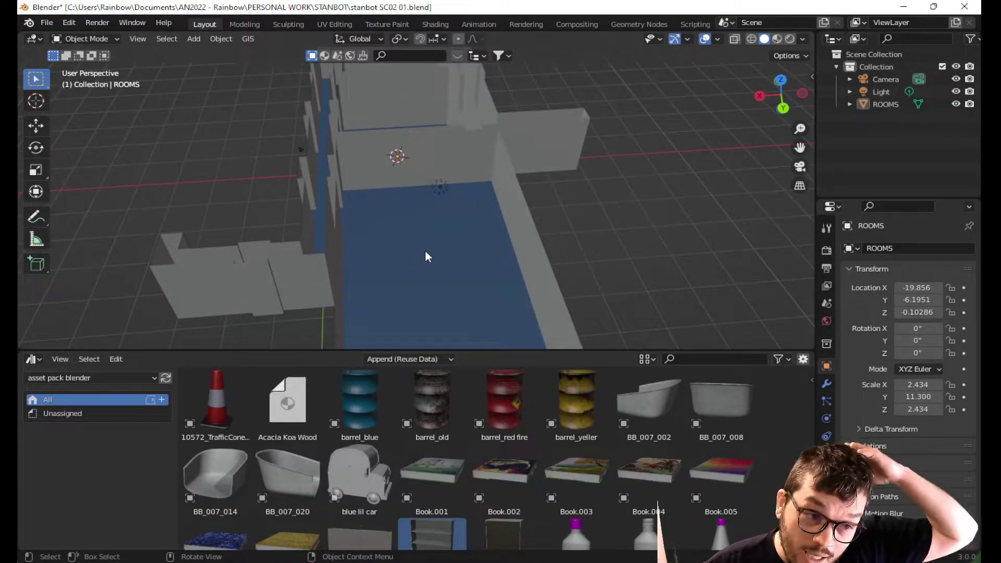
Step: Browse the blue lil car, BB_007 and barrel assets in the asset pack
click(373, 471)
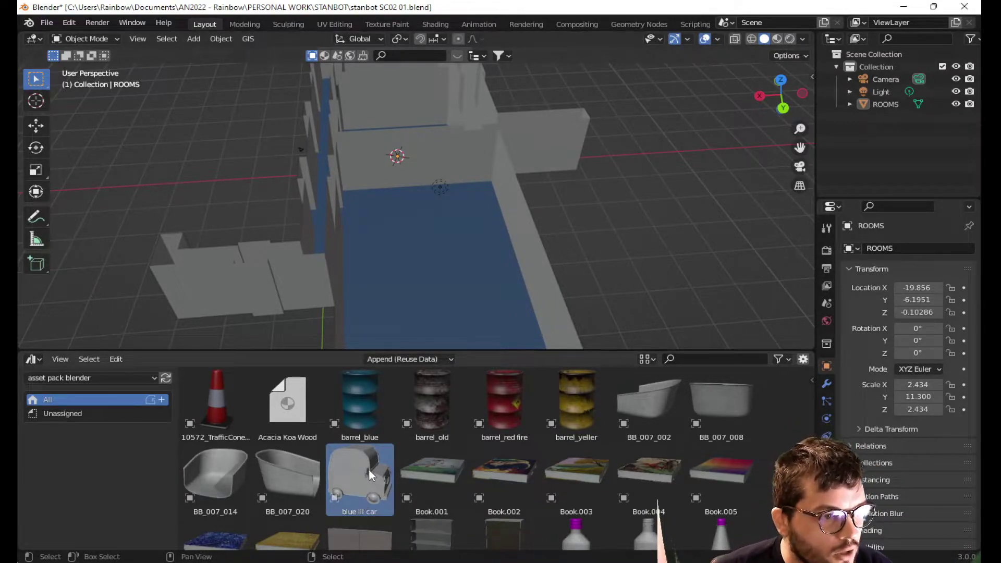
click(286, 465)
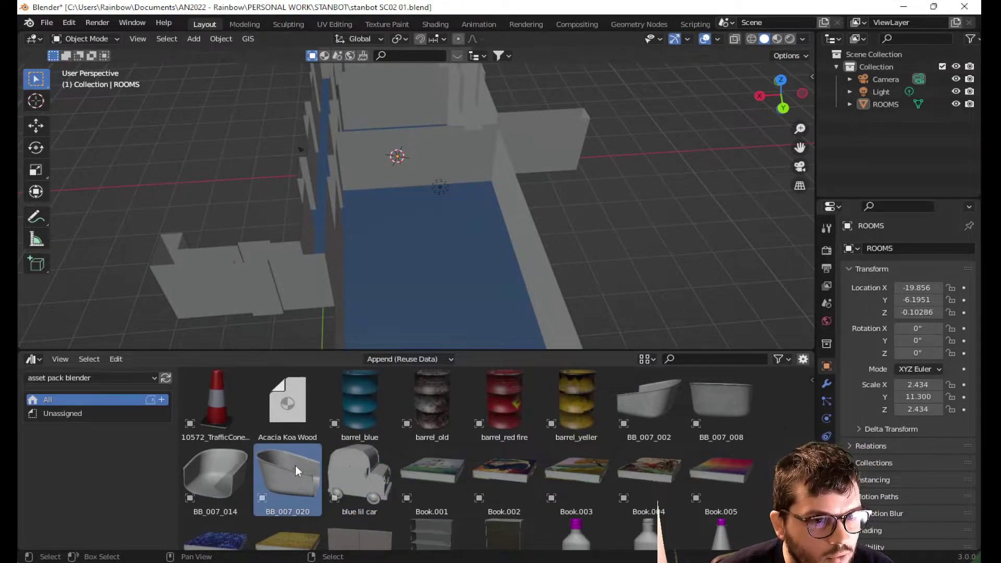
click(720, 413)
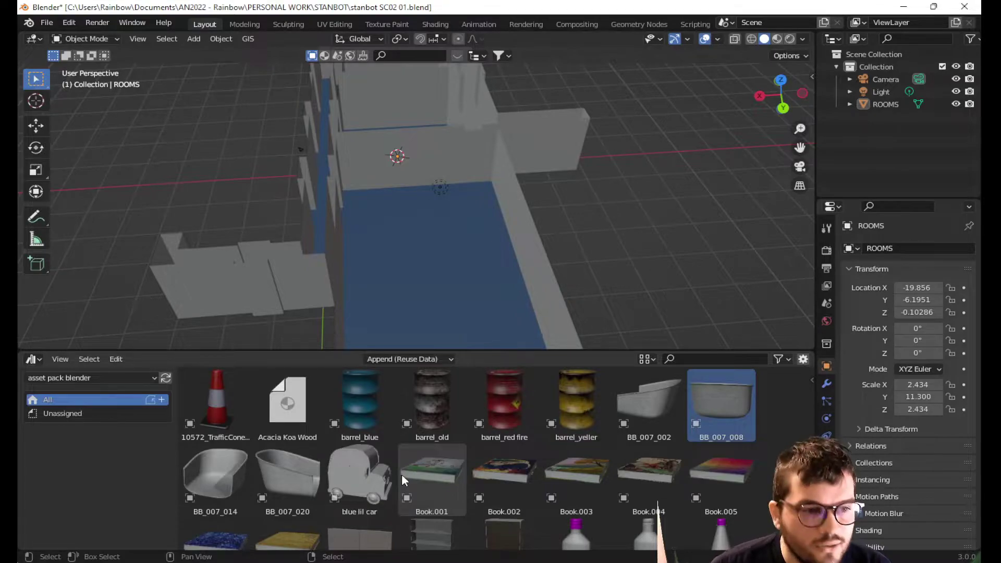
click(583, 405)
click(508, 405)
click(451, 405)
click(364, 413)
click(433, 406)
click(517, 404)
click(586, 403)
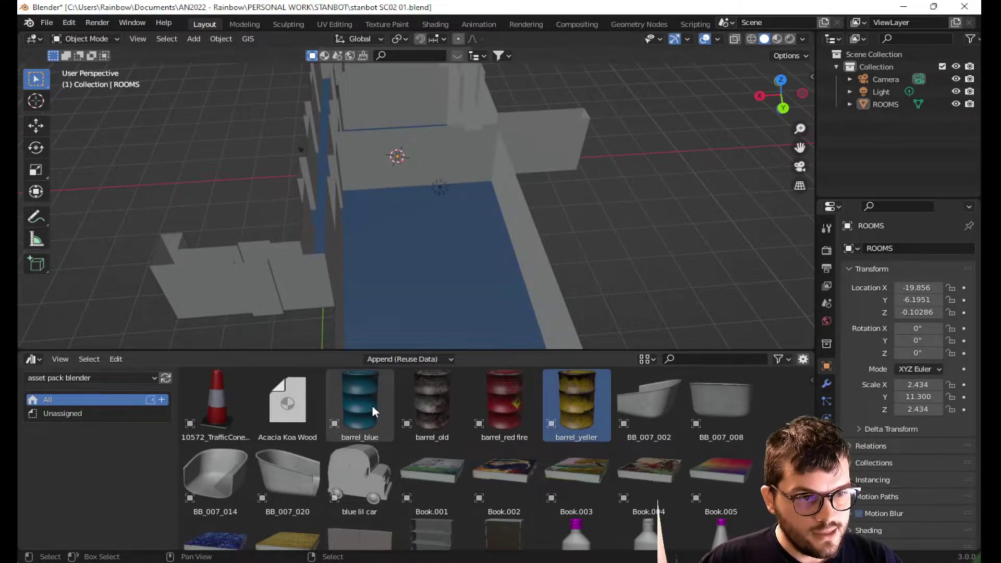
Step: Check the Book.001, Book.005, blue lil car and traffic cone assets
click(433, 469)
click(717, 465)
click(384, 486)
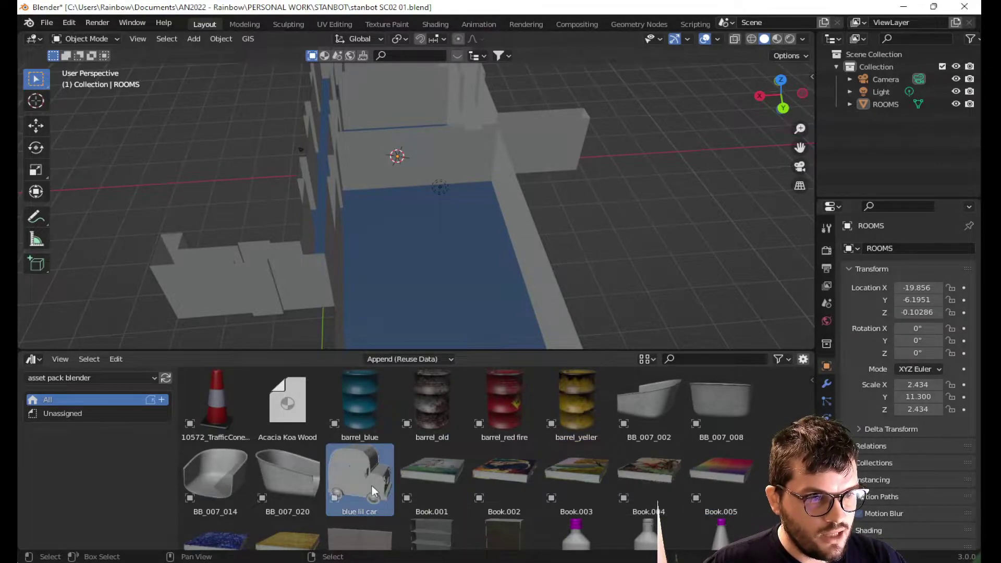
click(207, 407)
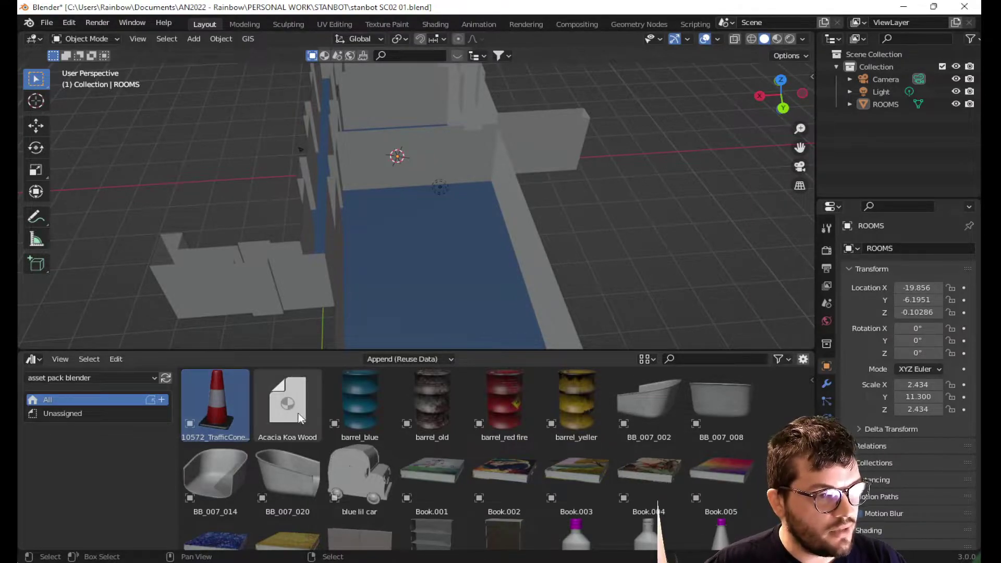
Step: Scroll down through the Asset Browser grid and back up to the top
scroll(318, 438, down, 5)
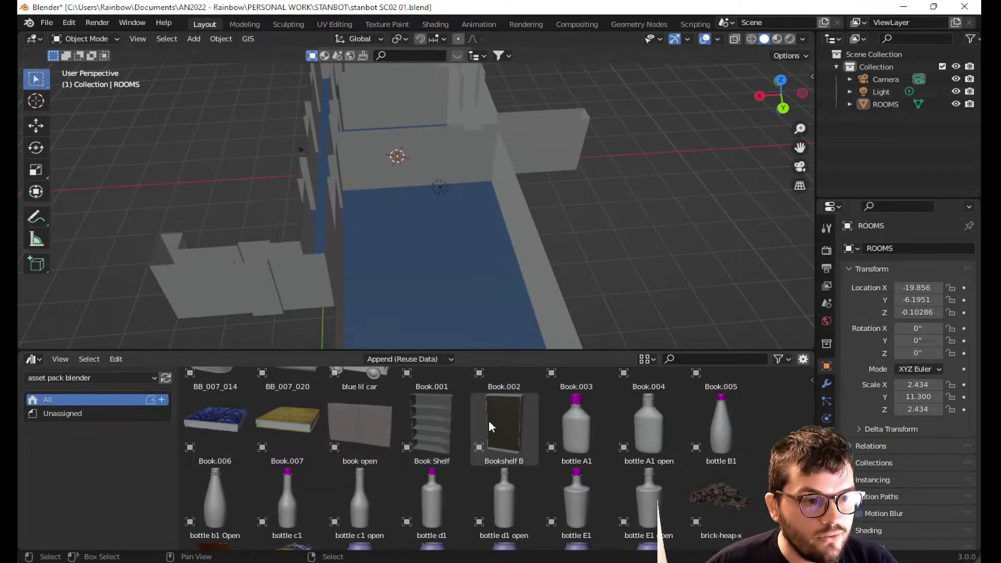
scroll(434, 438, down, 8)
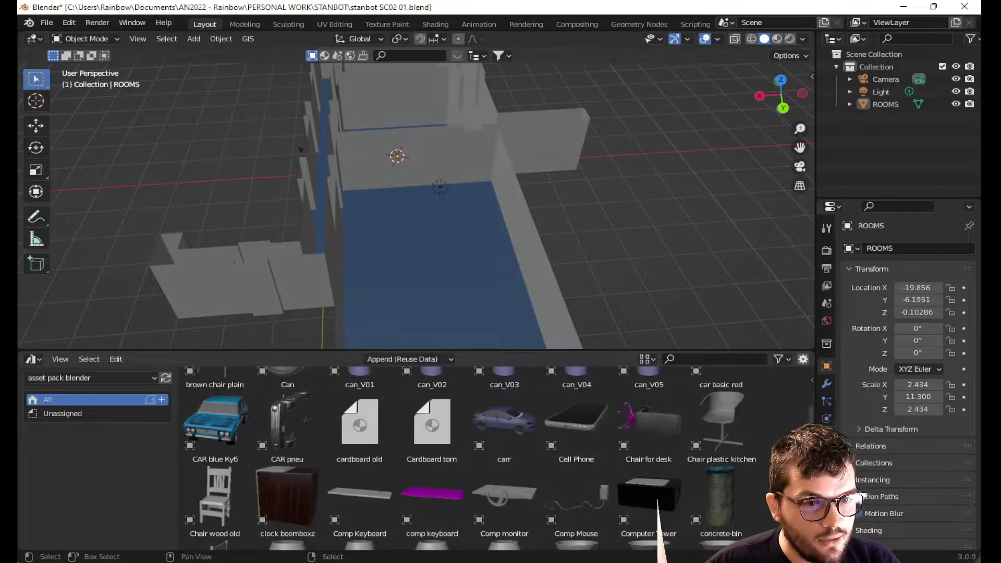
scroll(434, 440, down, 10)
scroll(496, 459, down, 15)
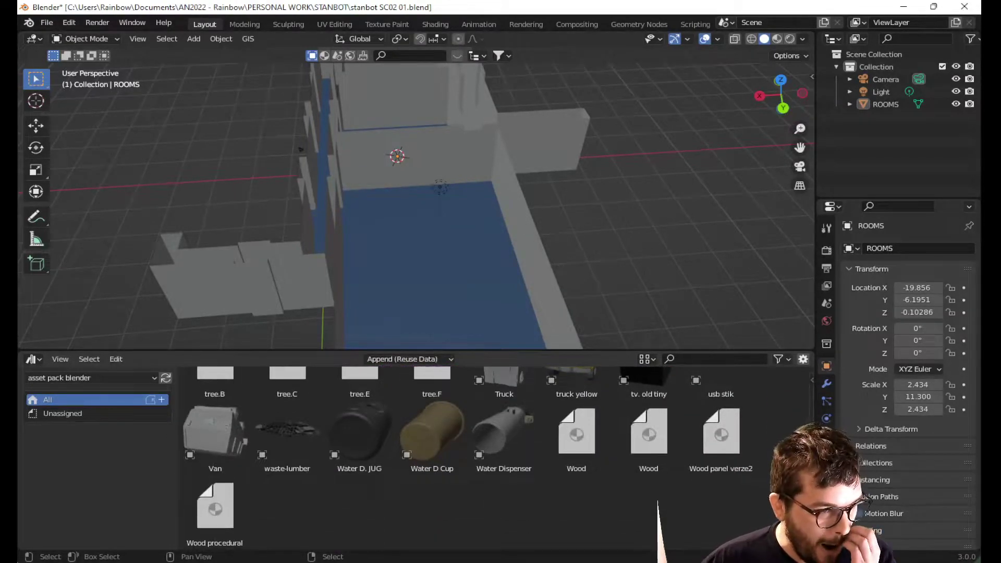
scroll(496, 459, up, 5)
scroll(767, 516, up, 4)
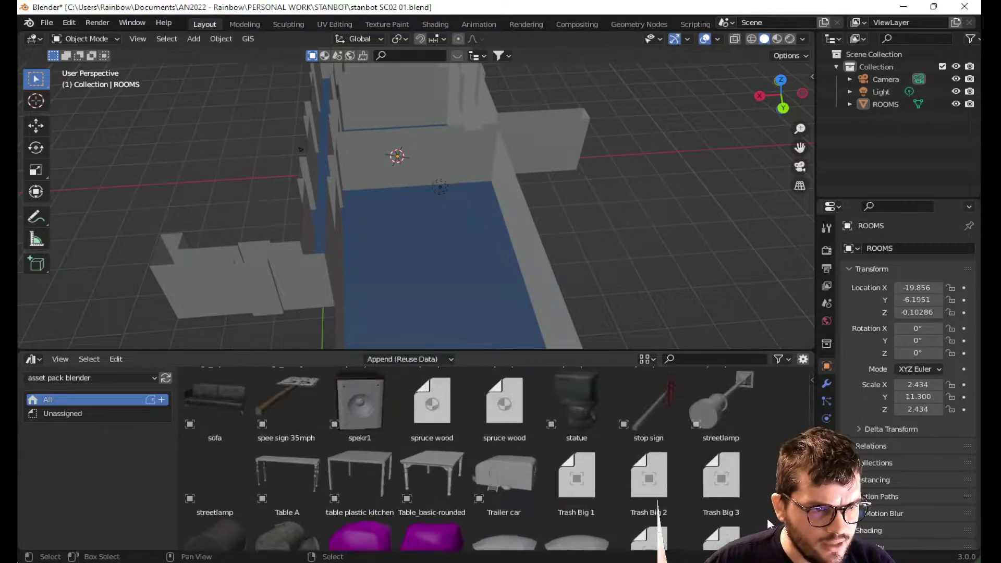
scroll(766, 512, up, 2)
scroll(764, 495, up, 4)
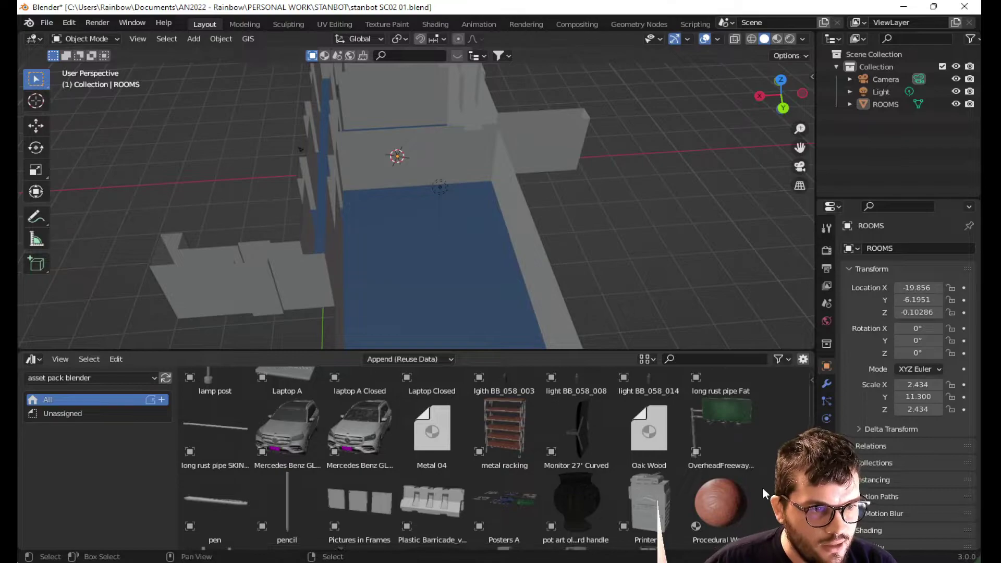
scroll(761, 461, up, 8)
scroll(759, 459, up, 10)
scroll(764, 397, up, 6)
Step: Place the Book Shelf in the room, turned 180° about Z and moved along Y to 10.046 m
click(430, 469)
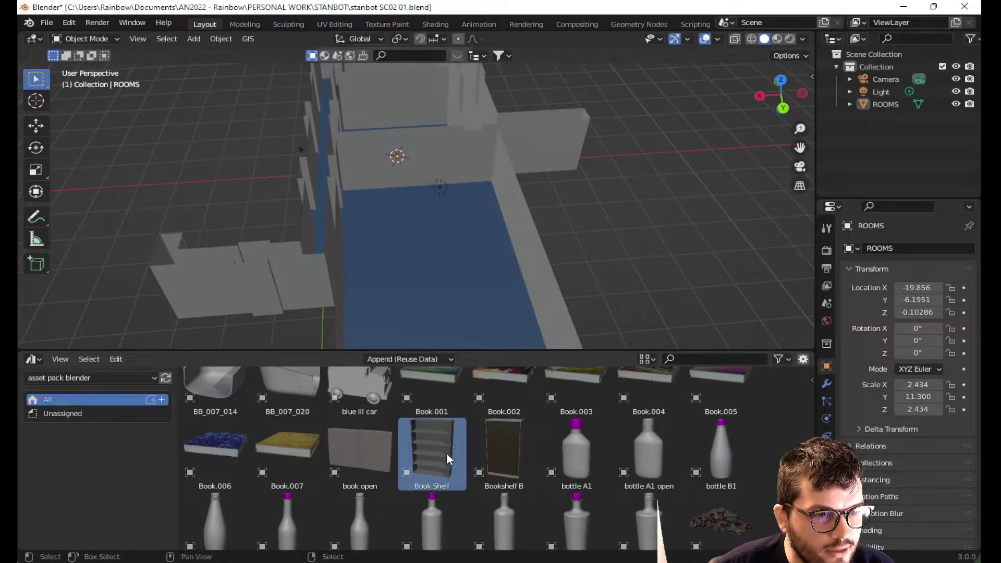
drag(434, 453, 469, 194)
key(KP_Decimal)
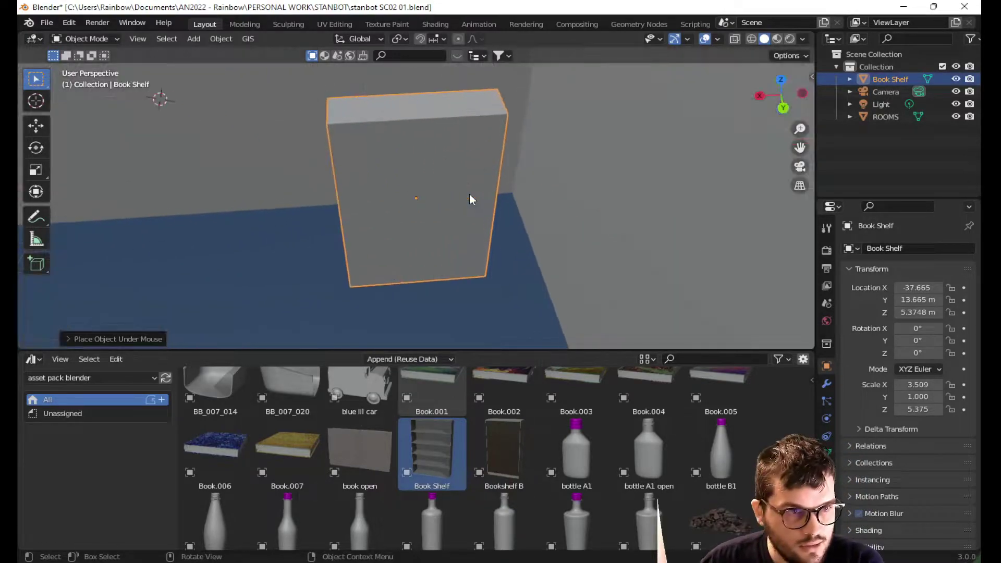
scroll(469, 194, down, 2)
text(r180z)
key(Return)
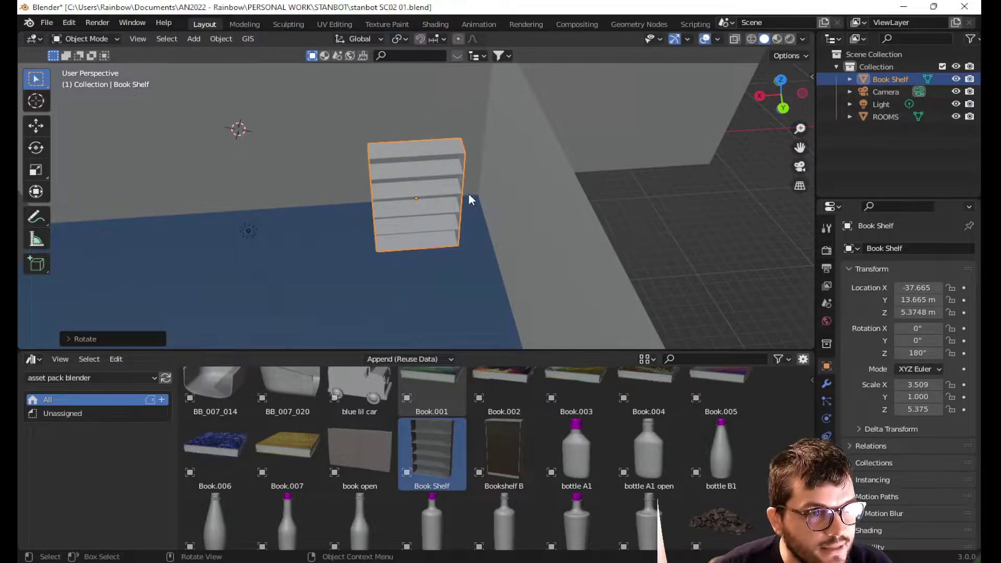
middle_drag(470, 193, 473, 284)
key(g)
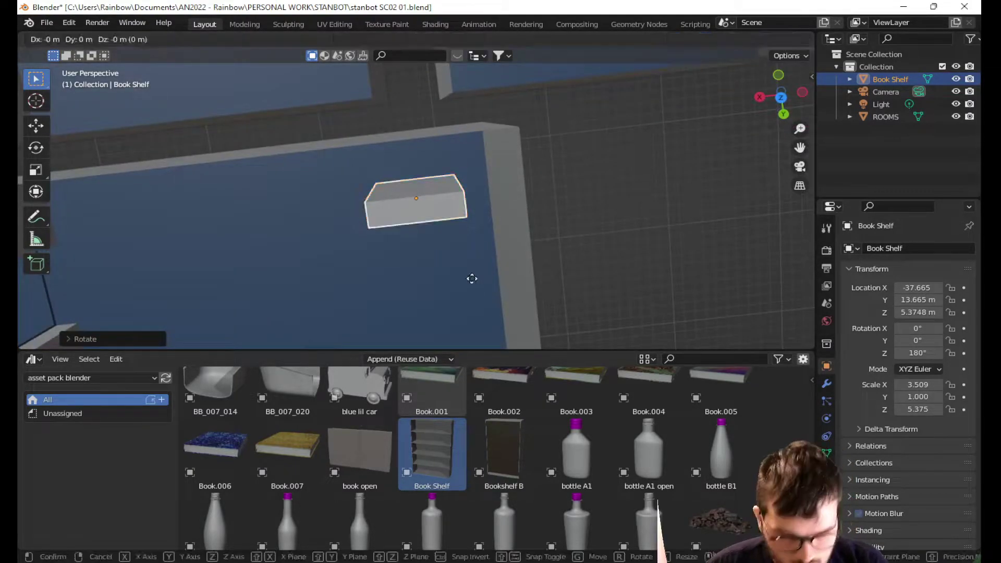
key(y)
click(477, 236)
middle_drag(479, 255, 468, 164)
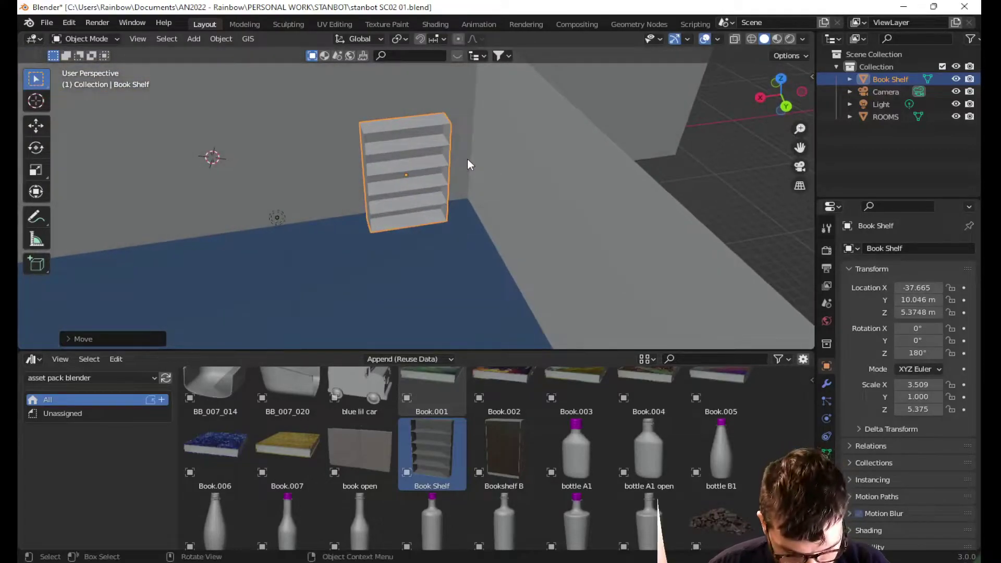
Step: Duplicate the bookshelf as Book Shelf.001 and slide it along X to -21.487
key(shift+d)
key(x)
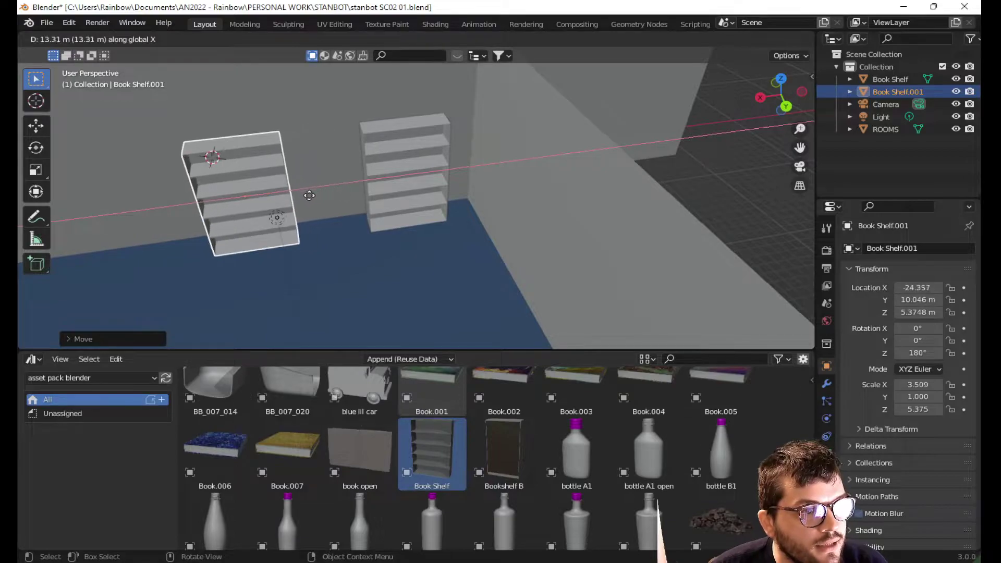
click(272, 202)
middle_drag(314, 215, 336, 271)
Step: Place the EndTable_A asset beside the bookshelves and turn it 90° about Z
scroll(584, 449, up, 5)
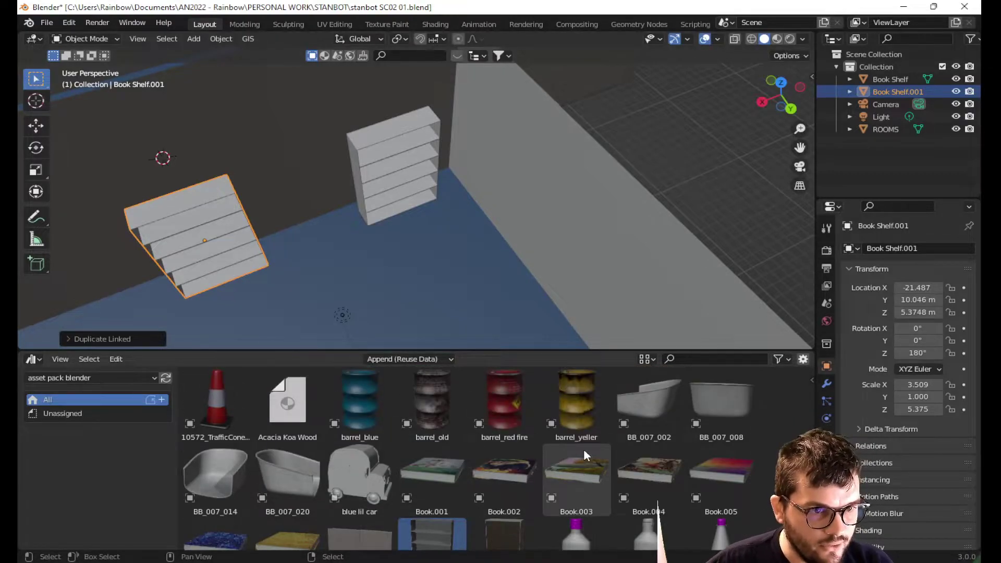
scroll(583, 449, down, 8)
scroll(582, 450, down, 6)
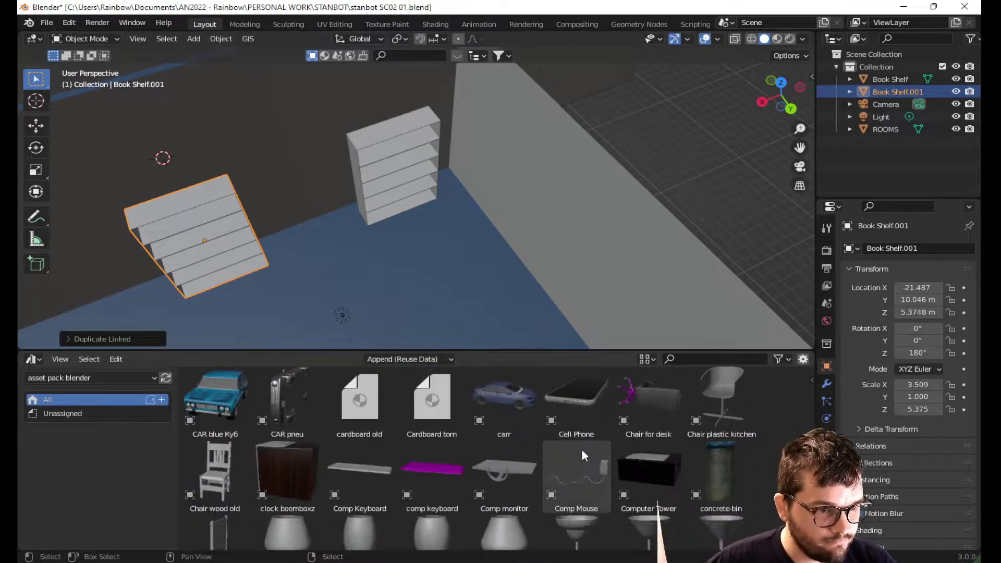
scroll(648, 452, down, 5)
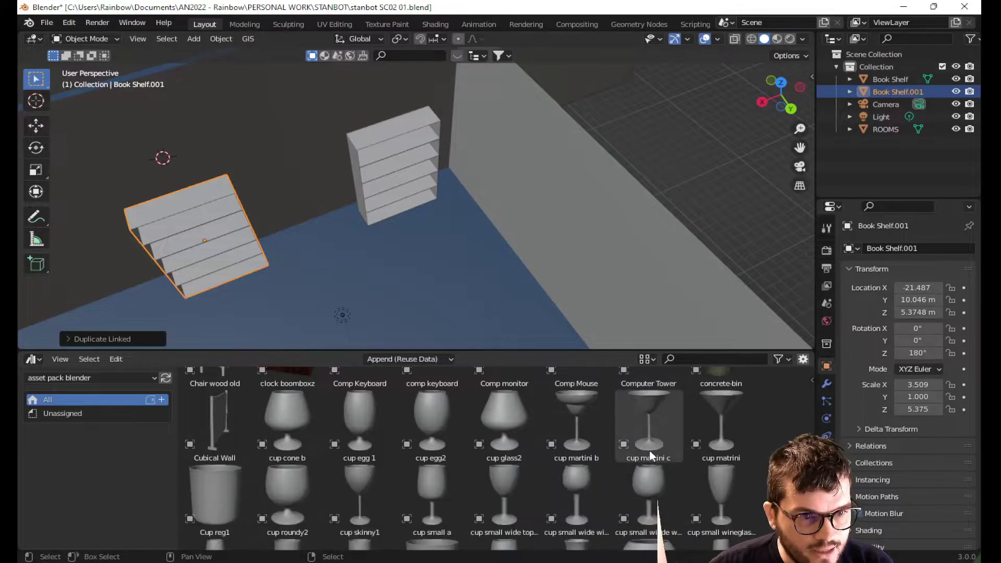
scroll(645, 459, down, 2)
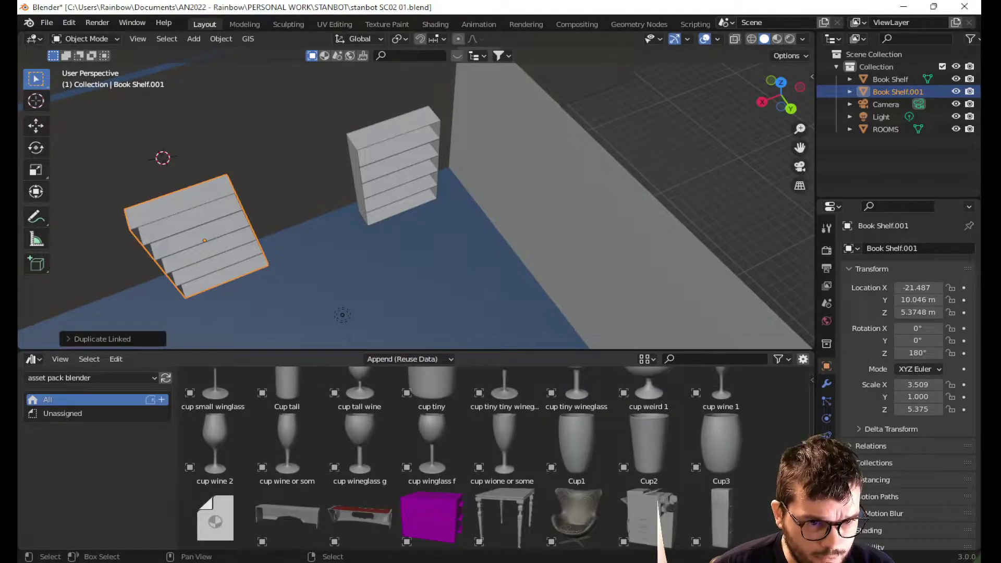
scroll(462, 459, down, 3)
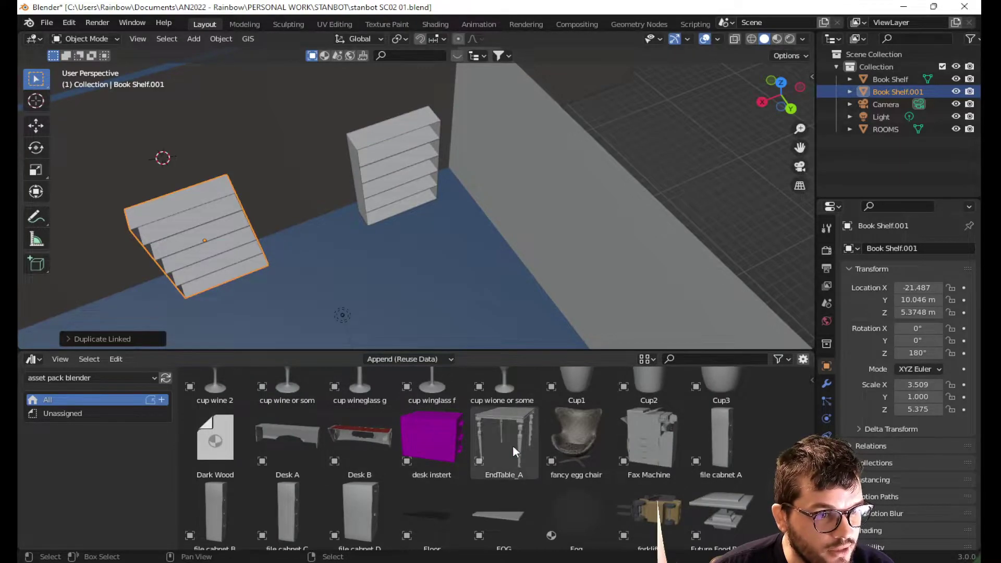
scroll(498, 449, down, 2)
scroll(498, 444, up, 2)
drag(498, 439, 327, 262)
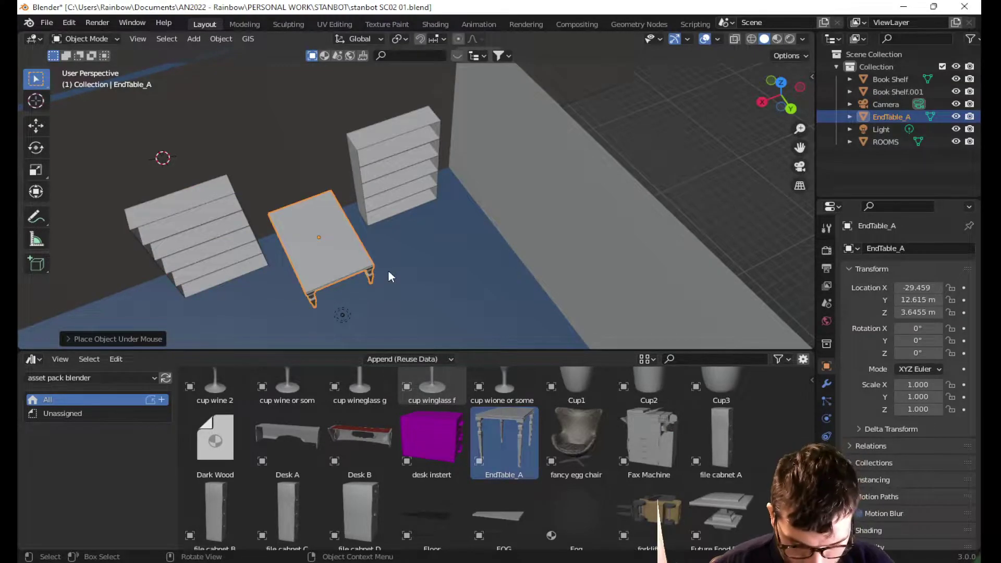
text(r90)
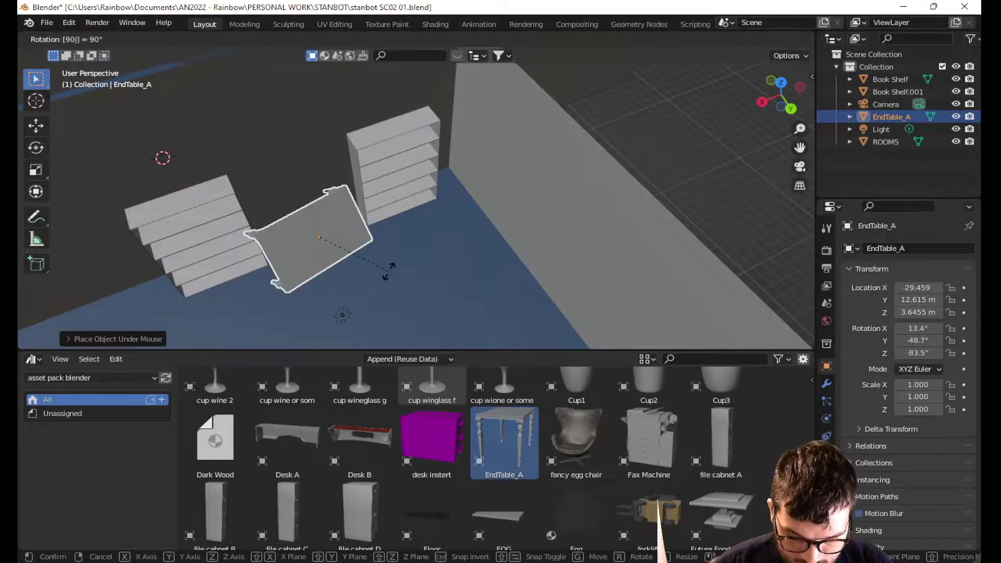
text(z)
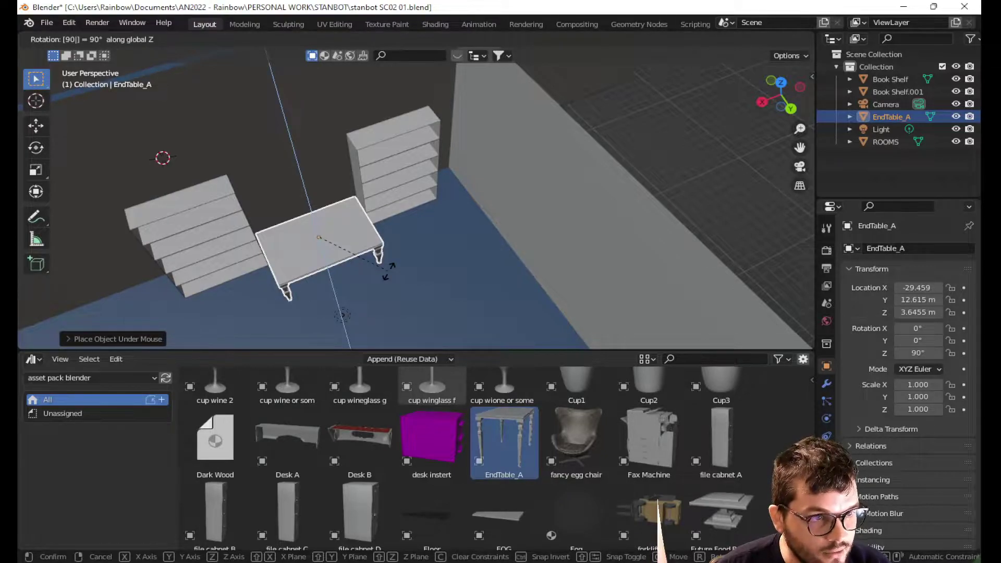
key(Return)
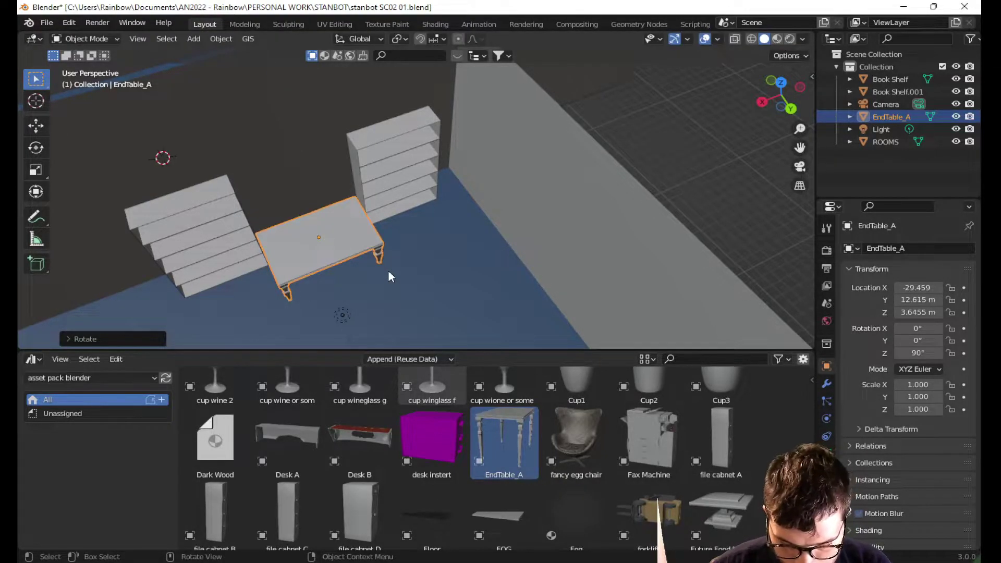
Step: Move the end table along Y and narrow it along X to 0.625
key(g)
key(x)
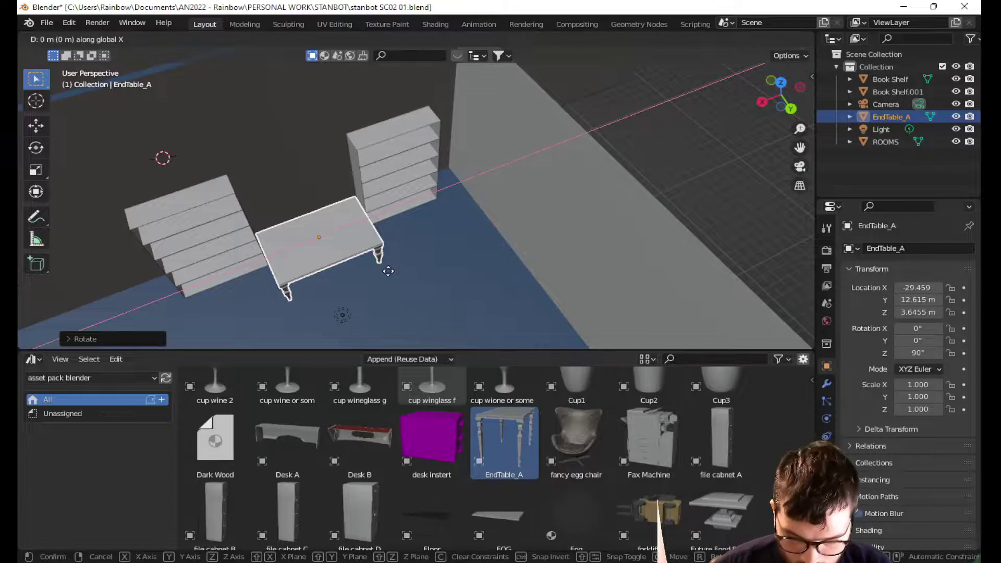
key(y)
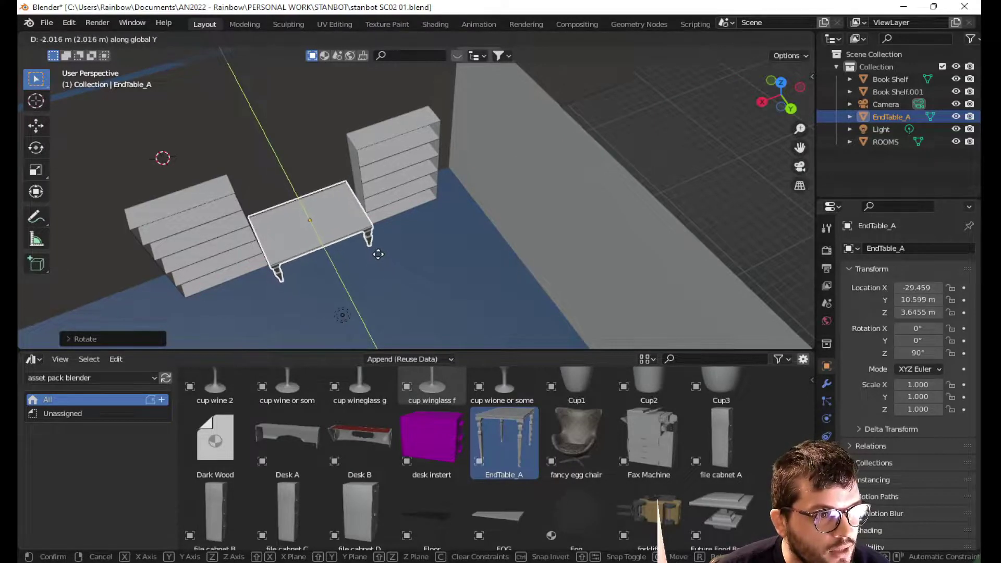
click(377, 258)
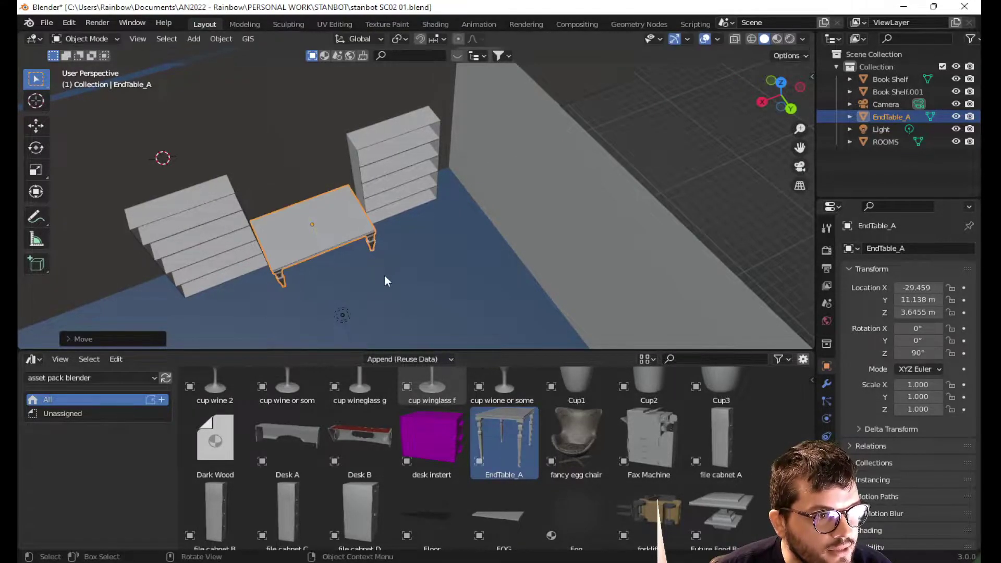
middle_drag(386, 282, 365, 273)
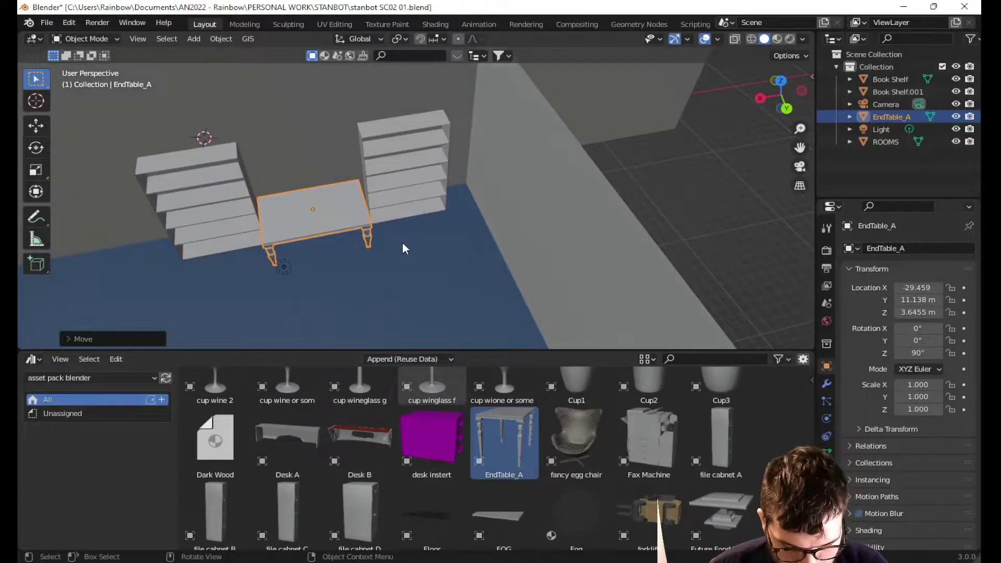
key(s)
key(x)
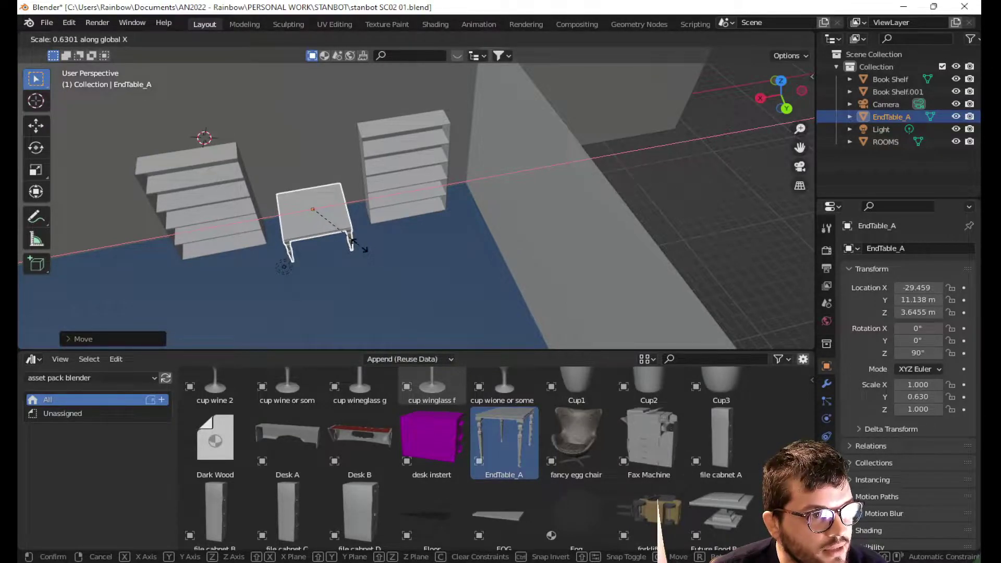
click(347, 246)
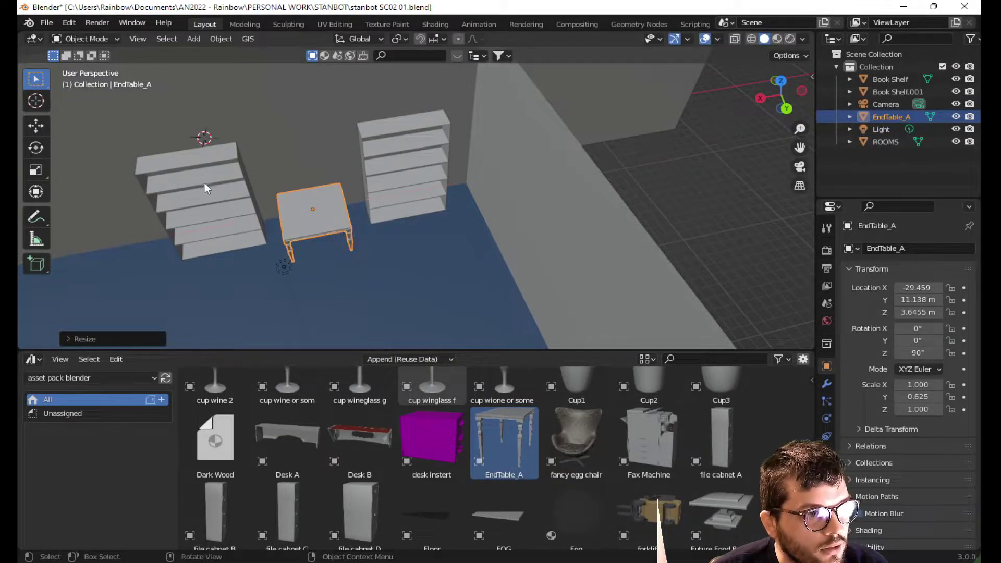
Step: Shift the end table along X and shrink it along Y to 0.669
key(g)
key(y)
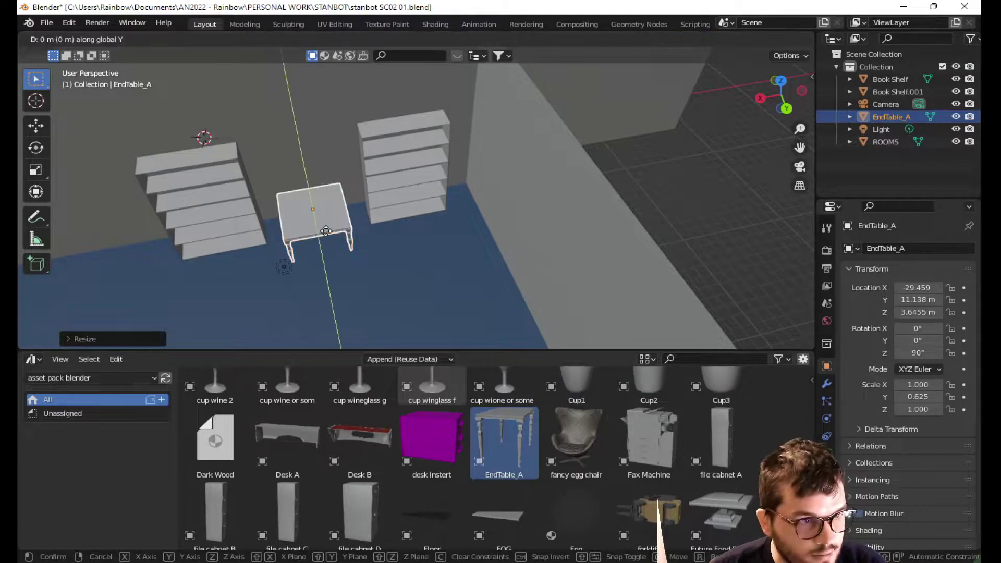
key(x)
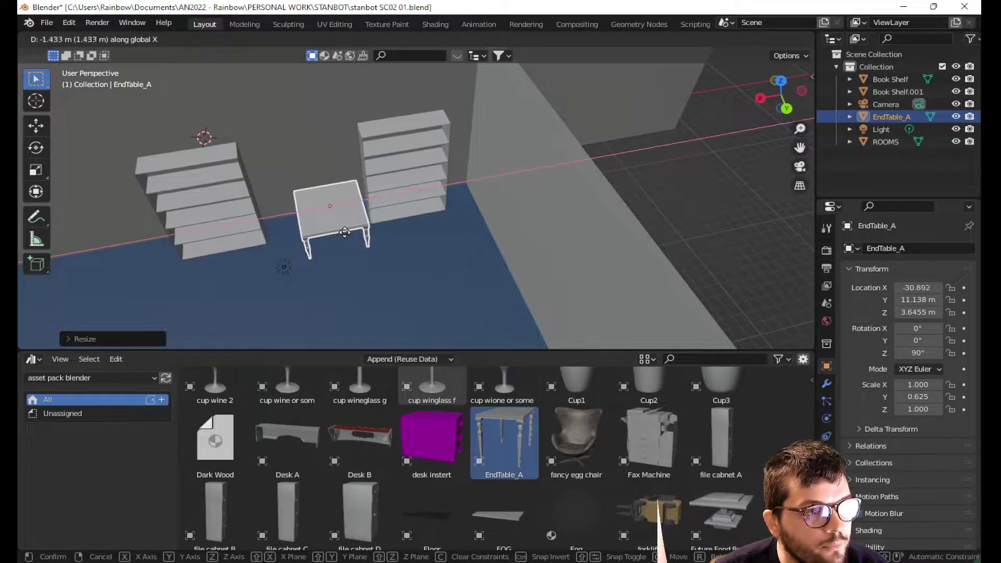
click(350, 238)
middle_drag(350, 238, 256, 193)
key(s)
key(x)
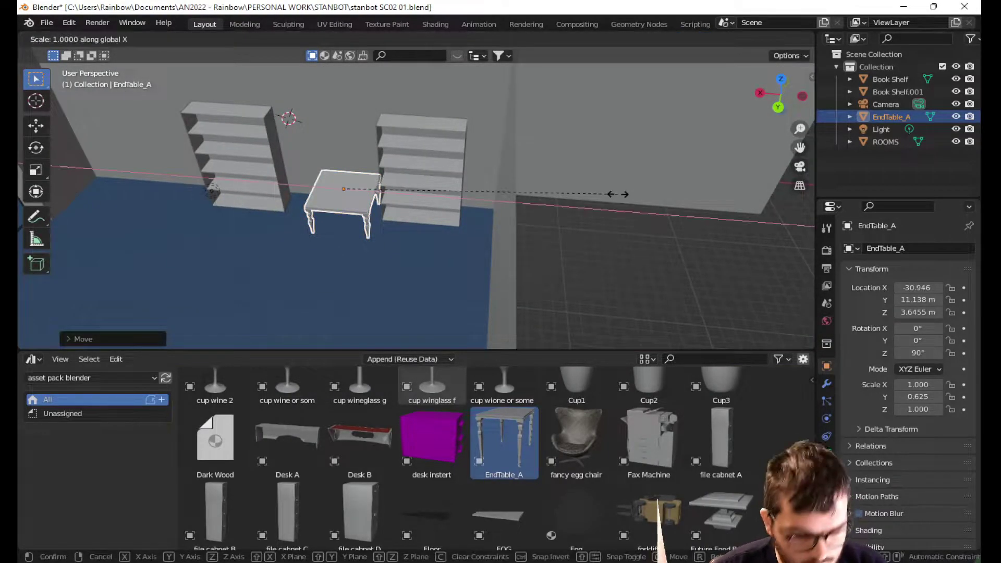
key(y)
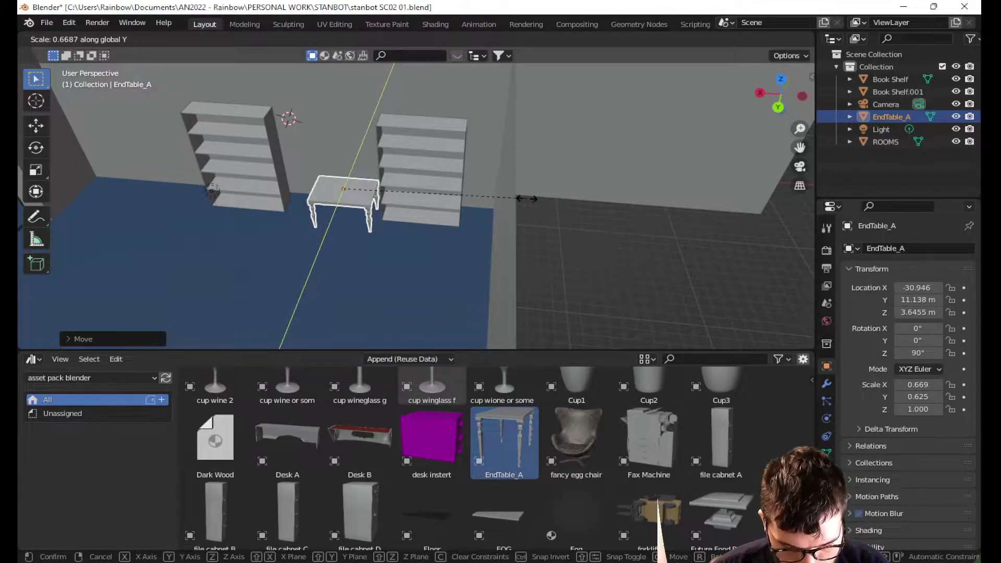
click(527, 198)
Step: Move the end table along Y to 10.119 m between the bookshelves
middle_drag(469, 248, 637, 294)
key(g)
key(y)
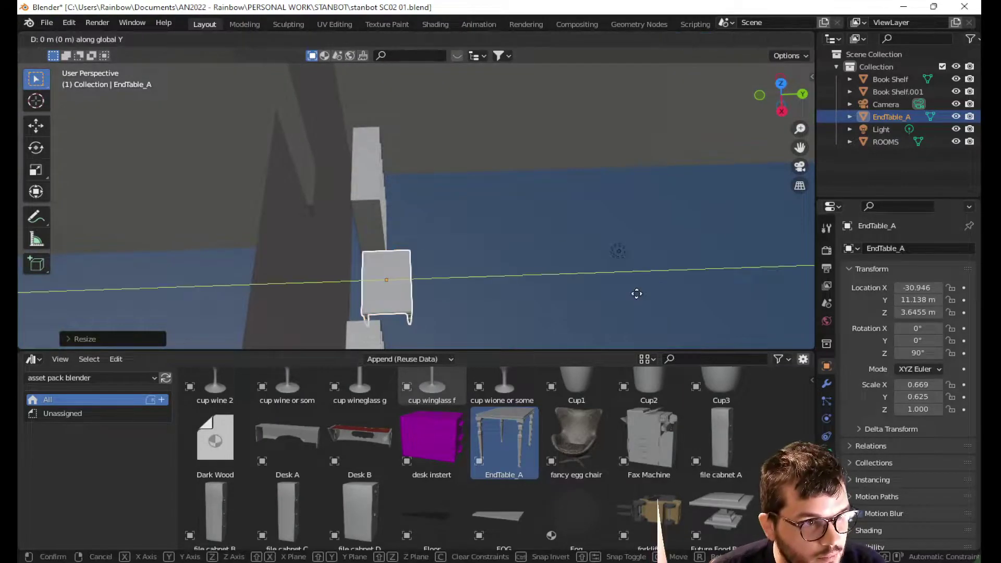
click(624, 295)
middle_drag(625, 297, 431, 289)
Step: Move Book Shelf.001 along X to -23.979
click(206, 219)
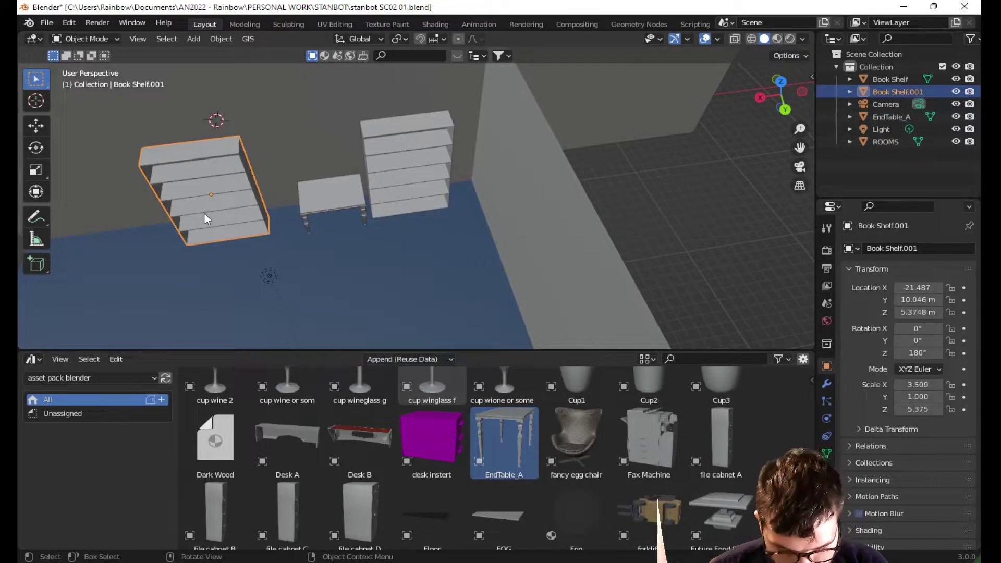
key(g)
key(y)
key(x)
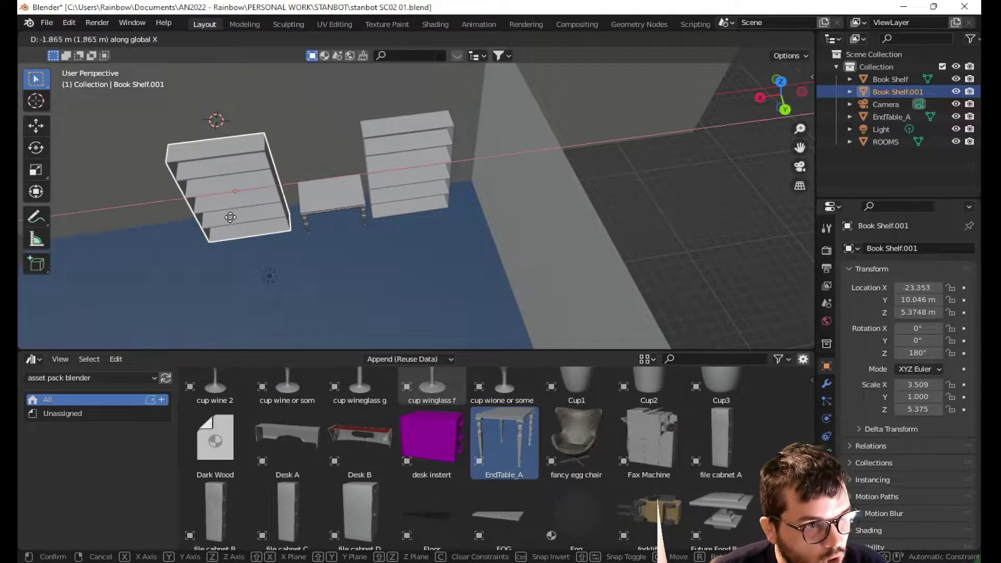
click(237, 223)
middle_drag(237, 223, 391, 238)
scroll(388, 236, up, 3)
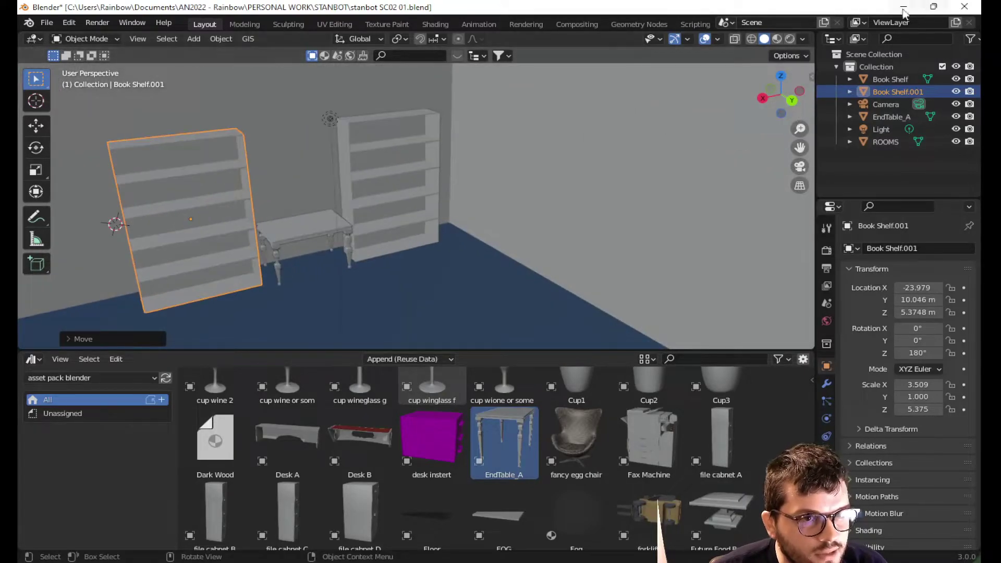
Step: Preview the room in Rendered shading and show the Render Properties sampling settings
click(790, 39)
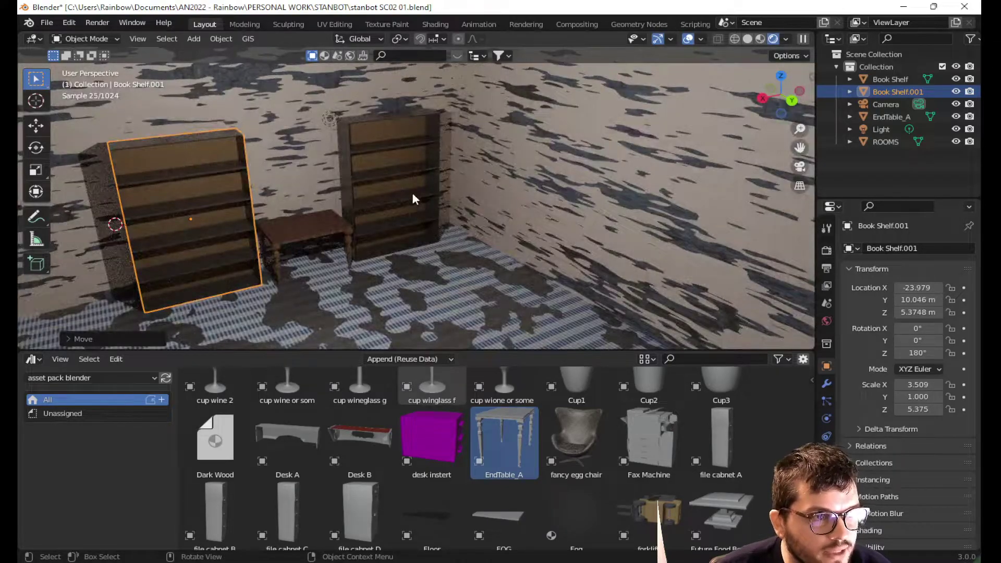
scroll(414, 198, down, 2)
middle_drag(414, 197, 444, 210)
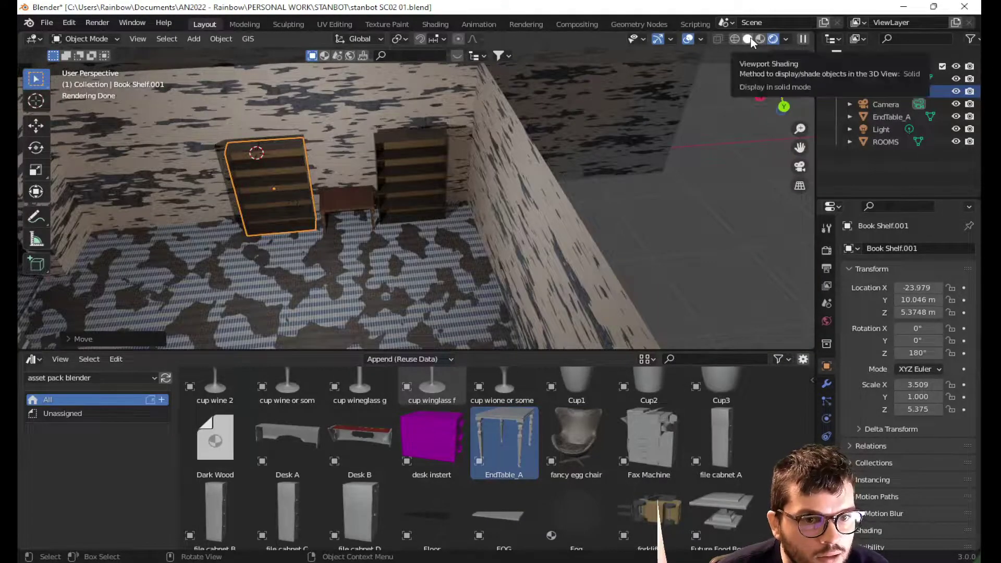
click(827, 252)
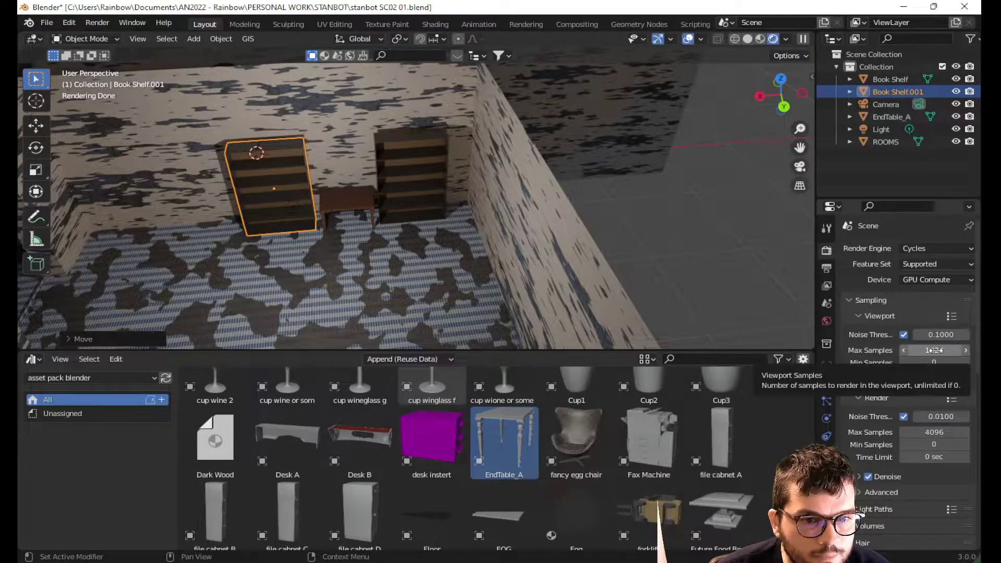
Step: Set Viewport Max Samples to 16, check the Rendered preview, then return to Solid shading
click(750, 41)
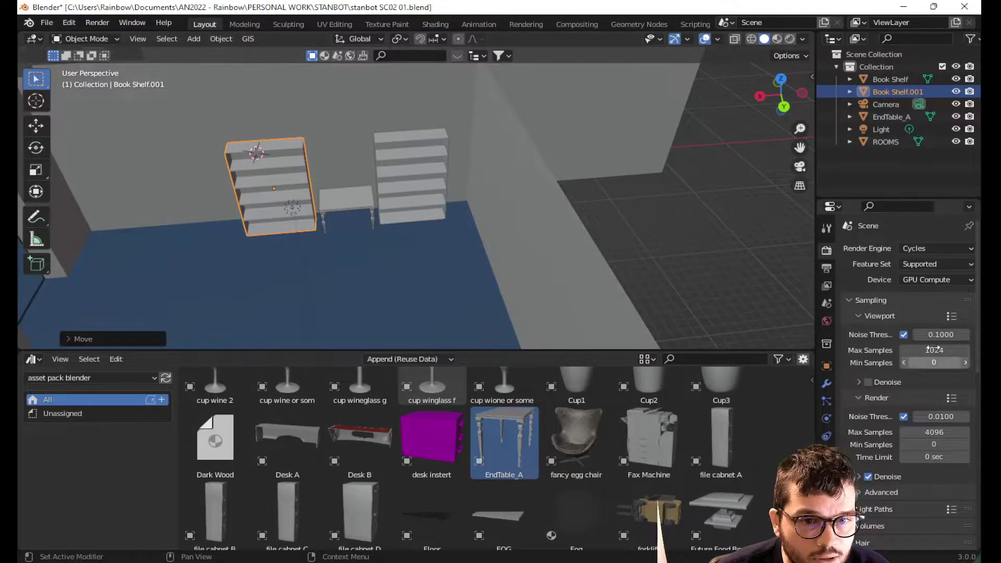
click(934, 351)
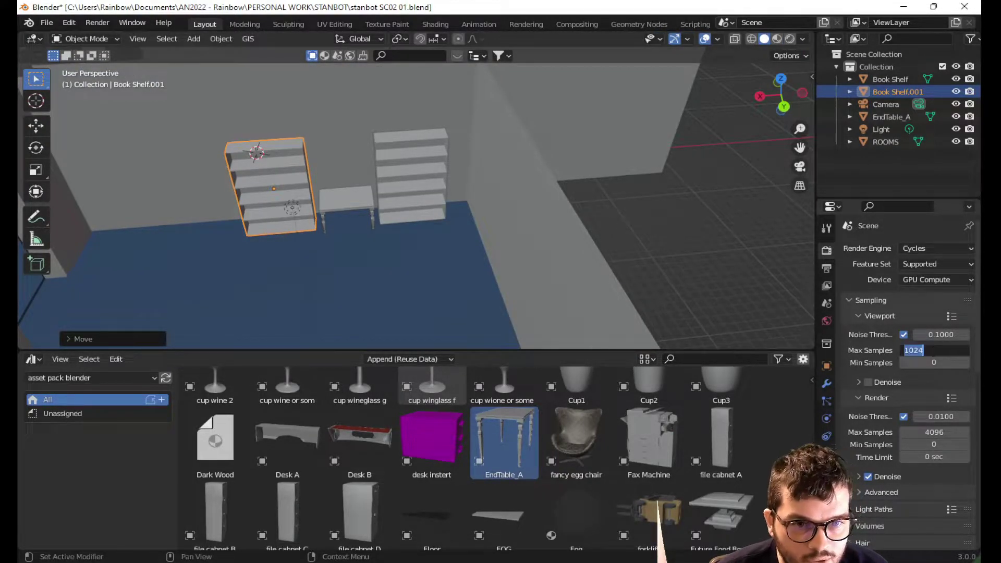
text(16)
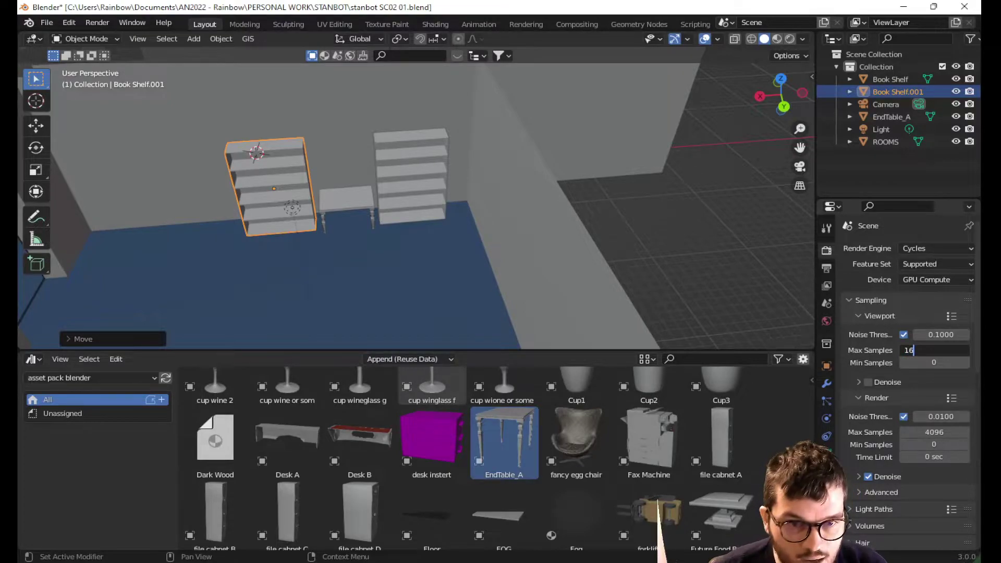
key(Return)
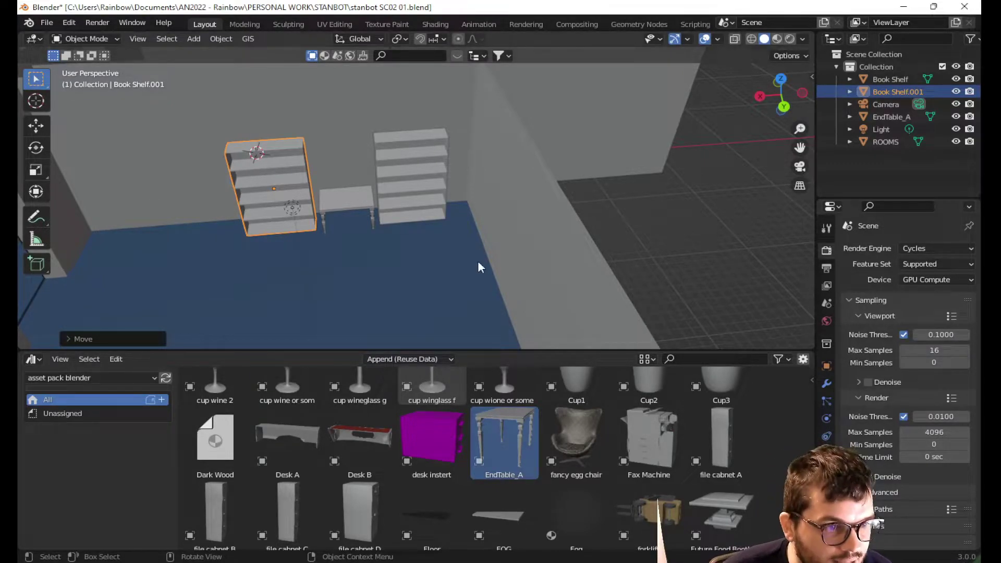
middle_drag(479, 268, 418, 243)
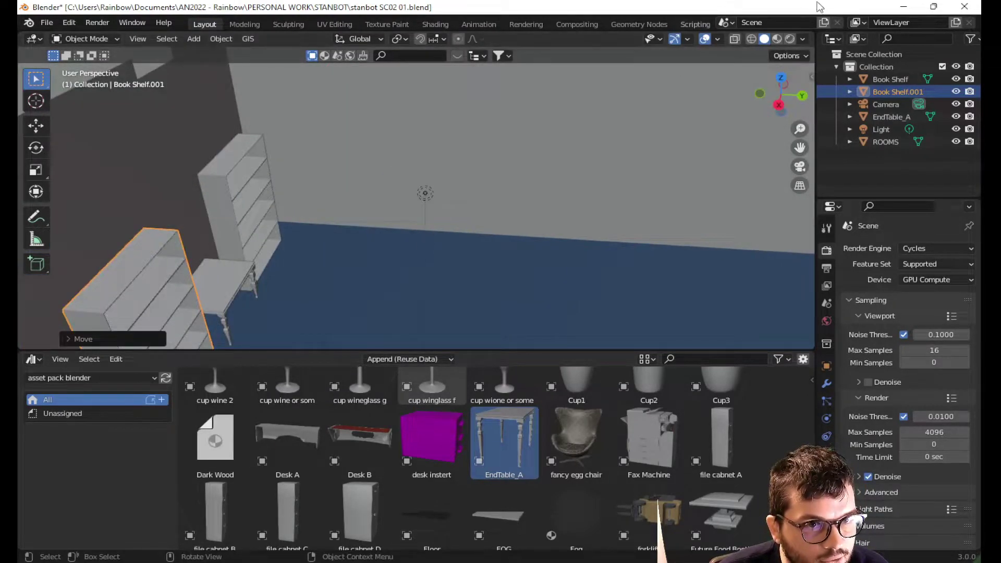
click(791, 40)
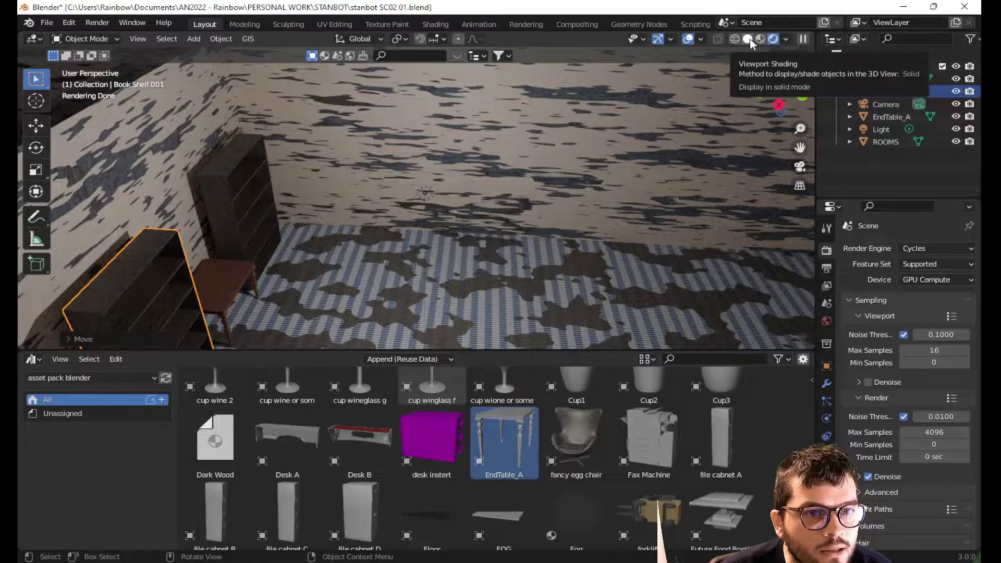
click(748, 40)
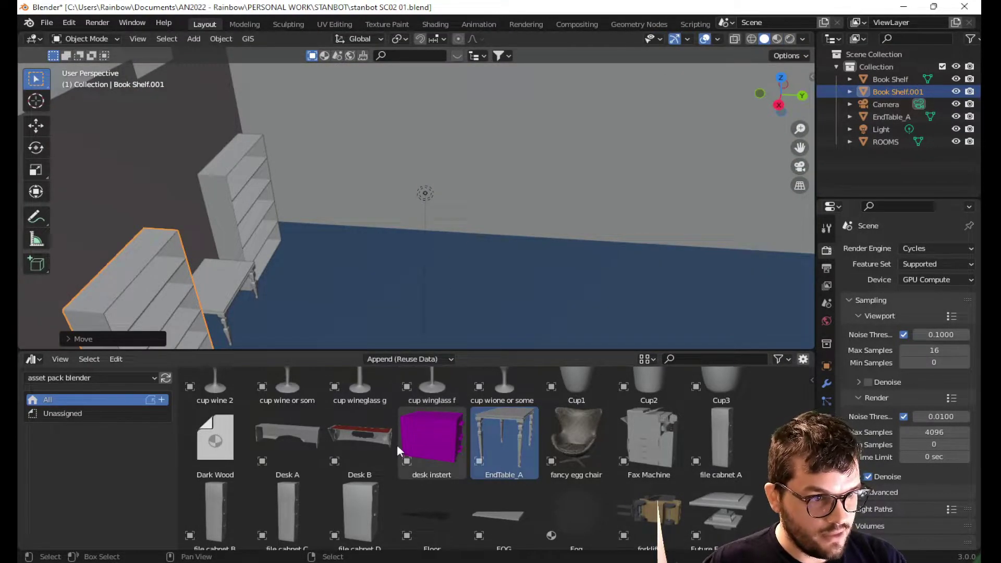
Step: Duplicate both bookshelves and the end table, offsetting the copies along Y
scroll(521, 289, down, 3)
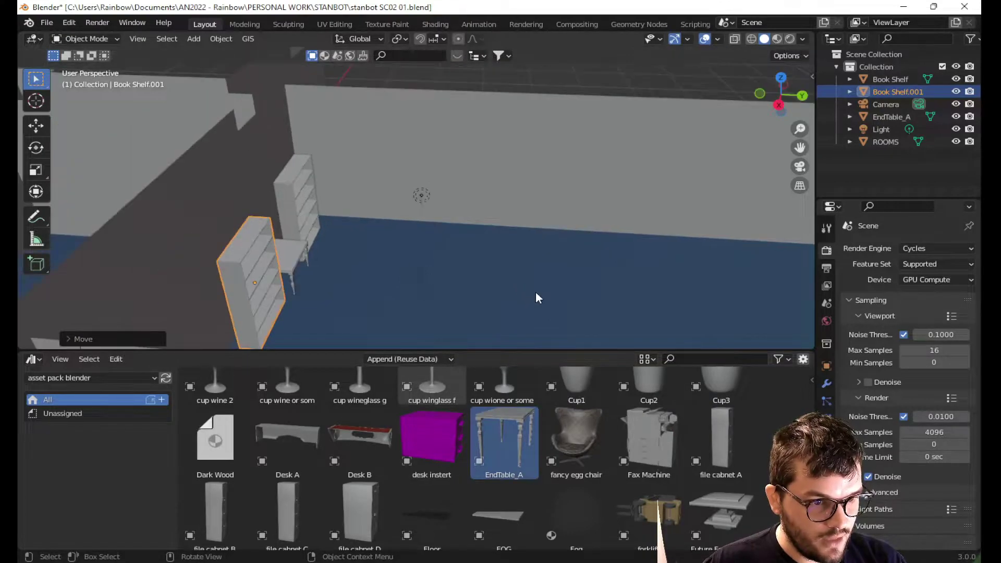
scroll(572, 494, down, 2)
scroll(567, 486, up, 4)
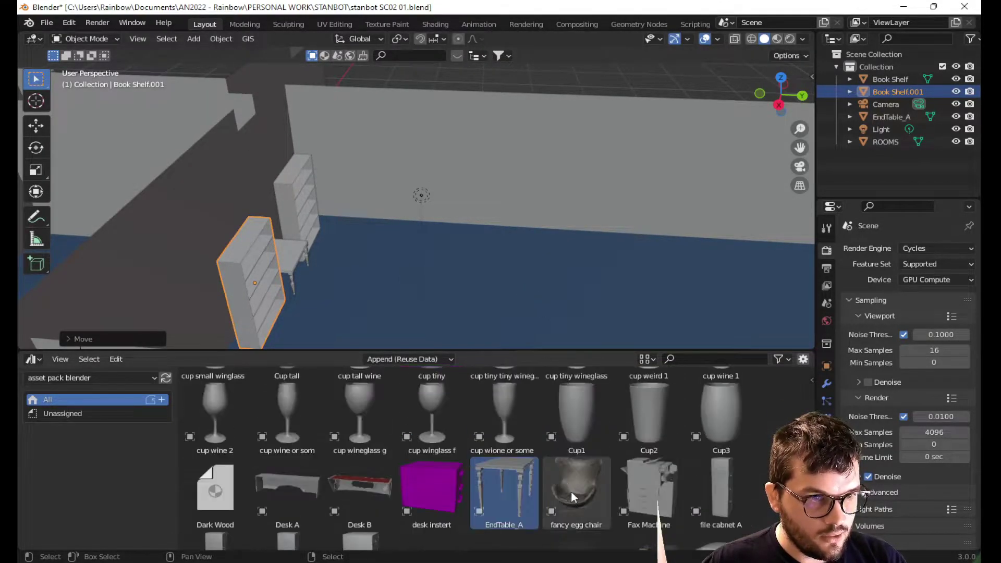
click(305, 219)
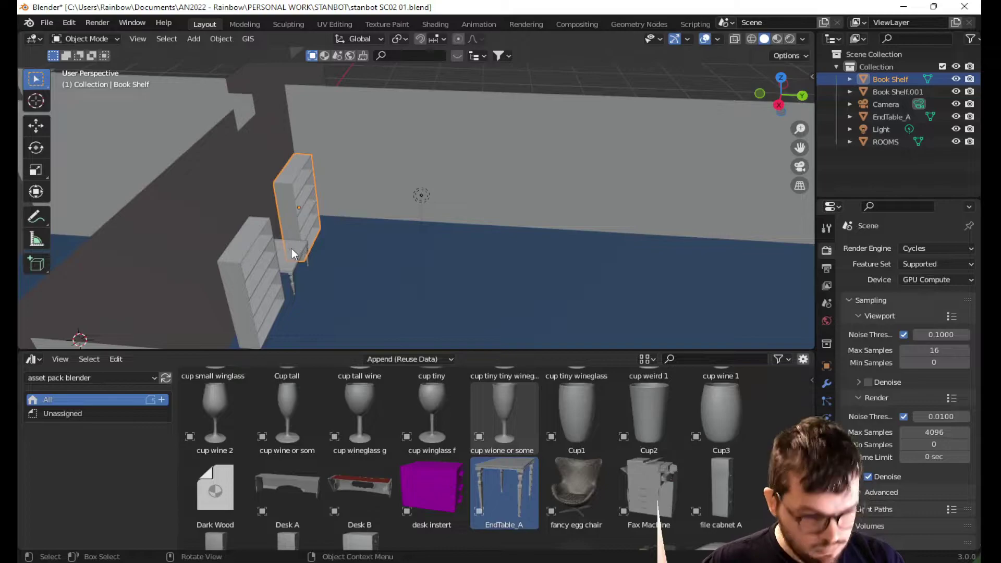
shift+click(298, 264)
shift+click(263, 271)
scroll(412, 292, down, 5)
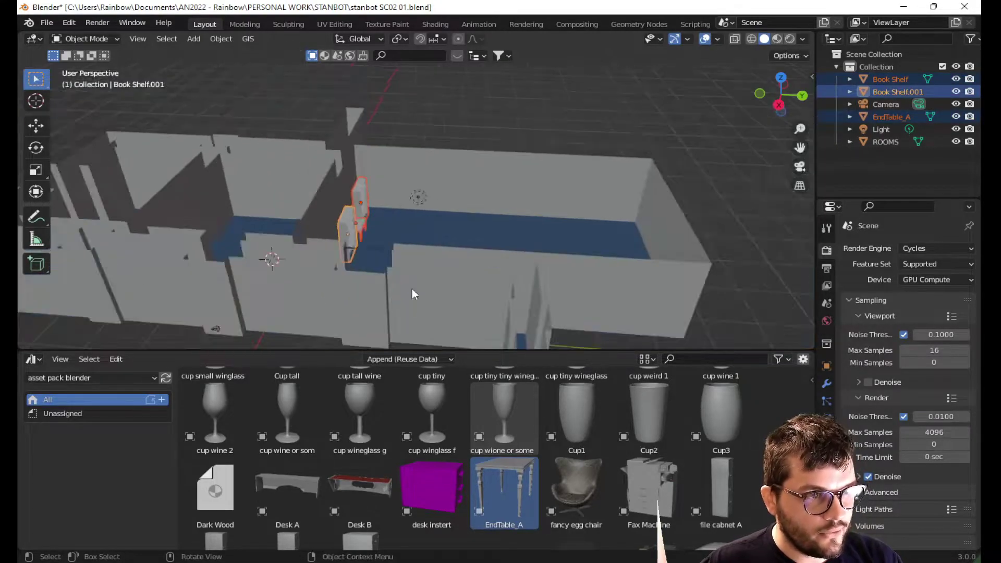
middle_drag(467, 236, 473, 266)
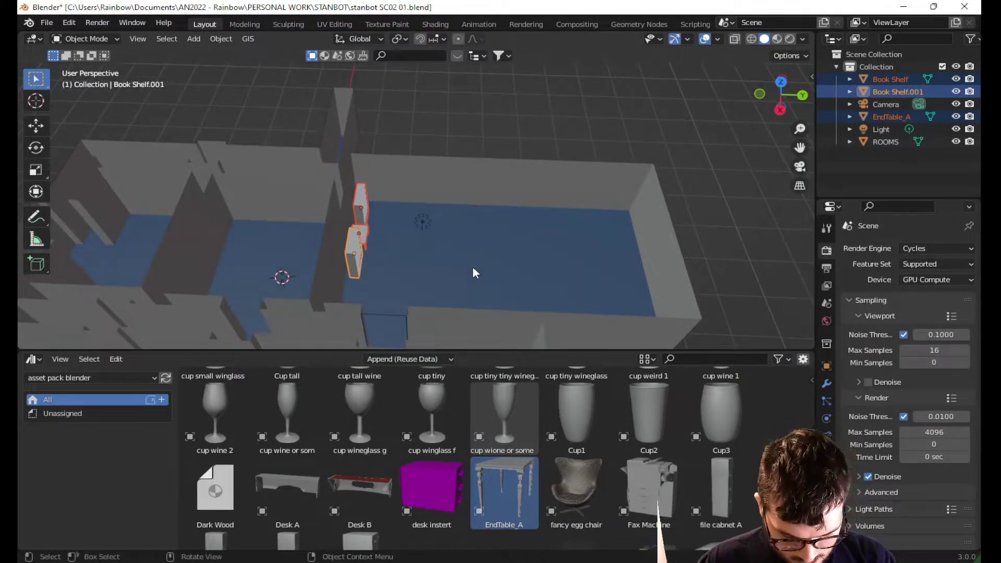
key(shift+d)
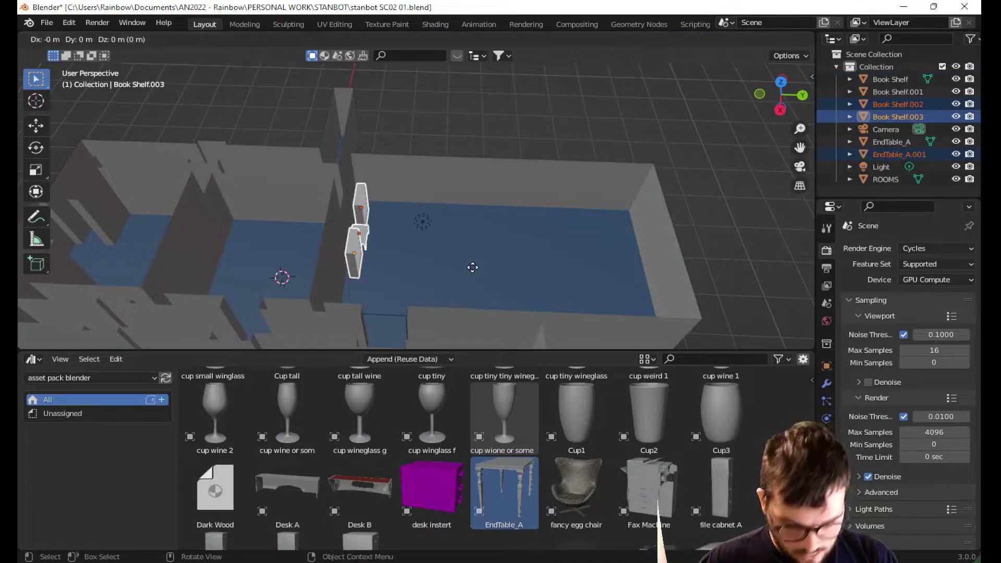
key(y)
click(433, 274)
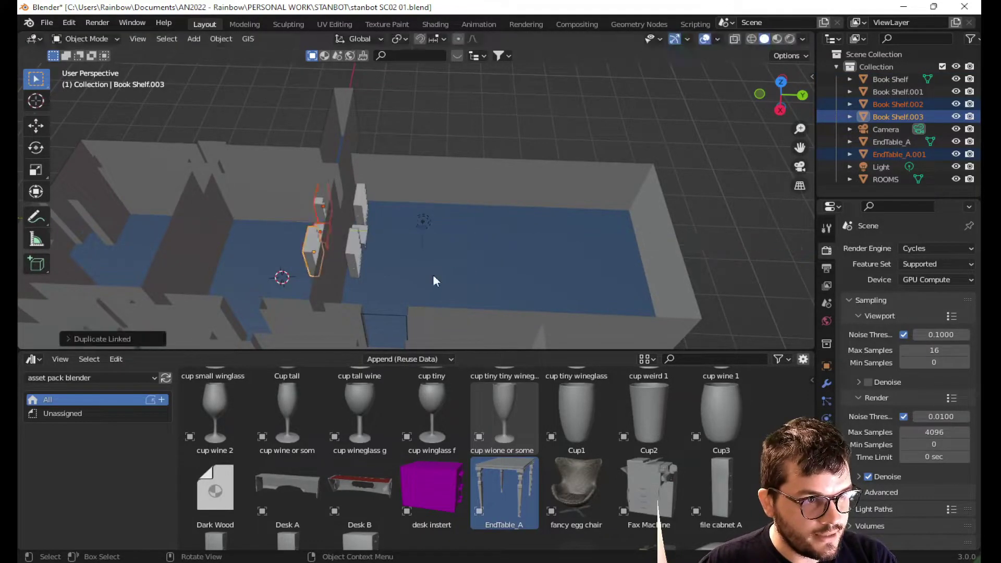
Step: Turn the copies 180° about Z and slide them along Y against the corridor wall
middle_drag(432, 275, 457, 255)
text(r)
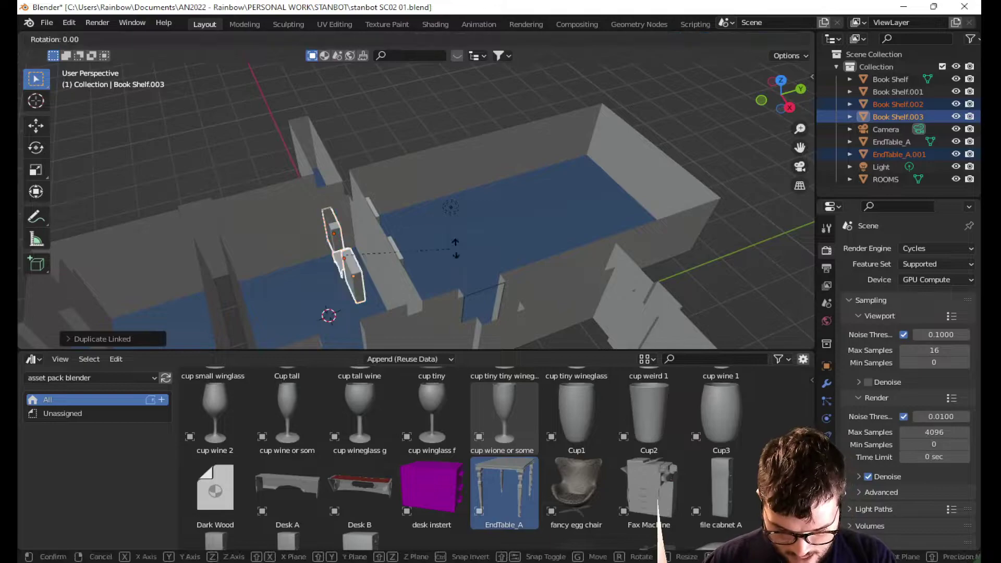
text(180)
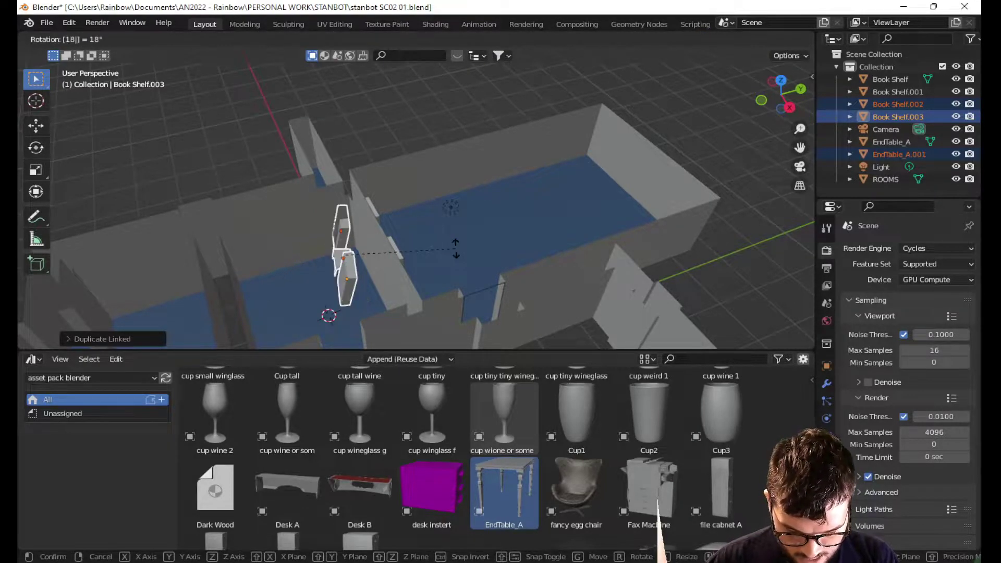
text(z)
key(Return)
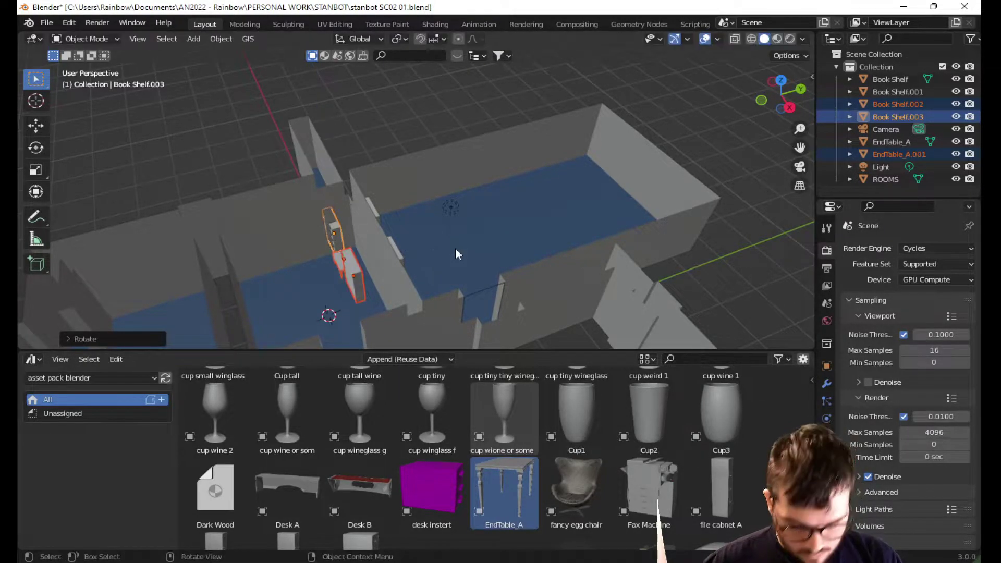
key(g)
key(y)
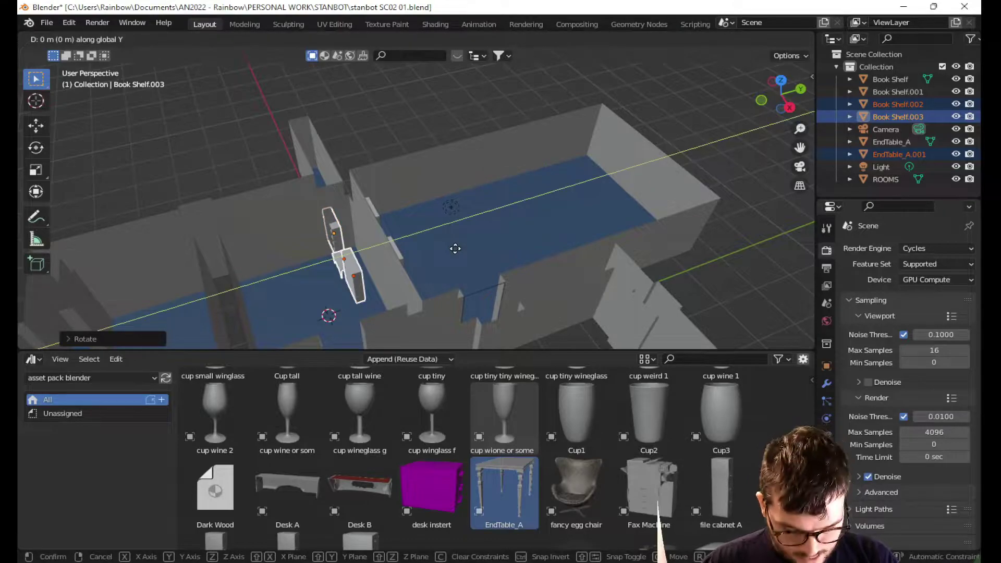
click(474, 267)
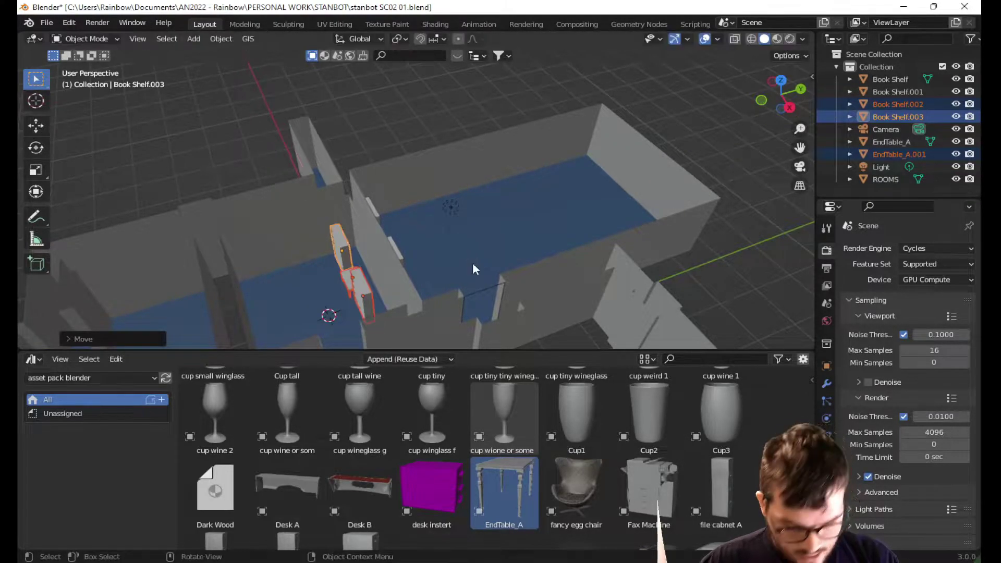
key(g)
key(y)
click(488, 264)
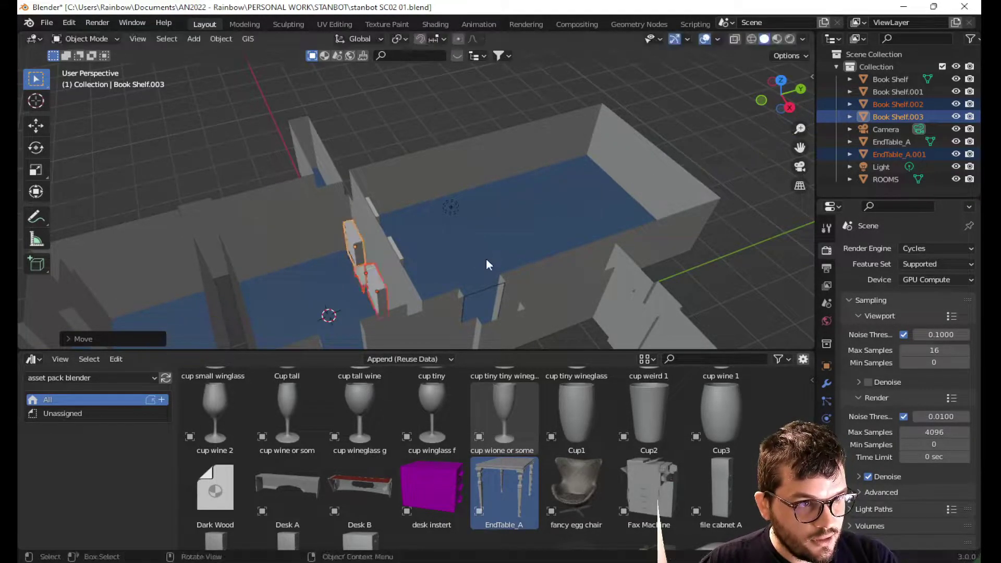
middle_drag(438, 297, 425, 270)
scroll(446, 292, up, 3)
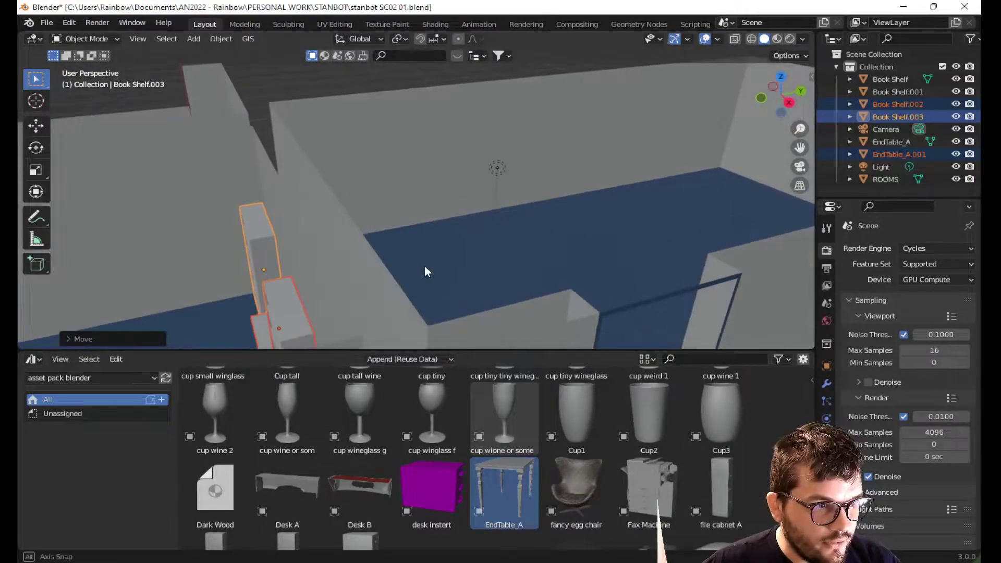
click(287, 98)
middle_drag(287, 98, 251, 243)
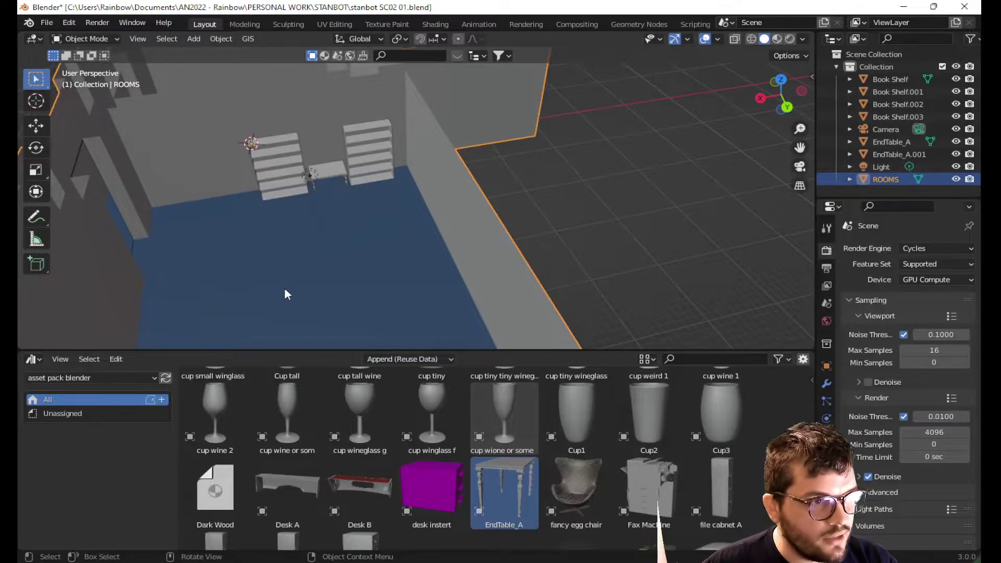
middle_drag(285, 290, 360, 268)
scroll(360, 269, up, 2)
scroll(360, 272, up, 2)
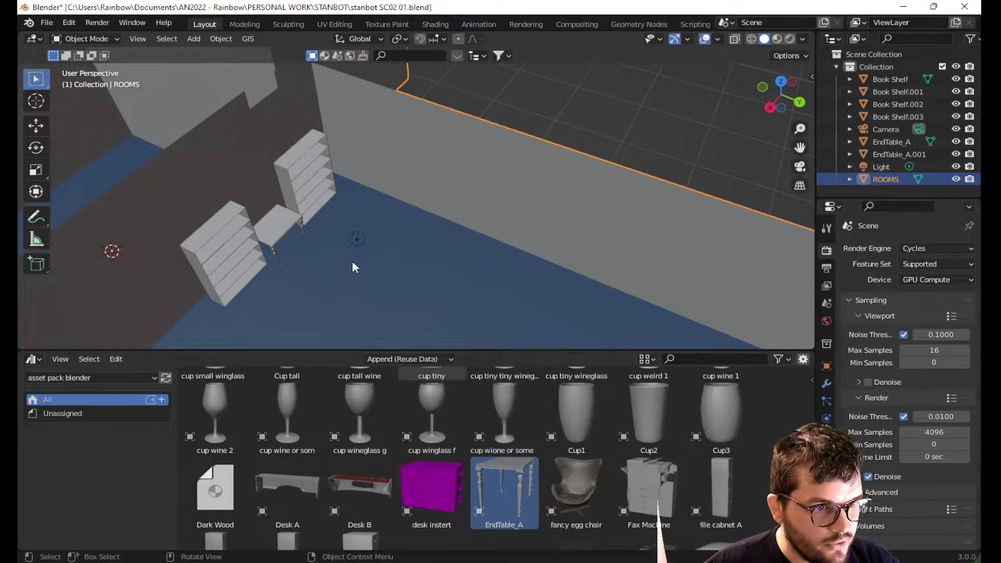
scroll(488, 269, down, 3)
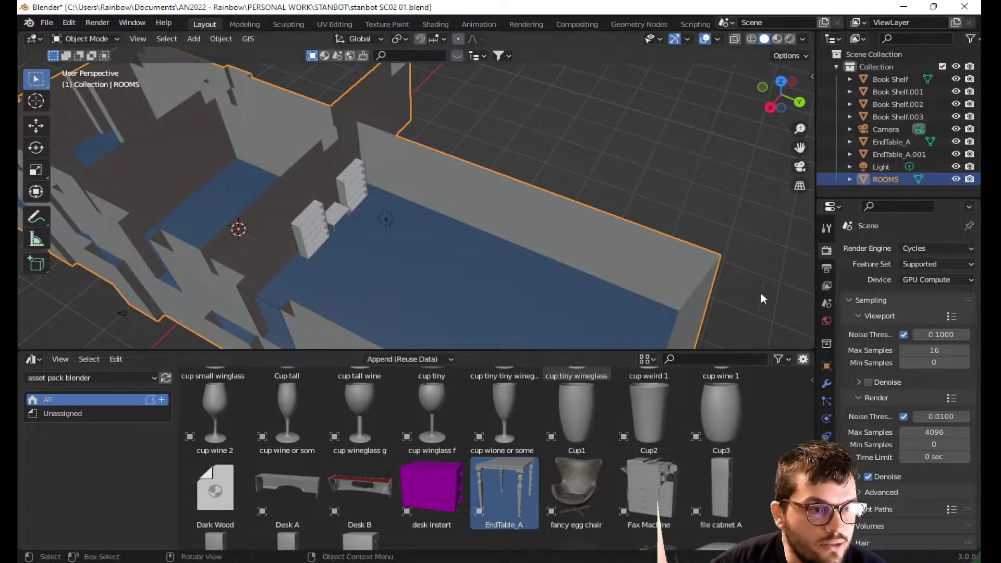
scroll(300, 281, down, 3)
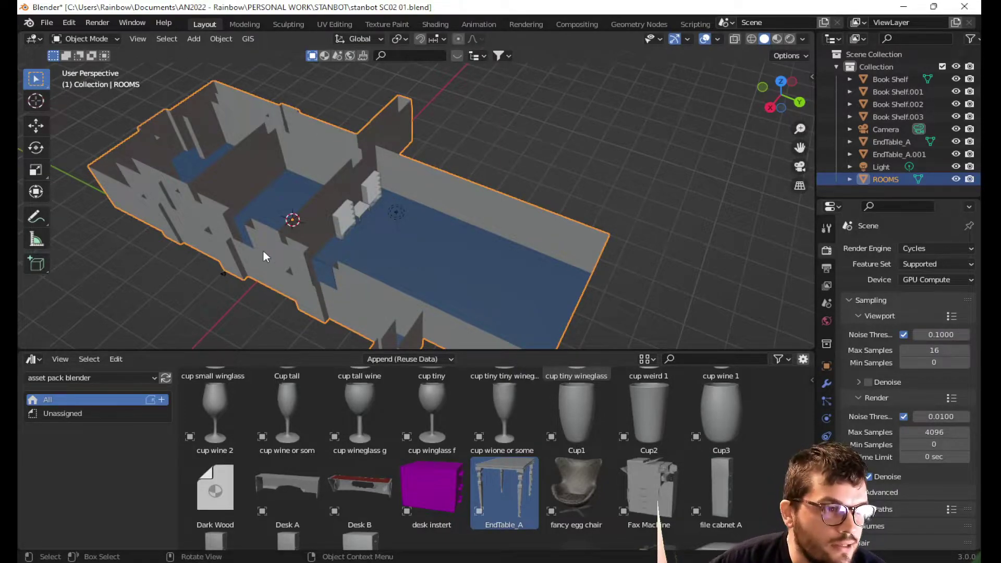
middle_drag(252, 226, 308, 245)
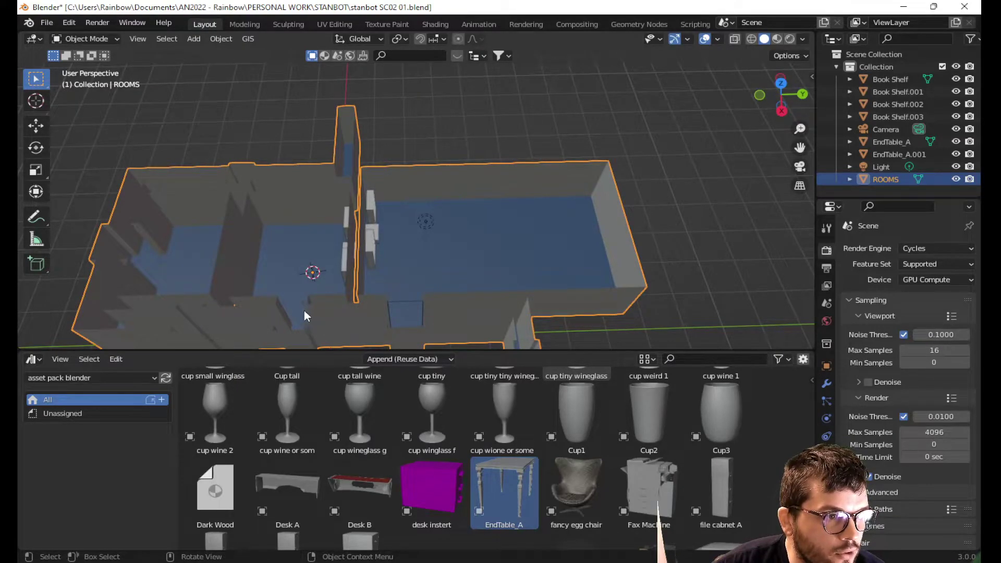
middle_drag(240, 312, 195, 311)
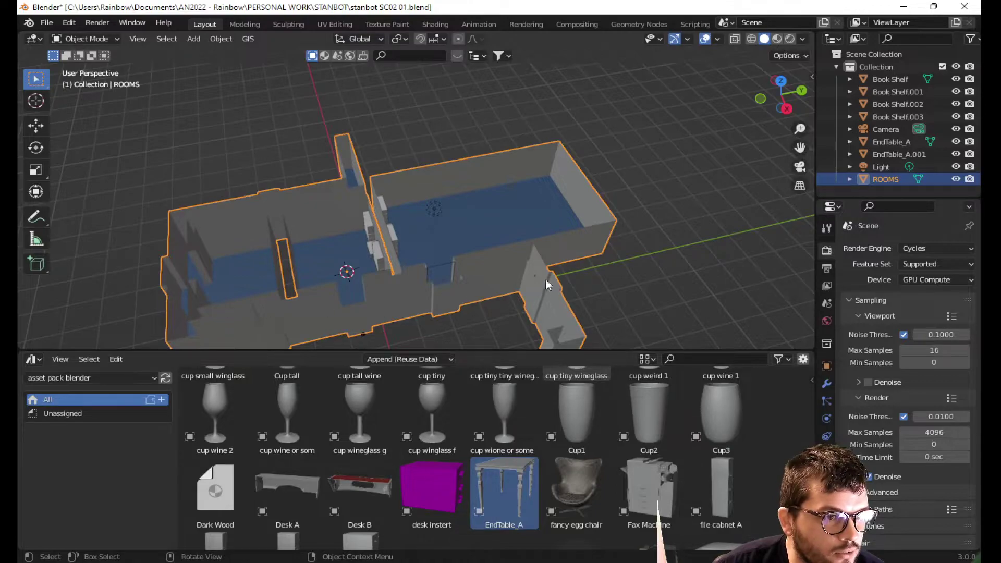
middle_drag(546, 262, 447, 226)
scroll(361, 265, up, 4)
scroll(361, 256, up, 2)
scroll(414, 271, down, 2)
middle_drag(447, 328, 584, 337)
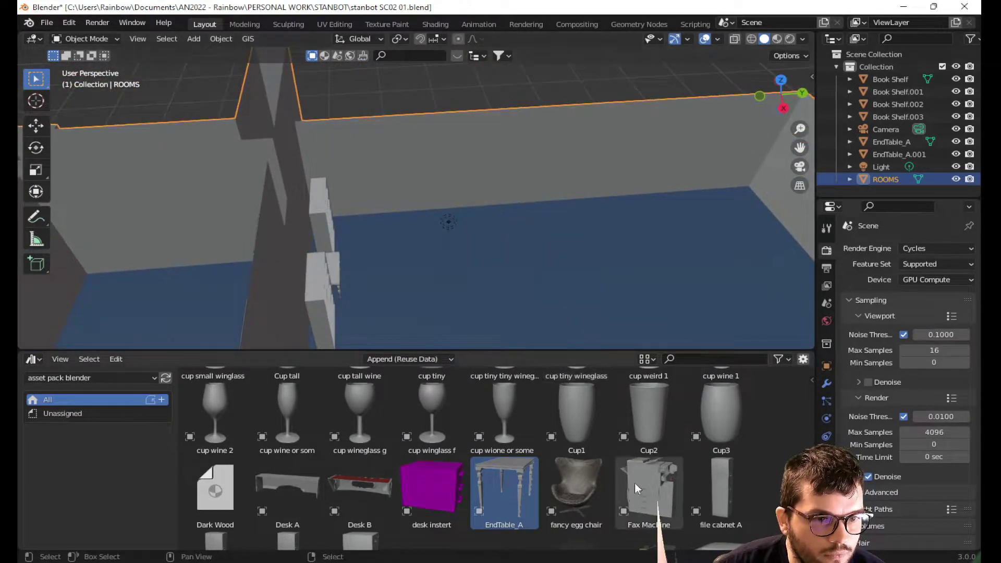
Step: Drop the Fax Machine on the room floor, turn it 90° about Z, and shift it along X
click(660, 505)
drag(659, 505, 377, 232)
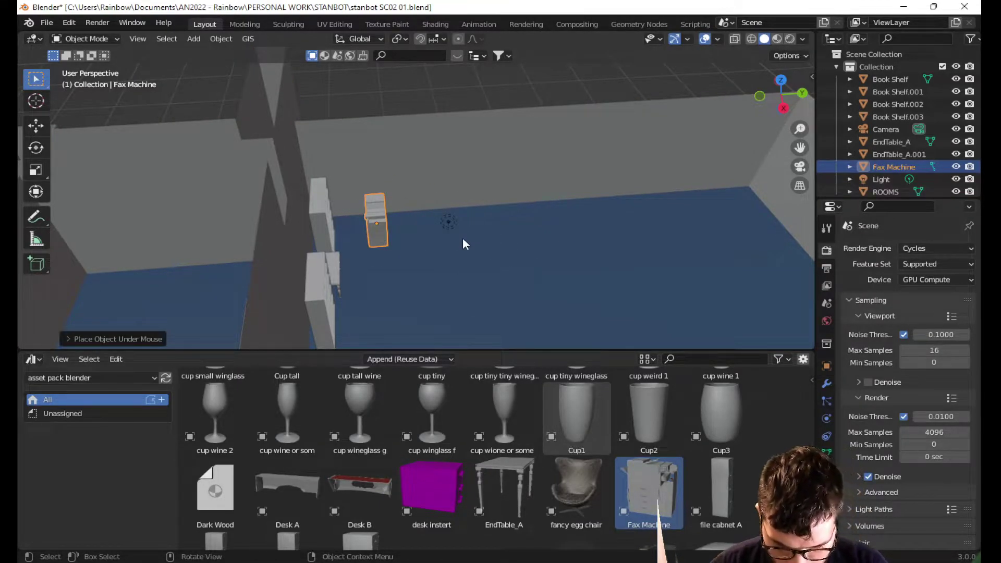
text(r90z)
key(Return)
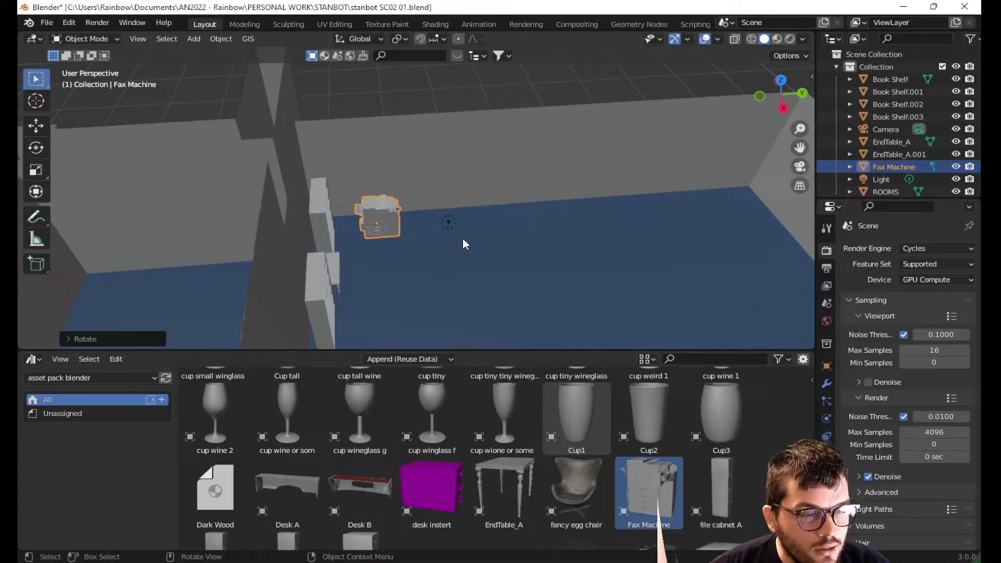
middle_drag(468, 243, 553, 306)
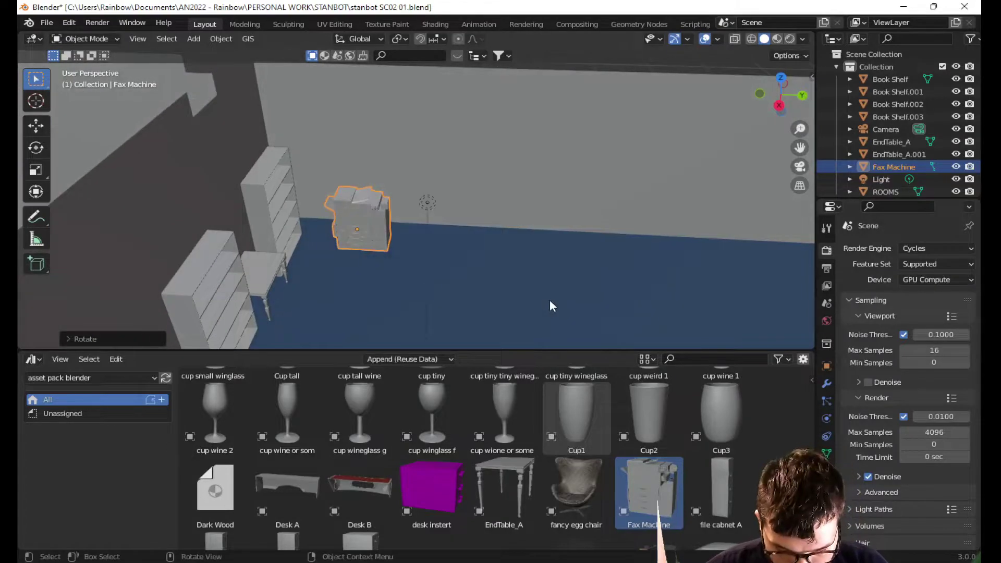
key(g)
key(y)
key(x)
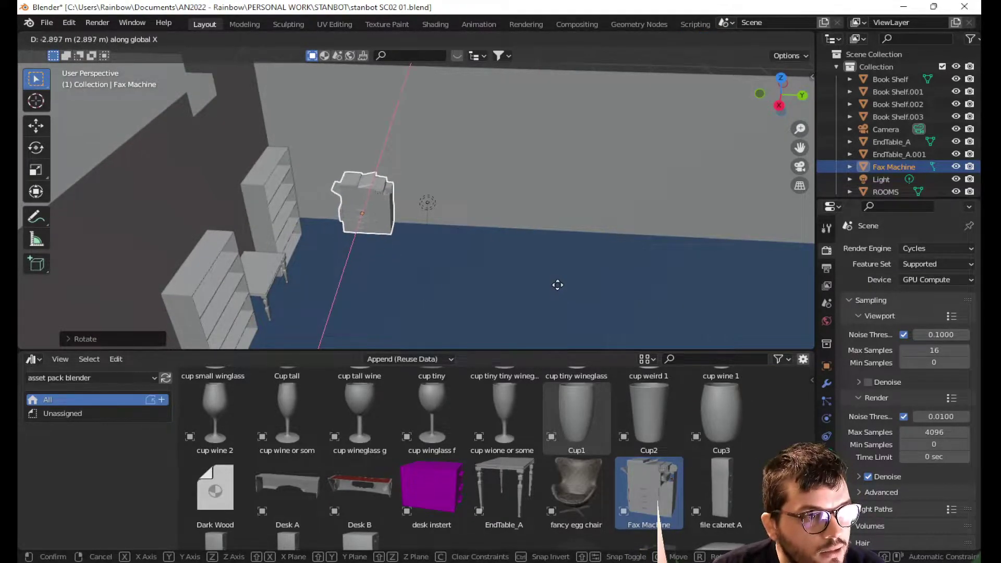
click(556, 289)
middle_drag(557, 292, 477, 224)
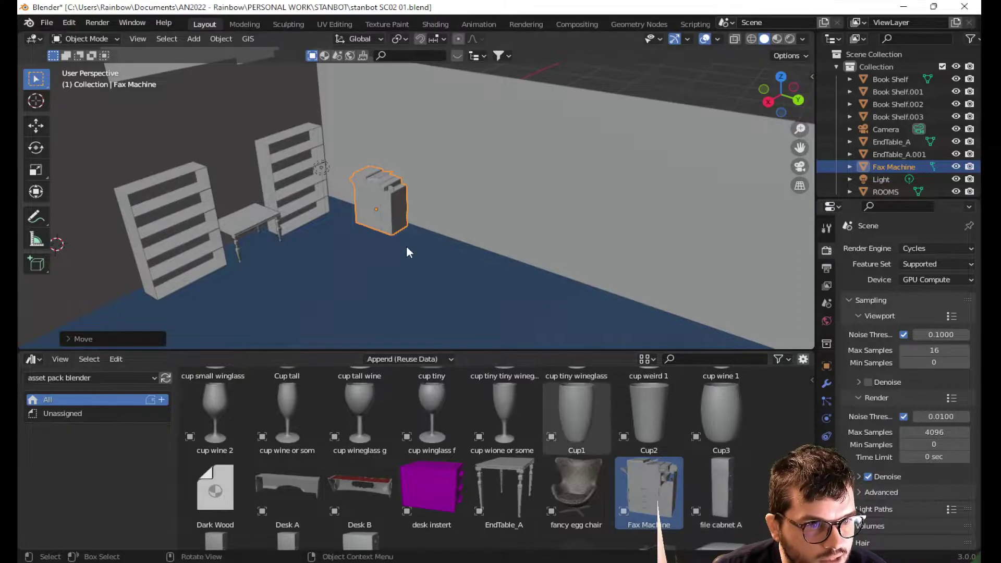
Step: Place the file cabnet A asset beside the fax machine and turn it 90° about Z
drag(727, 498, 437, 247)
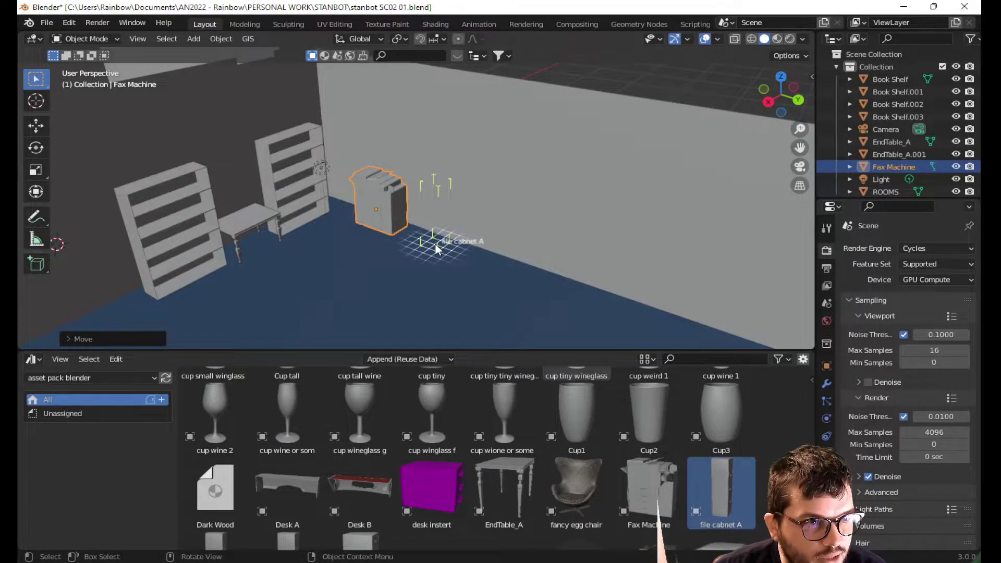
drag(437, 249, 437, 249)
key(r)
key(9)
key(0)
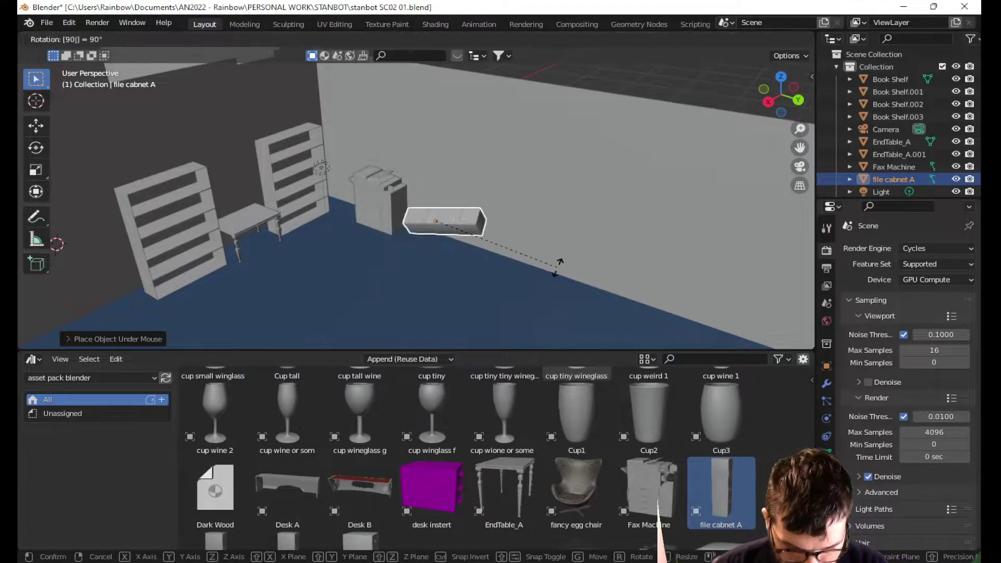
key(z)
key(Return)
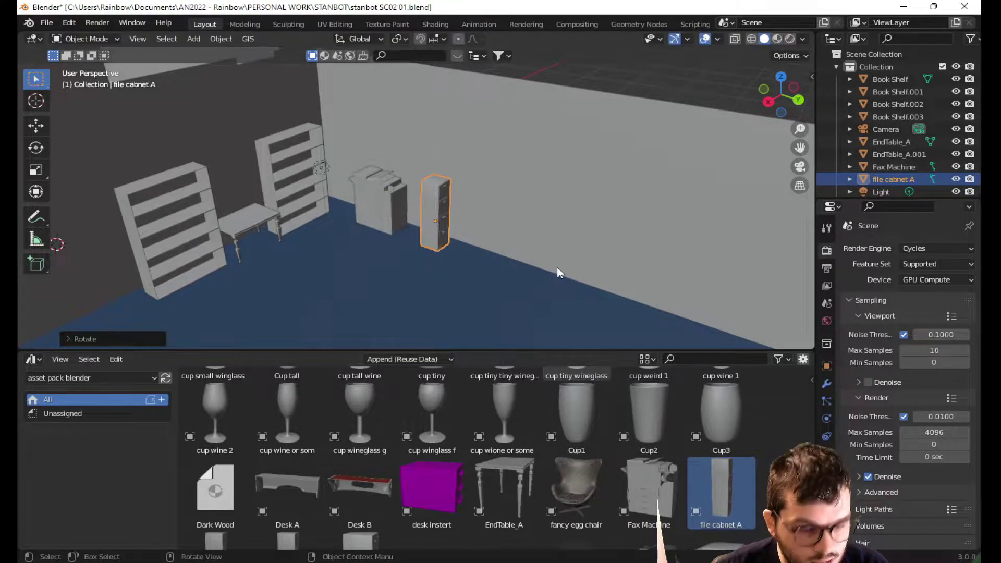
Step: Rotate the cabinet a further 90°, then 270°, about the Z axis
key(r)
key(9)
key(0)
key(z)
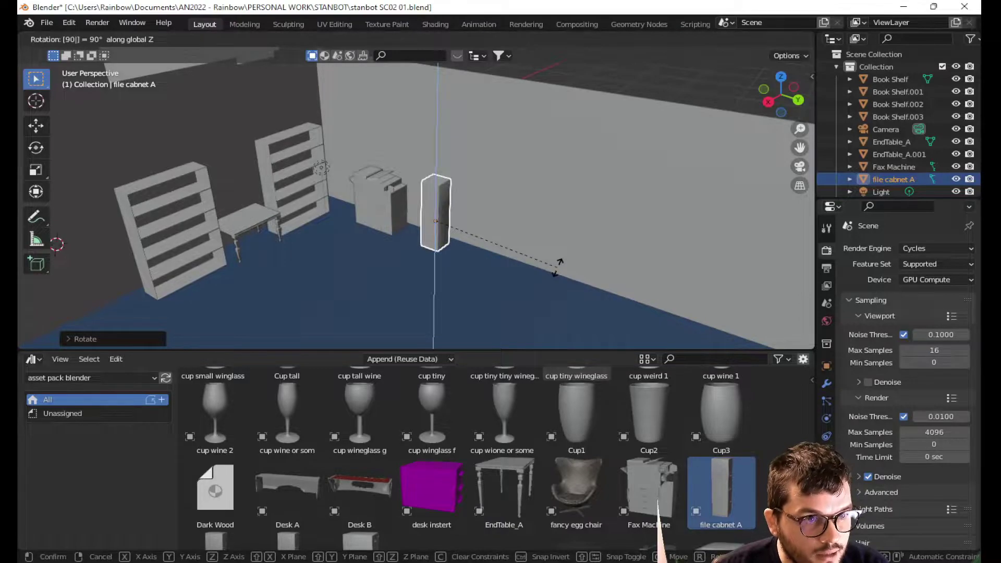
key(Return)
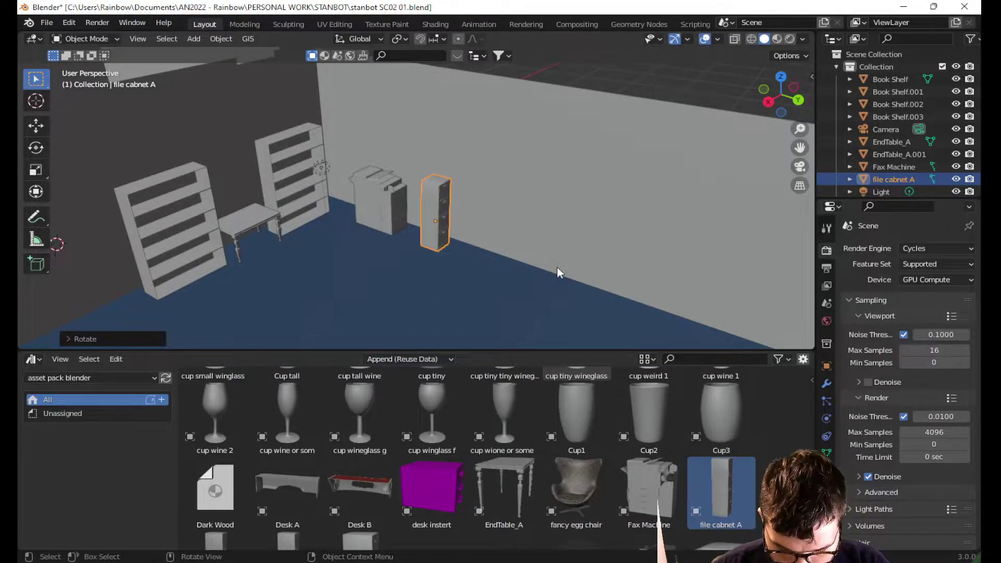
key(r)
key(2)
key(7)
key(0)
key(z)
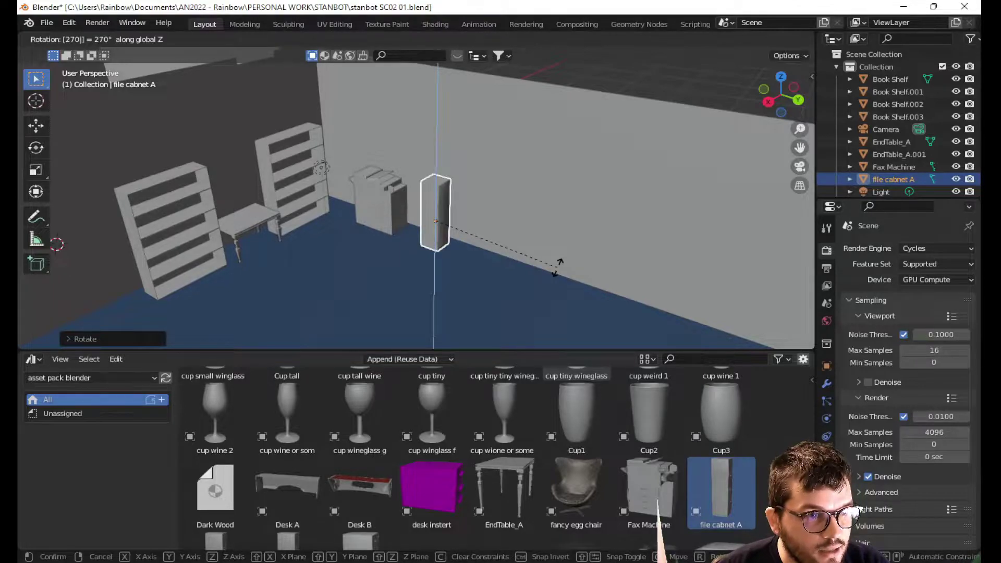
key(Return)
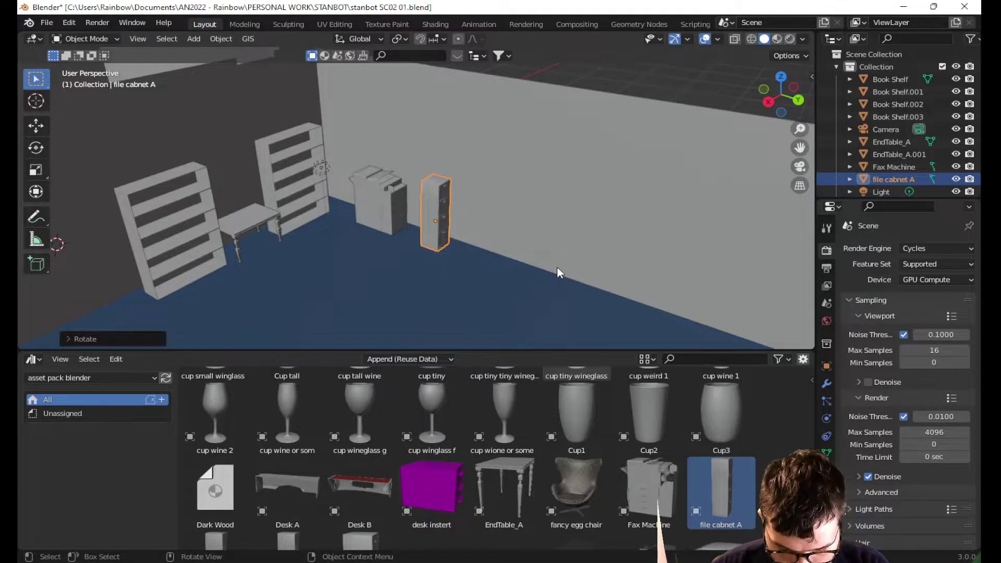
Step: Rotate the cabinet 90° and then -90° about Z so it faces the room
key(r)
key(z)
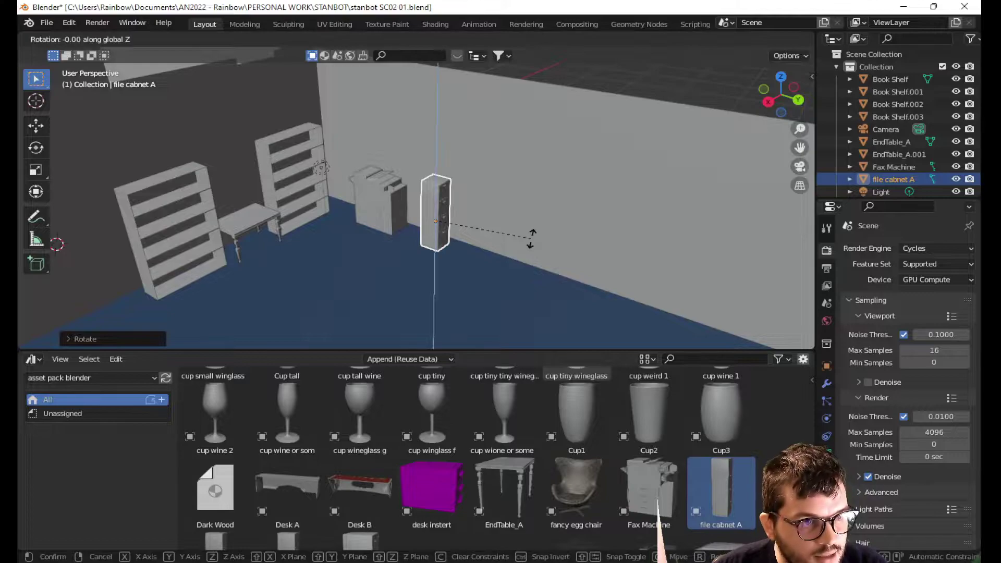
text(90)
key(Return)
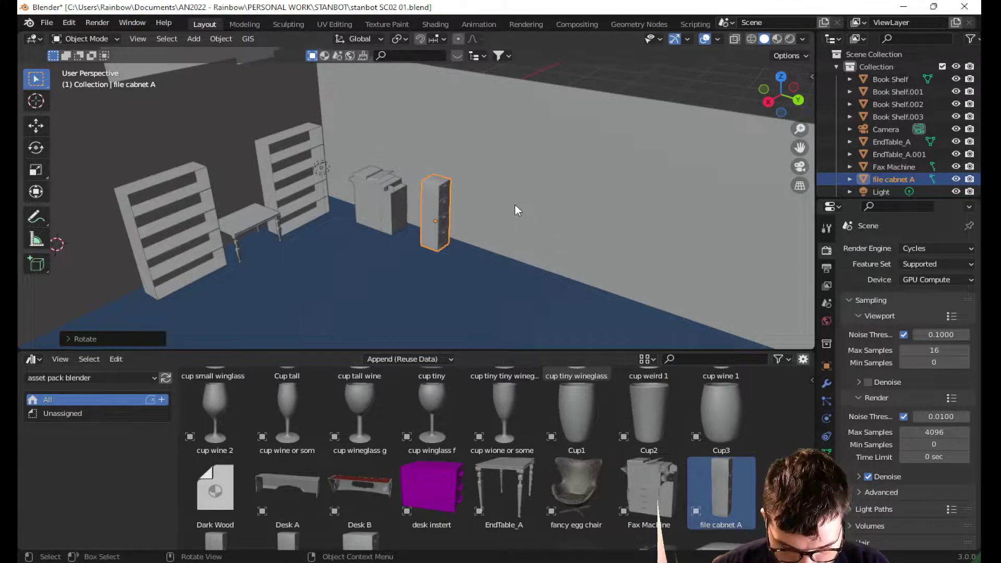
text(r-90)
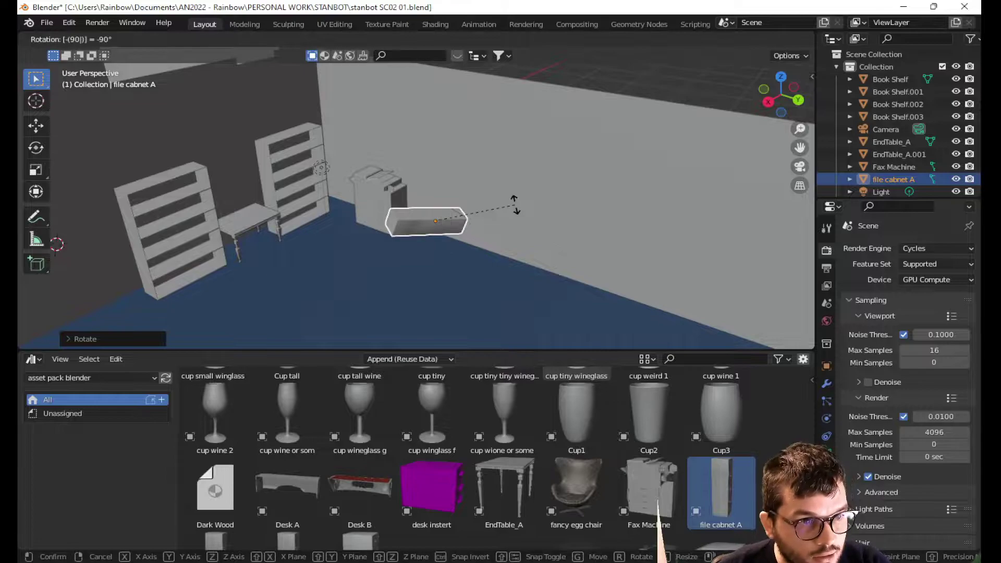
text(z)
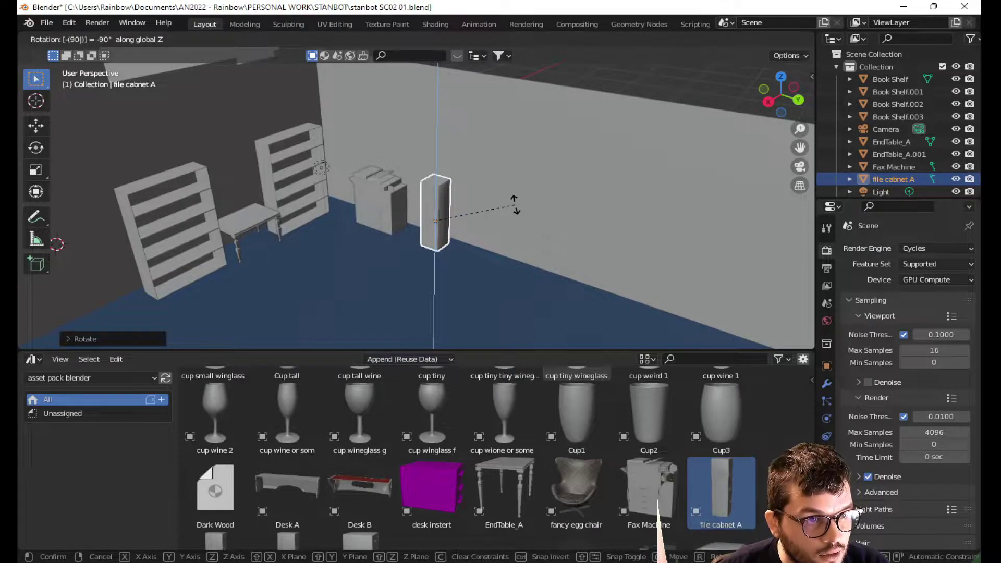
key(Return)
Step: Orbit and zoom to inspect the cabinet beside the fax machine, toggling Viewport Overlays
middle_drag(508, 197, 530, 197)
scroll(438, 220, up, 2)
middle_drag(651, 246, 627, 166)
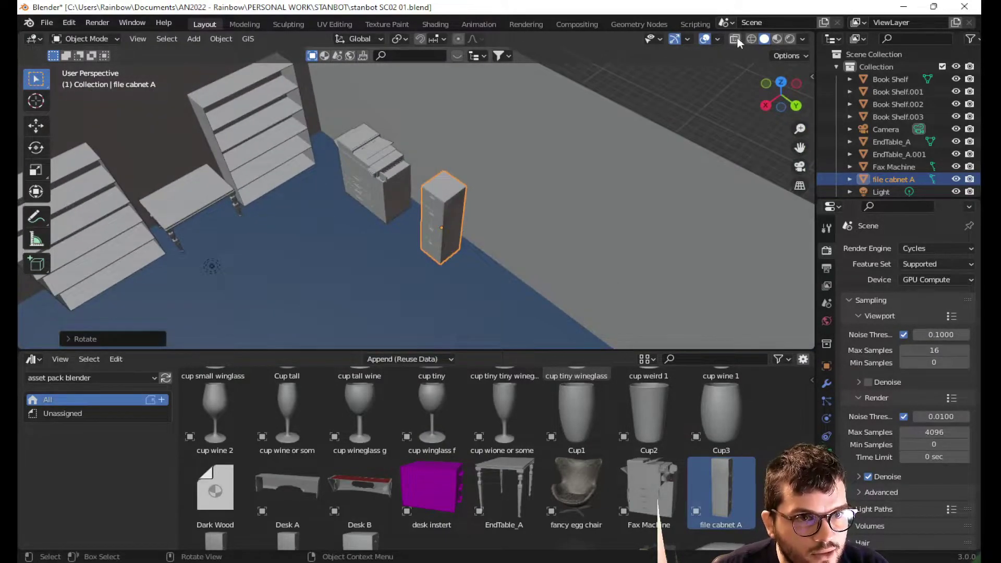
click(718, 38)
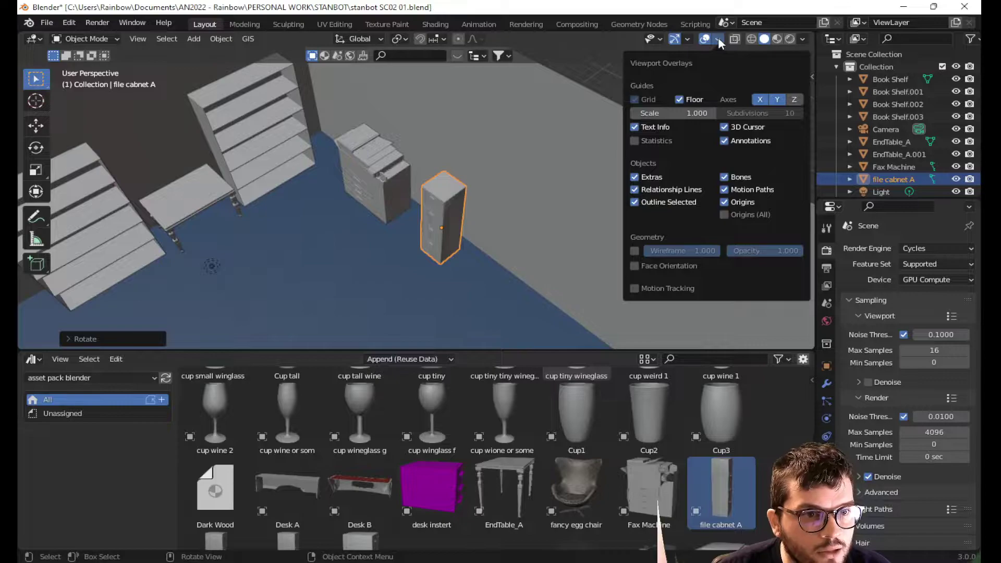
click(718, 37)
Step: Check viewport overlay and shading options, then orbit around the upright file cabinet beside the fax machine
click(719, 40)
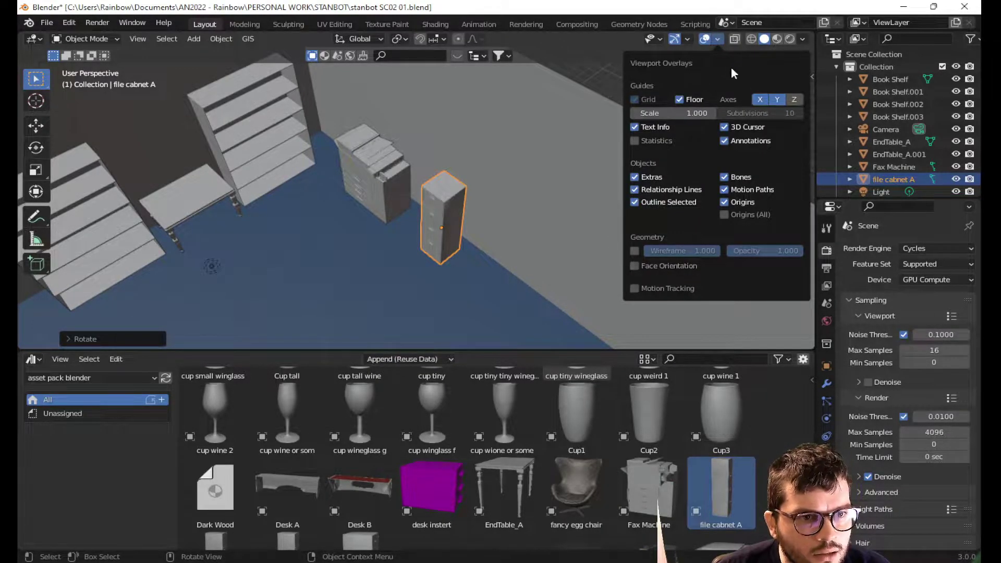
click(717, 36)
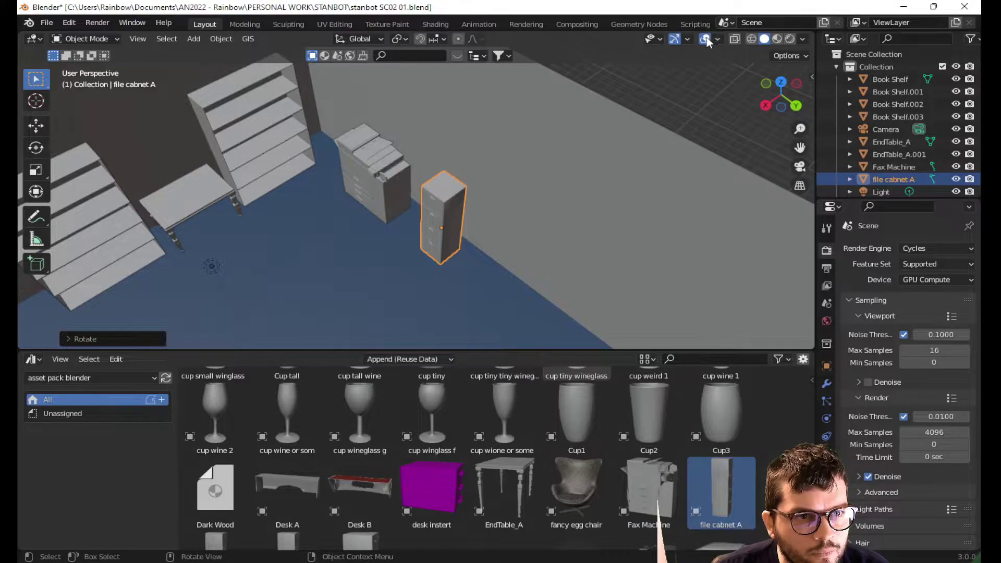
click(799, 38)
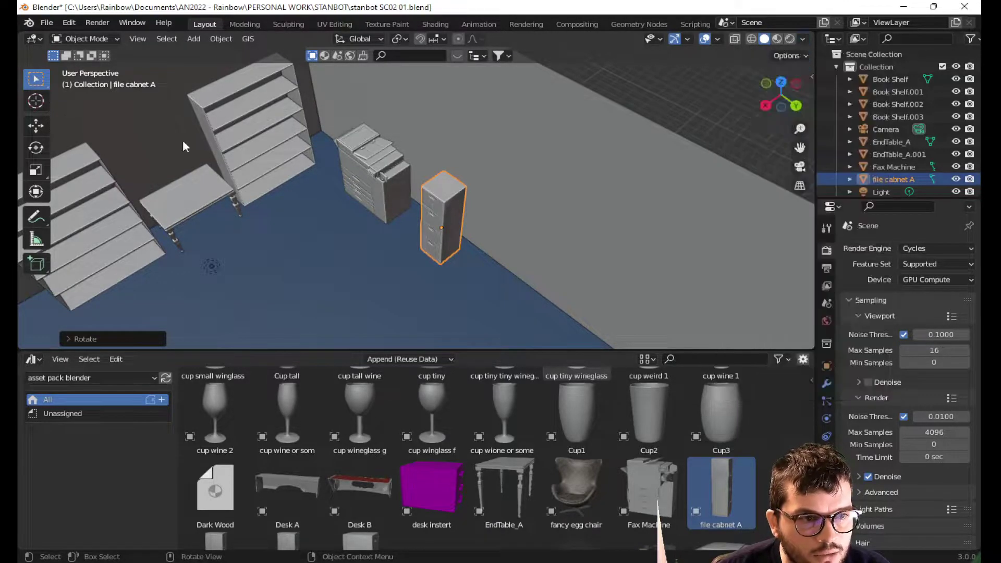
middle_drag(455, 206, 478, 163)
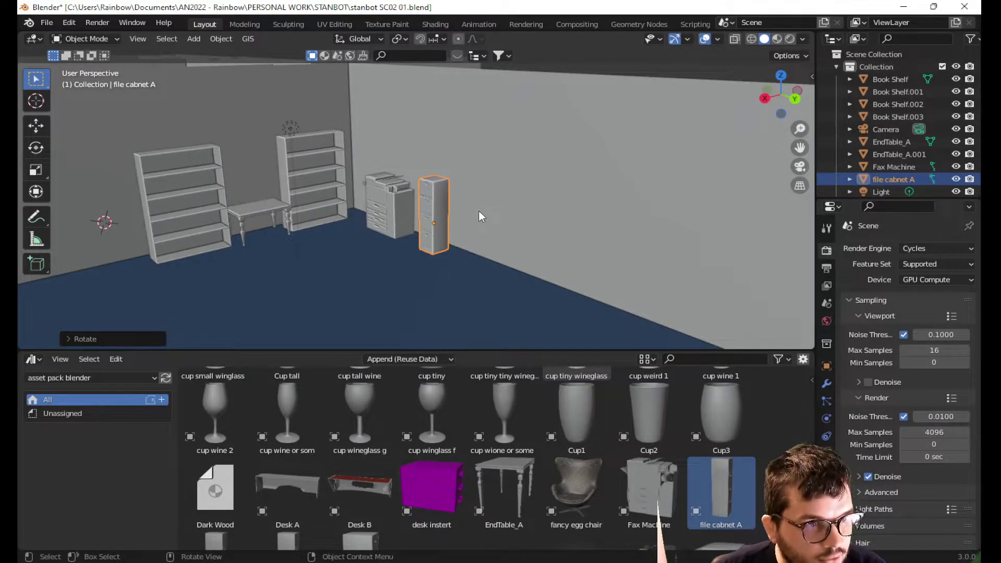
middle_drag(459, 209, 487, 220)
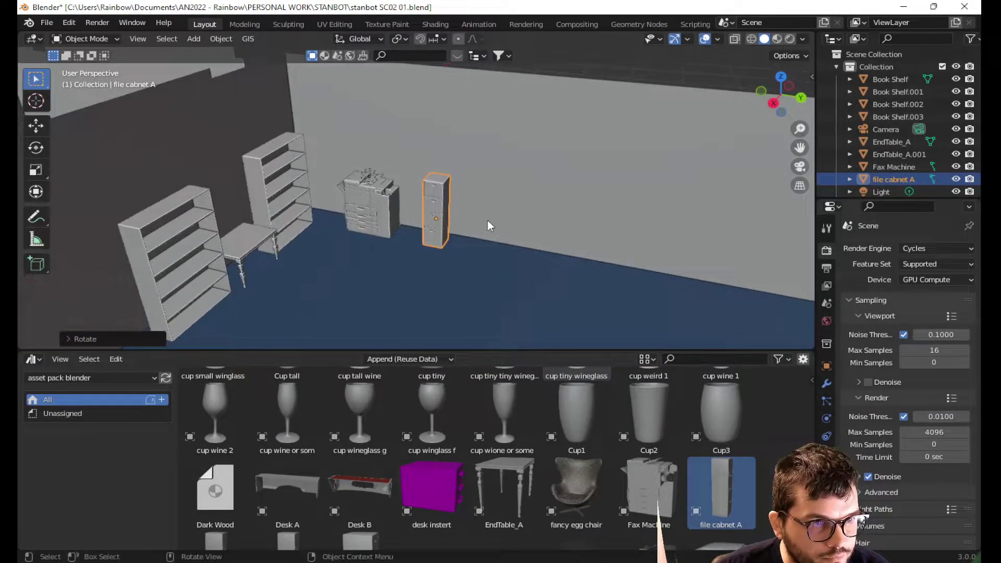
Step: Move the fax machine and file cabinet together further right along the wall
click(381, 213)
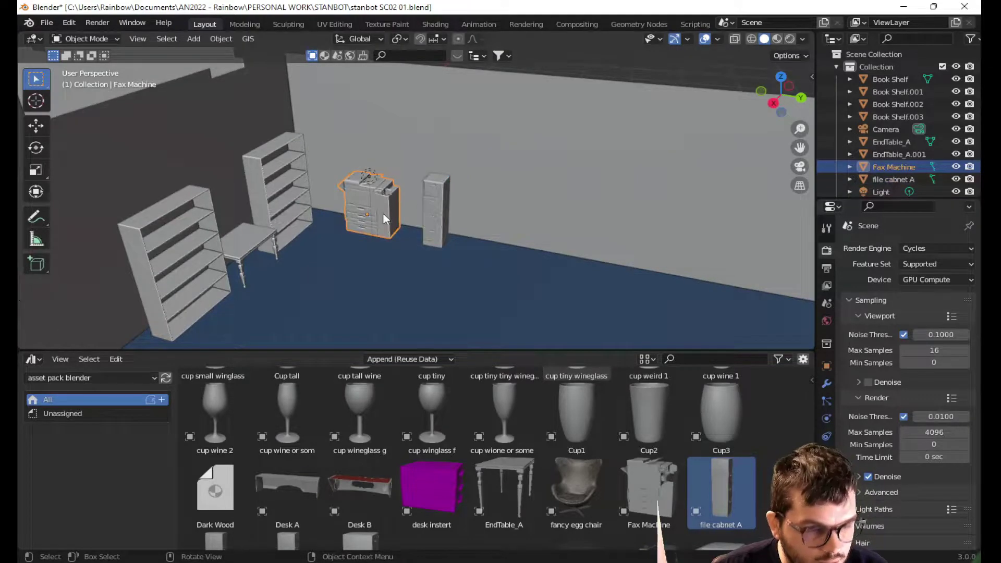
shift+click(436, 208)
key(g)
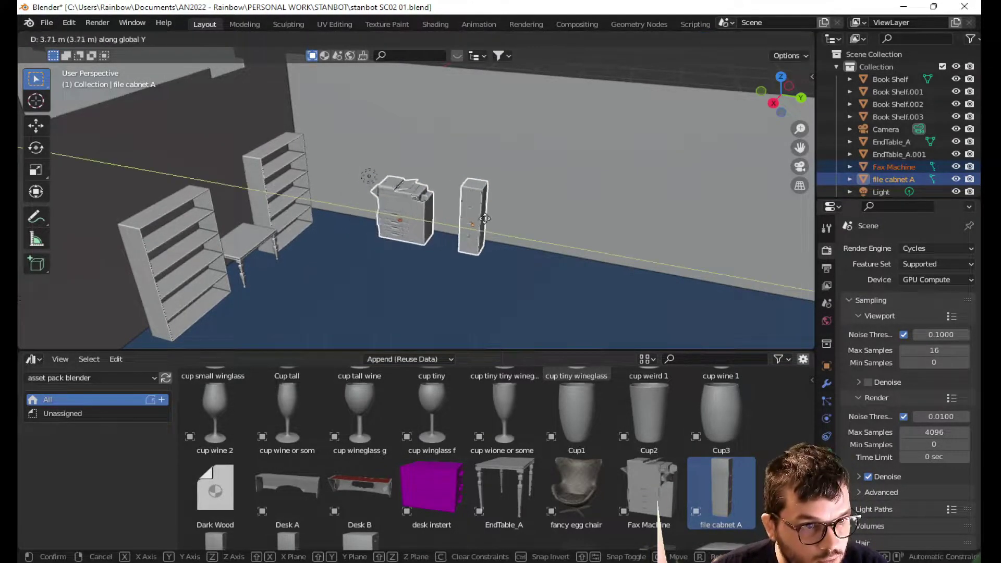
click(522, 227)
click(522, 226)
Step: Duplicate the file cabinet along Y and place the copy left of the fax machine
click(523, 233)
key(shift+d)
key(y)
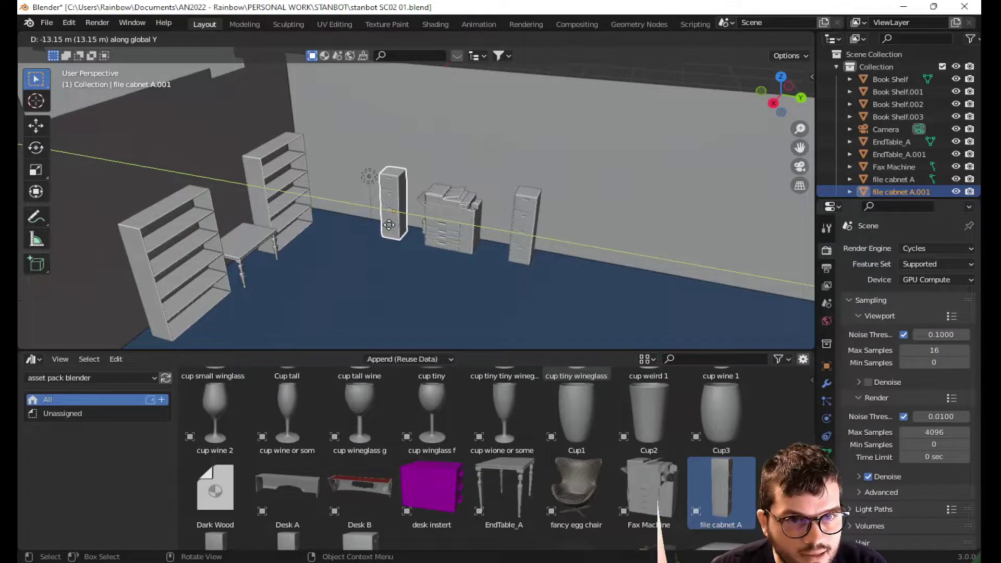
click(389, 225)
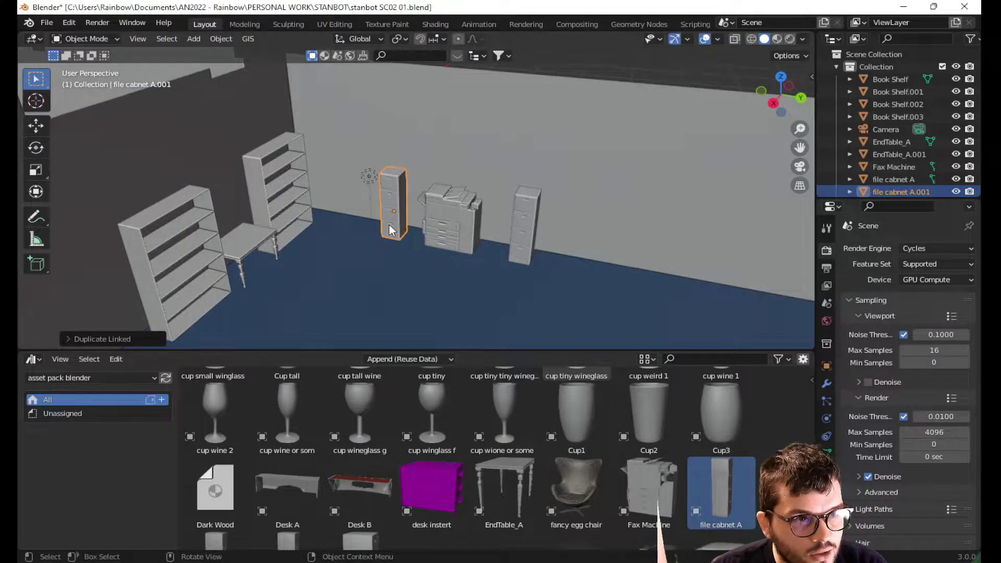
Step: Enter Edit Mode on the right cabinet, cancel a mesh move, and return to Object Mode
click(531, 214)
key(Tab)
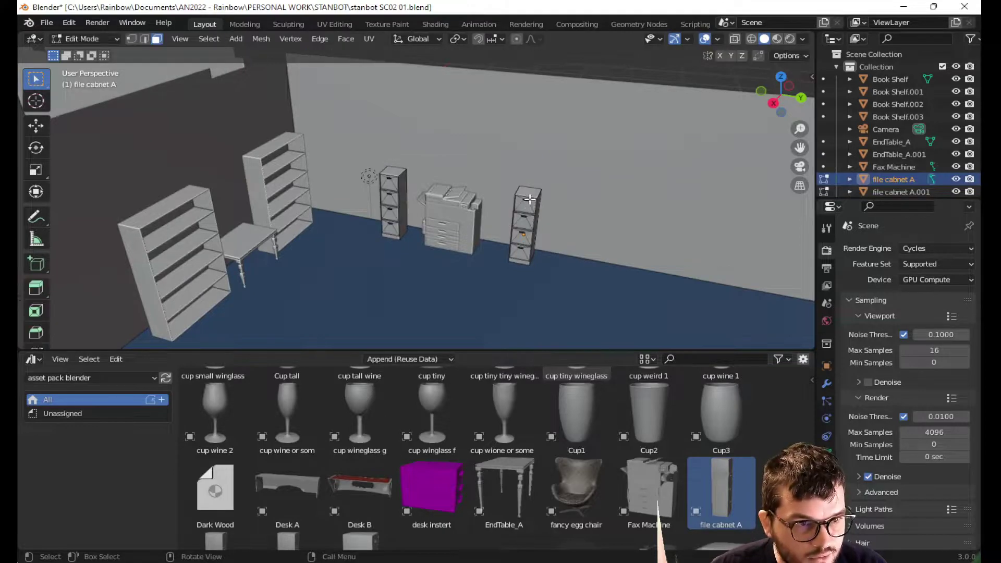
key(g)
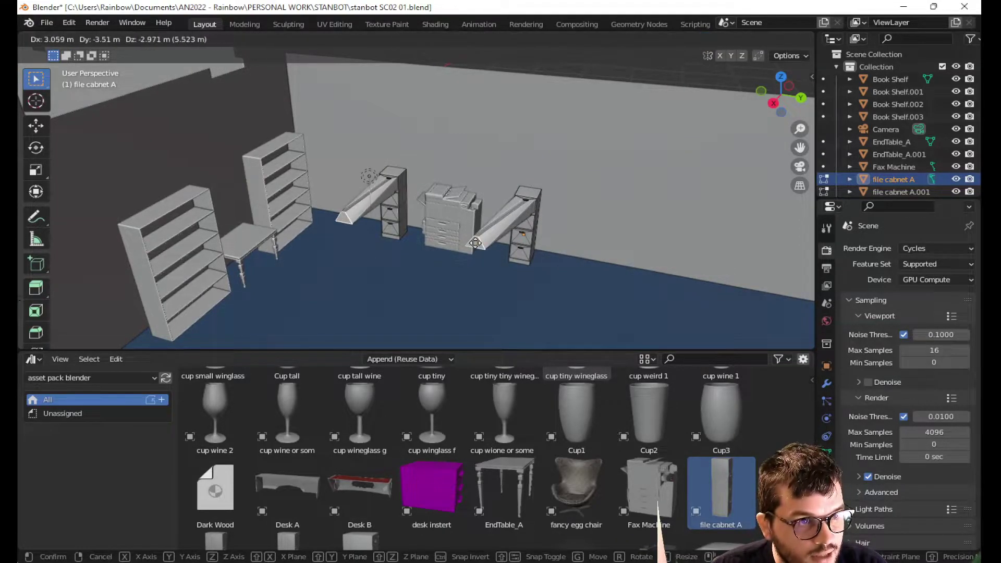
key(Escape)
key(Tab)
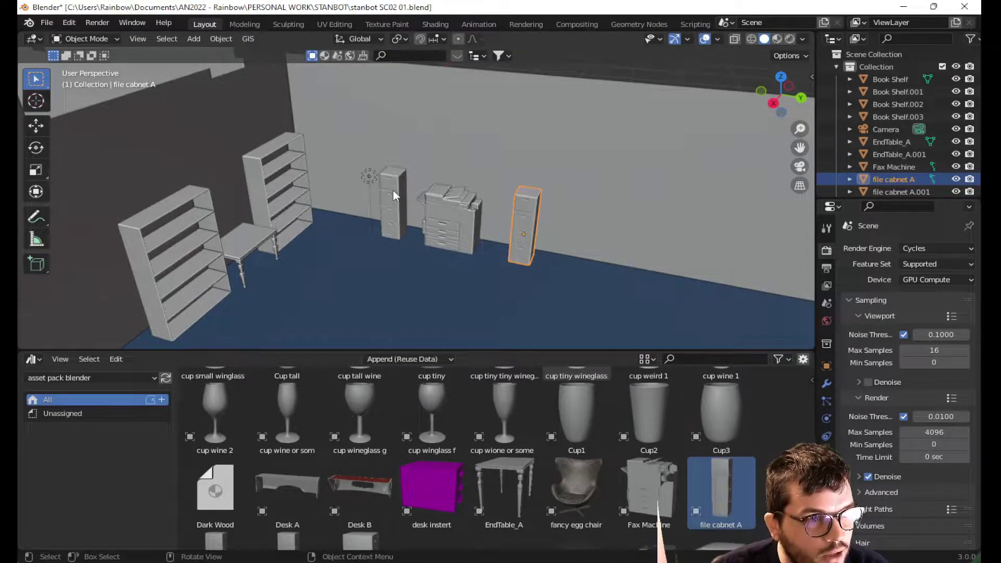
Step: Duplicate the left cabinet along Y and place the copy beside it
click(392, 221)
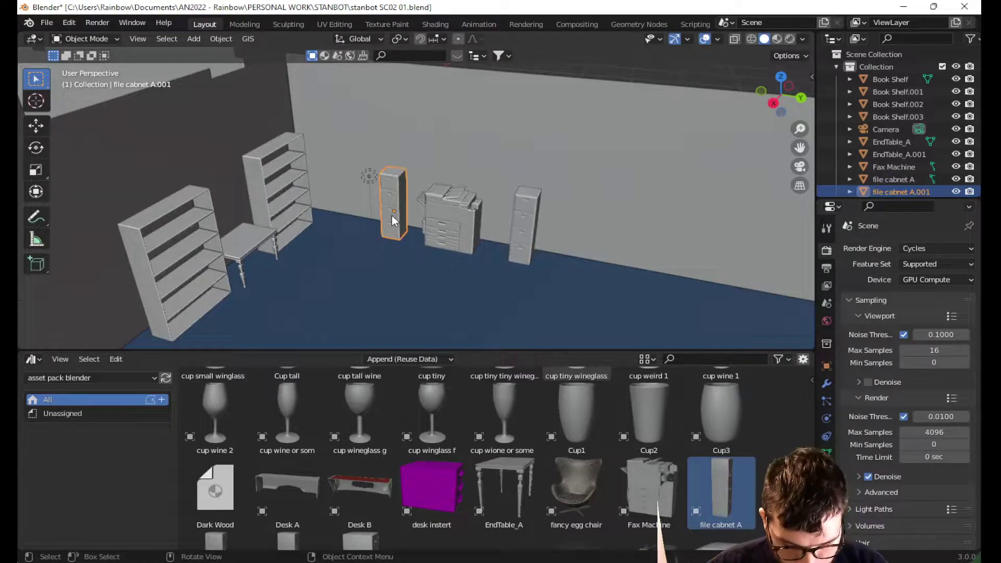
key(shift+d)
key(y)
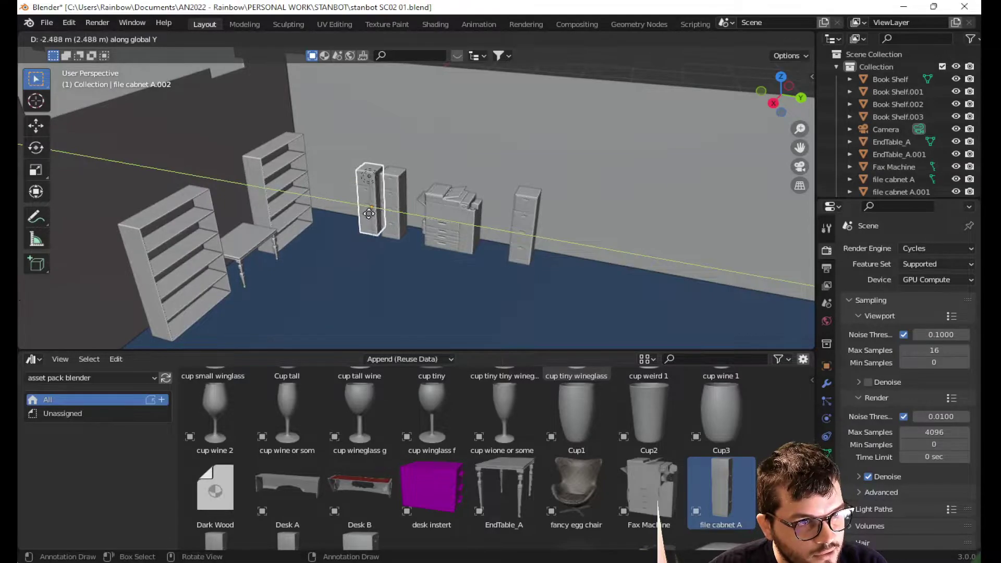
click(369, 214)
Step: Slide the right cabinet closer to the fax machine and duplicate it along Y beside itself
click(519, 238)
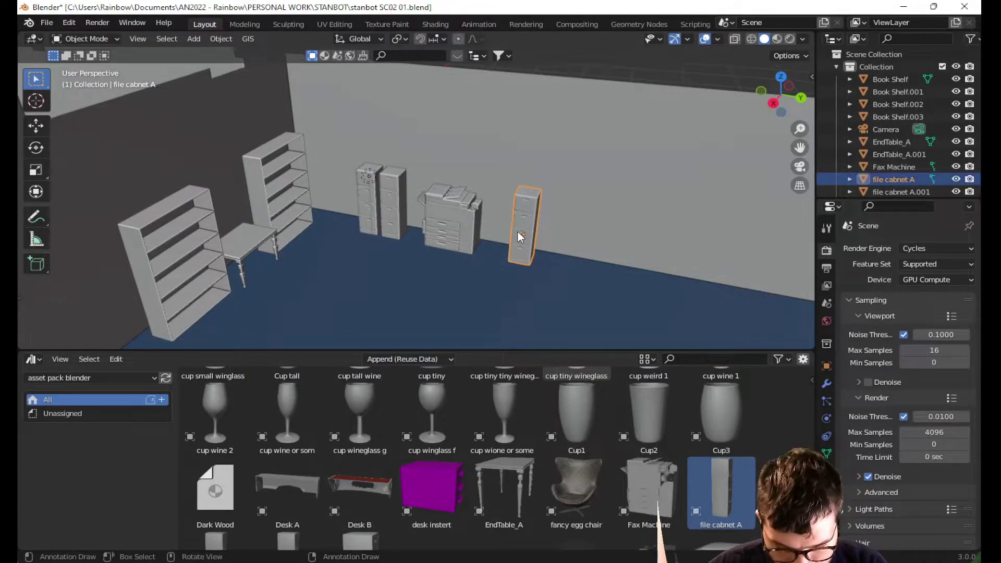
drag(520, 237, 506, 234)
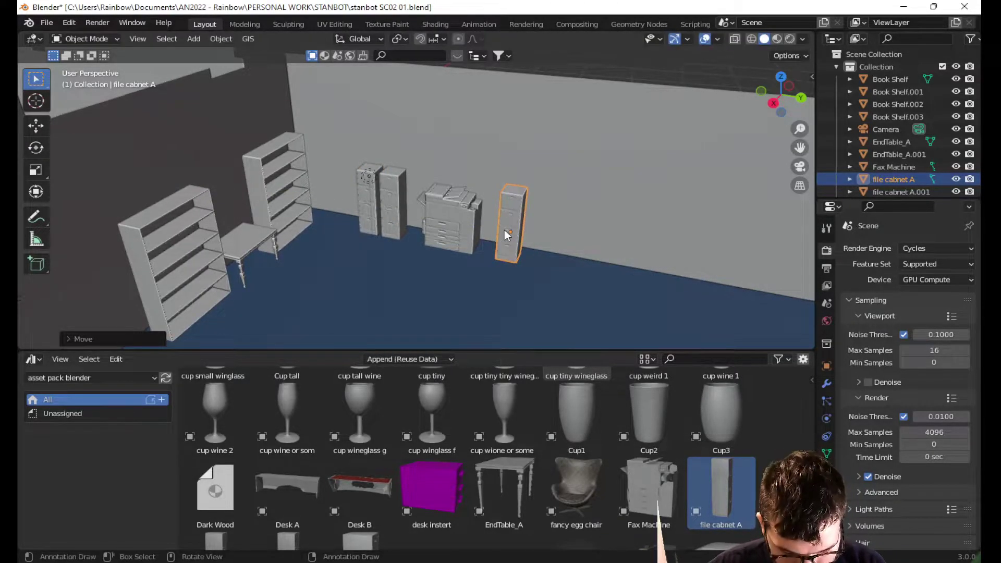
key(shift+d)
key(y)
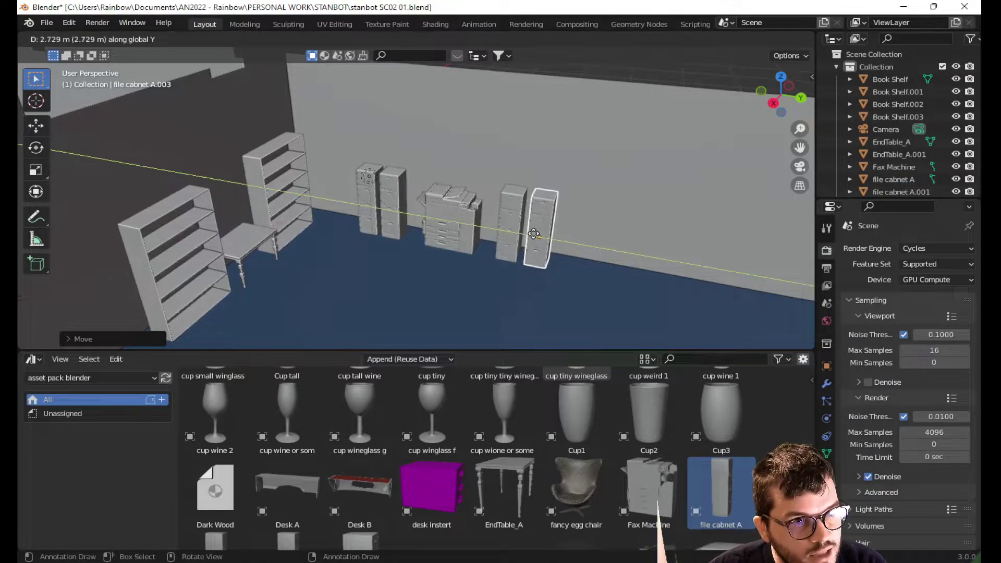
click(535, 235)
mouse_move(535, 243)
middle_down()
mouse_move(590, 233)
mouse_move(531, 233)
middle_up()
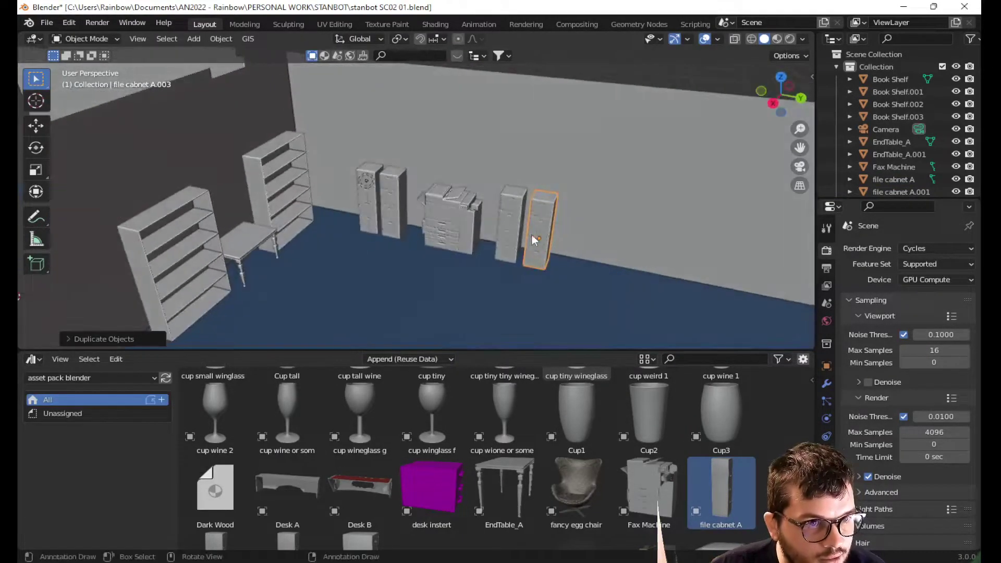
Step: Duplicate both right-hand cabinets along Y and place them further along the wall
shift+click(506, 216)
key(shift+d)
key(y)
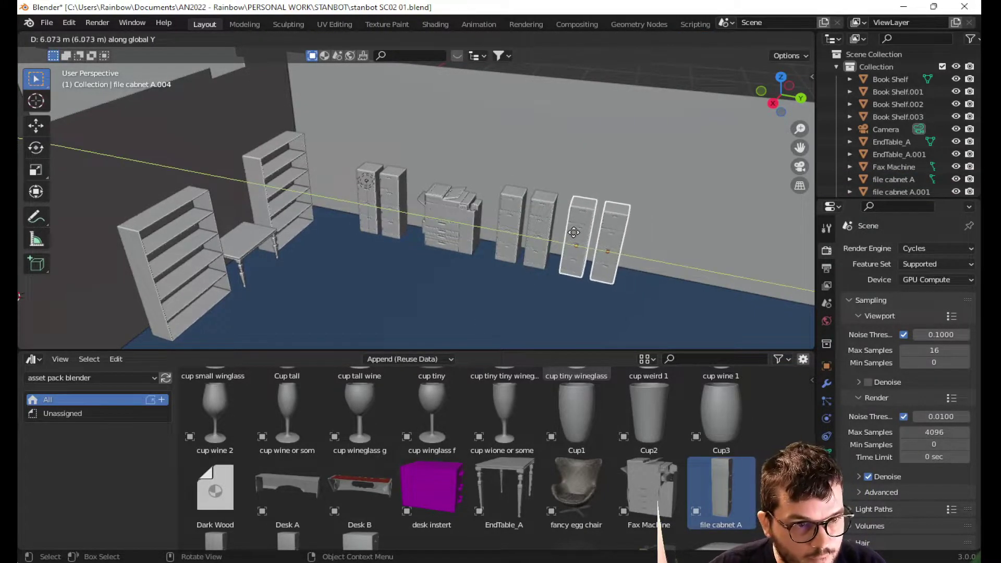
click(575, 229)
Step: Drop the desk instert asset into the room beside the filing cabinets
click(423, 491)
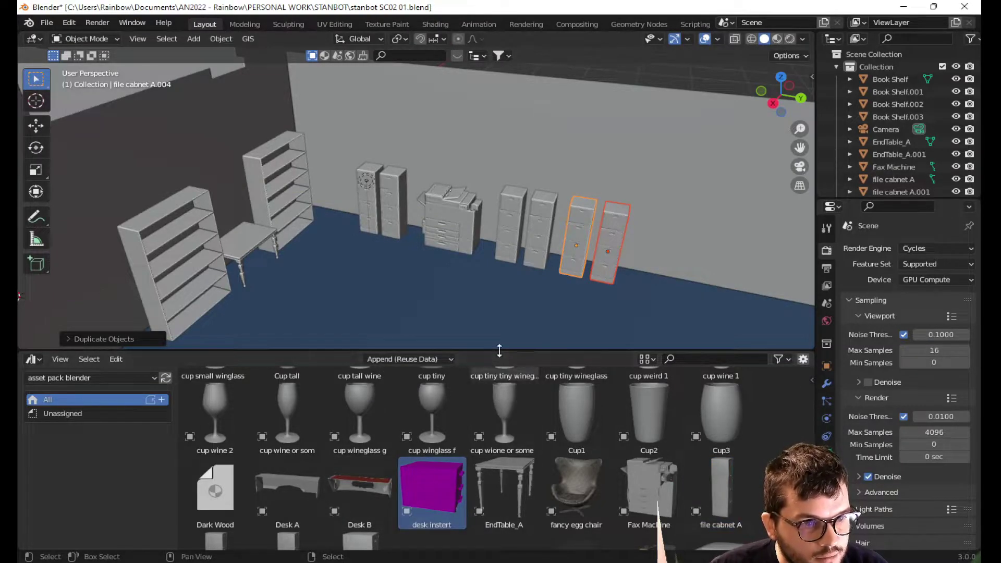
scroll(573, 463, down, 4)
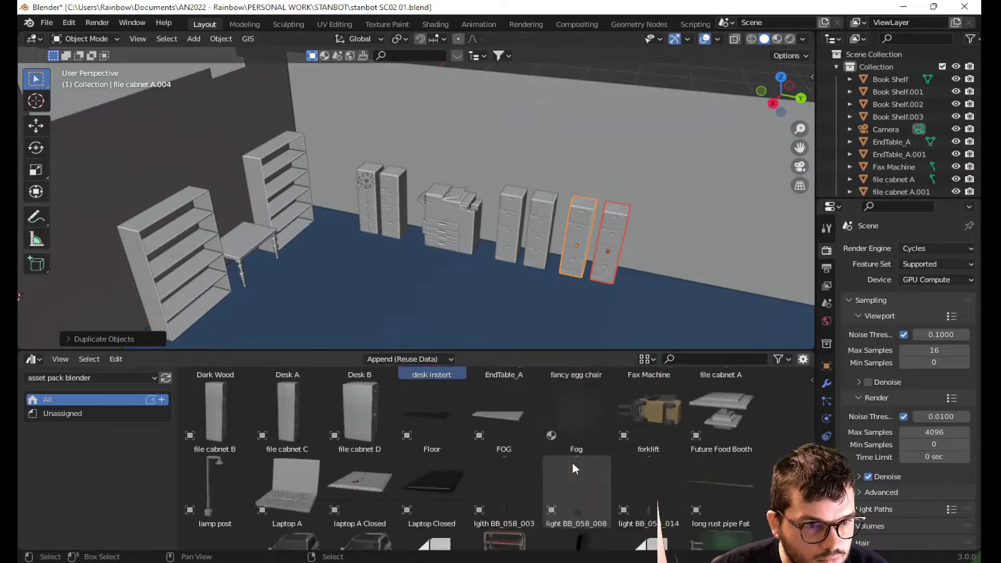
scroll(435, 431, up, 2)
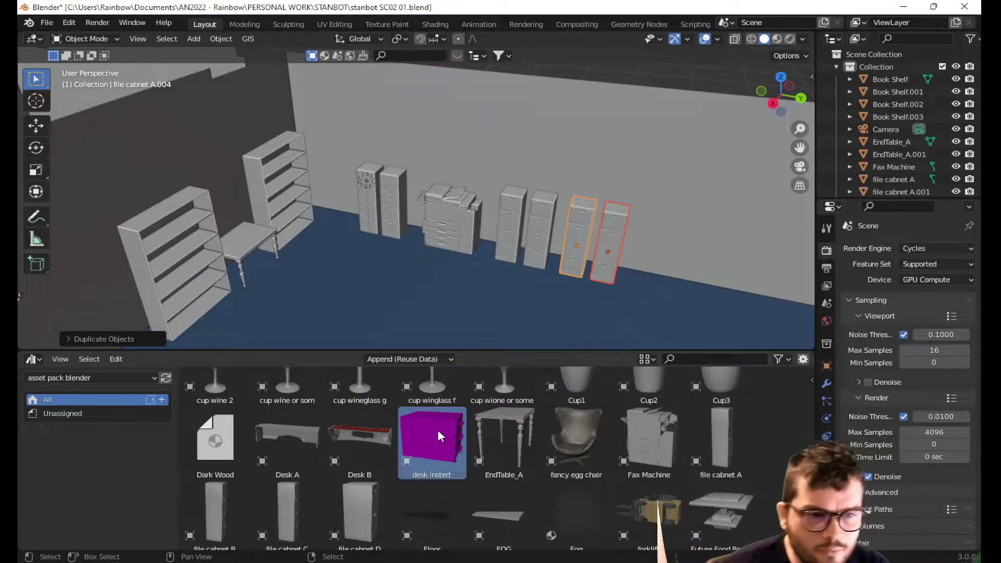
drag(444, 451, 645, 291)
middle_drag(673, 303, 604, 255)
Step: Switch to Material Preview shading and inspect the filing cabinets up close
click(777, 41)
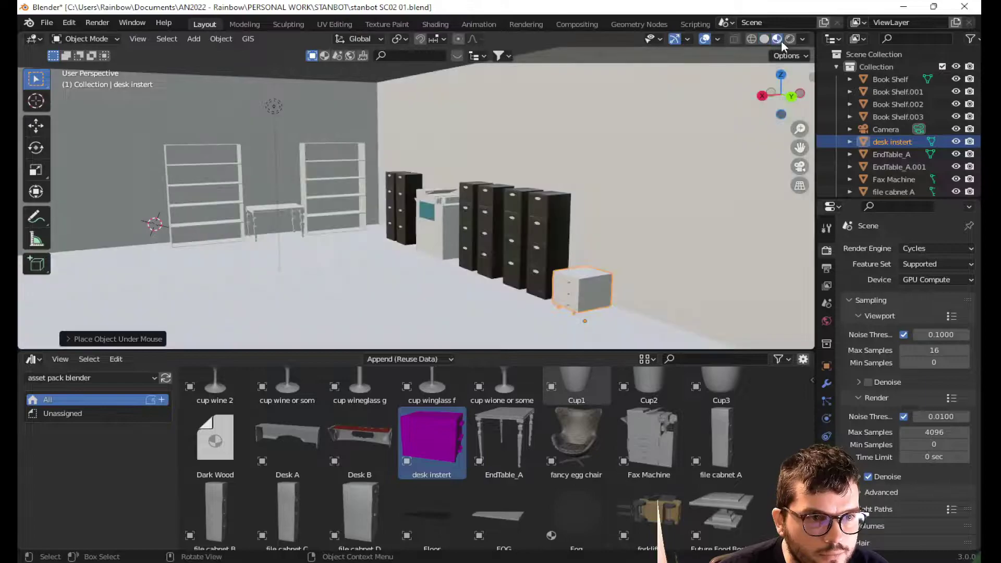
click(477, 174)
middle_drag(478, 172, 542, 240)
scroll(543, 237, up, 3)
scroll(542, 237, up, 3)
scroll(545, 230, down, 3)
scroll(540, 237, down, 2)
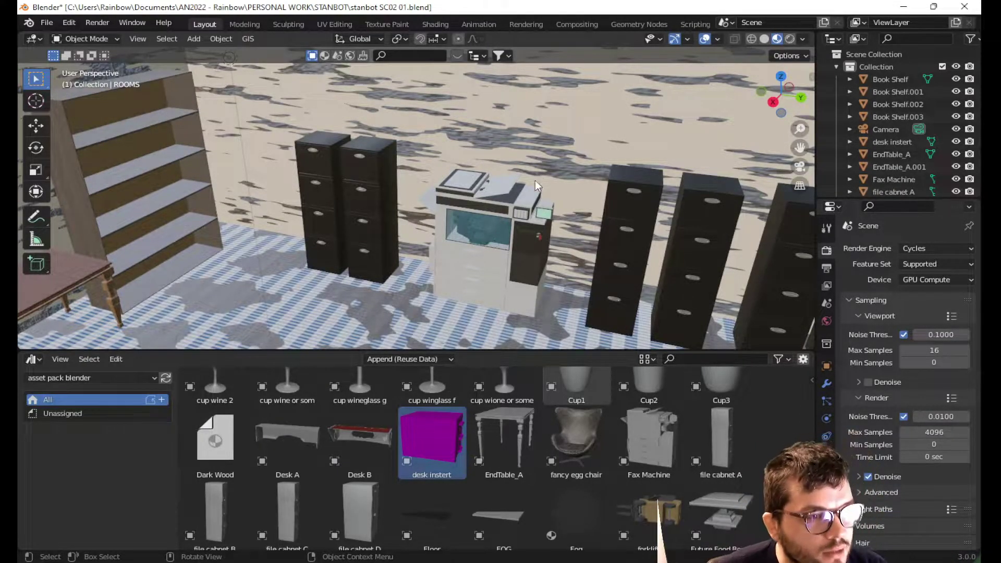
Step: Return the viewport to Solid shading and orbit around the whole room
click(764, 39)
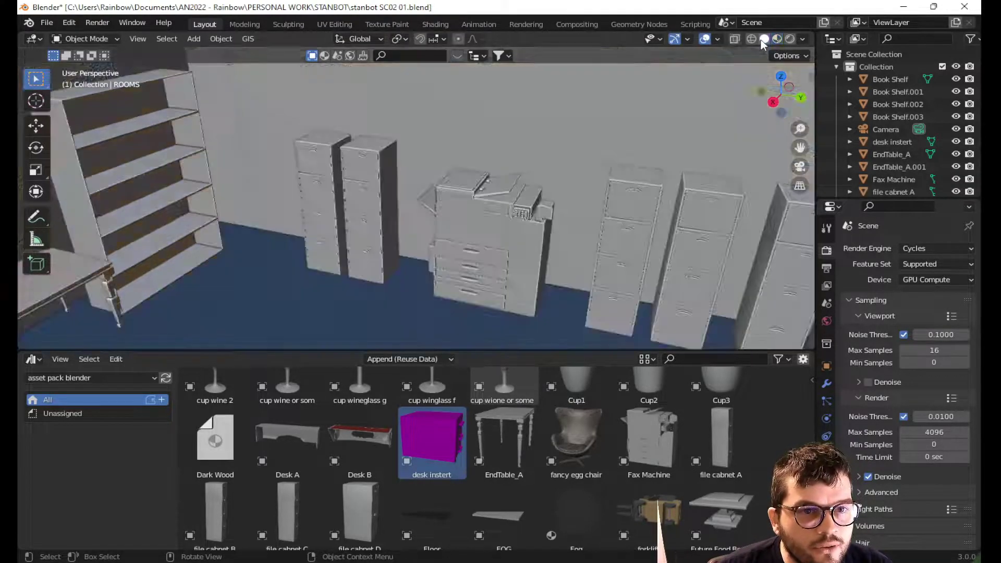
scroll(541, 283, down, 8)
middle_drag(412, 225, 436, 264)
Step: Scroll the Asset Browser and select the table plastic kitchen asset
scroll(443, 264, up, 3)
scroll(701, 467, down, 1)
scroll(701, 466, down, 2)
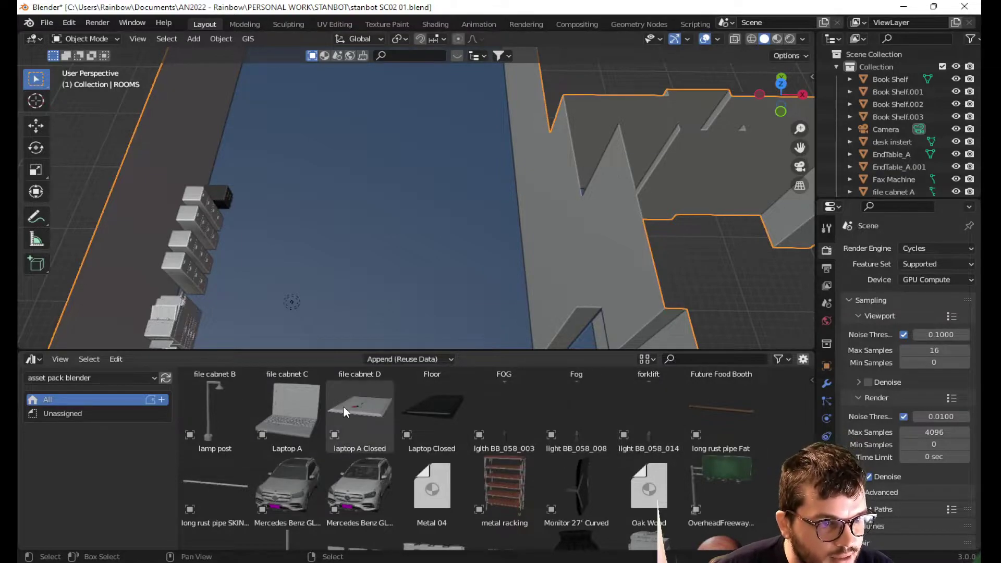
scroll(338, 401, down, 2)
scroll(502, 446, down, 2)
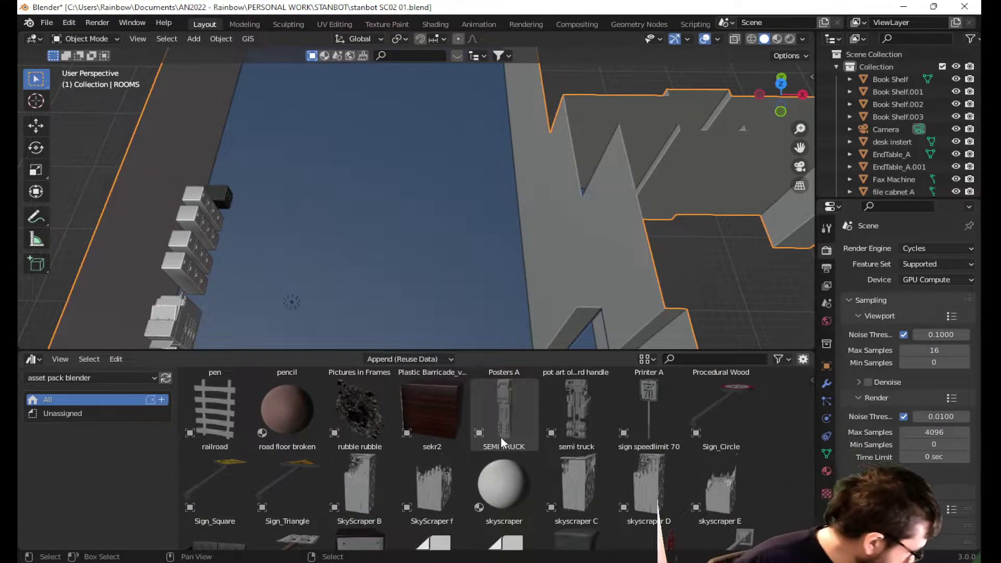
scroll(543, 496, down, 2)
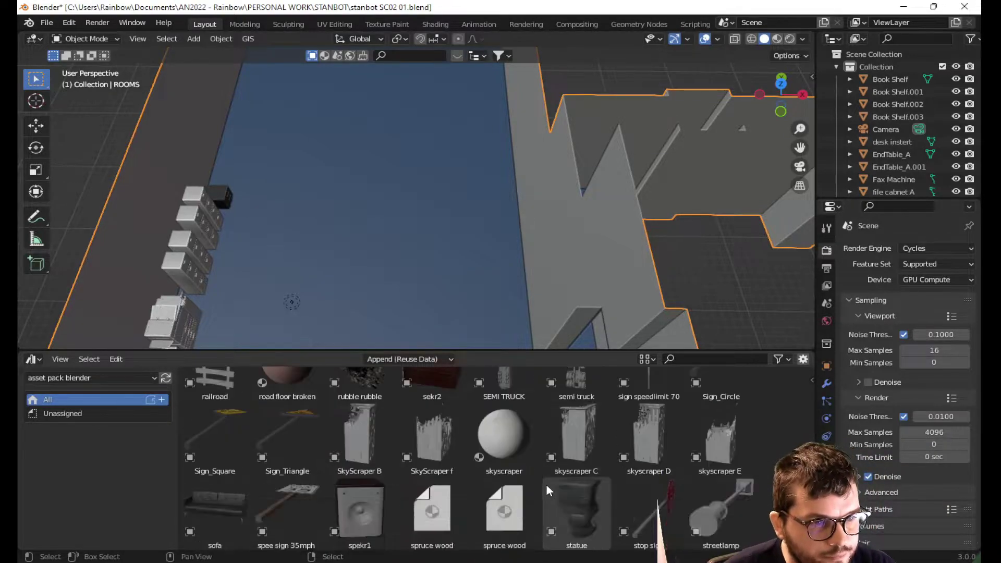
scroll(543, 483, down, 2)
click(413, 466)
click(364, 458)
click(267, 457)
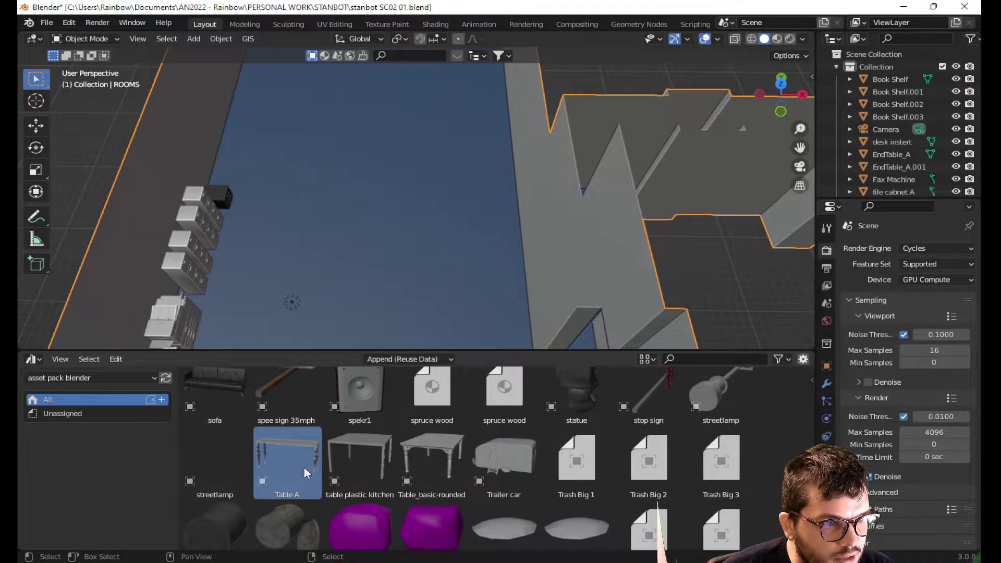
click(365, 462)
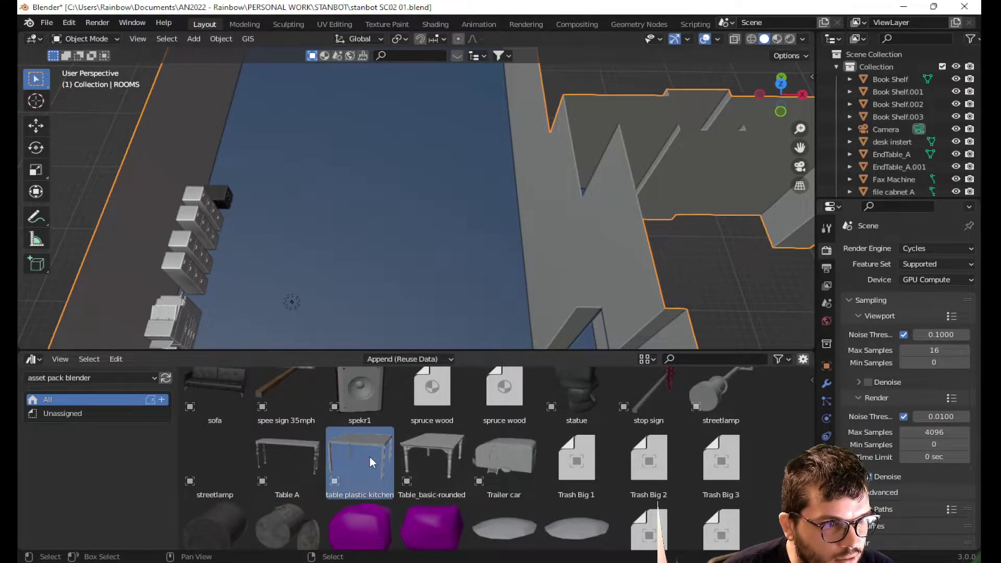
Step: Drop the table plastic kitchen asset into the room and orbit to view it
drag(365, 462, 356, 216)
scroll(420, 265, down, 2)
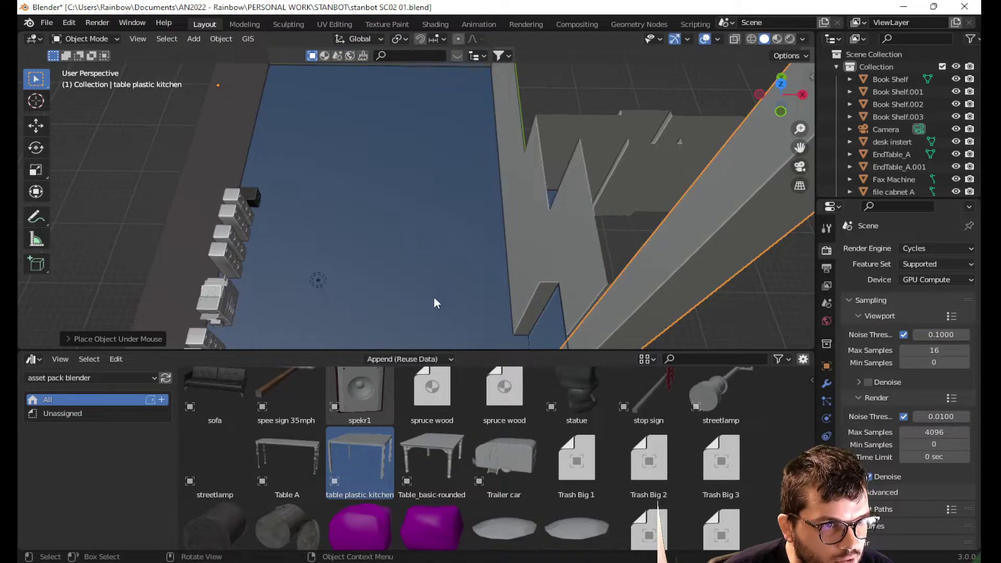
middle_drag(437, 303, 495, 273)
scroll(476, 293, down, 5)
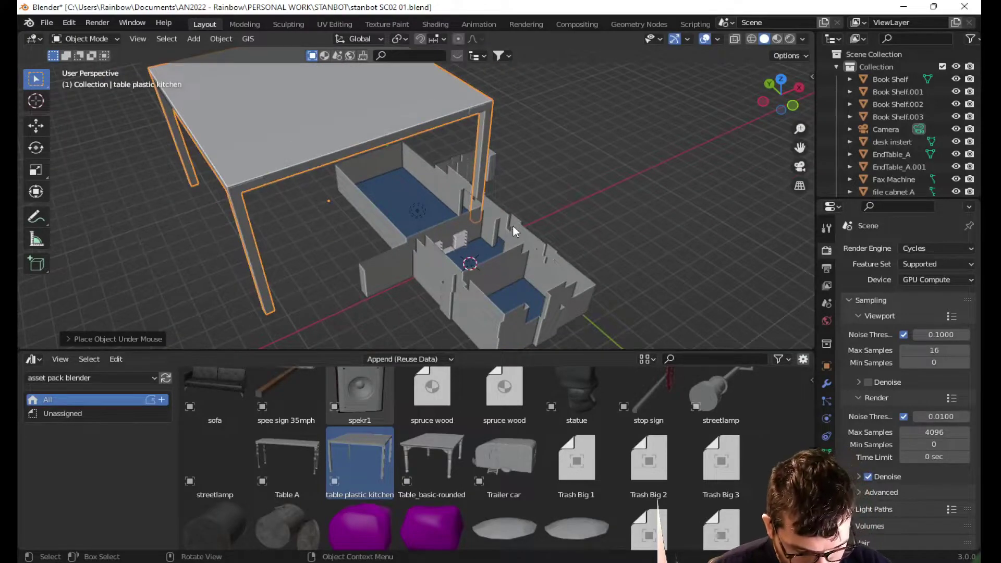
Step: Enter Edit Mode on the table, cancel two scale attempts, and return to Object Mode
key(Tab)
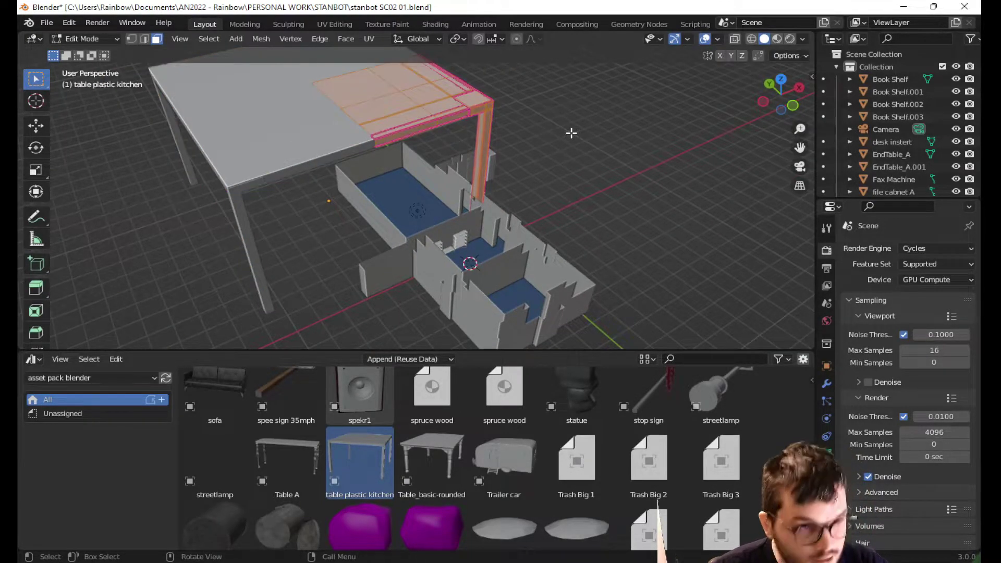
key(s)
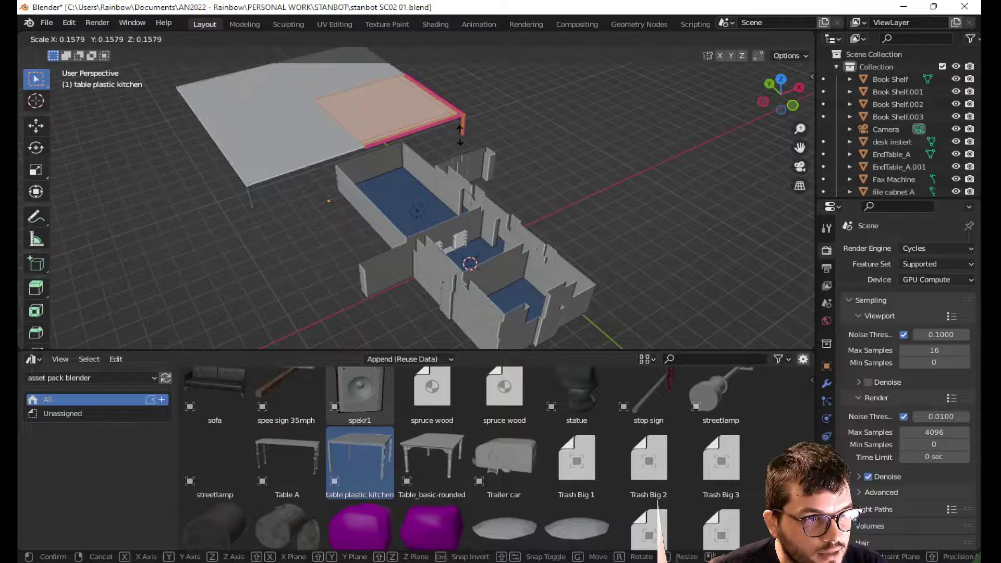
key(Escape)
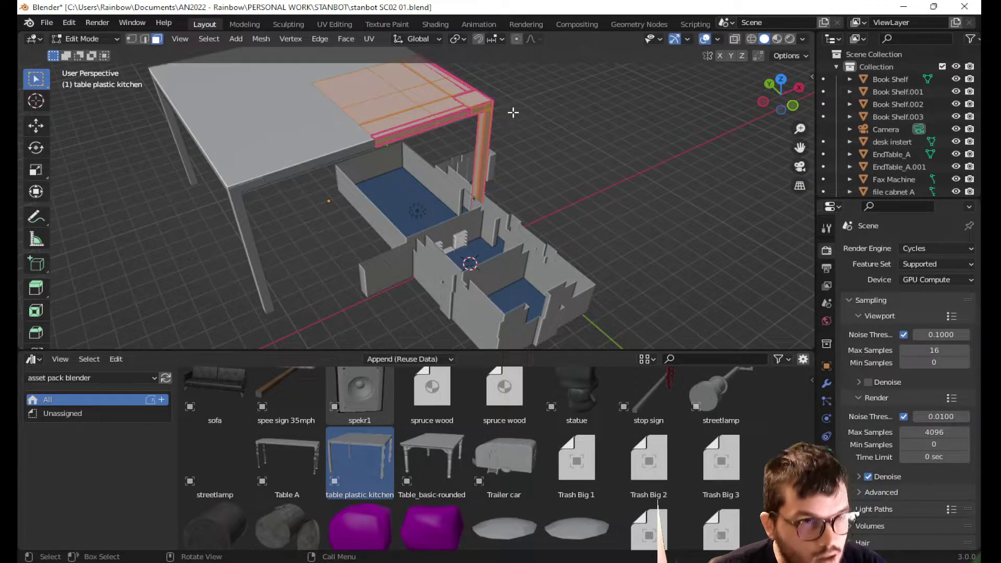
key(s)
key(Escape)
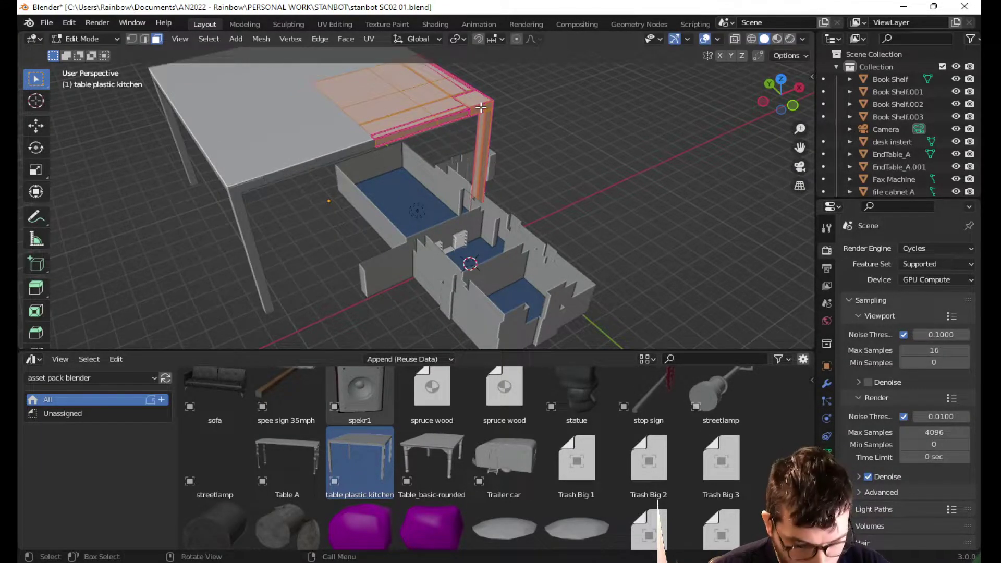
key(Tab)
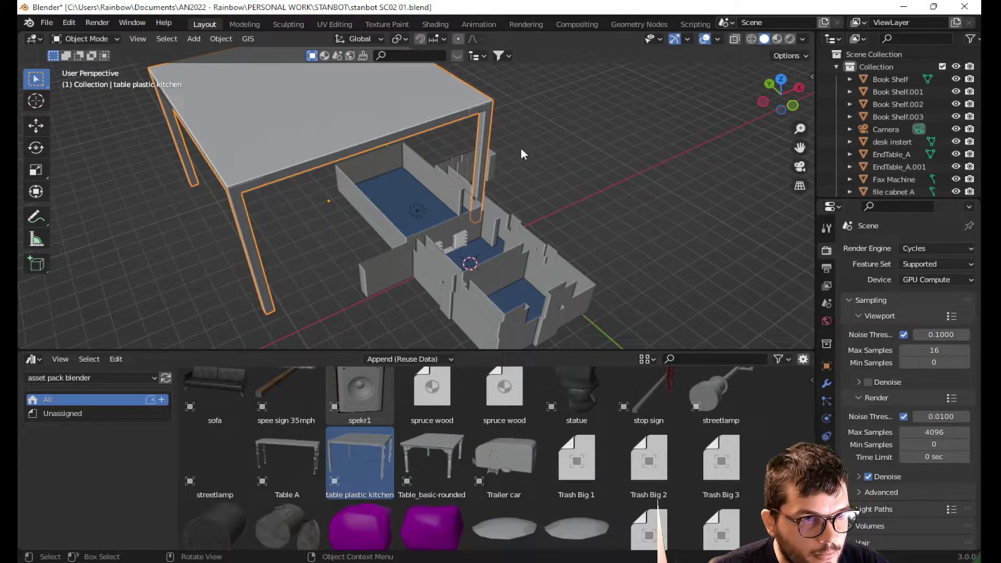
Step: Apply the table's Mirror, Solidify and Subdivision modifiers in order
middle_drag(522, 150, 472, 201)
click(827, 384)
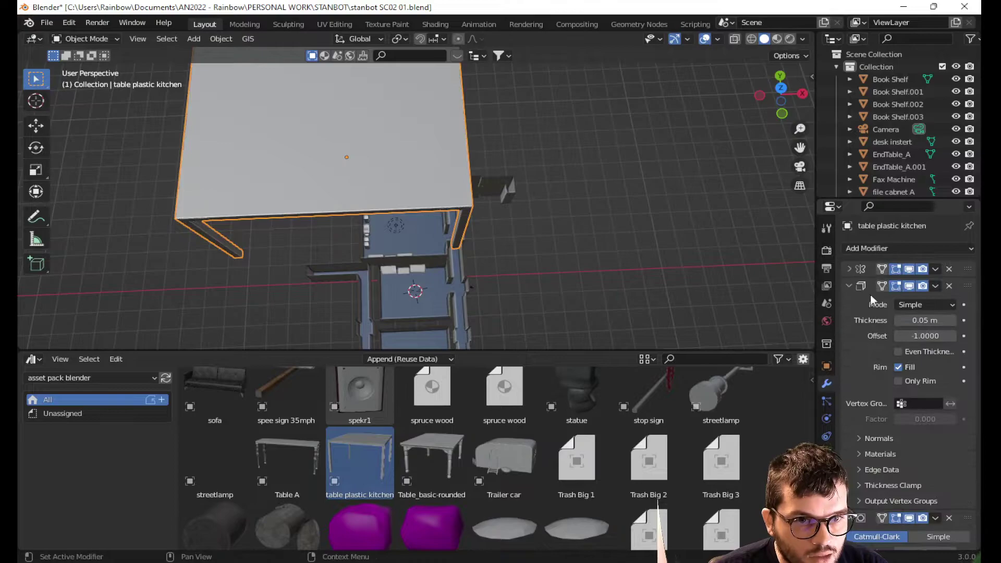
key(ctrl+a)
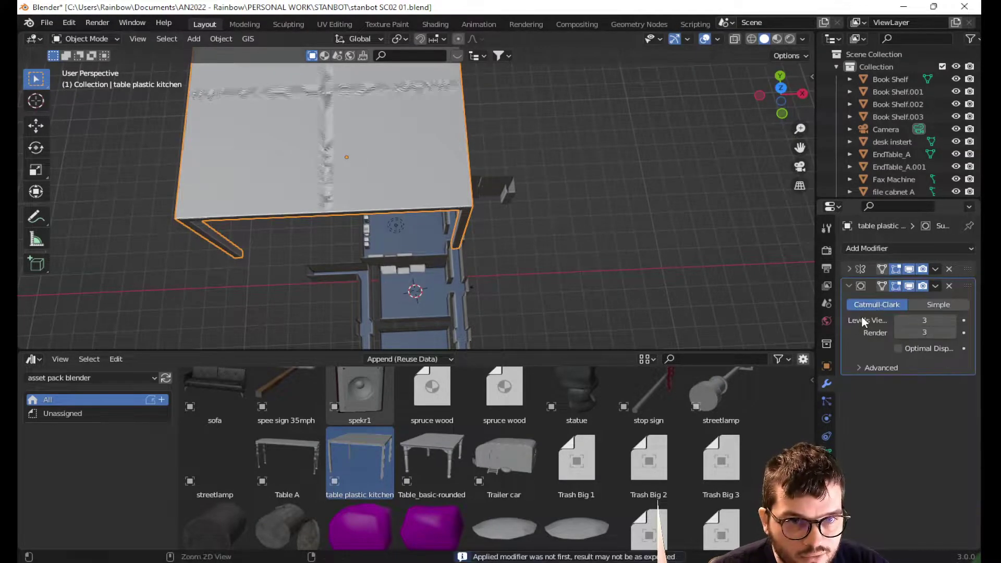
key(ctrl+a)
key(ctrl+a)
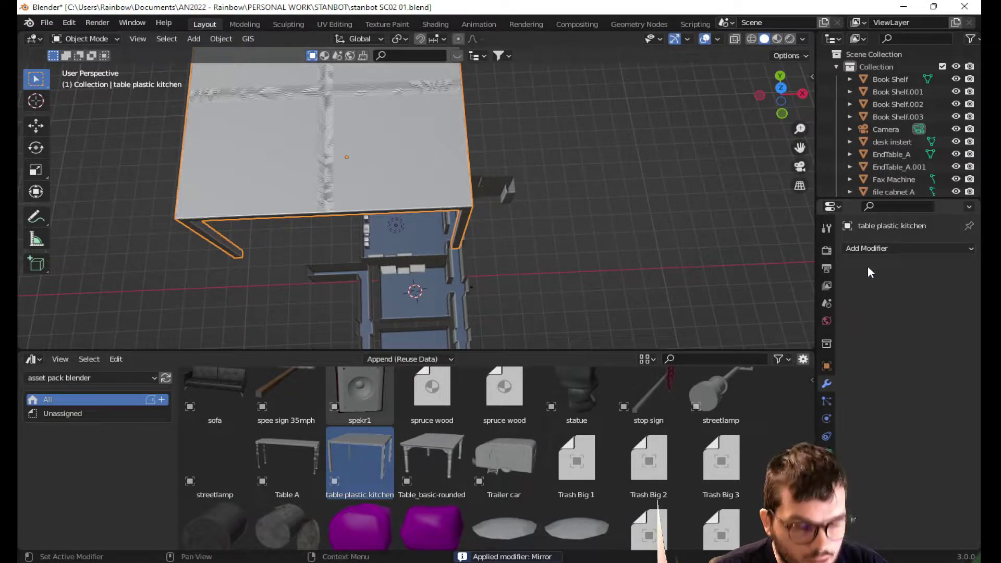
key(ctrl+z)
key(ctrl+z)
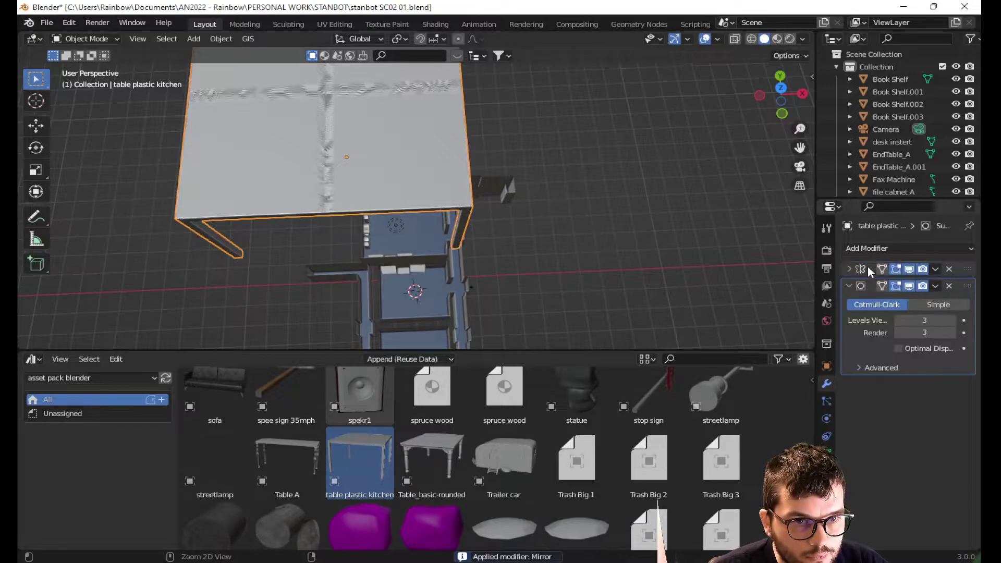
key(ctrl+z)
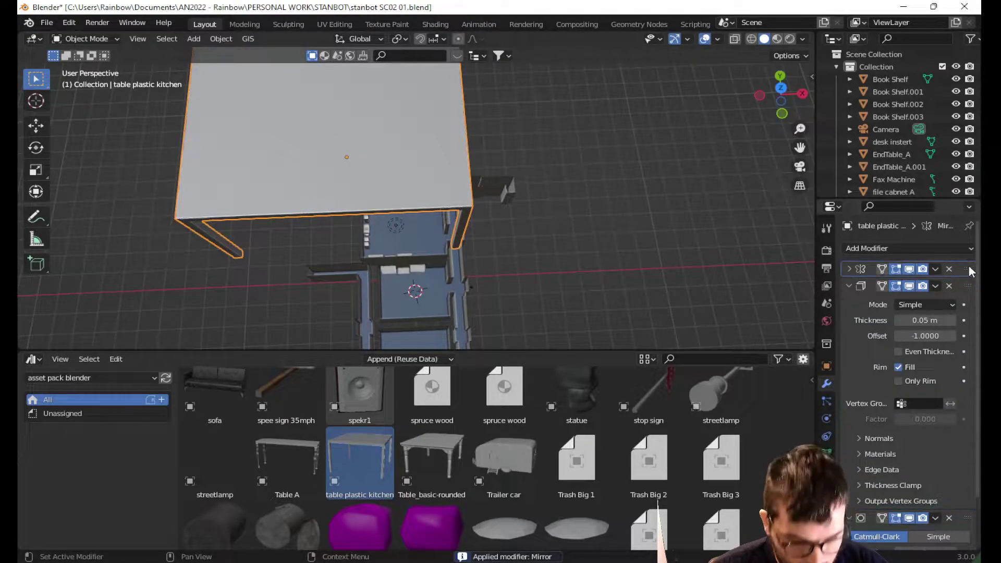
key(ctrl+a)
key(ctrl+a)
key(ctrl+a)
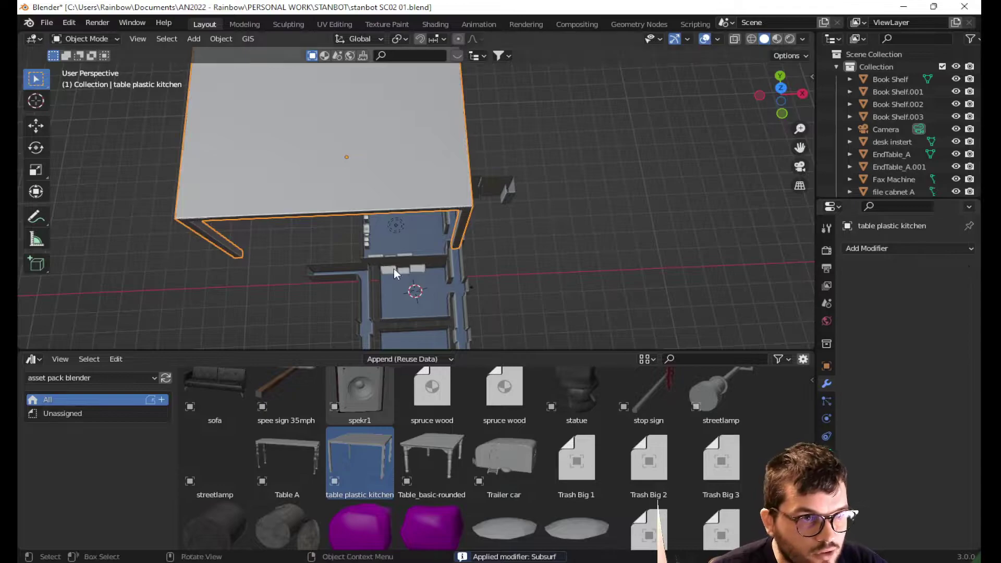
Step: Scale the whole table mesh down to a small size in Edit Mode
middle_drag(394, 274, 446, 210)
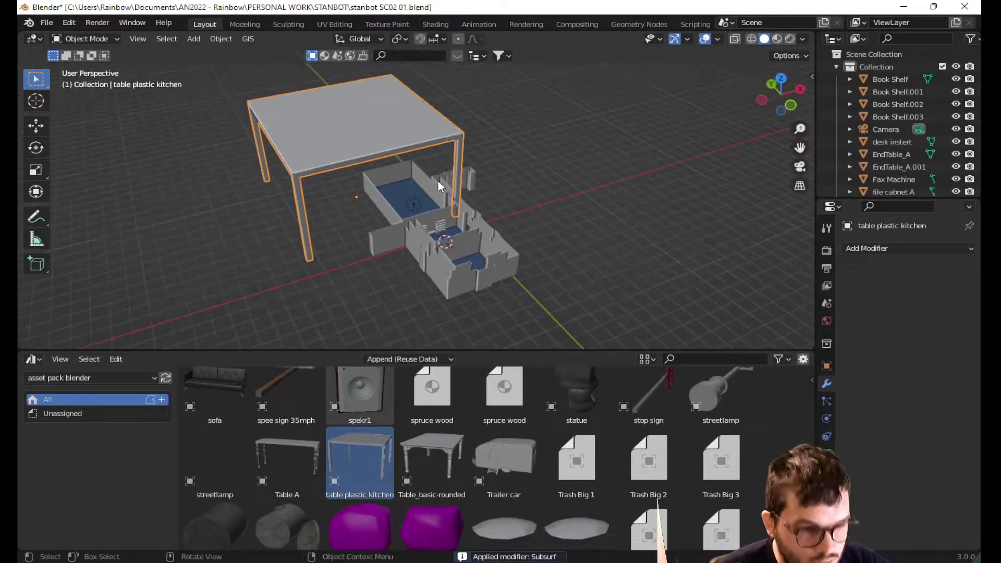
key(Tab)
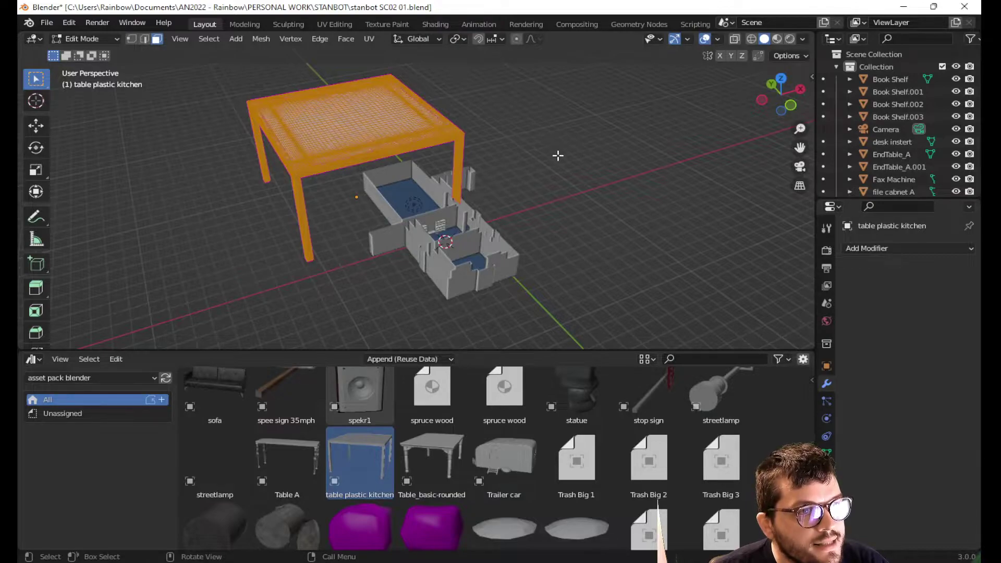
key(s)
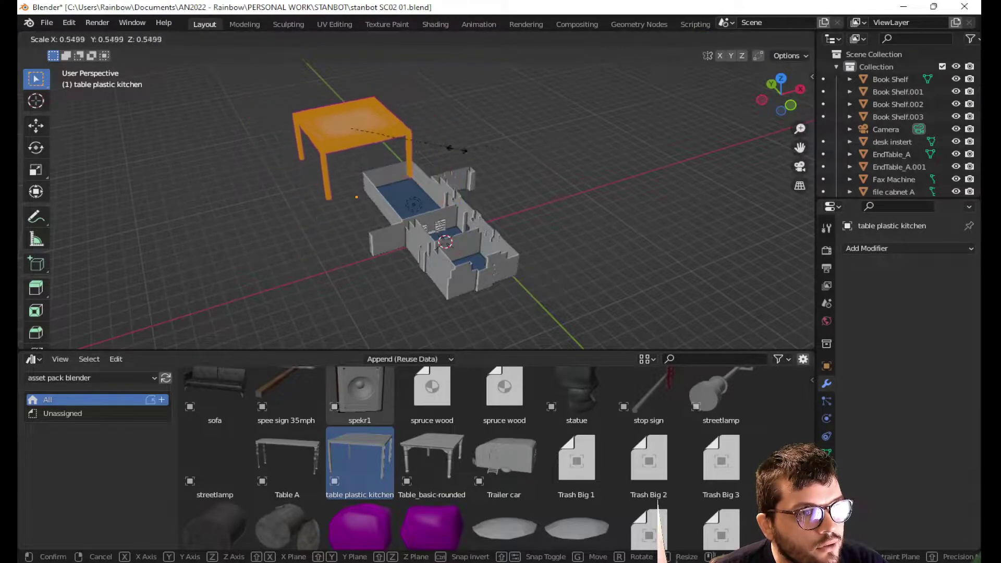
click(375, 133)
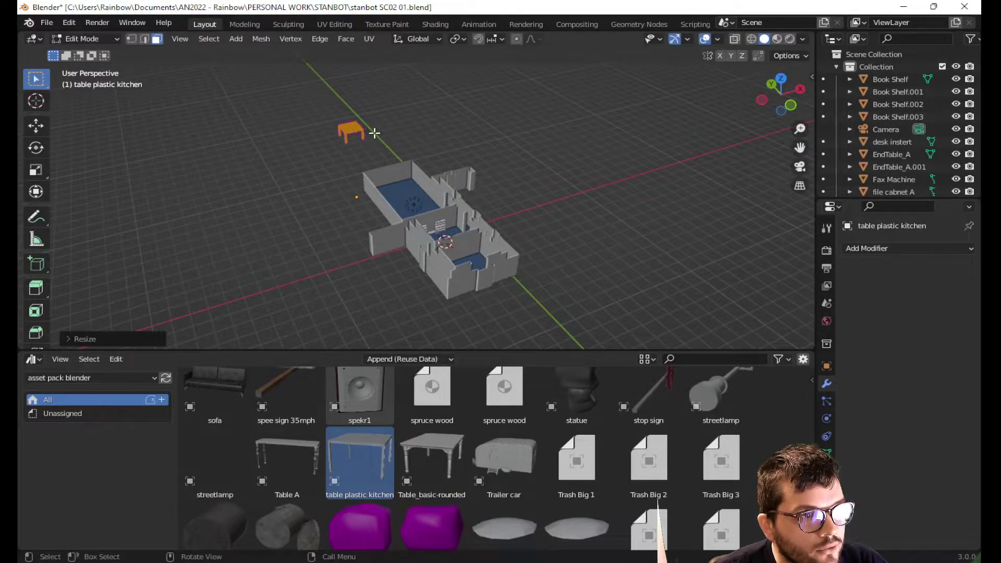
middle_drag(372, 143, 385, 161)
Step: Add a Decimate modifier to the kitchen table in Object Mode with ratio 0.2
key(KP_0)
key(Tab)
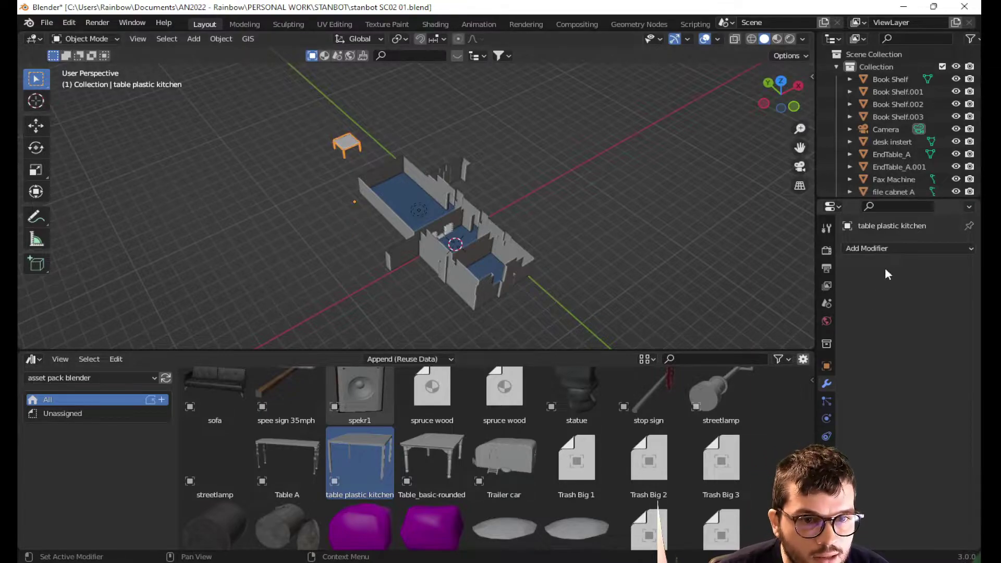
click(889, 248)
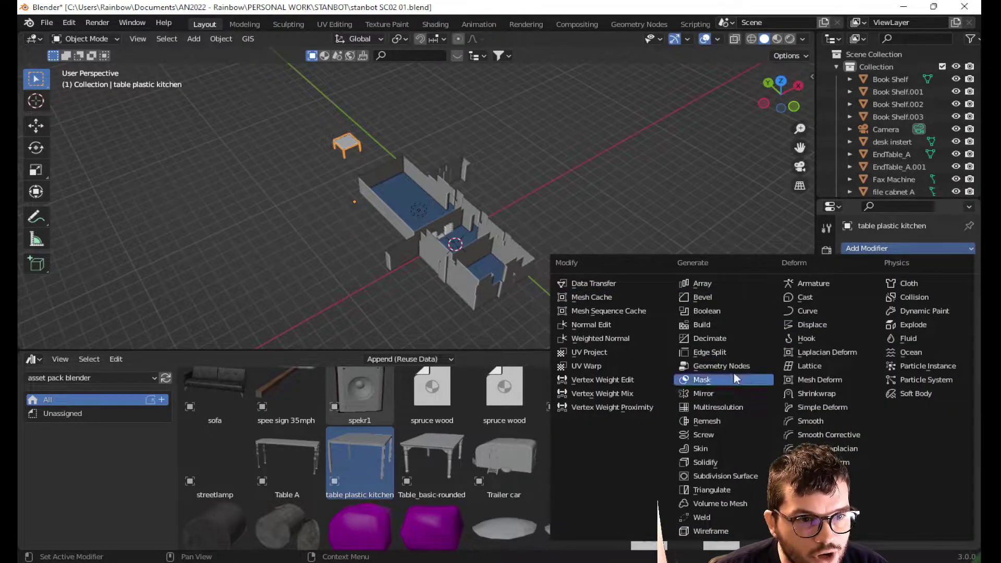
click(713, 339)
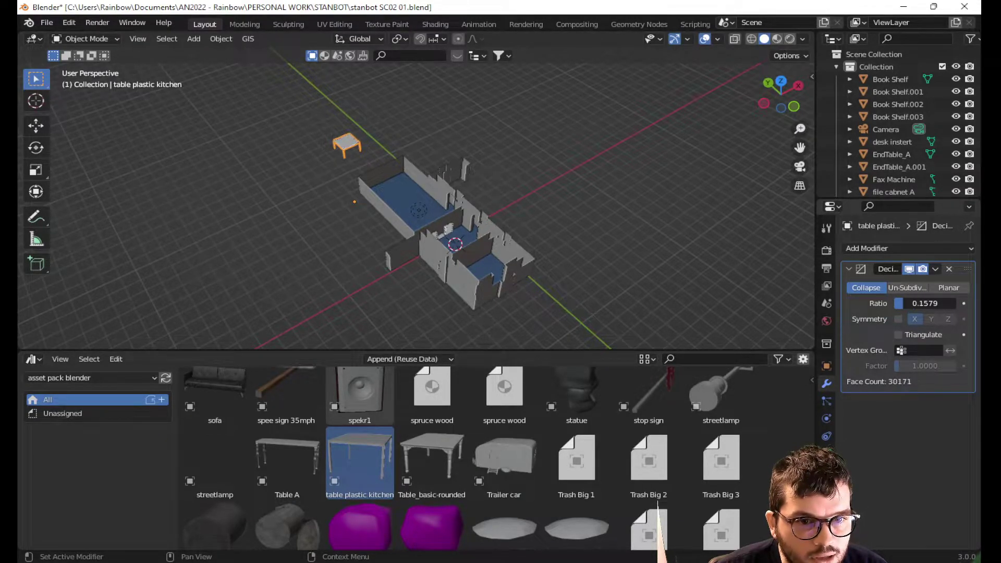
drag(925, 303, 885, 302)
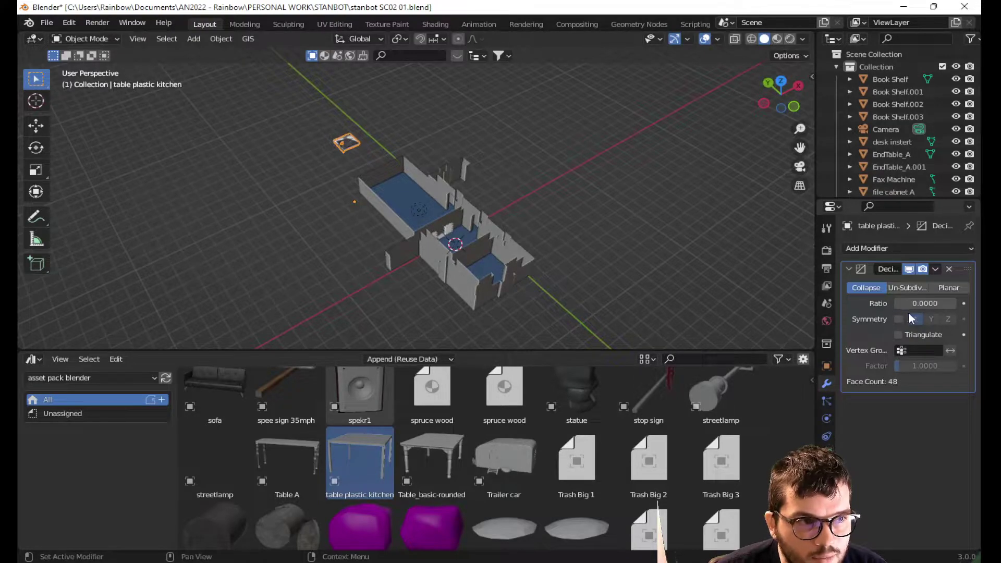
key(KP_Decimal)
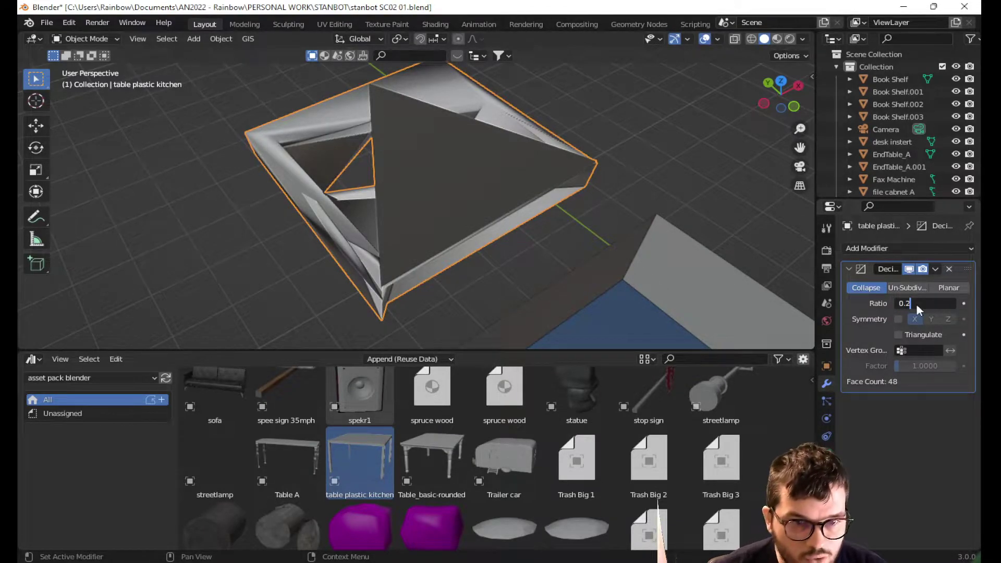
key(Return)
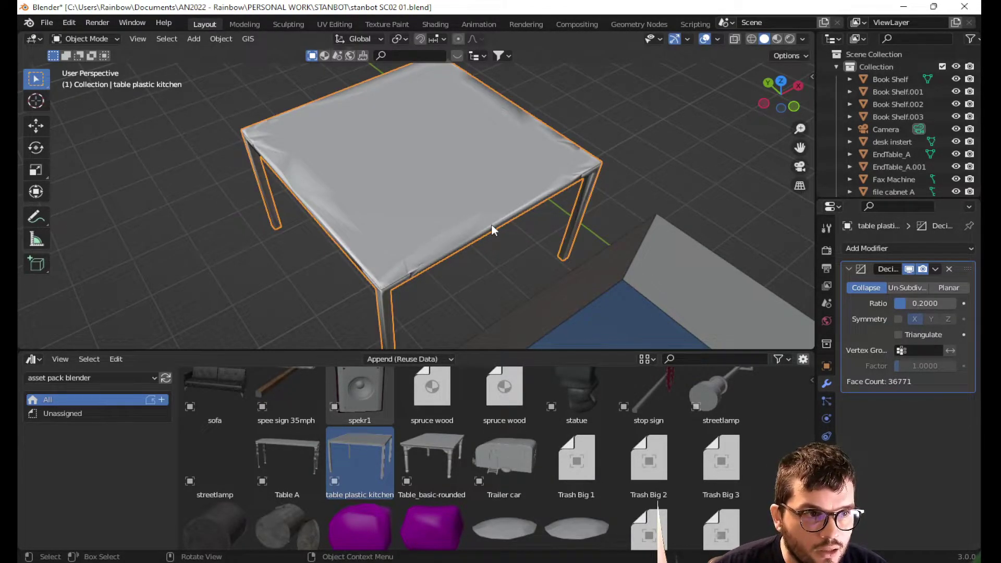
Step: Switch Decimate to Un-Subdivide with 6 iterations and view the table in Material Preview
click(914, 284)
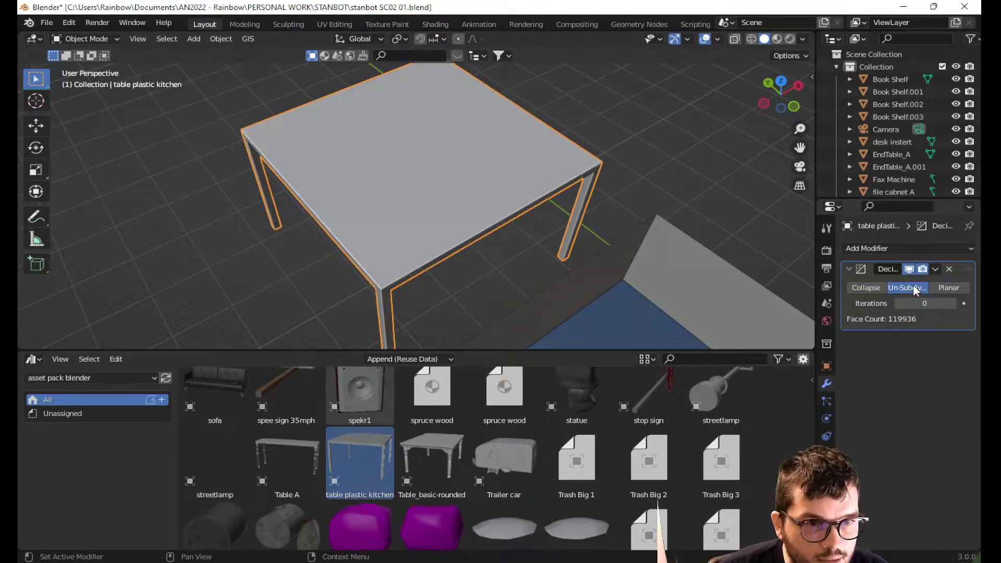
click(953, 303)
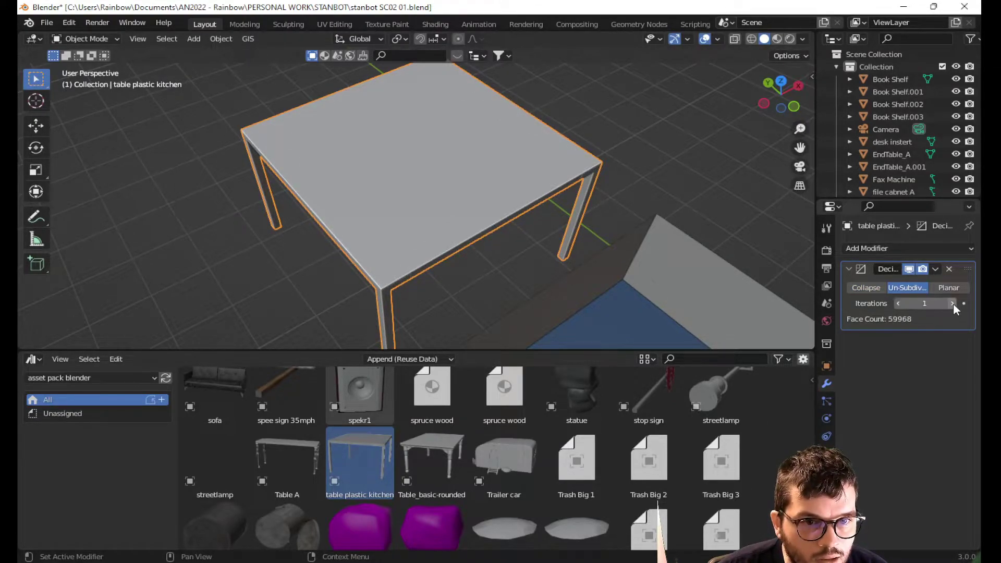
click(953, 303)
click(953, 303)
click(953, 303)
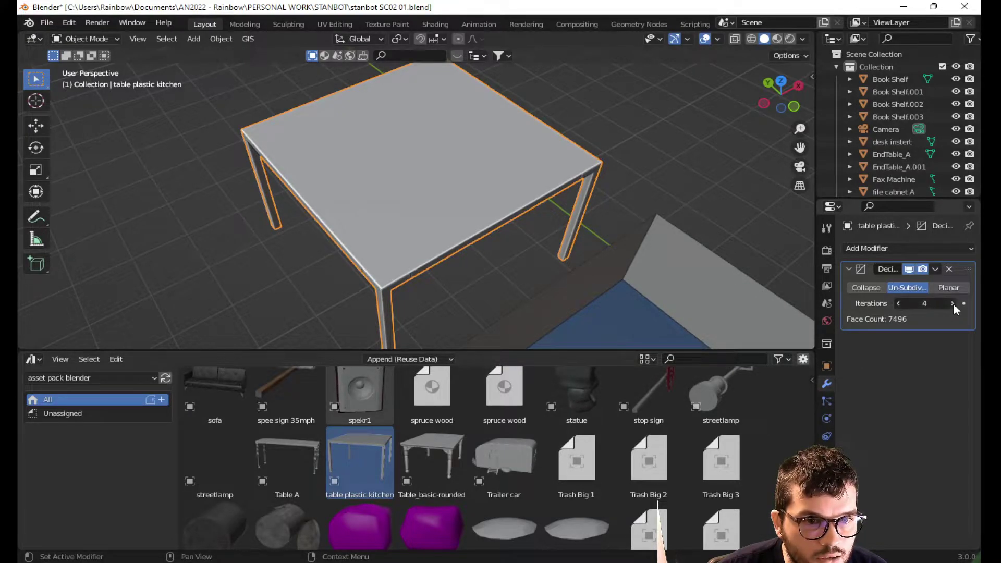
click(954, 303)
click(953, 303)
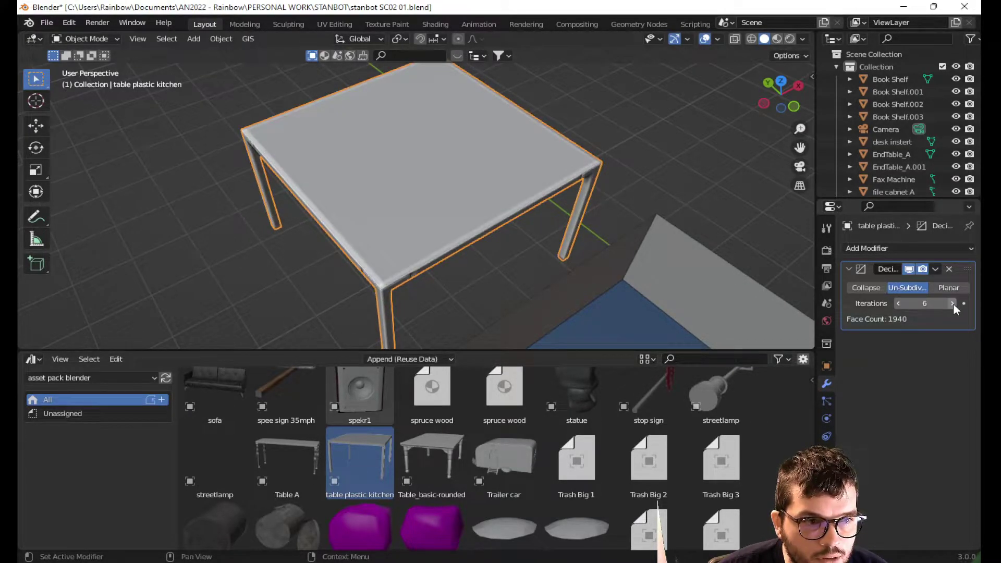
middle_drag(478, 255, 342, 211)
click(777, 39)
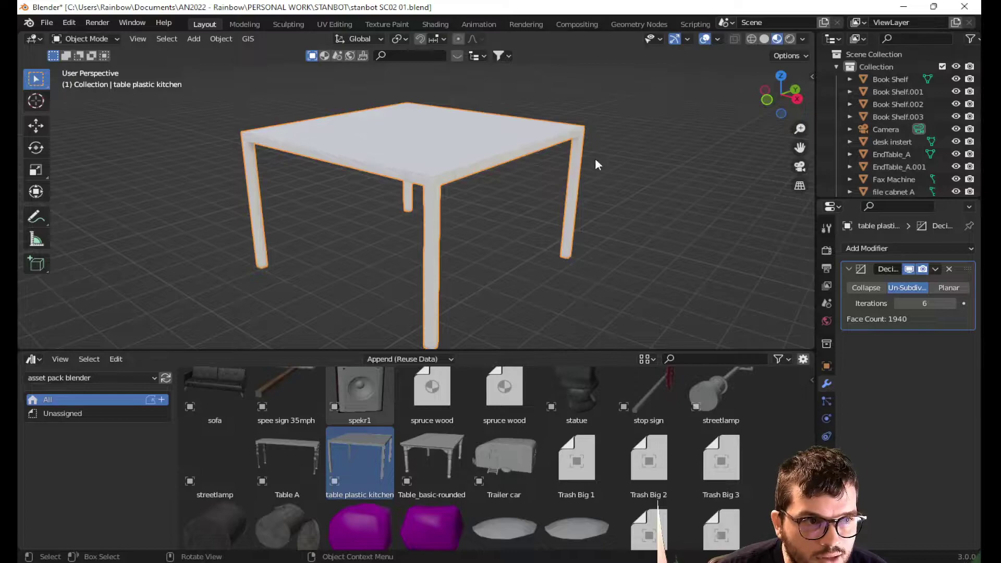
scroll(545, 230, up, 3)
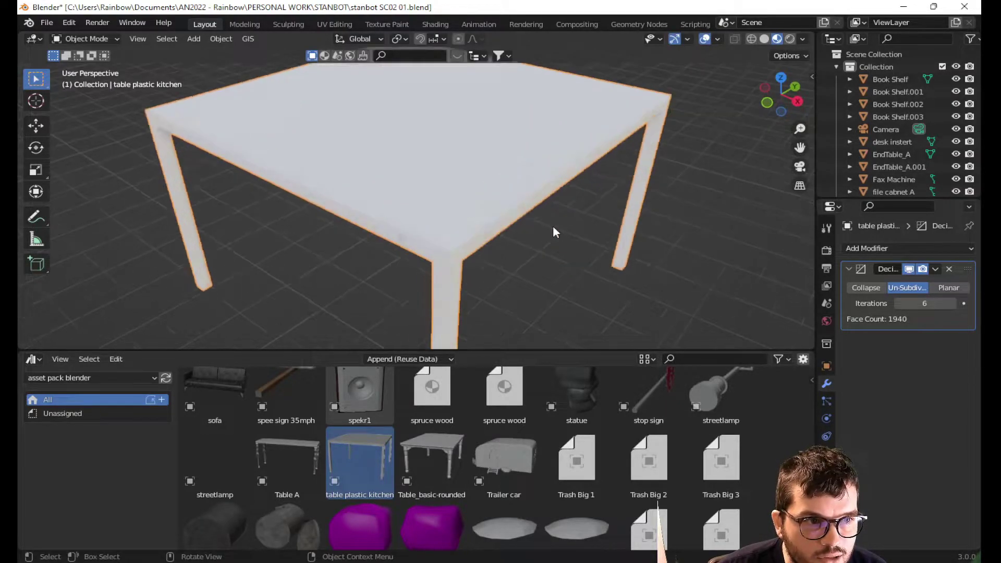
middle_drag(555, 228, 522, 238)
scroll(522, 238, down, 3)
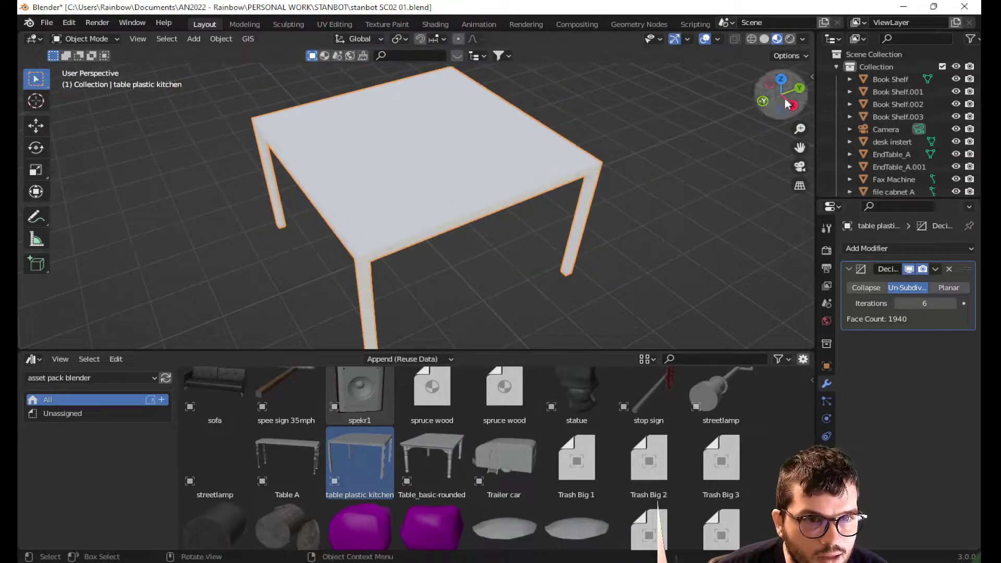
Step: Try 7 iterations, settle back on 6, apply the Decimate modifier and save stanbot SC02 01.blend
click(952, 304)
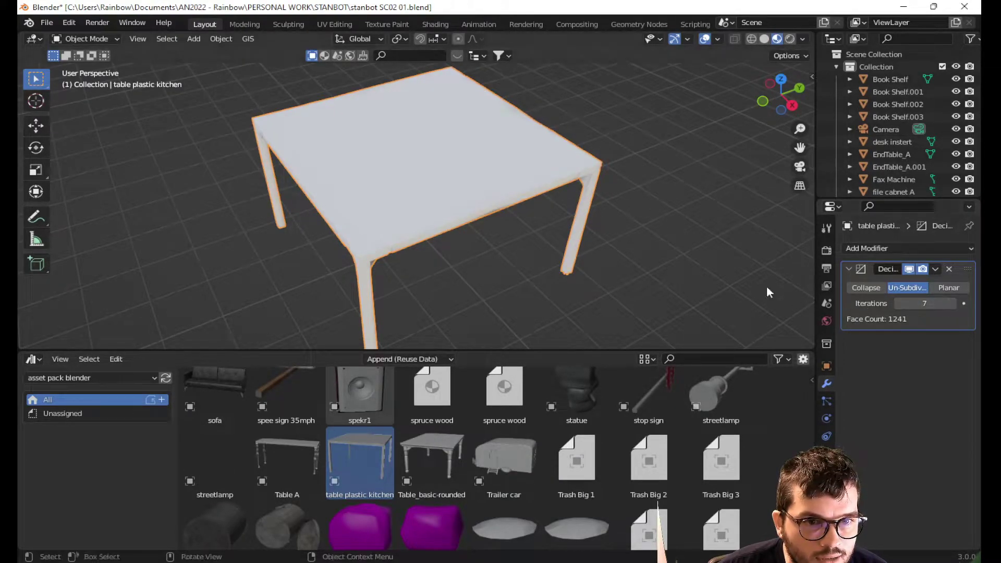
click(511, 236)
mouse_move(512, 236)
middle_down()
mouse_move(513, 256)
mouse_move(501, 226)
middle_up()
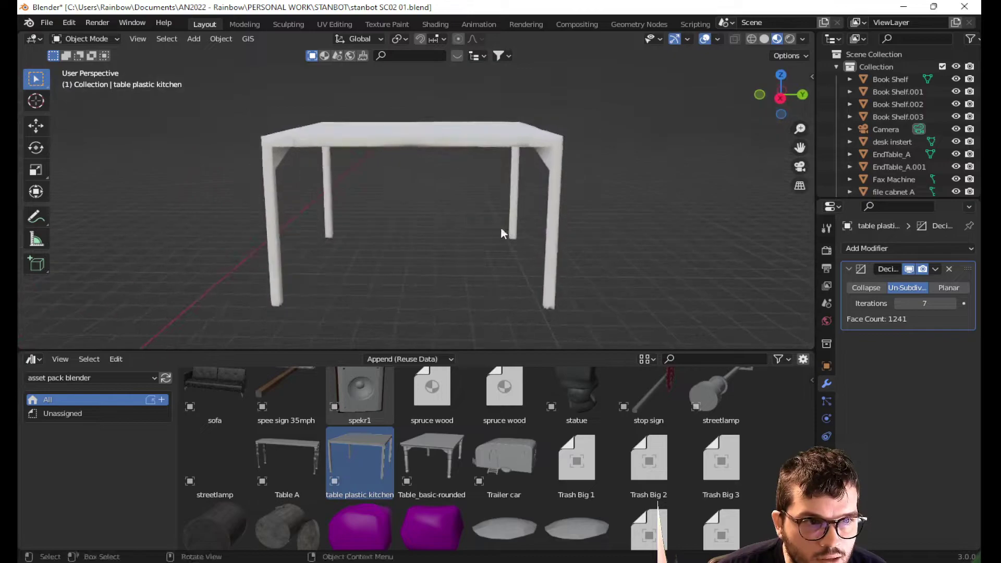
click(899, 304)
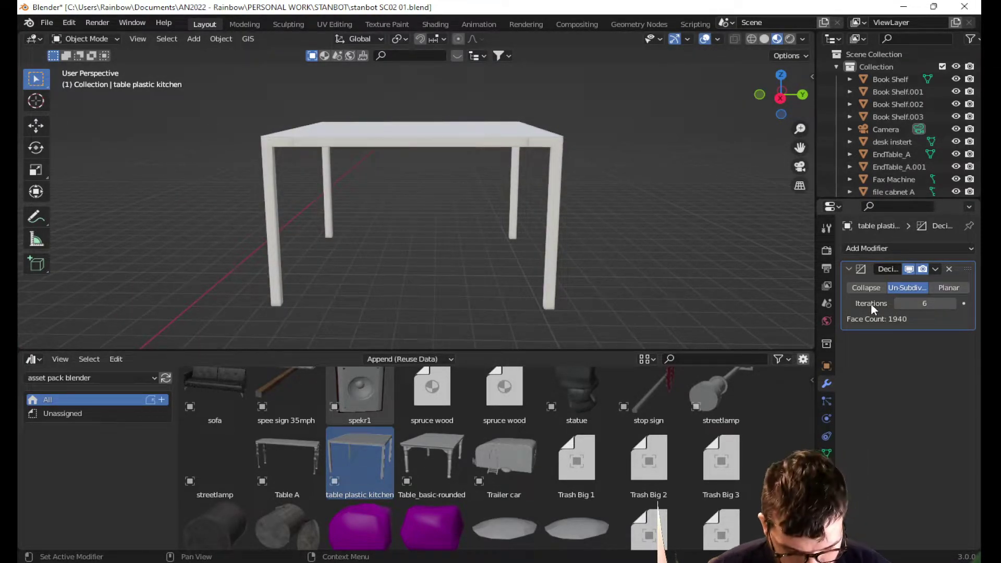
key(ctrl+a)
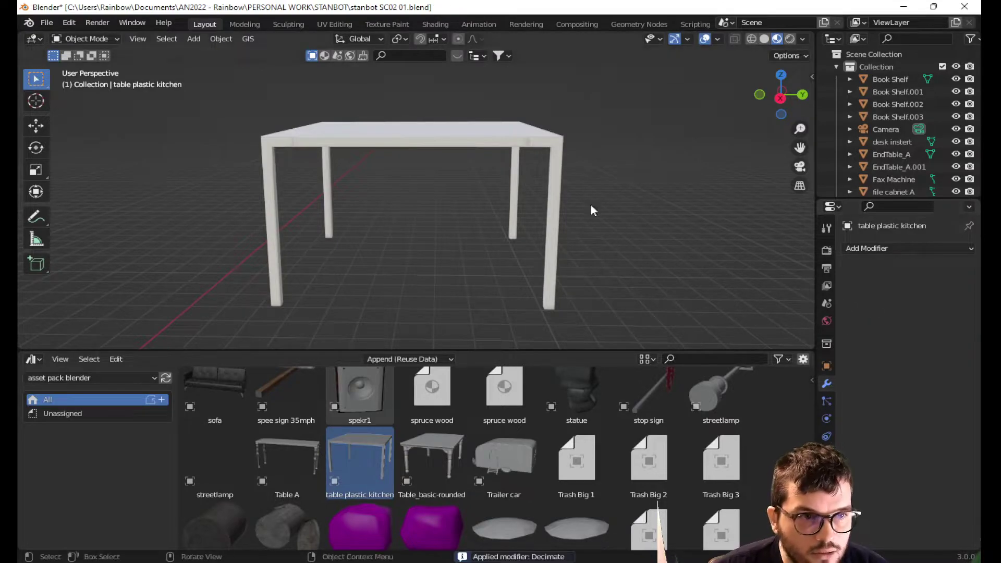
key(ctrl+s)
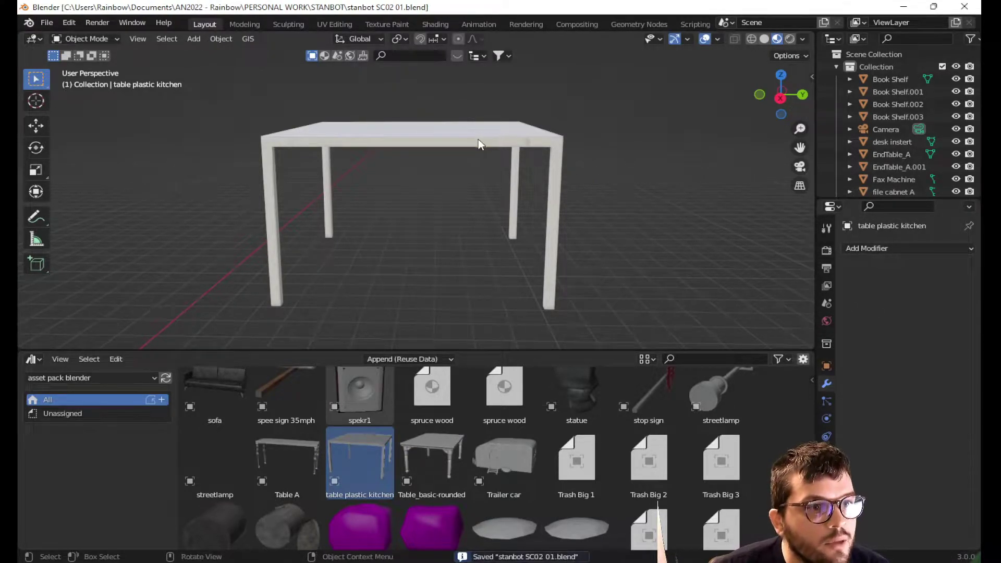
Step: Set the kitchen table's base colour to orange-red
click(482, 139)
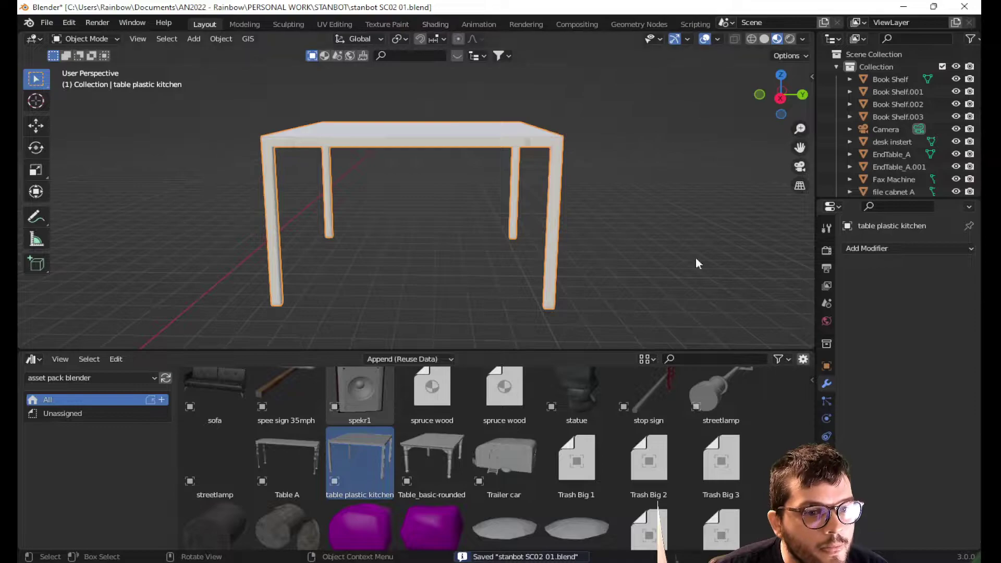
click(827, 471)
scroll(876, 433, down, 2)
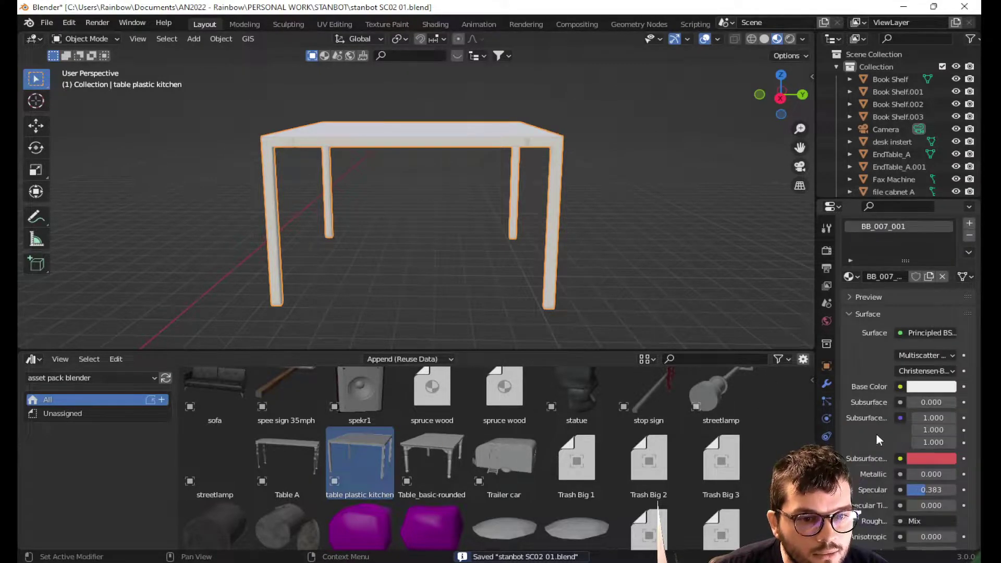
click(929, 363)
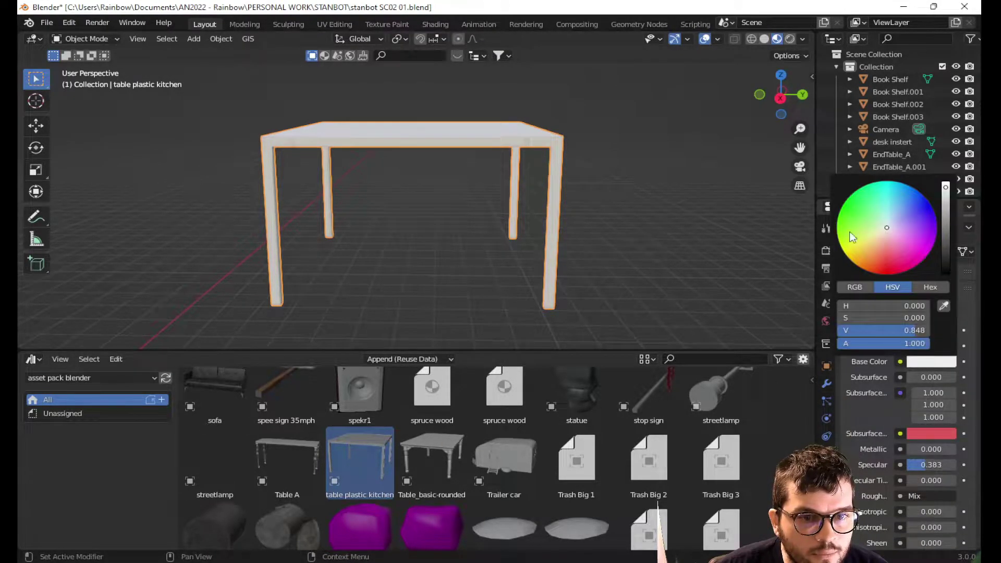
click(880, 255)
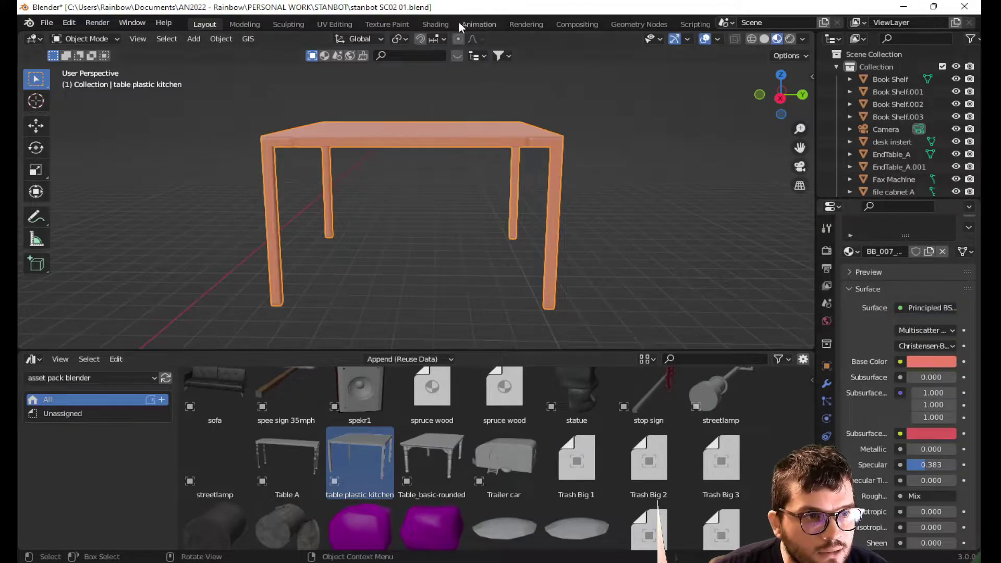
Step: In the Shading workspace, add a second slot with new Material.003 assigned to the whole table
click(435, 21)
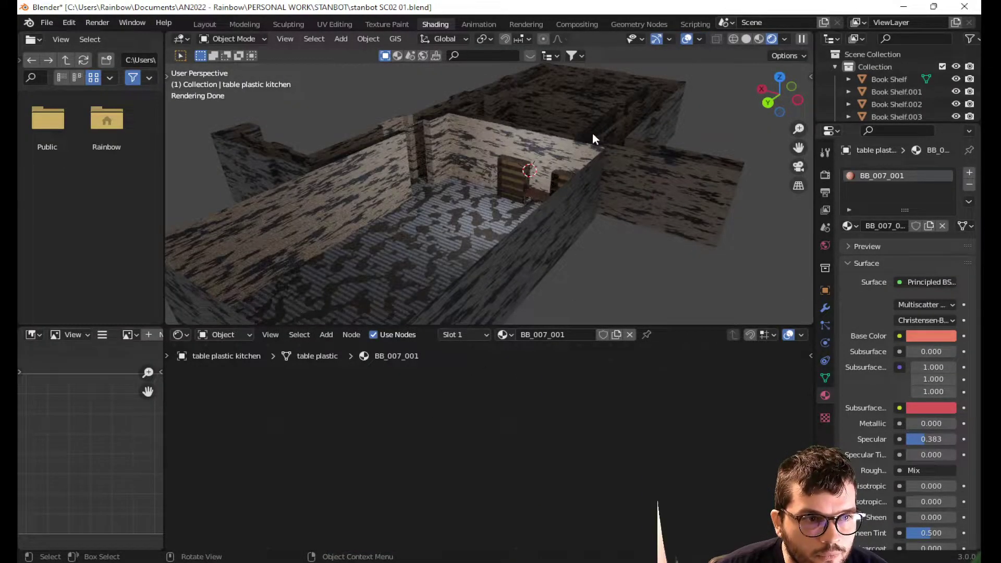
scroll(642, 140, down, 2)
scroll(642, 139, down, 3)
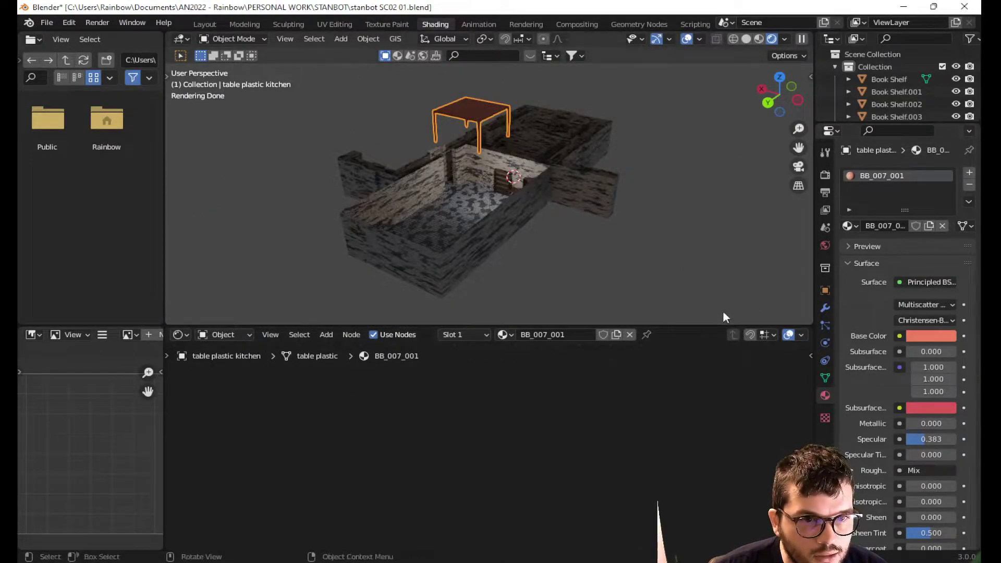
click(969, 173)
click(889, 245)
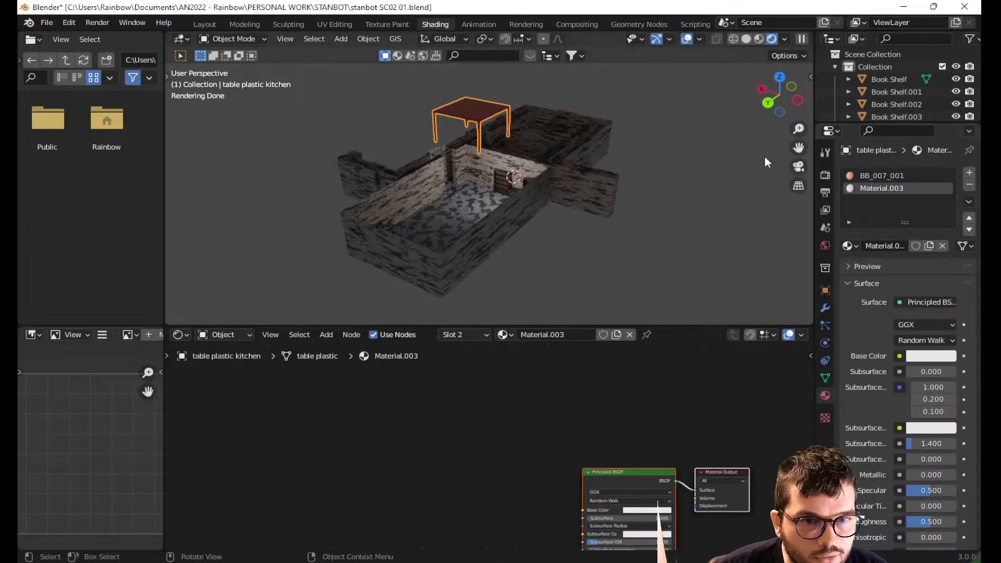
key(Tab)
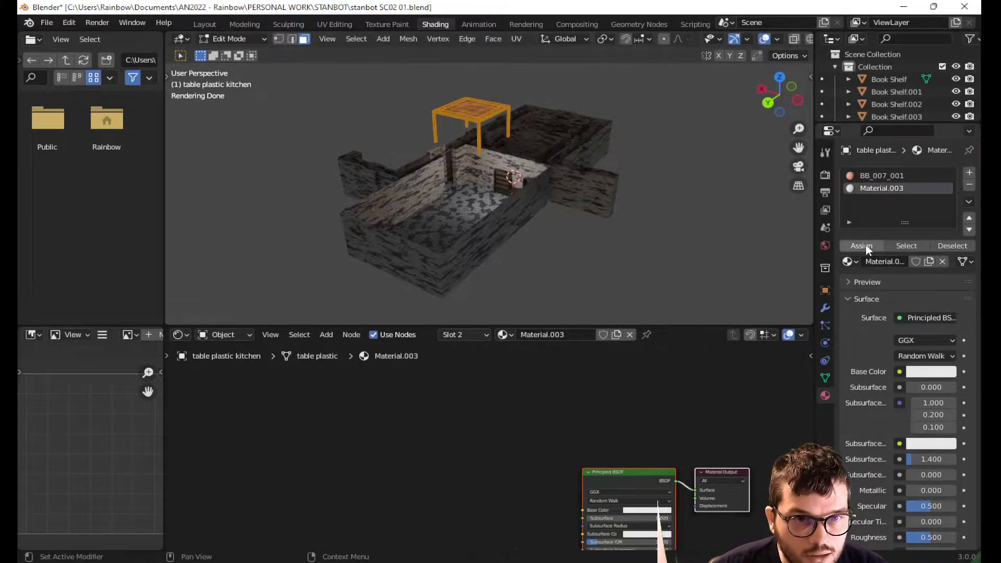
click(864, 246)
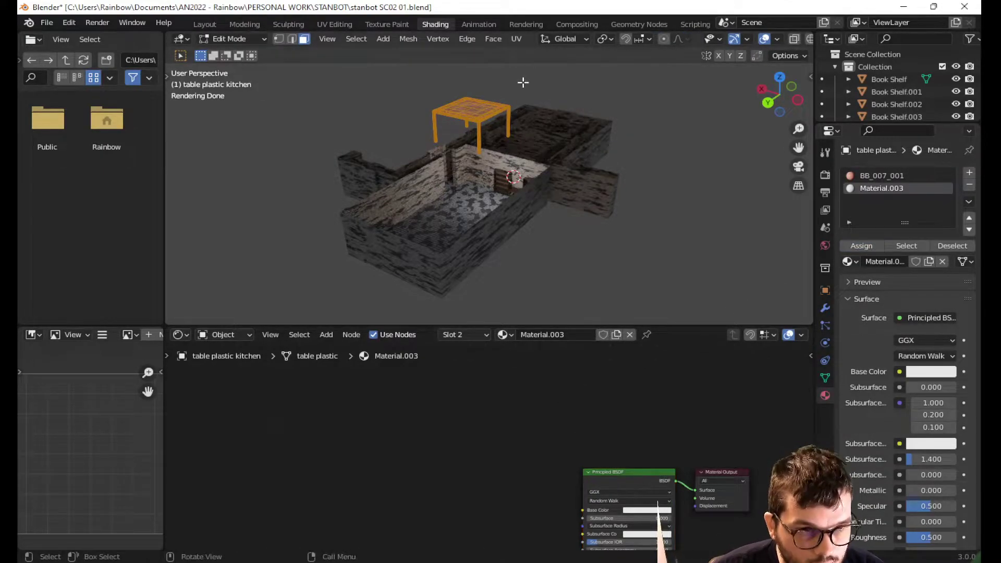
key(Tab)
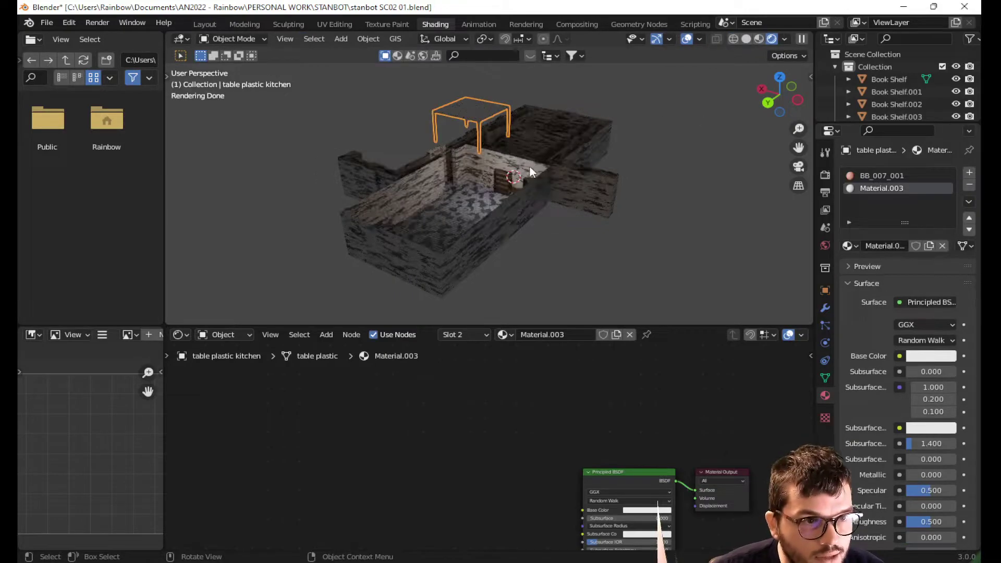
Step: Bring the shader nodes into view and select the Principled BSDF node
middle_drag(555, 456, 577, 382)
scroll(523, 427, down, 2)
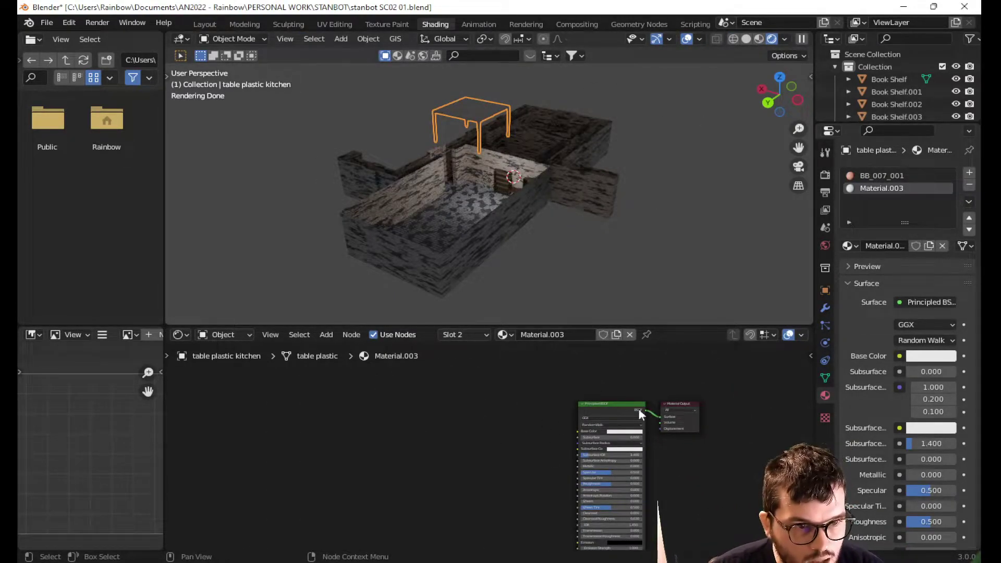
click(597, 410)
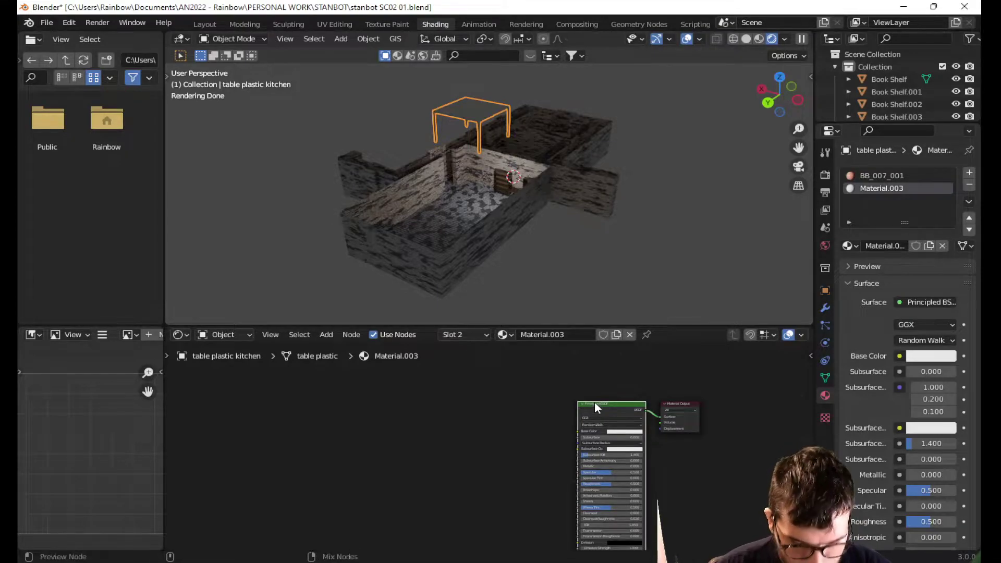
Step: Start the Ctrl+Shift+T texture setup and pick the cardboard albedo in the TEXTURES folder
key(ctrl+shift+t)
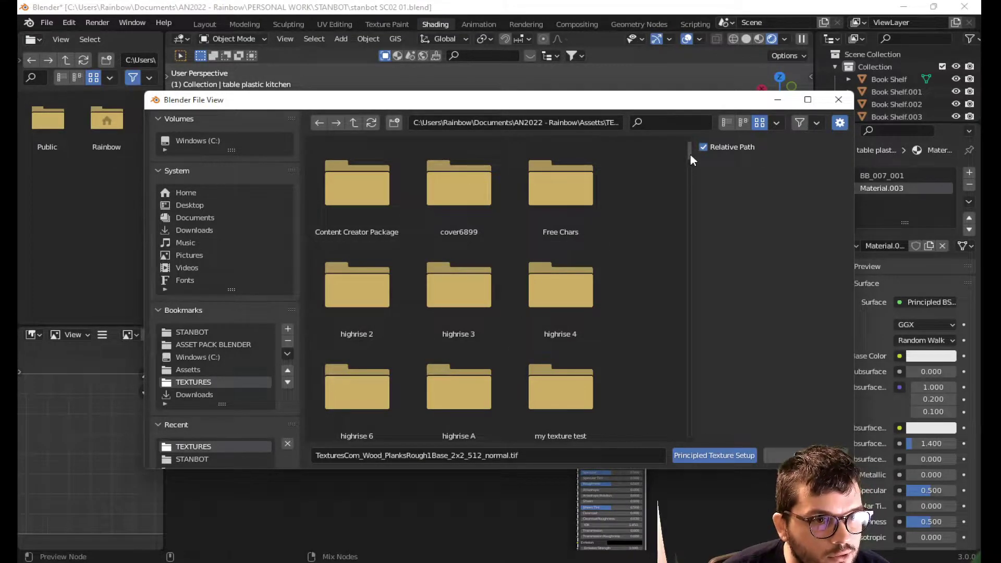
drag(690, 153, 674, 340)
scroll(674, 334, down, 5)
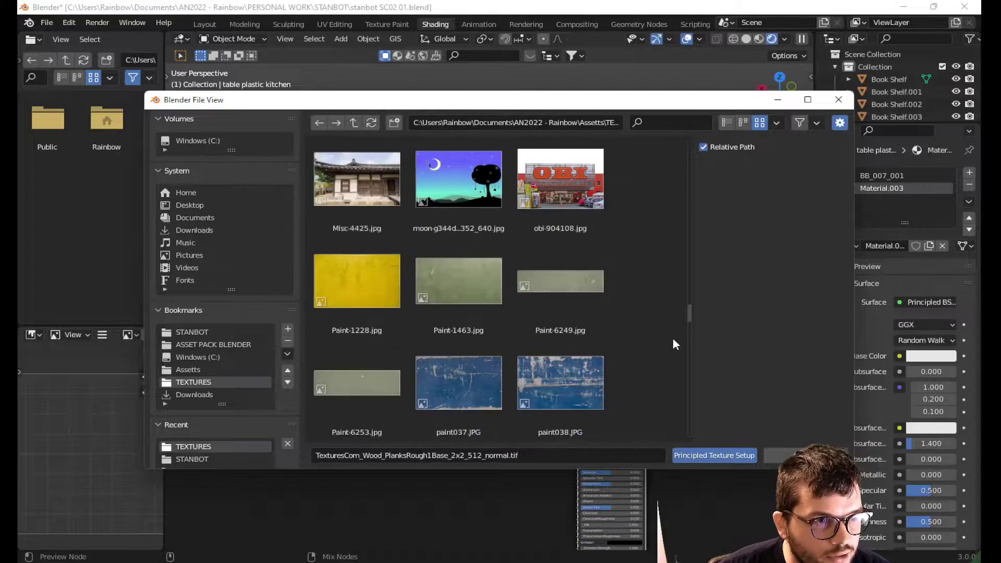
scroll(552, 385, down, 3)
scroll(552, 385, down, 10)
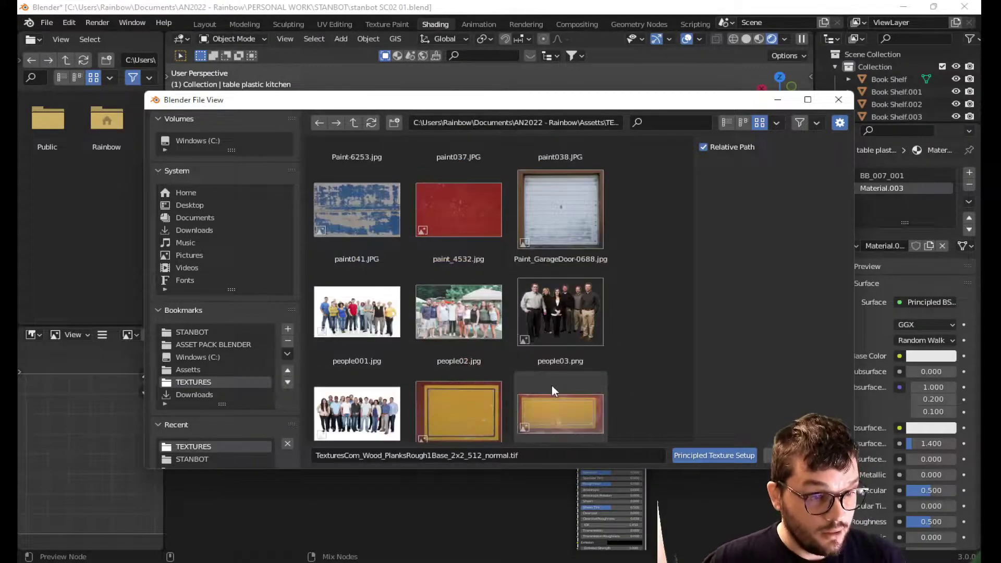
scroll(551, 386, down, 2)
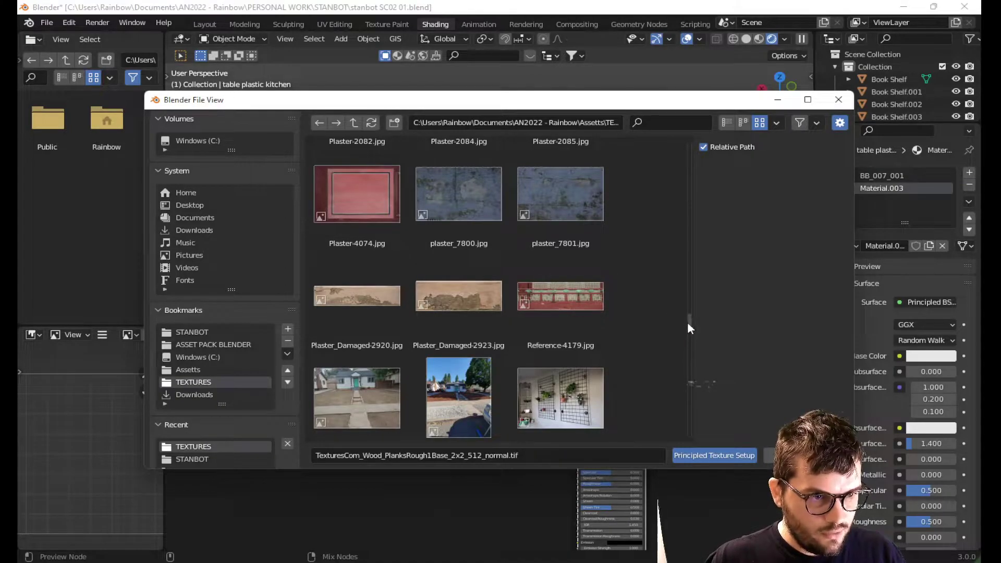
drag(687, 322, 690, 335)
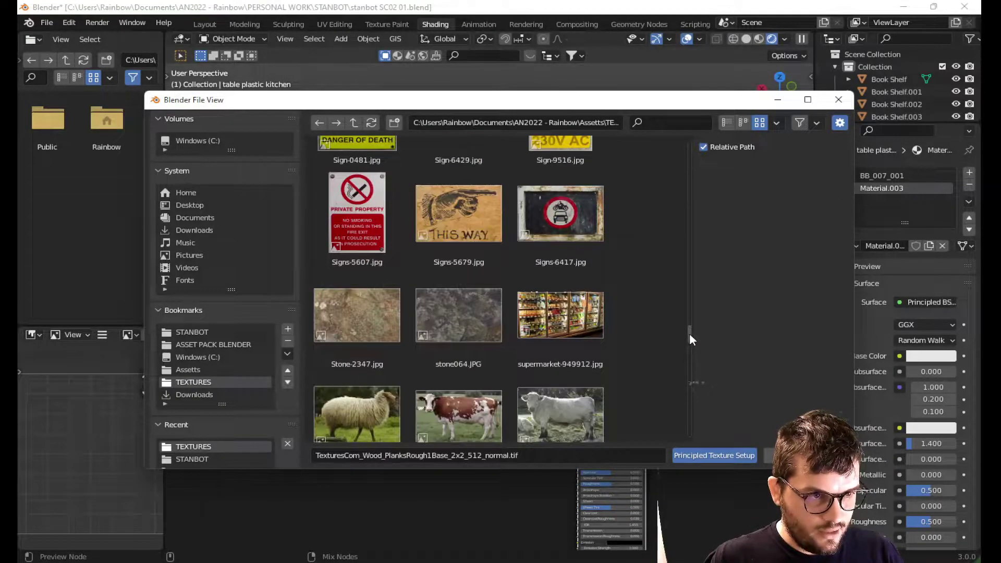
scroll(590, 350, down, 5)
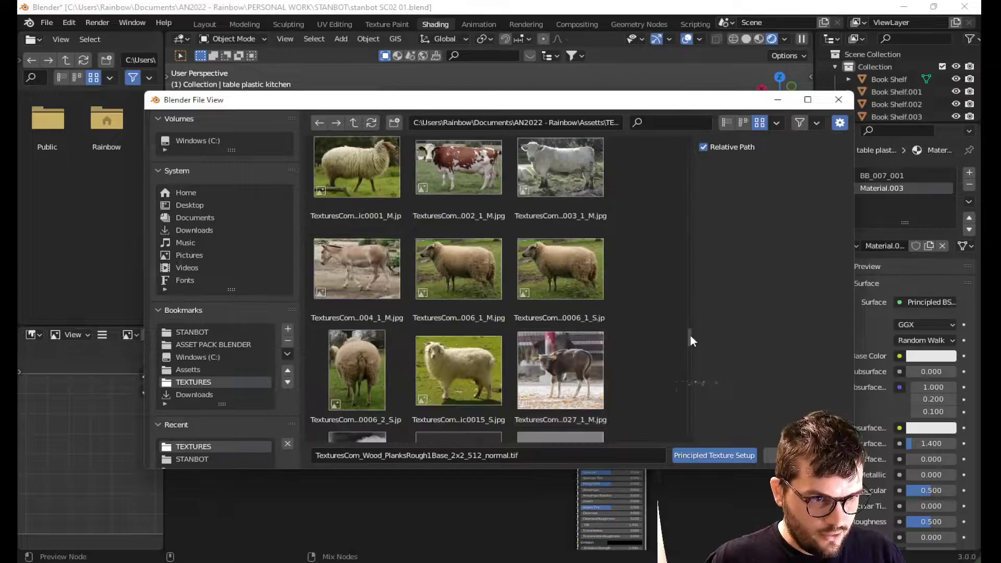
drag(690, 334, 687, 373)
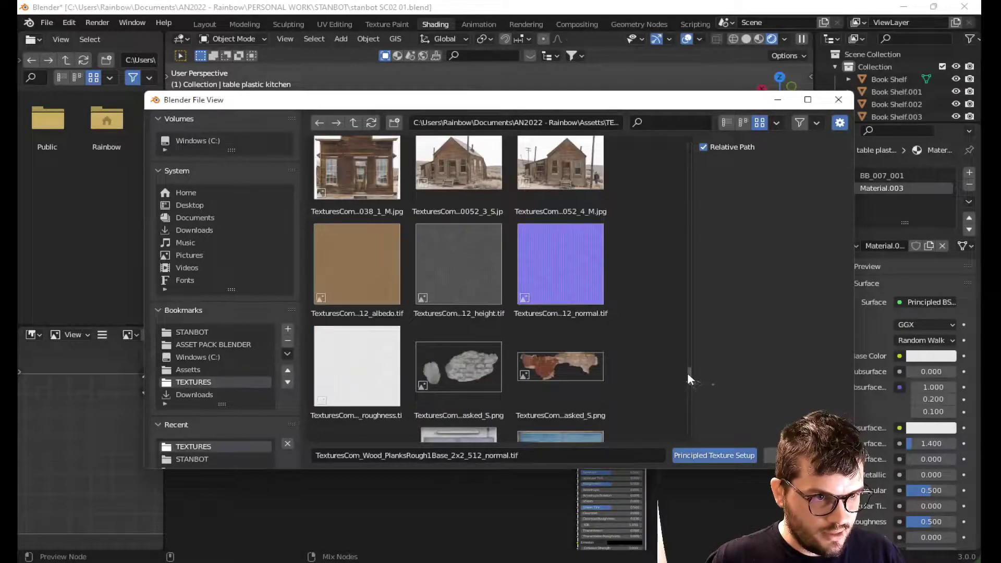
click(356, 269)
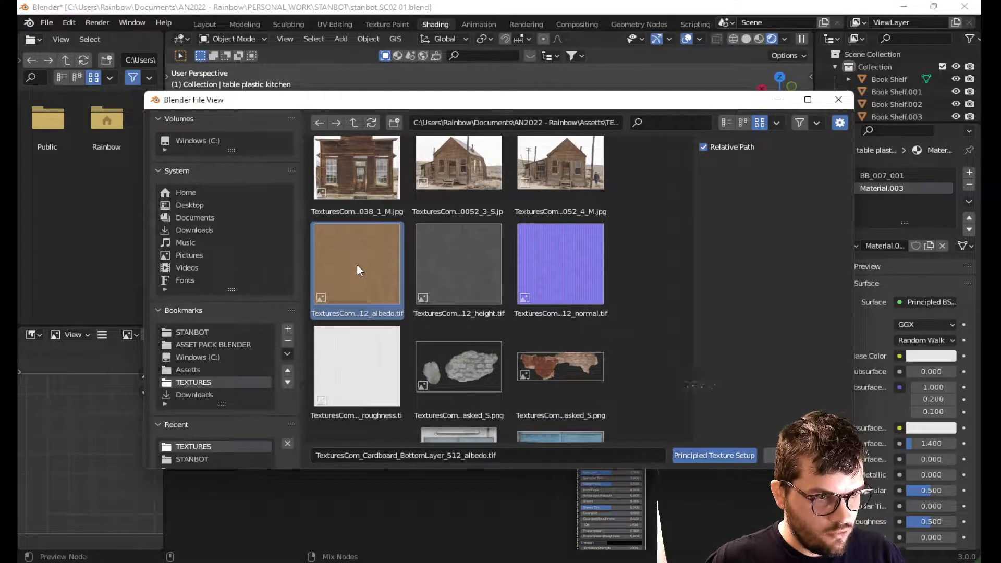
Step: Browse further down and pick the rough wood planks albedo texture
scroll(593, 336, down, 5)
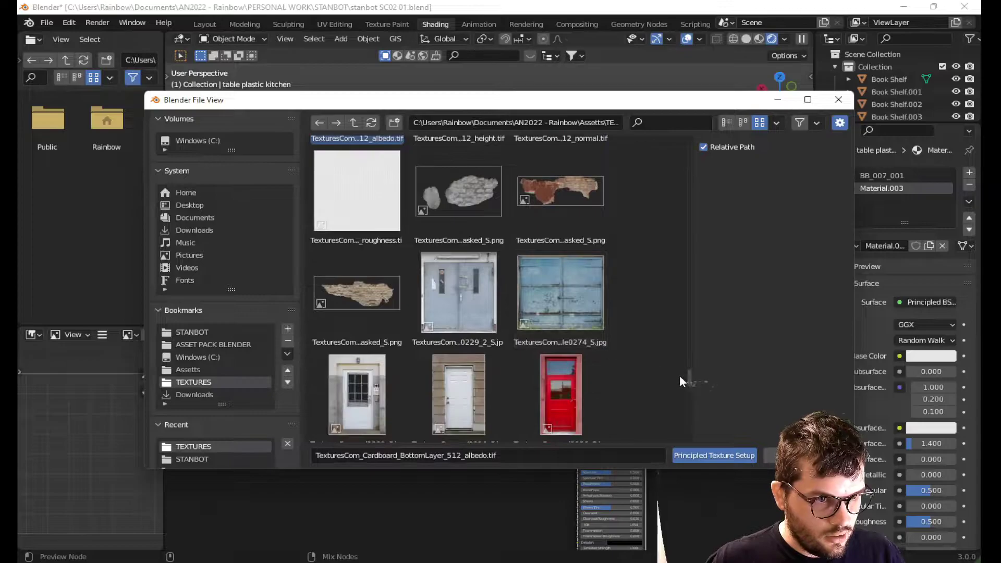
scroll(689, 379, down, 12)
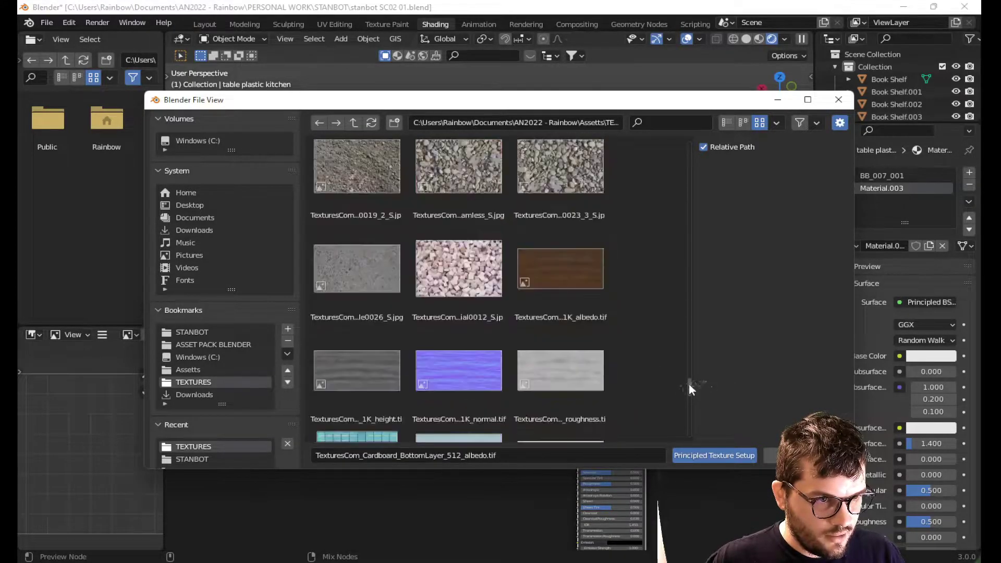
drag(690, 384, 651, 360)
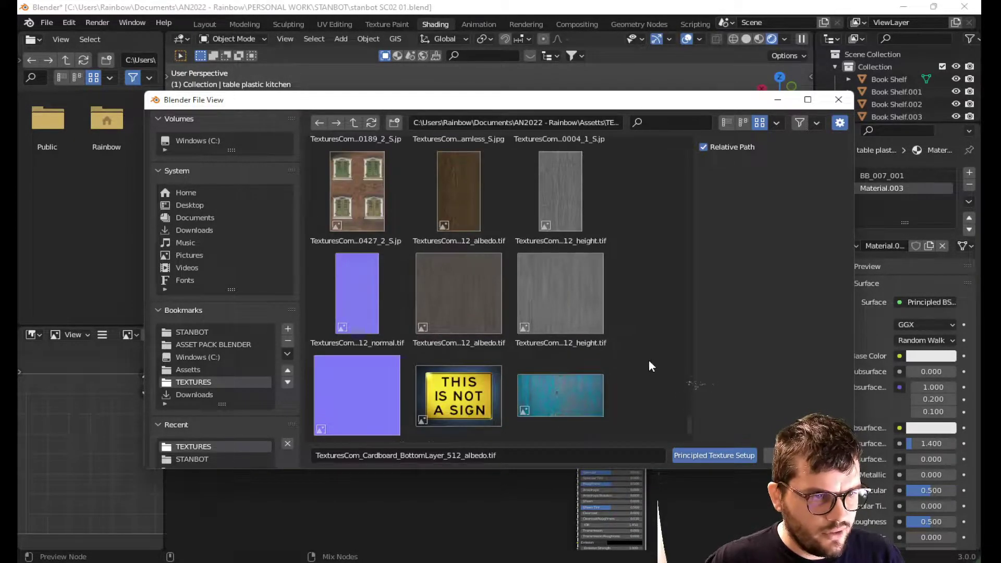
click(445, 291)
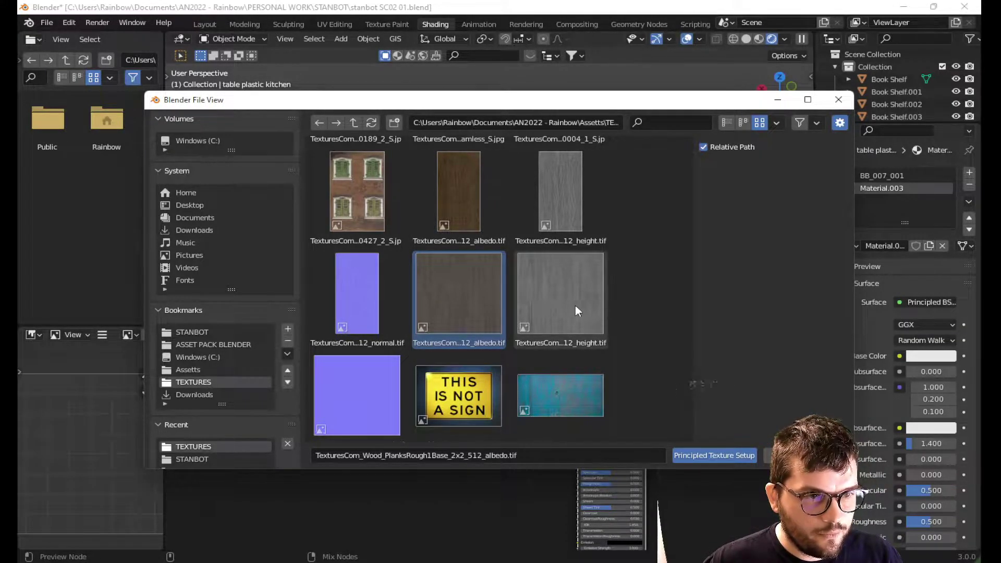
Step: Reselect the cardboard albedo and add its height and normal maps to the selection
scroll(574, 304, down, 5)
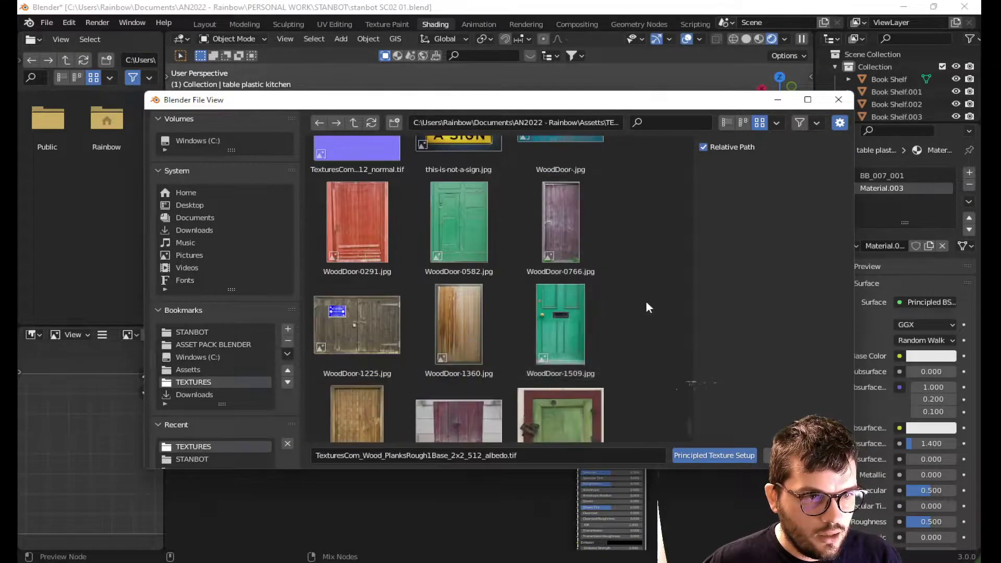
scroll(688, 431, down, 2)
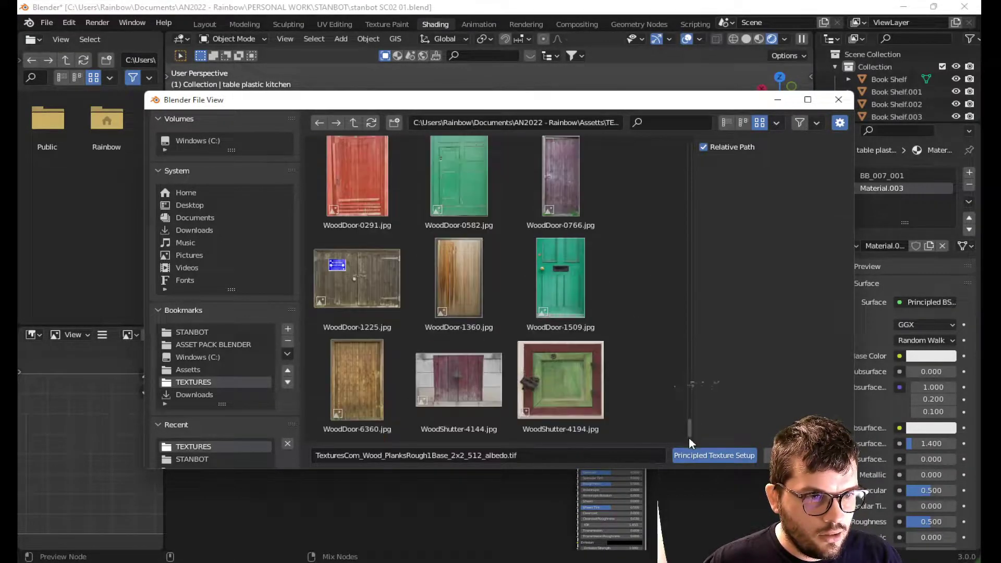
drag(689, 437, 694, 382)
scroll(694, 384, down, 2)
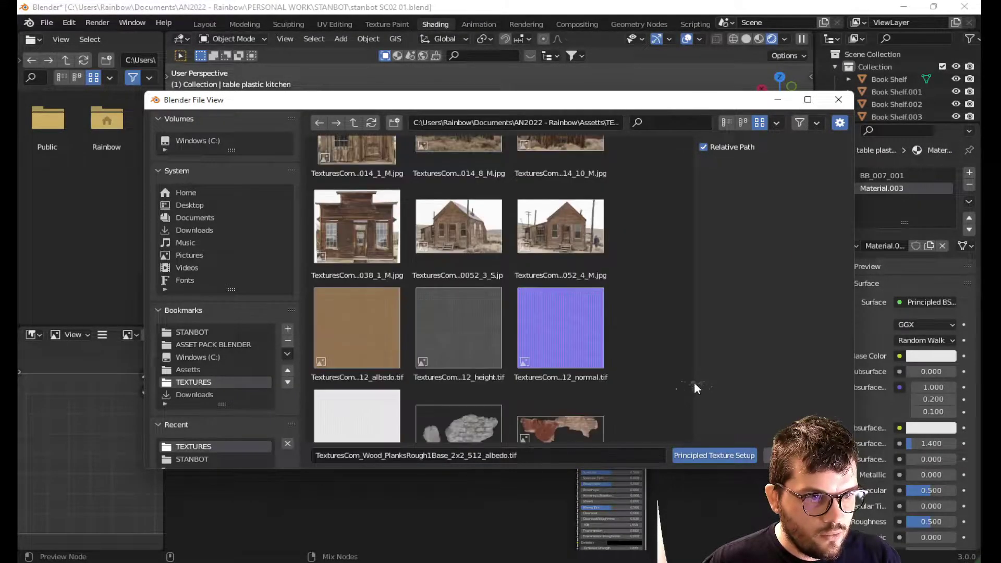
click(358, 334)
shift+click(459, 338)
shift+click(562, 340)
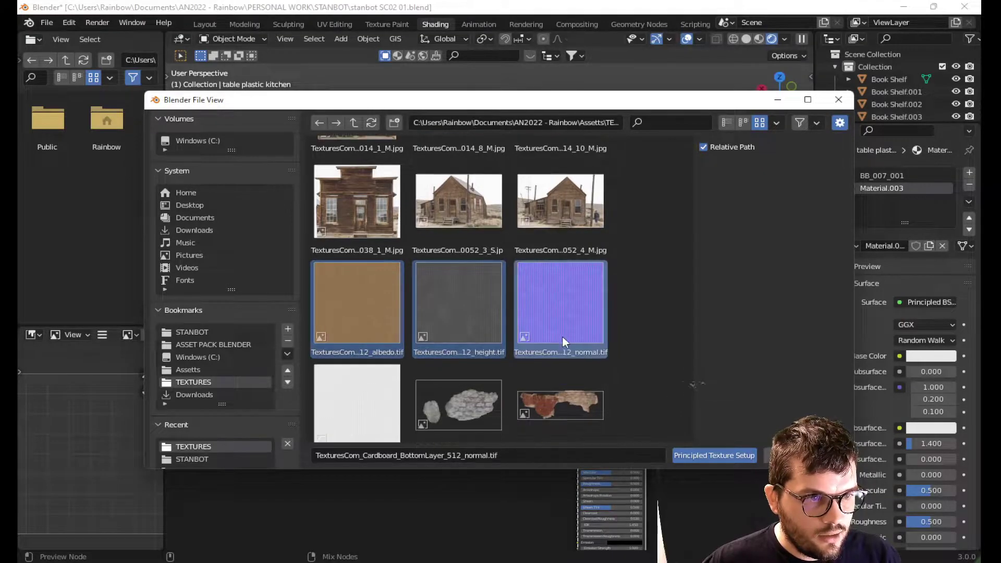
scroll(562, 336, down, 3)
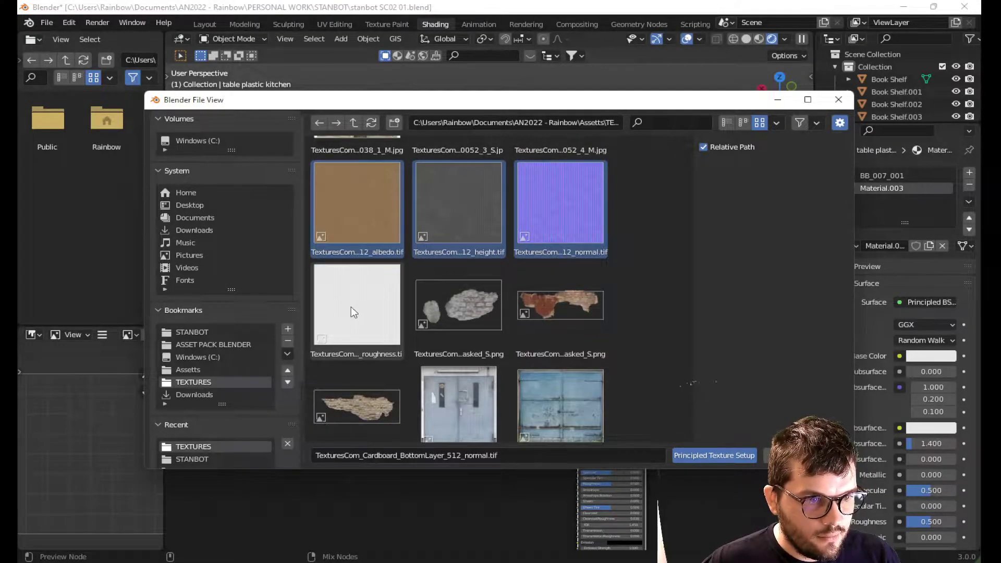
Step: Add the cardboard roughness map and load all chosen maps as a textured shader setup
shift+click(352, 312)
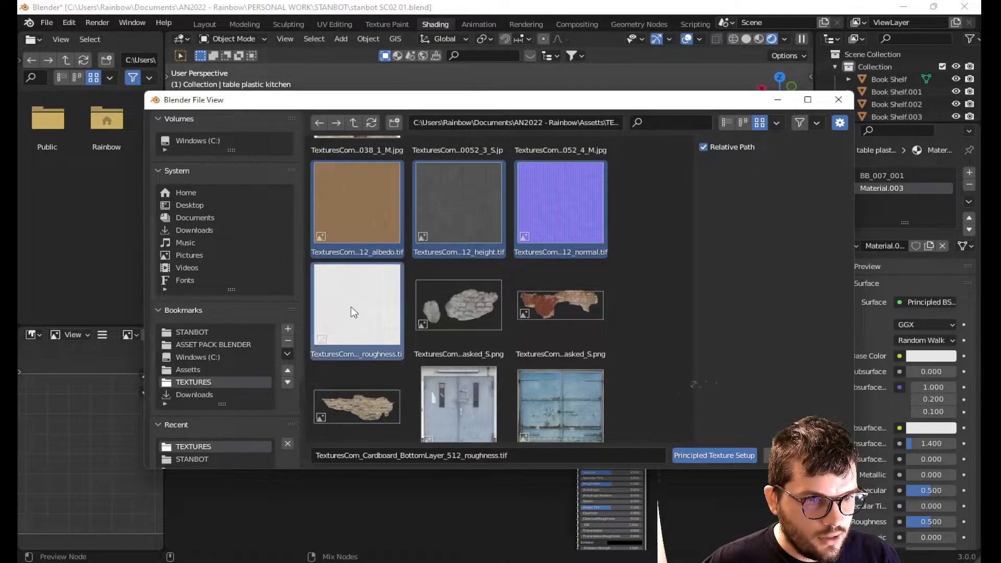
click(712, 453)
scroll(468, 135, up, 2)
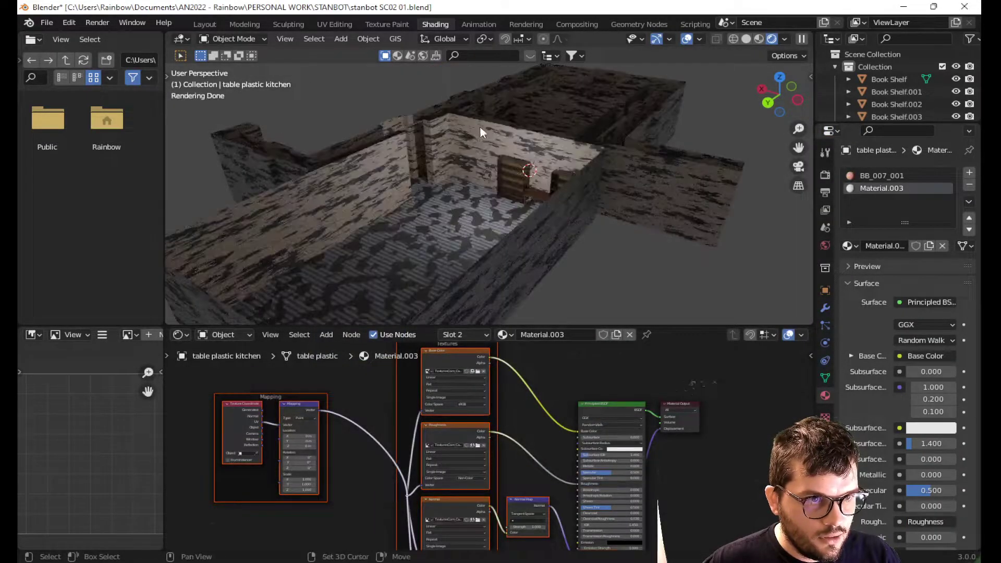
scroll(481, 128, up, 3)
middle_drag(513, 214, 542, 246)
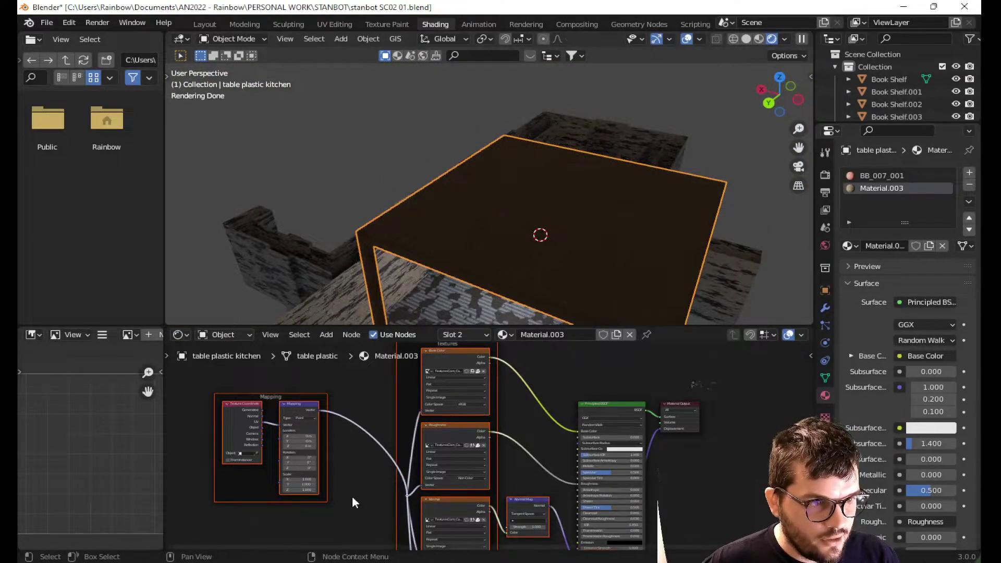
middle_drag(351, 497, 346, 454)
Step: Set the Mapping node's X and Y scale to 15
click(315, 443)
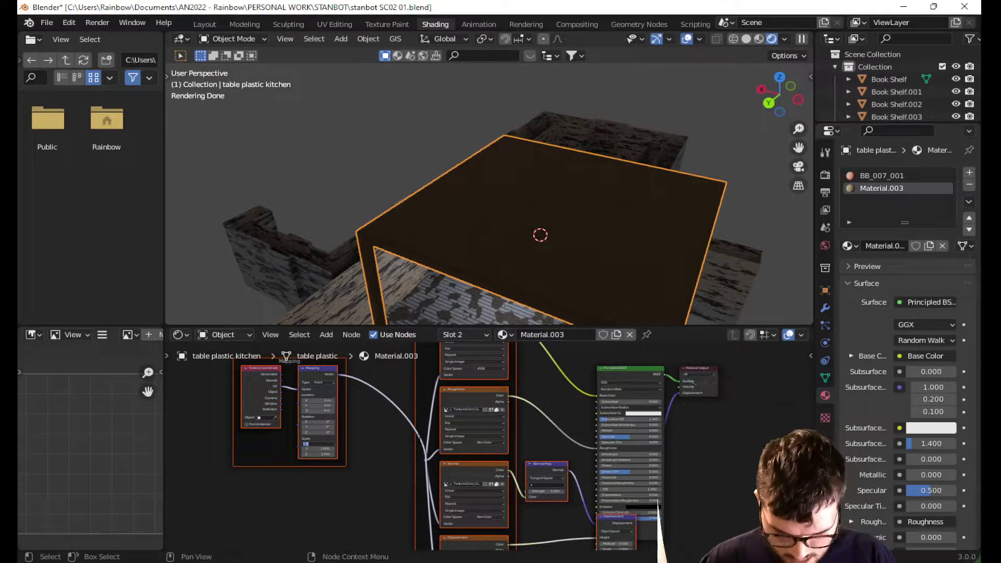
text(15)
key(Return)
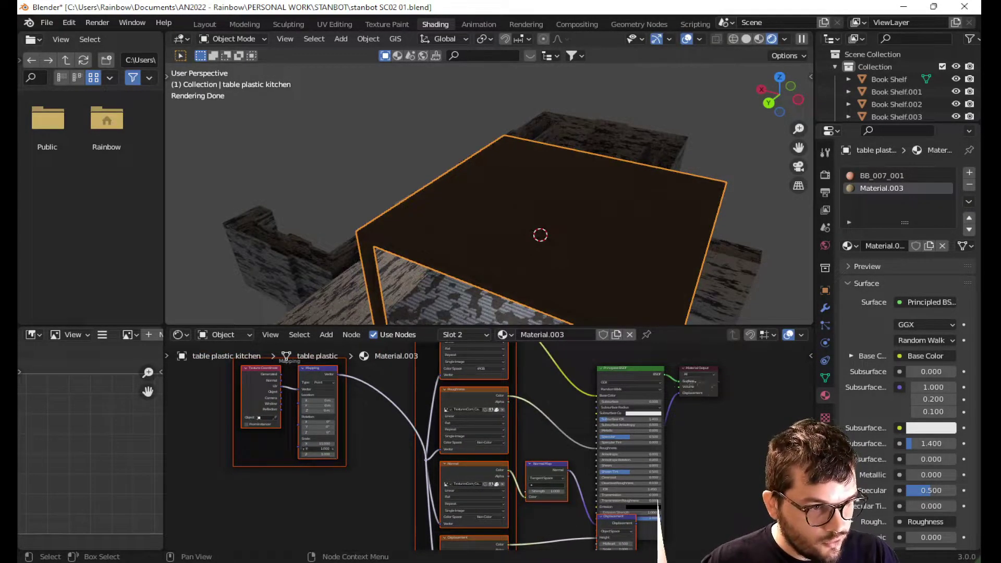
ctrl+scroll(333, 447, up, 2)
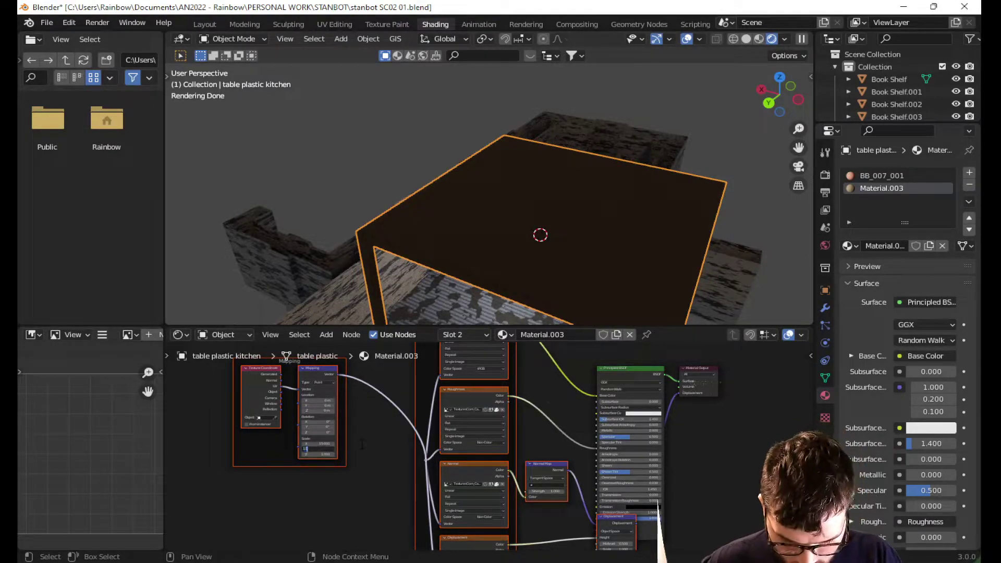
text(15)
key(Return)
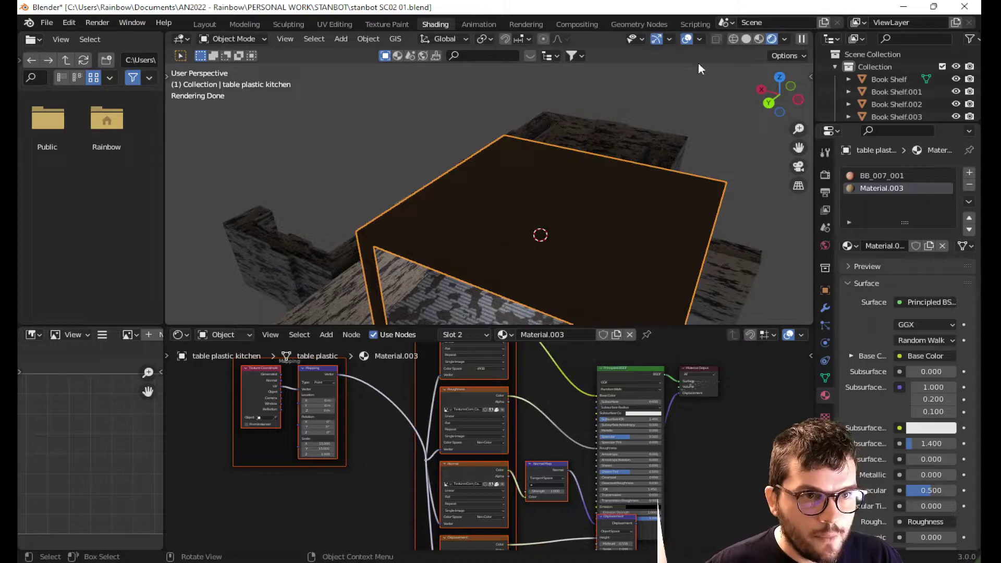
Step: Switch to Material Preview shading and inspect the cardboard-textured table
click(758, 40)
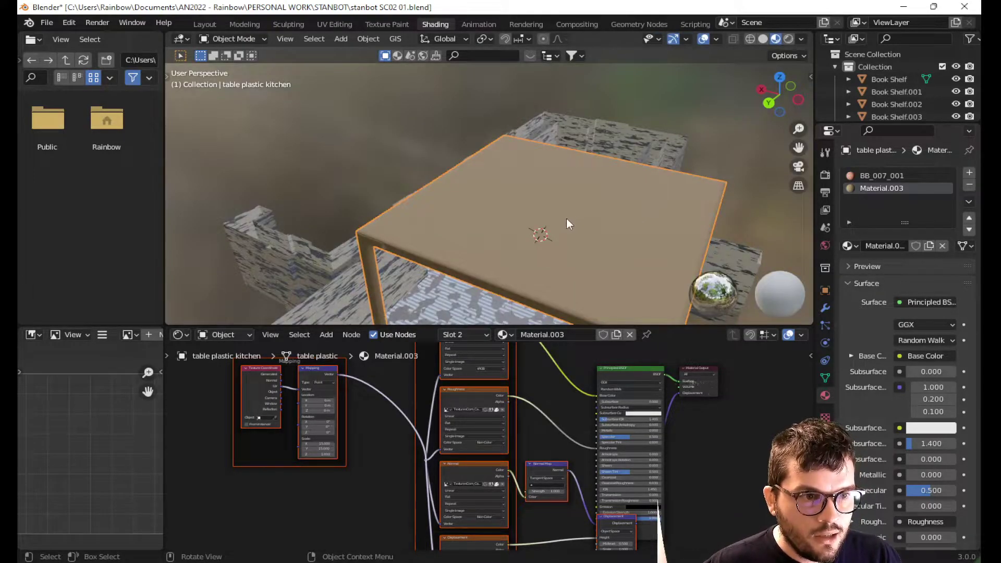
mouse_move(566, 221)
middle_down()
mouse_move(577, 223)
mouse_move(558, 219)
middle_up()
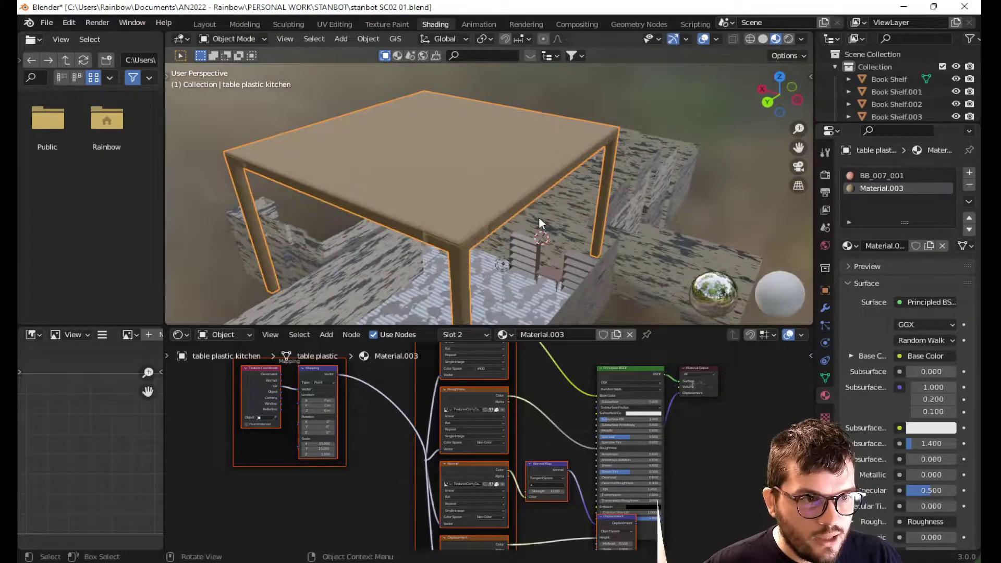
scroll(539, 217, down, 2)
scroll(480, 204, down, 4)
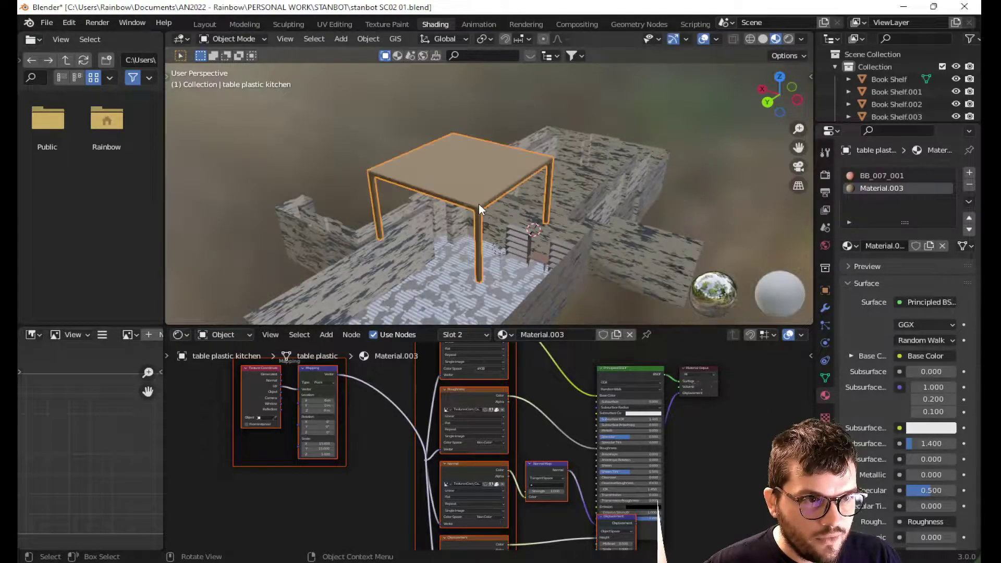
scroll(480, 222, up, 6)
scroll(480, 223, up, 3)
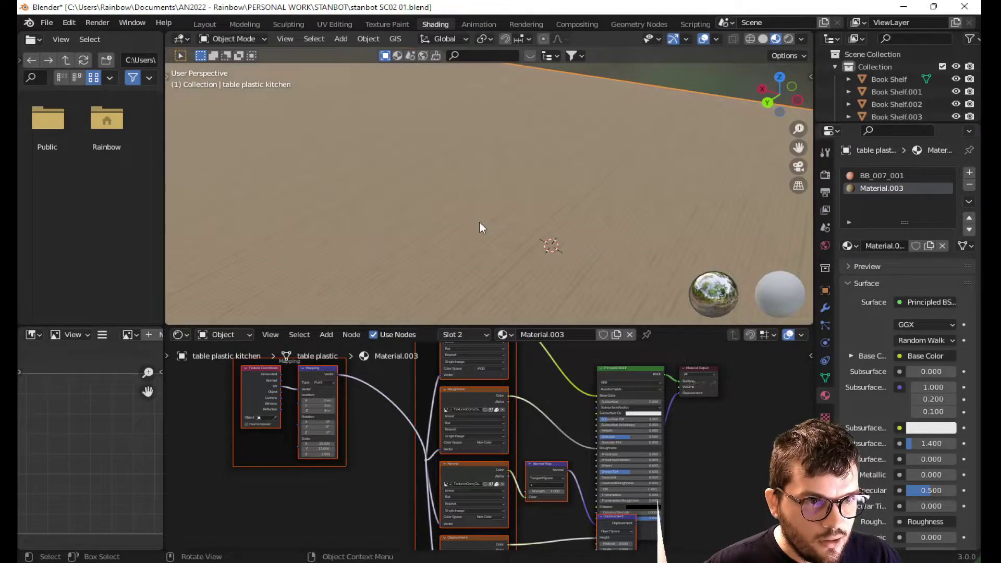
scroll(480, 222, down, 5)
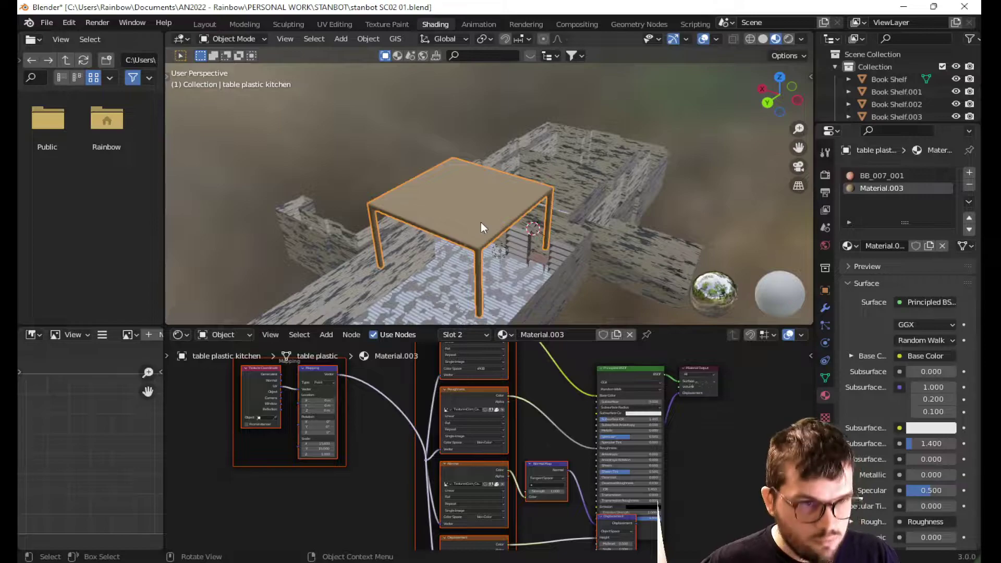
scroll(479, 221, down, 4)
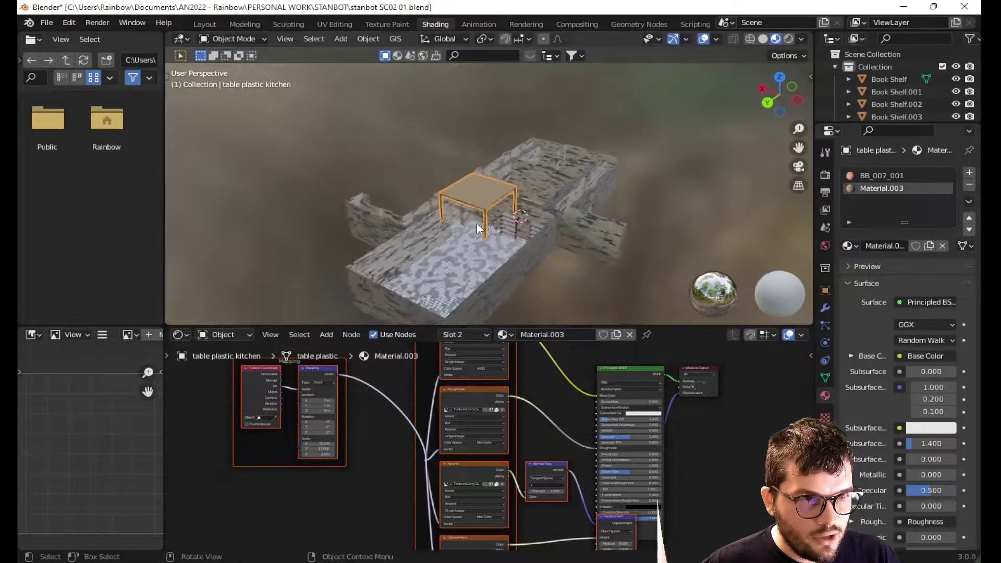
Step: Return to the Layout workspace and delete the old table
click(206, 25)
scroll(480, 184, down, 8)
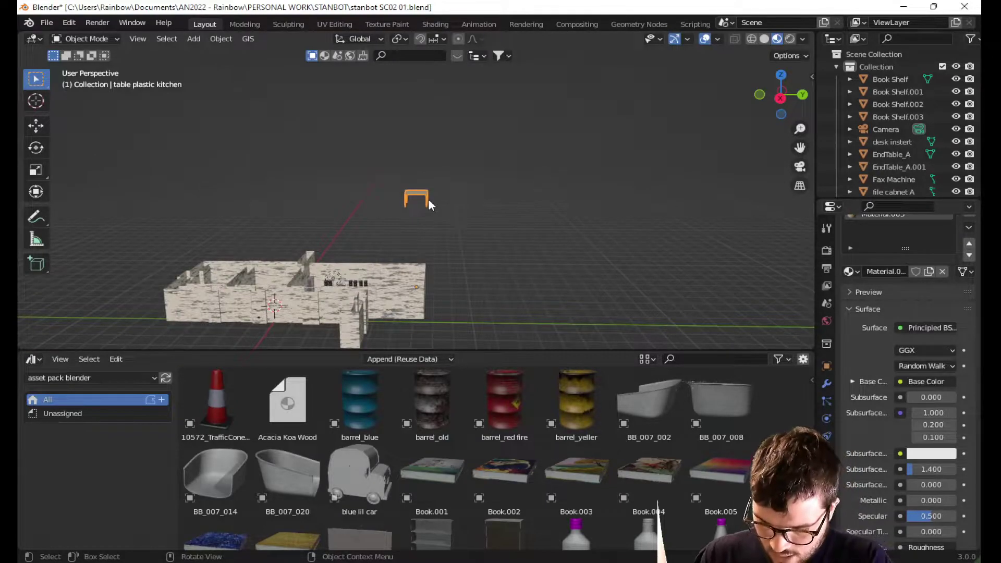
key(Delete)
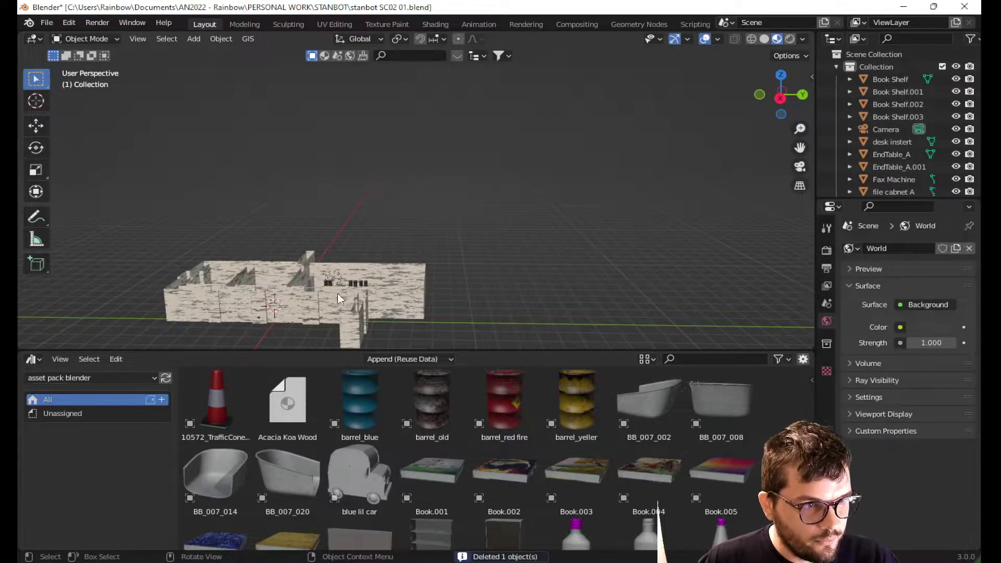
Step: Frame one of the black file cabinets and filter the asset library by 'TAB'
middle_drag(339, 295, 417, 302)
click(402, 296)
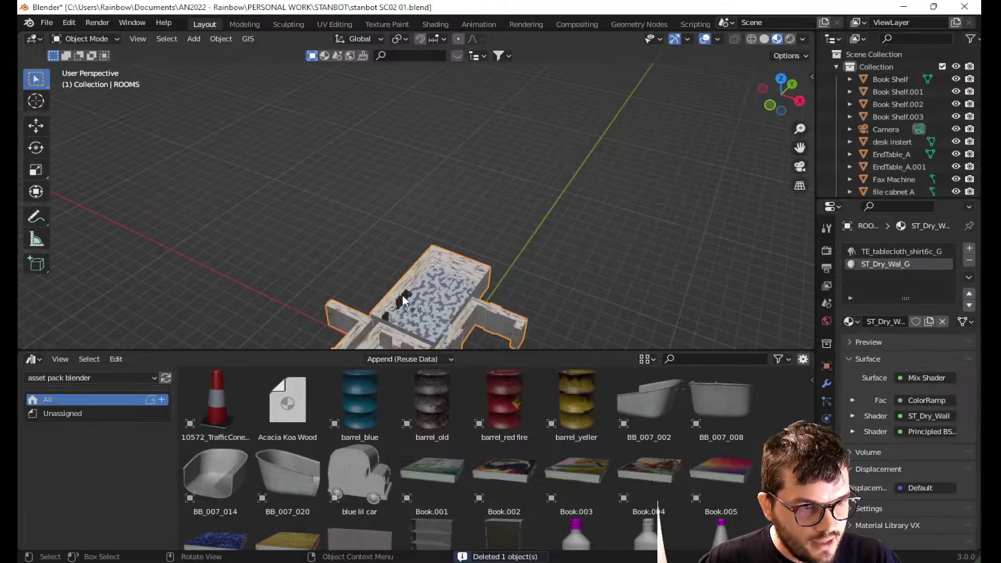
key(KP_Decimal)
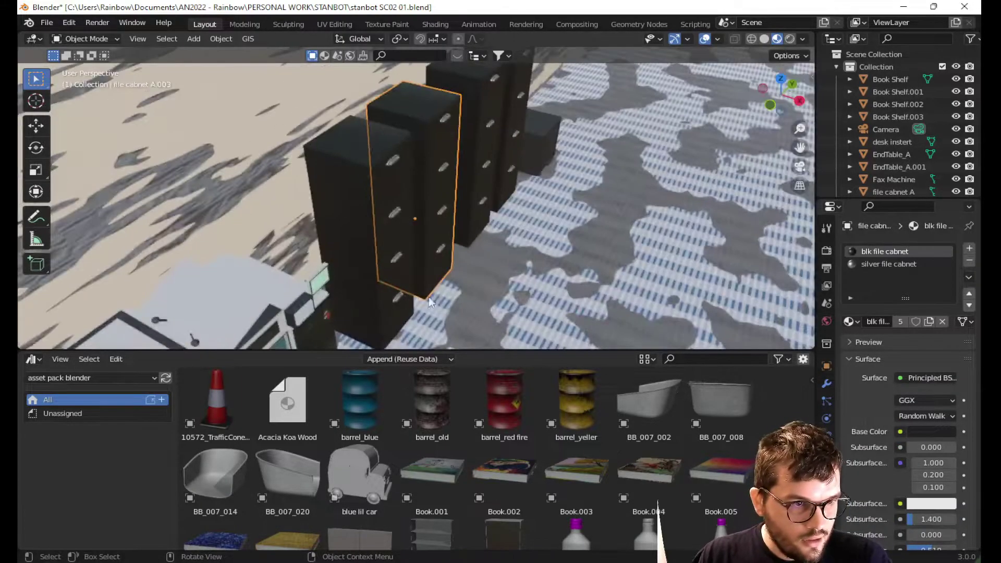
scroll(455, 286, down, 4)
scroll(506, 444, down, 2)
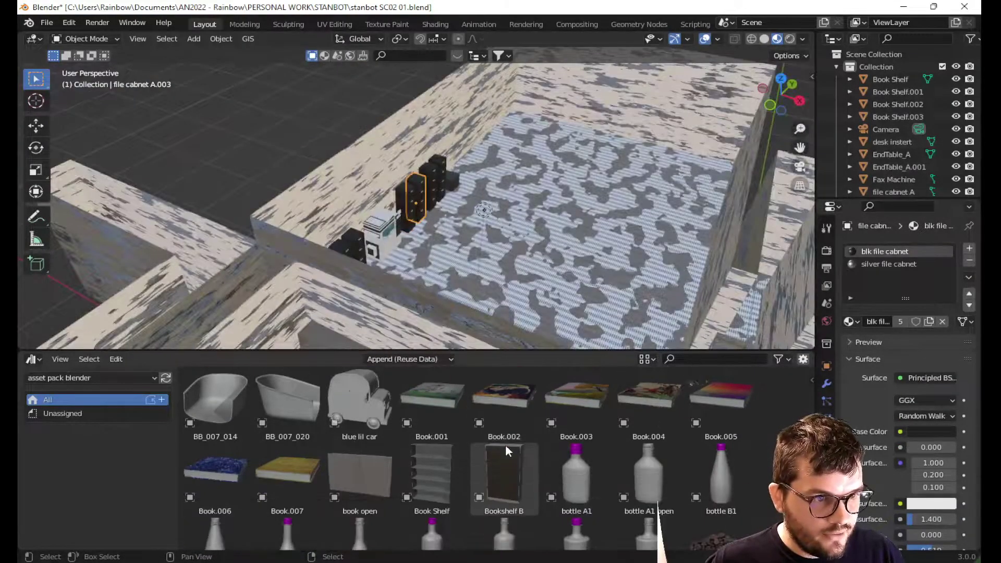
scroll(505, 447, up, 2)
scroll(505, 447, down, 3)
scroll(505, 447, down, 5)
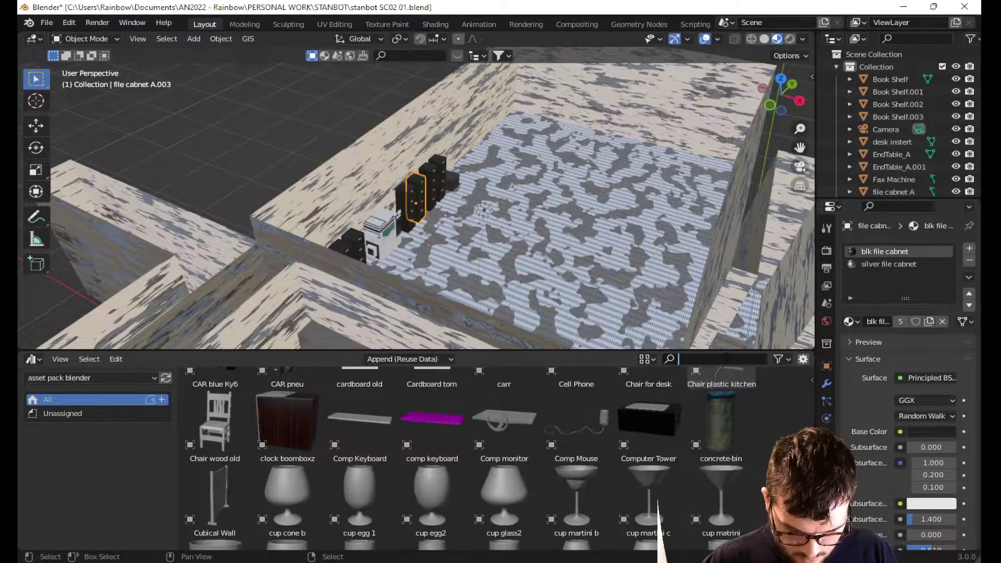
text(TABE)
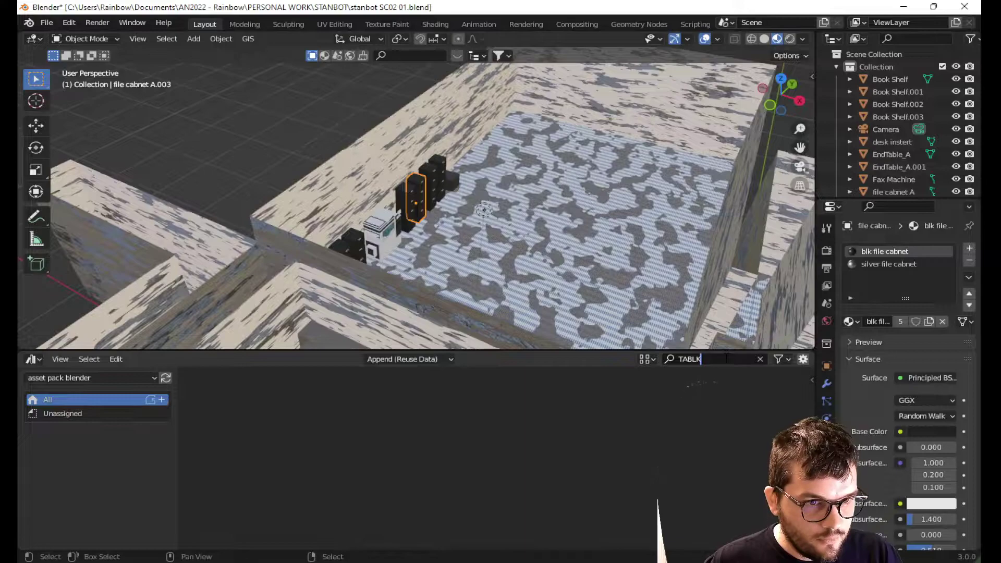
key(BackSpace)
key(BackSpace)
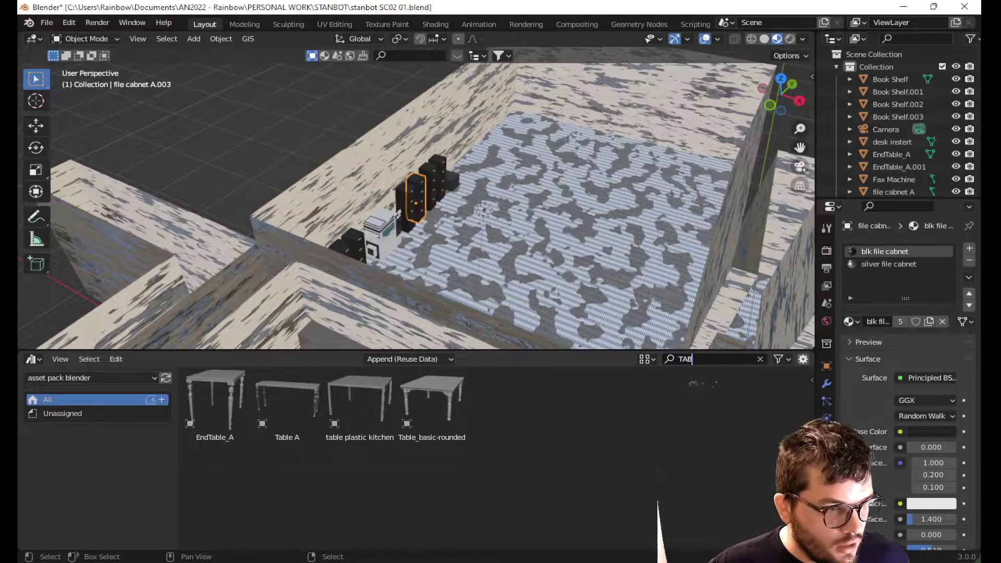
Step: Drop the 'table plastic kitchen' asset onto the room floor beside the file cabinets and frame it
drag(358, 385, 578, 219)
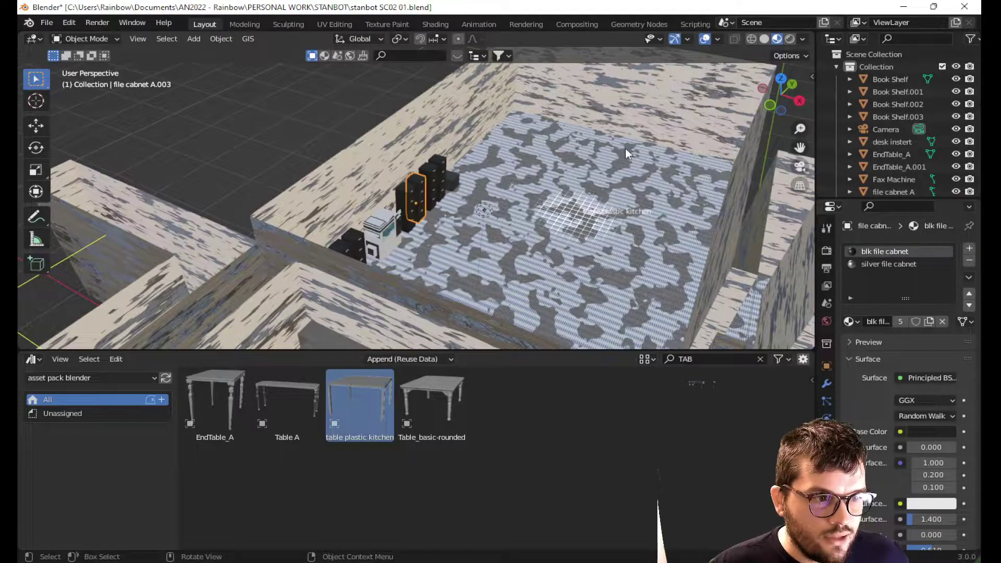
drag(570, 214, 579, 208)
mouse_move(611, 198)
middle_down()
mouse_move(617, 170)
mouse_move(611, 195)
middle_up()
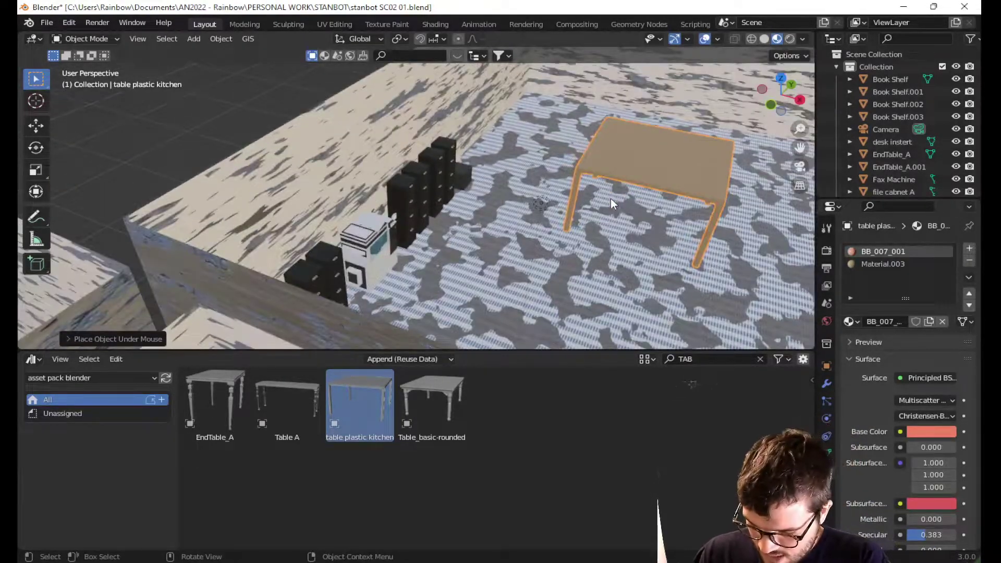
key(KP_Decimal)
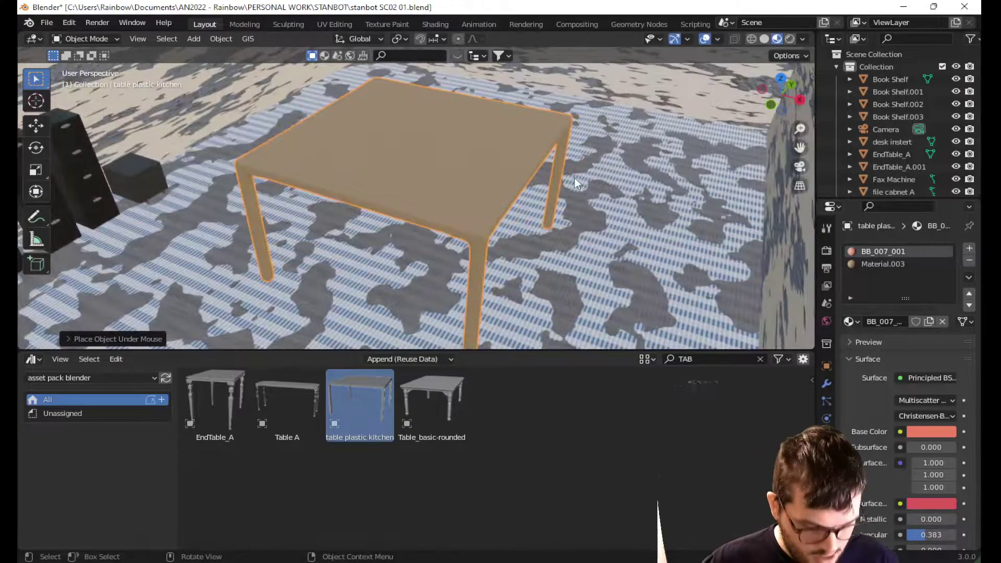
mouse_move(574, 178)
middle_down()
mouse_move(384, 204)
mouse_move(380, 163)
mouse_move(569, 200)
mouse_move(590, 171)
mouse_move(590, 195)
mouse_move(584, 167)
middle_up()
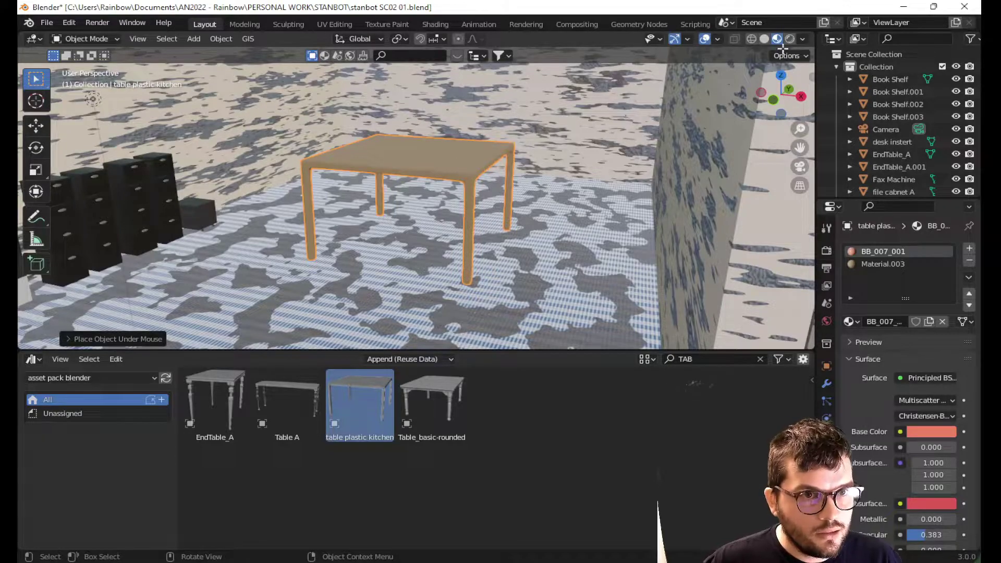
Step: In Solid shading, make Material.003 active and squash the table mesh vertically
click(765, 39)
key(Tab)
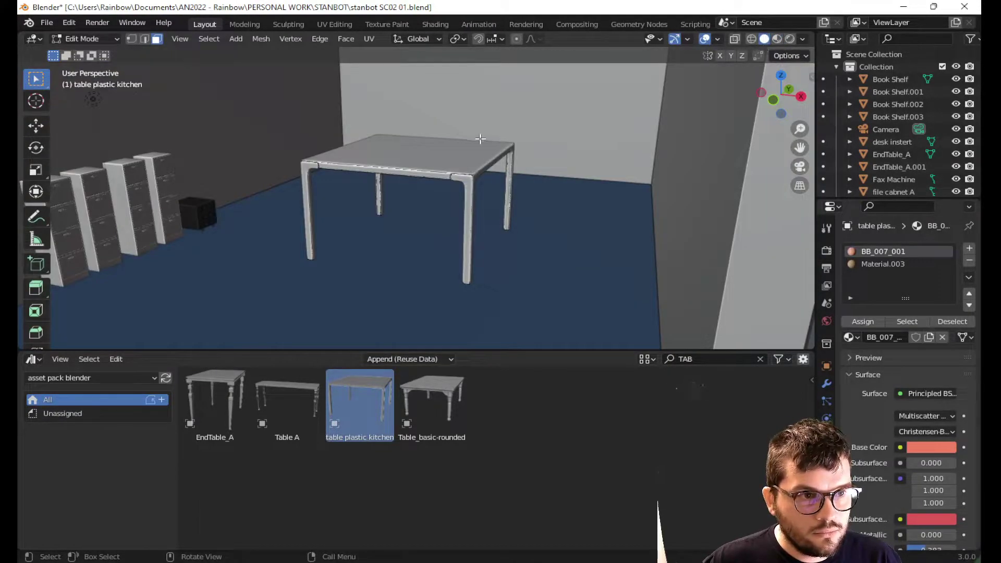
click(462, 167)
middle_drag(459, 165, 468, 182)
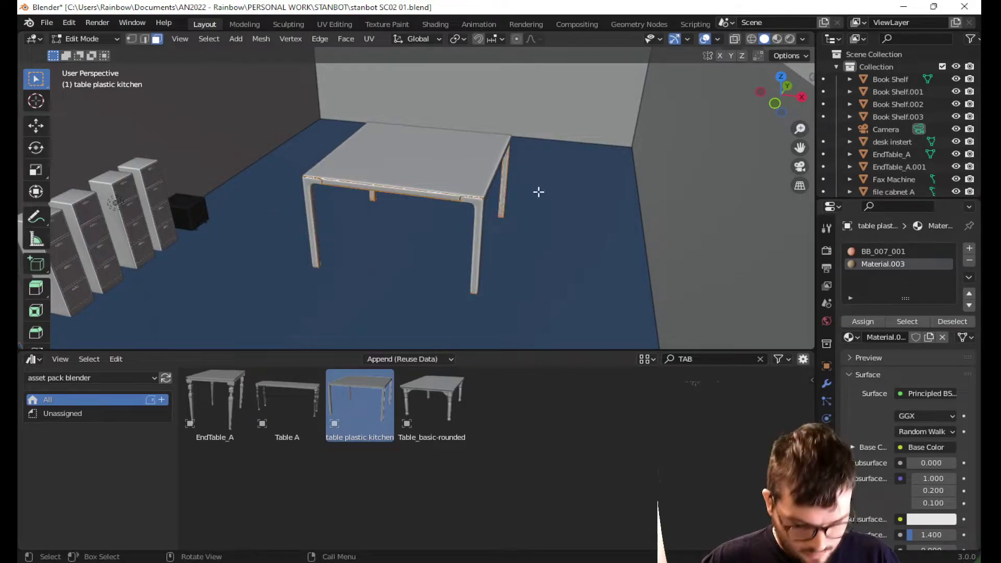
key(s)
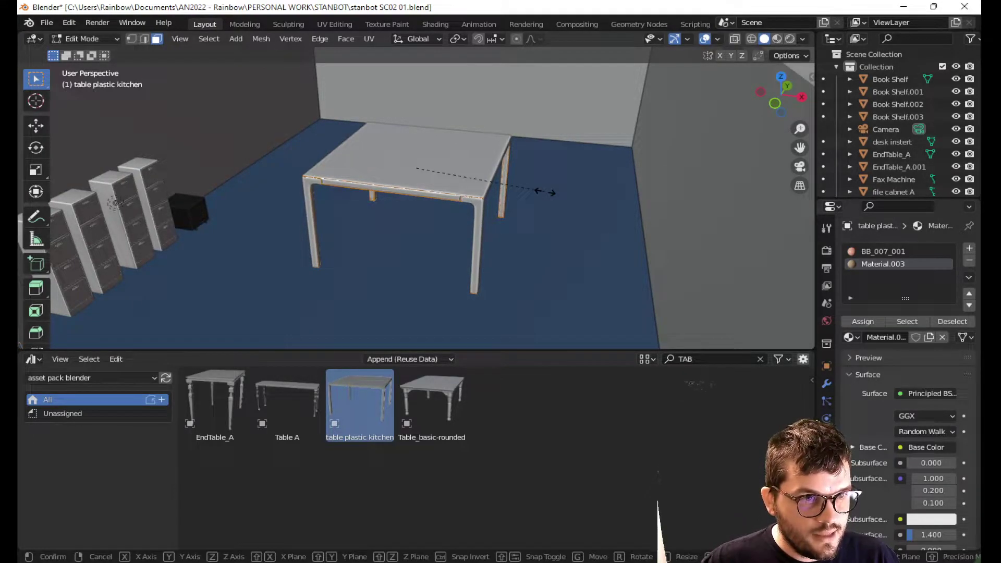
key(z)
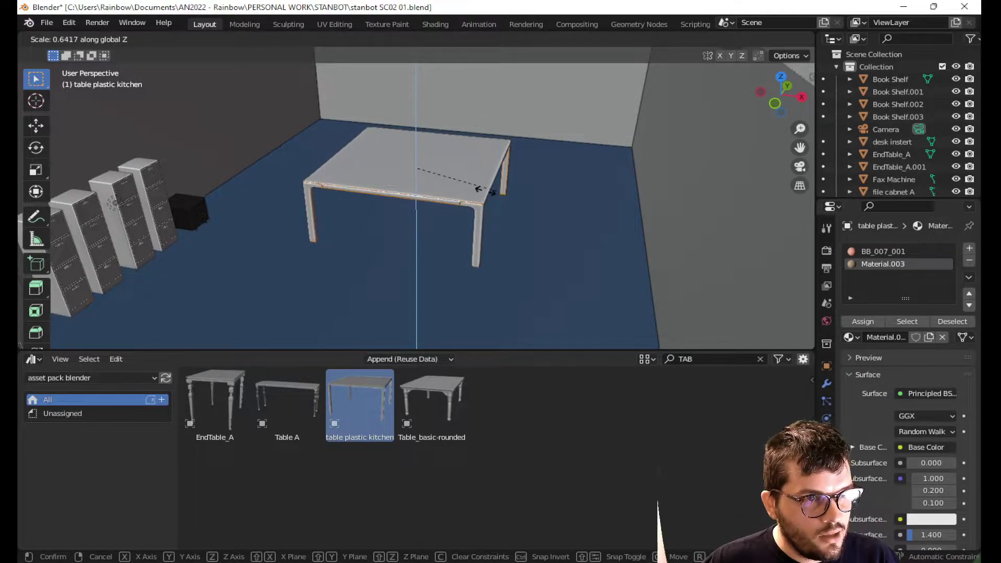
click(481, 191)
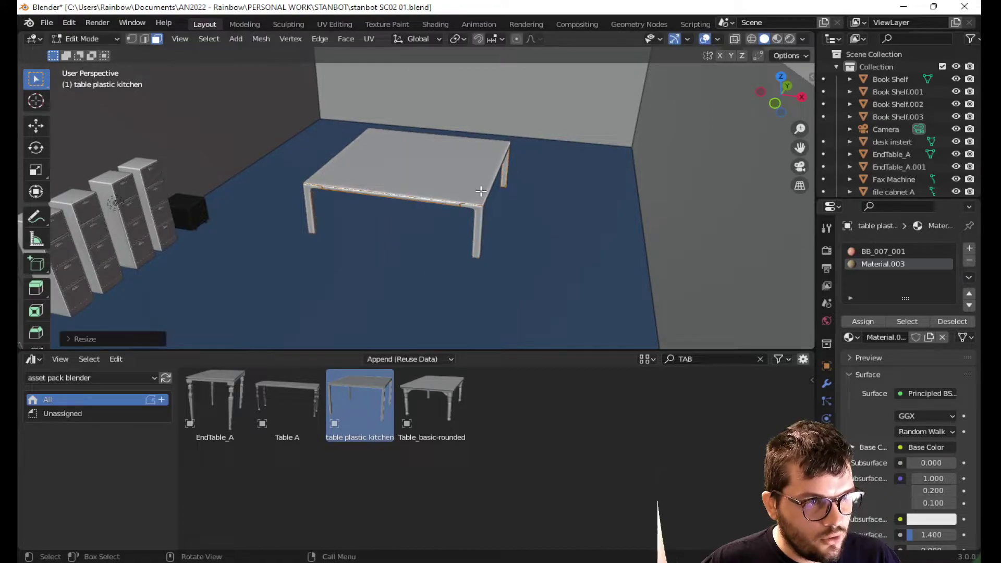
key(Tab)
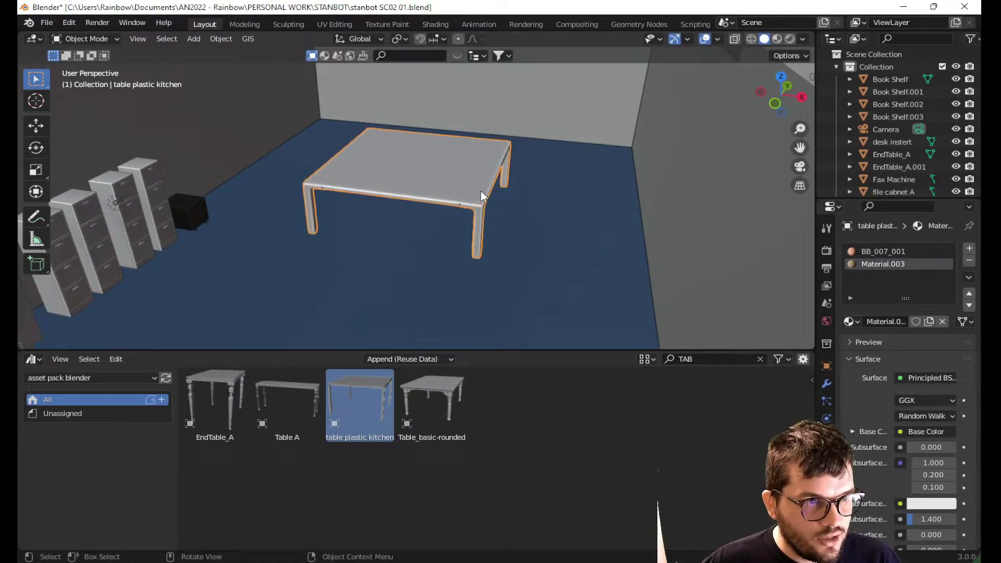
Step: Stretch the table mesh slightly taller along Z again
mouse_move(491, 194)
middle_down()
mouse_move(576, 221)
mouse_move(609, 192)
mouse_move(503, 208)
middle_up()
middle_drag(444, 200, 424, 157)
scroll(418, 185, up, 2)
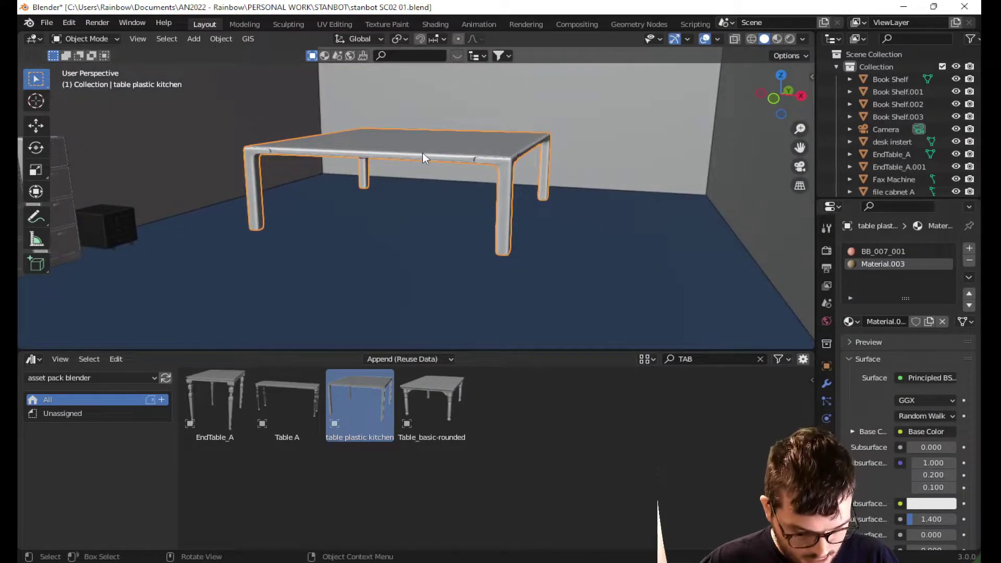
key(Tab)
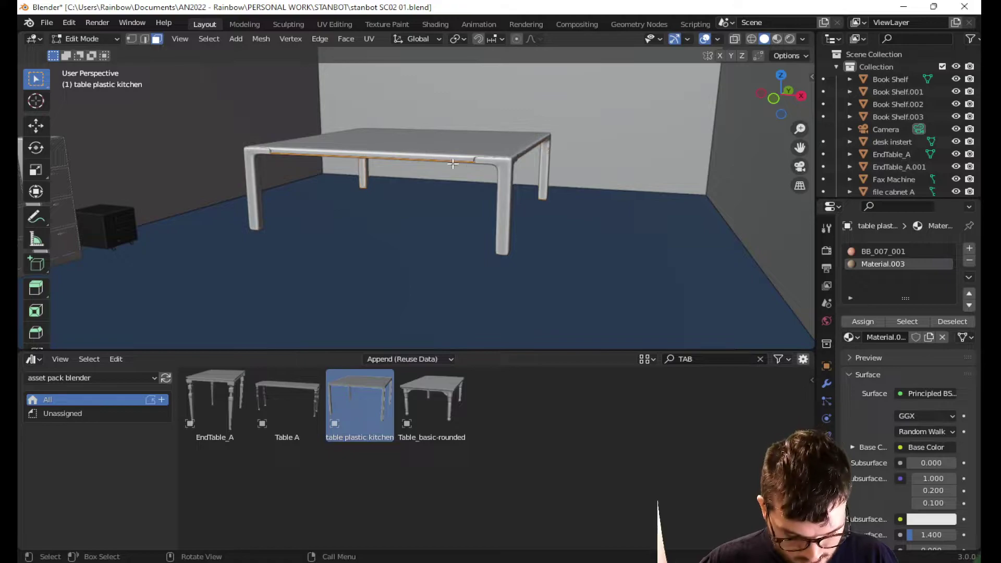
key(s)
key(z)
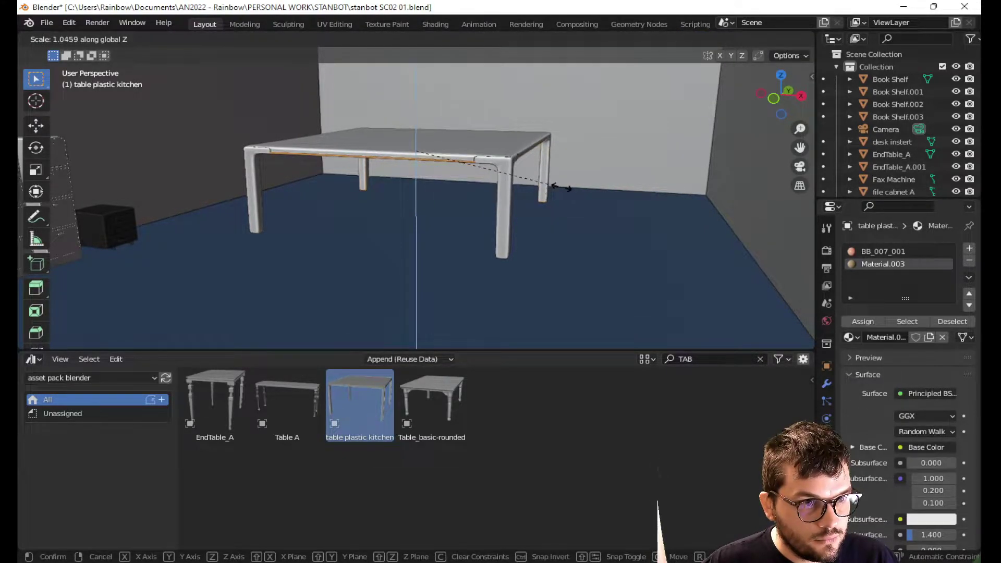
click(567, 189)
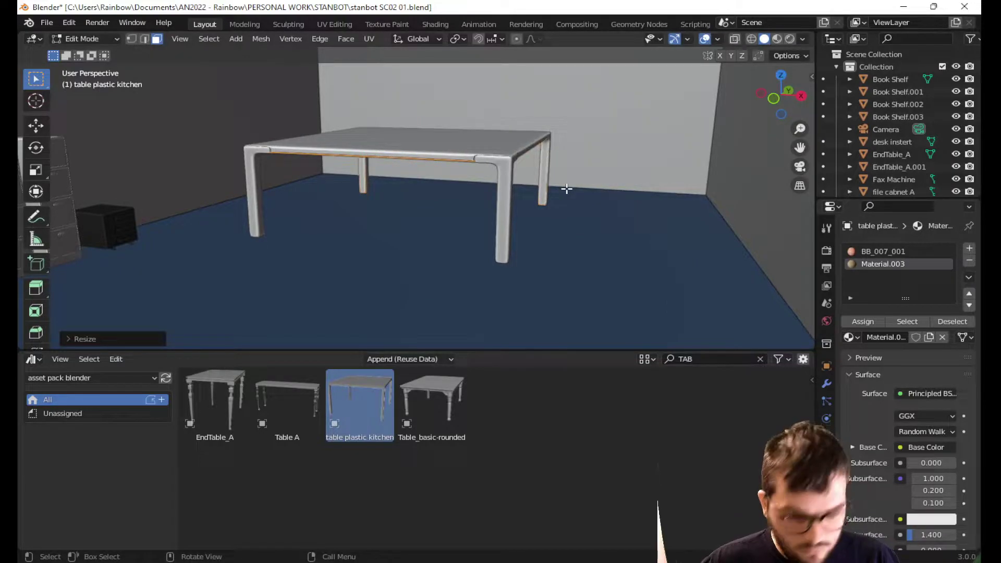
Step: Replace the resized table with a fresh plastic kitchen table, then clear the 'TAB' asset filter
key(Tab)
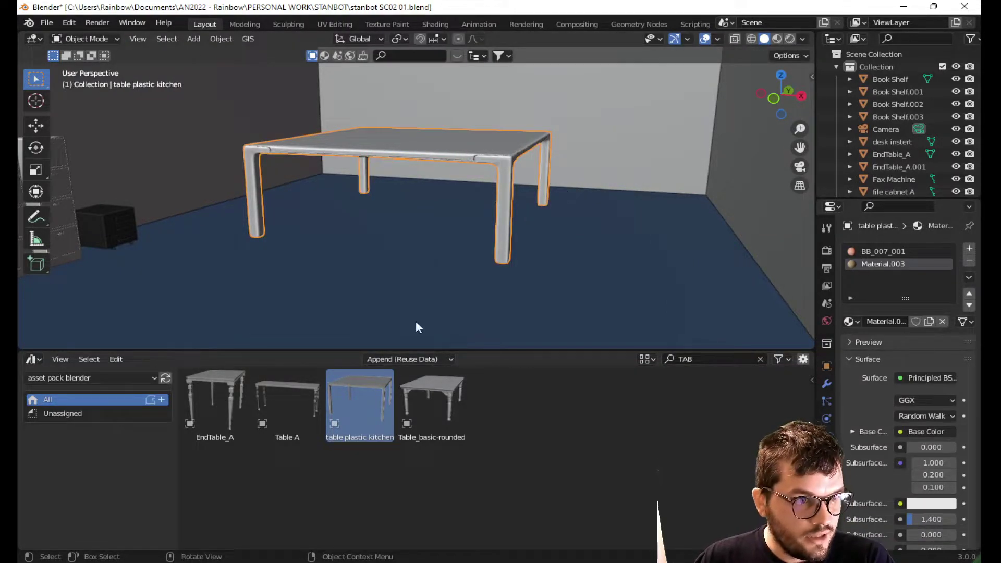
key(Delete)
drag(375, 403, 439, 250)
middle_drag(501, 237, 438, 221)
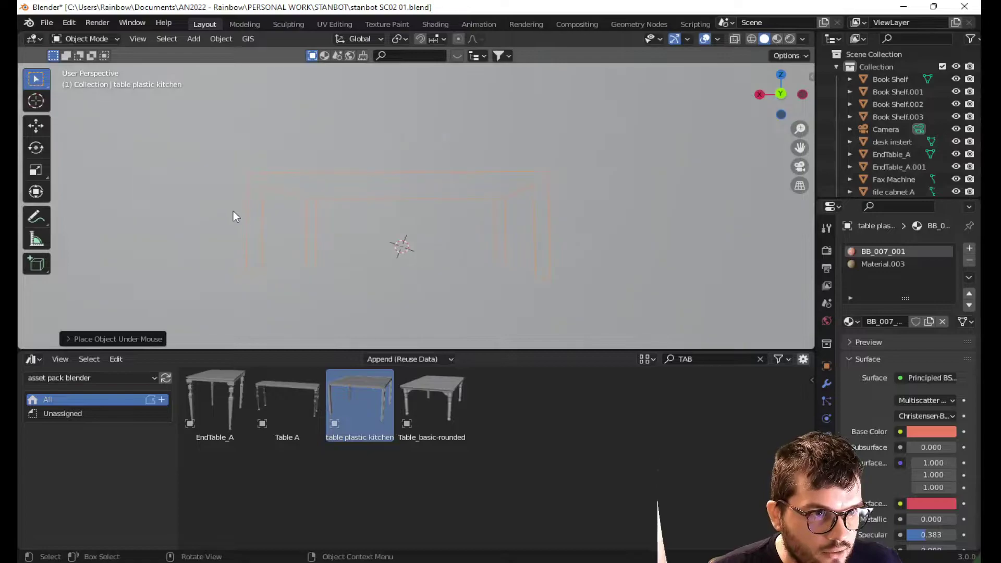
middle_drag(233, 216, 489, 235)
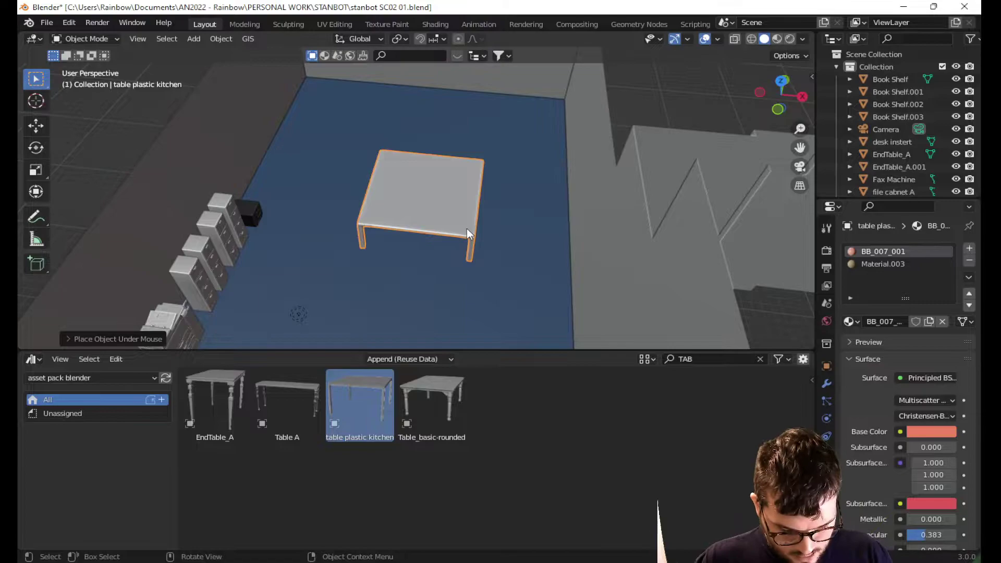
click(702, 359)
key(BackSpace)
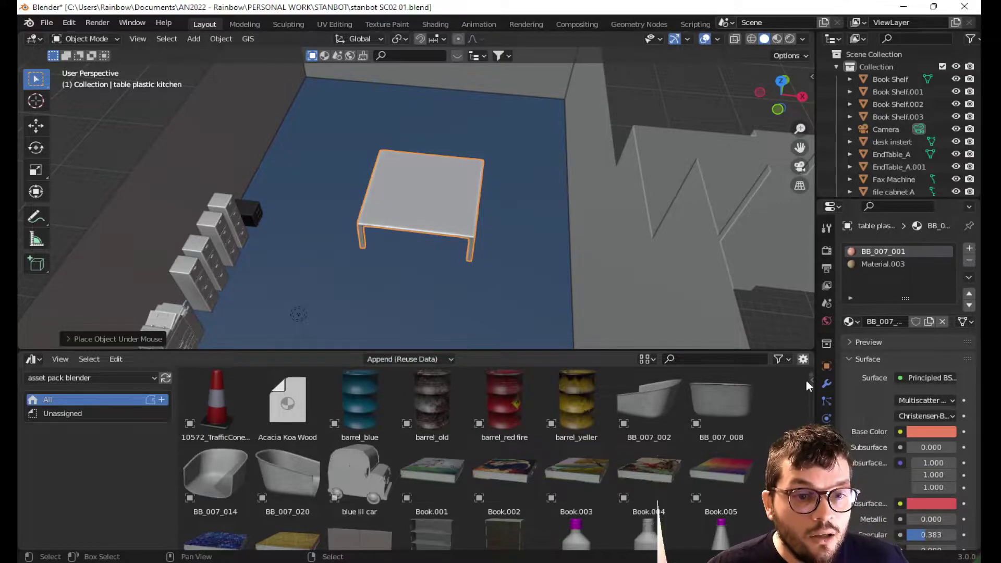
Step: Place the 'Chair wood old' asset in the room beside the table and frame it
scroll(812, 408, down, 3)
scroll(812, 408, down, 6)
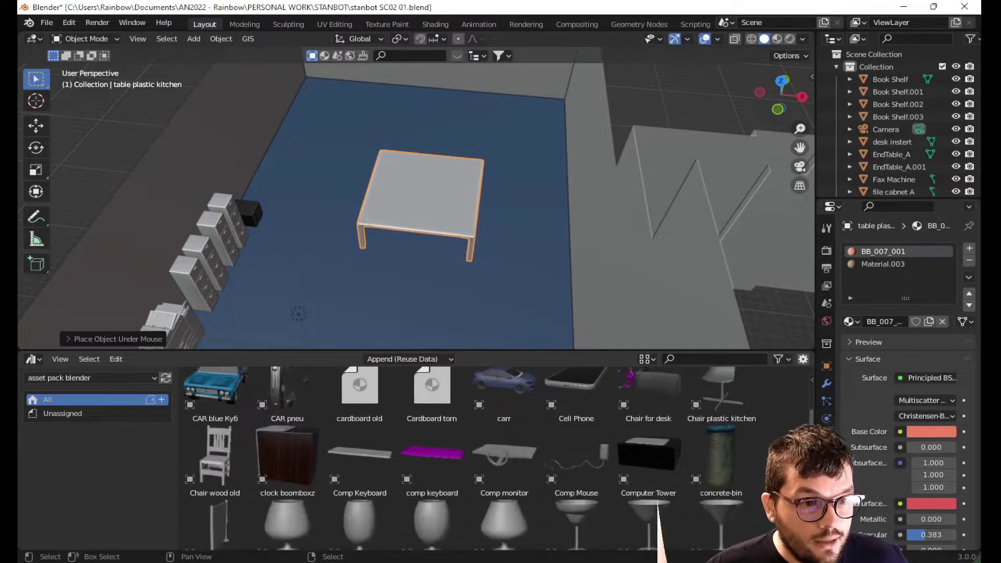
click(714, 402)
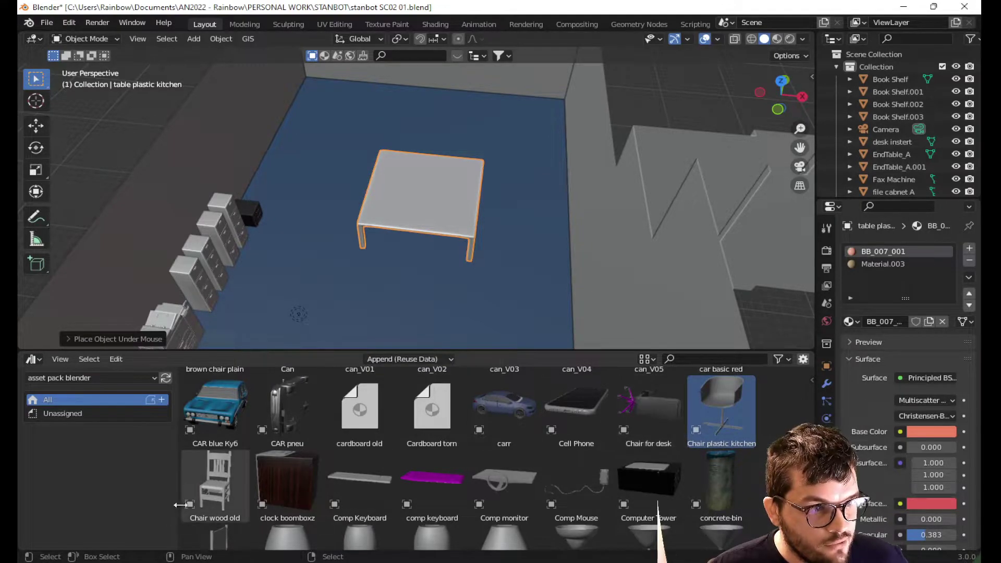
click(201, 490)
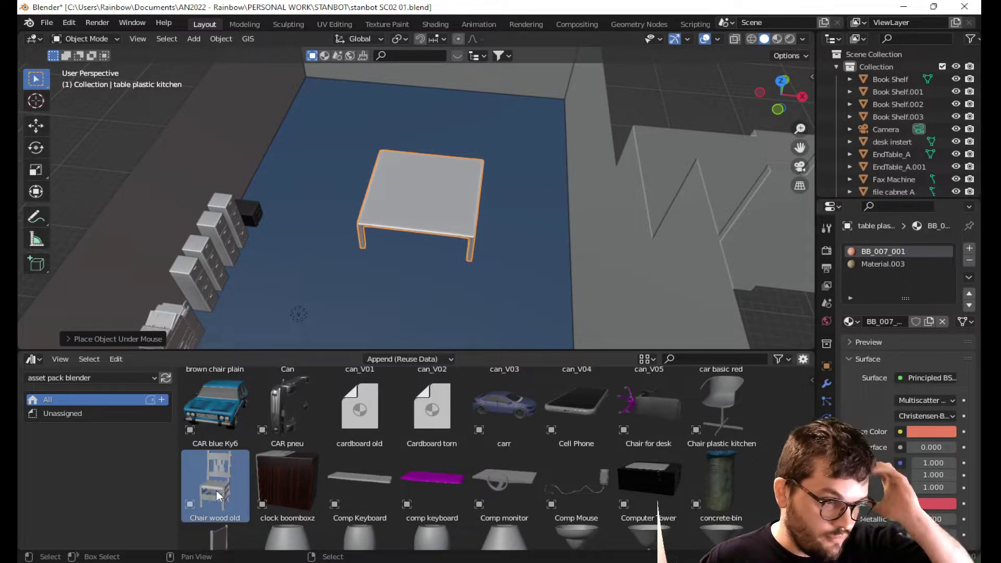
drag(226, 493, 344, 196)
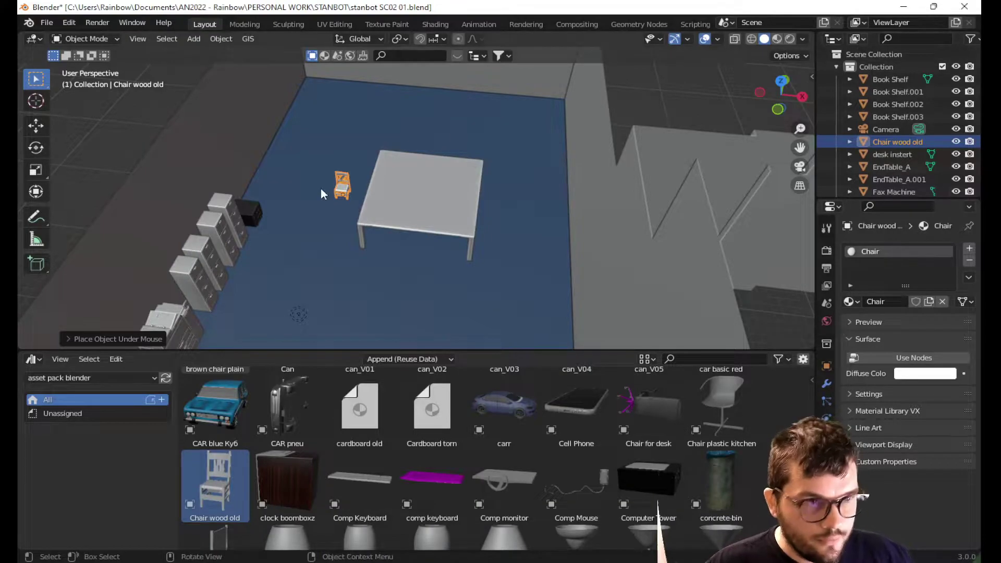
key(KP_Decimal)
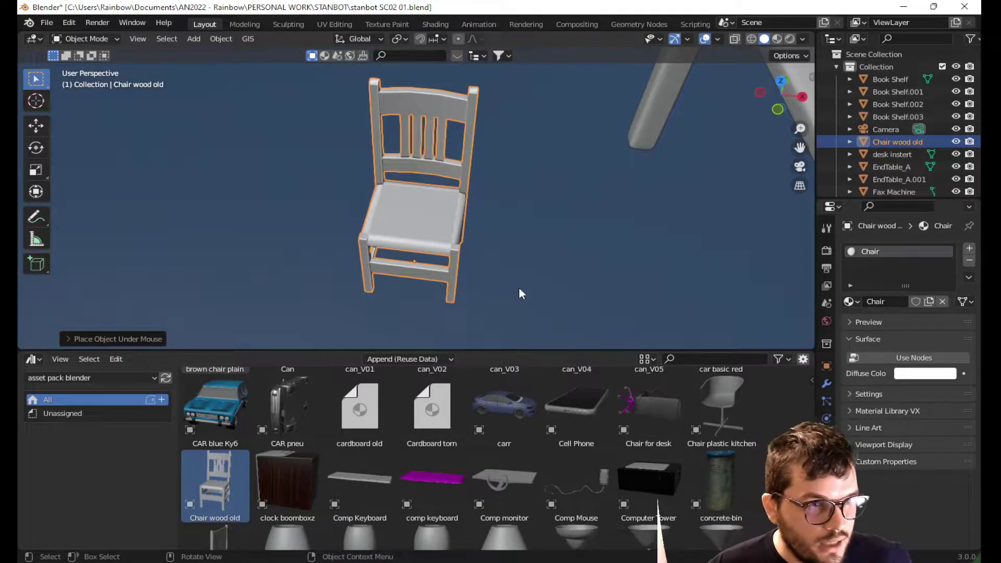
Step: Save stanbot SC02 01.blend and switch to Material Preview shading
scroll(514, 282, up, 3)
scroll(513, 281, down, 3)
key(ctrl+s)
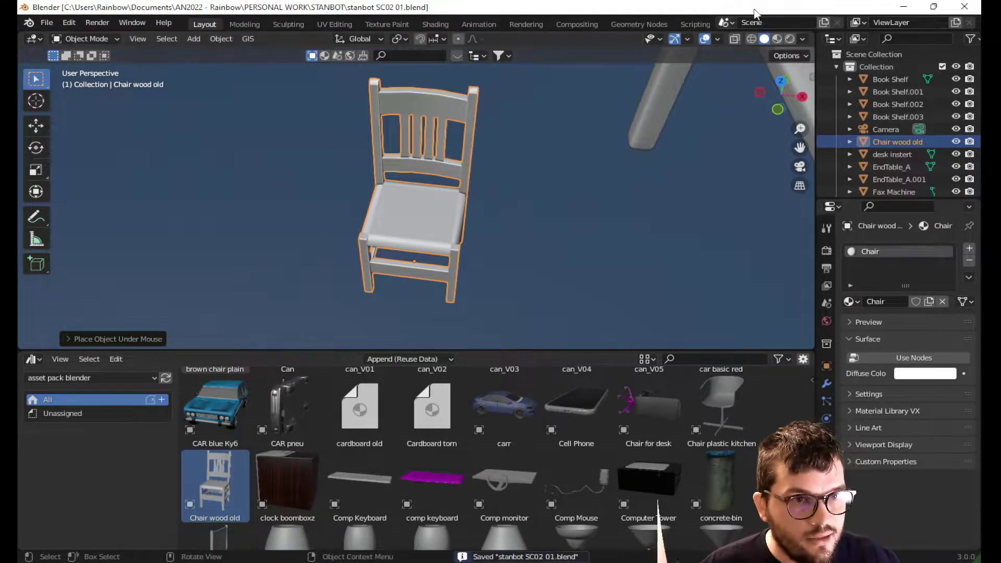
click(778, 40)
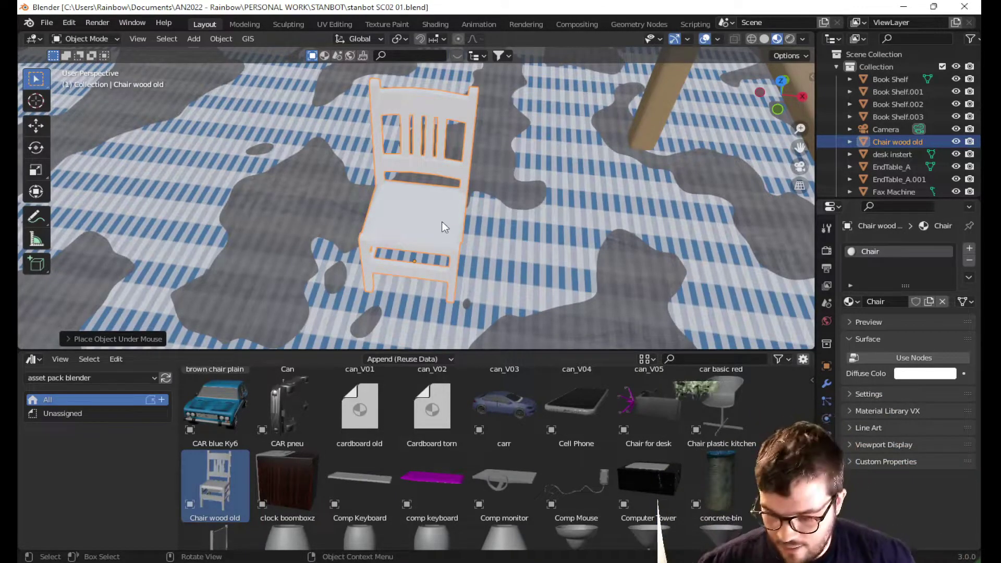
scroll(502, 178, down, 2)
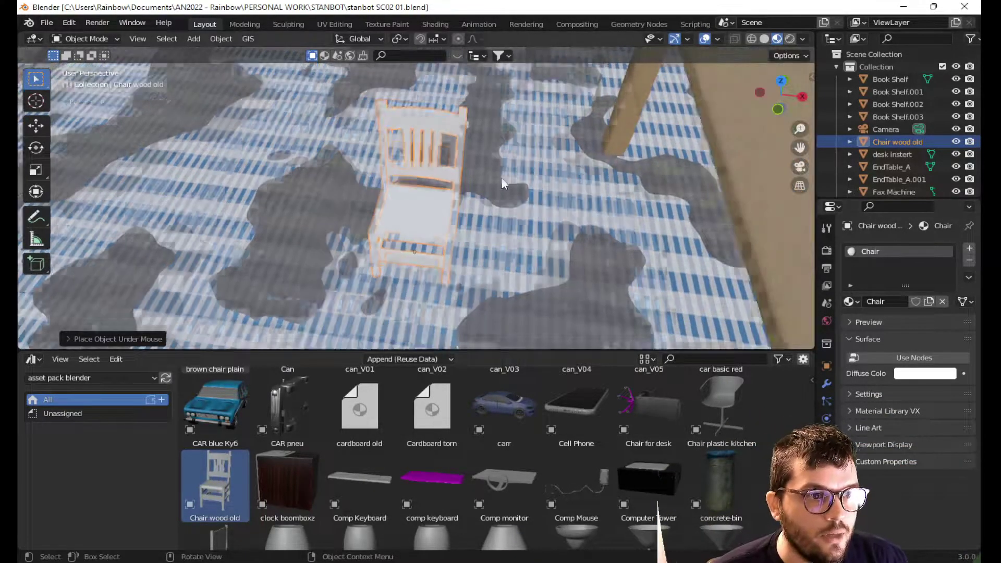
Step: Assign the Cardboard material to the wooden chair
scroll(503, 183, down, 2)
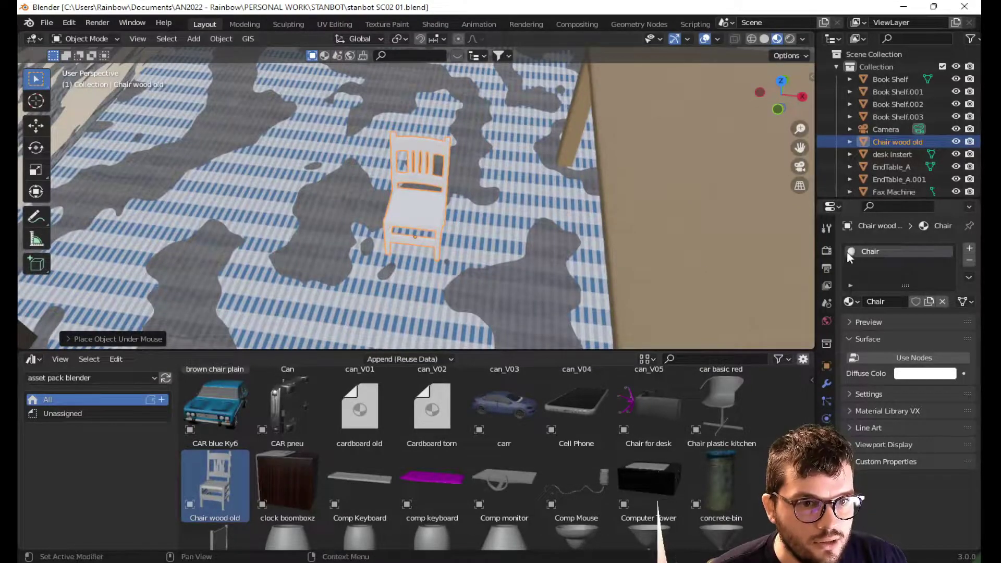
click(850, 302)
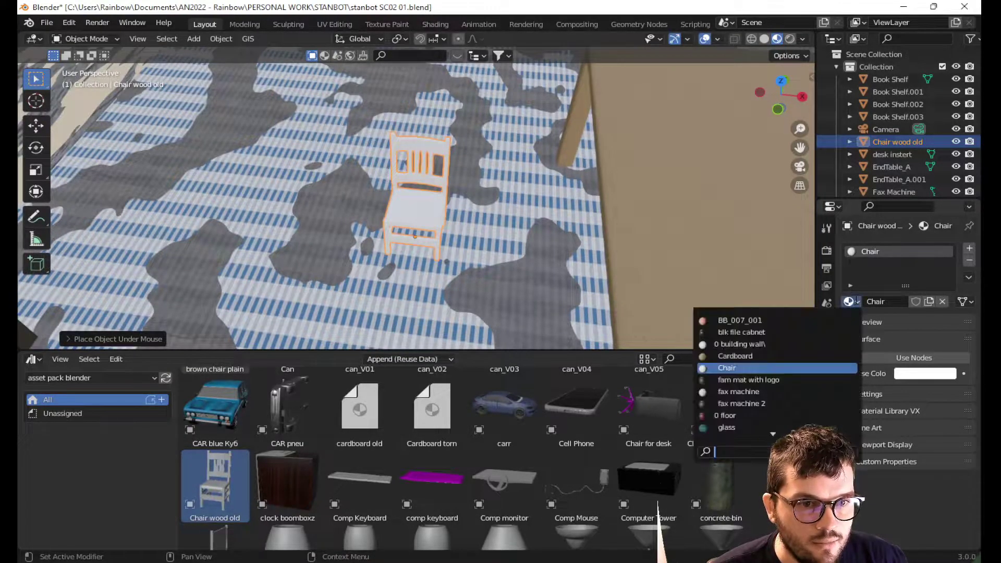
click(765, 356)
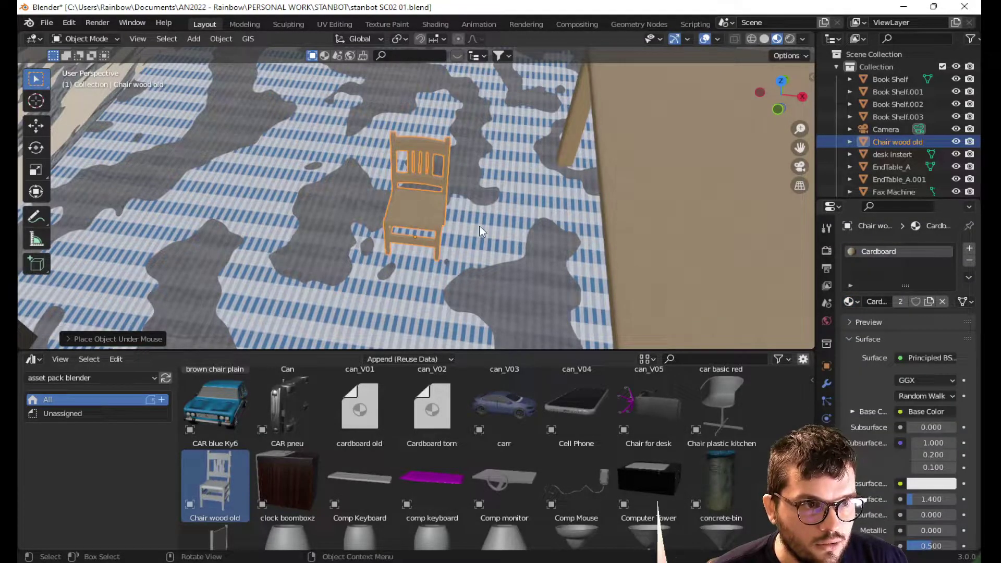
Step: Scale the chair's mesh up uniformly, about 1.17 times, in Edit Mode
middle_drag(479, 227, 486, 170)
key(Tab)
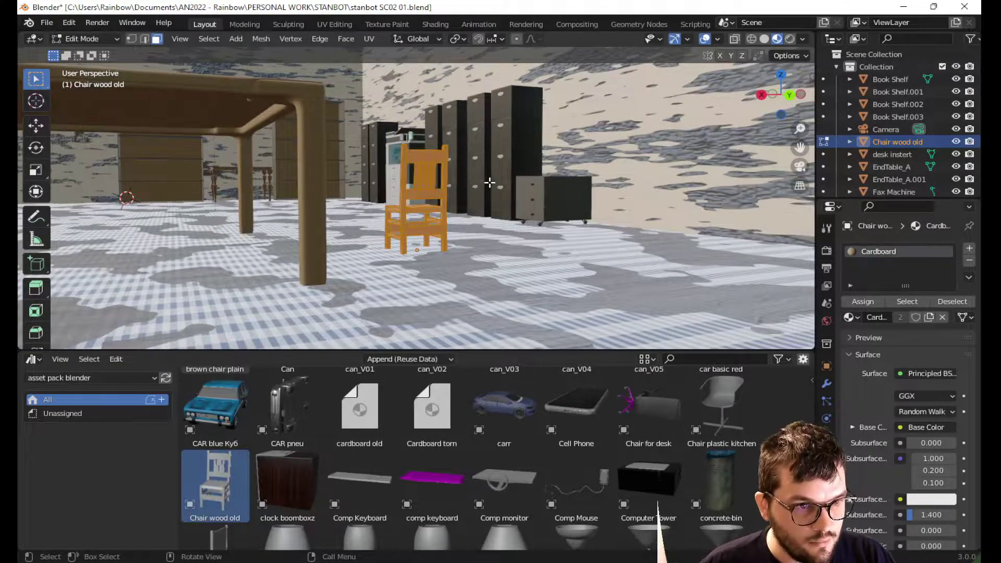
key(s)
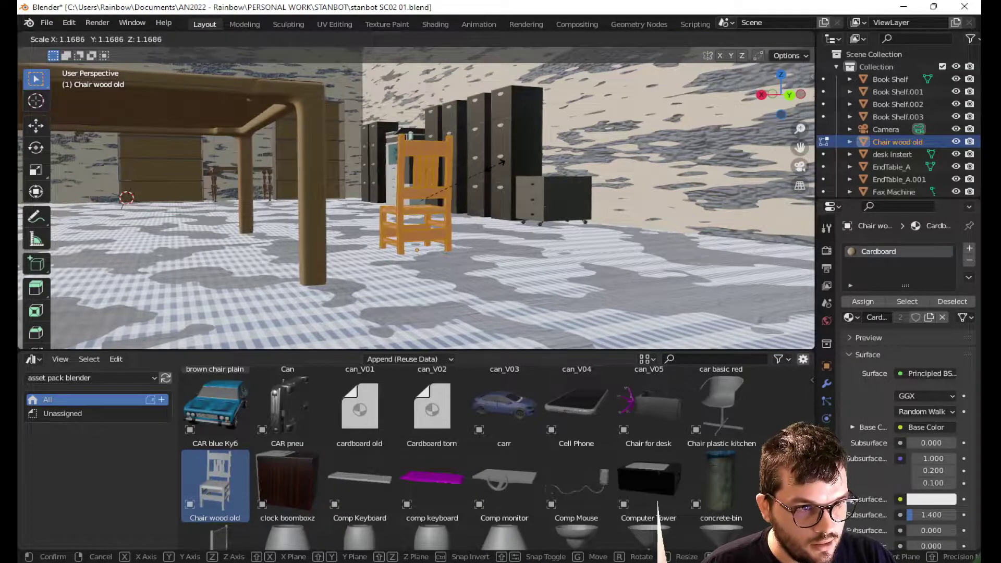
click(499, 161)
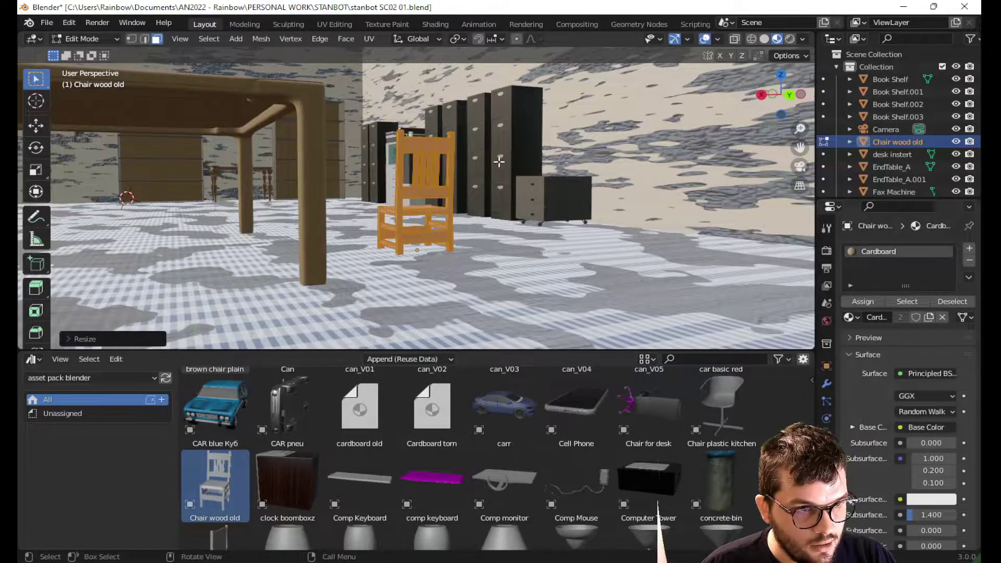
key(Tab)
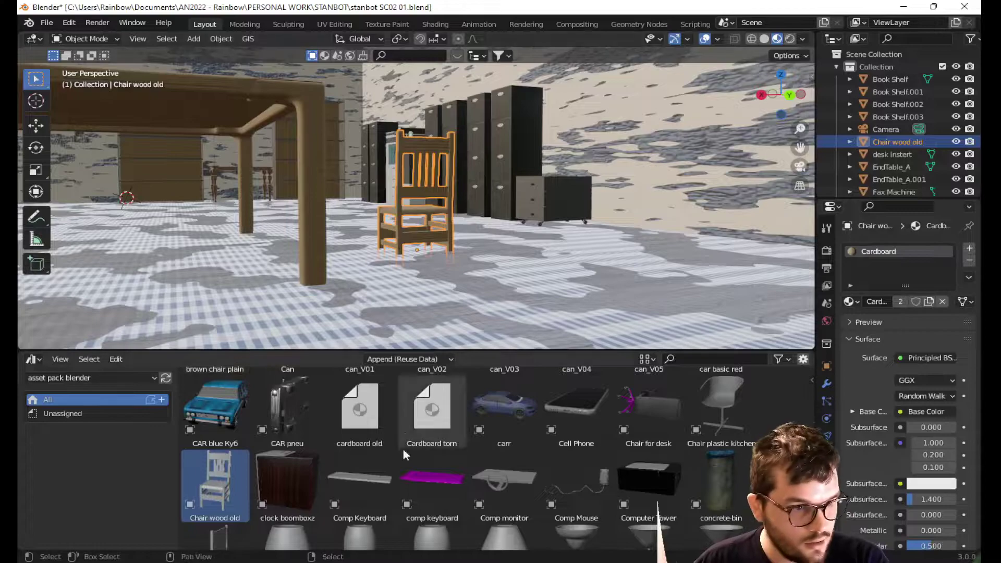
Step: Delete the Fax Machine, then undo to restore it
click(409, 174)
key(Delete)
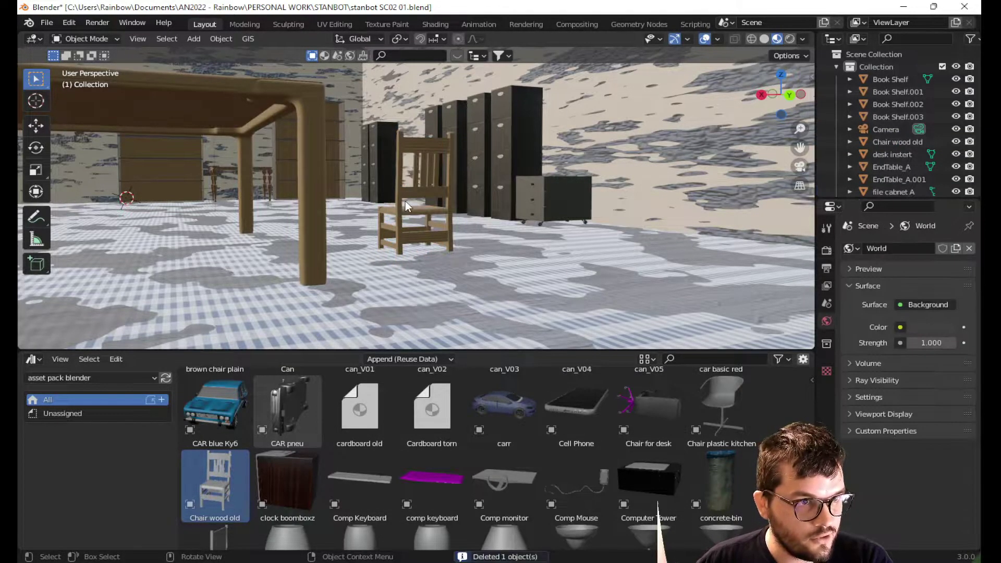
key(ctrl+z)
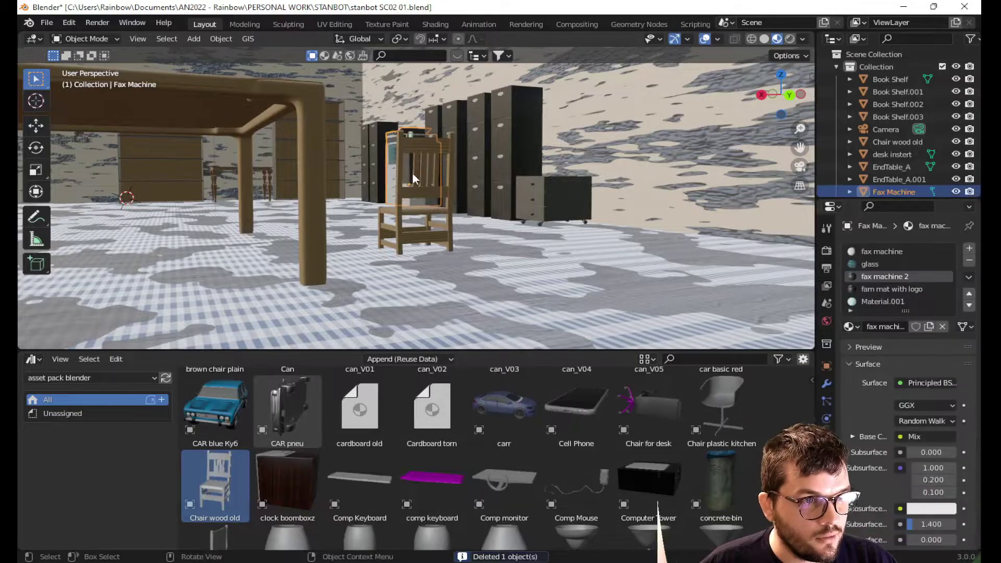
Step: Replace the wooden chair with a fresh 'Chair wood old' from the asset library
click(427, 162)
key(Delete)
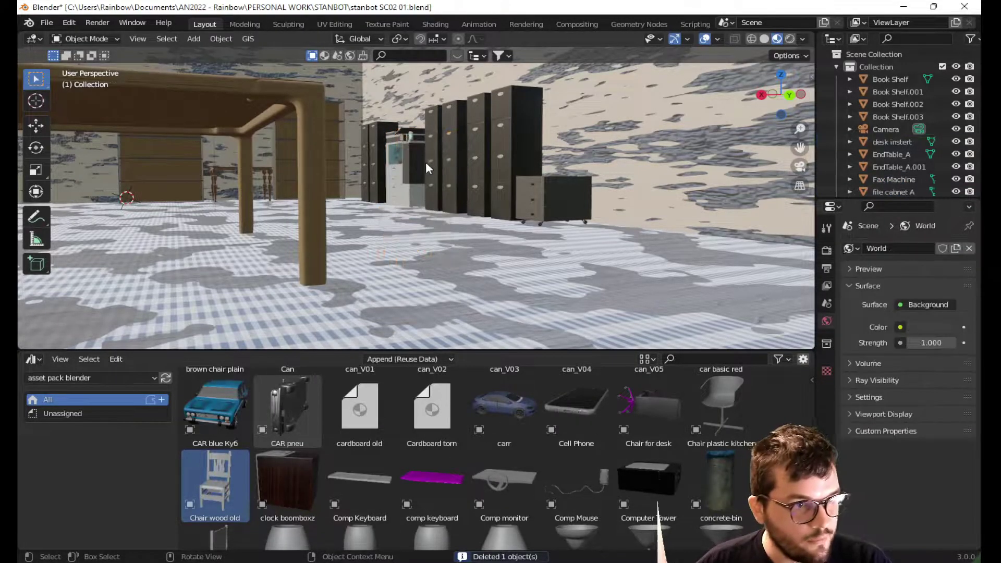
drag(217, 474, 426, 257)
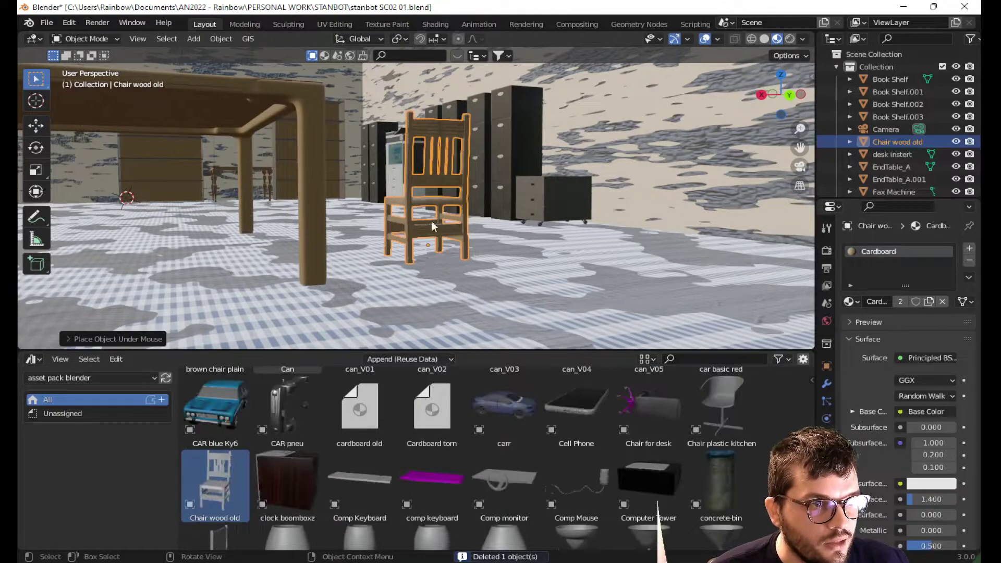
middle_drag(430, 214, 361, 229)
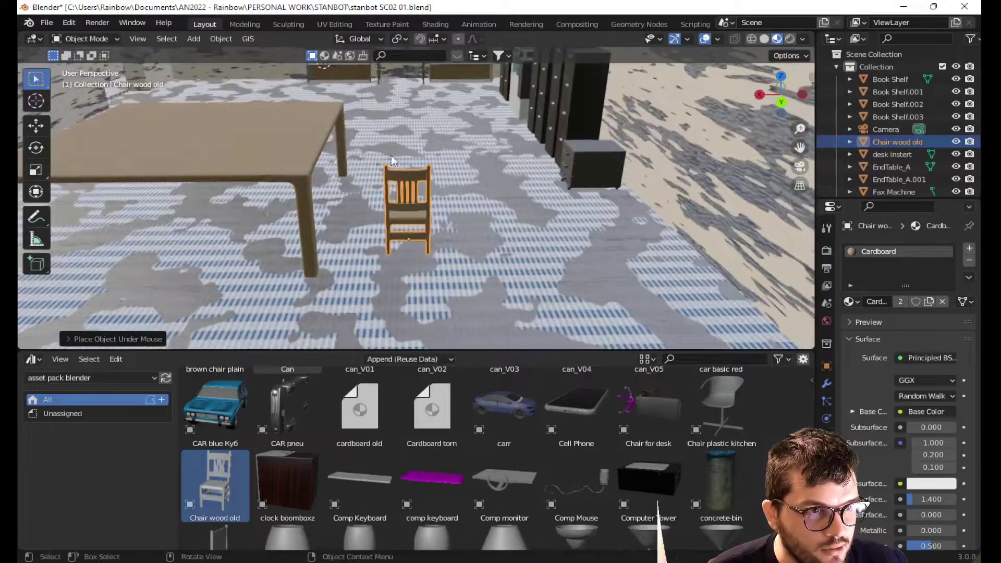
middle_drag(393, 154, 396, 181)
Step: Select the bookshelves, chair, light, kitchen table, file cabinets and desk insert in the Outliner
click(888, 78)
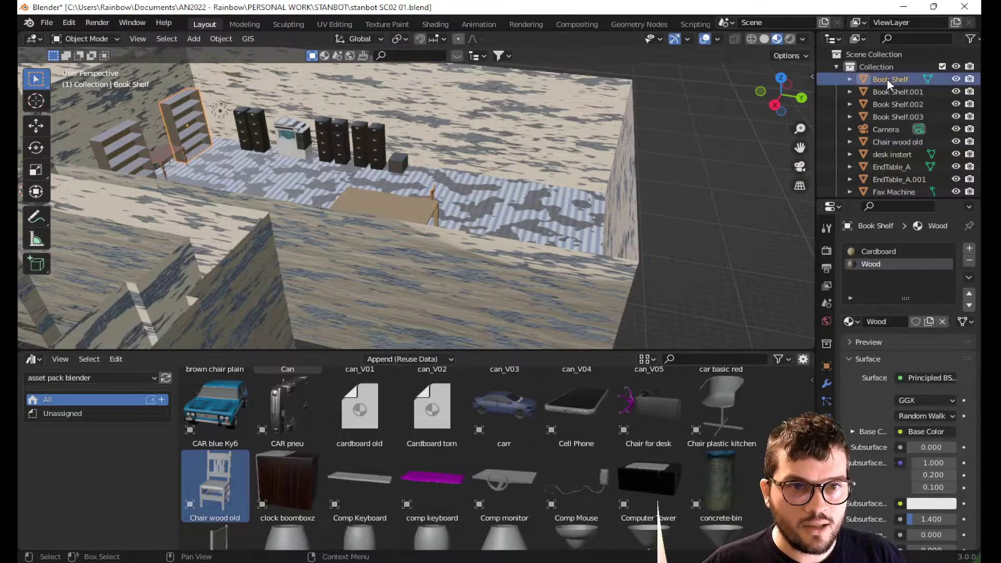
scroll(888, 104, down, 5)
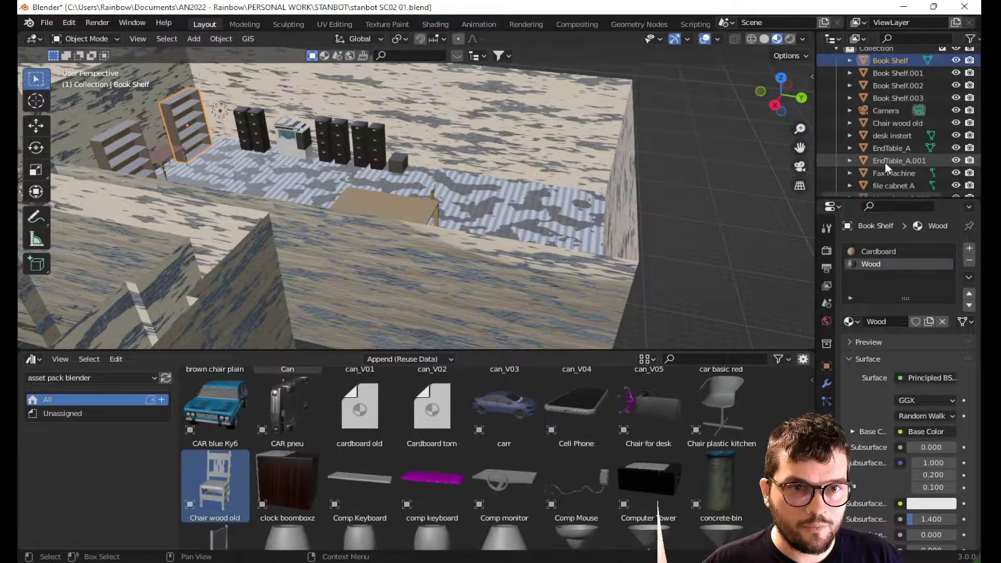
scroll(885, 162, up, 2)
drag(890, 90, 866, 175)
ctrl+click(876, 160)
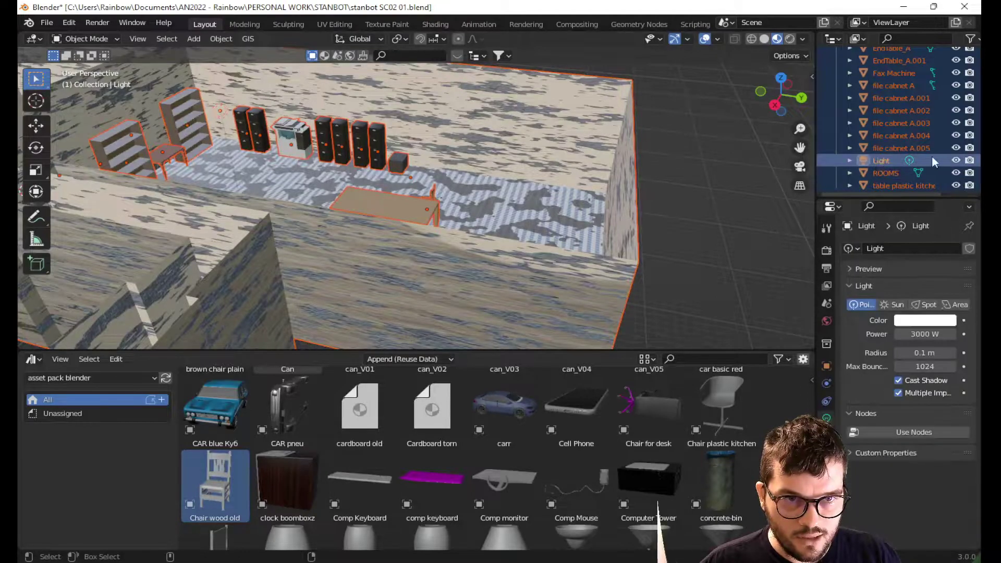
click(883, 184)
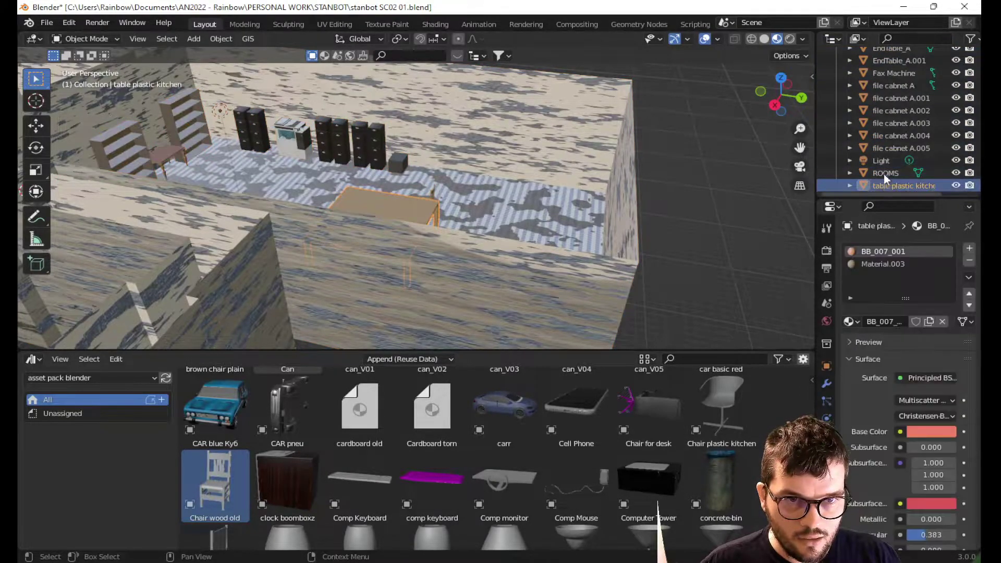
drag(883, 146, 890, 87)
scroll(890, 87, up, 3)
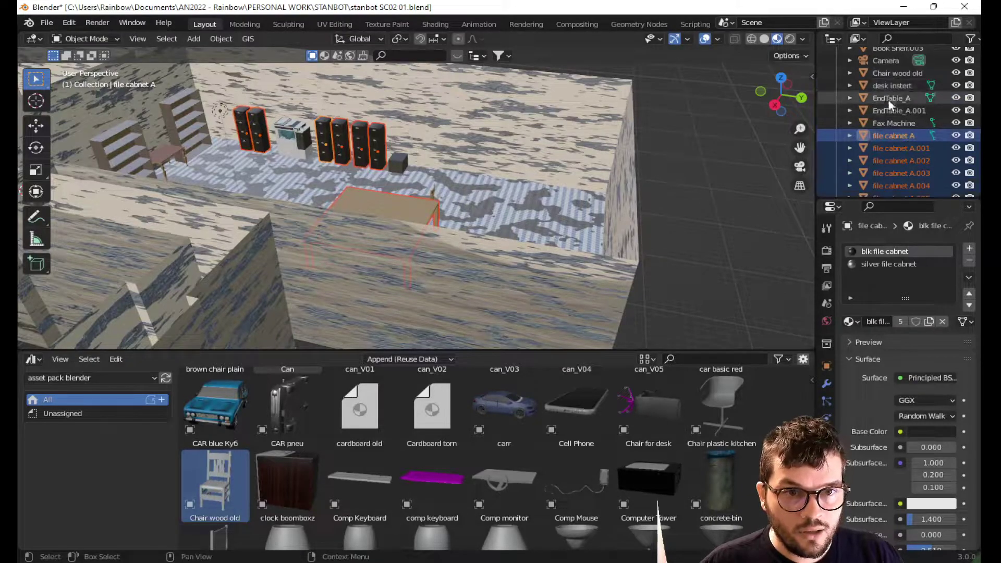
drag(891, 123, 891, 97)
scroll(891, 95, up, 4)
ctrl+click(891, 154)
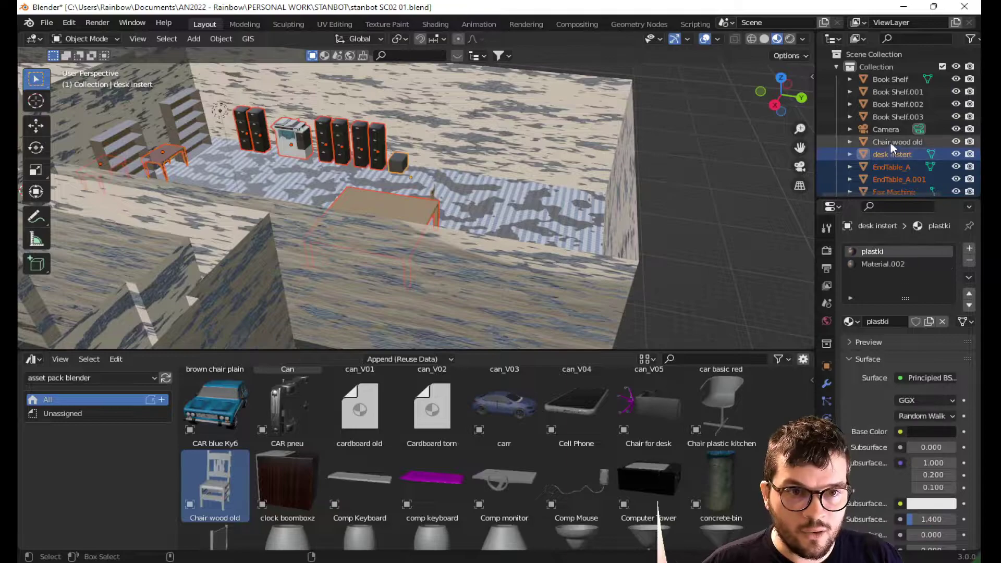
drag(893, 138, 885, 79)
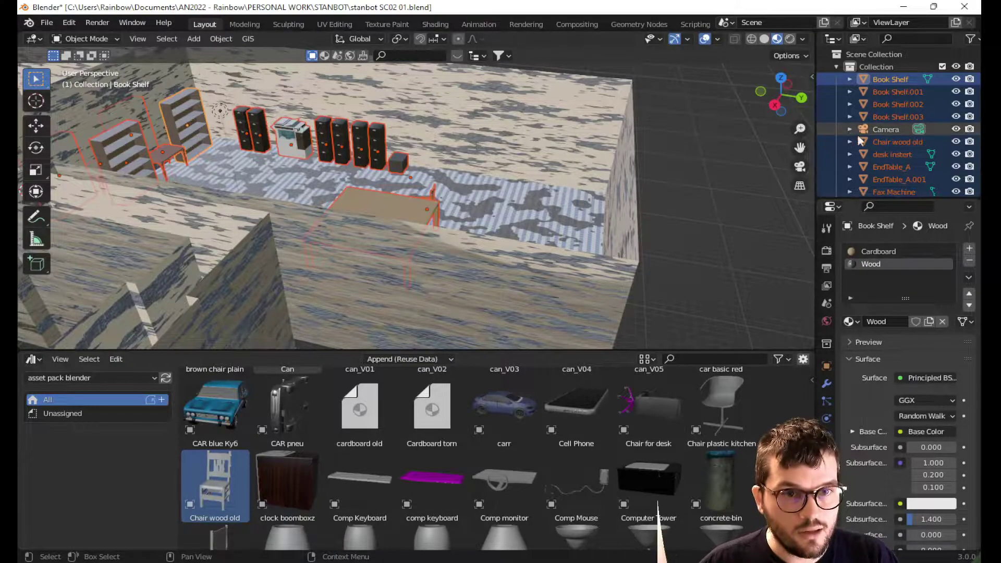
Step: Move the selected furniture into a new 'rOOM STUFF' collection and make it active
key(m)
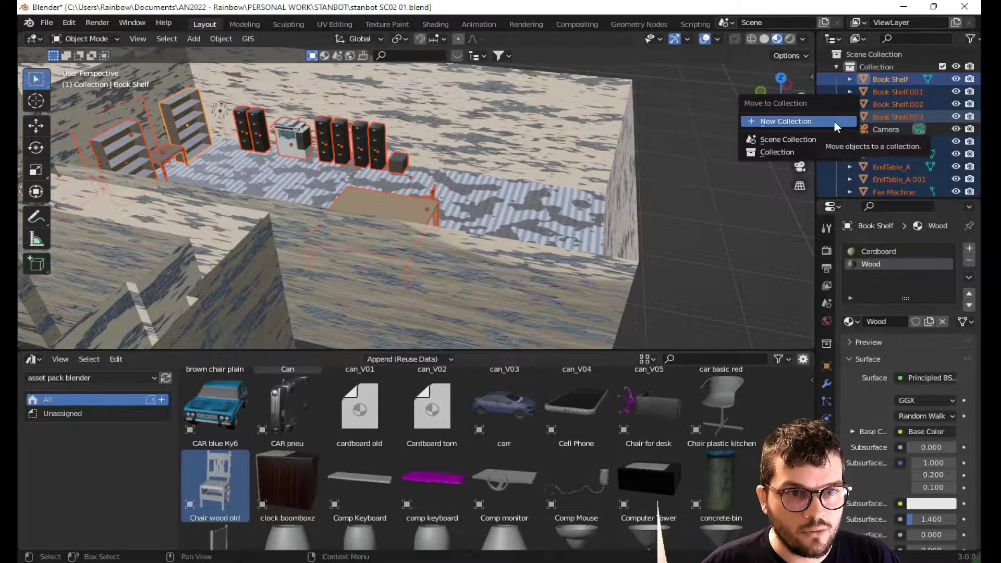
click(830, 121)
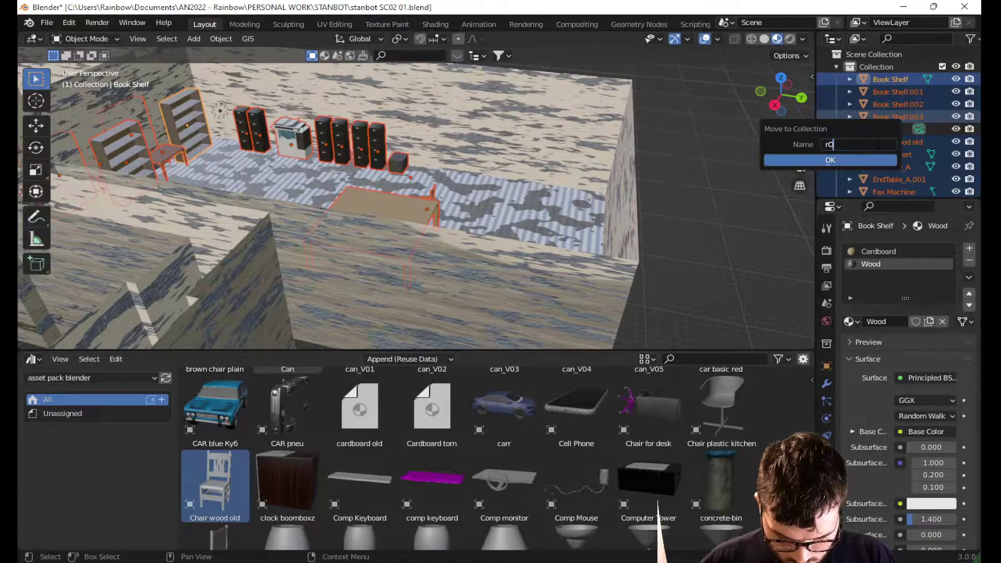
key(Return)
click(837, 159)
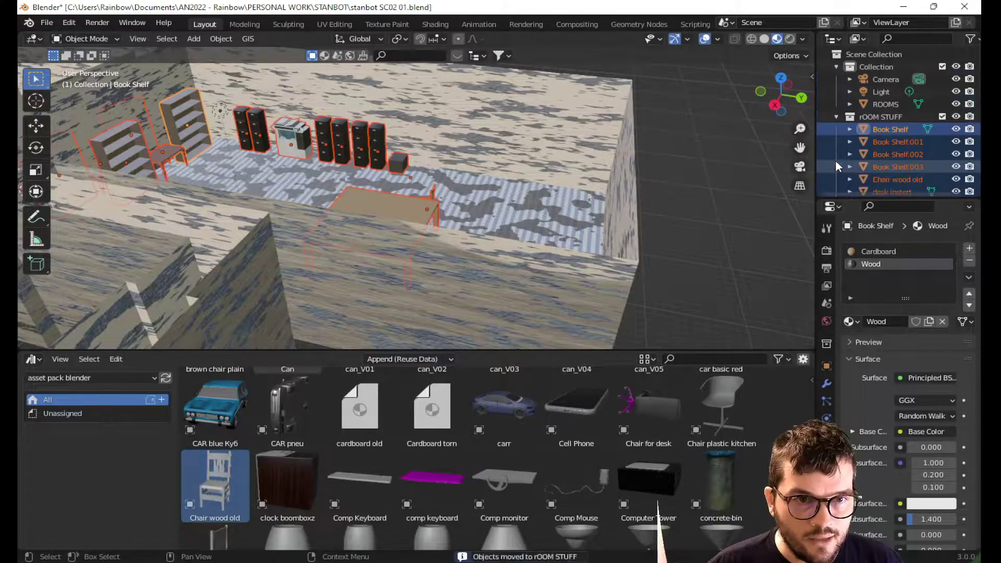
click(837, 117)
click(837, 117)
scroll(885, 144, down, 3)
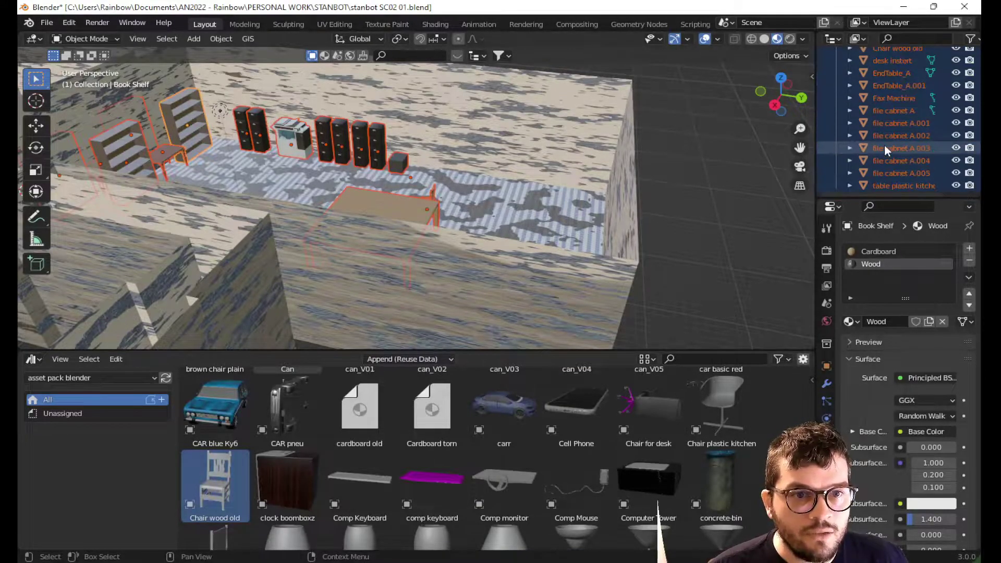
scroll(884, 147, up, 3)
click(885, 111)
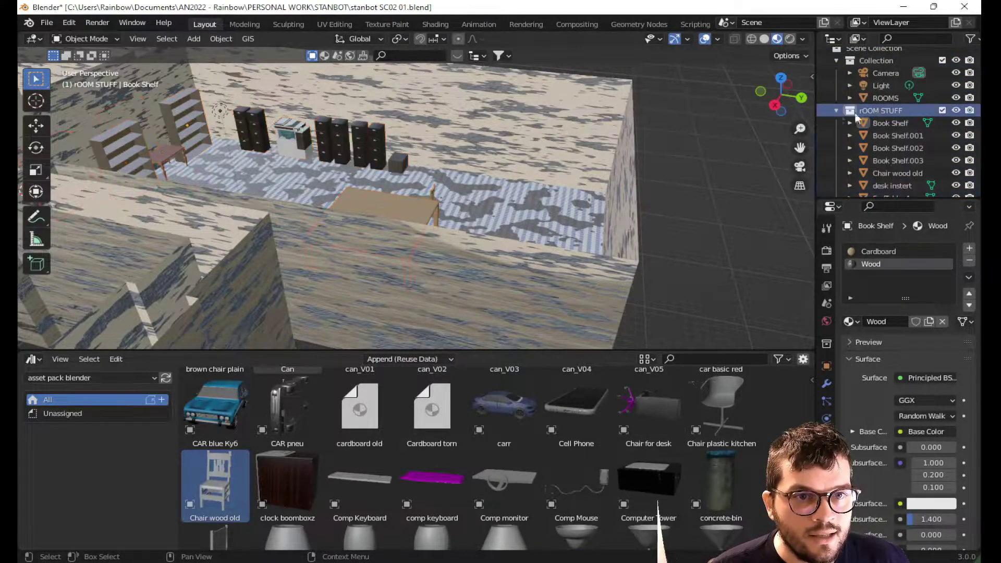
middle_drag(372, 180, 551, 164)
Step: Select the plastic kitchen table and save the blend file
scroll(408, 202, up, 4)
click(546, 182)
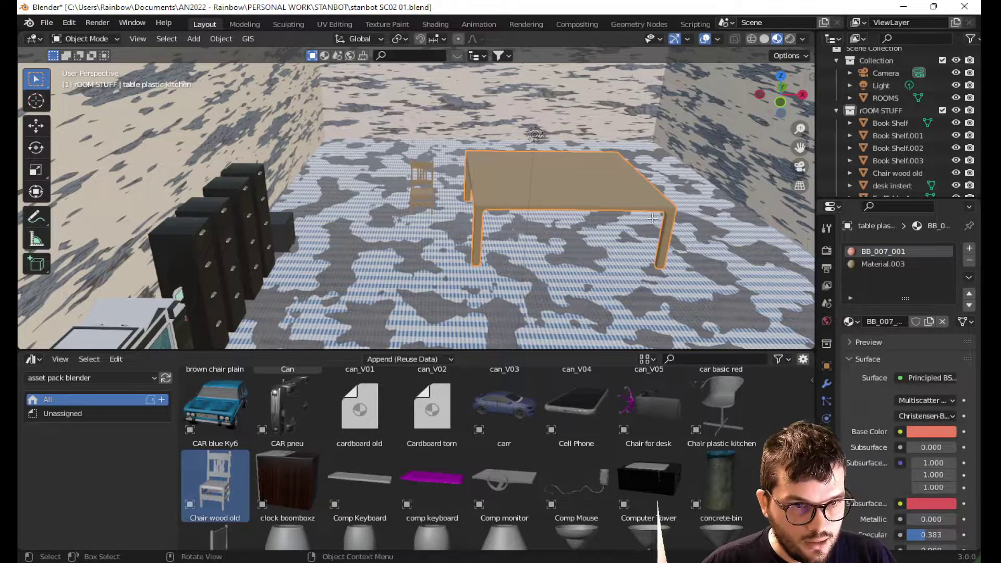
key(Tab)
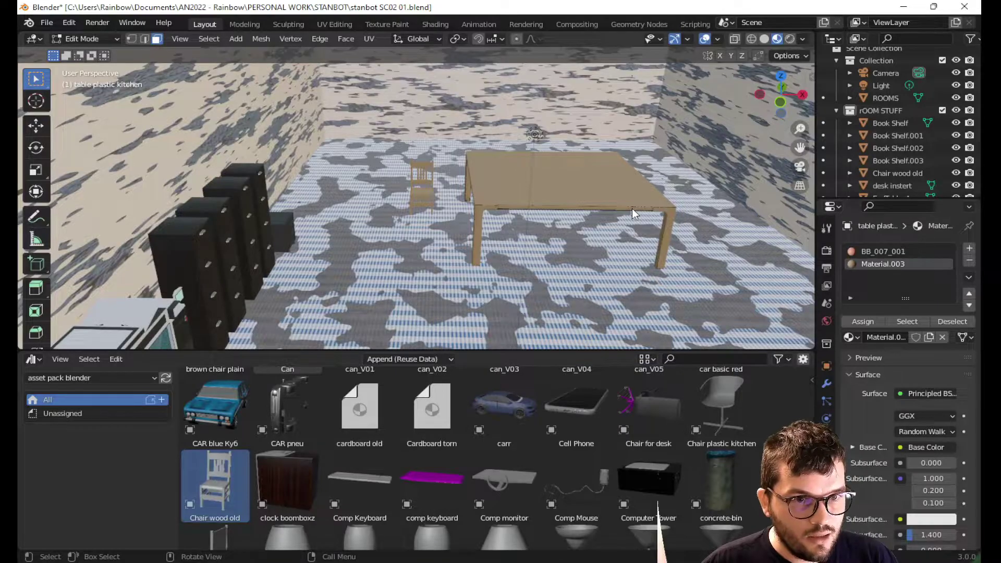
key(Tab)
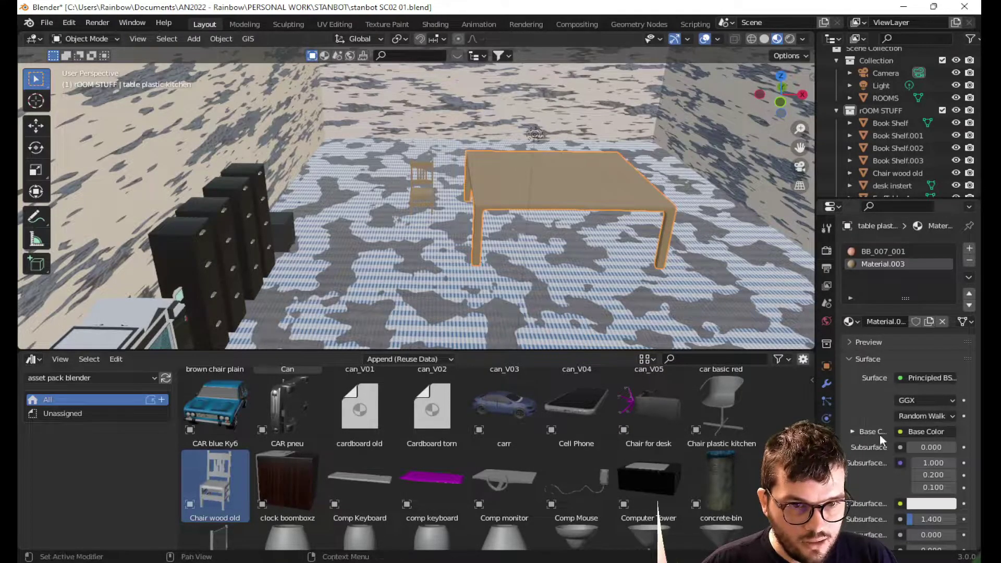
key(ctrl+s)
Step: Delete the table's Subdivision modifier, then apply its Mirror and Solidify modifiers
click(827, 384)
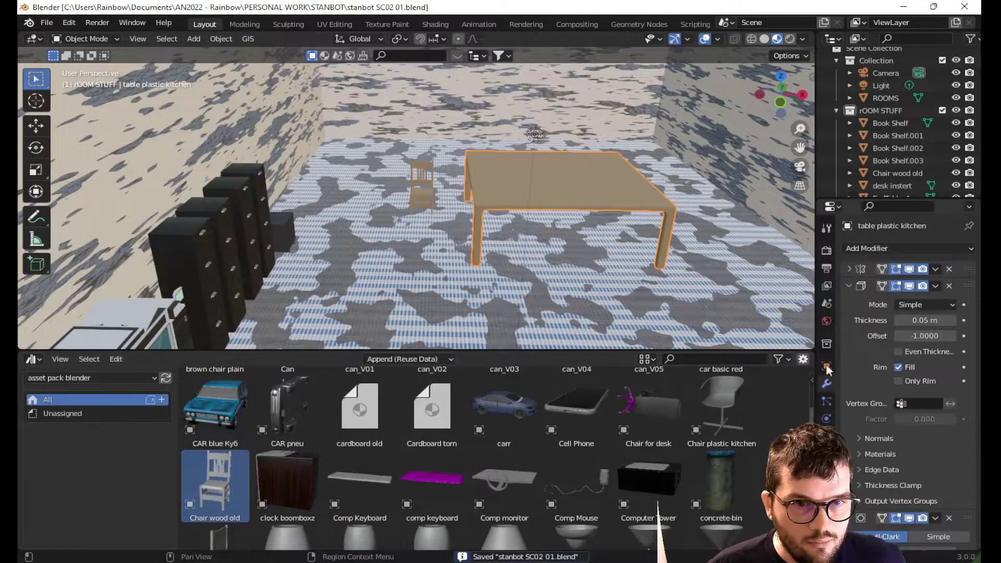
click(963, 269)
scroll(974, 372, down, 3)
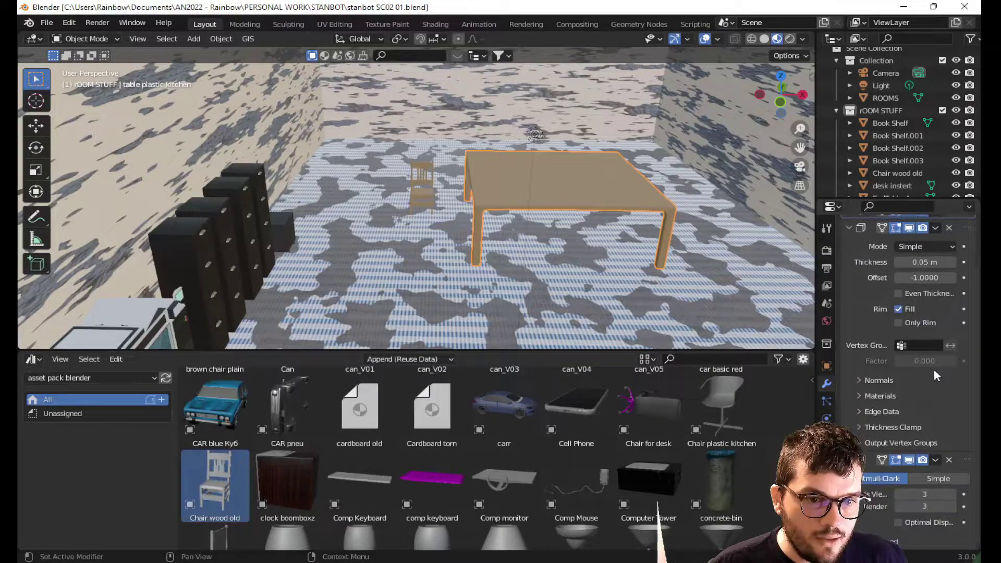
click(949, 456)
click(950, 457)
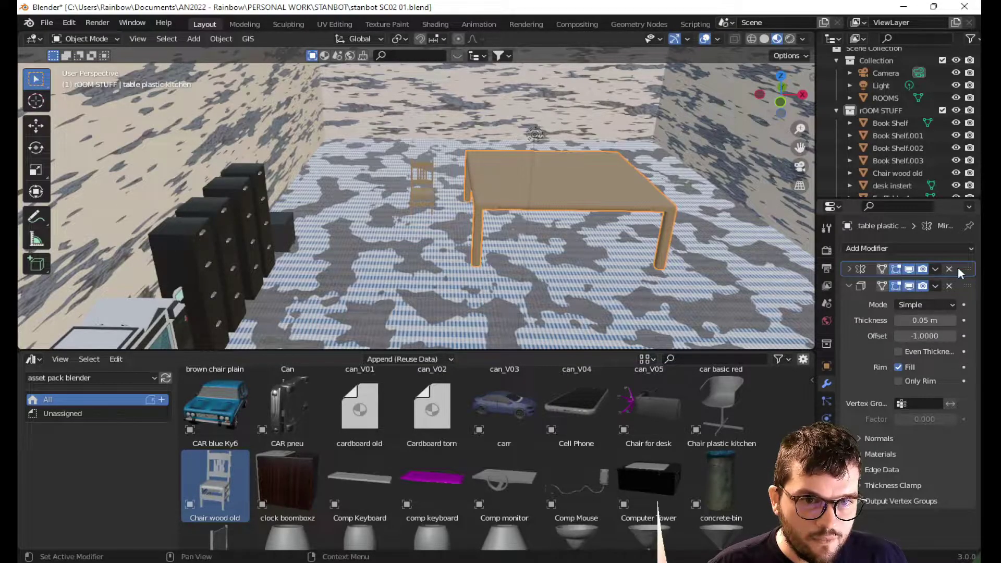
click(850, 268)
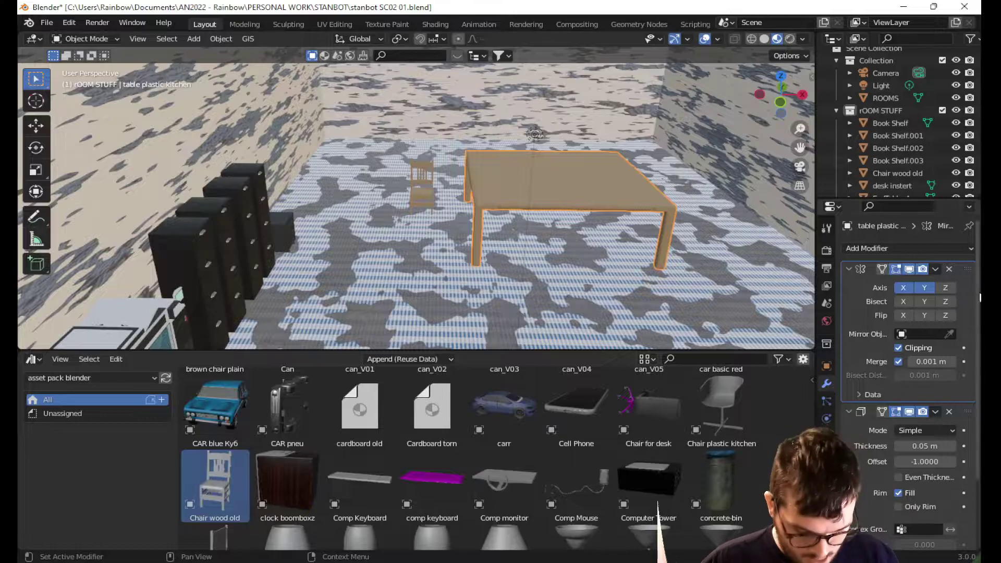
key(ctrl+a)
key(ctrl+a)
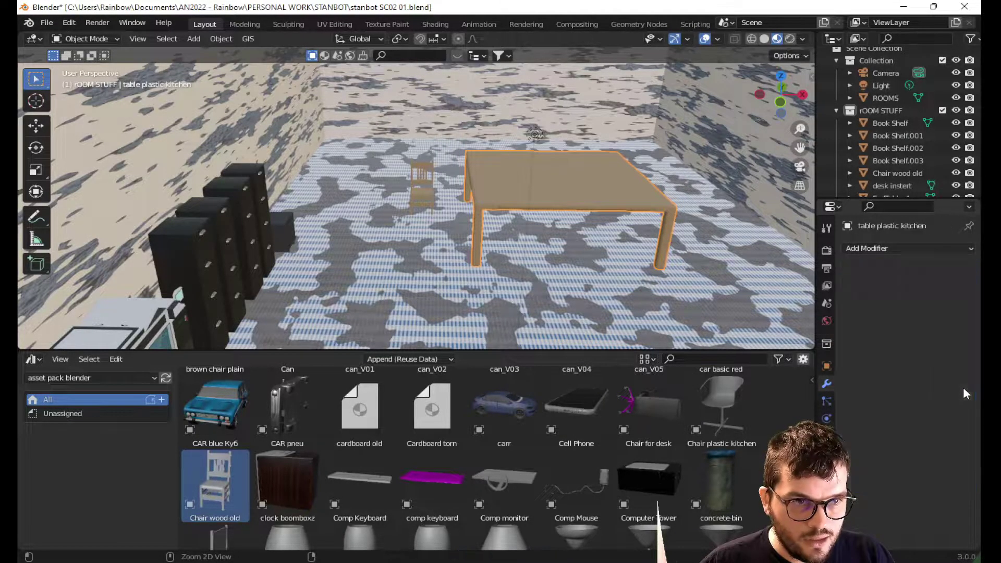
click(580, 204)
Step: Inspect the table's resulting mesh in Edit Mode from a closer view
key(Tab)
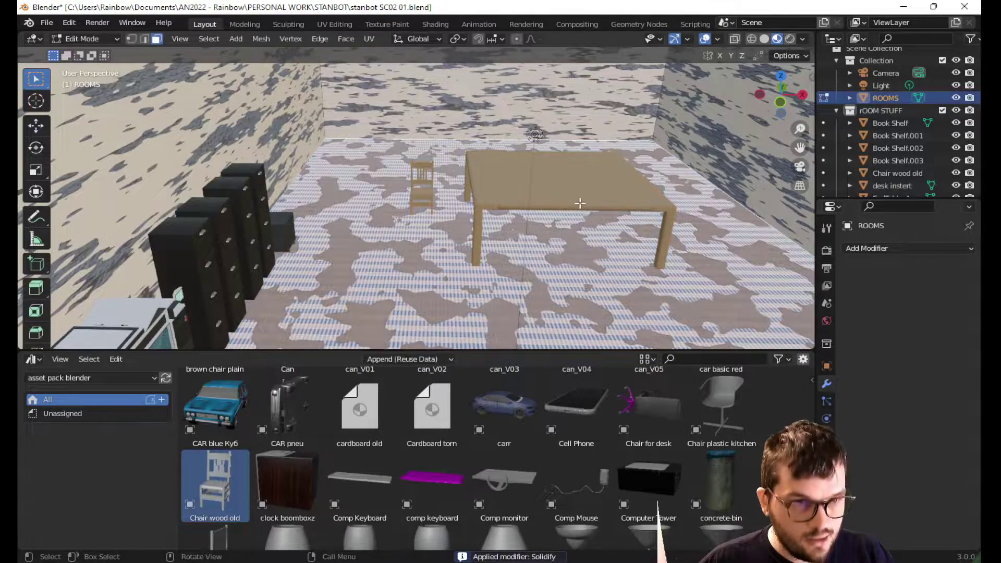
key(Tab)
click(583, 197)
key(Tab)
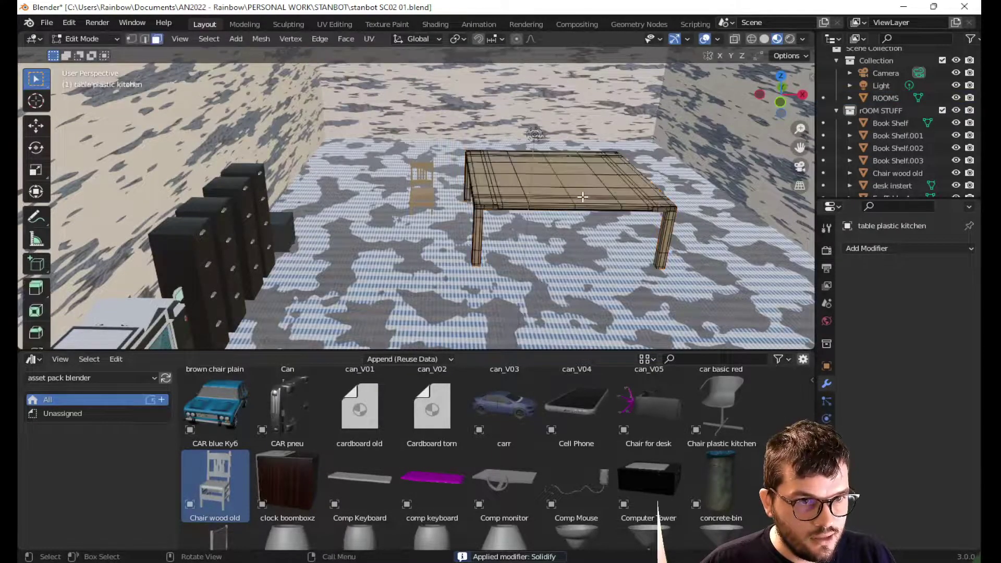
middle_drag(583, 196, 583, 192)
key(Tab)
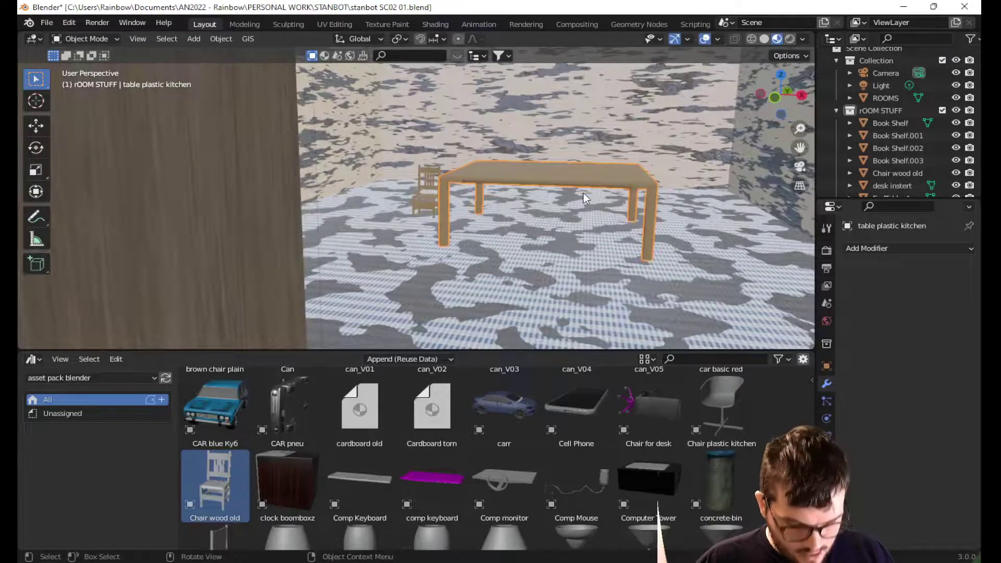
key(Tab)
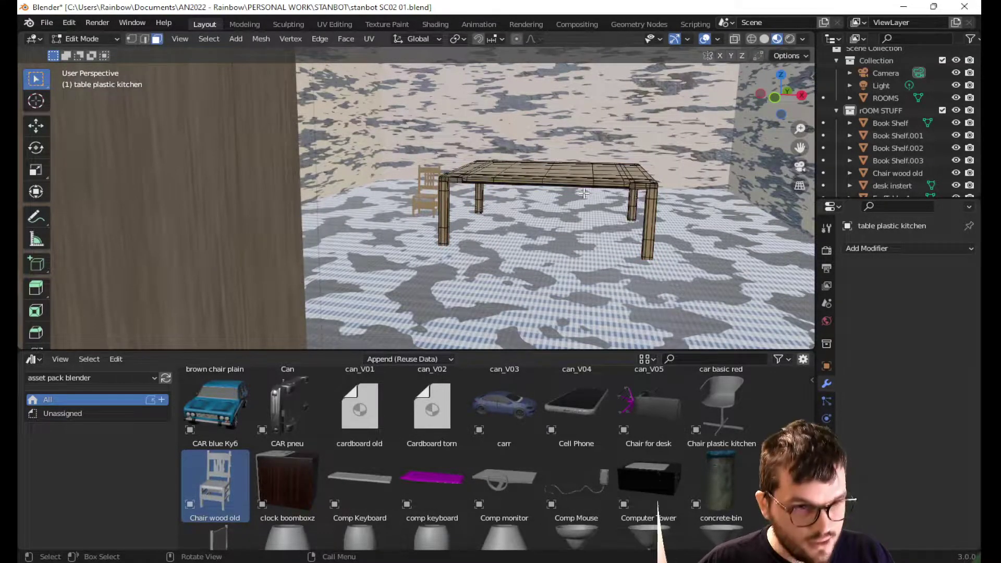
key(Tab)
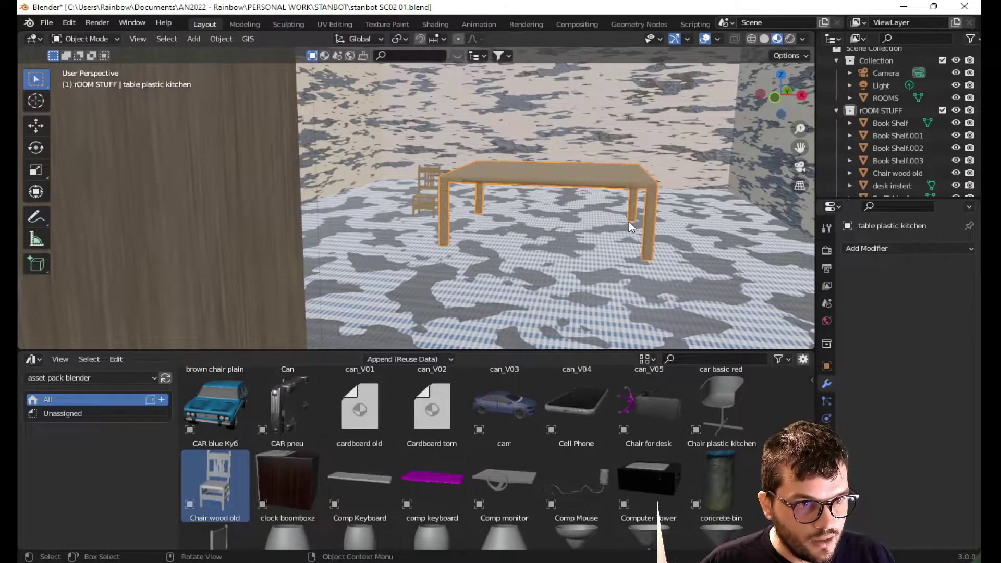
shift+middle_drag(629, 221, 540, 172)
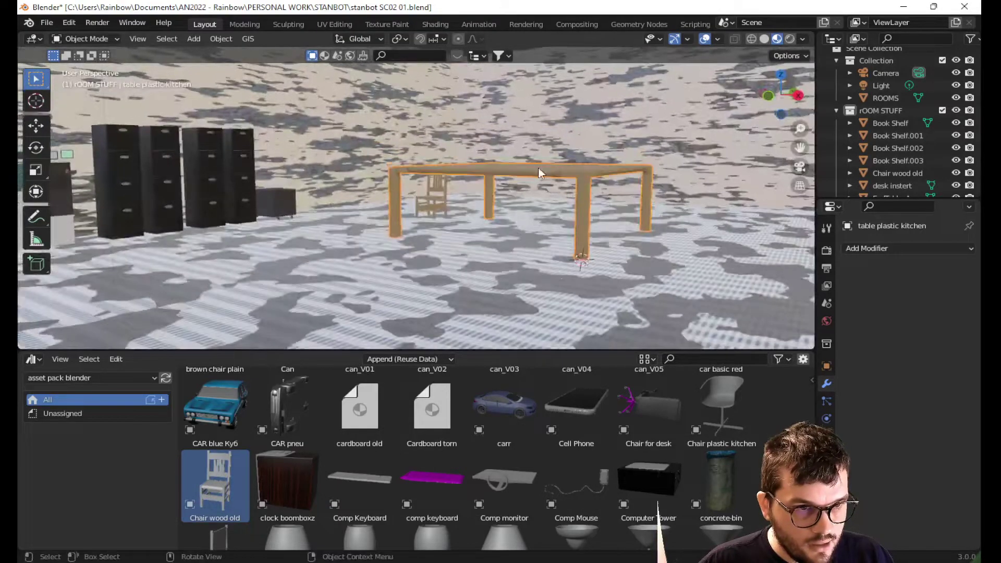
Step: Move the kitchen table's origin to the 3D cursor at the foot of a leg
click(221, 40)
mouse_move(236, 66)
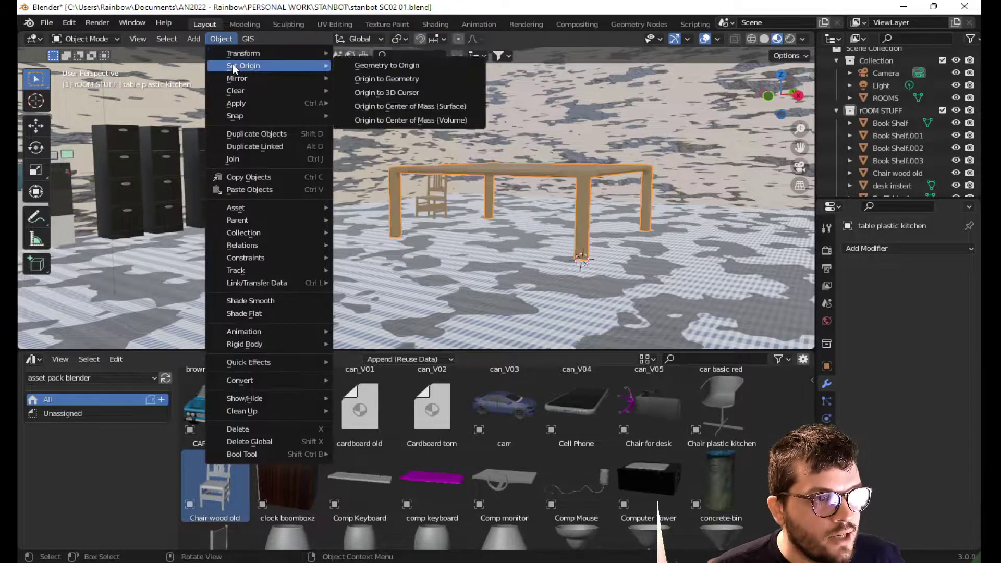
click(402, 93)
click(534, 170)
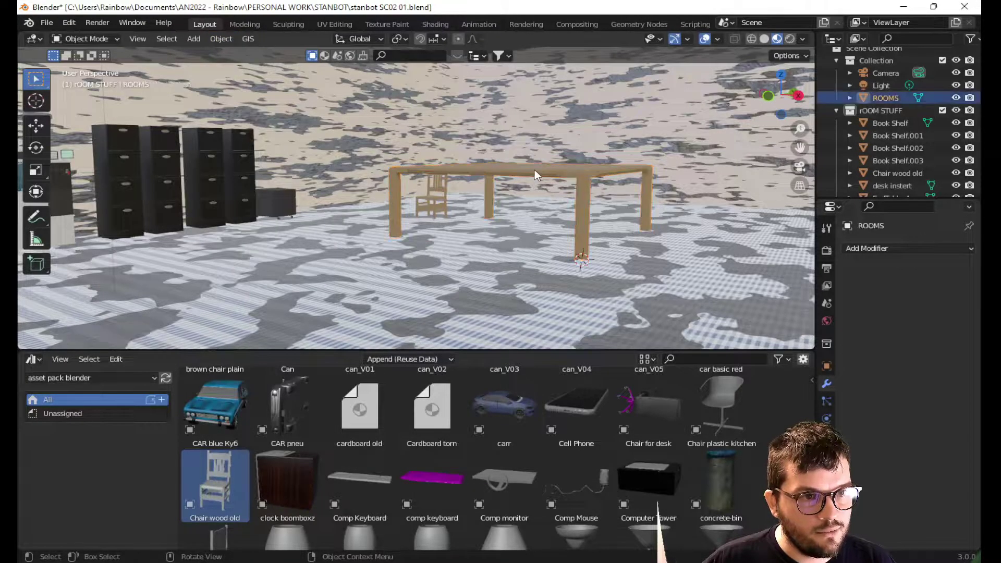
middle_drag(534, 170, 565, 193)
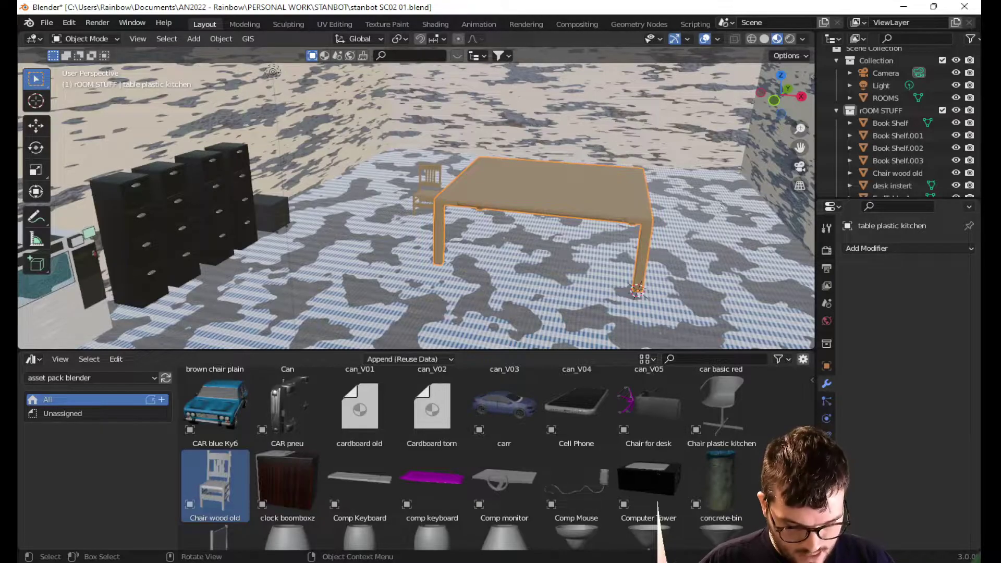
Step: Scale the table to about 0.8 of its height and shift it along Y
key(s)
key(z)
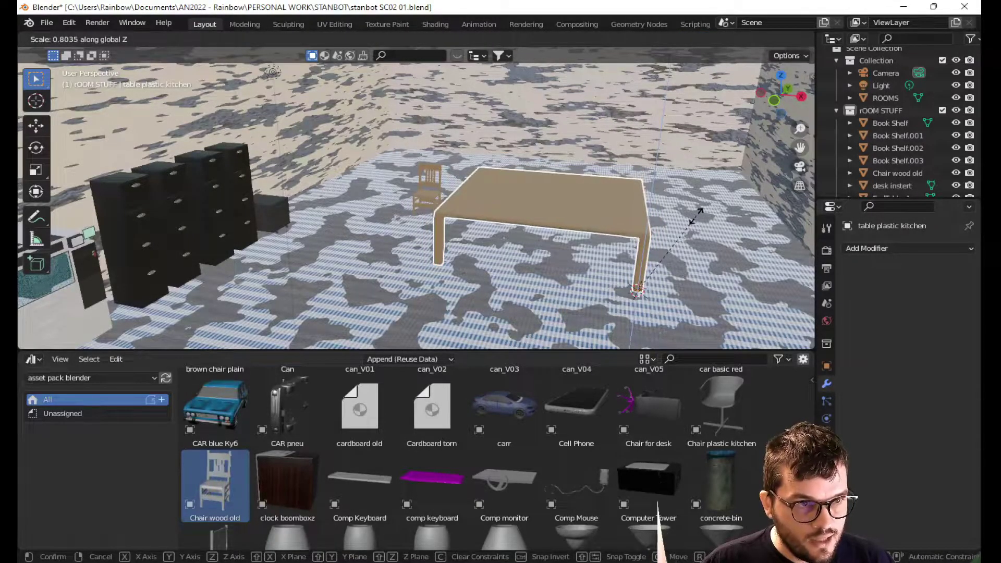
click(690, 218)
middle_drag(690, 218, 577, 252)
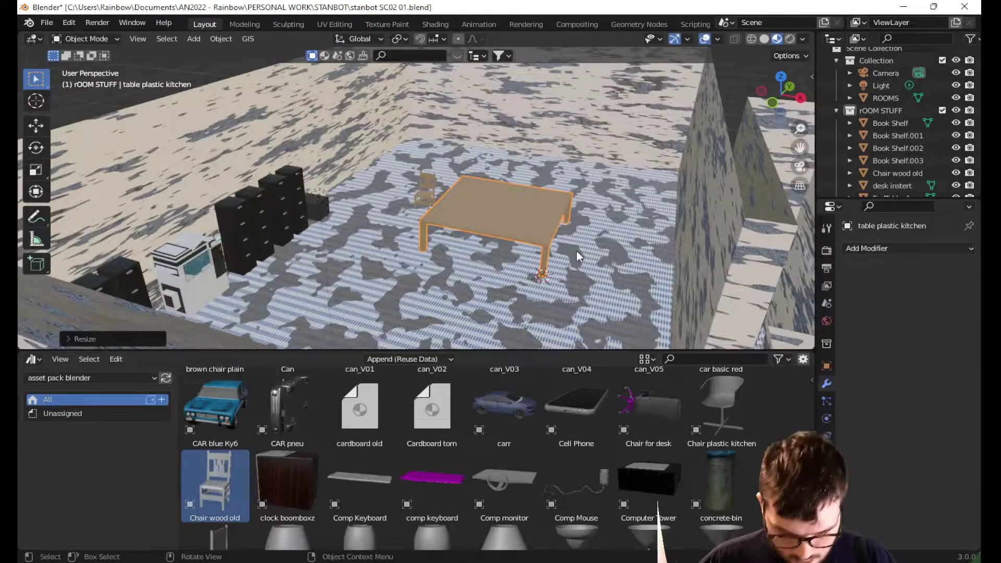
key(g)
key(y)
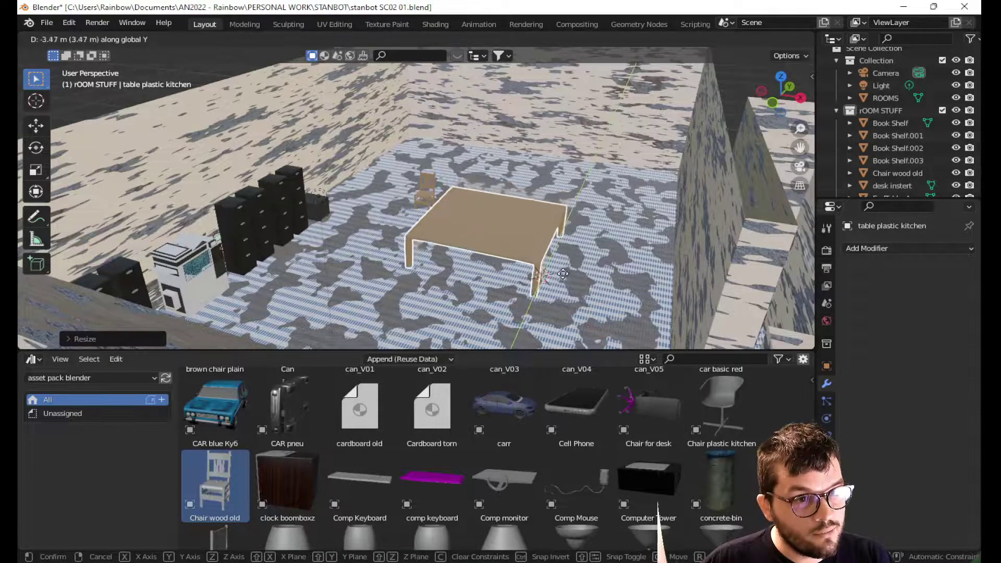
click(563, 274)
Step: Stretch the table about 1.87 times along Y and reposition it along Y
key(s)
key(y)
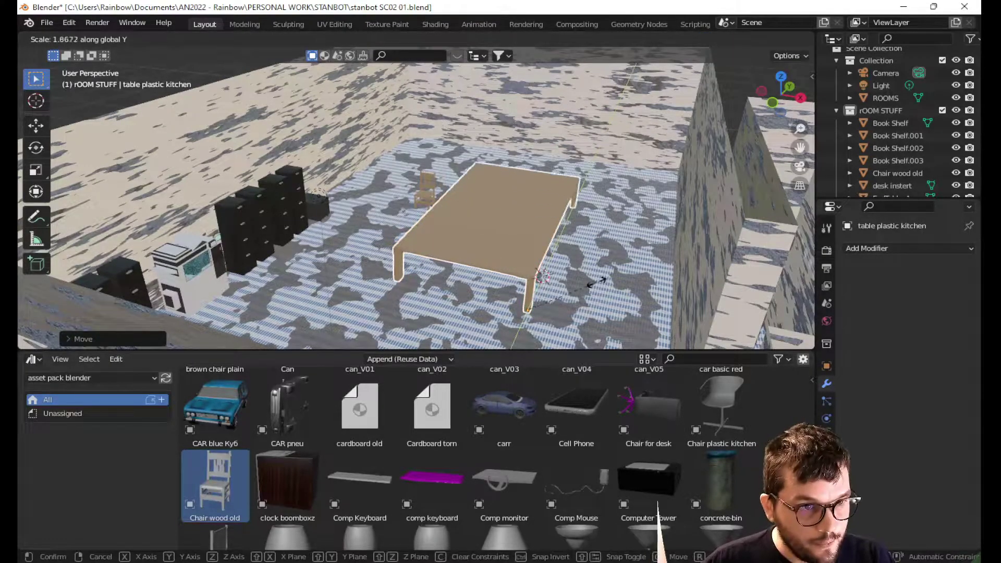
click(611, 281)
key(g)
key(y)
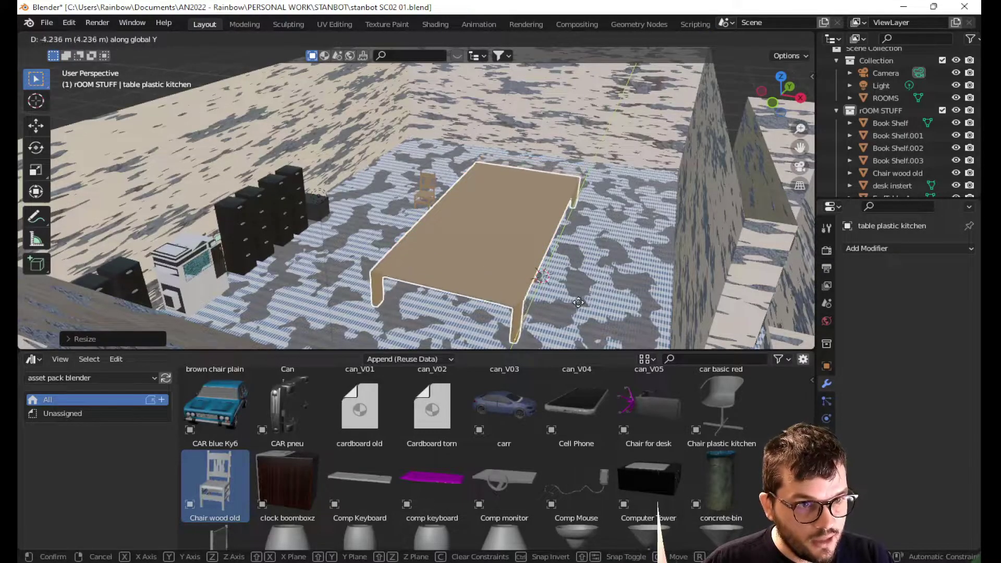
click(587, 304)
middle_drag(590, 304, 594, 178)
click(418, 192)
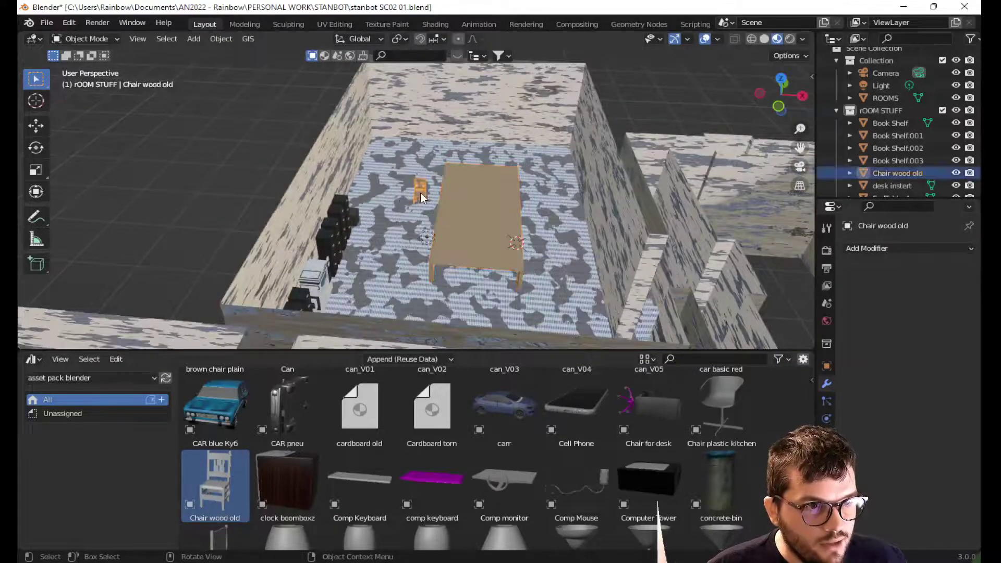
middle_drag(474, 211, 418, 218)
Step: Rotate the old wooden chair about 59° around the Z axis
scroll(532, 230, up, 4)
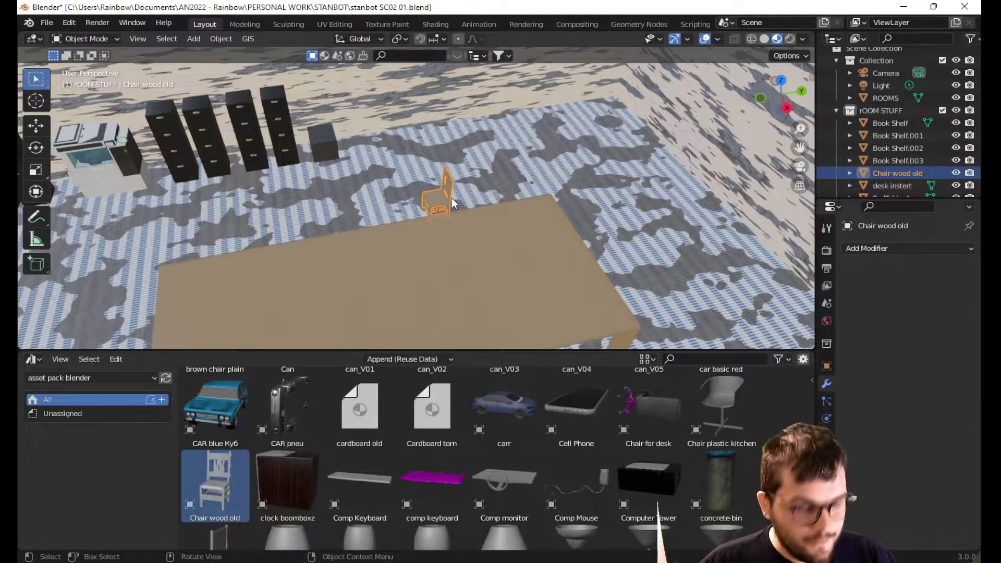
key(r)
key(z)
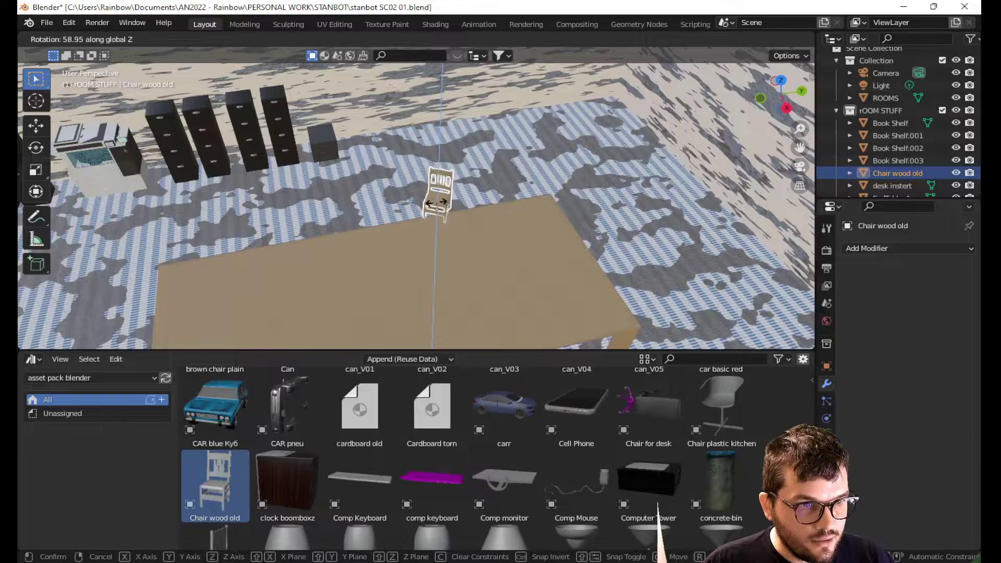
click(438, 207)
middle_drag(464, 214, 603, 189)
Step: Zoom in close on the chair and bring up its Object Context Menu
scroll(537, 199, up, 5)
scroll(535, 204, up, 3)
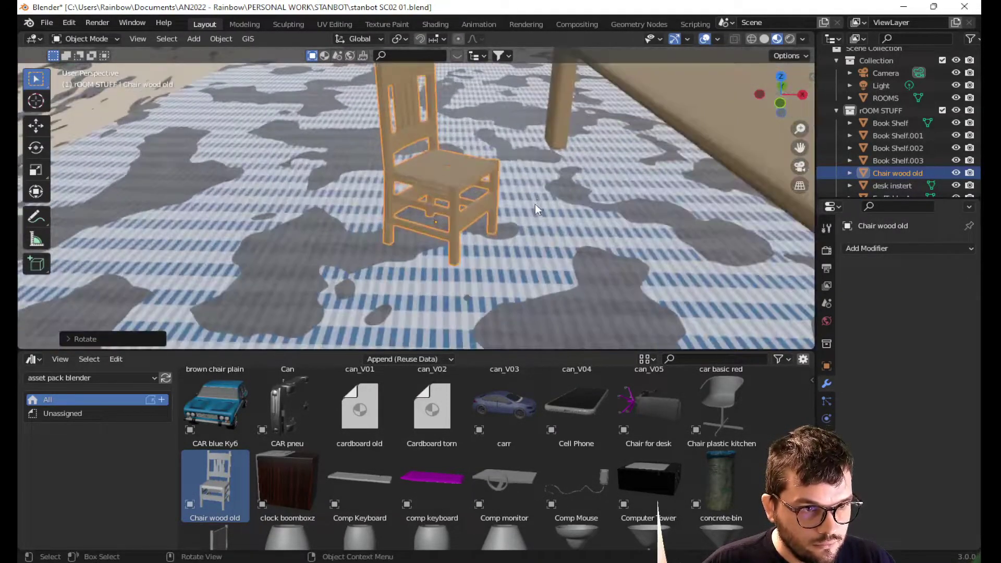
middle_drag(535, 204, 463, 268)
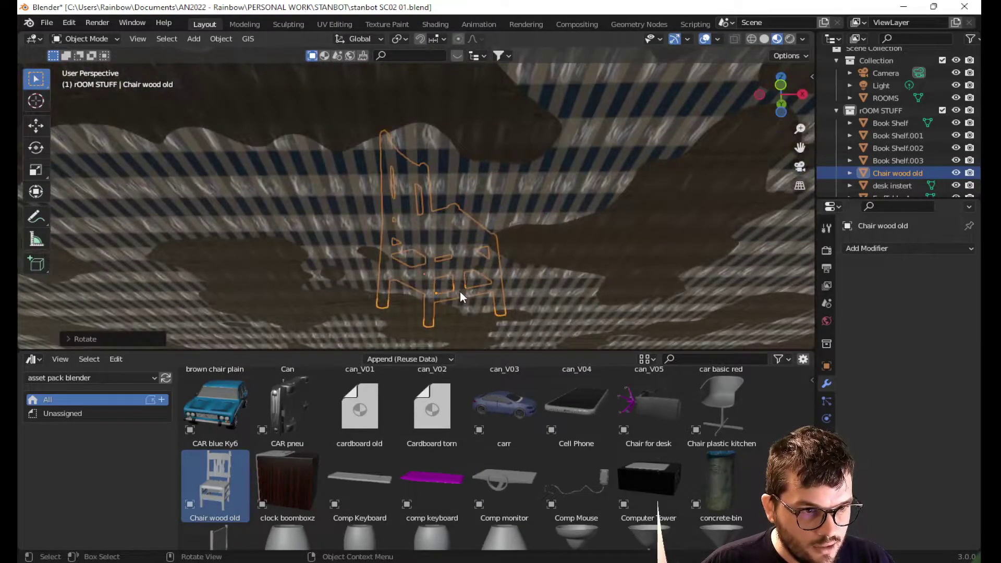
right_click(460, 292)
key(Escape)
right_click(456, 292)
middle_drag(521, 129, 469, 297)
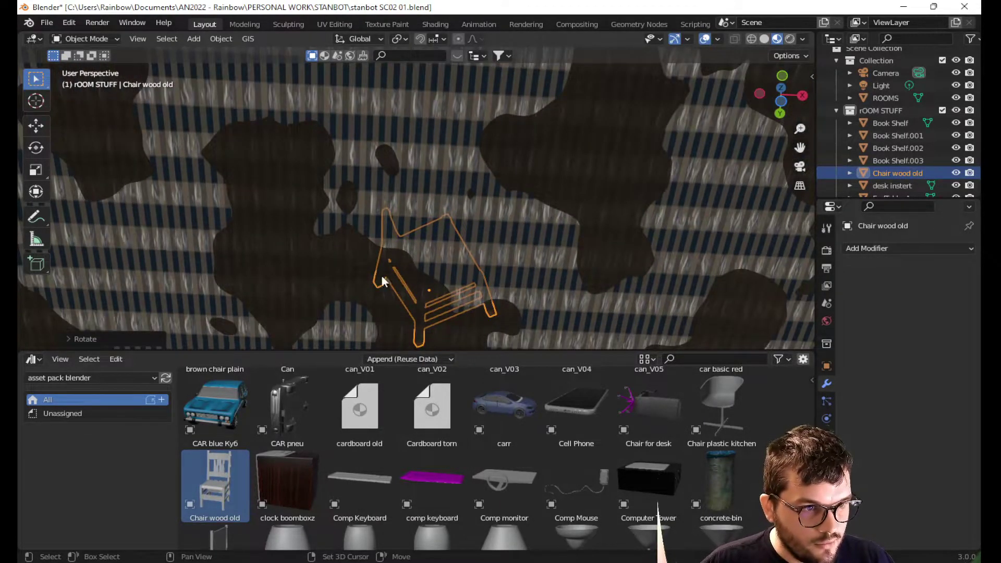
middle_drag(379, 284, 355, 112)
Step: Set the old chair's origin to the 3D cursor at its base
right_click(387, 202)
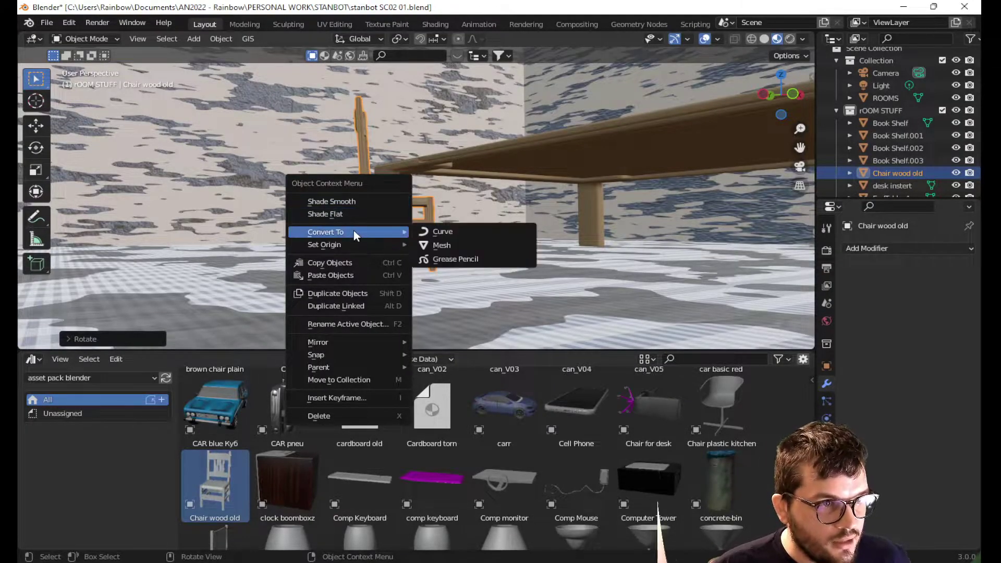
click(334, 202)
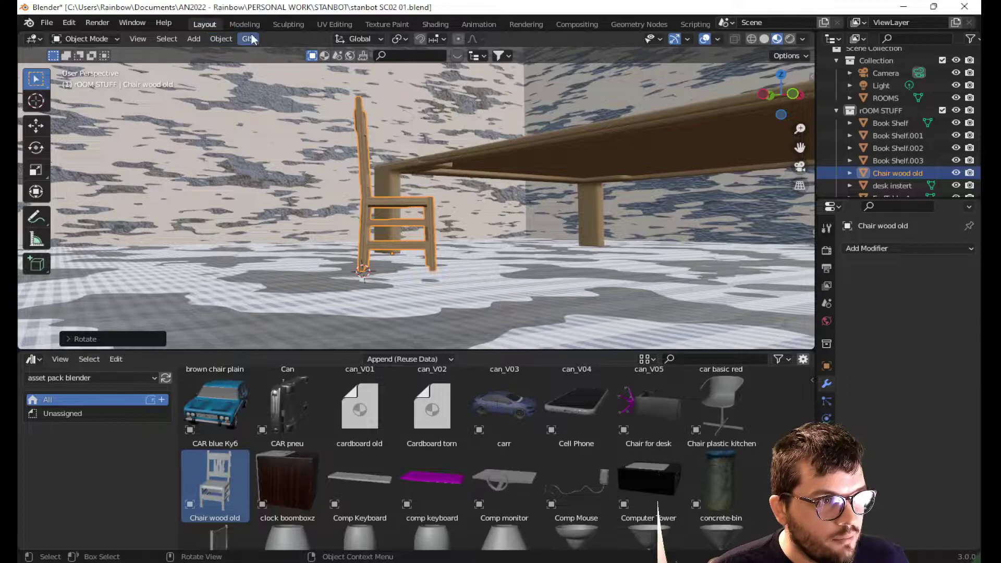
right_click(366, 208)
mouse_move(356, 241)
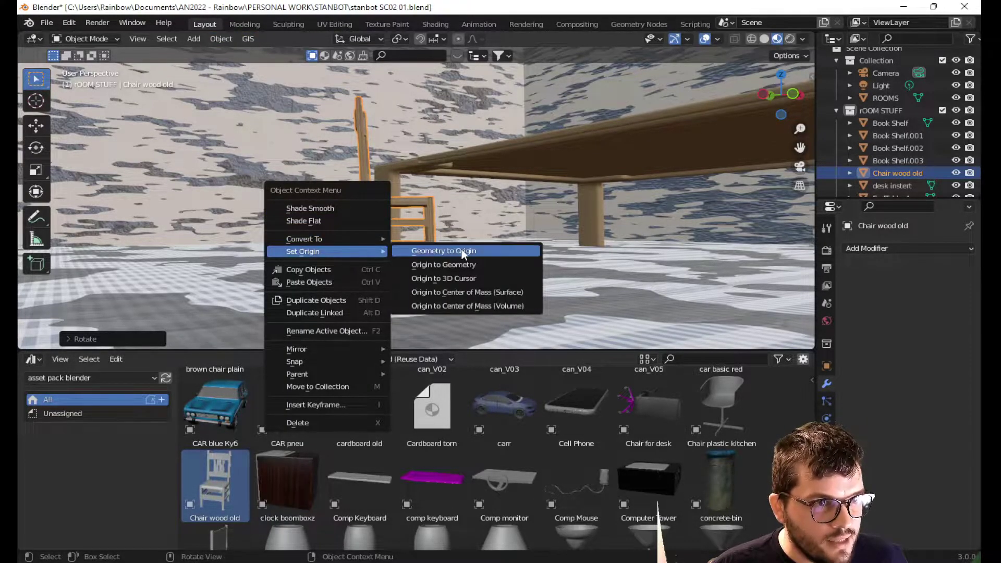
click(461, 279)
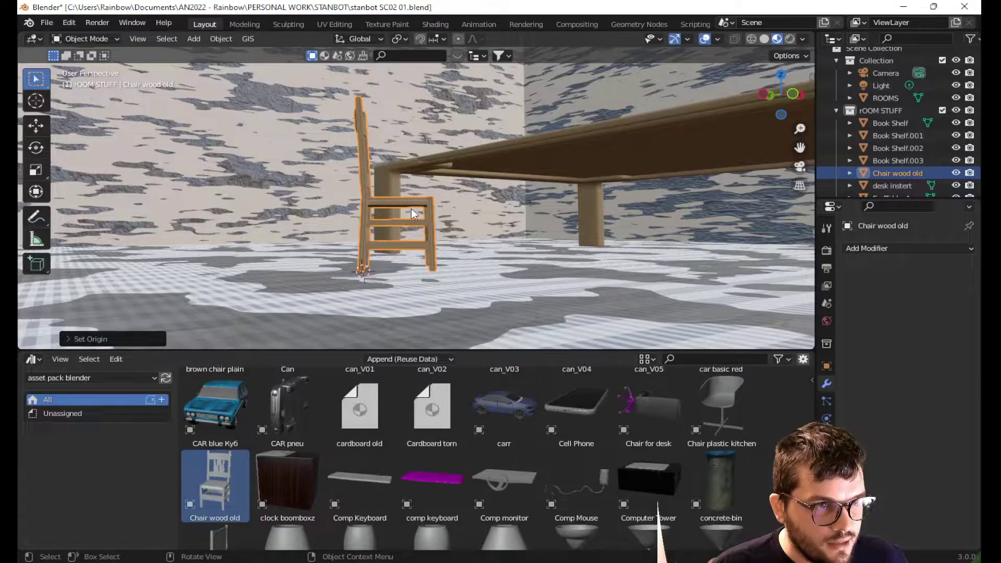
Step: Scale the chair up slightly, to about 1.07 times its size
key(s)
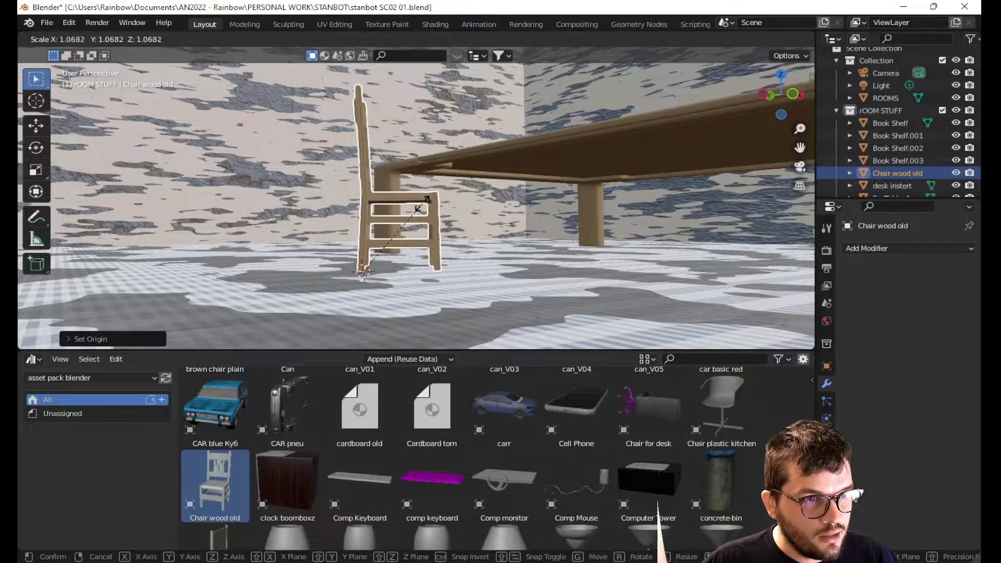
click(427, 200)
mouse_move(426, 200)
middle_down()
mouse_move(396, 249)
mouse_move(478, 208)
mouse_move(460, 207)
mouse_move(501, 207)
mouse_move(468, 263)
mouse_move(430, 266)
mouse_move(429, 208)
middle_up()
scroll(477, 208, down, 5)
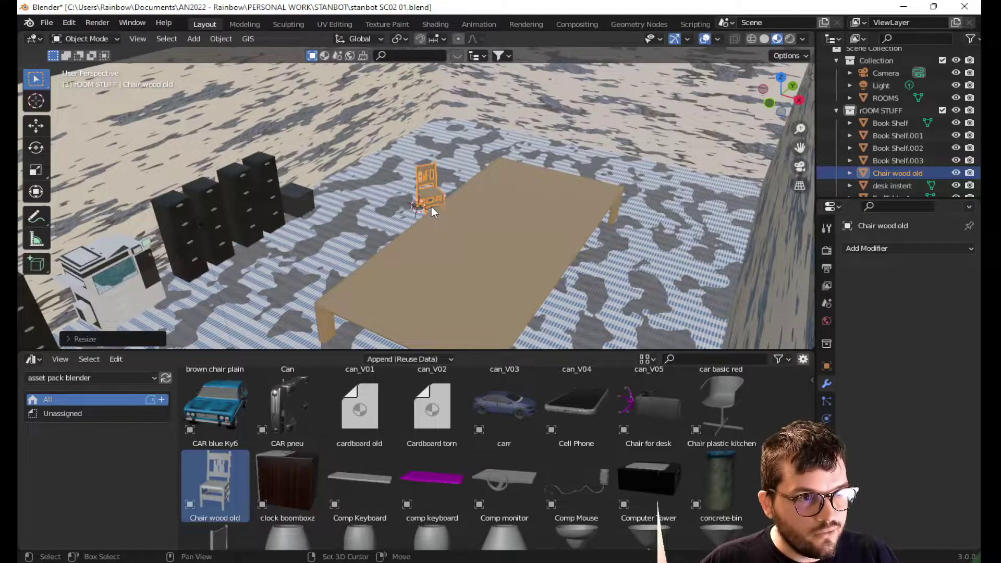
key(shift+d)
key(x)
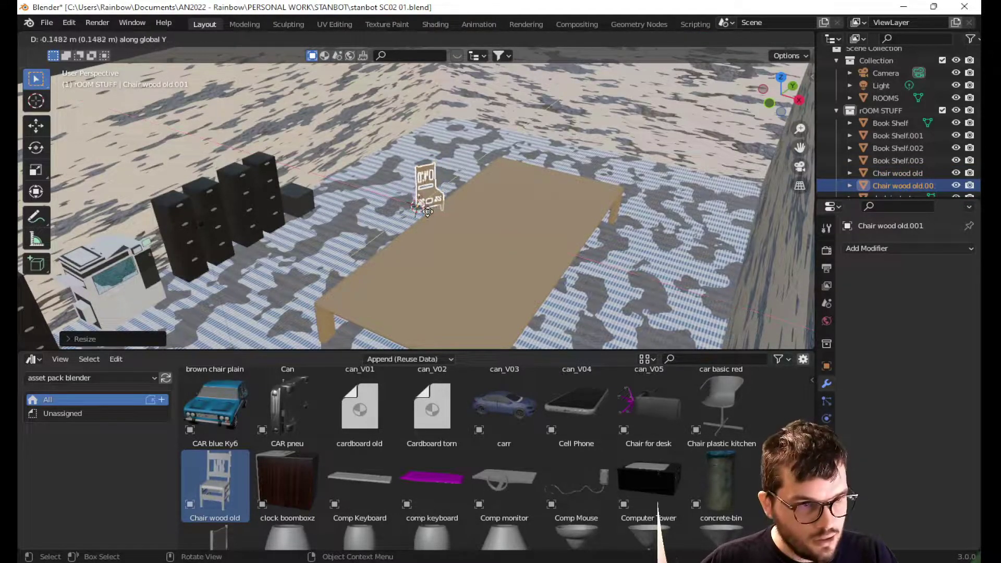
click(393, 254)
key(r)
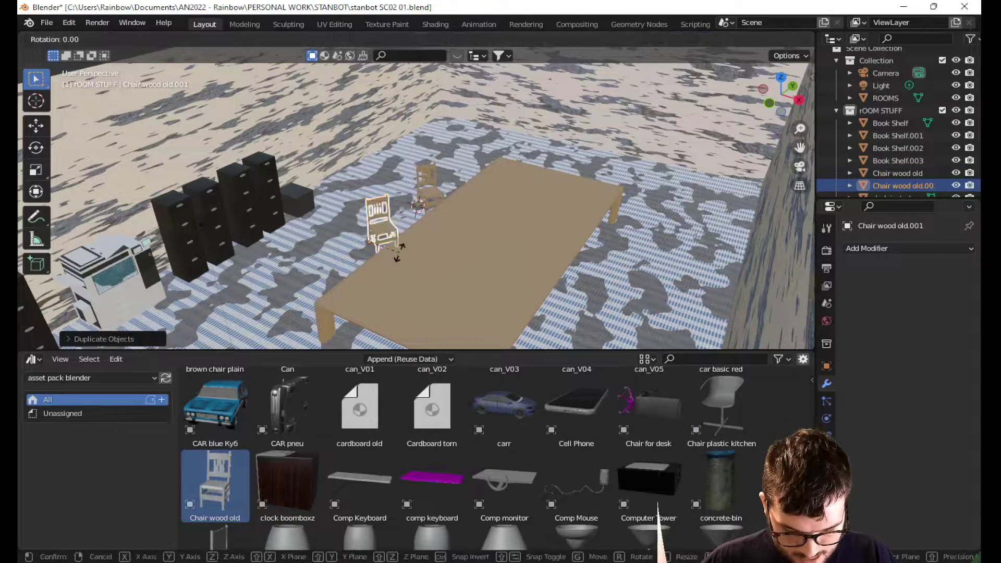
key(z)
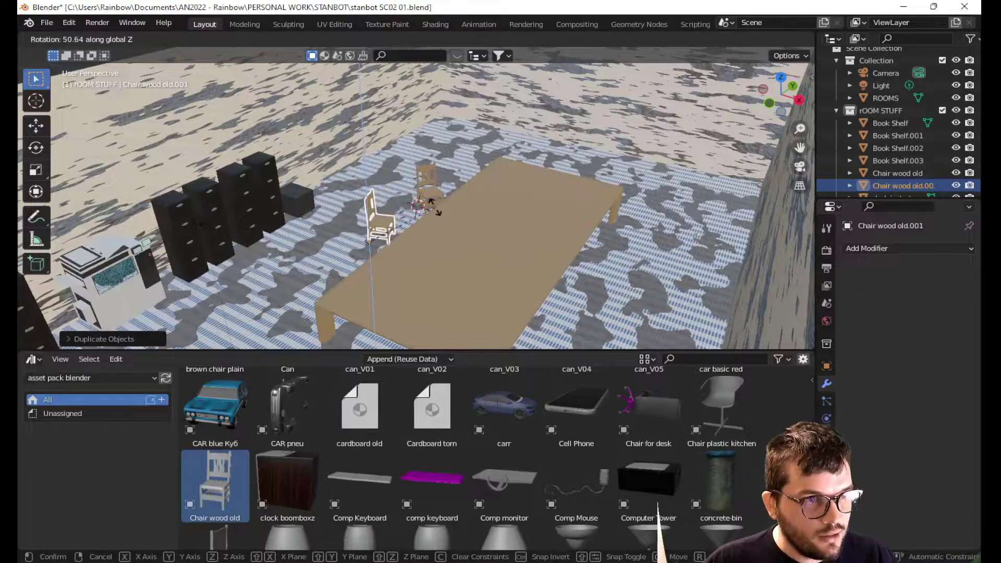
click(427, 222)
middle_drag(426, 221, 458, 232)
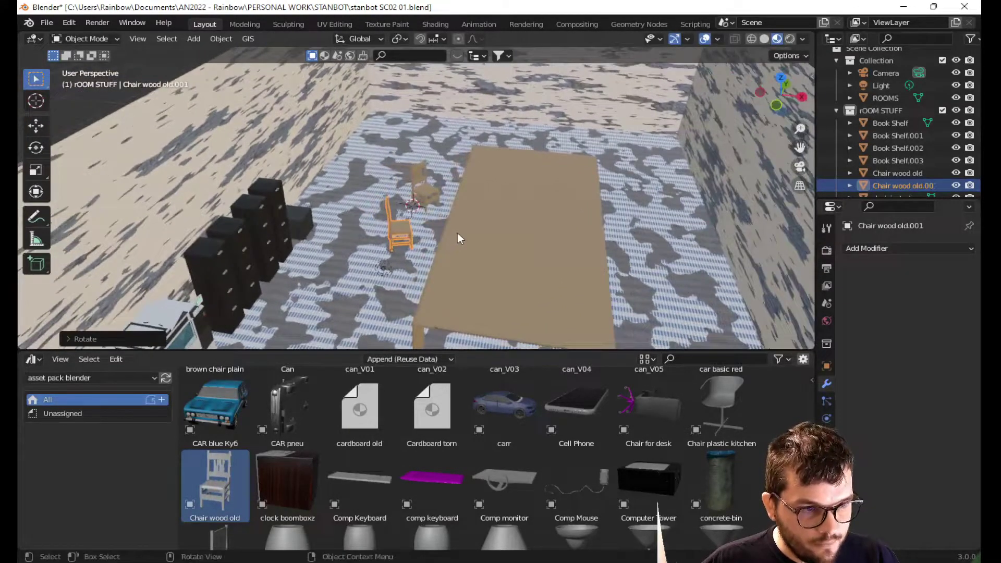
key(g)
key(y)
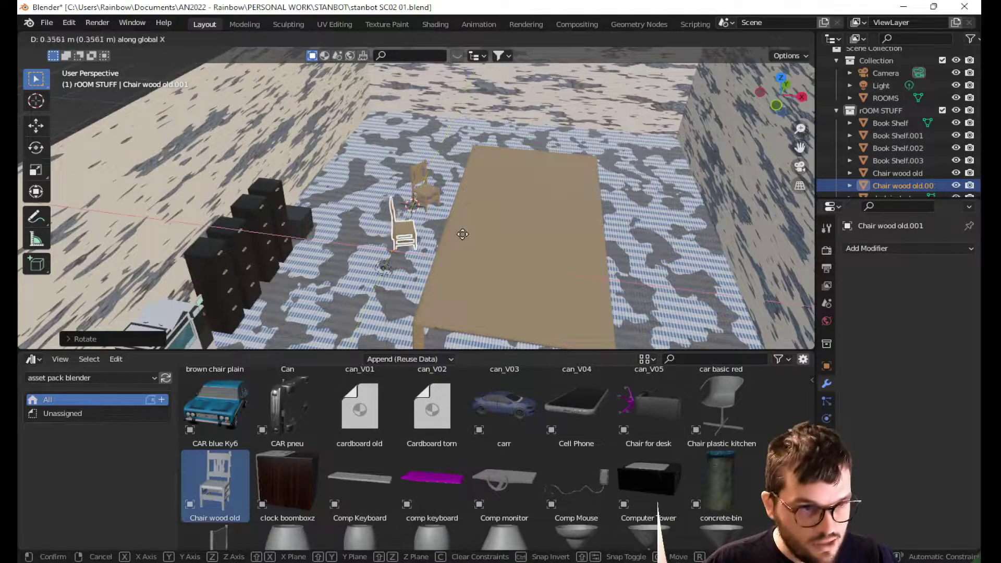
click(496, 243)
middle_drag(497, 243, 487, 56)
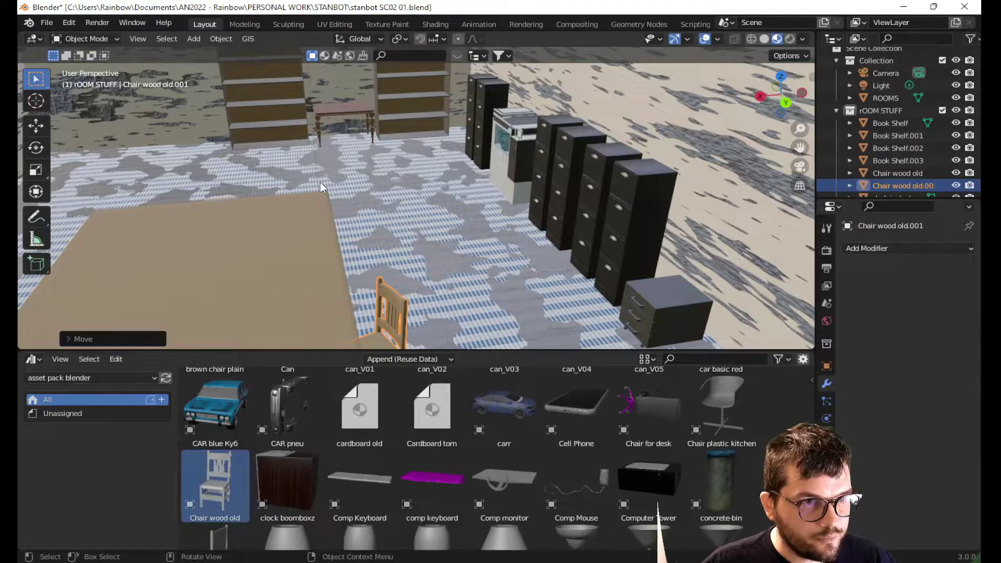
middle_drag(320, 183, 413, 251)
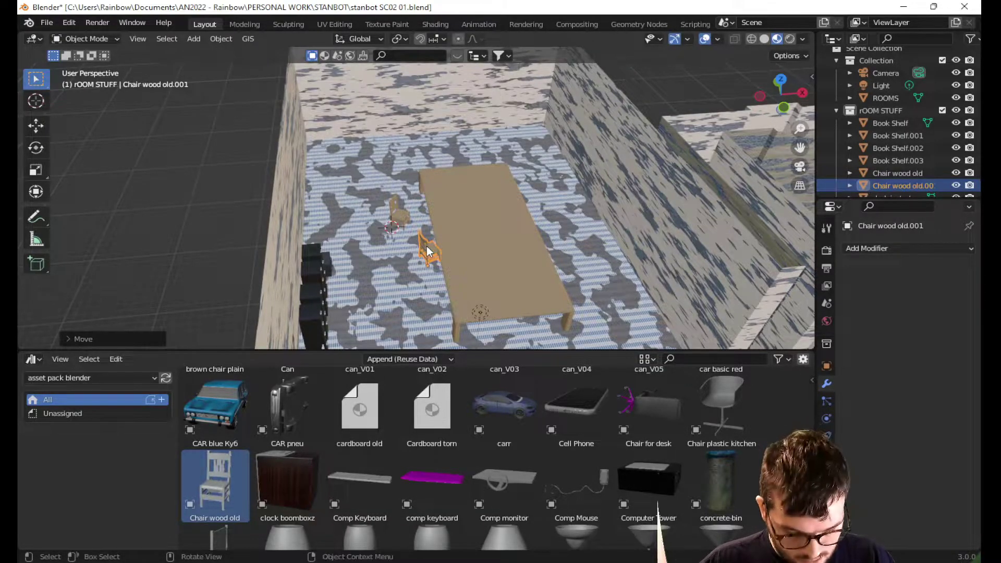
key(Tab)
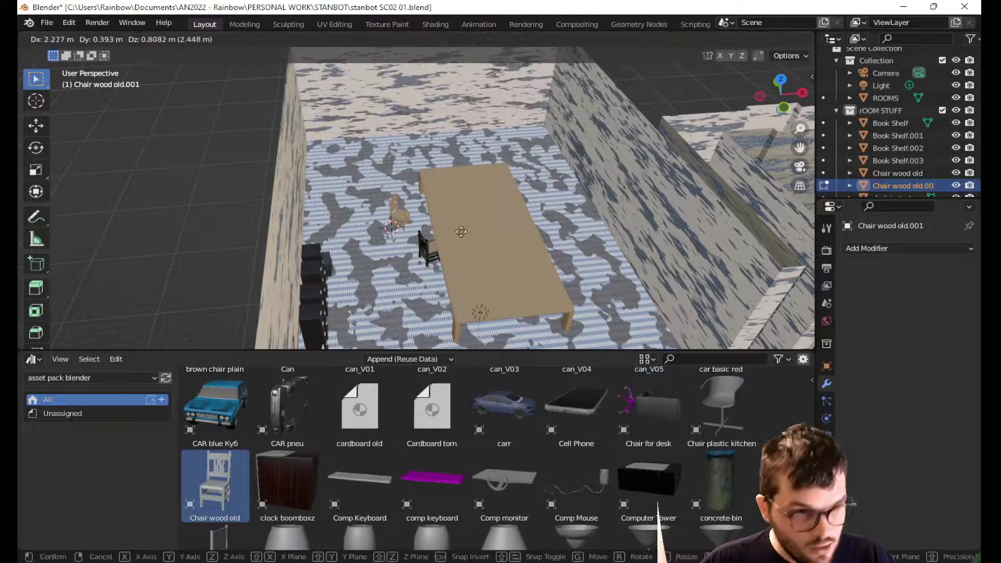
key(Tab)
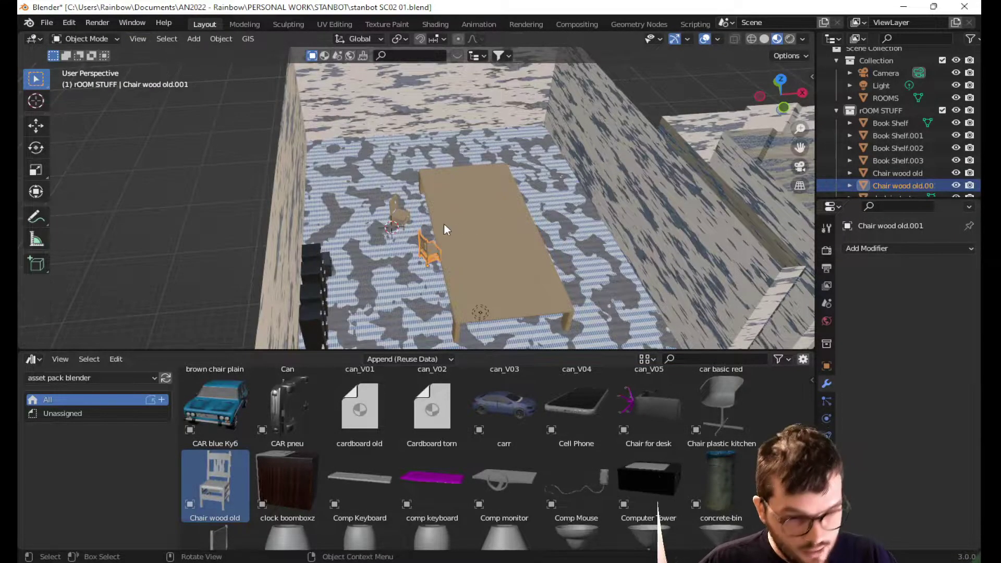
key(Delete)
Step: Duplicate the old chair, slide the copy along Y to the table and rotate it around Z
click(408, 218)
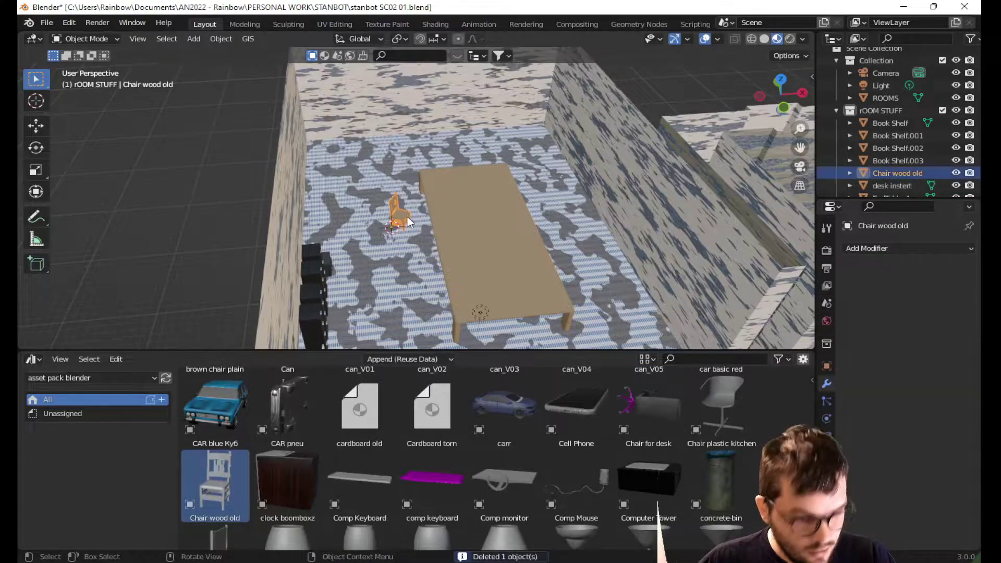
key(shift+d)
key(x)
key(y)
click(420, 251)
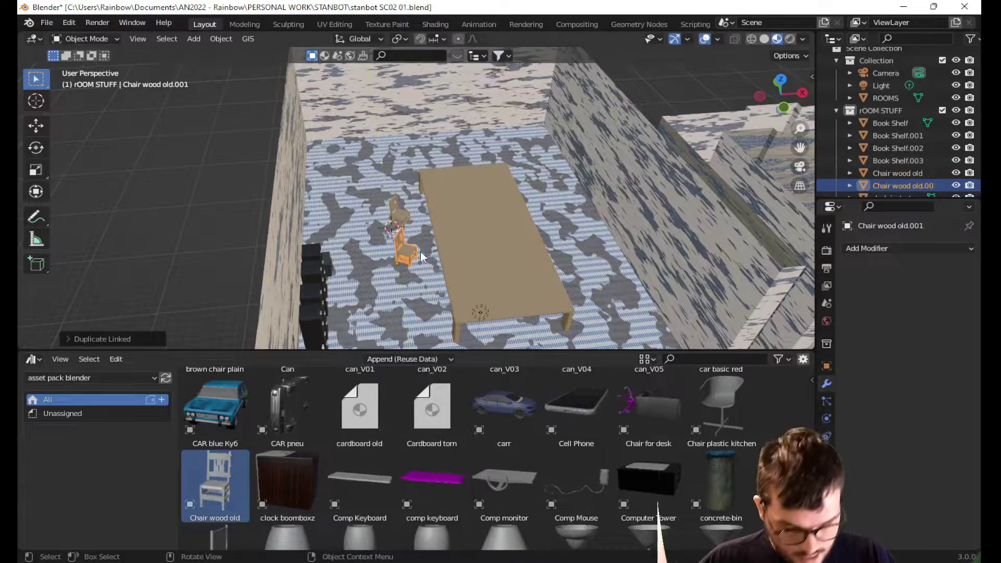
key(r)
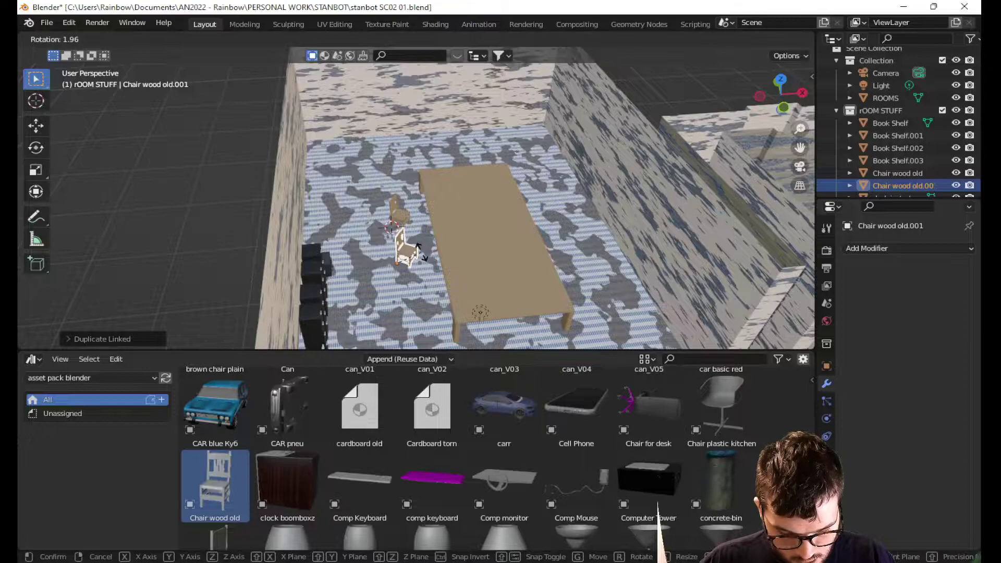
key(z)
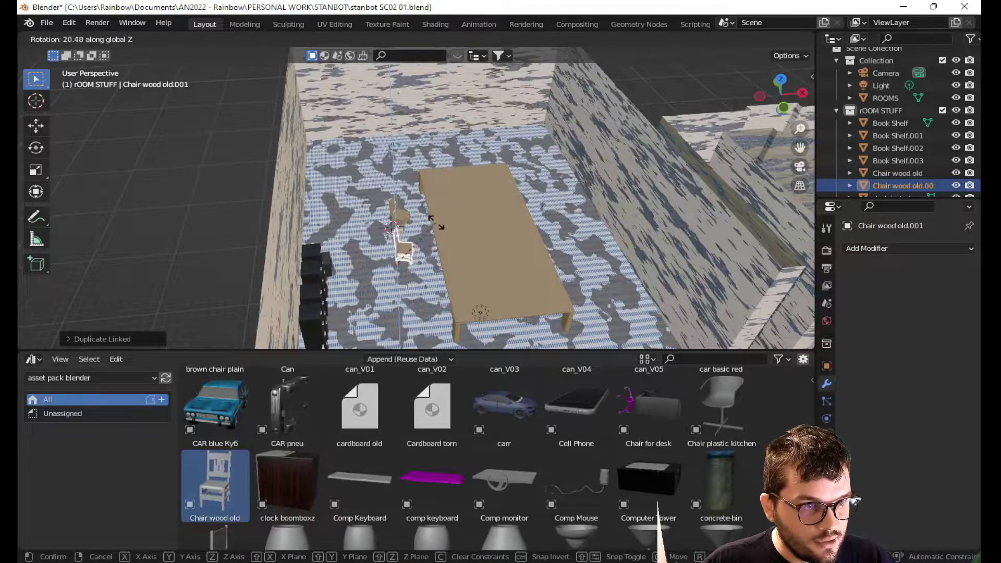
click(413, 220)
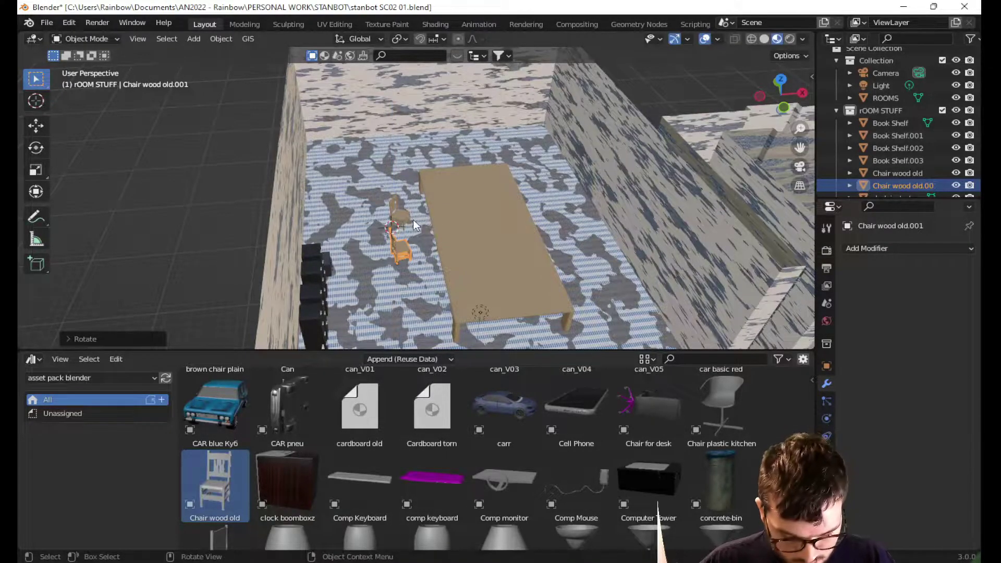
Step: Add a linked chair copy, rotate it around Z and move it along Y beside the table
key(alt+d)
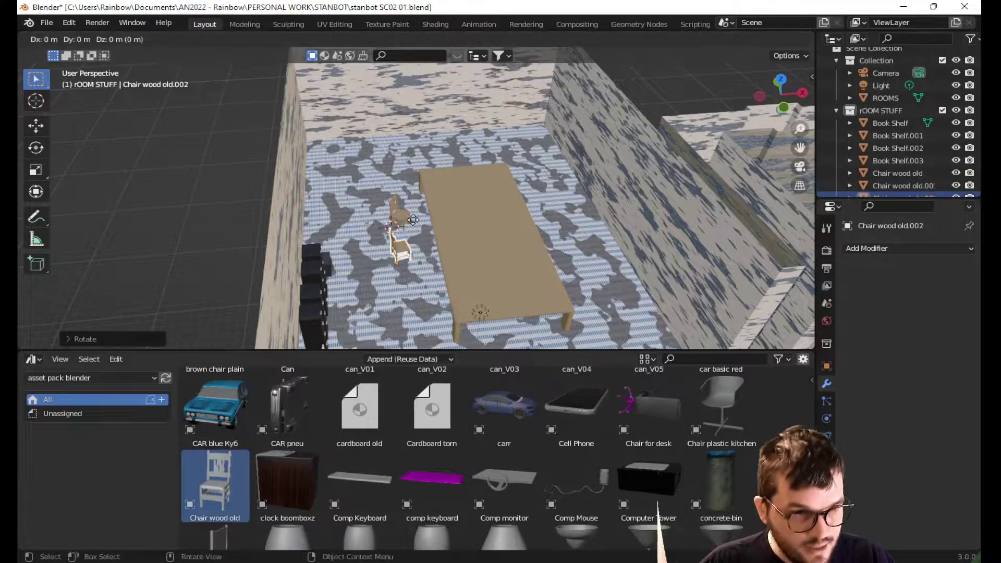
click(428, 281)
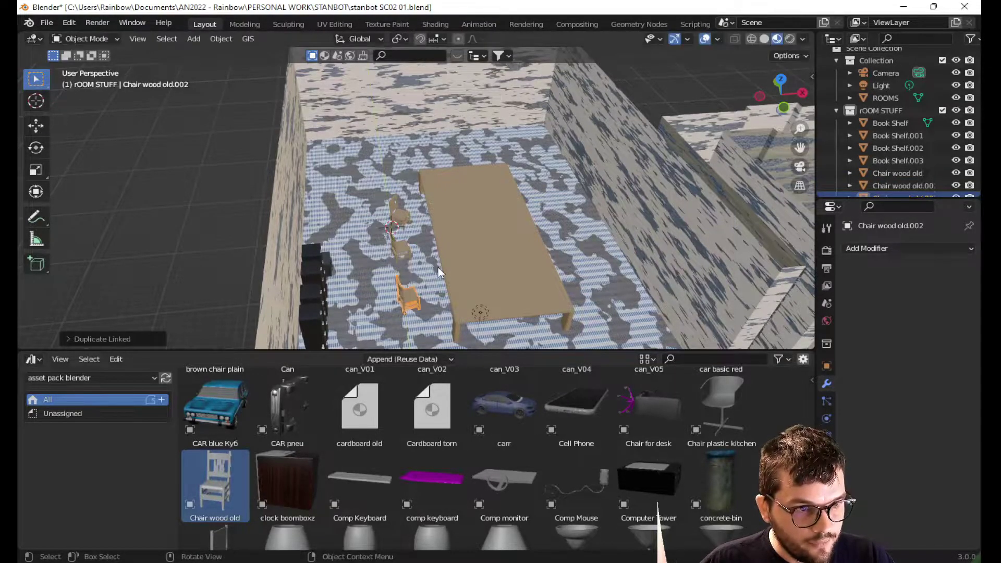
key(r)
key(z)
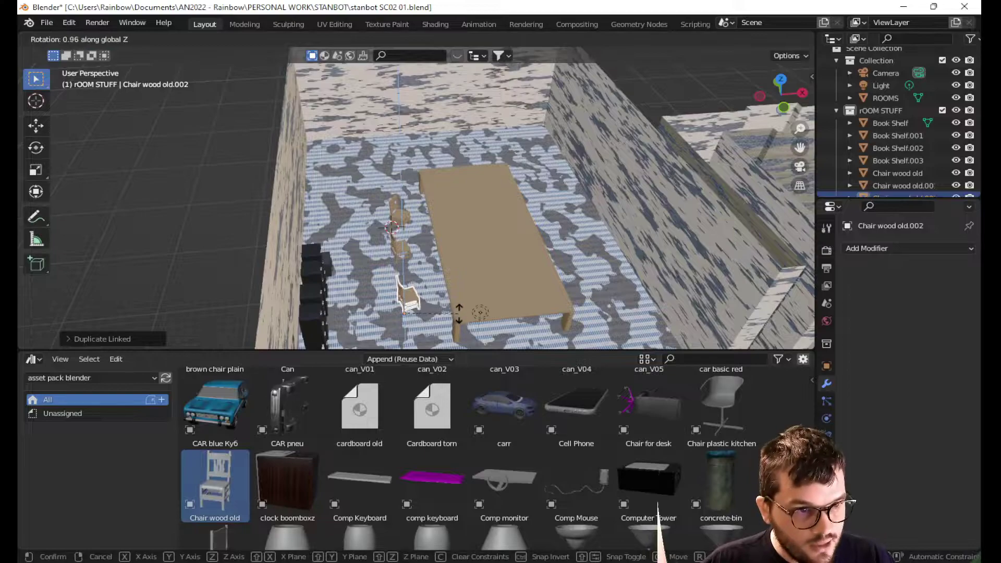
click(443, 260)
key(g)
key(y)
click(476, 258)
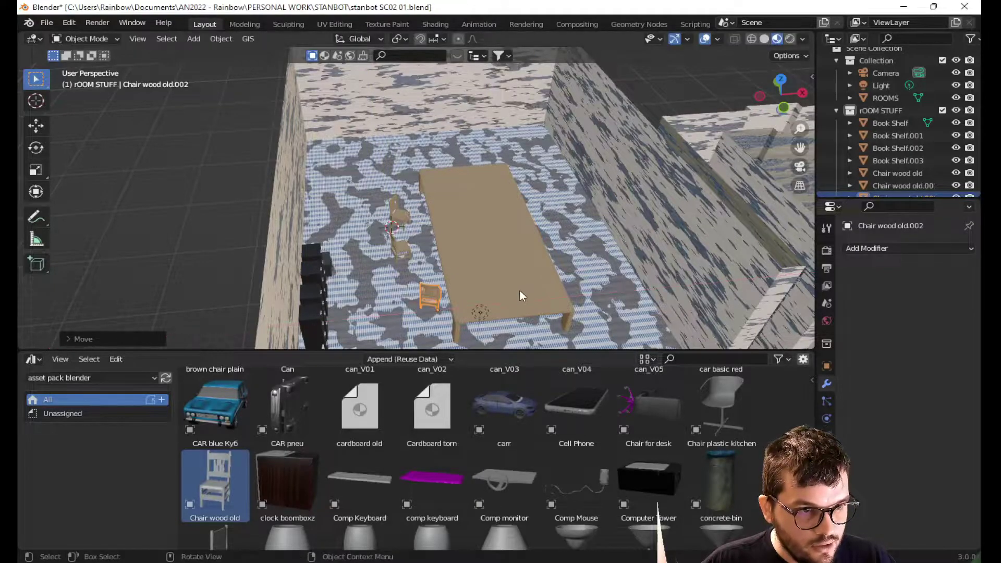
middle_drag(521, 290, 471, 270)
scroll(484, 273, down, 2)
Step: Duplicate two more chairs, placing them below and at the end of the table
key(shift+d)
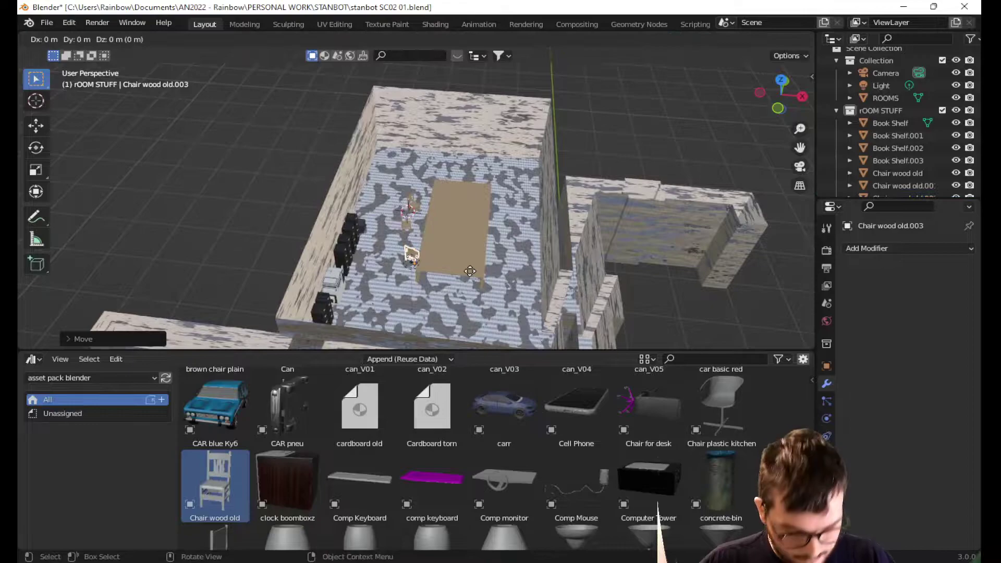
key(x)
key(y)
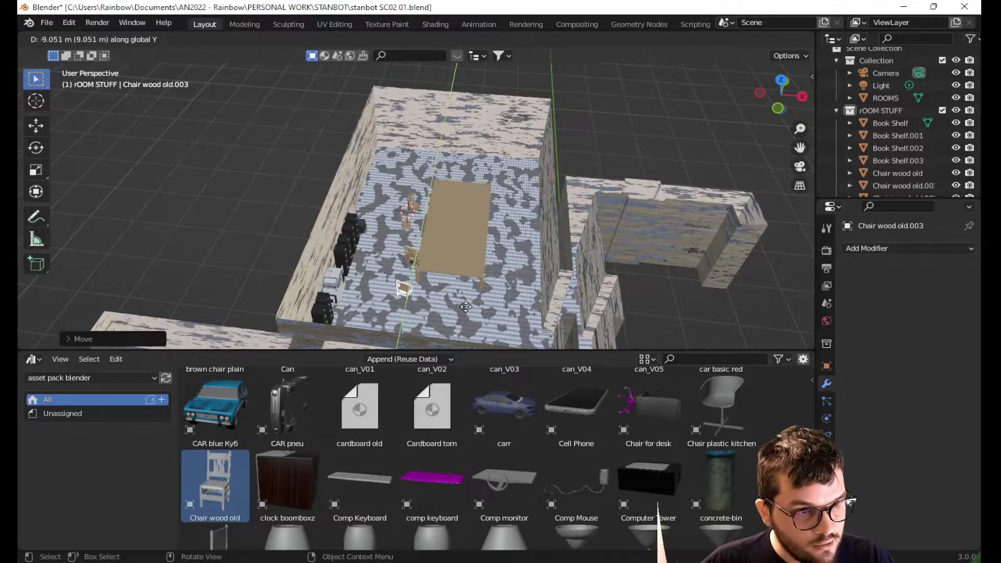
click(466, 307)
key(shift+d)
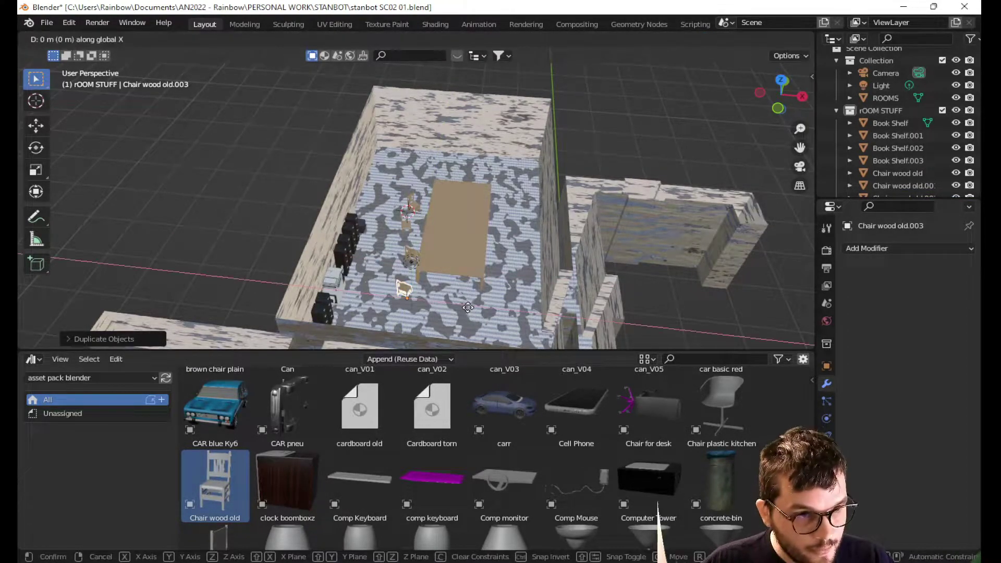
click(501, 309)
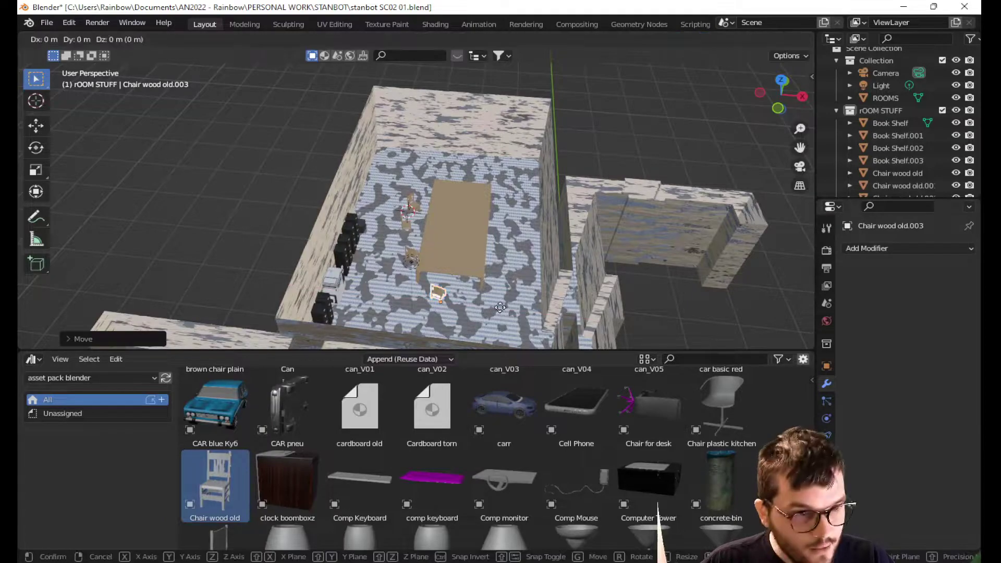
key(g)
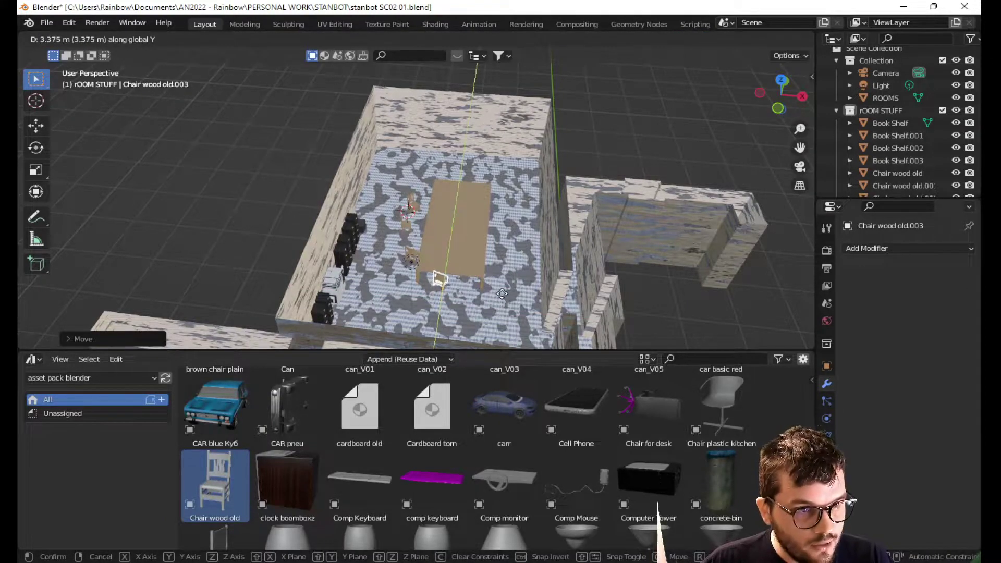
click(499, 305)
middle_drag(499, 305, 693, 312)
scroll(468, 273, up, 3)
Step: Reposition the wooden chair at the table's edge
click(517, 79)
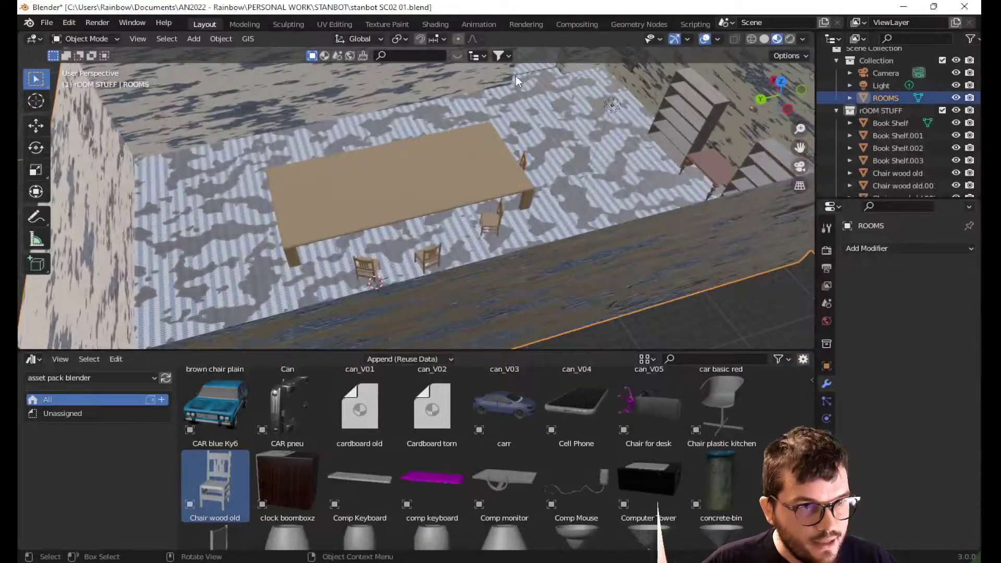
middle_drag(517, 208, 564, 210)
scroll(519, 227, up, 4)
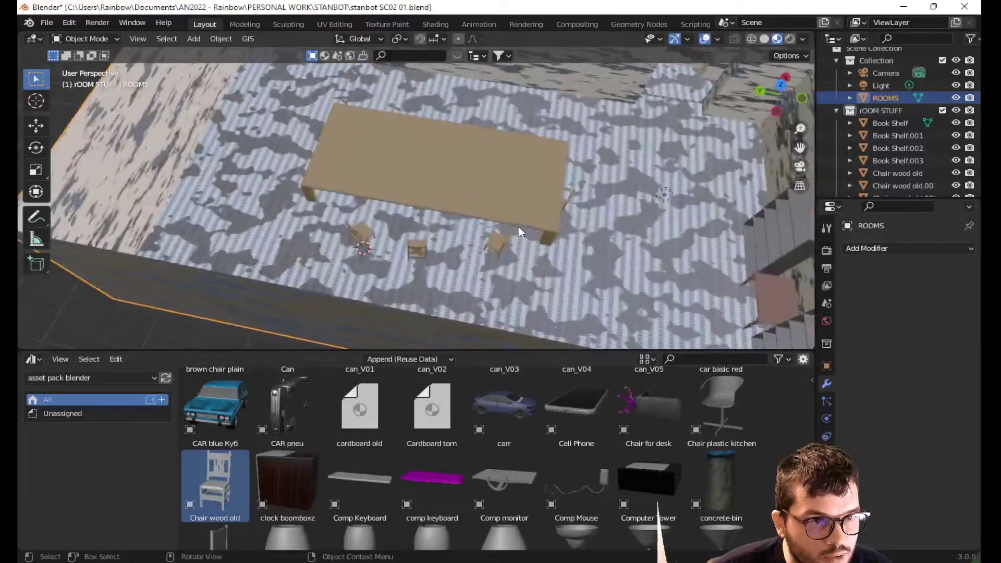
click(569, 199)
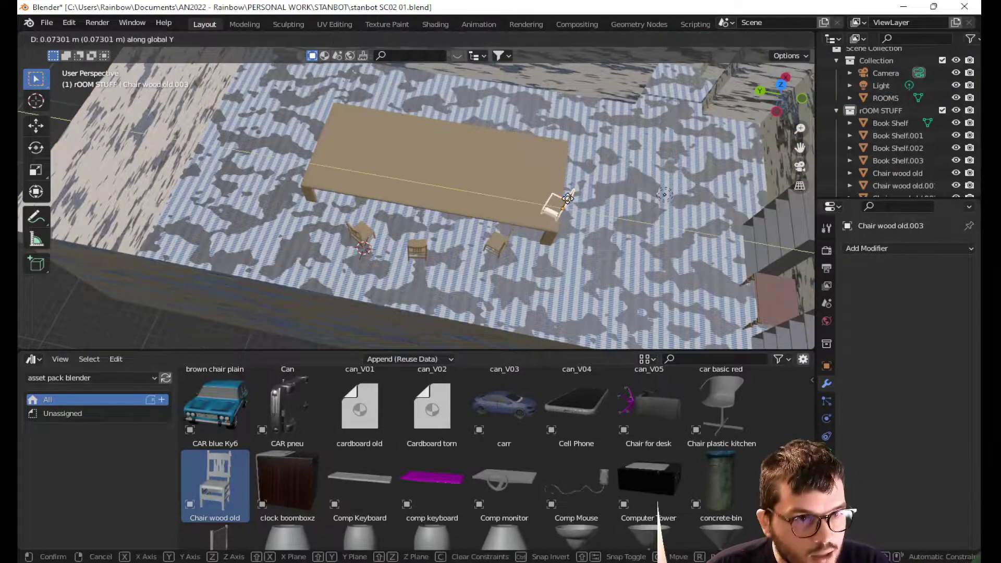
key(g)
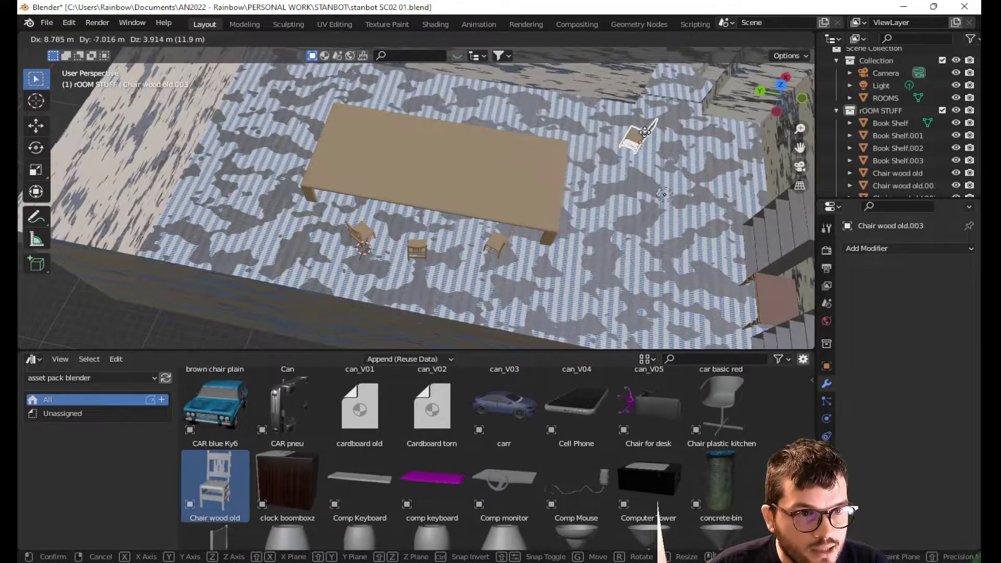
click(644, 133)
middle_drag(625, 183, 441, 80)
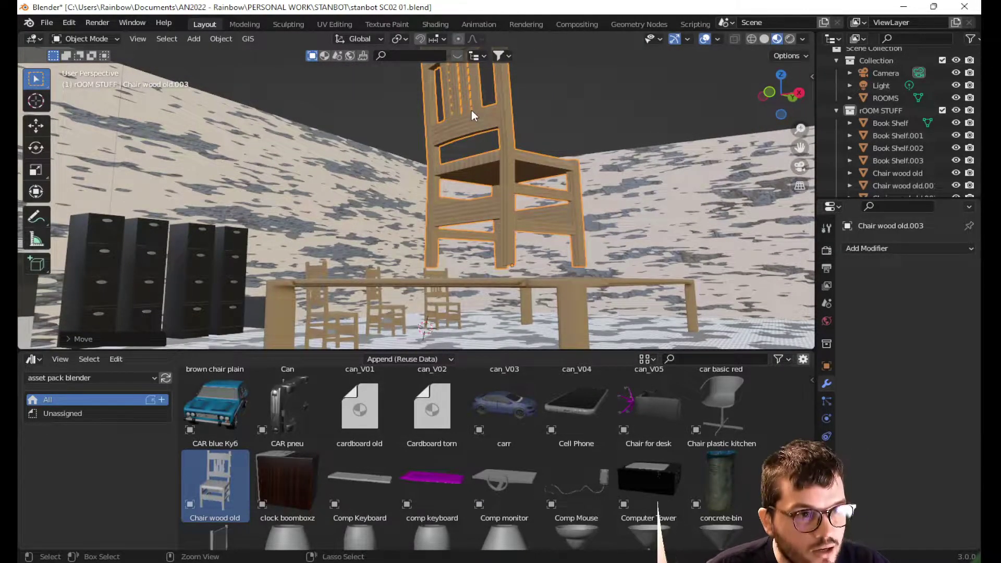
scroll(472, 111, down, 5)
middle_drag(396, 152, 626, 290)
Step: Duplicate a wooden chair to the table's left end, rotated 90° about Z to face the table
key(shift+d)
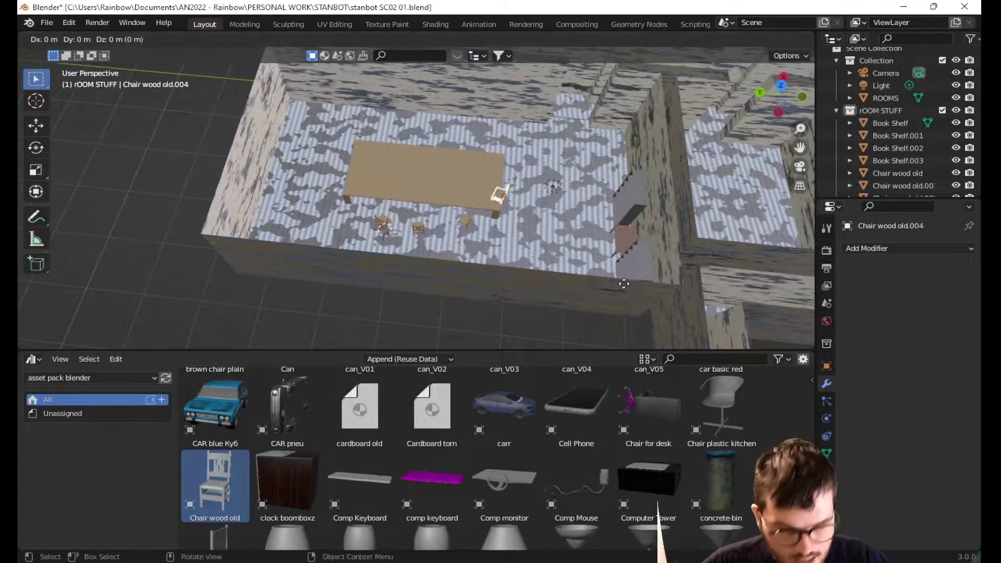
click(460, 282)
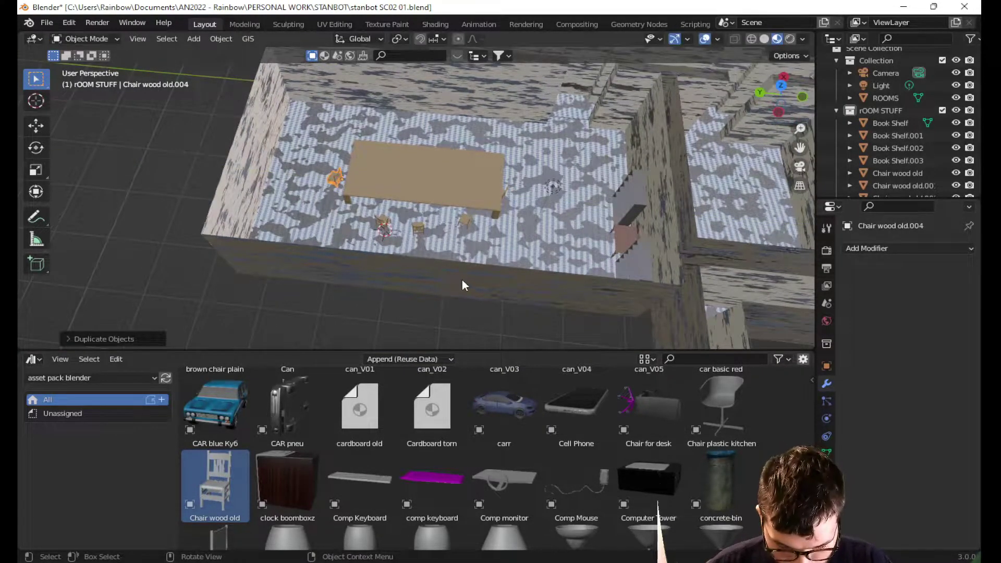
key(r)
key(9)
key(0)
key(z)
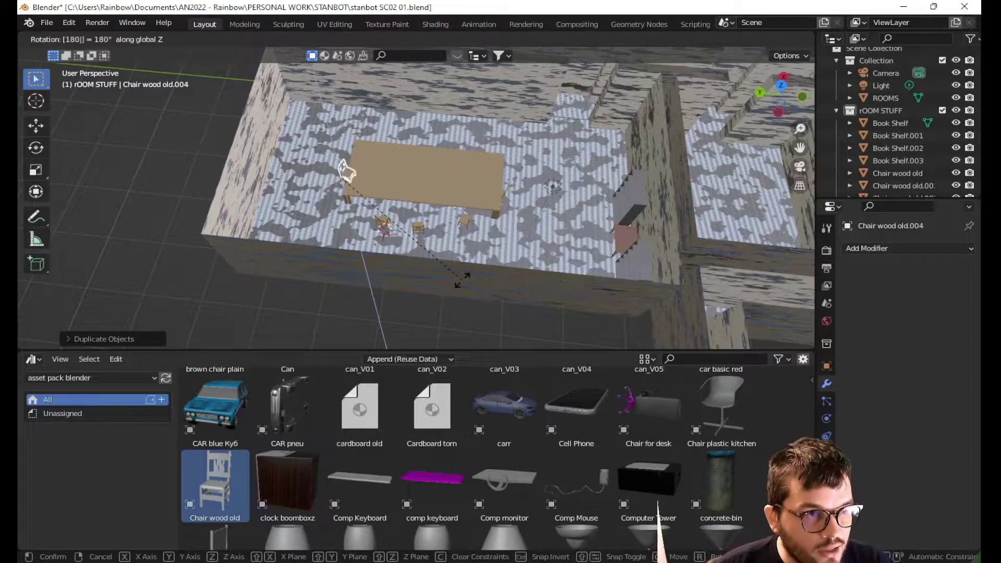
key(Return)
key(g)
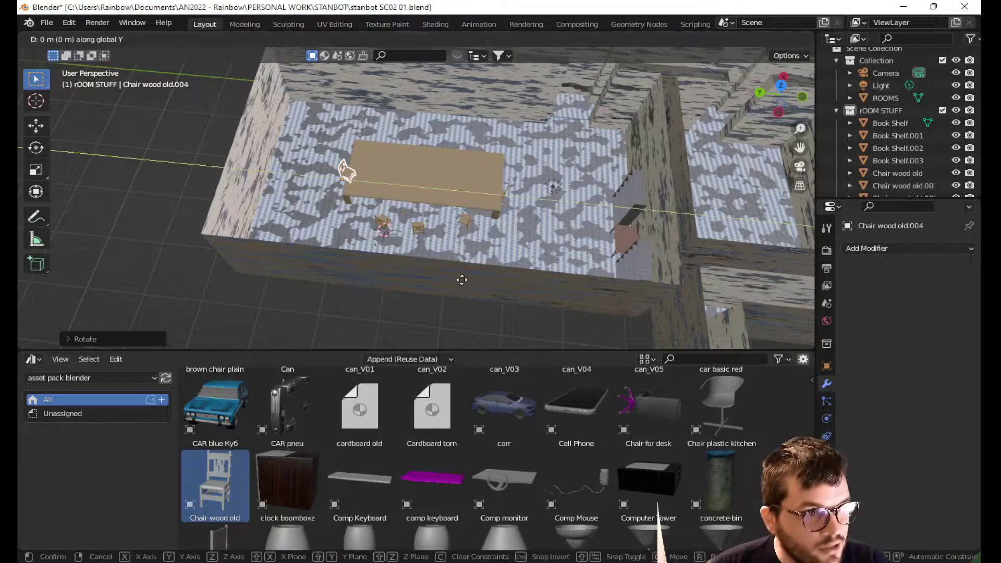
key(y)
key(x)
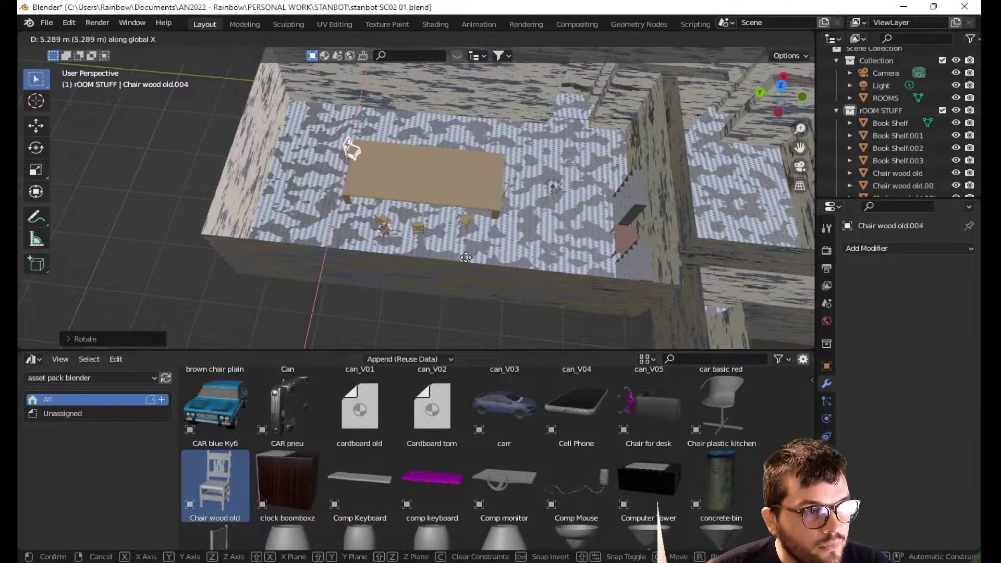
click(464, 268)
Step: Space the near-side chairs evenly and add a fourth chair along that side
click(383, 226)
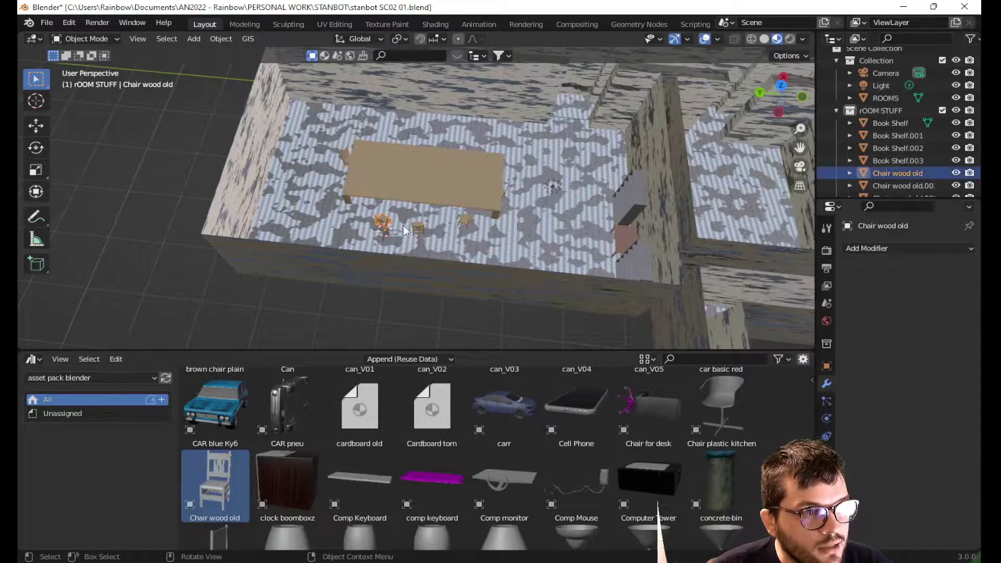
shift+click(418, 229)
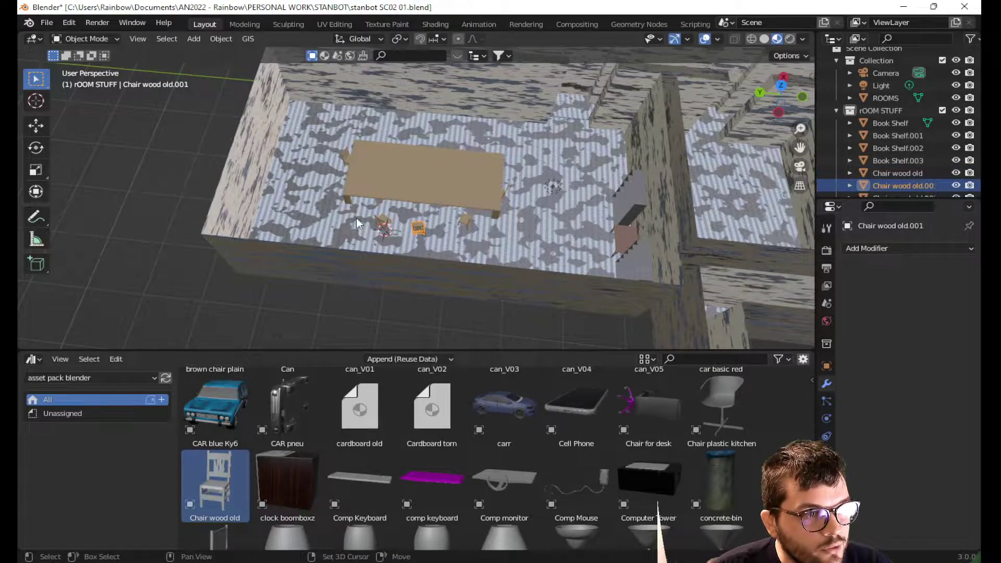
shift+click(383, 226)
key(g)
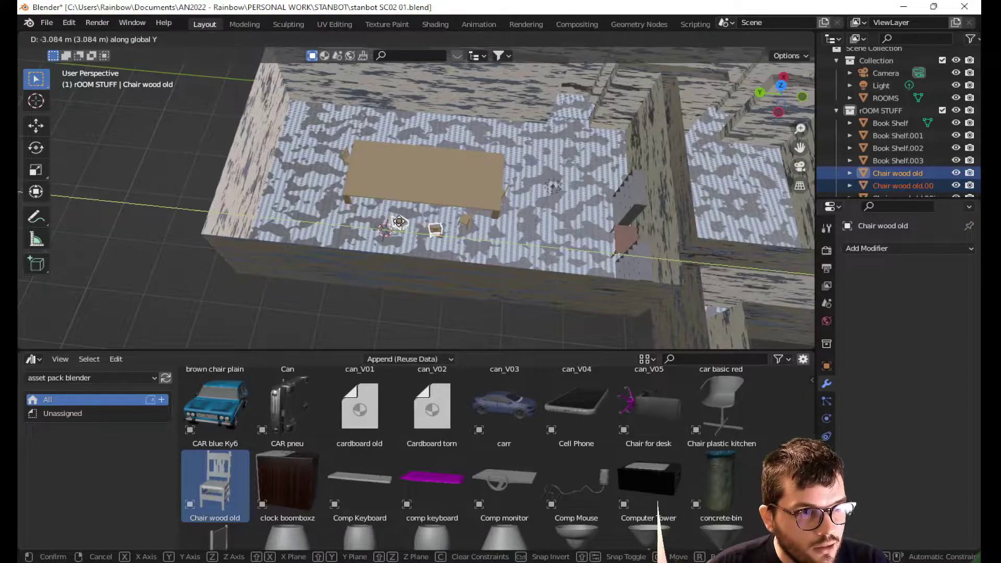
click(397, 222)
key(g)
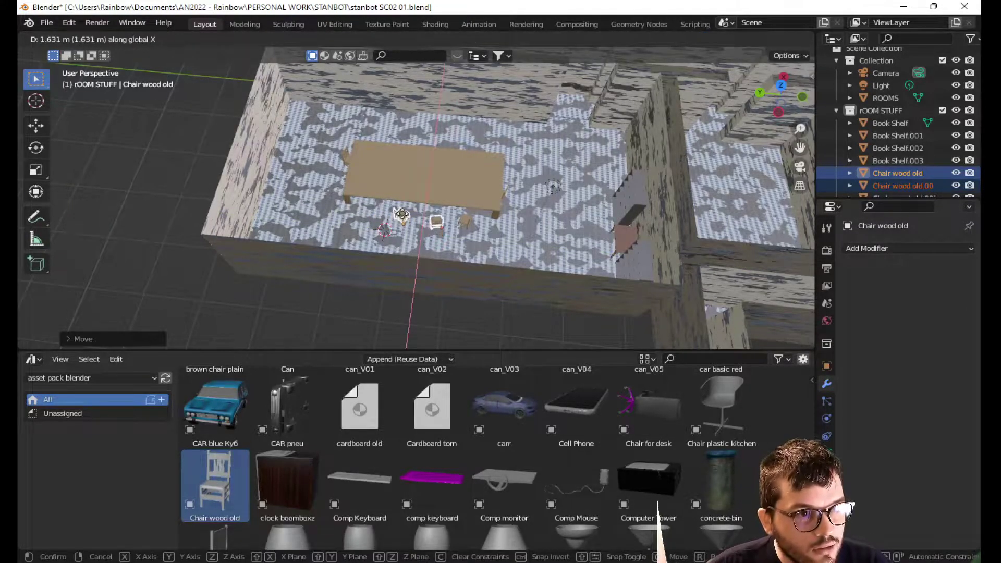
click(402, 214)
click(462, 223)
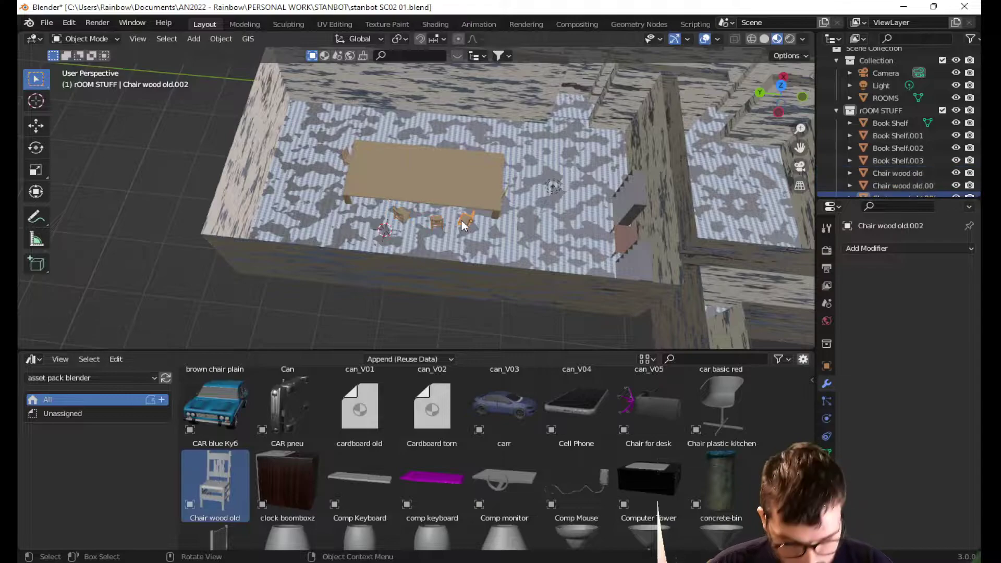
key(shift+d)
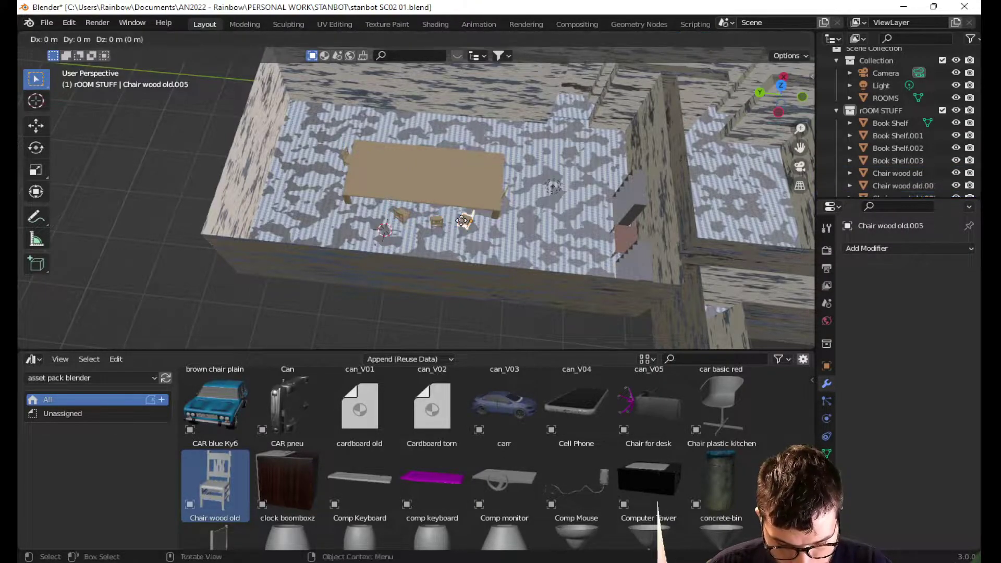
key(y)
click(365, 221)
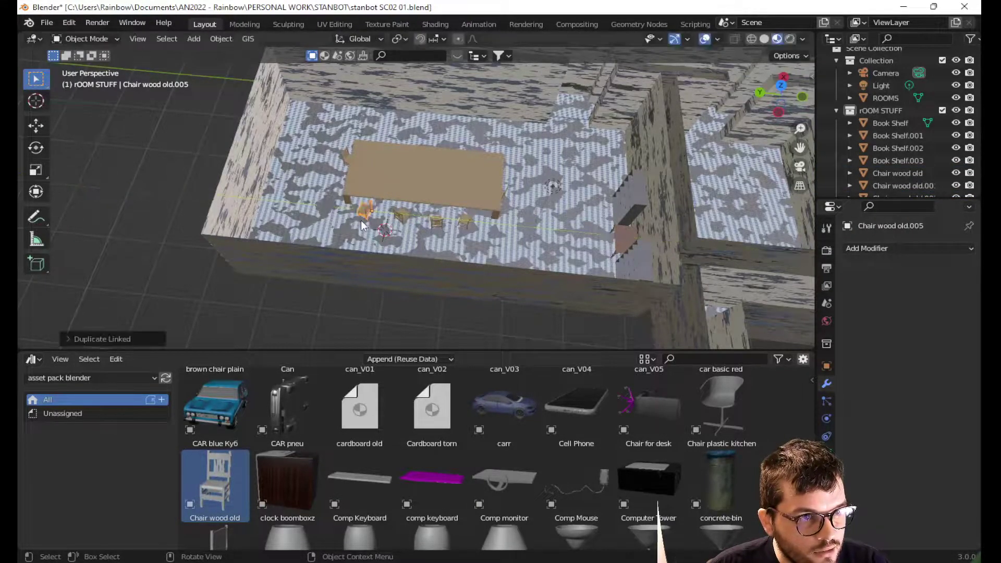
Step: Duplicate the four near-side chairs across to the far side, rotated 180° about Z
shift+click(399, 216)
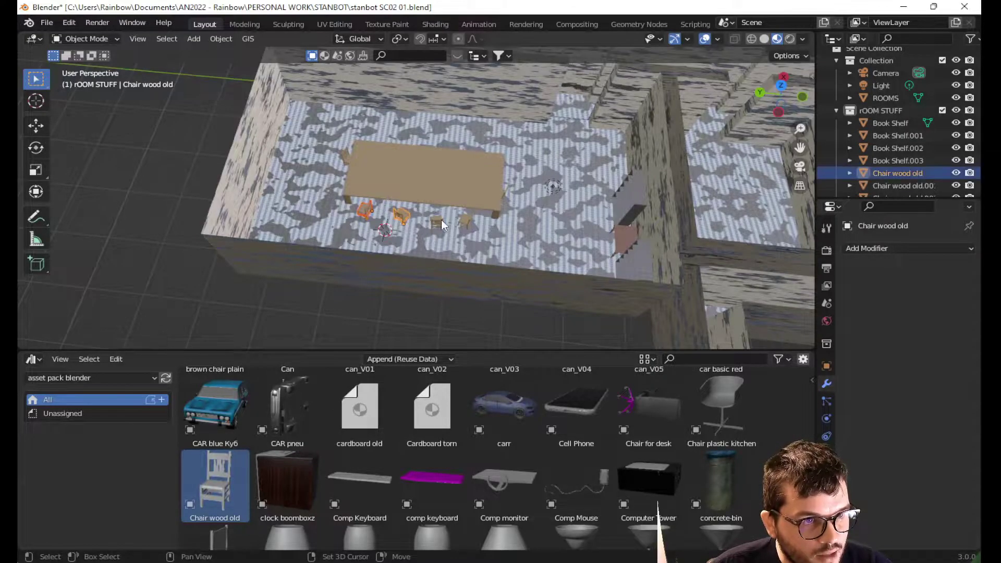
shift+click(439, 221)
shift+click(468, 223)
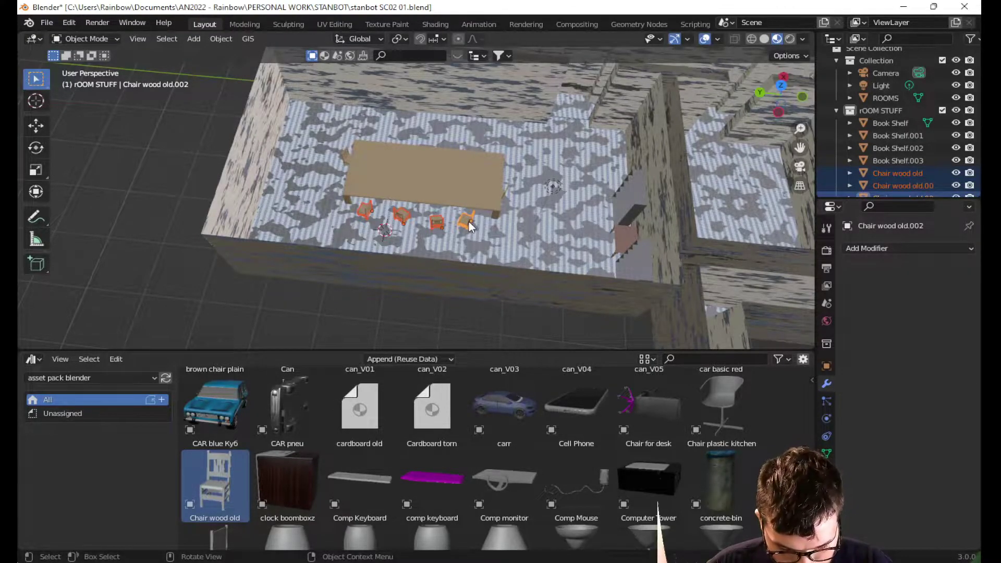
key(alt+d)
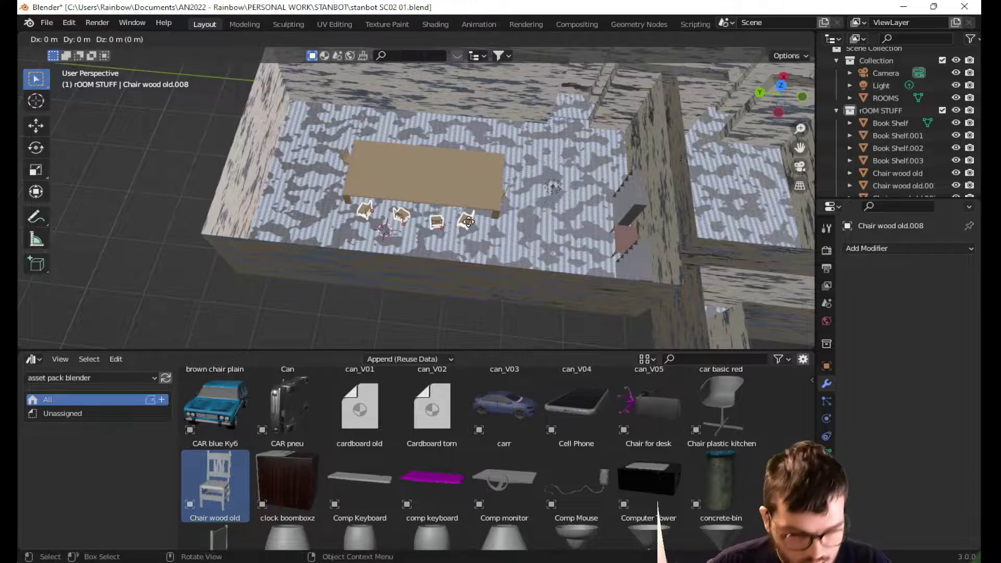
key(x)
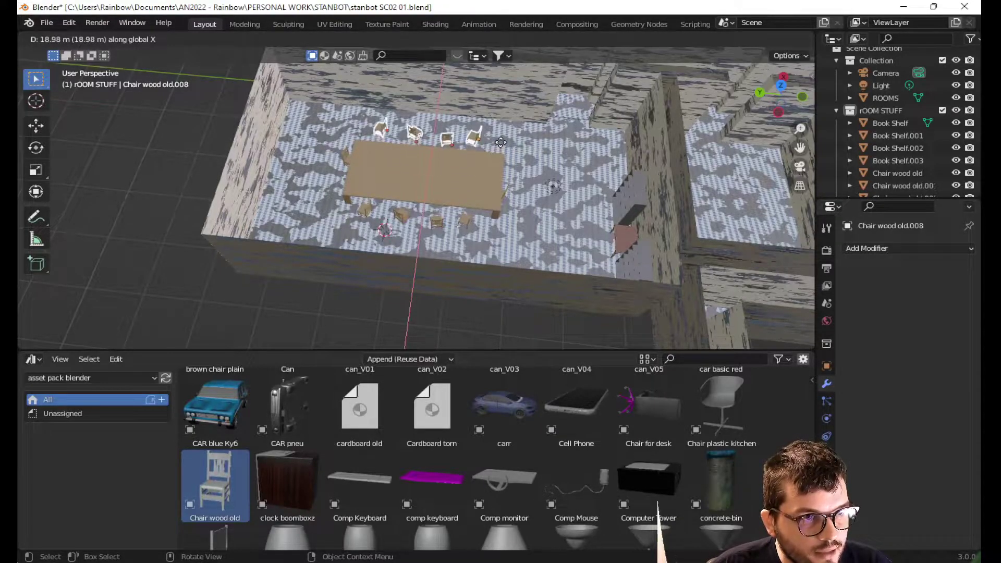
click(502, 148)
text(rz180)
key(Return)
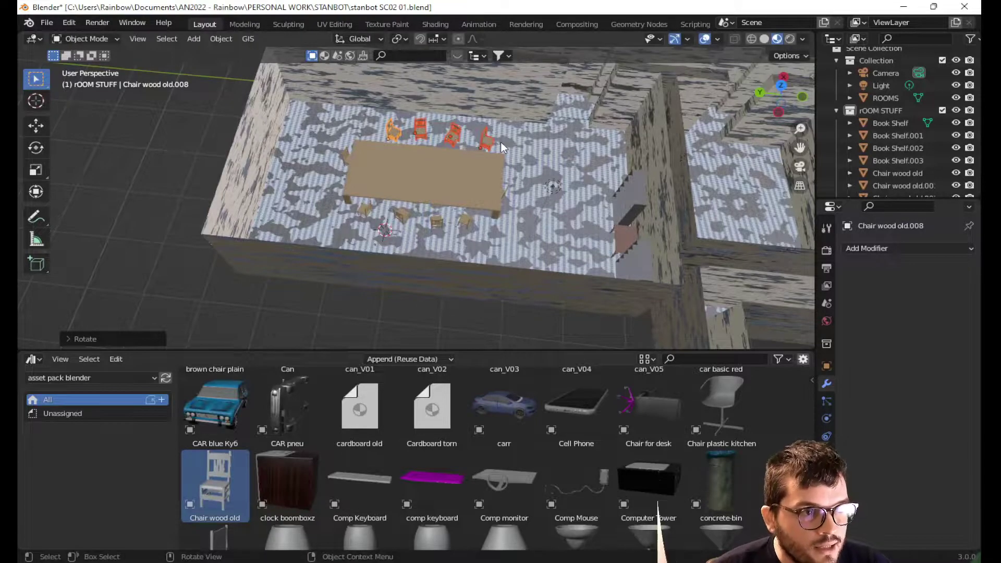
Step: Slide the far-side row of chairs closer to the table
middle_drag(533, 152, 468, 152)
key(g)
key(y)
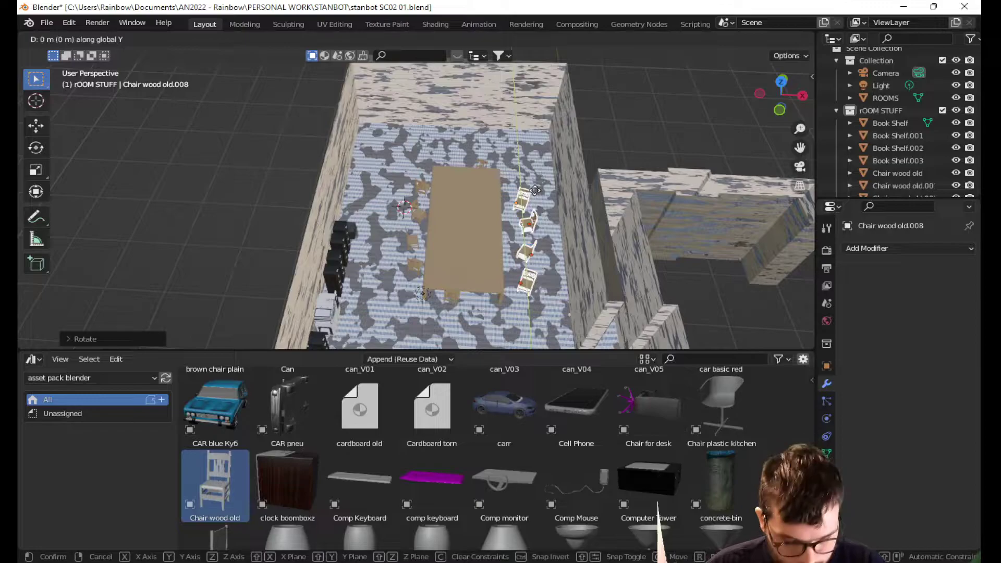
key(x)
click(524, 191)
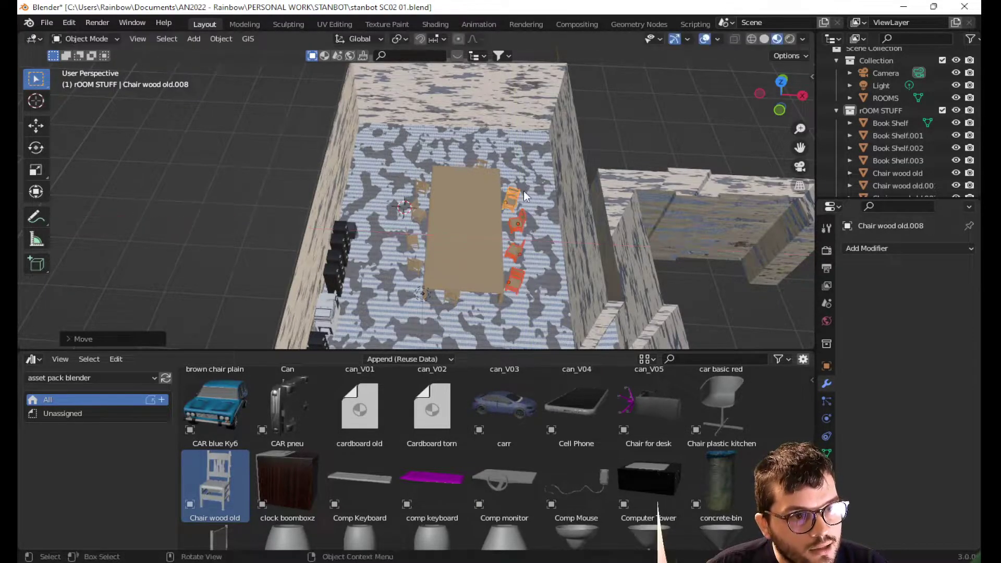
middle_drag(524, 191, 643, 250)
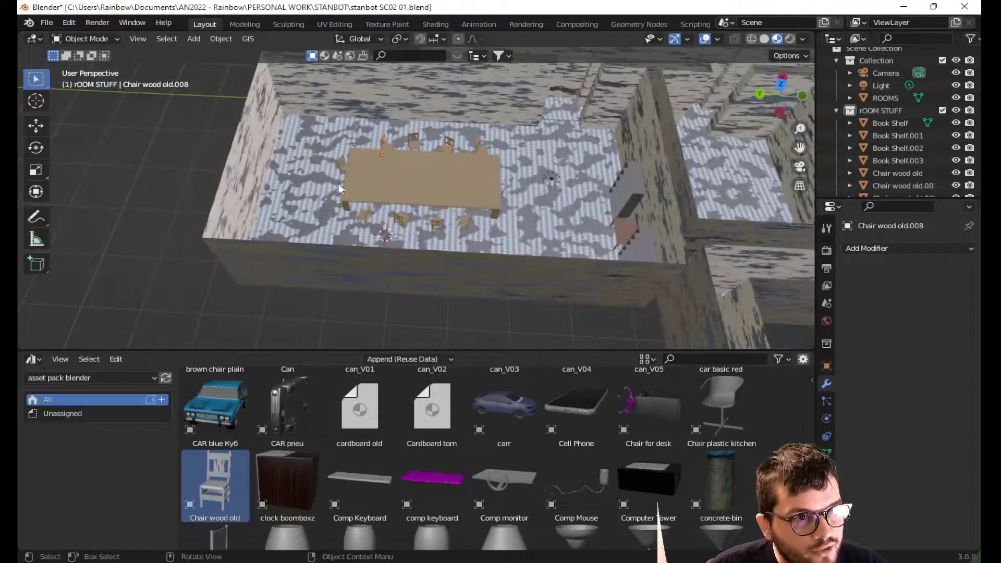
middle_drag(130, 140, 534, 174)
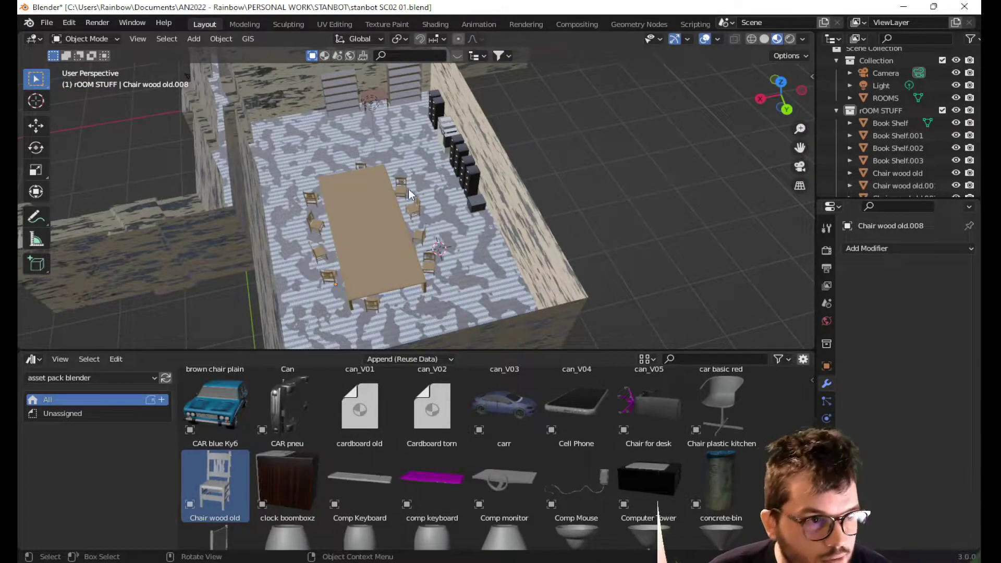
middle_drag(408, 189, 340, 186)
click(430, 209)
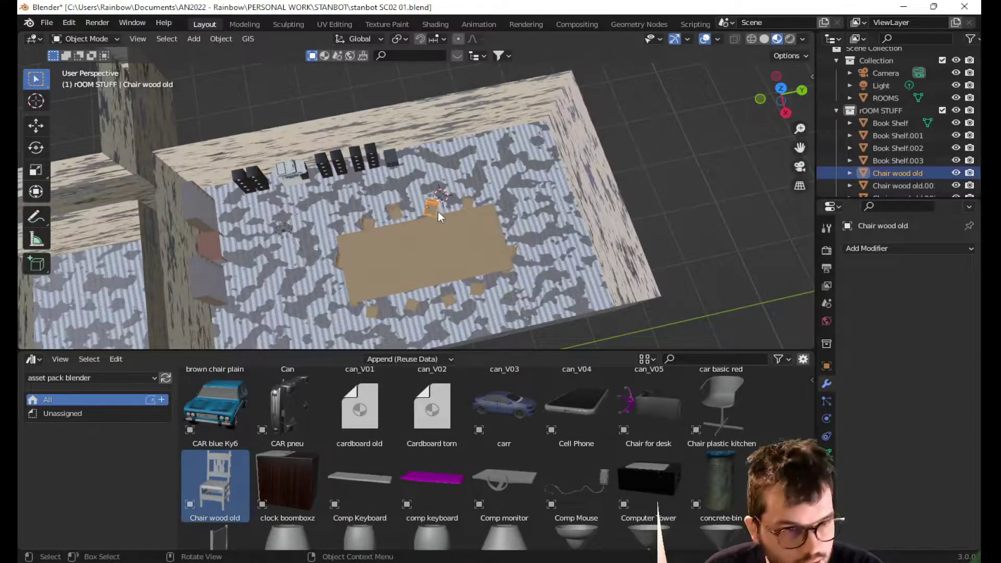
key(Delete)
drag(734, 409, 425, 184)
scroll(633, 142, down, 4)
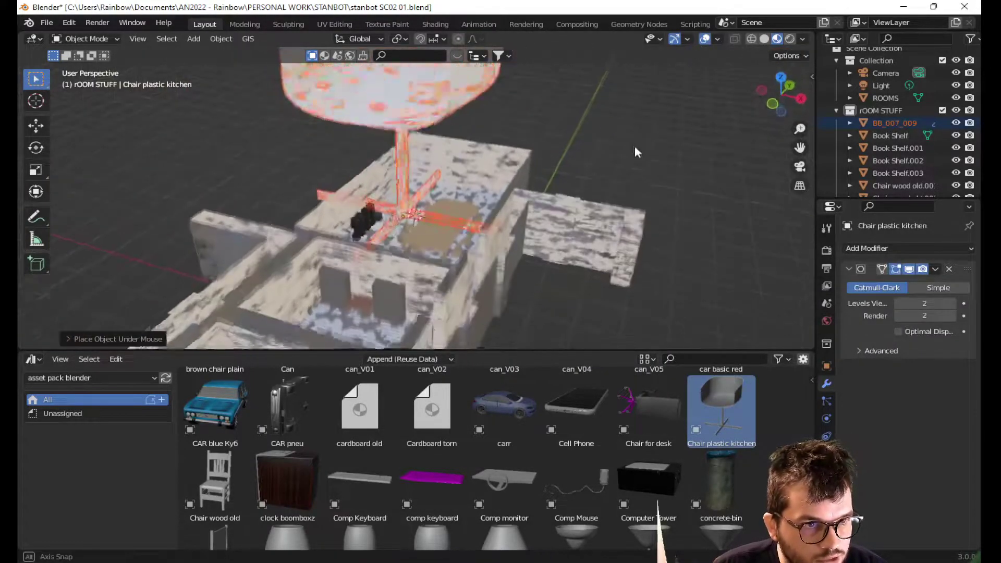
middle_drag(632, 142, 590, 155)
key(Tab)
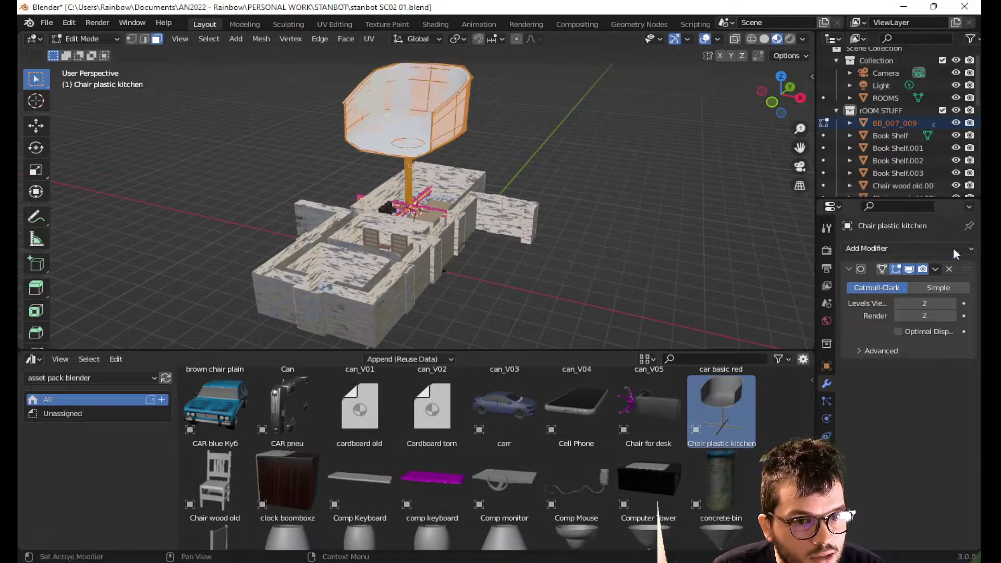
click(949, 268)
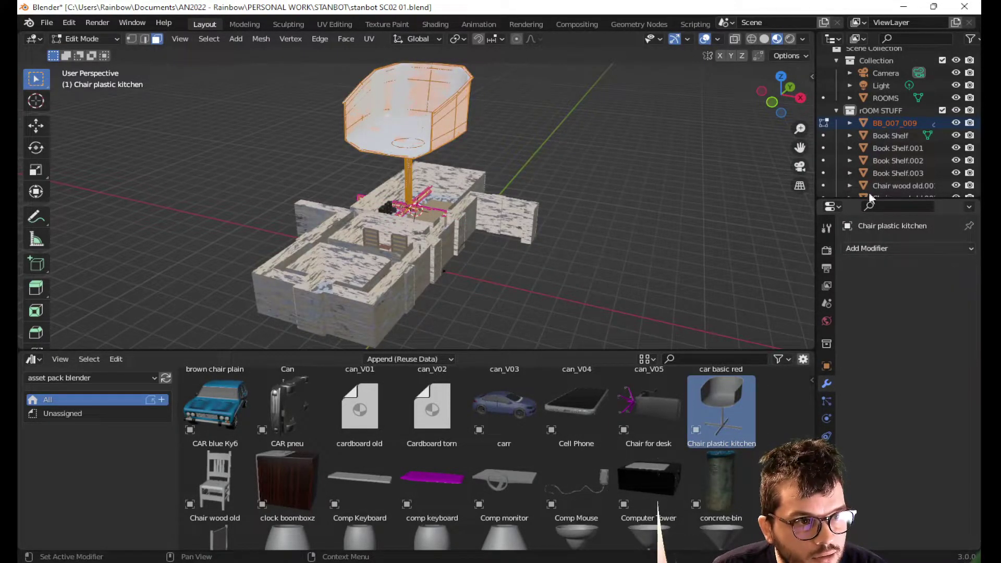
key(s)
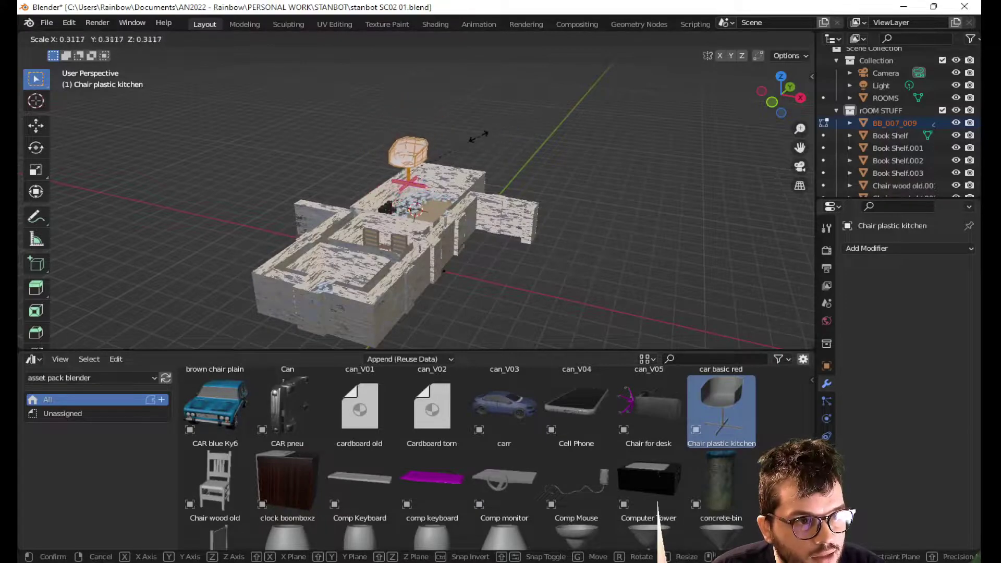
click(437, 156)
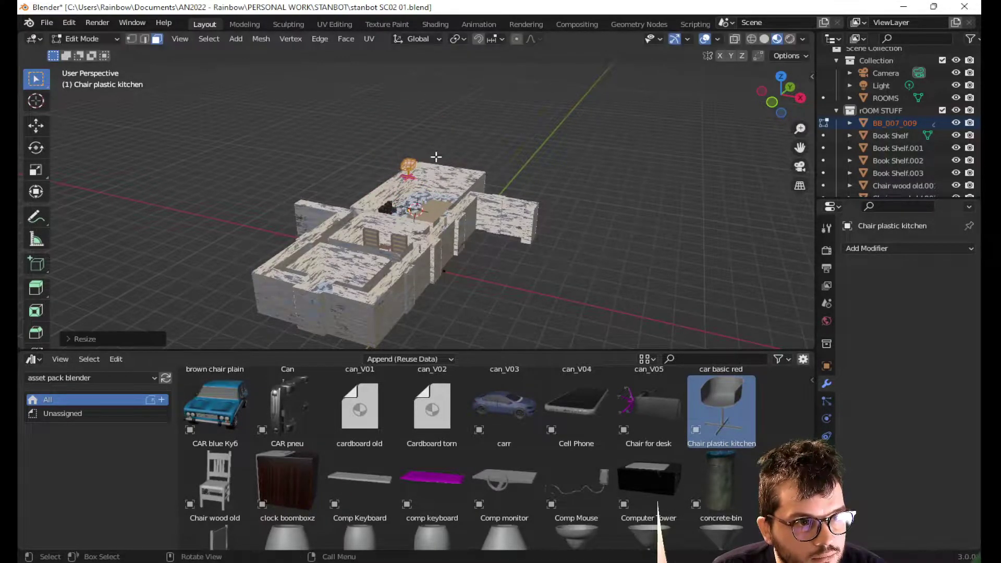
key(Tab)
scroll(428, 165, up, 6)
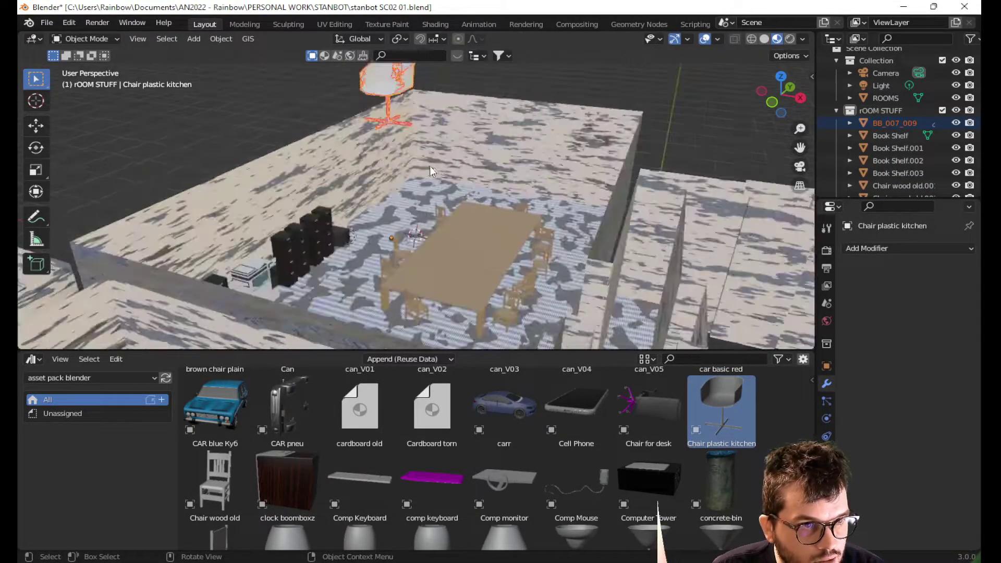
key(s)
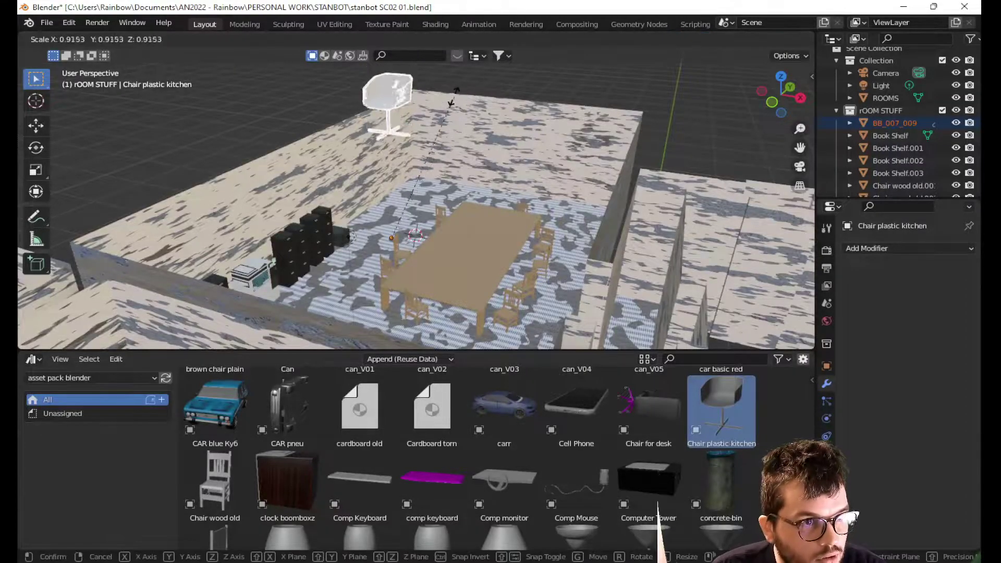
right_click(423, 136)
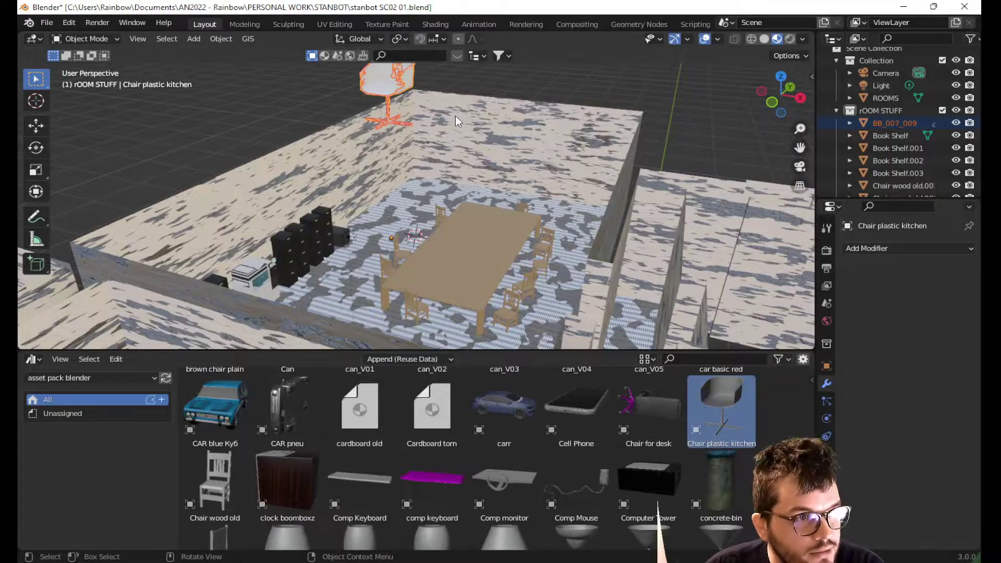
key(Delete)
drag(719, 426, 410, 224)
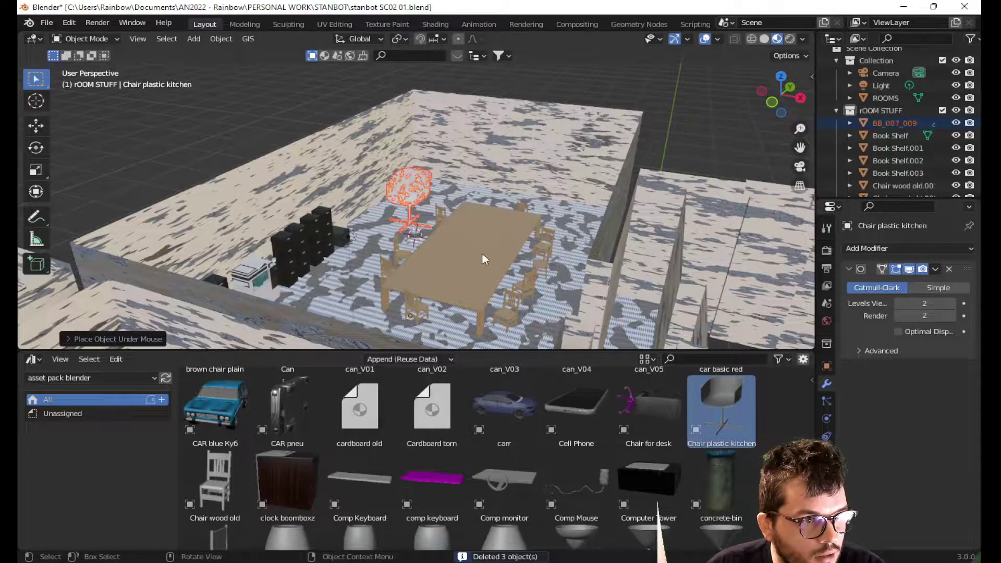
middle_drag(483, 256, 413, 322)
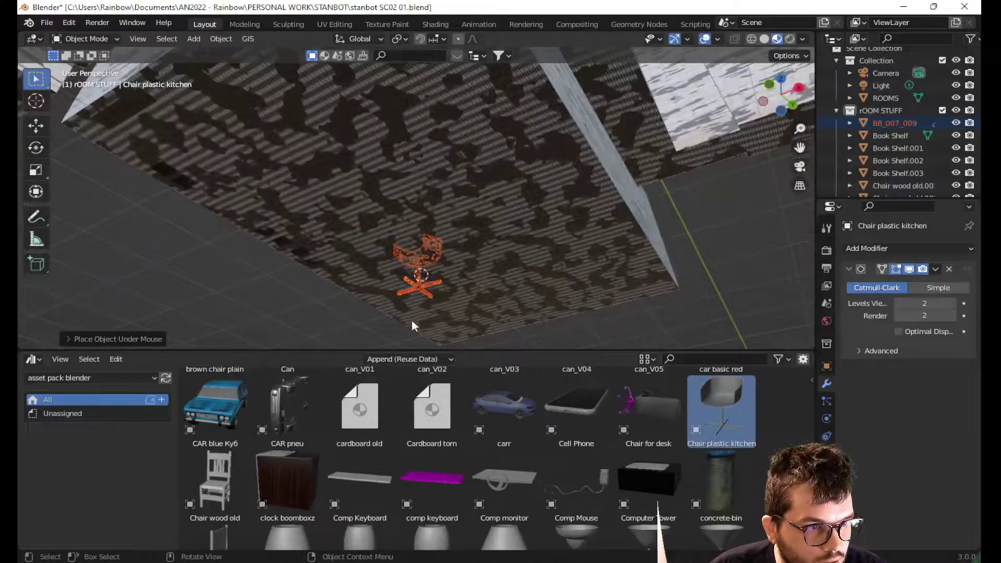
right_click(420, 288)
key(Escape)
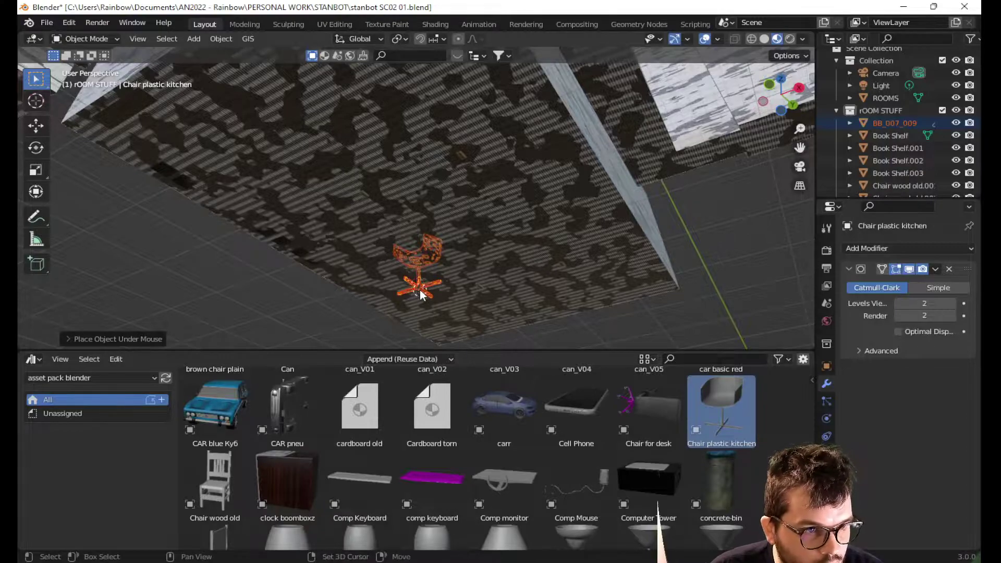
middle_drag(434, 253, 422, 216)
Step: Set the white plastic chair's origin to the 3D cursor and scale it down
right_click(378, 175)
mouse_move(378, 175)
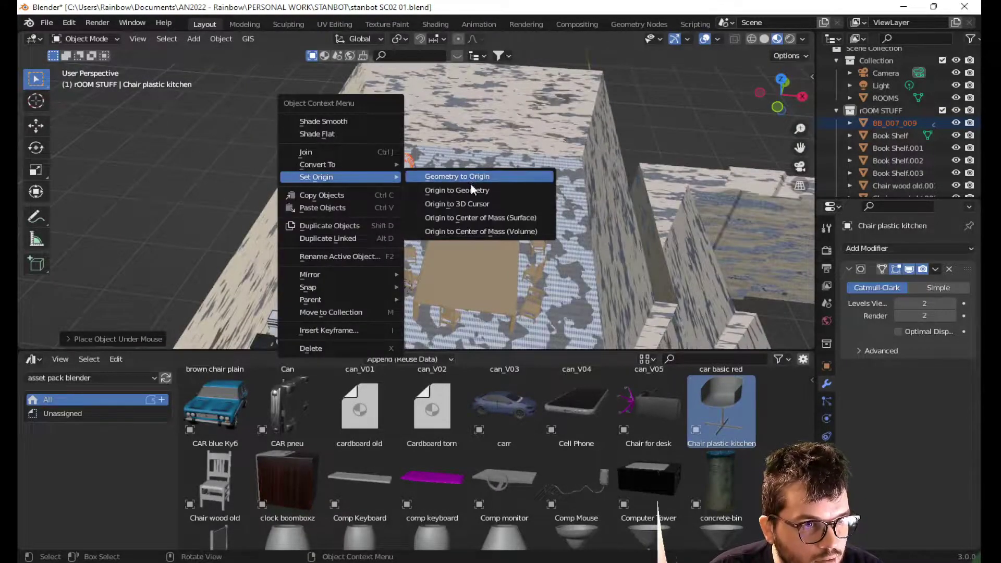
click(475, 204)
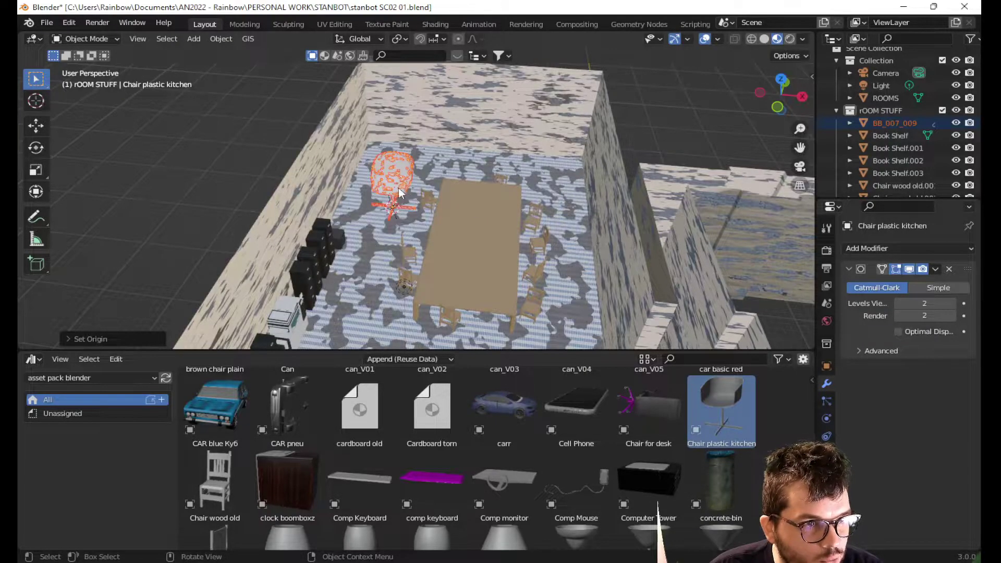
click(396, 185)
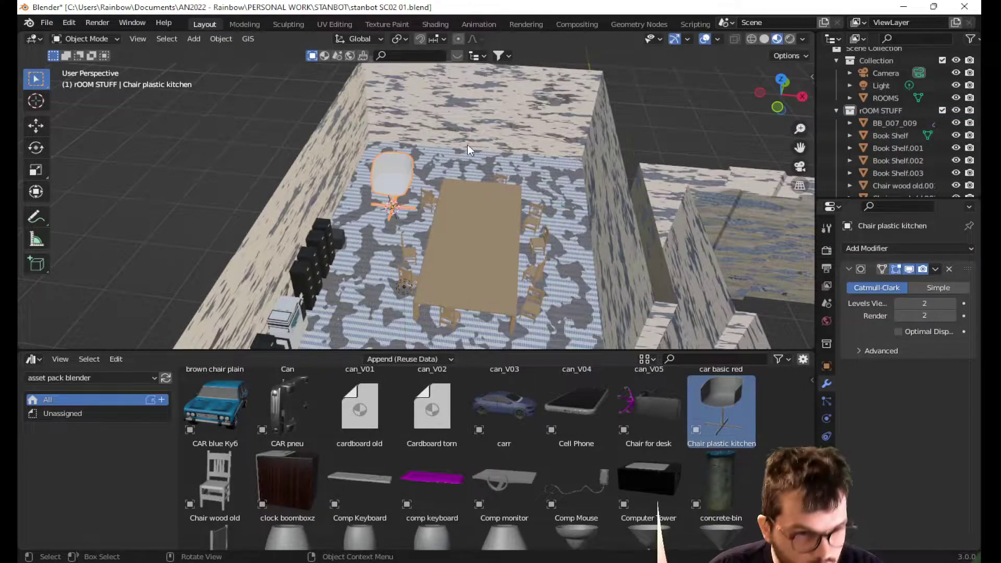
key(s)
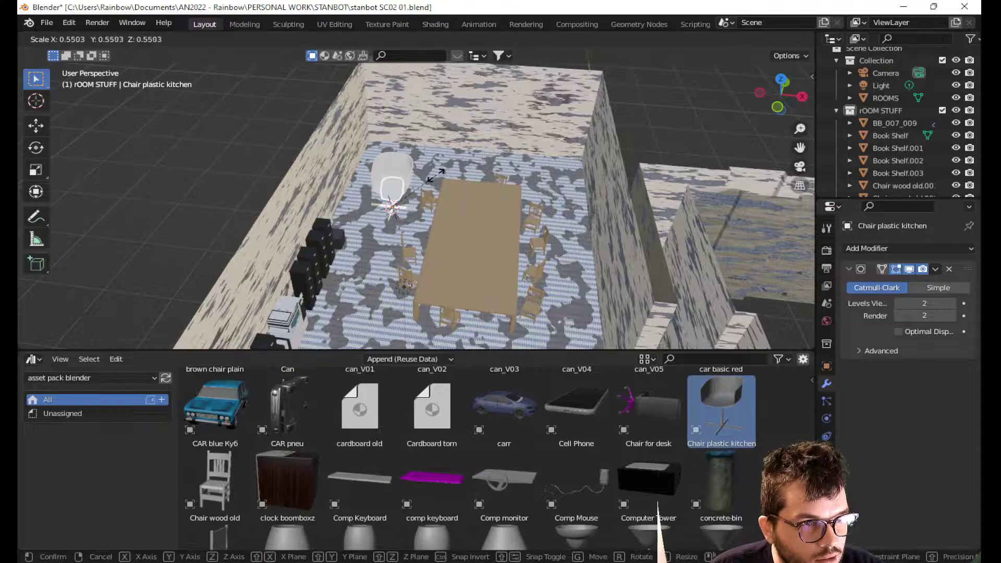
click(429, 180)
Step: Delete the leftover chairs BB_007_009 and BB_007_012
click(396, 168)
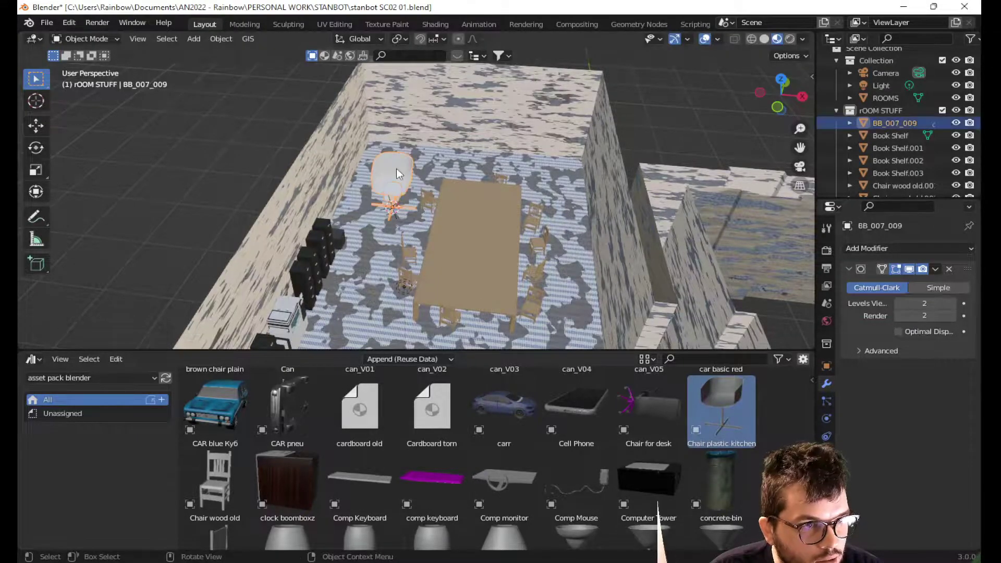
key(Delete)
click(396, 203)
key(g)
key(Escape)
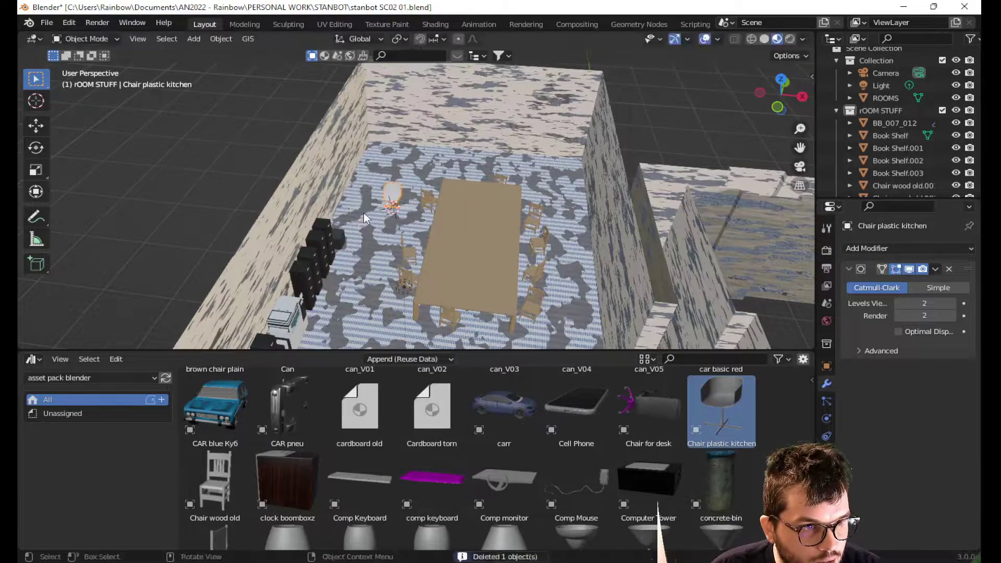
click(412, 210)
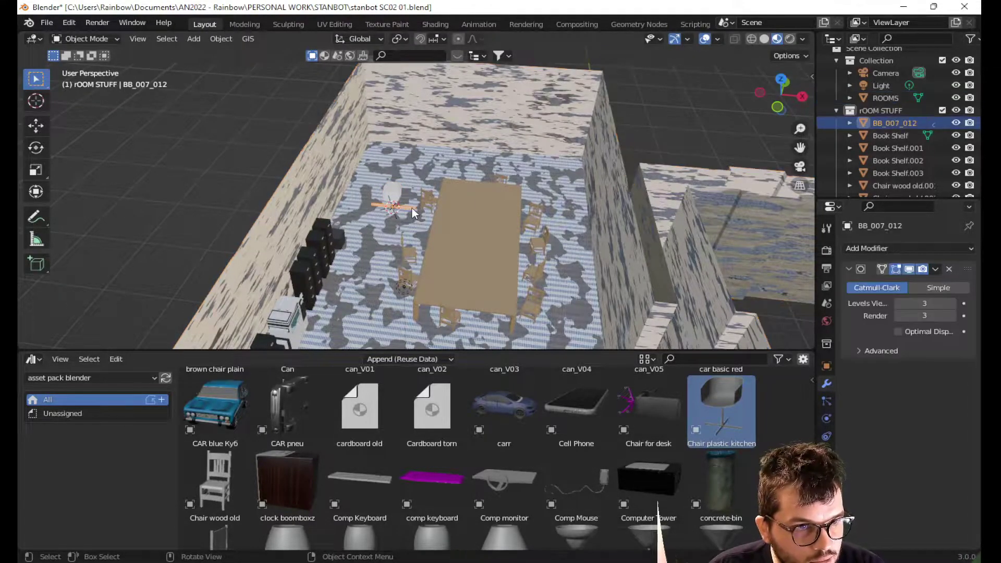
key(Delete)
Step: Move the plastic chair along Y, then along X, to the table's end
click(394, 197)
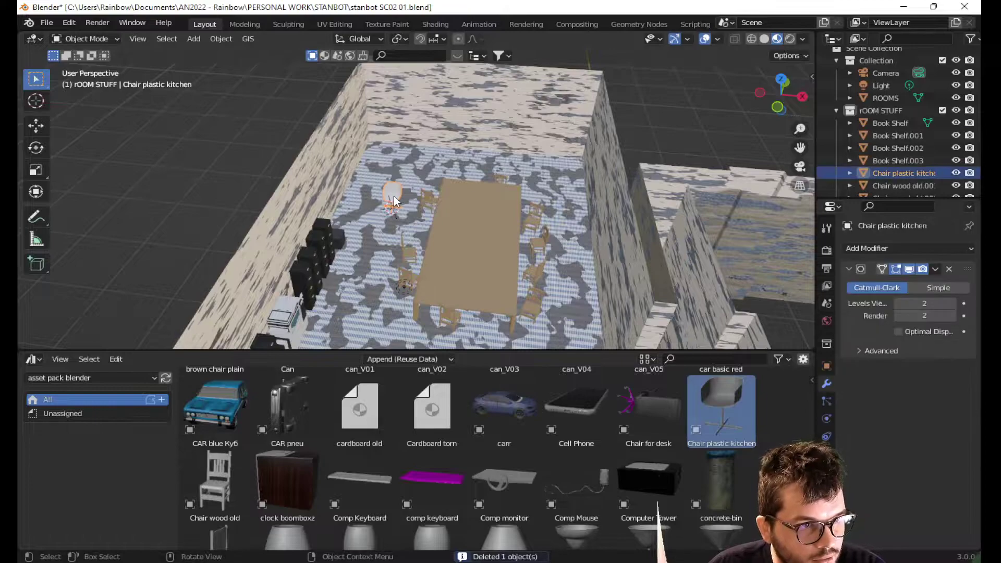
key(g)
key(y)
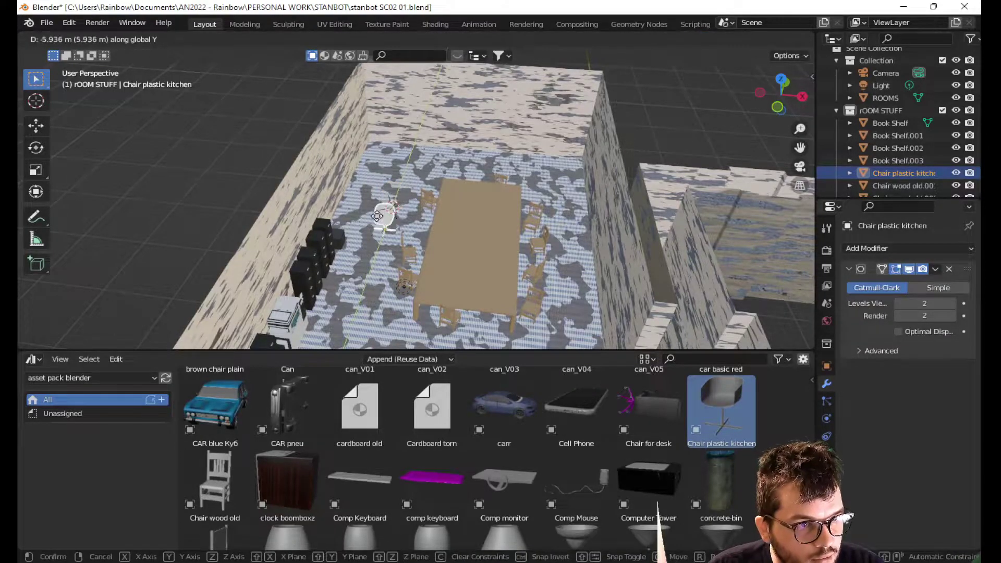
click(377, 216)
key(g)
key(x)
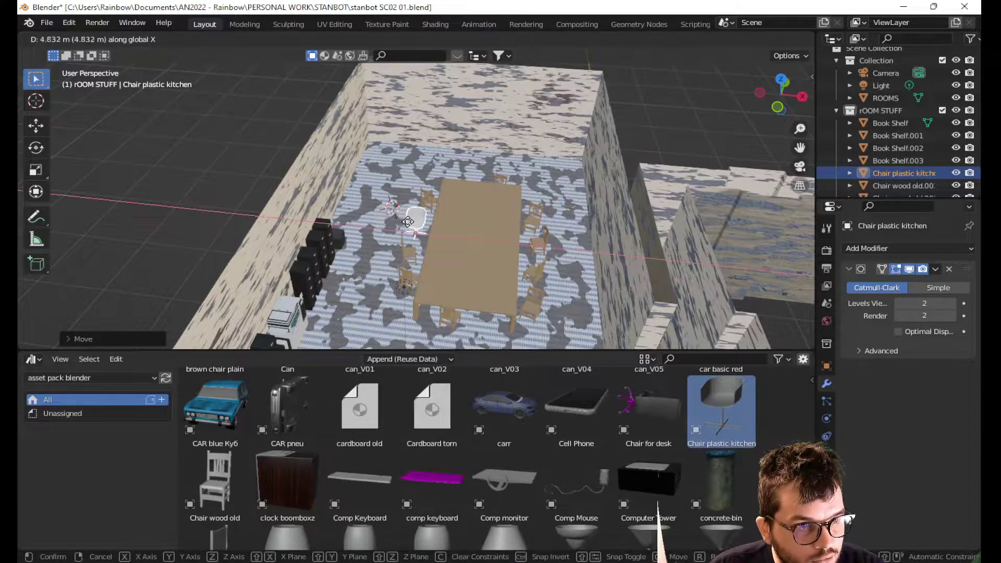
click(410, 222)
Step: Rotate the plastic chair 90° about Z, plus a slight extra turn, to face the table
text(rz90)
key(Return)
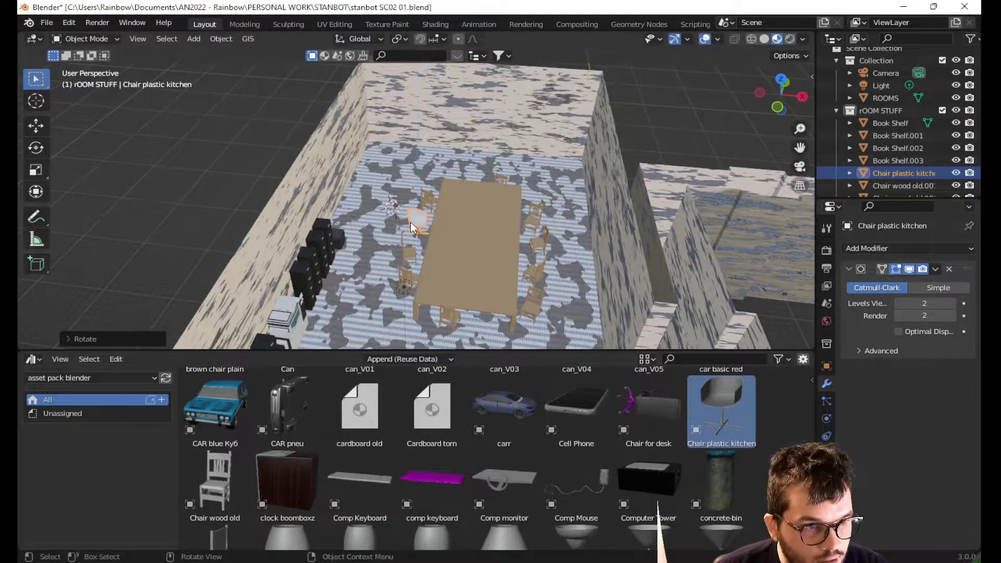
key(r)
key(z)
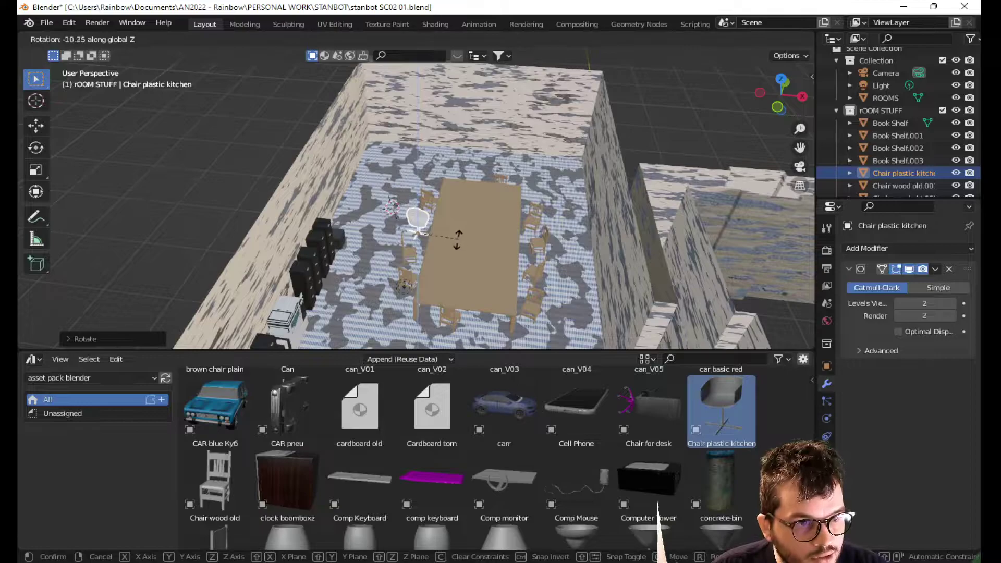
click(451, 243)
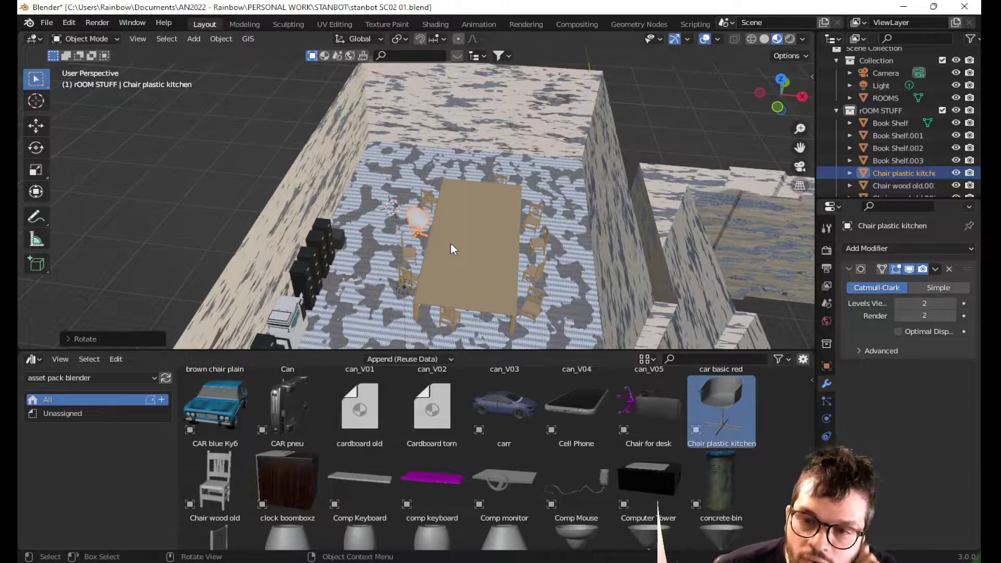
middle_drag(451, 243, 458, 171)
middle_drag(446, 233, 470, 177)
Step: Delete the Subdivision modifier from the white plastic chair
click(421, 287)
click(404, 292)
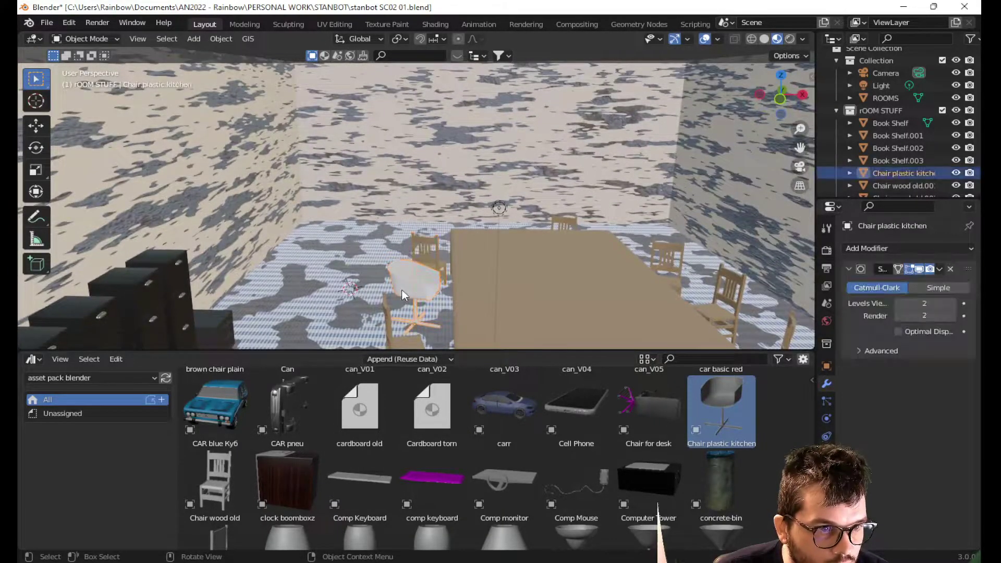
click(950, 269)
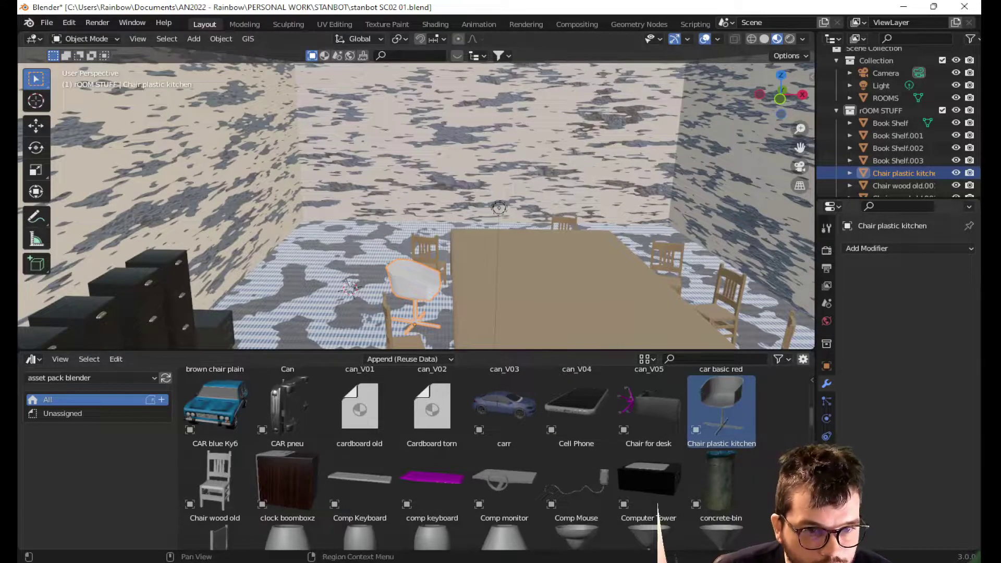
Step: Review the chair's BB_007_003 and BB_007_002 material slots, then deselect it
click(827, 436)
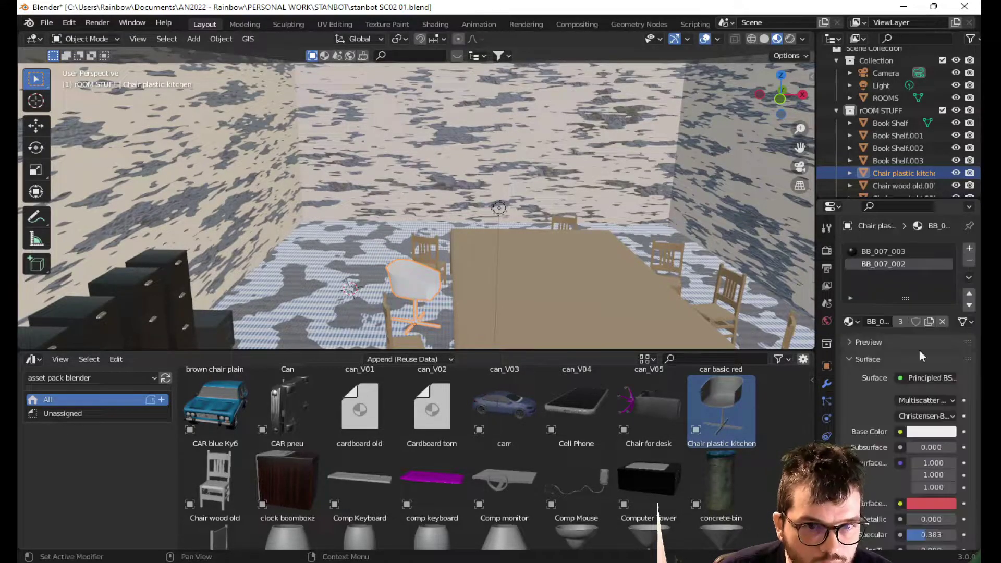
click(880, 250)
click(871, 262)
click(868, 250)
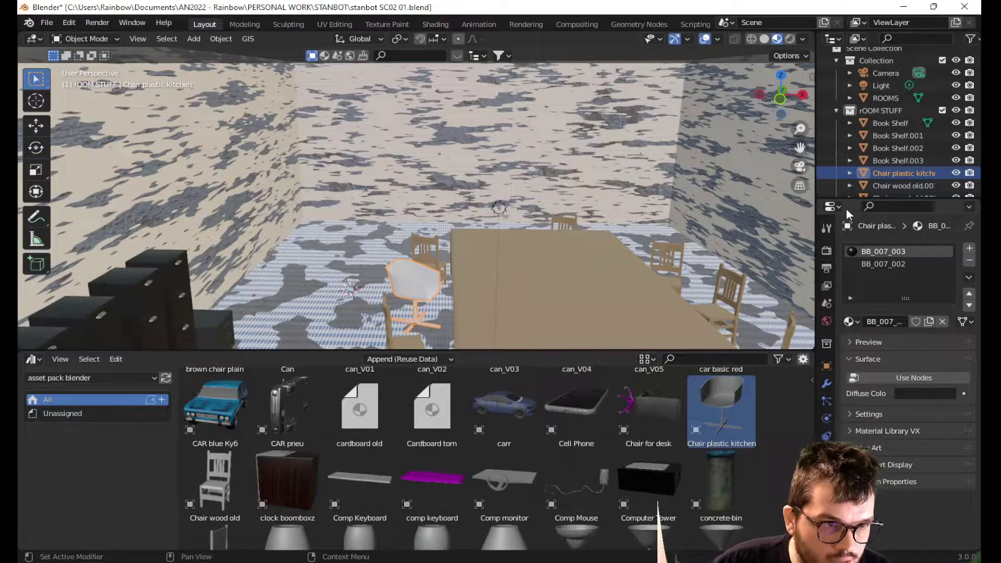
middle_drag(592, 312, 501, 178)
click(197, 102)
scroll(500, 172, down, 4)
scroll(522, 261, down, 4)
middle_drag(523, 259, 204, 258)
middle_drag(540, 198, 274, 280)
middle_drag(346, 291, 428, 261)
Step: Drag Book.004 and Book.005 from the Asset Browser onto the conference table
scroll(565, 455, up, 2)
scroll(565, 454, up, 2)
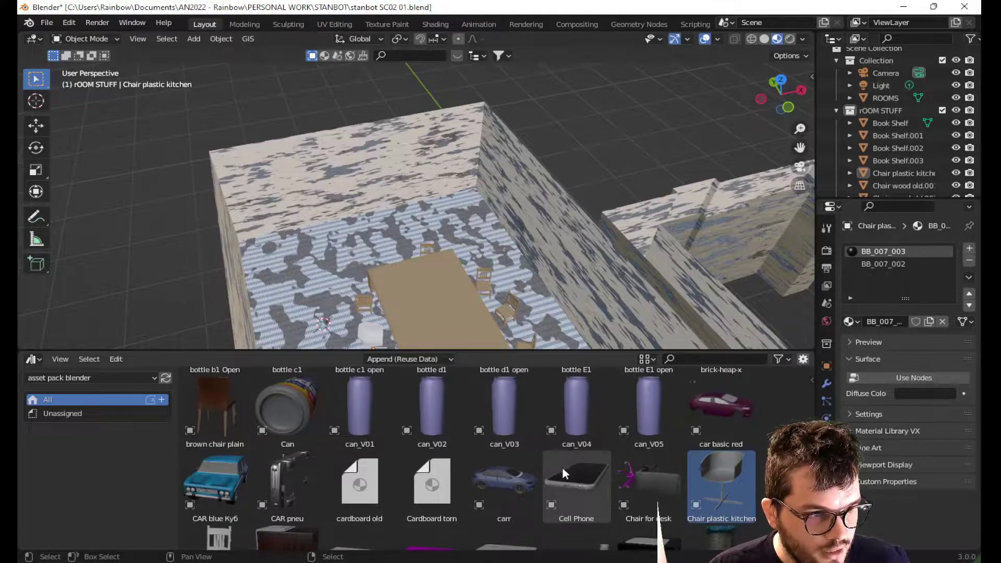
scroll(562, 468, up, 3)
scroll(562, 467, up, 3)
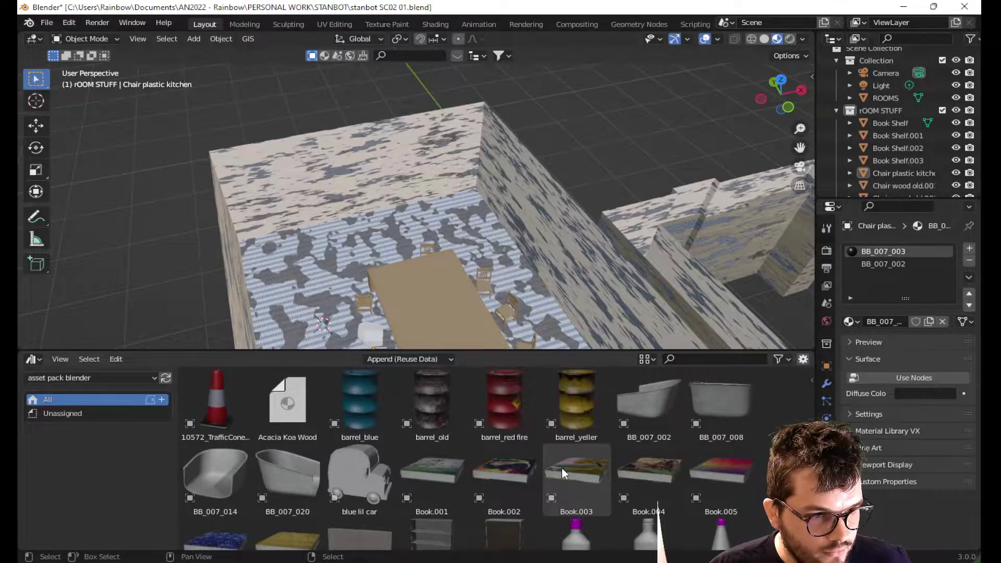
scroll(562, 467, down, 3)
scroll(562, 468, up, 1)
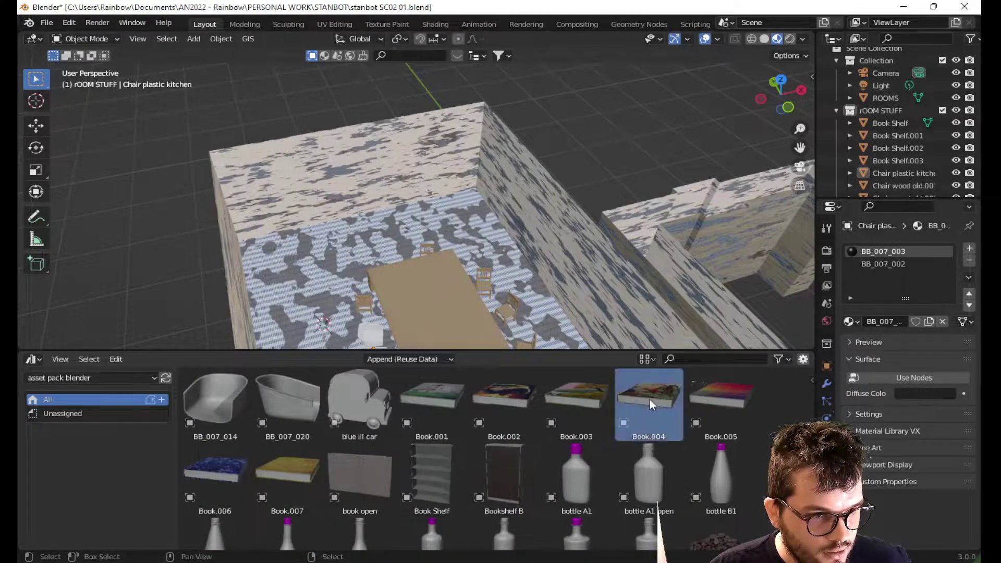
drag(649, 398, 394, 277)
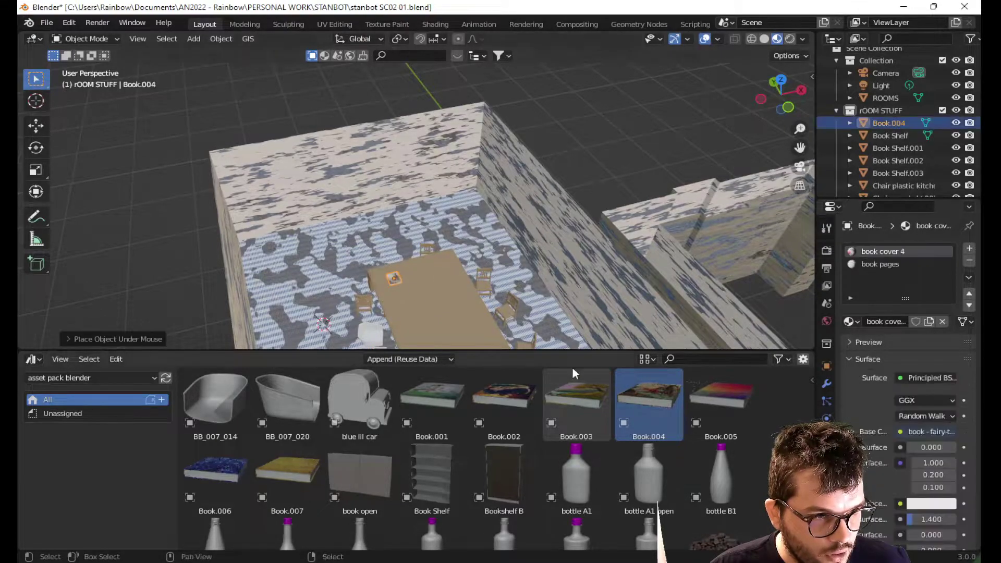
middle_drag(571, 344, 441, 249)
drag(738, 399, 481, 277)
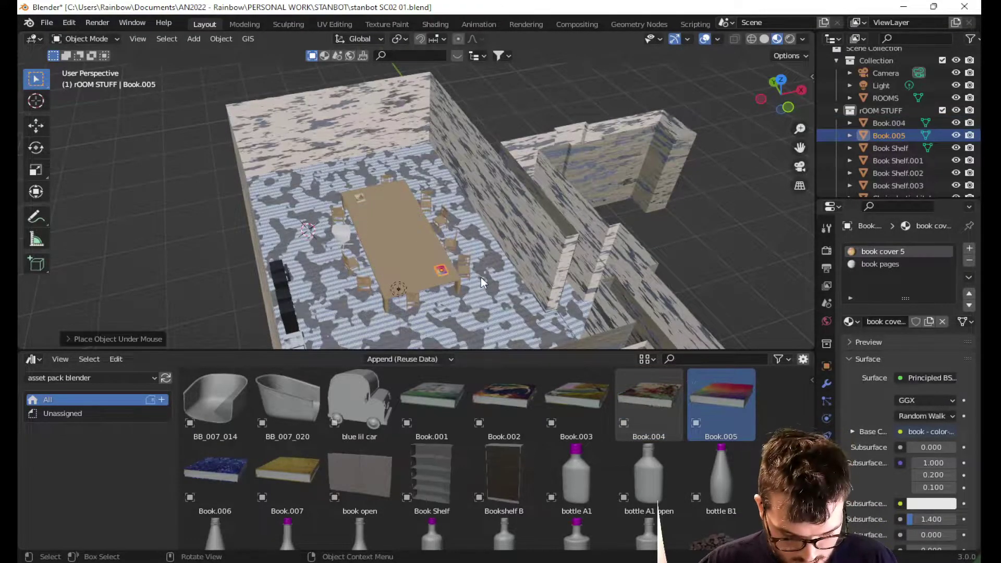
Step: Rotate the newly placed book about the vertical Z axis
key(r)
key(z)
click(457, 299)
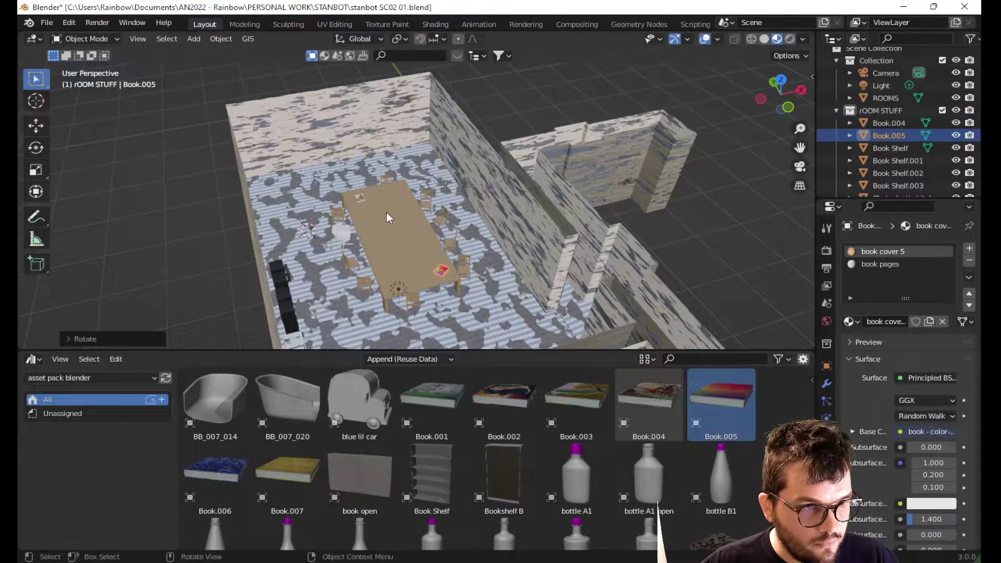
scroll(583, 475, down, 2)
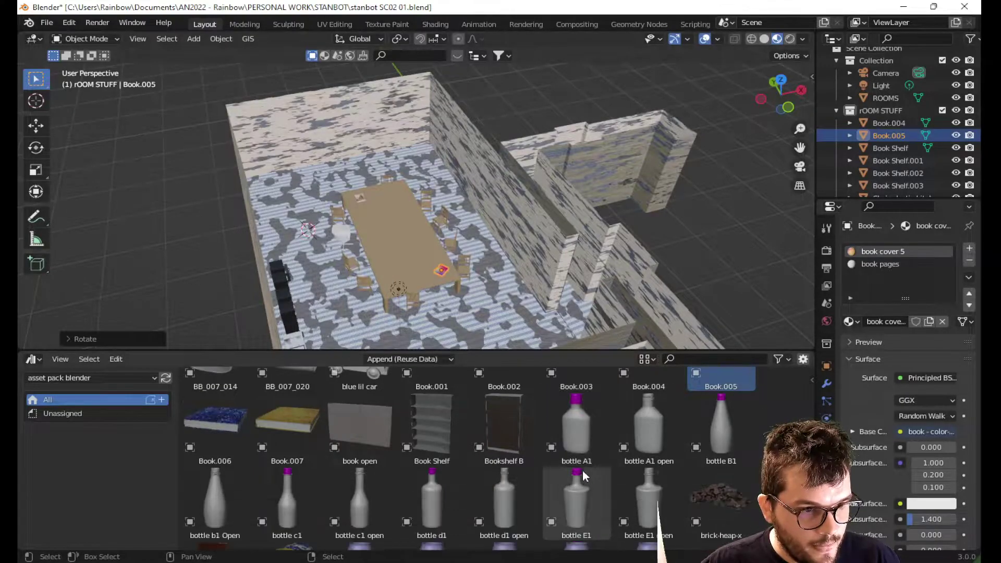
scroll(583, 470, down, 4)
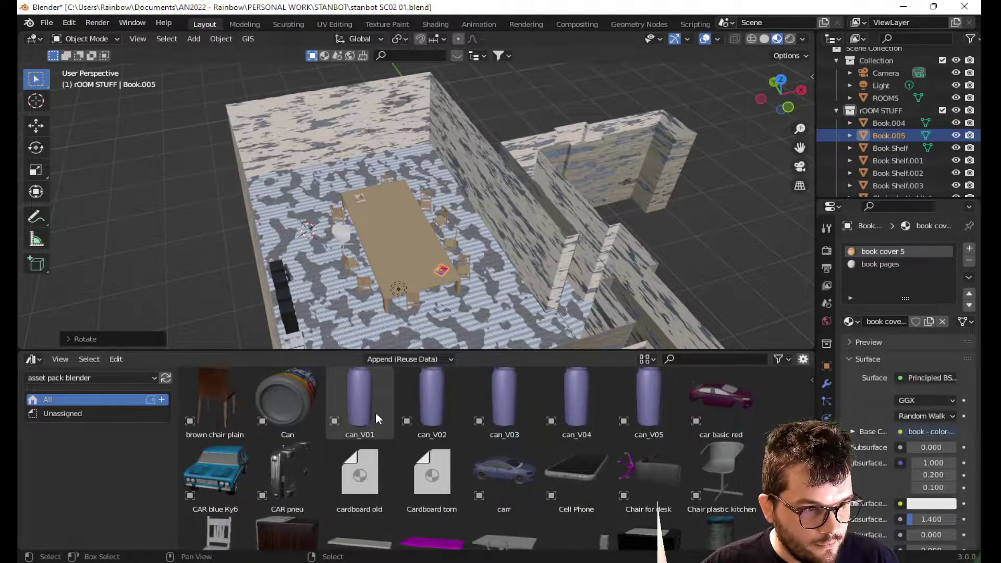
Step: Place a Can asset on the table, shrink it in Edit Mode, then delete it
drag(286, 401, 415, 238)
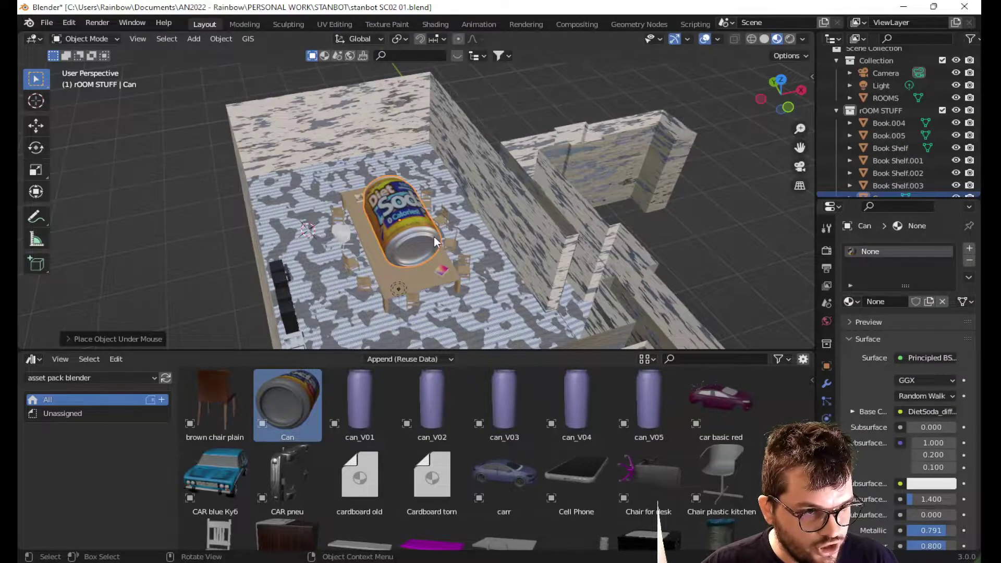
key(Tab)
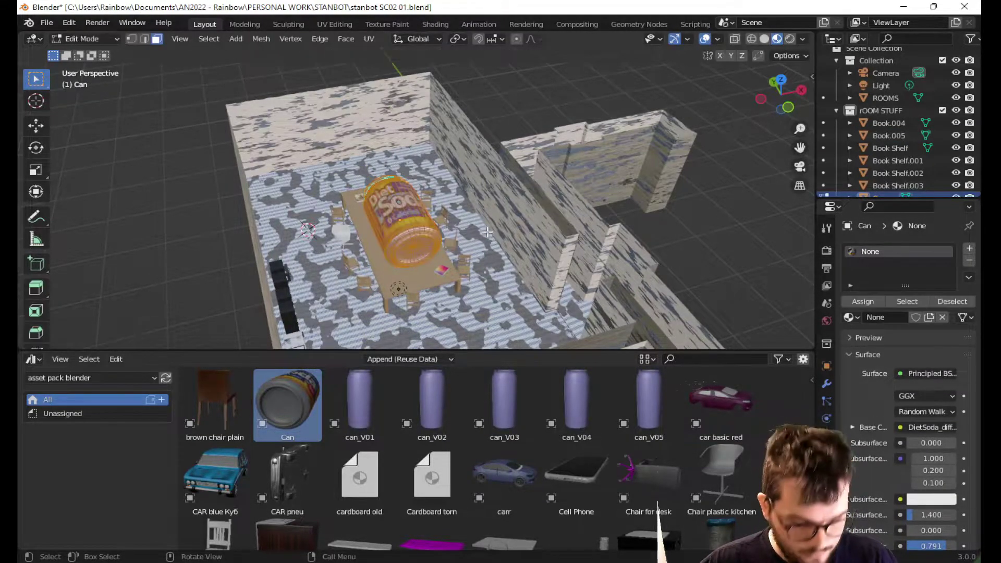
key(s)
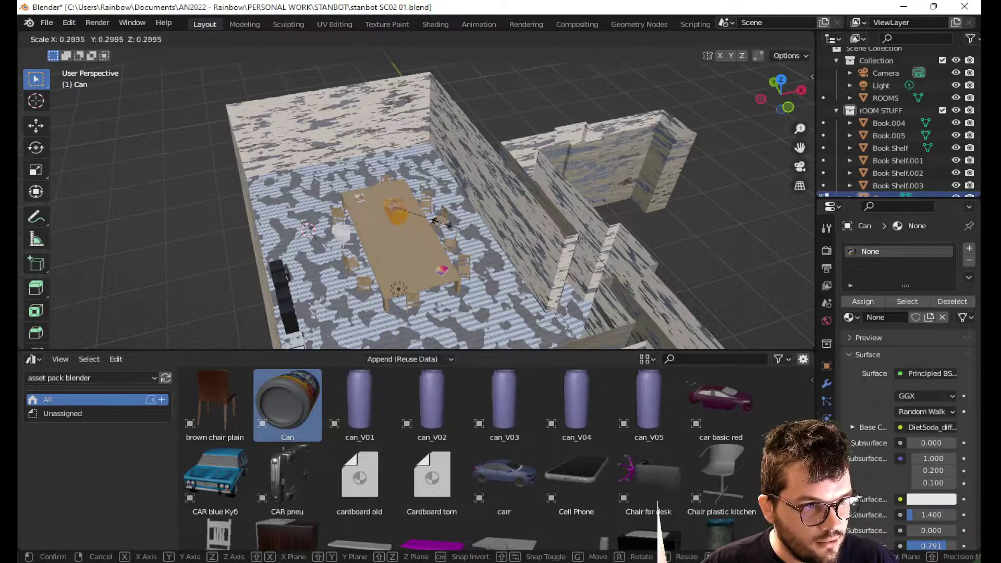
click(408, 218)
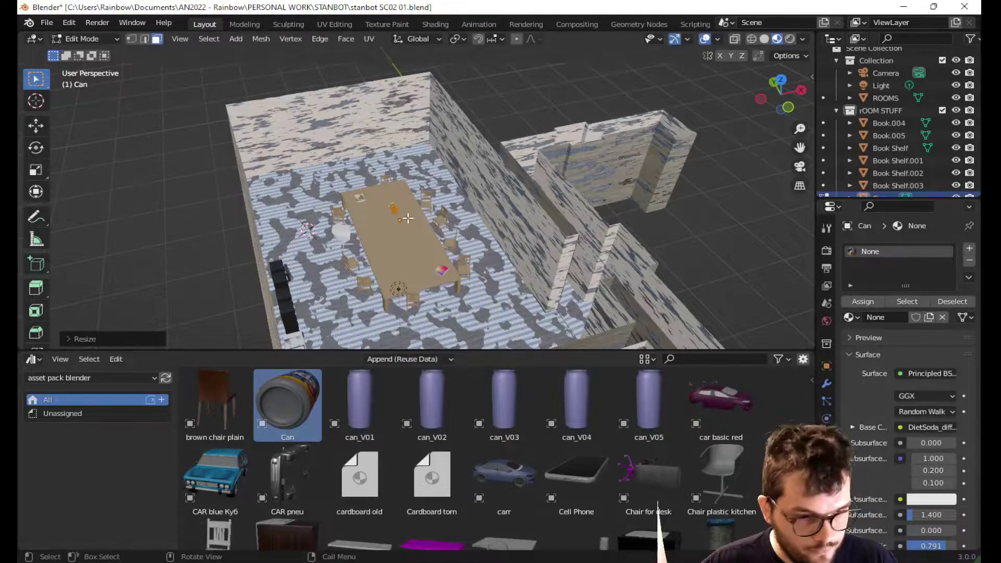
key(Tab)
key(Delete)
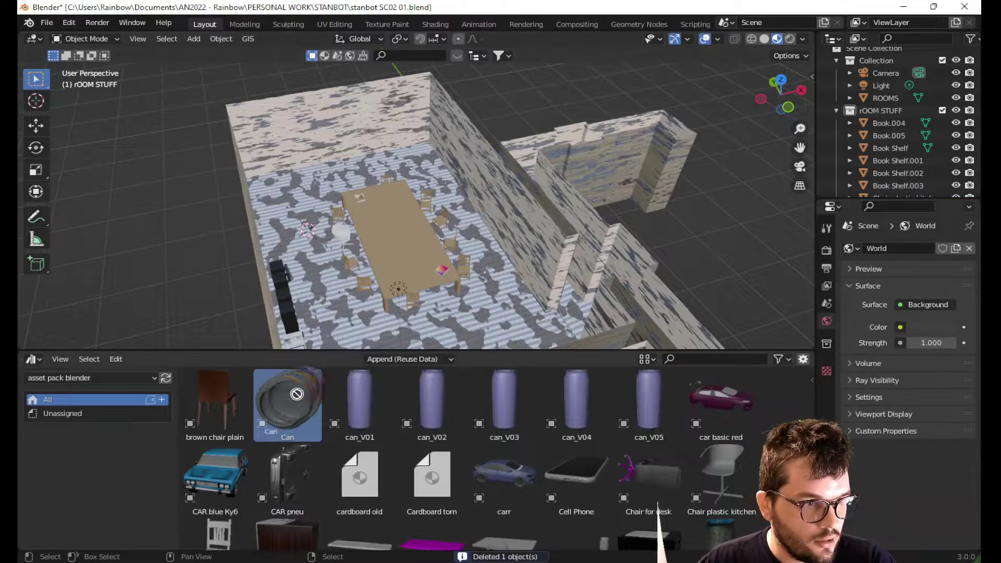
Step: Place the soda can on the table, rotate it about 32.5° around Z, and deselect it
drag(299, 374, 390, 231)
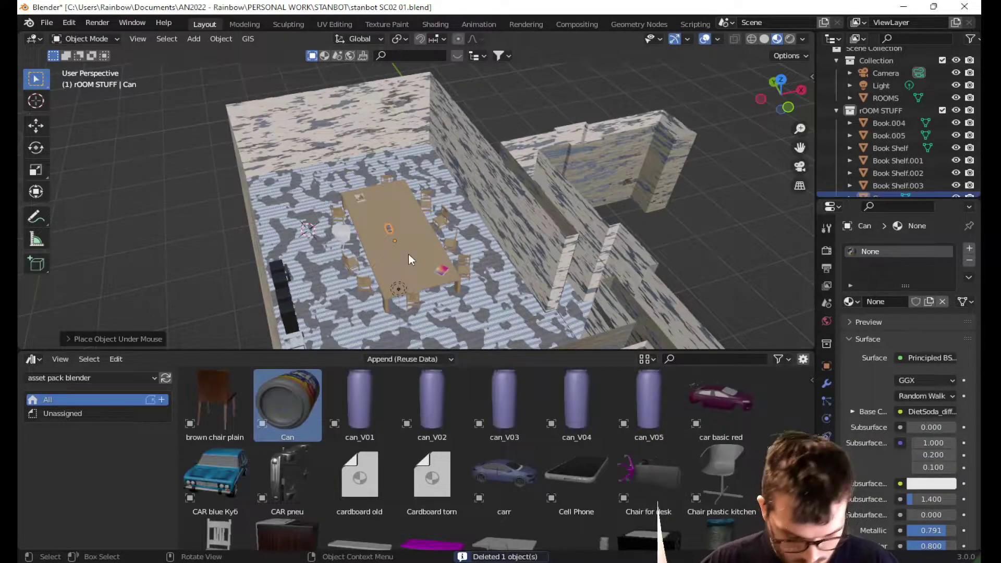
key(r)
key(z)
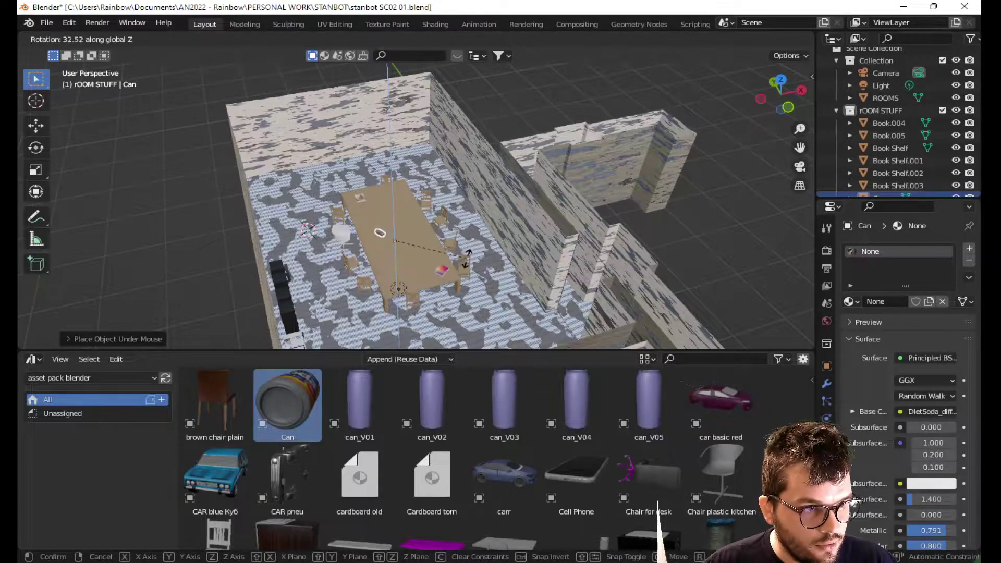
click(467, 259)
key(Tab)
key(Tab)
key(alt+a)
scroll(337, 371, down, 3)
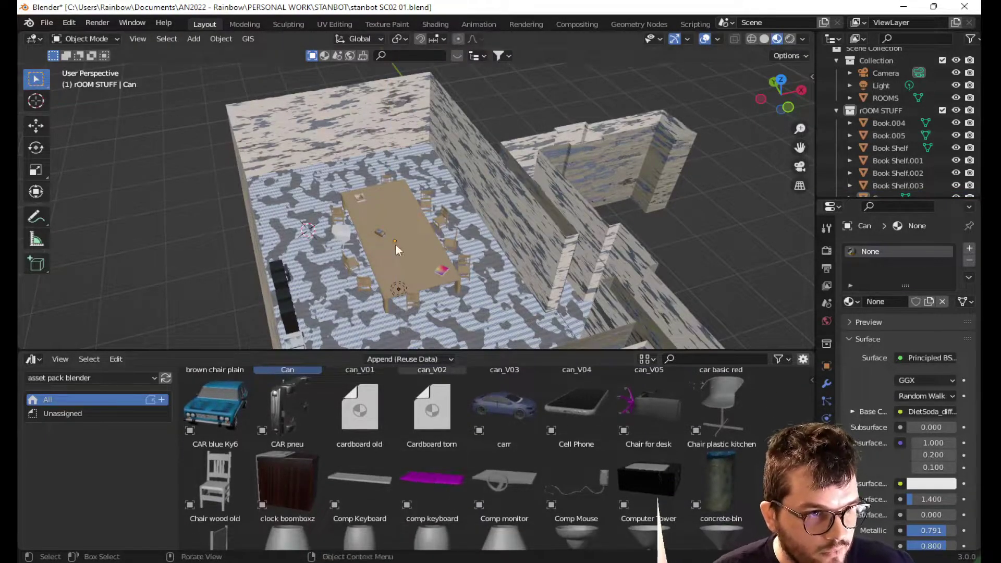
Step: Place the Comp Keyboard asset on top of the left bookshelf
middle_drag(396, 243, 633, 205)
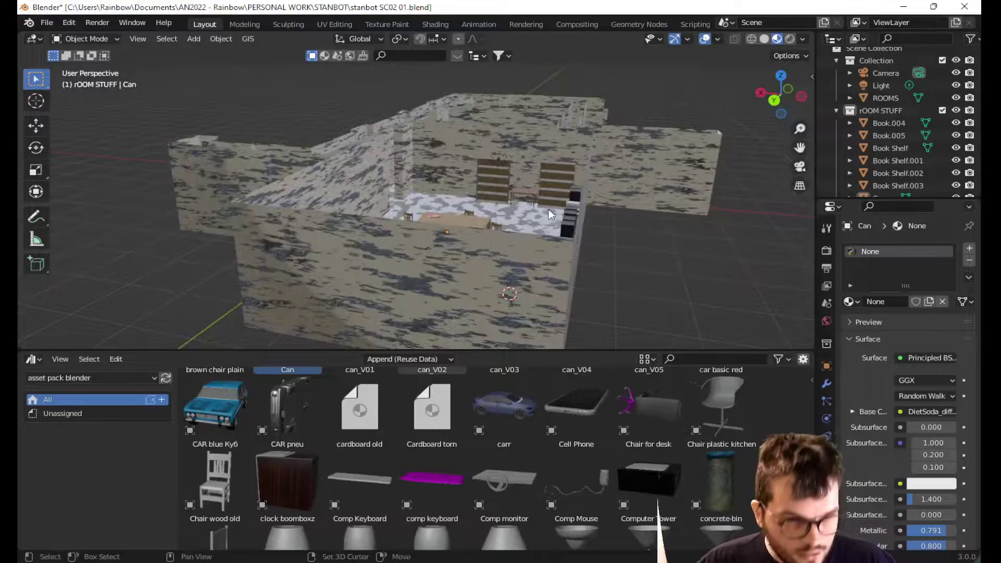
middle_drag(548, 209, 393, 102)
scroll(503, 315, up, 3)
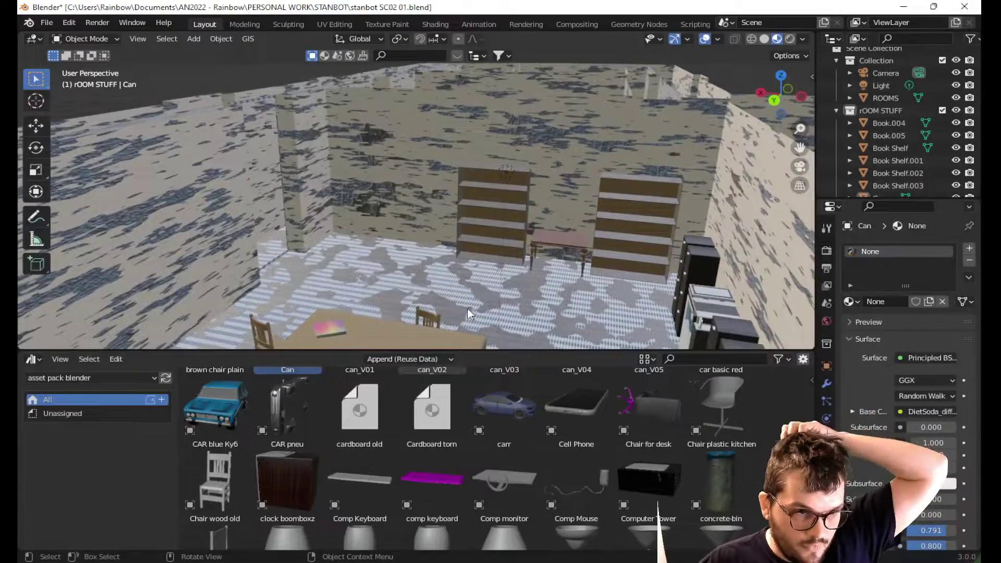
scroll(501, 250, up, 4)
scroll(500, 253, up, 2)
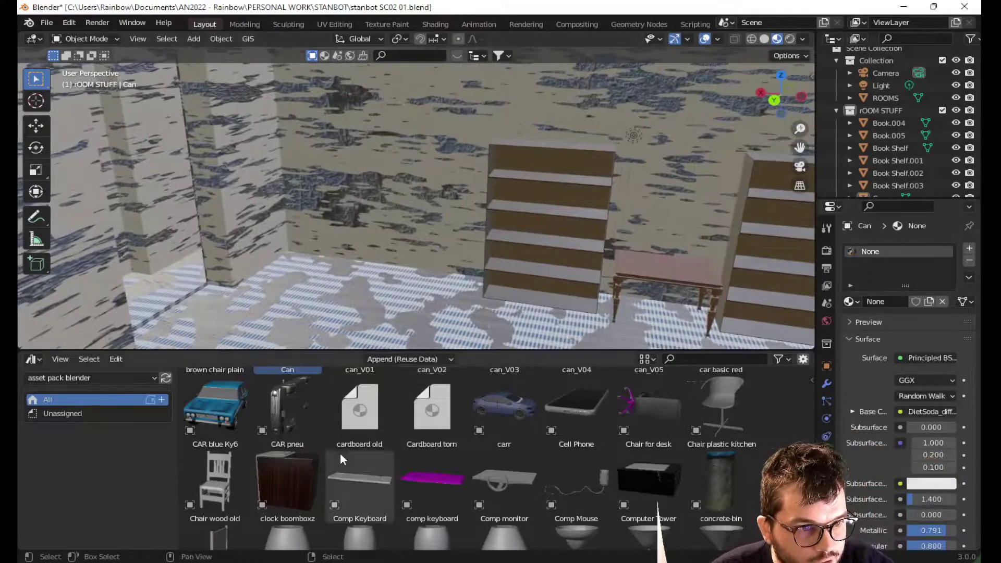
drag(342, 459, 536, 142)
Step: Drop the Comp monitor asset on the small table, then delete it again
ctrl+scroll(482, 334, down, 3)
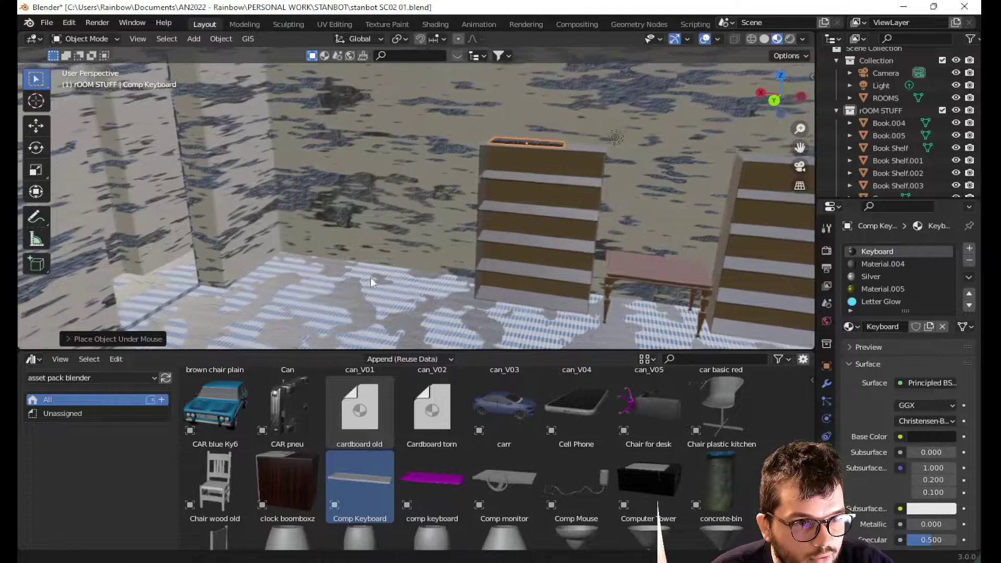
ctrl+scroll(482, 334, down, 2)
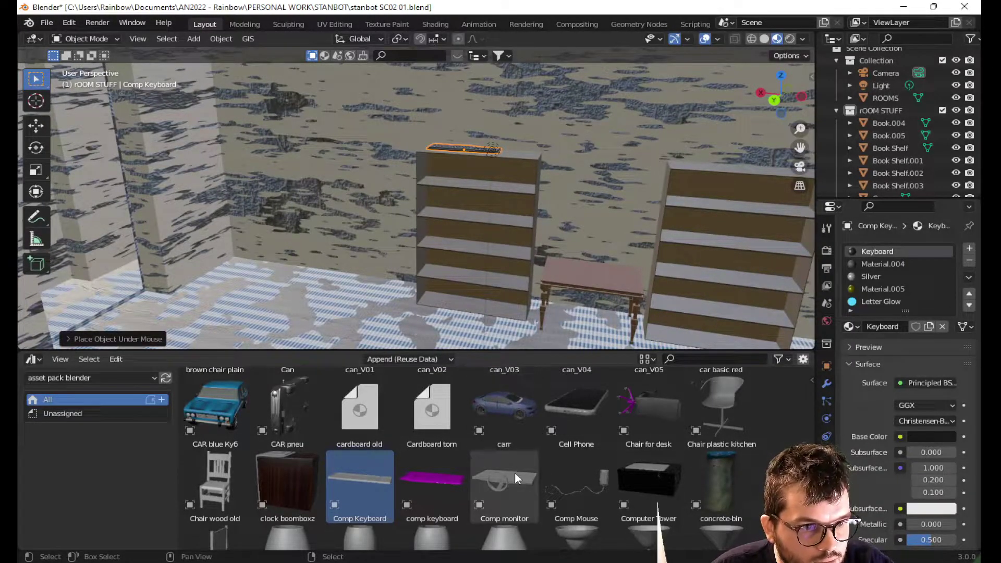
scroll(514, 471, down, 2)
click(500, 407)
drag(500, 407, 595, 237)
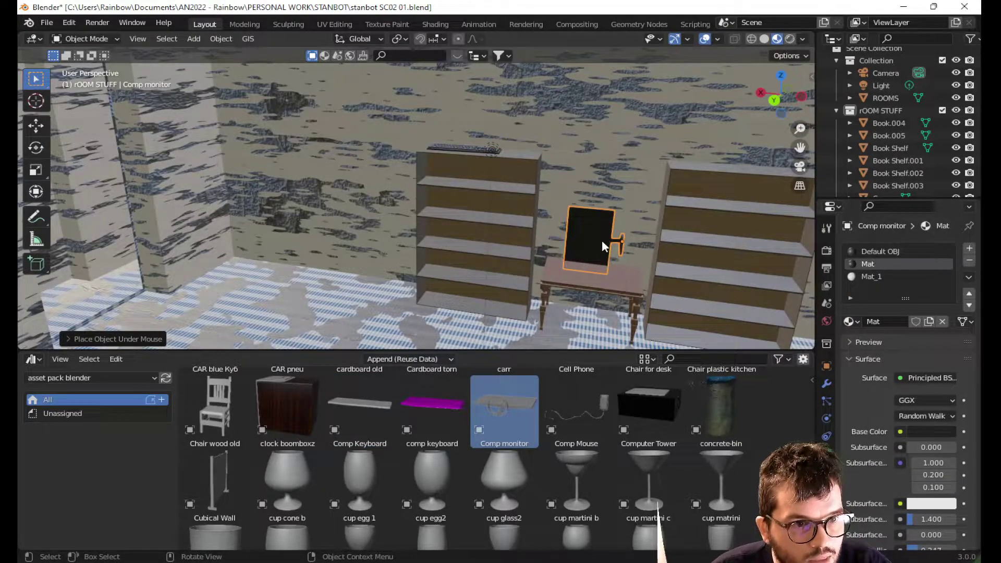
key(Tab)
key(Tab)
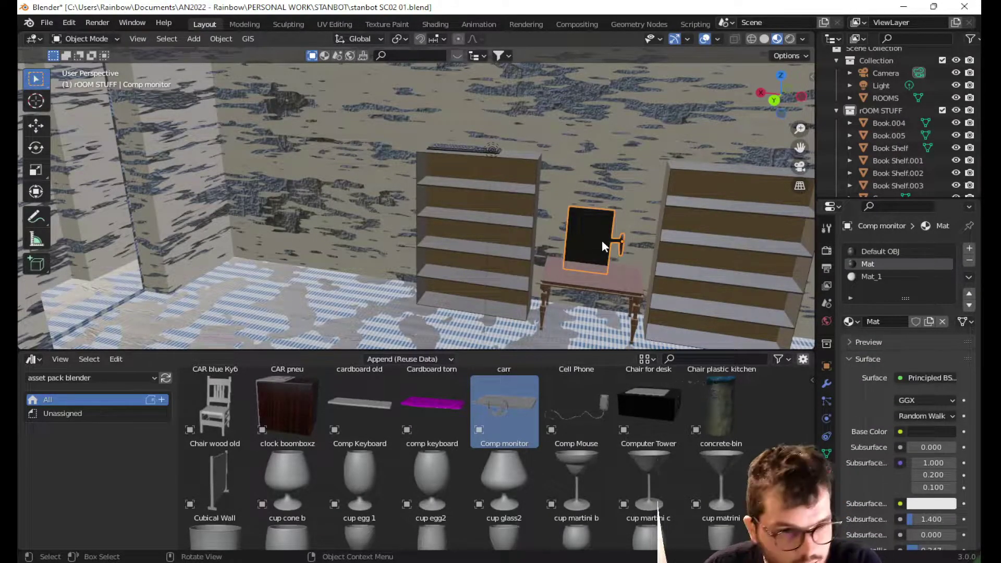
key(Delete)
Step: Select the Comp Mouse asset in the Asset Browser
click(596, 421)
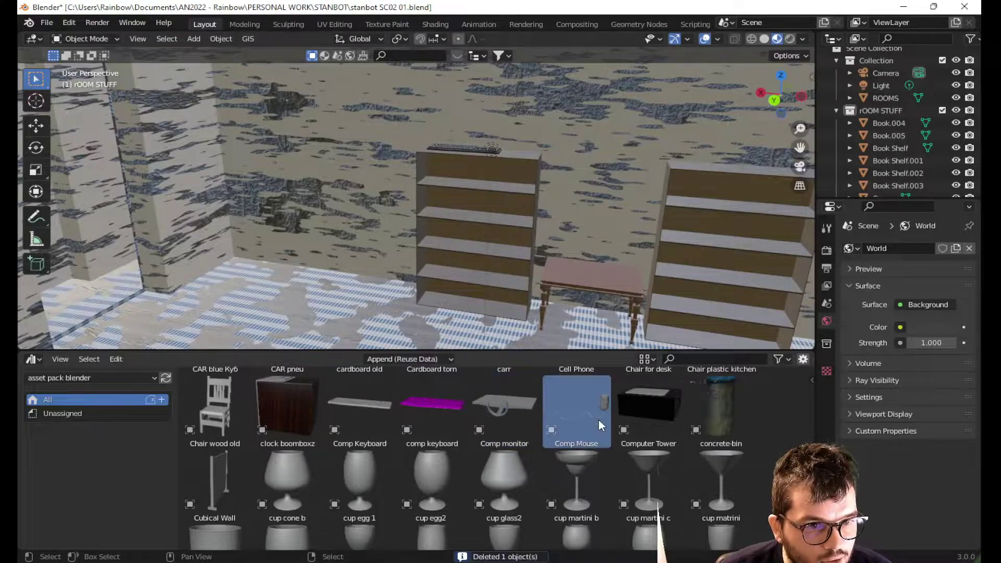
scroll(601, 420, down, 5)
scroll(667, 440, up, 2)
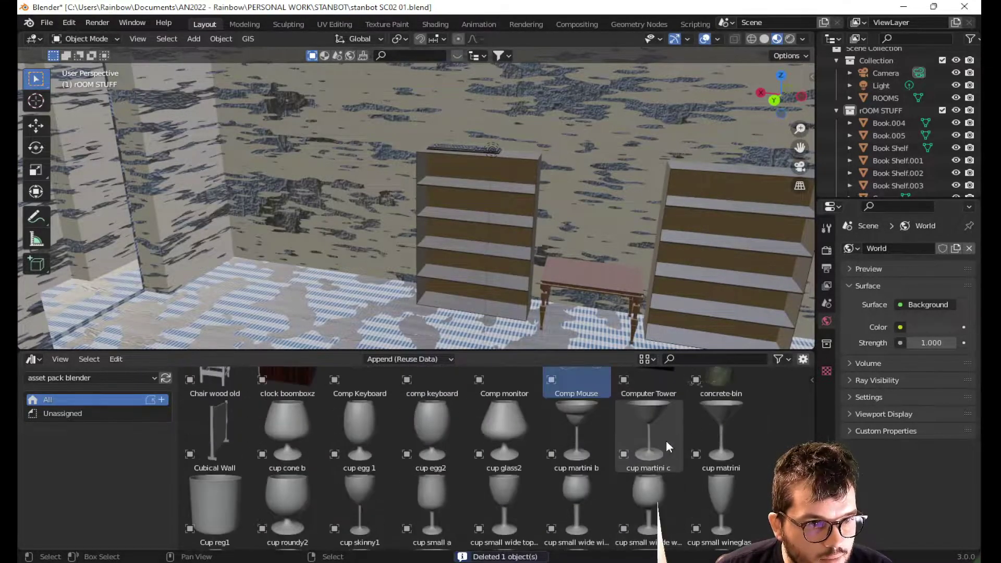
scroll(666, 441, down, 1)
Step: Place the laptop A Closed asset on a lower shelf of the left bookcase, undoing failed drops
scroll(446, 479, down, 6)
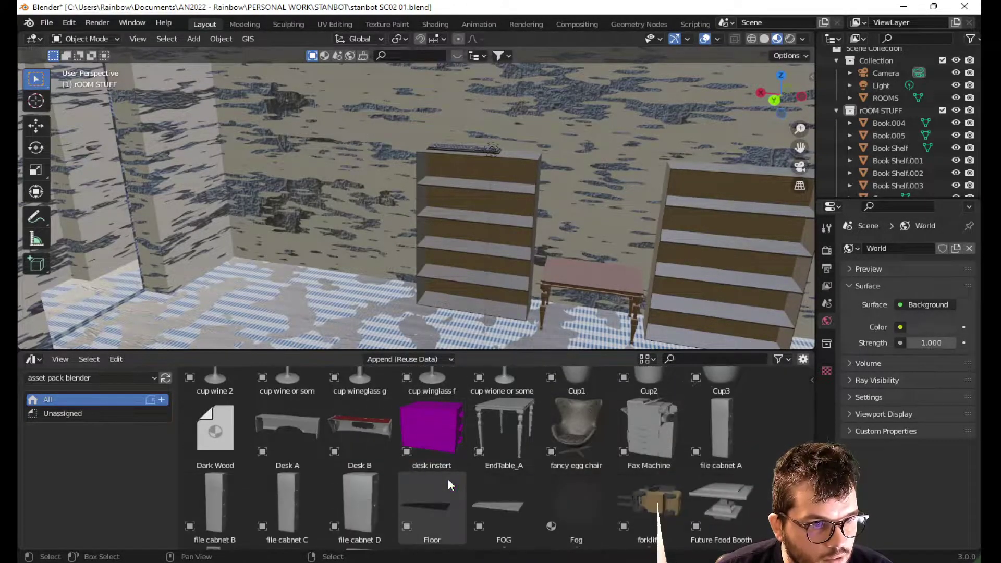
scroll(761, 445, down, 3)
scroll(759, 458, down, 2)
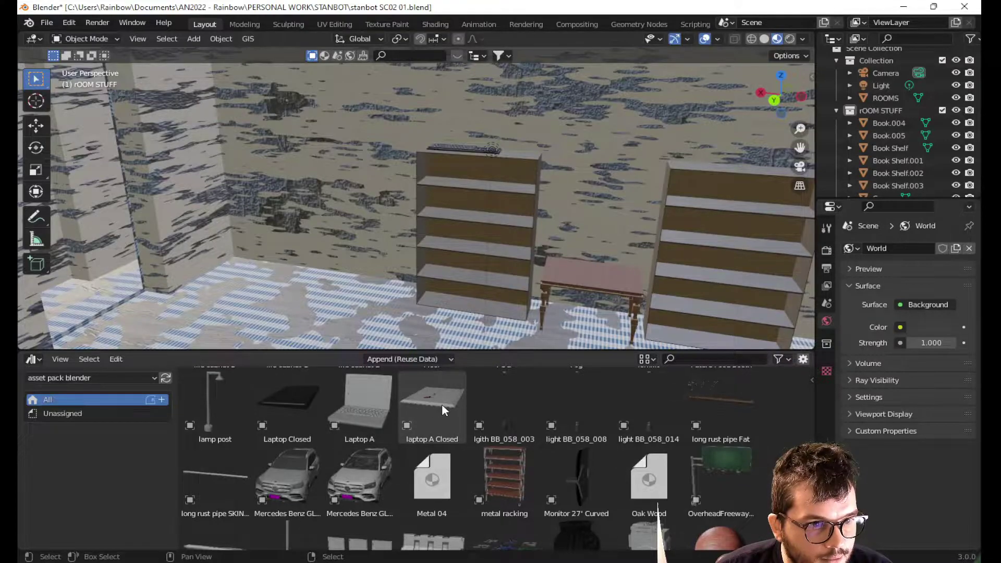
drag(442, 406, 433, 271)
key(ctrl+z)
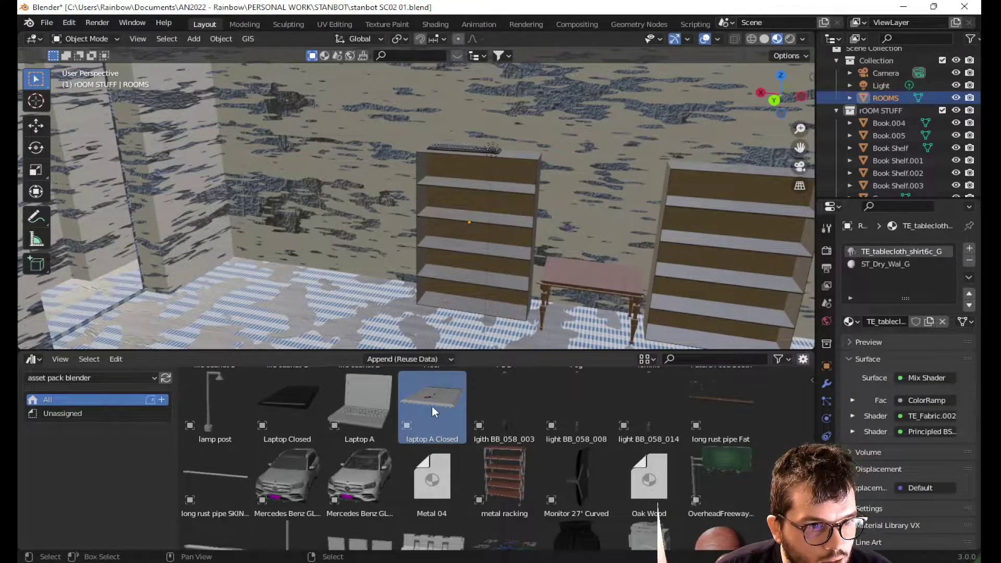
drag(431, 405, 455, 278)
drag(465, 315, 461, 316)
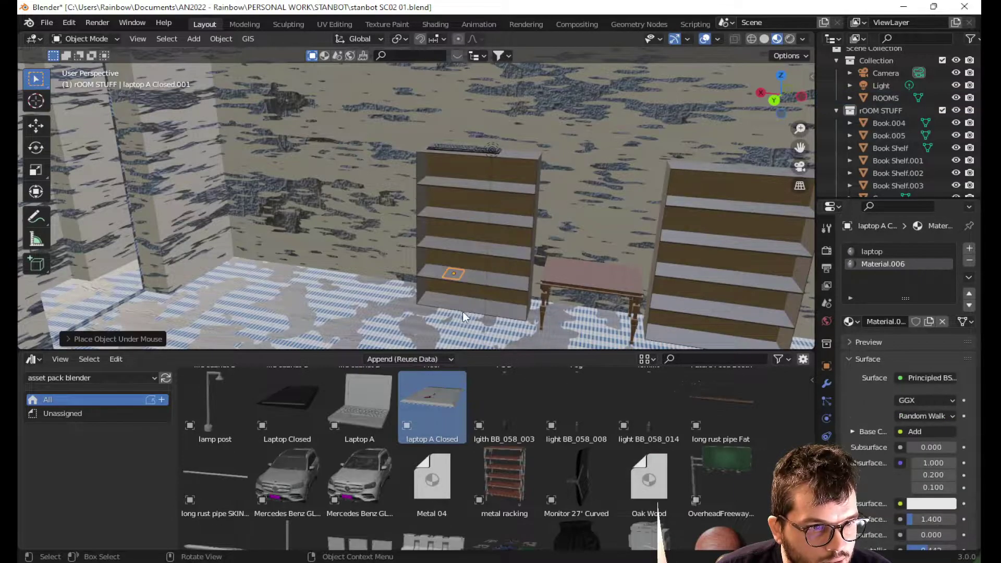
key(ctrl+z)
drag(432, 406, 495, 278)
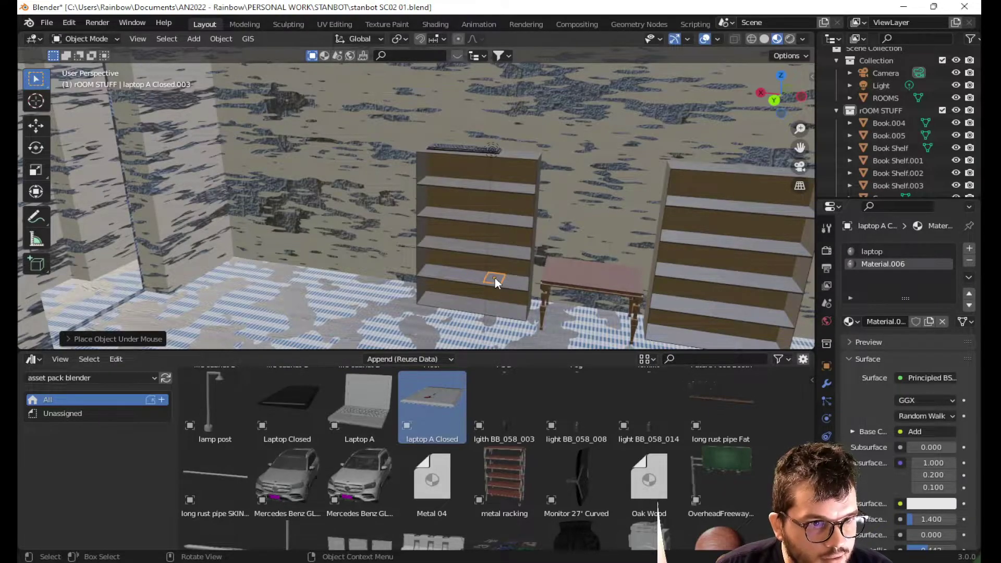
click(354, 256)
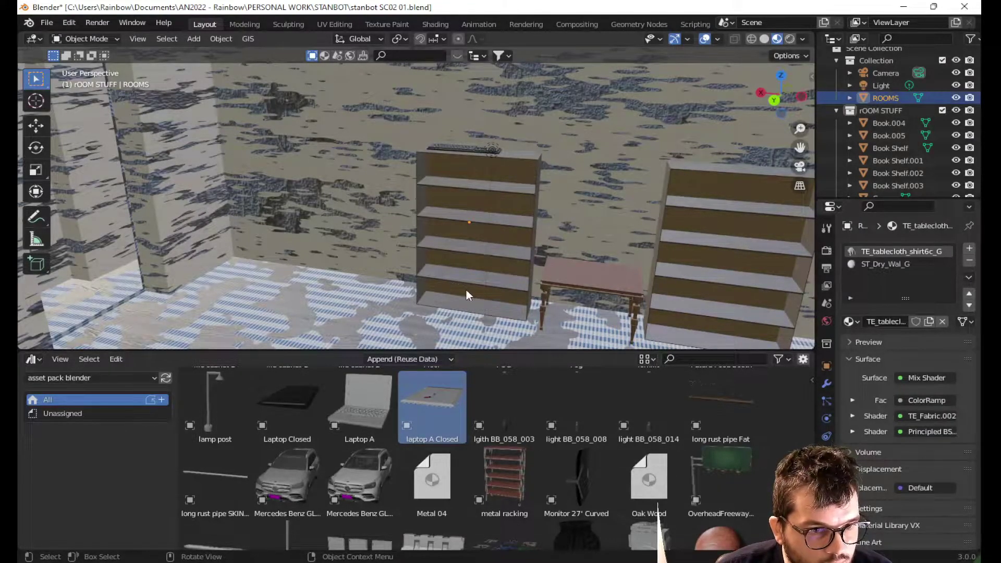
Step: Select the Posters A asset in the Asset Browser and browse the library
shift+middle_drag(470, 295, 498, 278)
scroll(517, 443, down, 1)
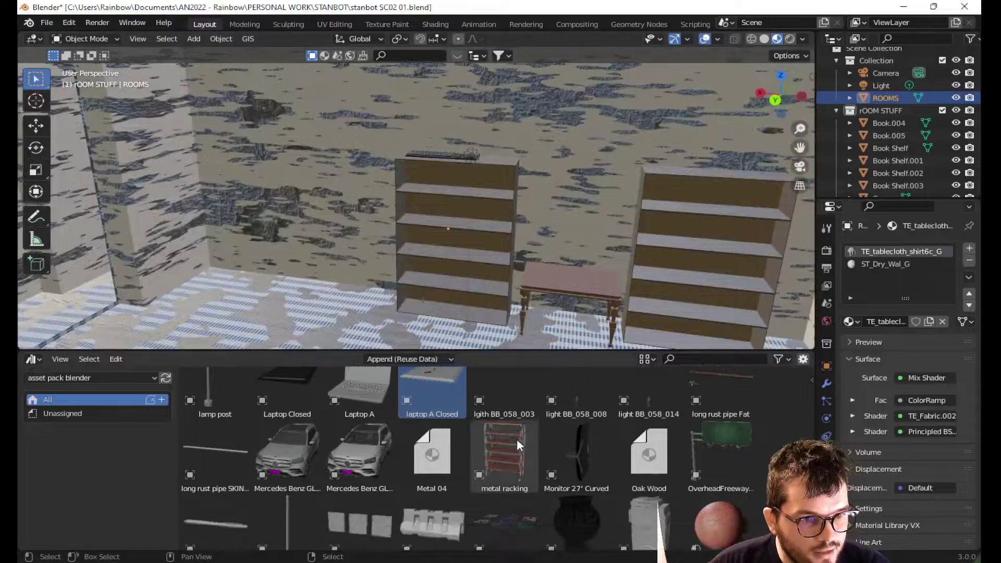
scroll(519, 446, down, 2)
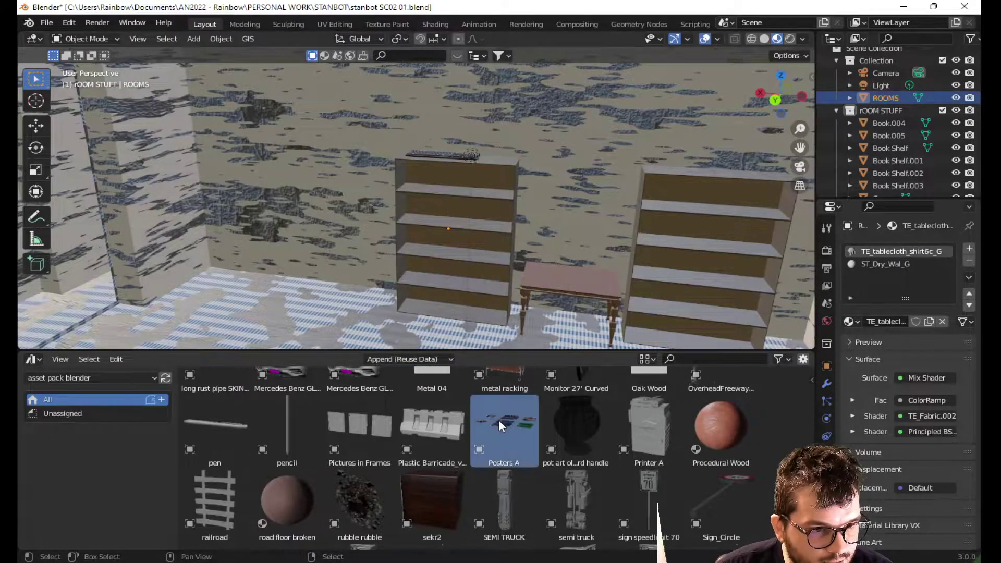
click(490, 463)
scroll(491, 445, down, 7)
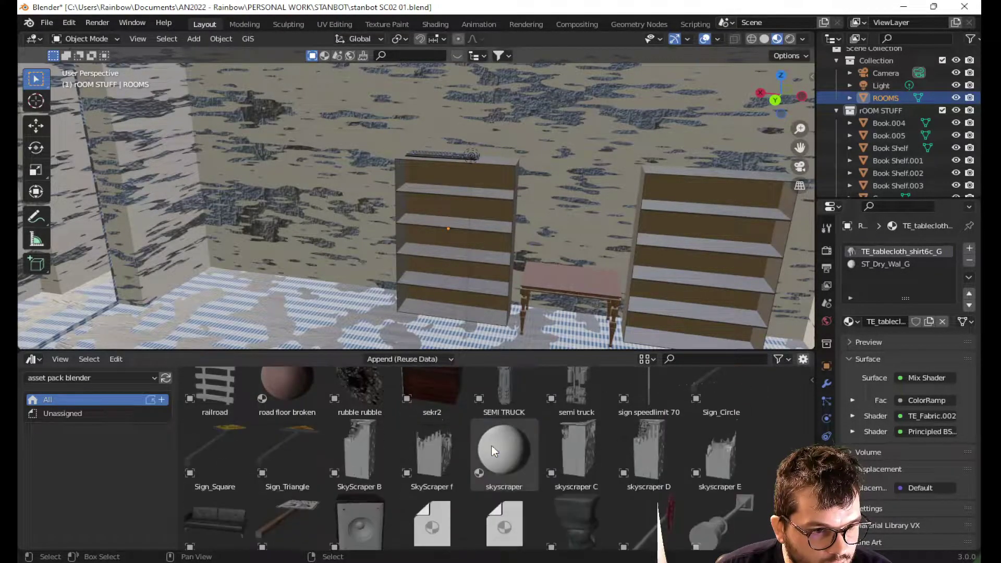
scroll(491, 445, down, 5)
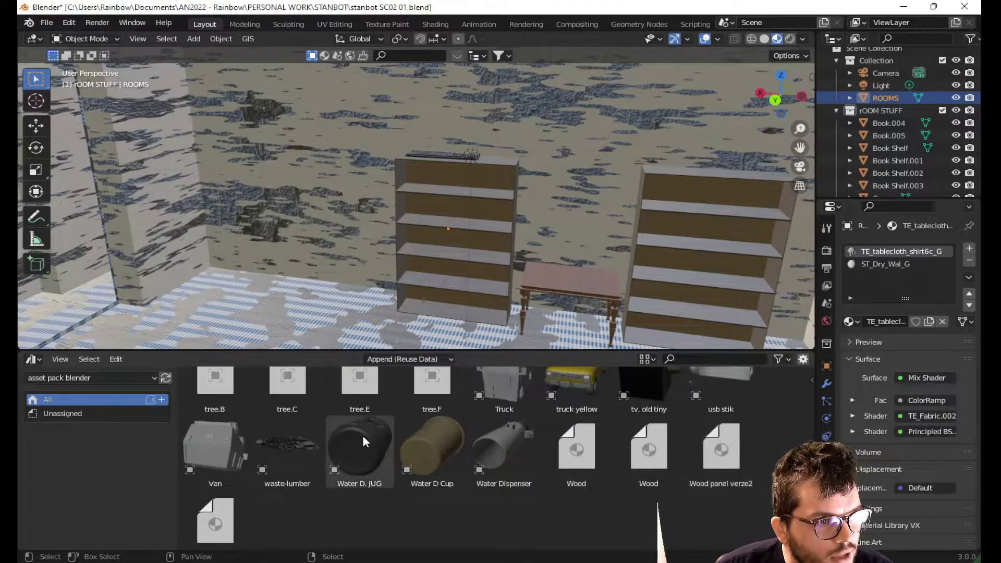
scroll(658, 505, up, 5)
scroll(658, 504, up, 8)
scroll(503, 472, up, 1)
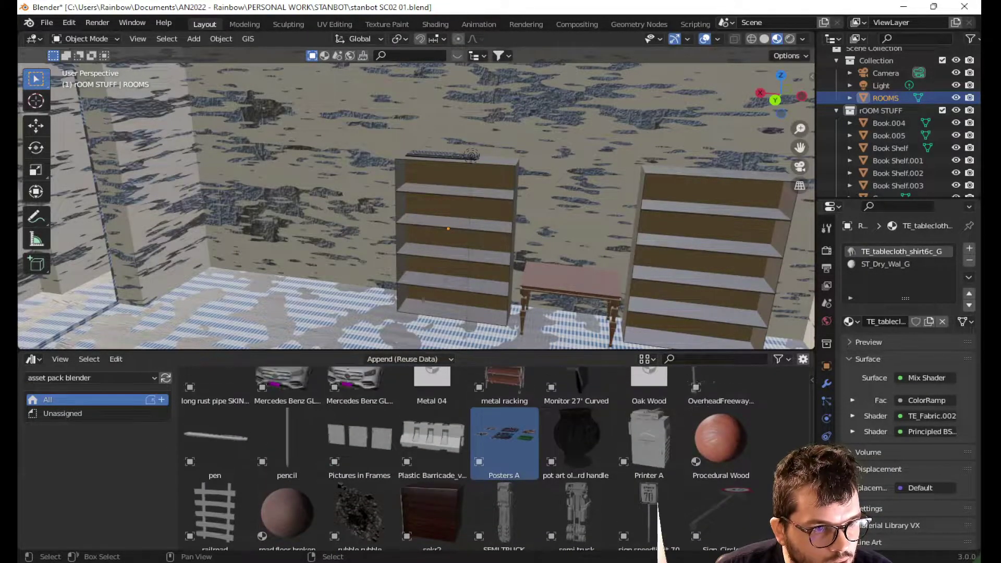
Step: Drop the Pictures in Frames asset at the wall and stand it upright with a 90° X rotation
click(368, 437)
middle_drag(477, 185, 522, 219)
drag(352, 411, 486, 214)
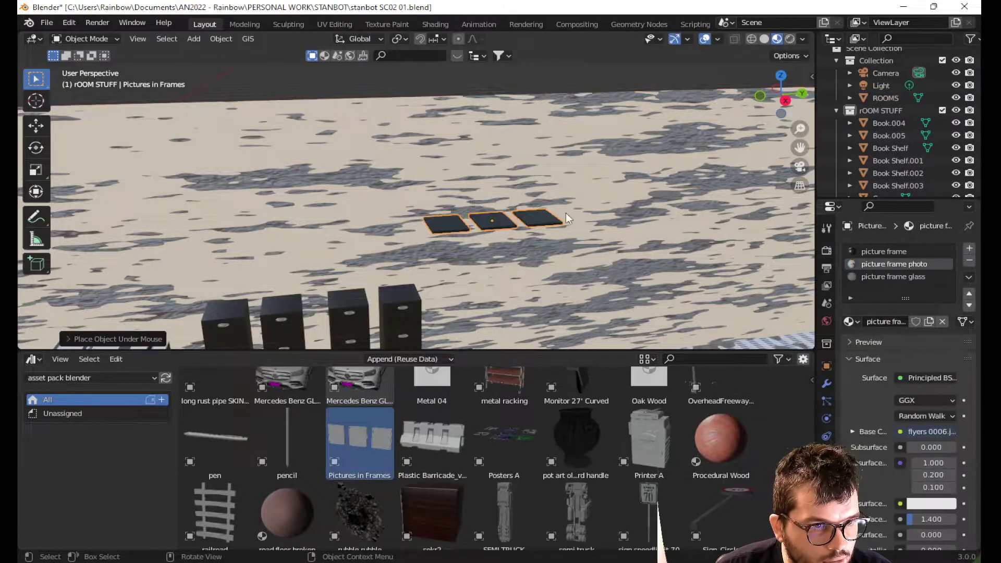
text(rx90y)
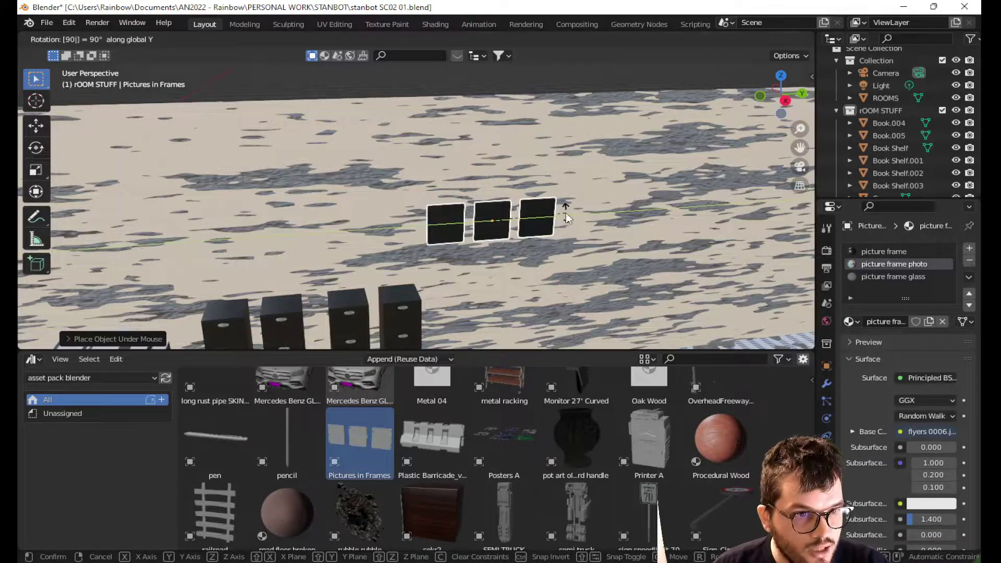
key(Return)
Step: Rotate the frames 180° about Z and 180° about X so the pictures face outward
shift+middle_drag(551, 215, 706, 200)
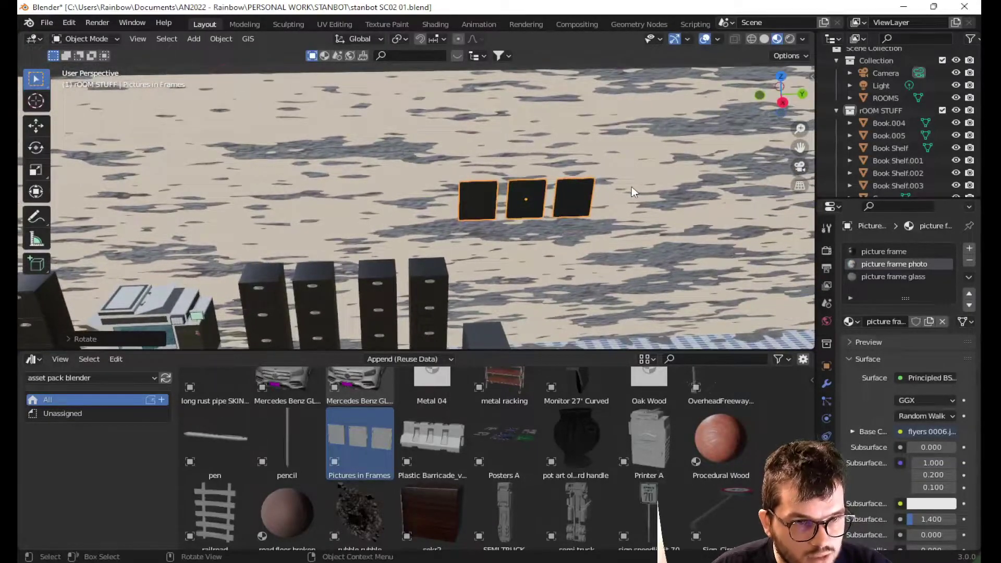
text(rz)
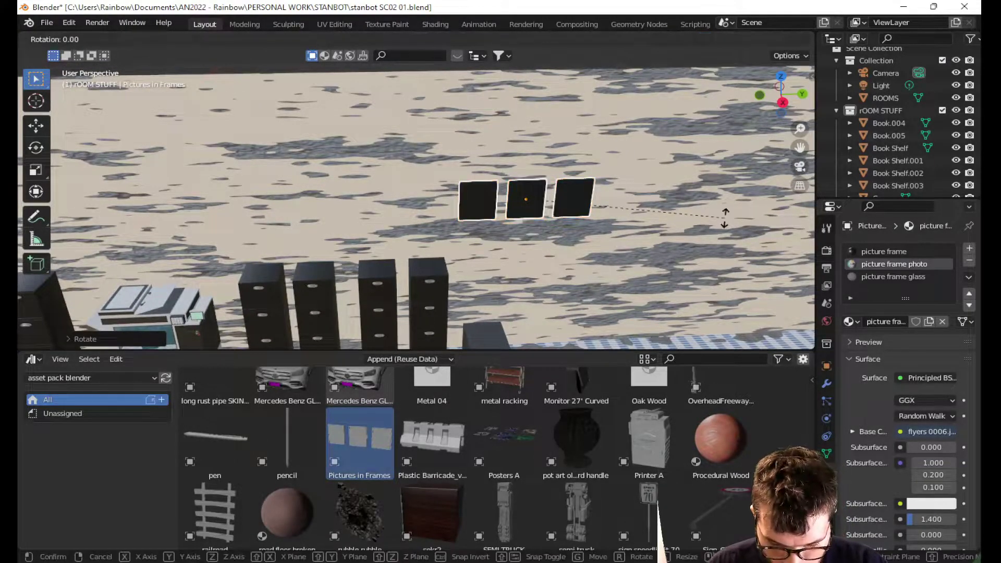
text(180)
key(Return)
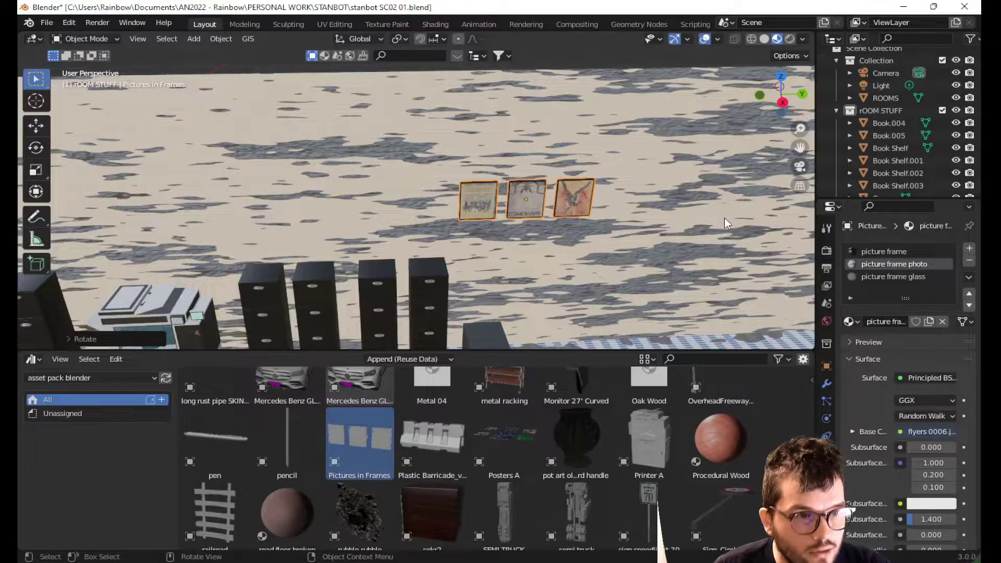
text(rx180)
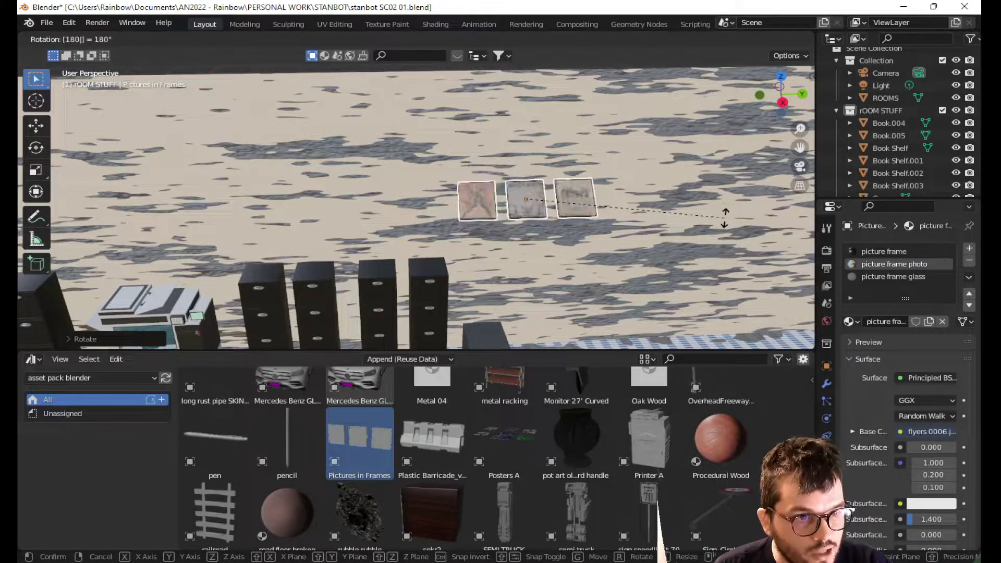
key(Return)
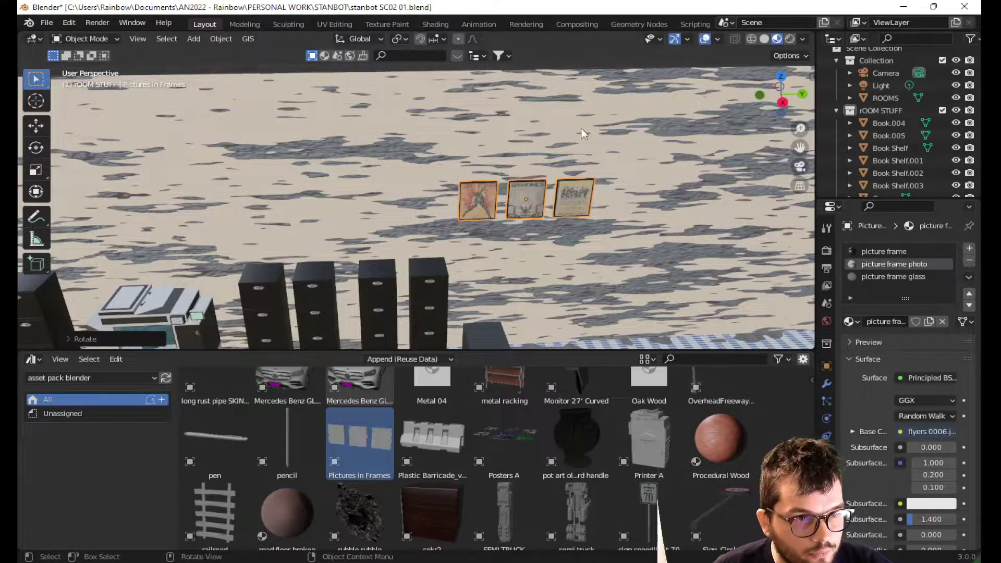
middle_drag(522, 117, 734, 319)
scroll(533, 150, down, 3)
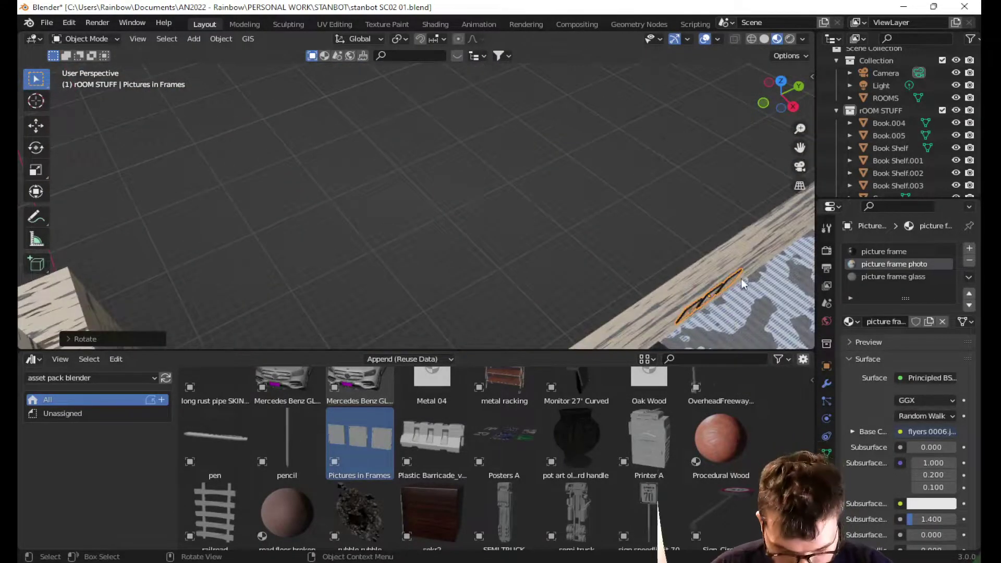
Step: Enlarge the picture frames and slide them about 1.09 m along X
key(s)
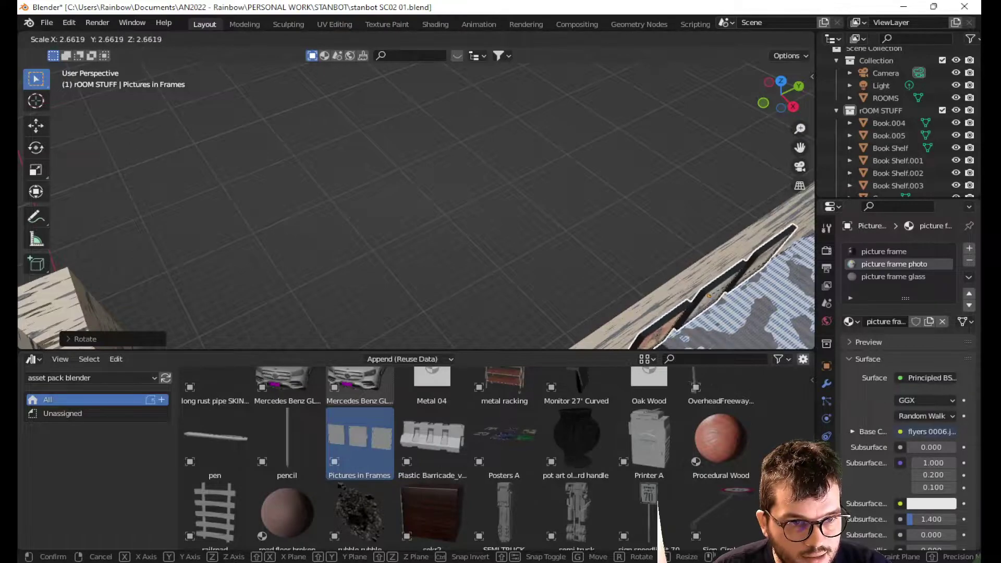
click(19, 239)
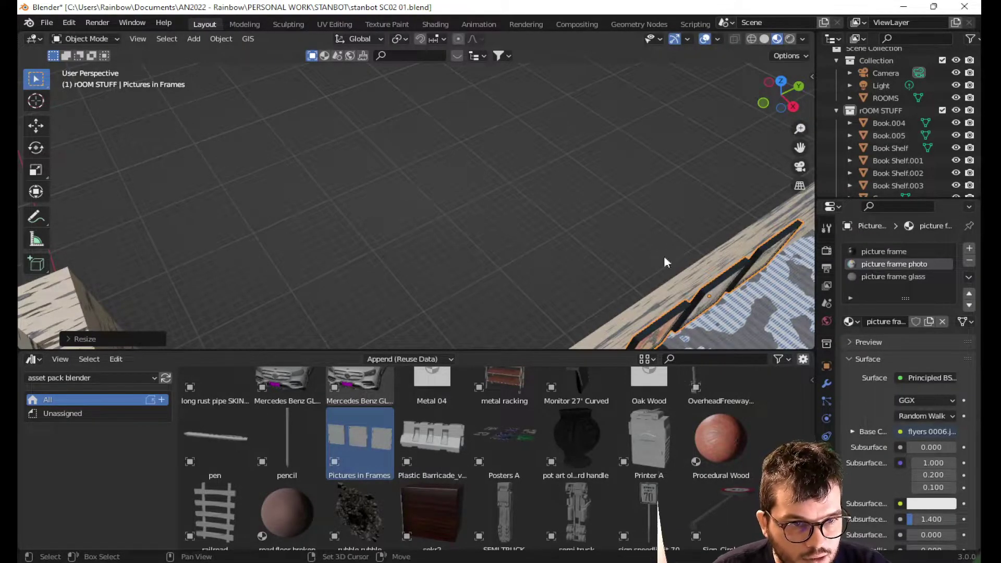
middle_drag(647, 244, 586, 208)
scroll(586, 209, down, 3)
scroll(552, 205, up, 5)
scroll(611, 267, down, 5)
middle_drag(612, 267, 284, 280)
key(g)
key(y)
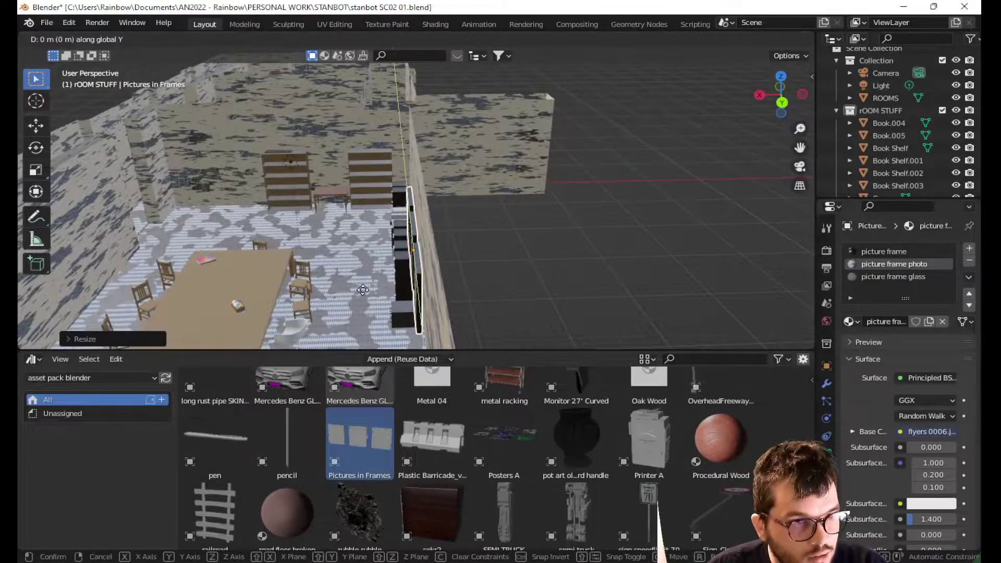
key(x)
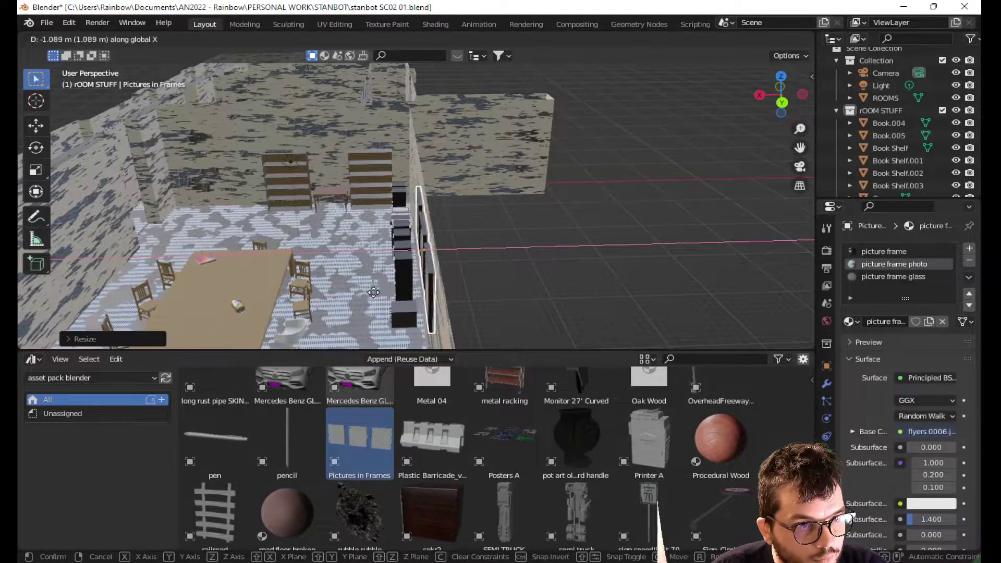
click(374, 297)
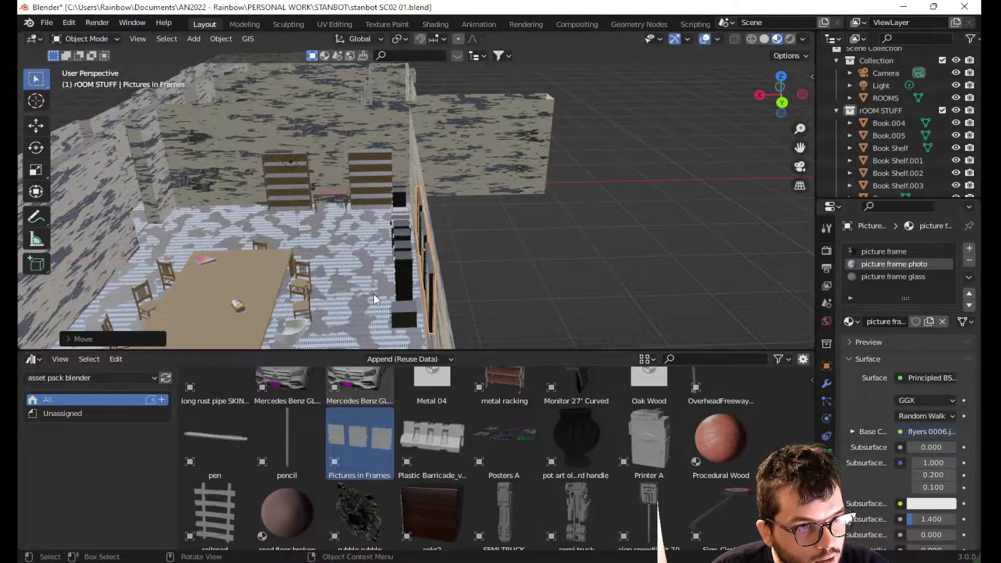
Step: Raise the frames slightly so they hang above the file cabinets
middle_drag(574, 246, 417, 262)
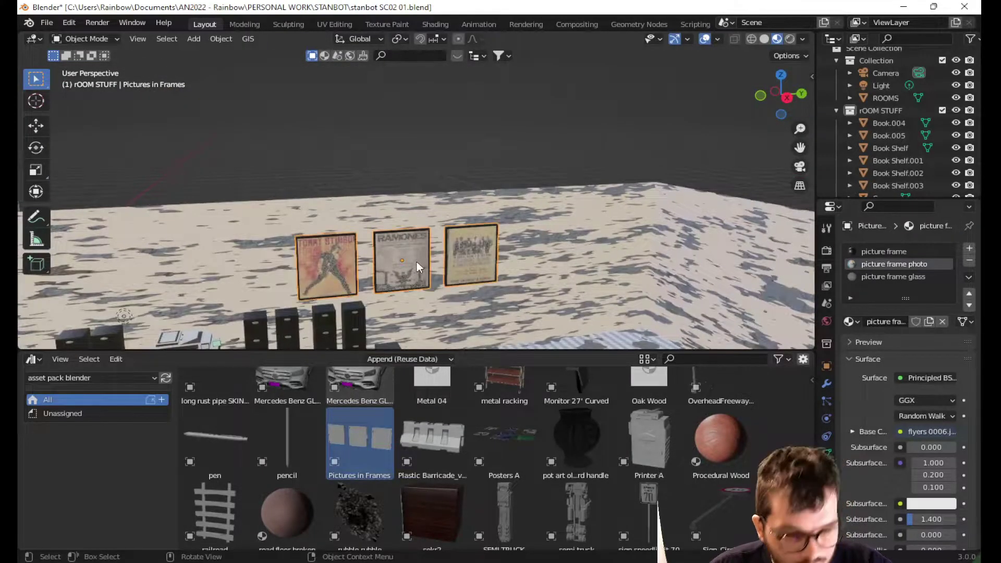
key(g)
click(413, 255)
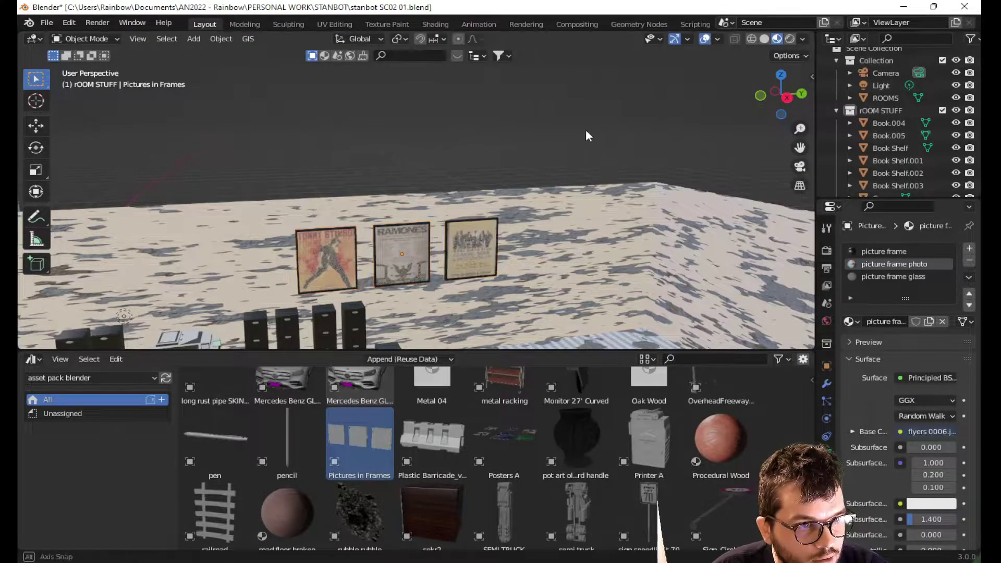
middle_drag(586, 136, 436, 196)
scroll(434, 193, down, 5)
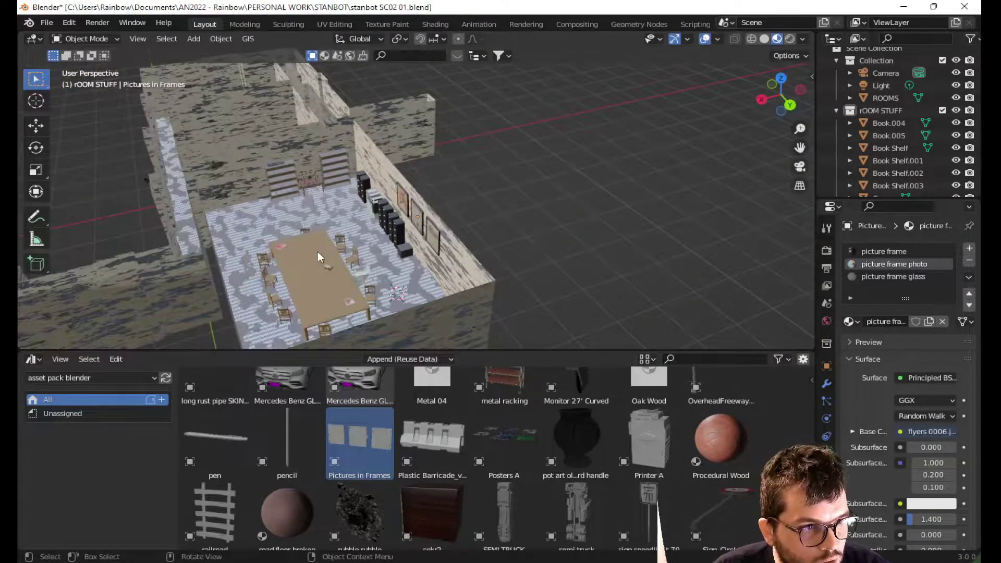
Step: Scroll the Asset Browser and select the pot art old weird handles asset
middle_drag(318, 252, 509, 251)
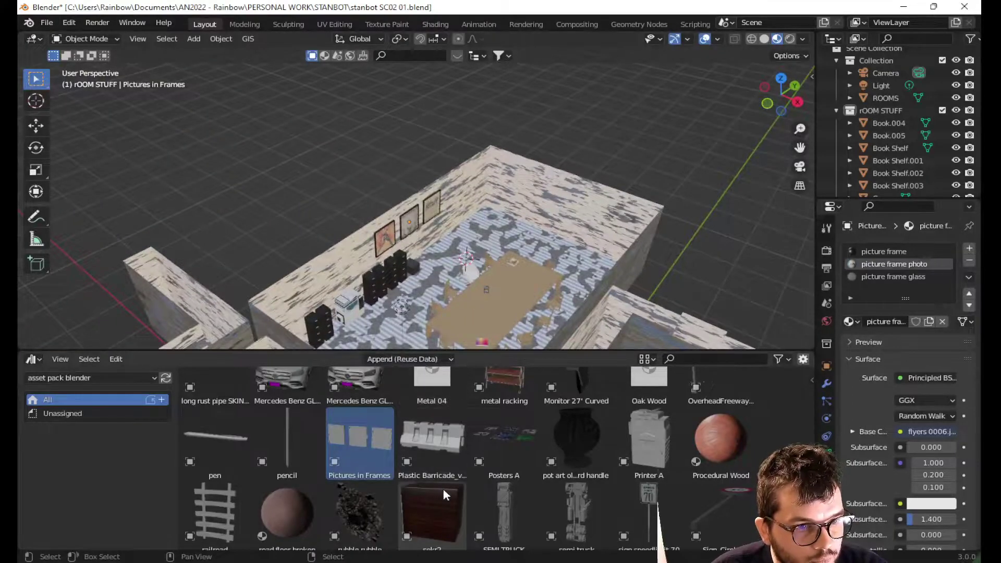
scroll(443, 488, down, 5)
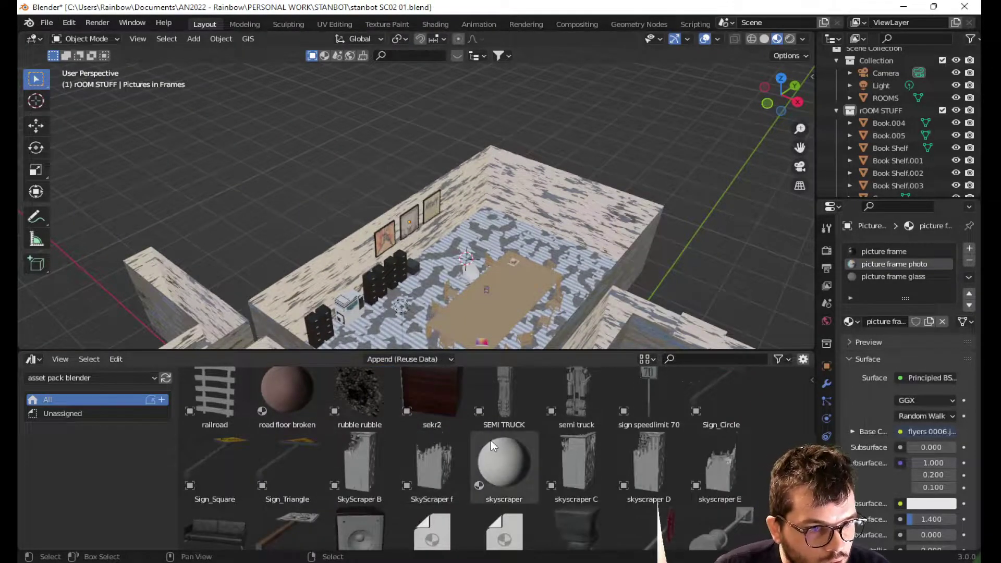
scroll(492, 443, down, 3)
scroll(492, 444, down, 9)
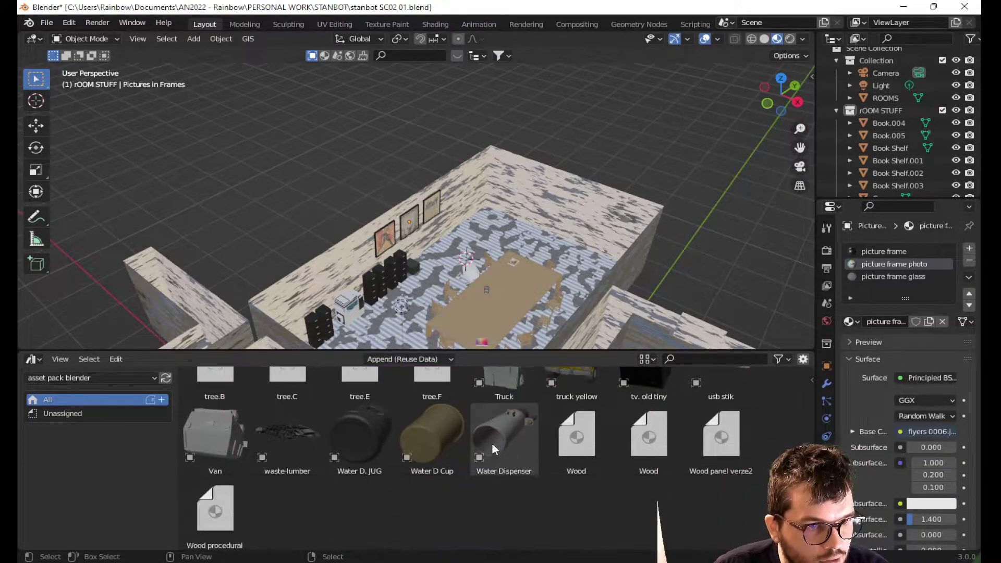
scroll(492, 443, up, 10)
scroll(490, 452, up, 3)
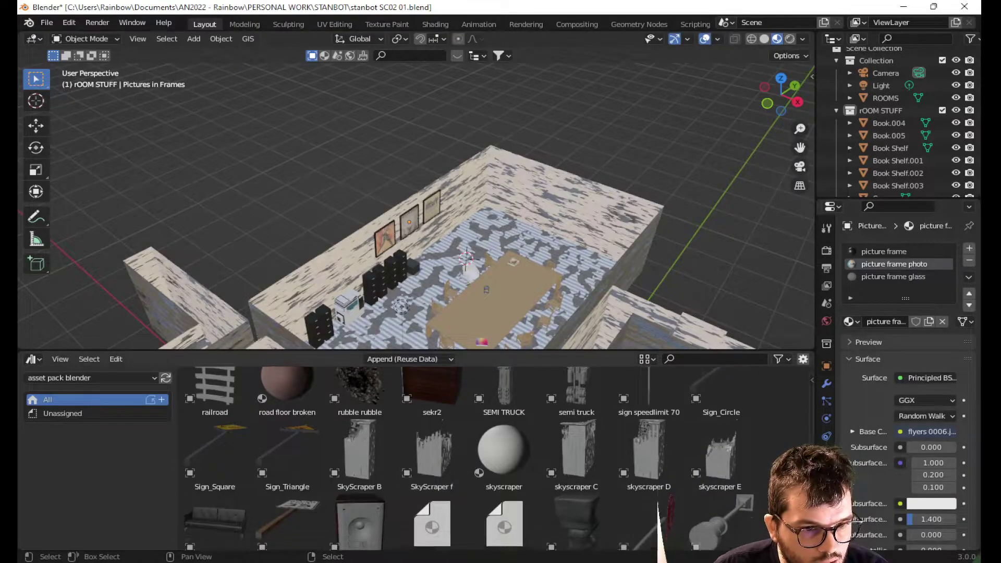
scroll(530, 415, down, 6)
scroll(530, 415, up, 5)
scroll(469, 459, up, 8)
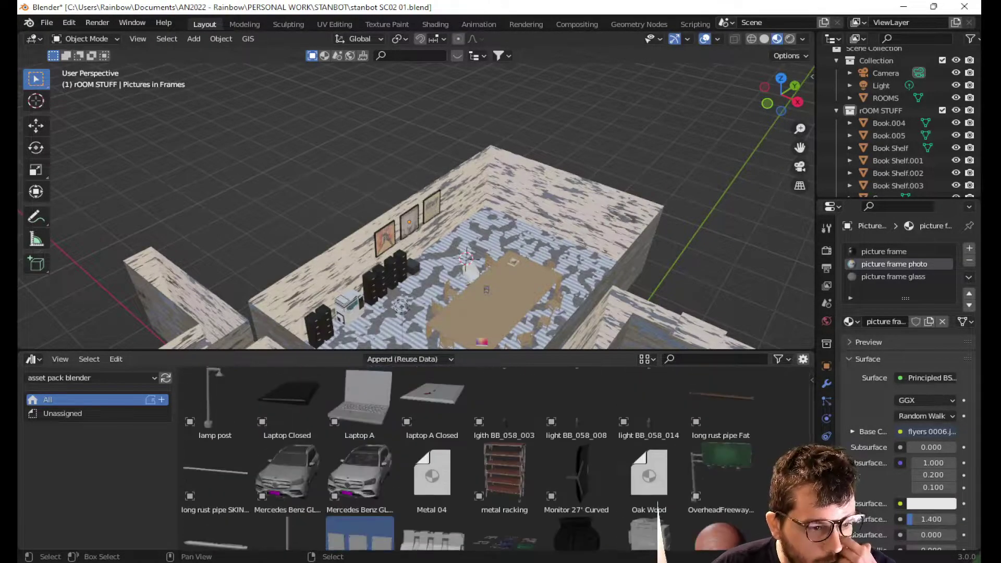
scroll(468, 459, down, 2)
scroll(467, 459, up, 3)
scroll(468, 459, down, 2)
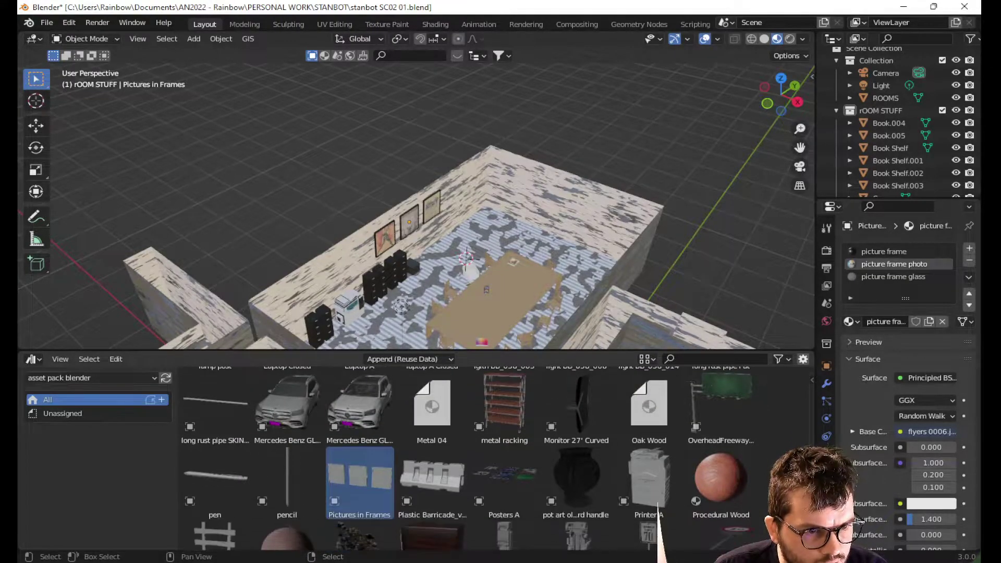
click(572, 478)
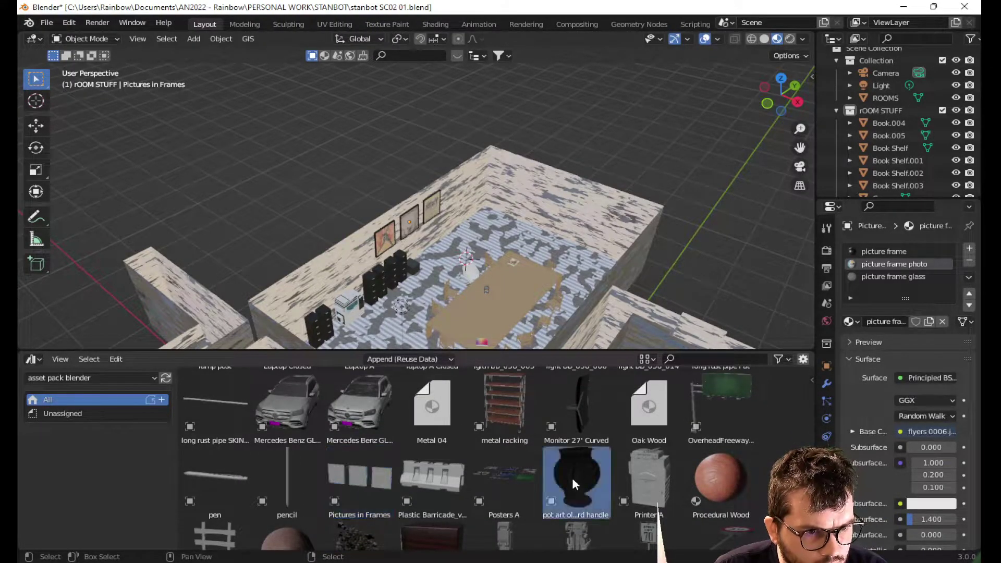
Step: Place the pot art vase in the room, clear its edit-mode selection, and save stanbot SC02 01.blend
drag(602, 480, 505, 302)
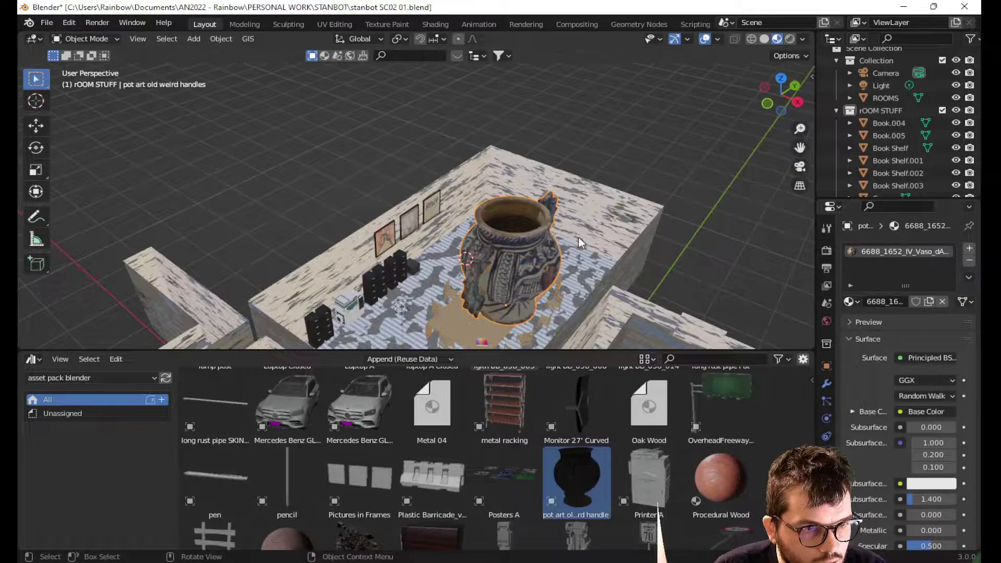
middle_drag(580, 237, 524, 223)
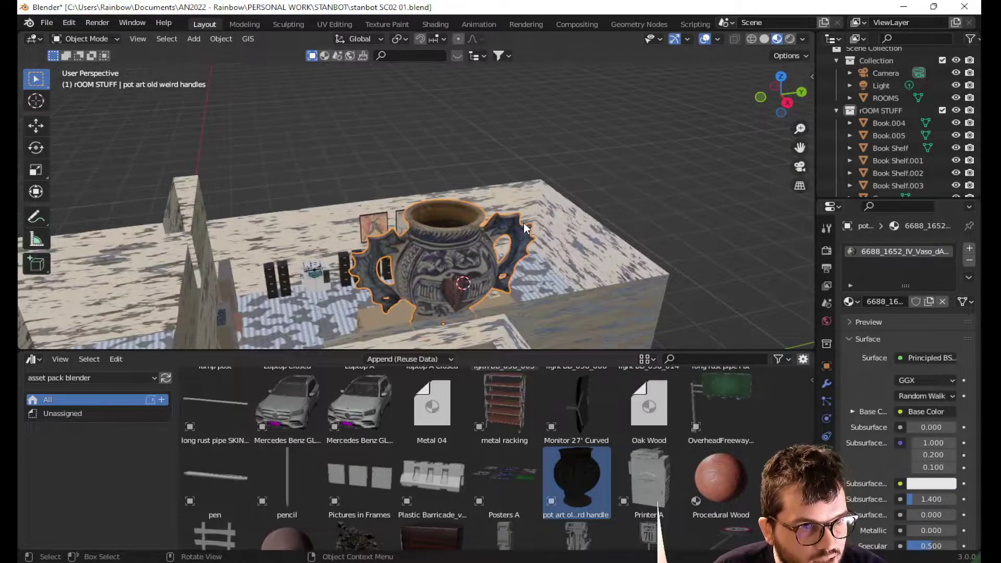
key(Tab)
key(alt+a)
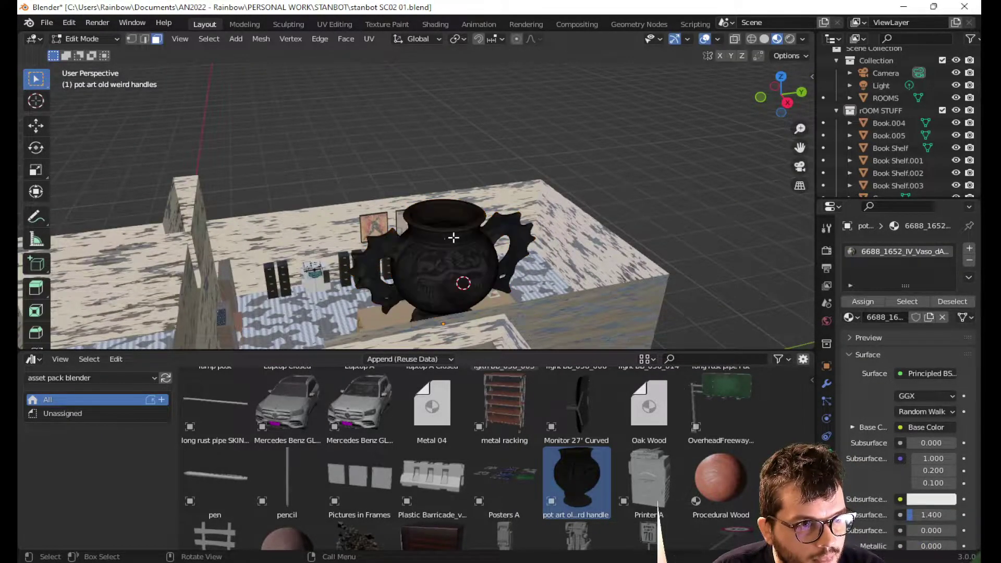
key(Tab)
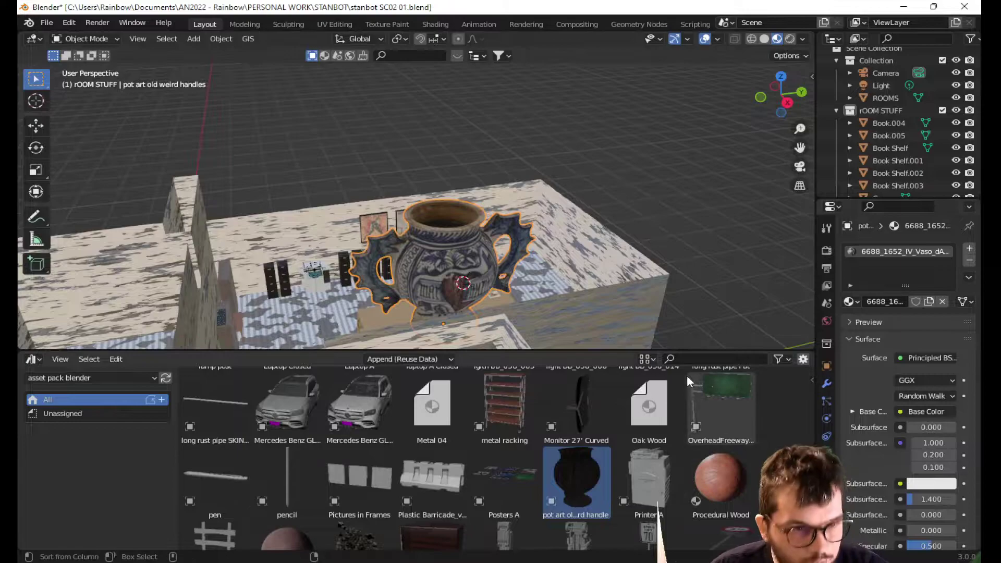
key(ctrl+s)
Step: Add a Decimate modifier to the pot and try ratios of 0.2 and 0.1
click(824, 389)
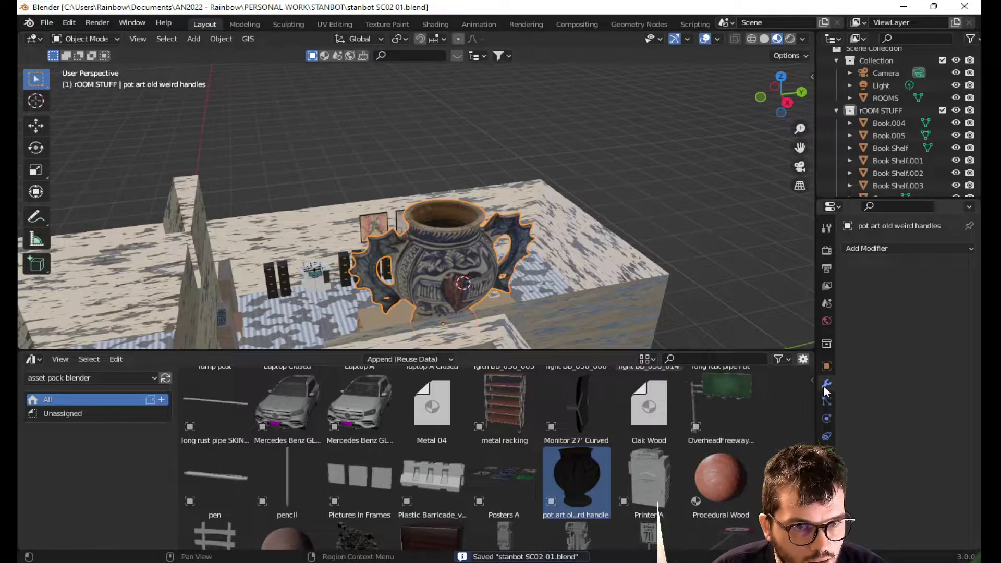
click(883, 250)
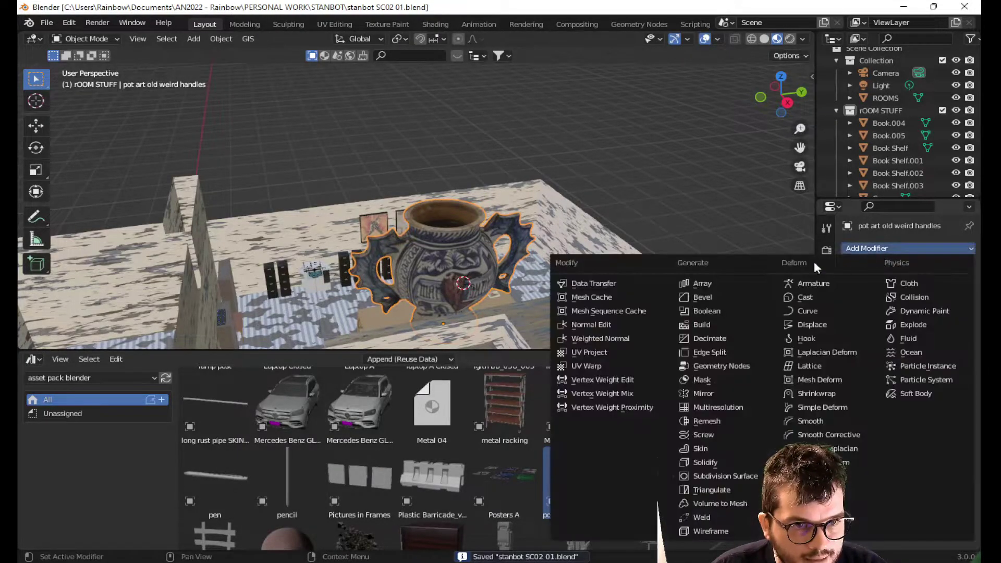
click(710, 339)
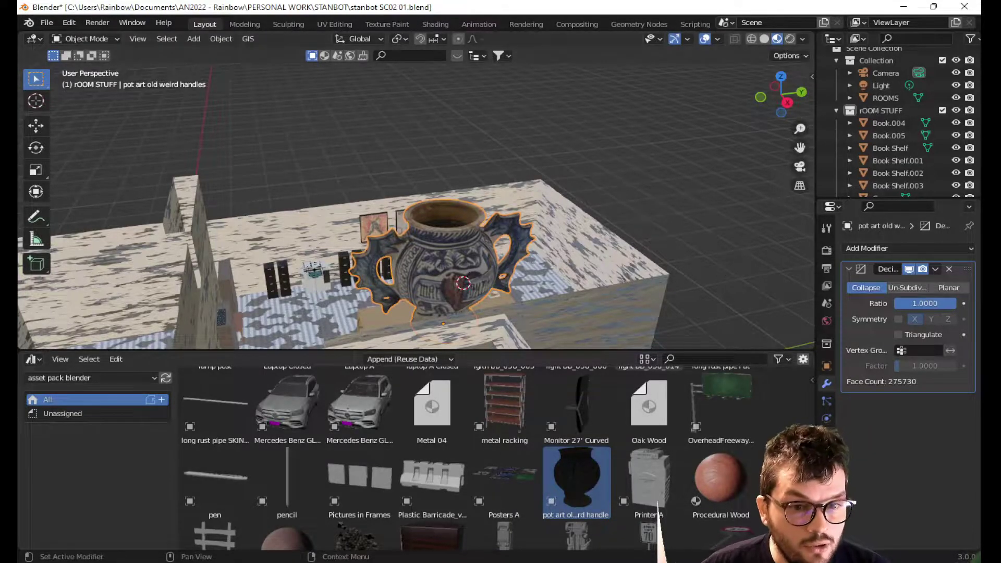
click(918, 304)
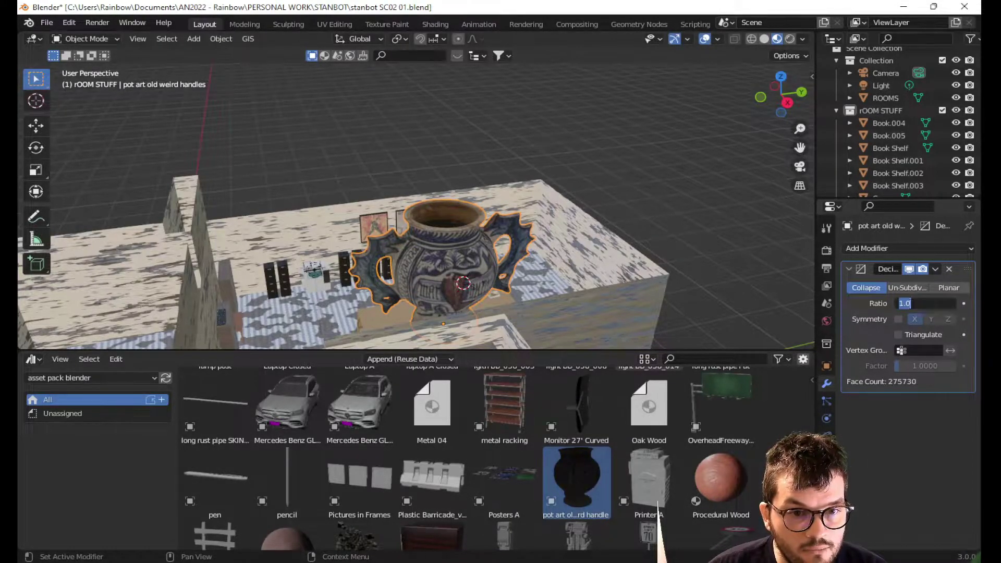
text(.2)
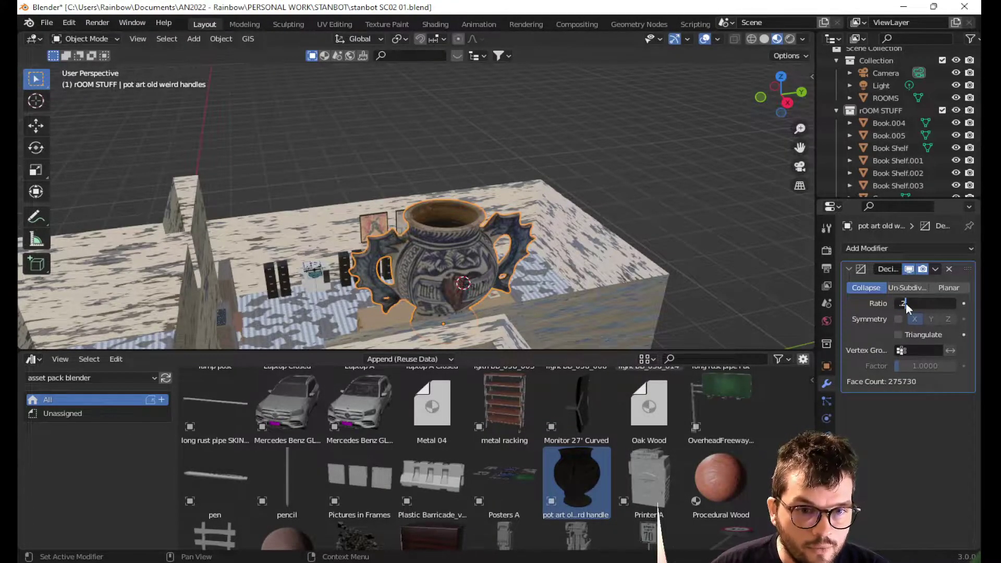
key(Return)
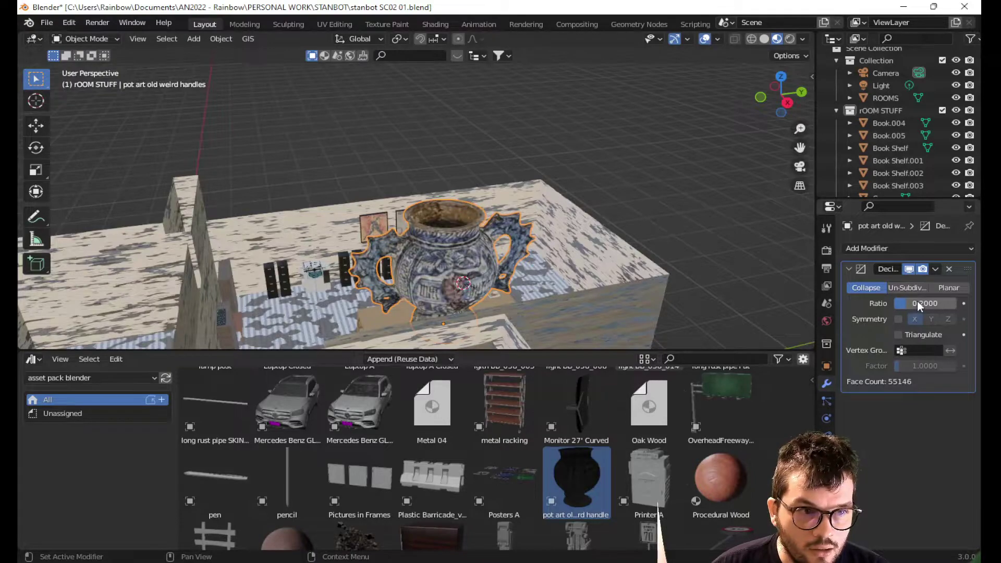
double_click(925, 303)
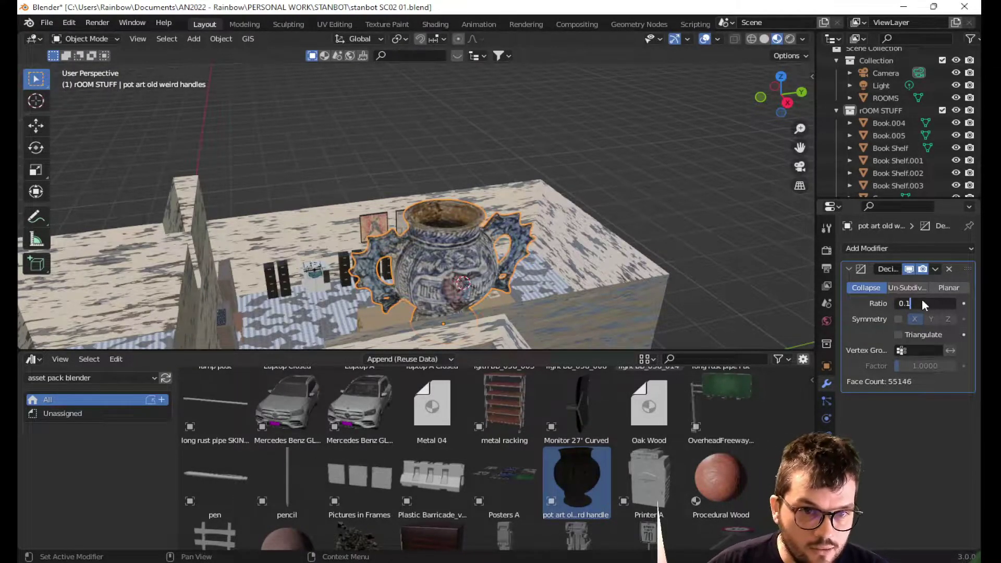
key(Return)
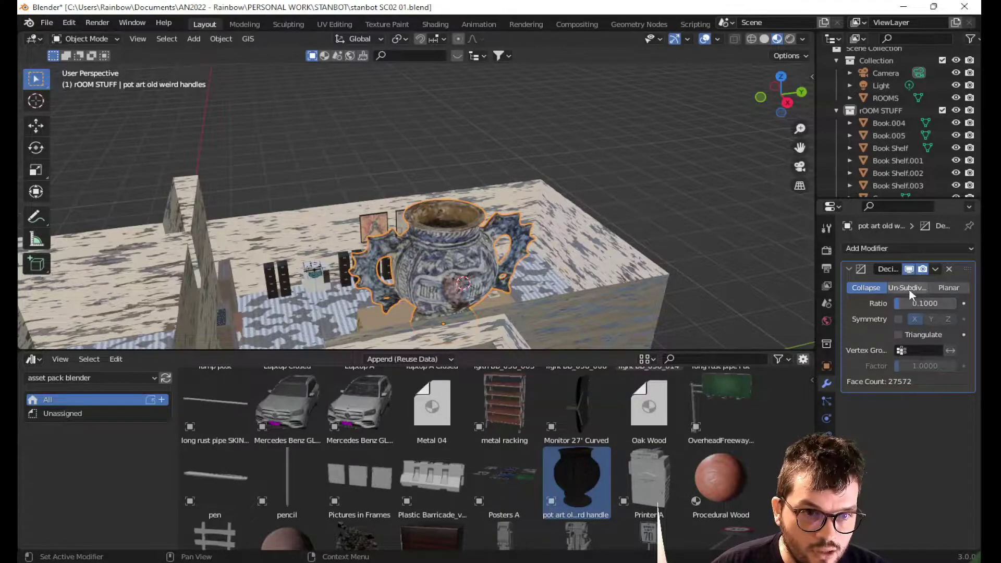
Step: Try Un-Subdivide at 4 iterations, then switch to Planar with Material delimit
click(904, 287)
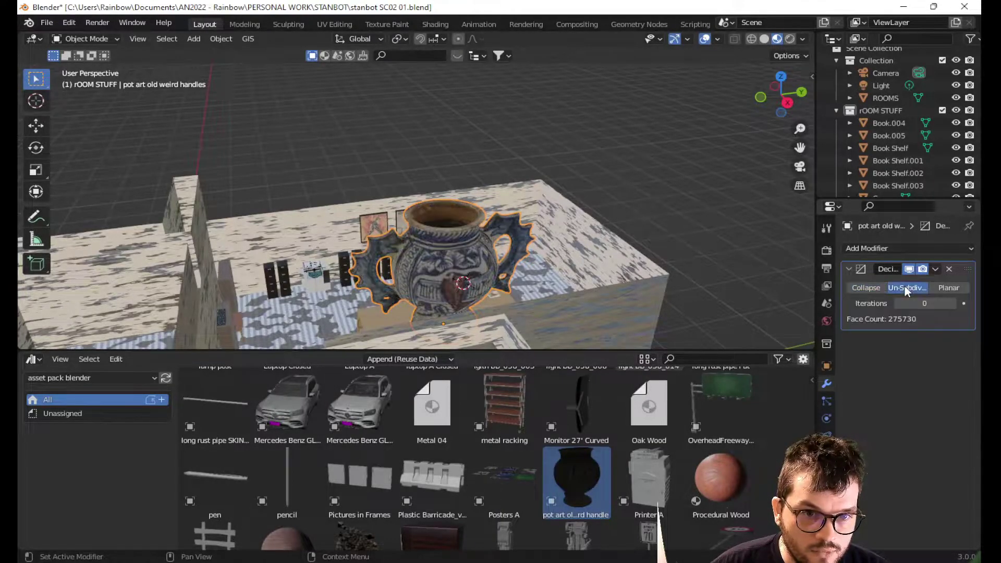
click(952, 303)
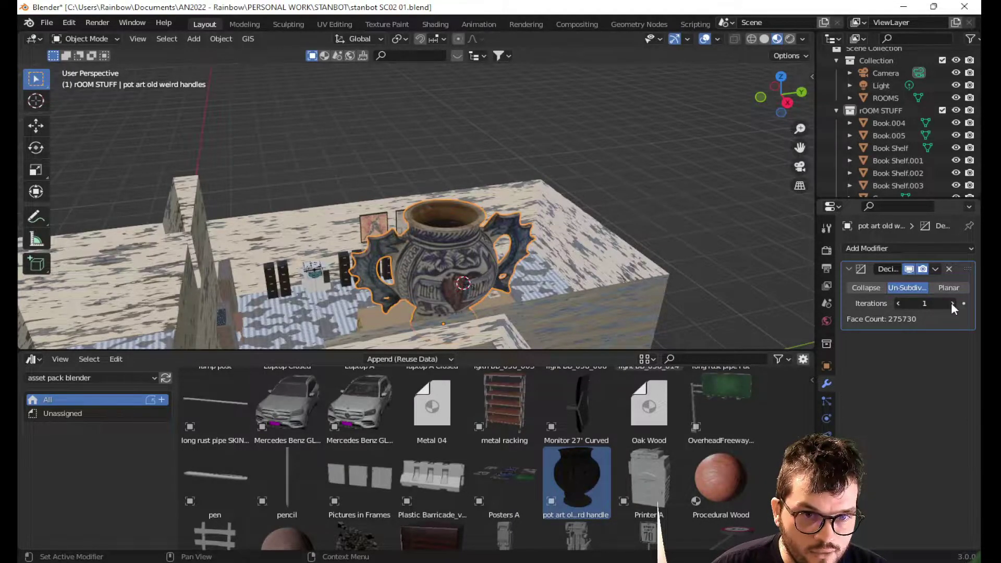
click(953, 304)
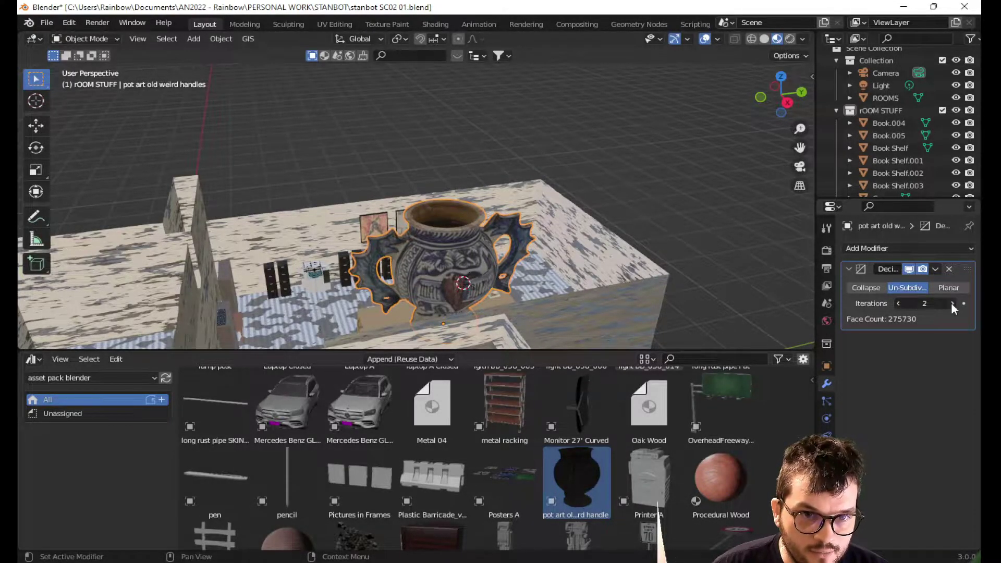
click(952, 304)
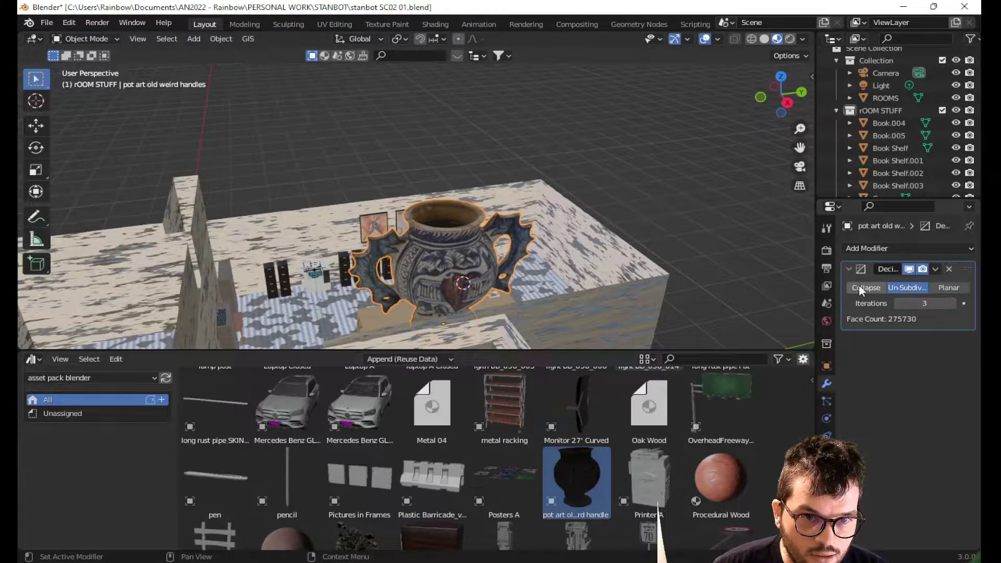
click(955, 303)
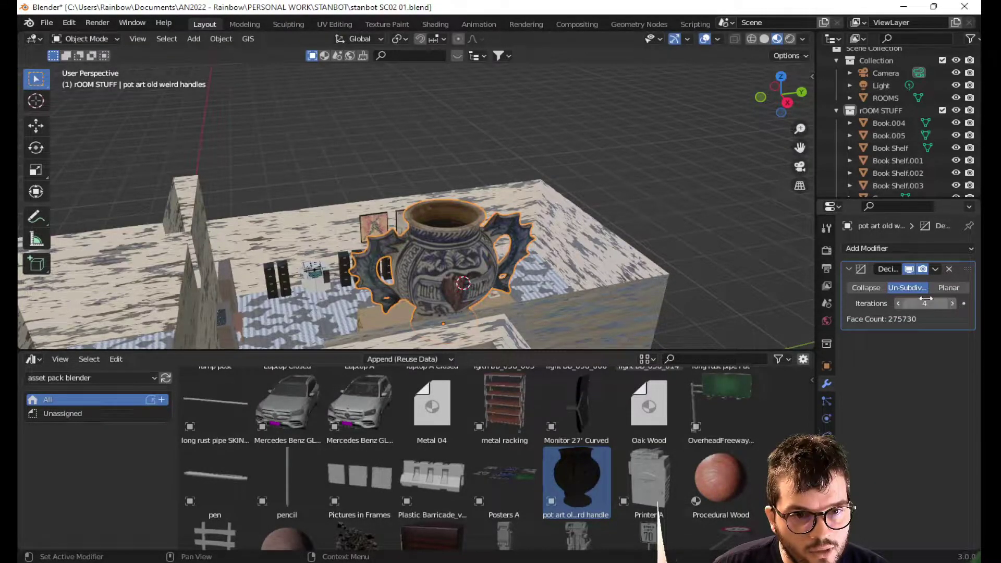
click(950, 288)
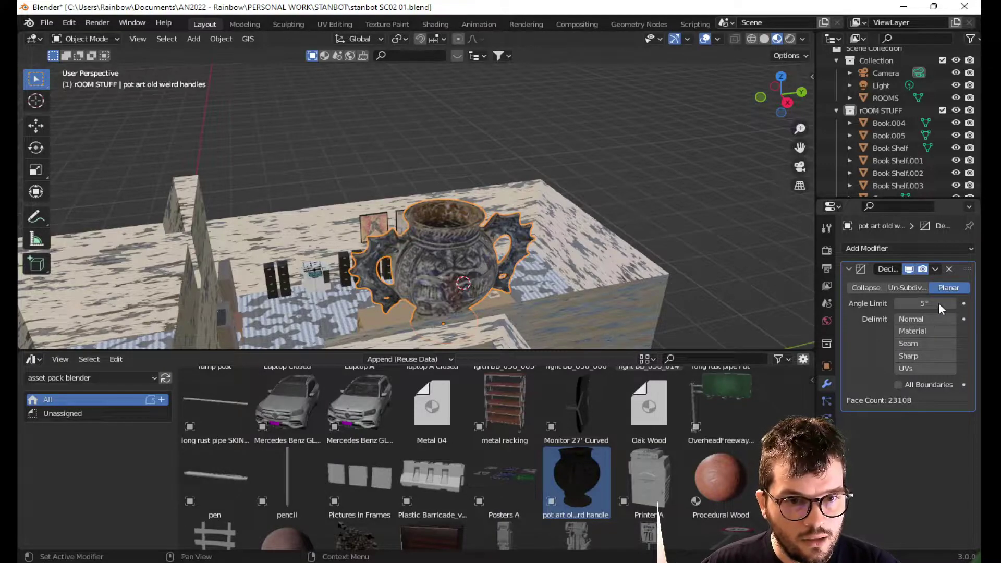
click(915, 332)
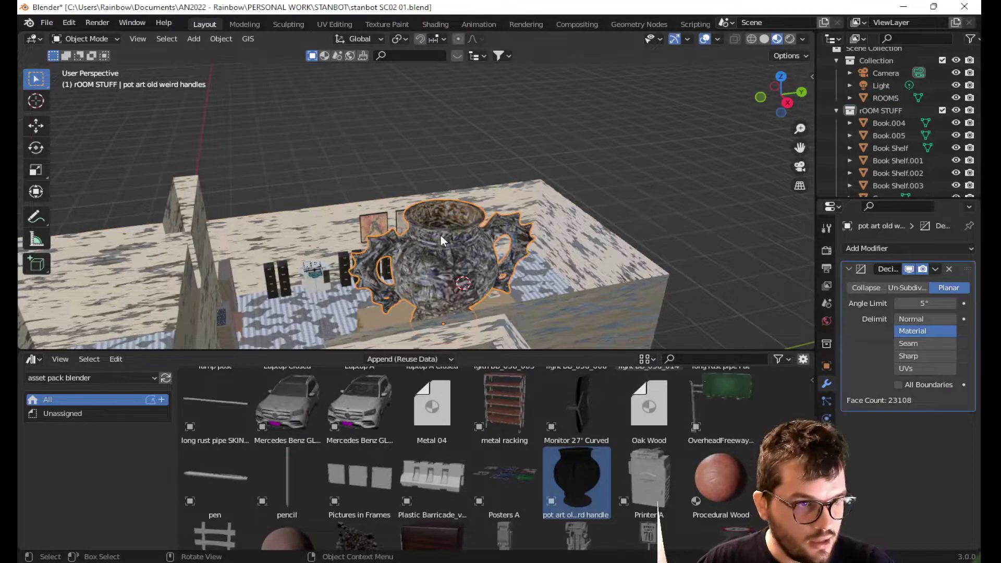
Step: Delete the pot and place the Printer A asset against the room's right-hand wall
key(Delete)
middle_drag(505, 249, 598, 296)
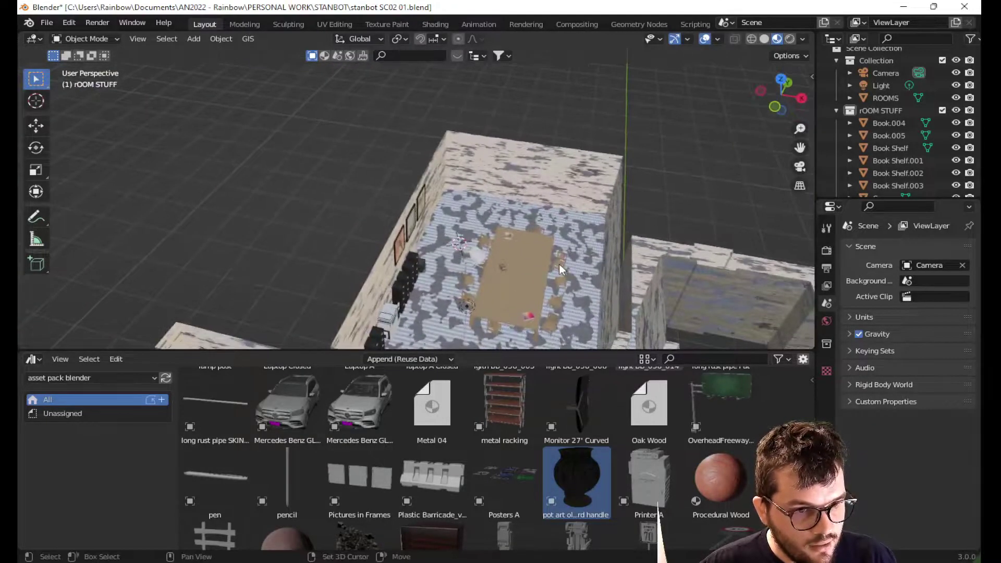
scroll(537, 246, down, 3)
scroll(511, 244, up, 5)
click(641, 481)
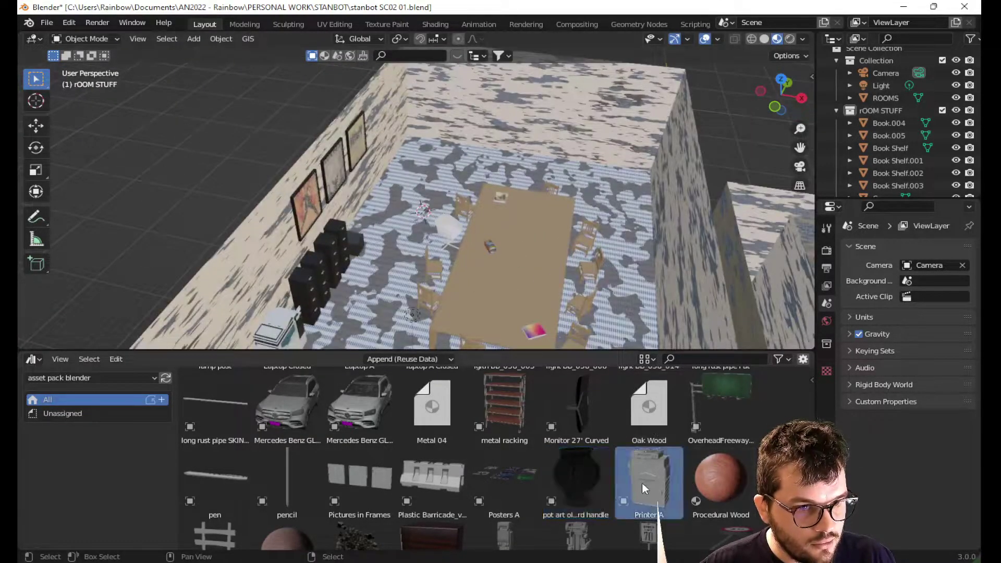
drag(656, 449, 632, 182)
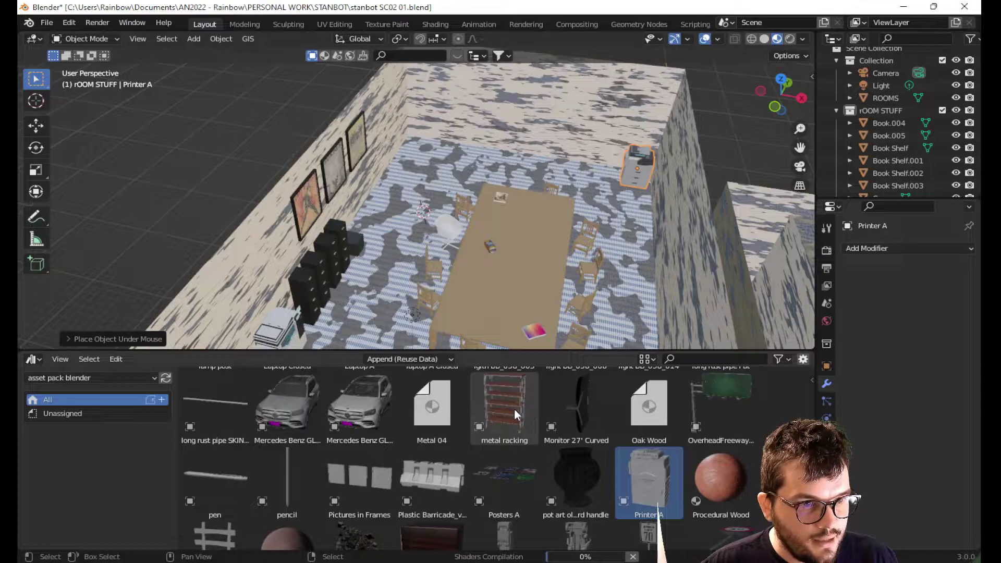
Step: Place a metal racking unit by the printer, rotated 90° about Z, and shift it along the wall
drag(514, 409, 672, 204)
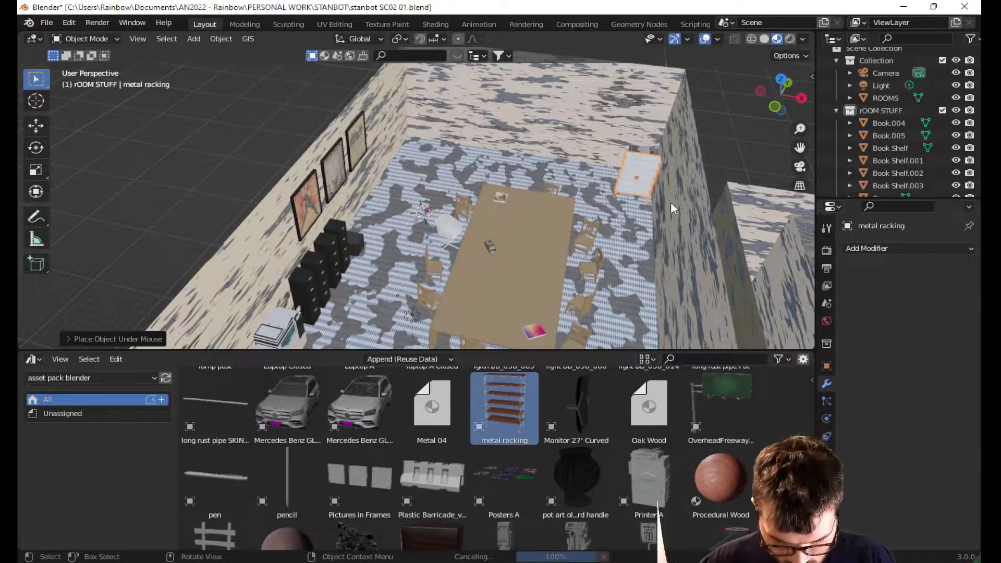
text(rz90)
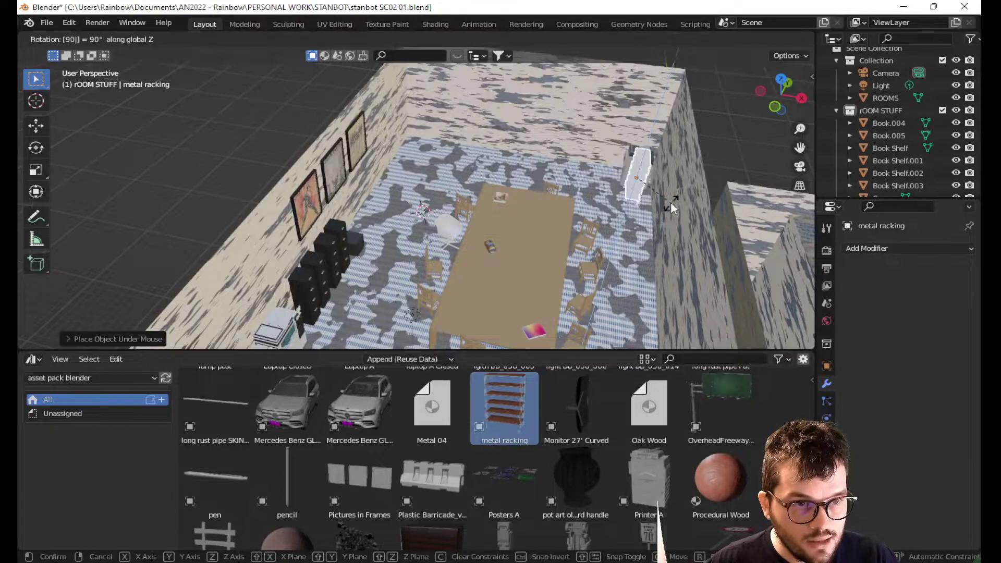
key(Return)
key(g)
key(y)
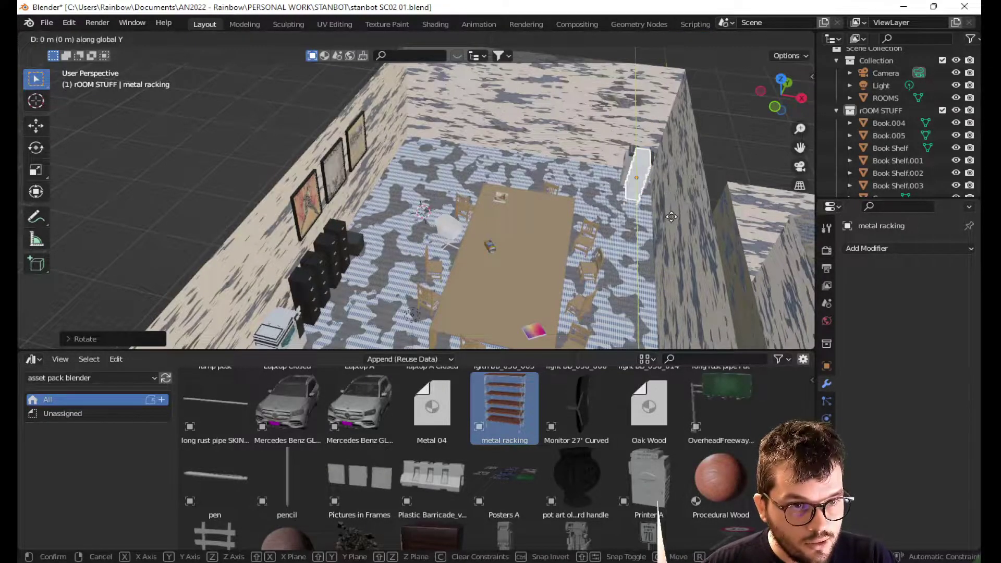
click(648, 207)
middle_drag(649, 208, 594, 100)
key(g)
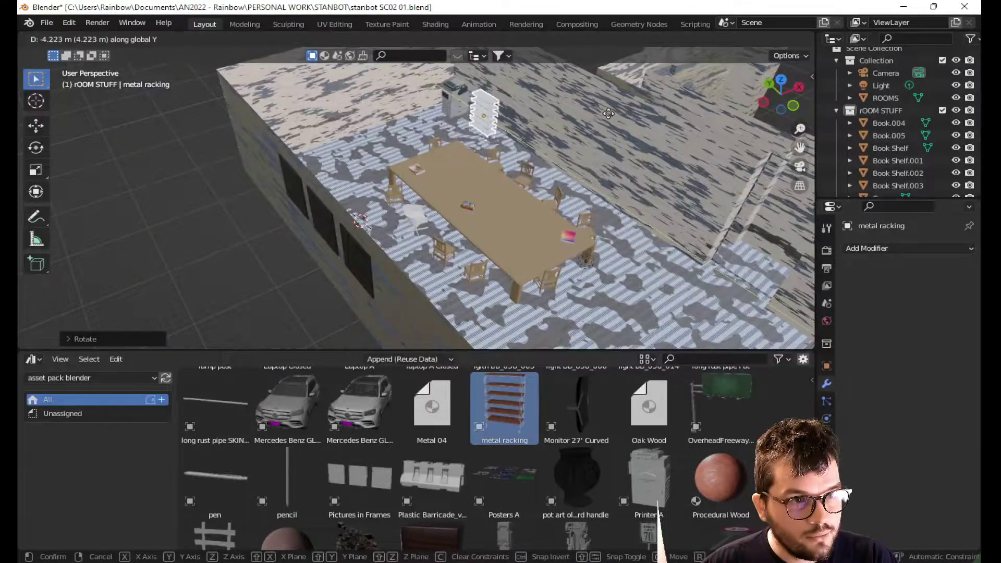
click(609, 114)
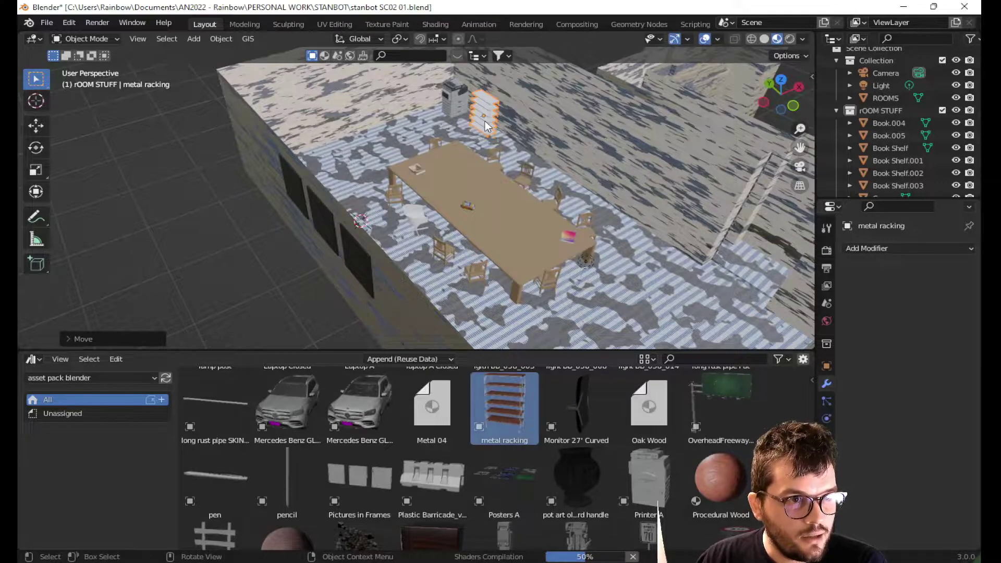
Step: Switch to solid shading and slide the racking along X beside the printer
key(KP_Decimal)
scroll(485, 121, down, 4)
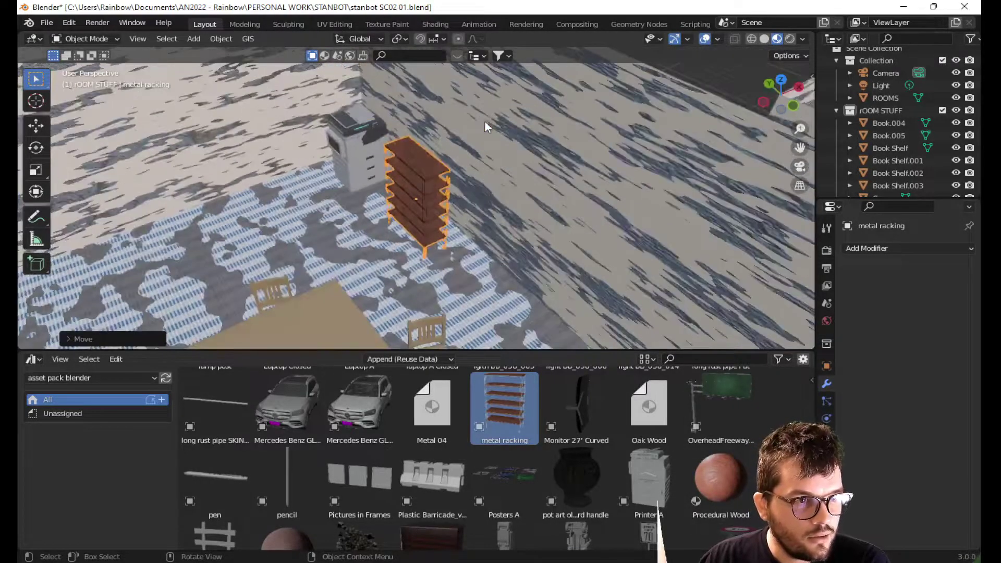
click(765, 39)
mouse_move(509, 223)
middle_down()
mouse_move(527, 218)
mouse_move(520, 194)
mouse_move(439, 198)
middle_up()
key(g)
key(y)
key(x)
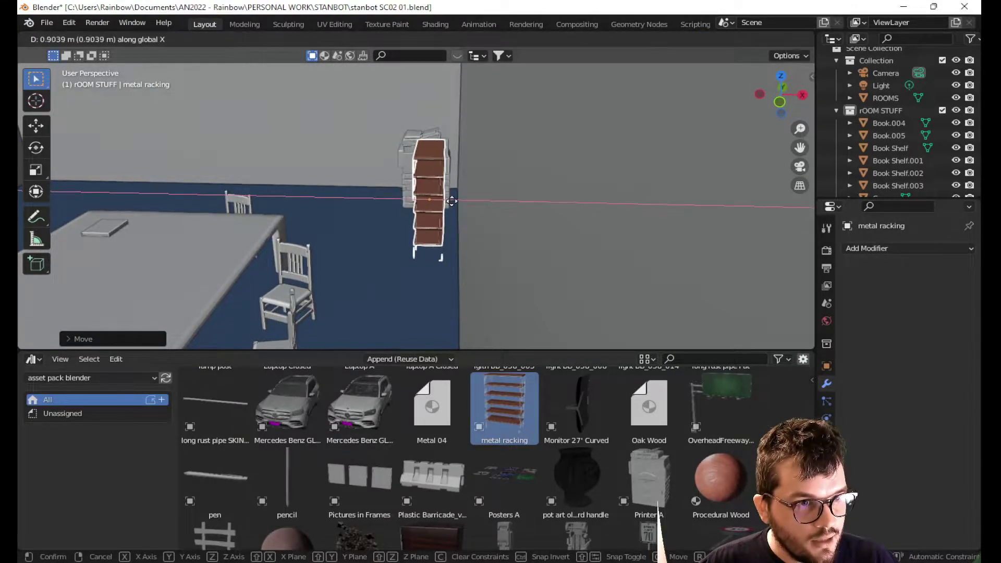
click(440, 209)
middle_drag(439, 206, 480, 240)
Step: Duplicate the racking and move metal racking.001 about 14 m along Y
key(shift+d)
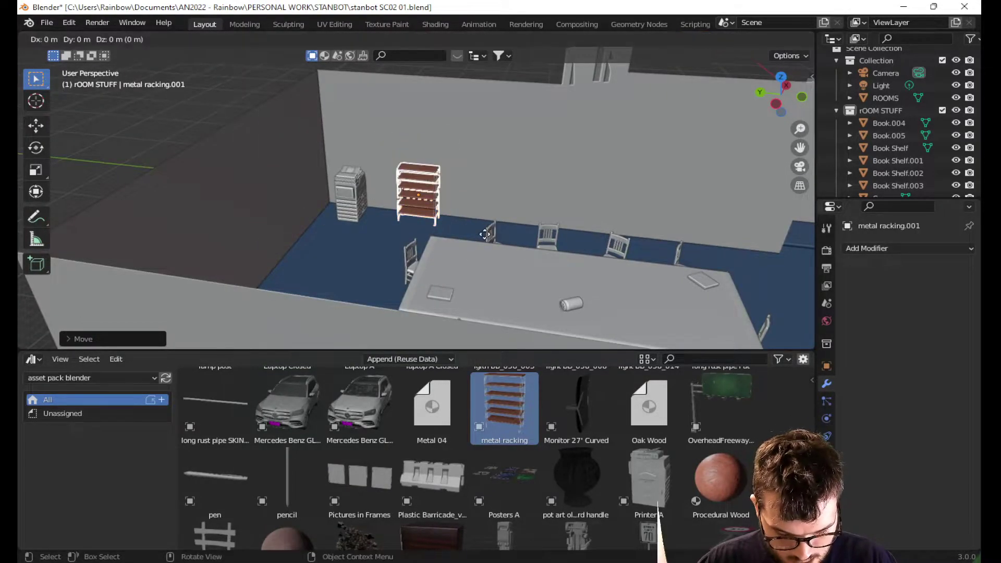
key(y)
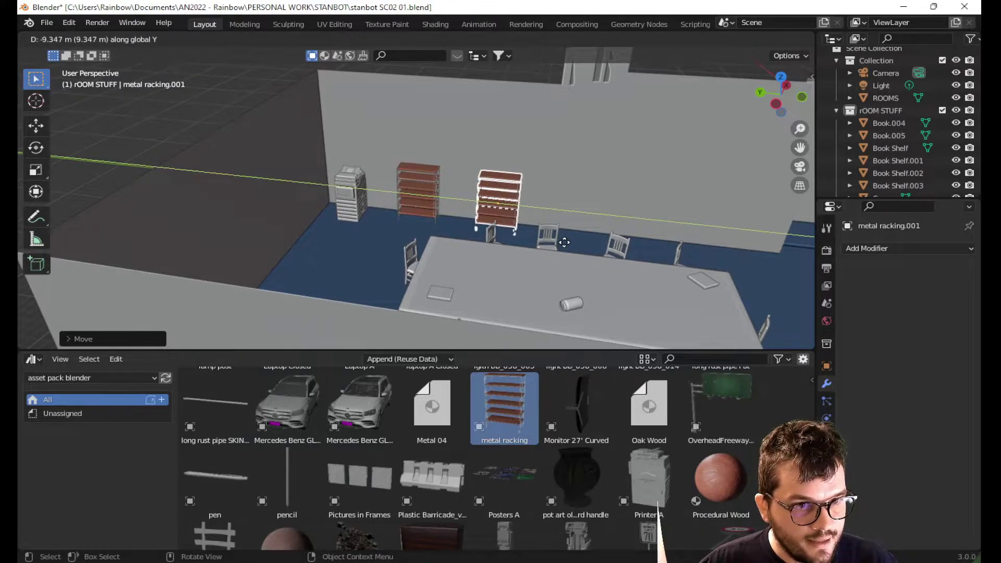
click(607, 237)
middle_drag(607, 237, 706, 304)
Step: Make a linked duplicate of EndTable_A and move it along X and Y toward the racks
scroll(597, 201, up, 4)
click(660, 73)
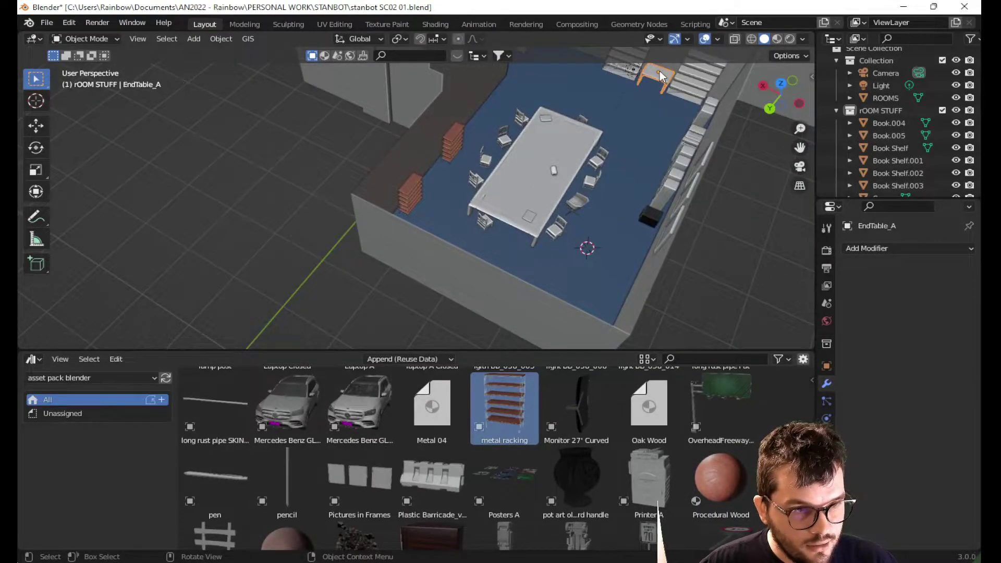
key(alt+d)
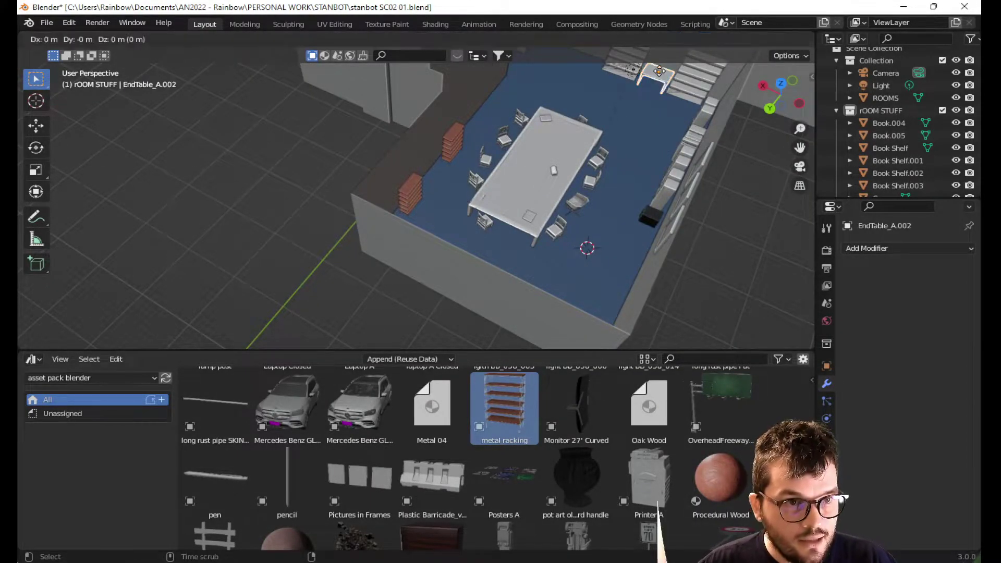
key(y)
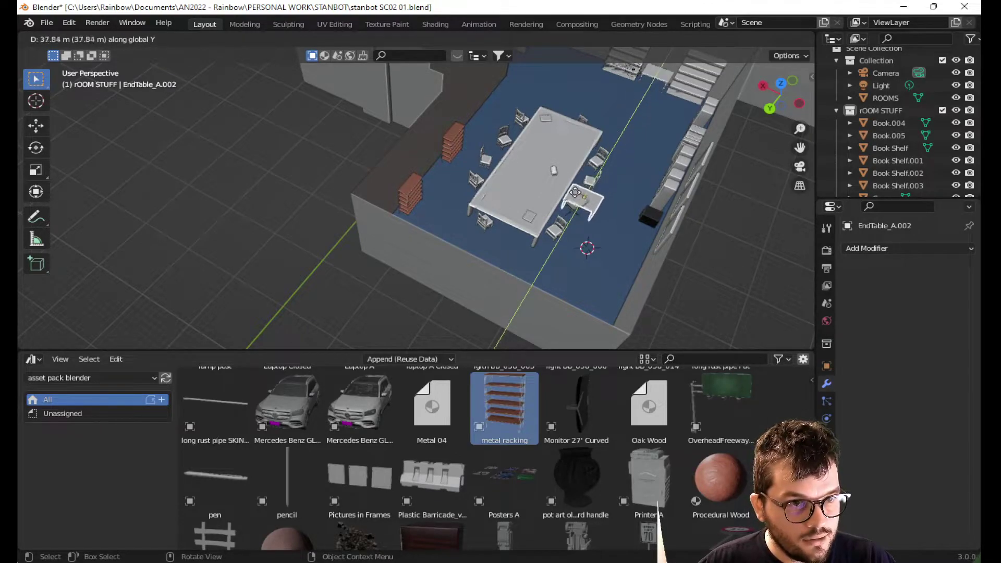
click(573, 211)
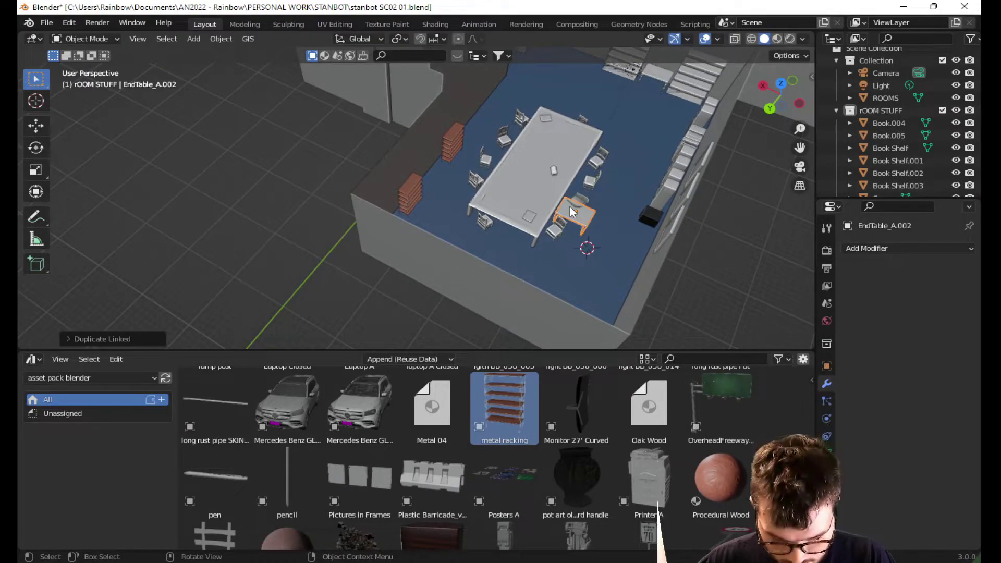
key(g)
key(x)
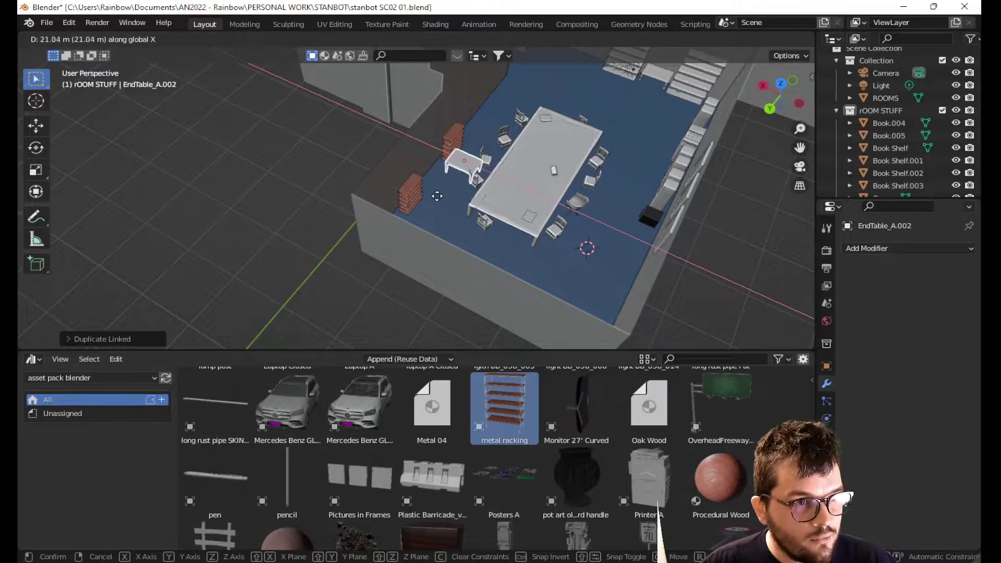
click(424, 195)
key(g)
key(y)
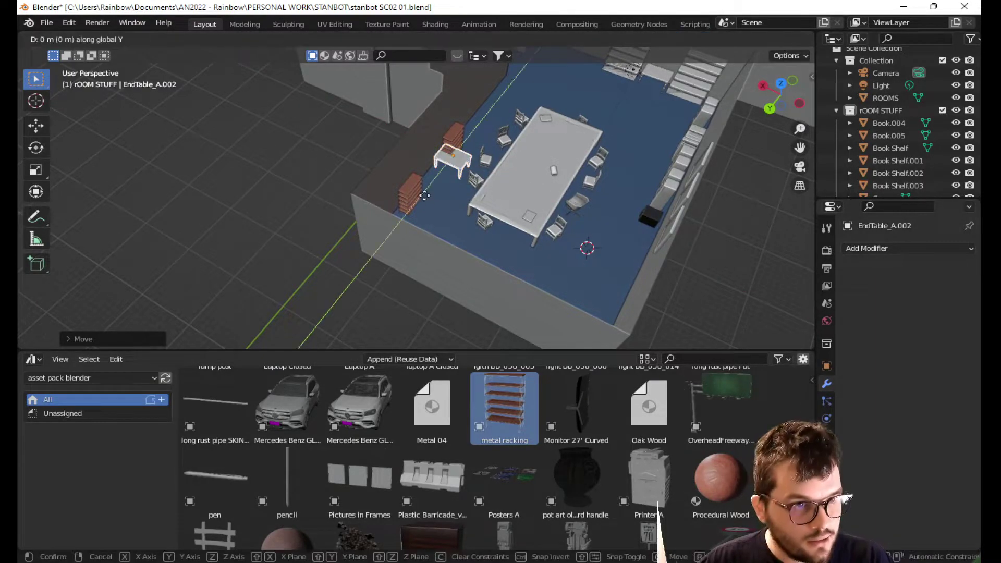
click(415, 216)
Step: Rotate EndTable_A.002 90° about Z
text(r)
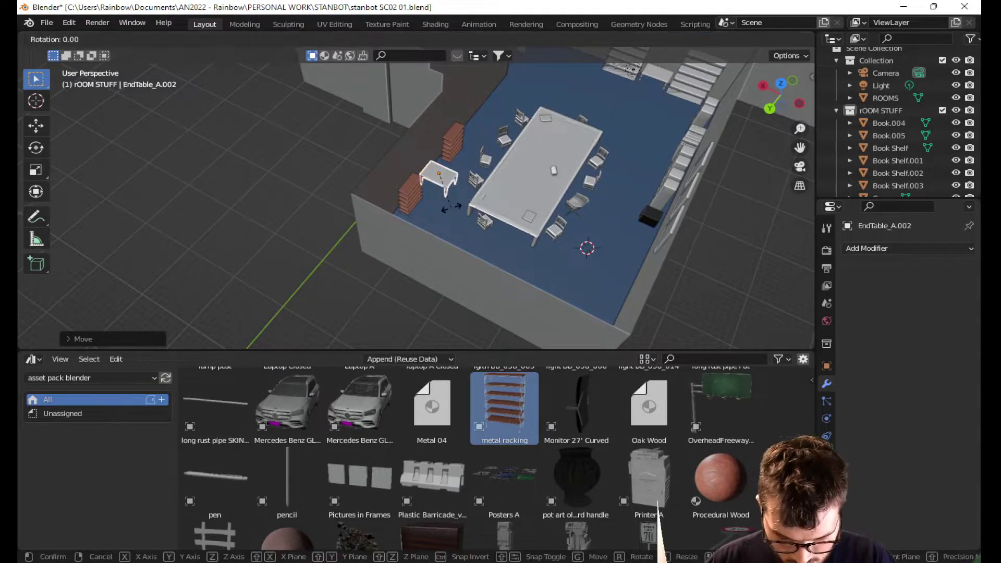
text(90z)
click(450, 208)
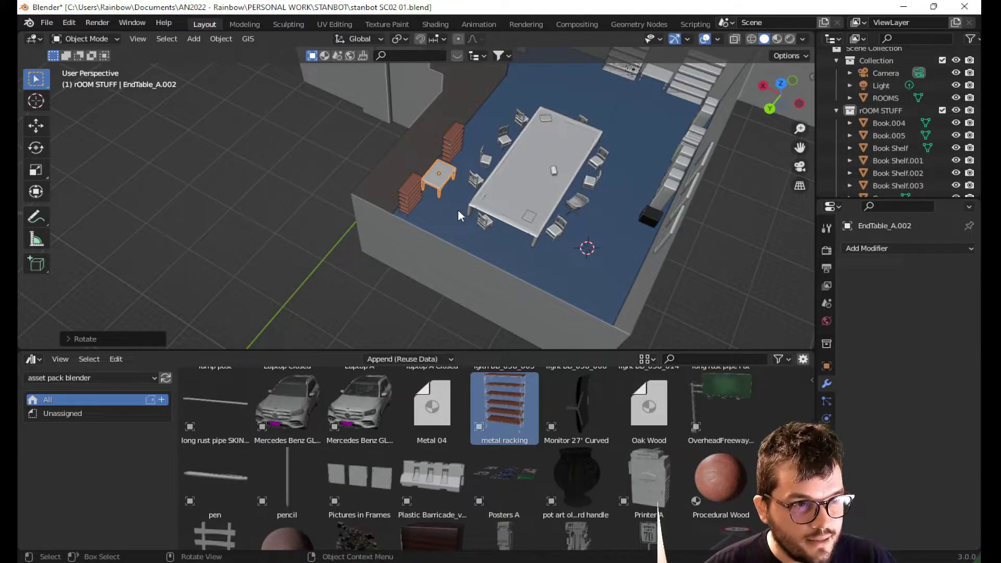
middle_drag(451, 206, 589, 157)
scroll(590, 157, up, 5)
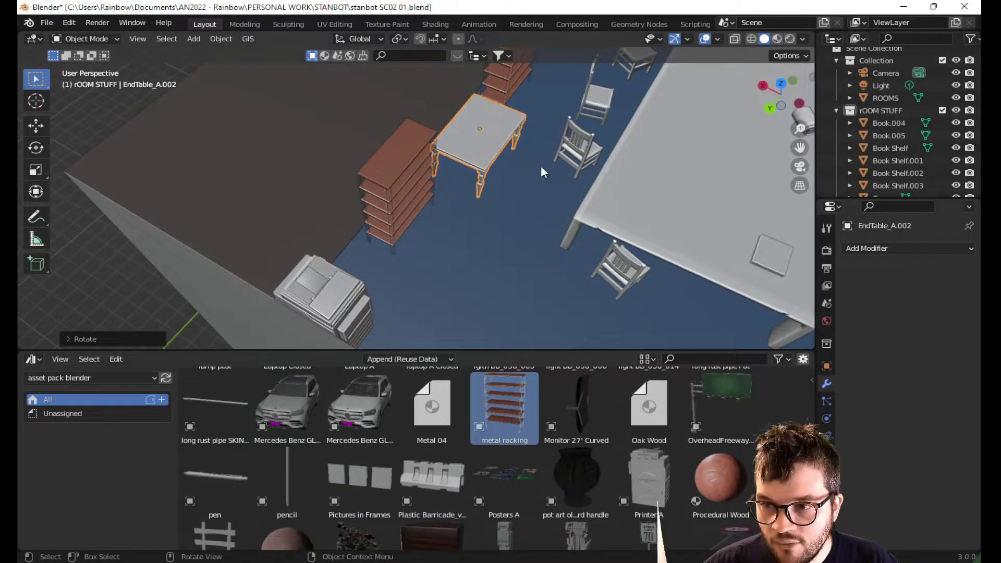
middle_drag(517, 138, 568, 171)
Step: Slide EndTable_A.002 between the two metal racking units
key(g)
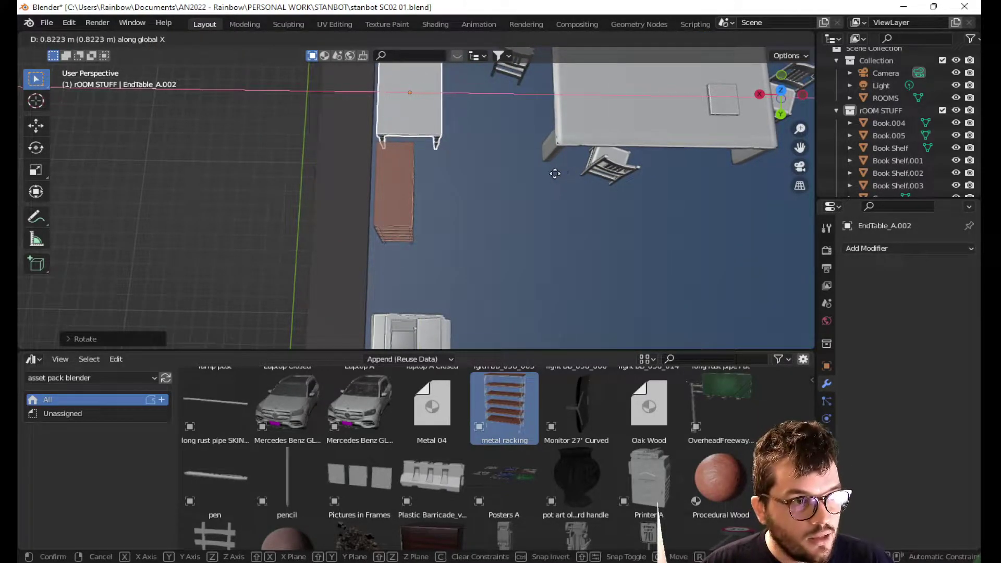
click(551, 175)
middle_drag(551, 176, 492, 60)
scroll(615, 228, down, 5)
scroll(617, 227, up, 3)
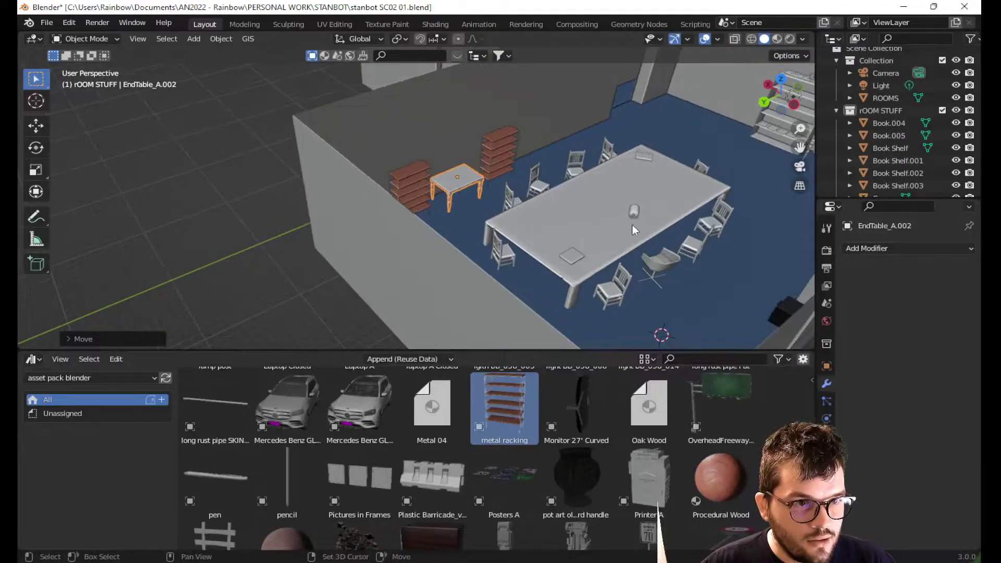
Step: Frame the printer, shelves and conference table, and scroll through the Asset Browser
shift+middle_drag(629, 226, 392, 208)
middle_drag(270, 135, 433, 235)
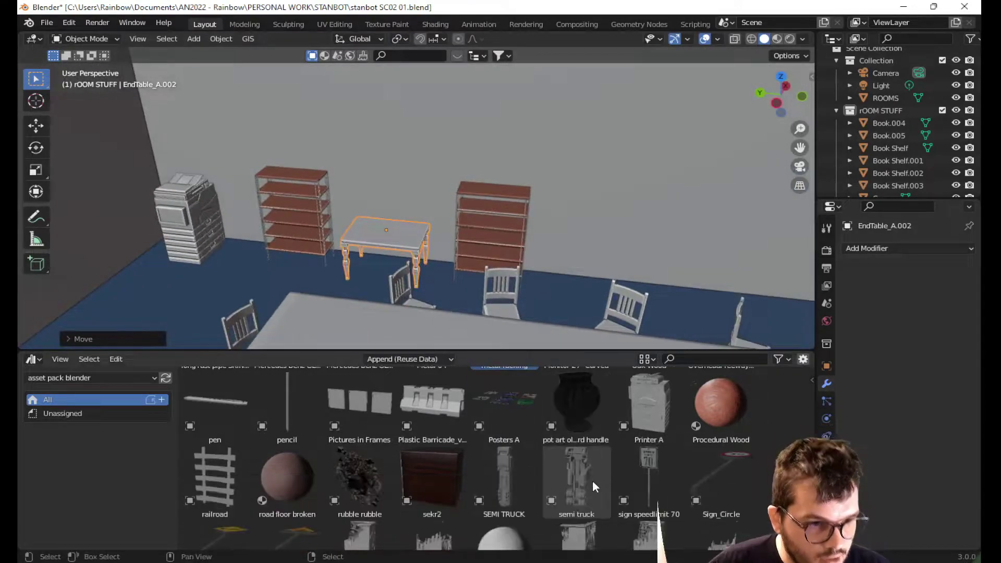
scroll(592, 480, down, 3)
scroll(574, 458, down, 4)
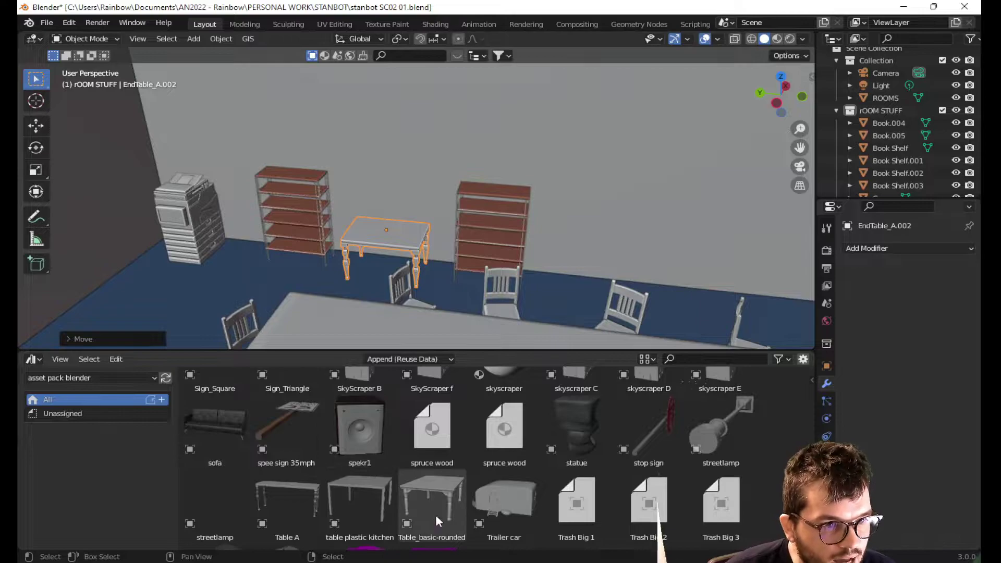
scroll(435, 518, down, 1)
scroll(436, 514, down, 9)
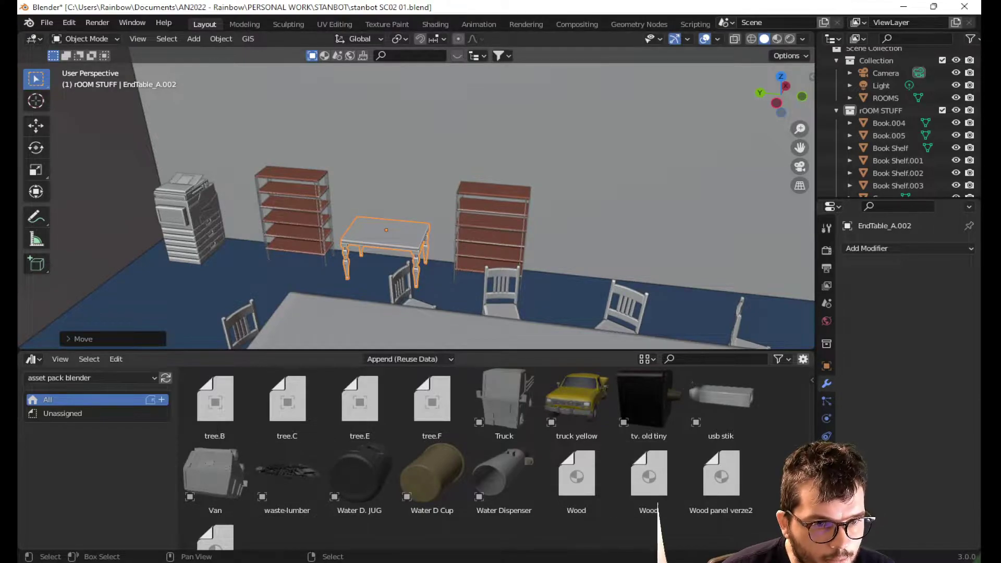
scroll(658, 505, up, 8)
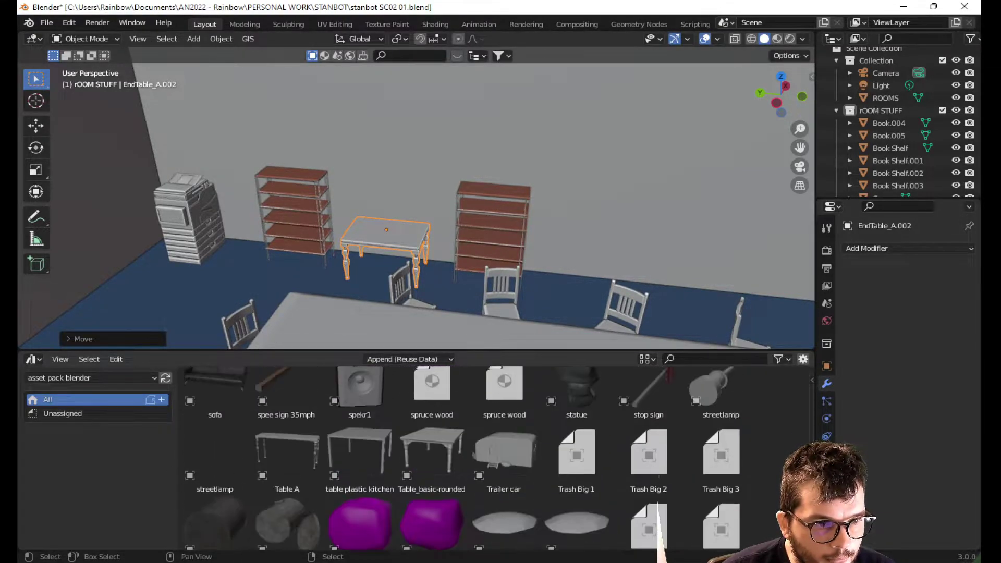
scroll(658, 505, down, 8)
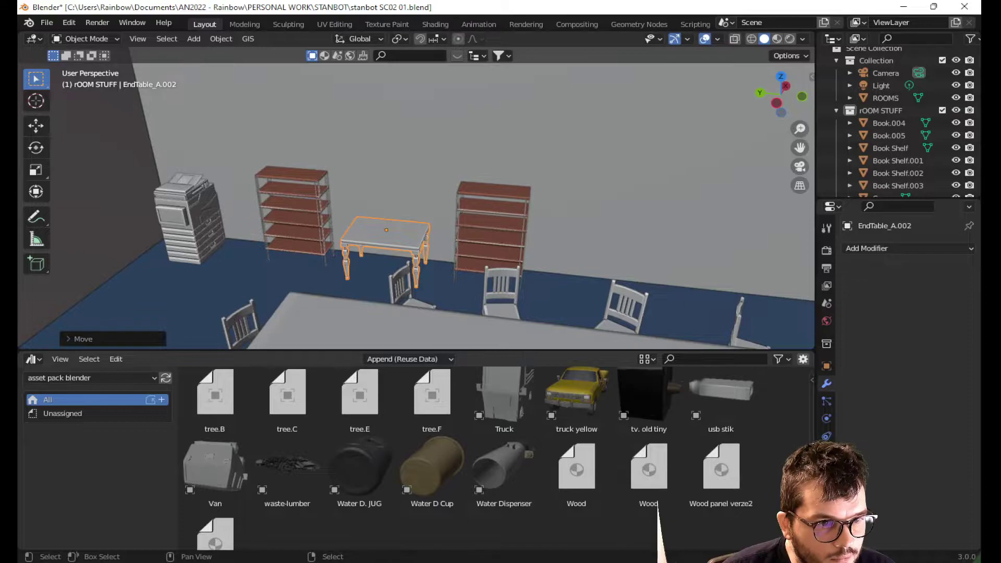
scroll(556, 291, down, 2)
scroll(556, 291, down, 2)
Step: Drop the Water Dispenser asset into the room beside the bookshelves
shift+middle_drag(587, 253, 470, 292)
drag(509, 471, 528, 289)
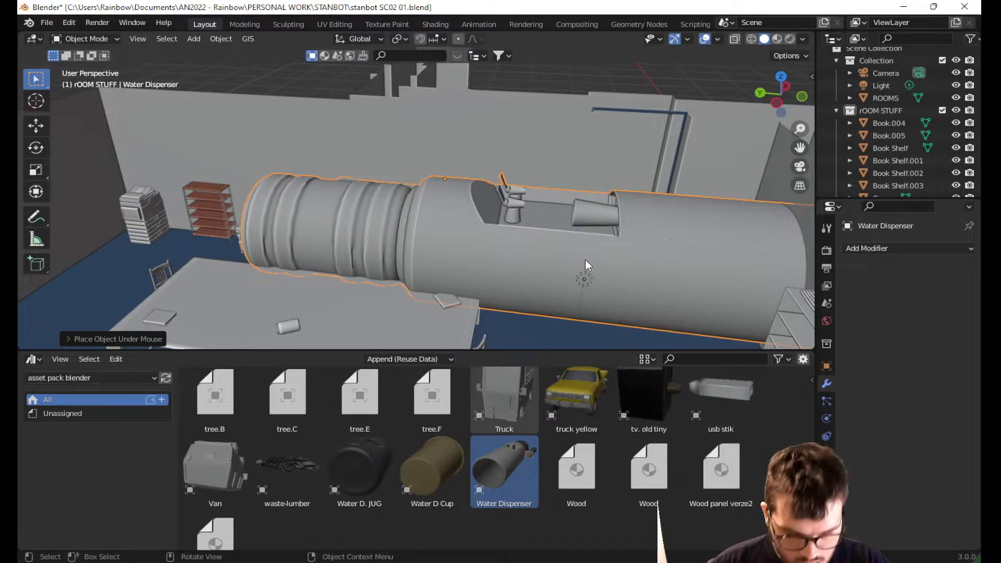
scroll(751, 290, down, 3)
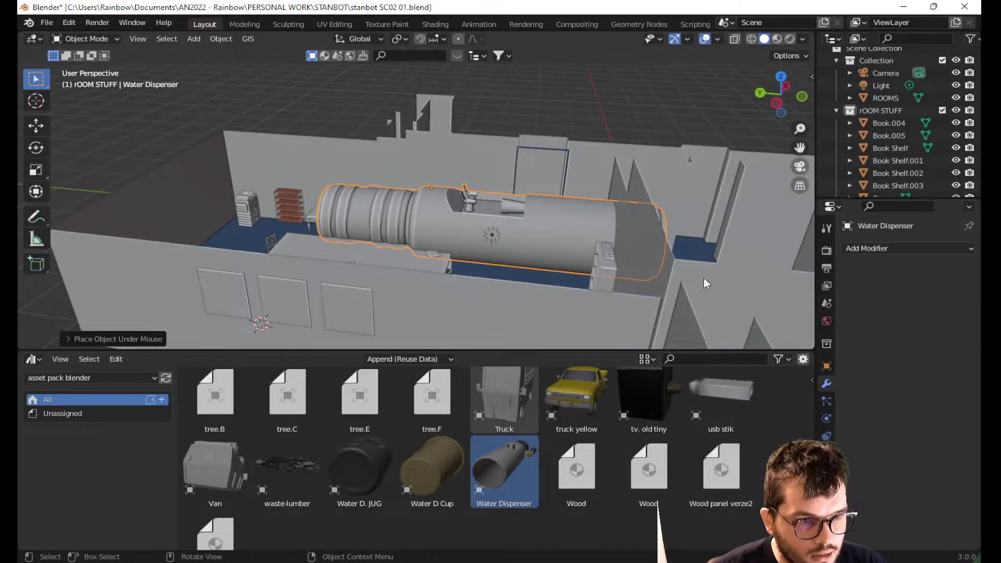
Step: In Edit Mode, rotate the whole dispenser mesh 90° on X and scale it down
key(Tab)
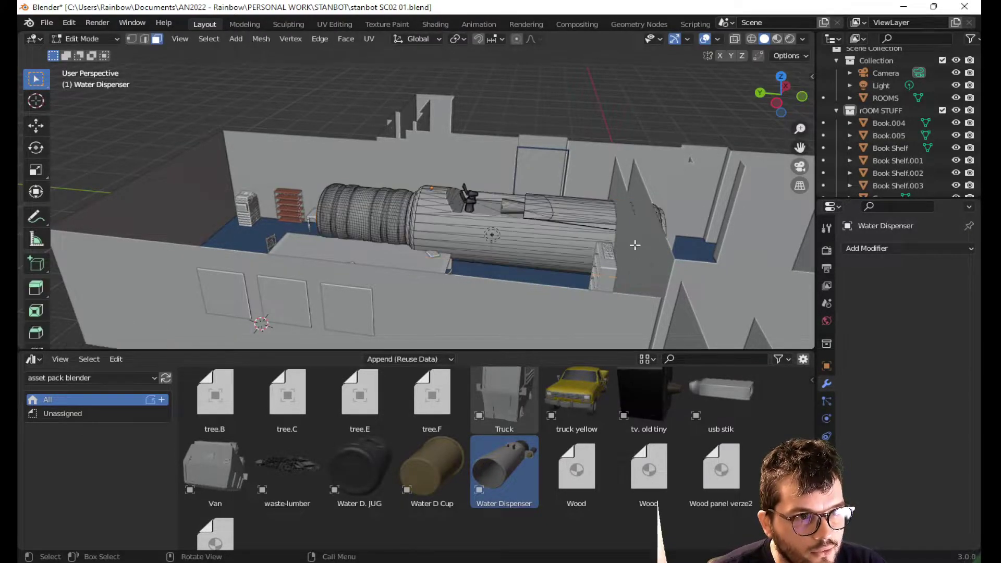
key(a)
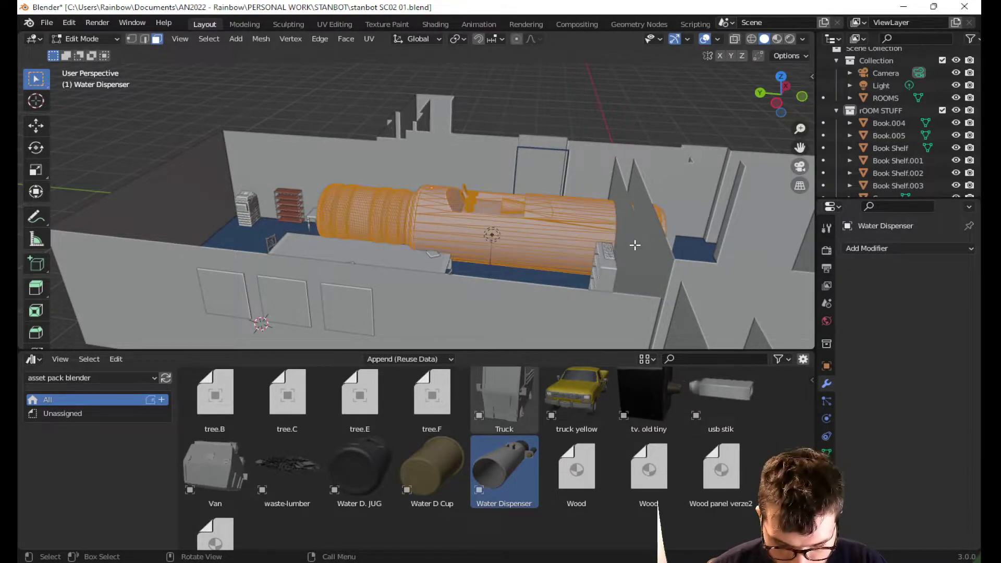
text(rx90)
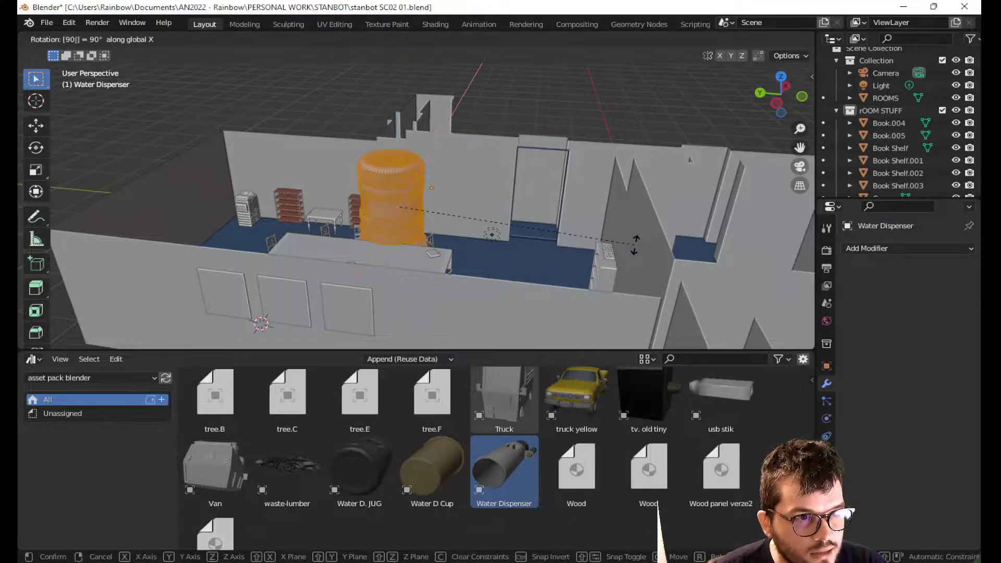
key(Return)
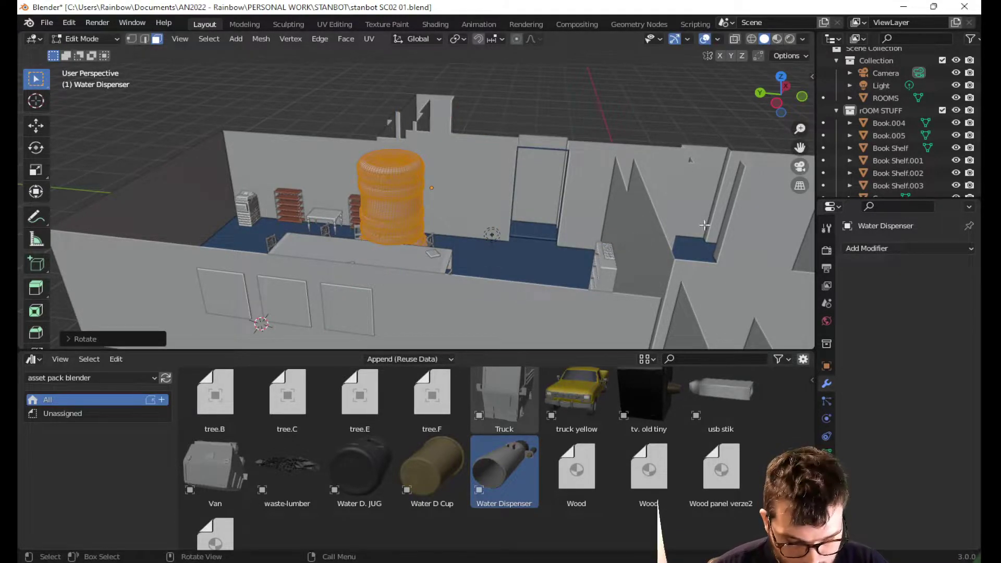
key(s)
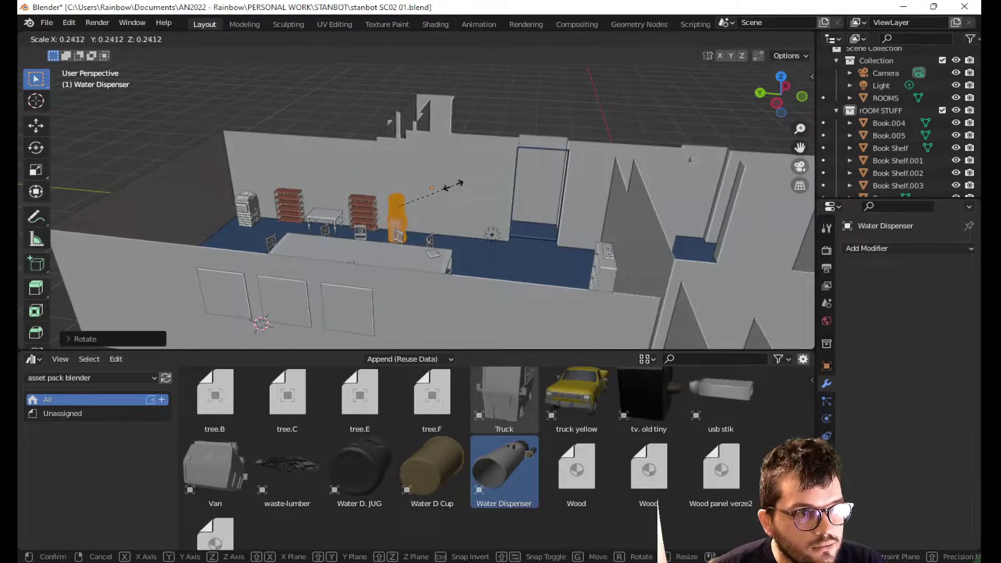
click(443, 189)
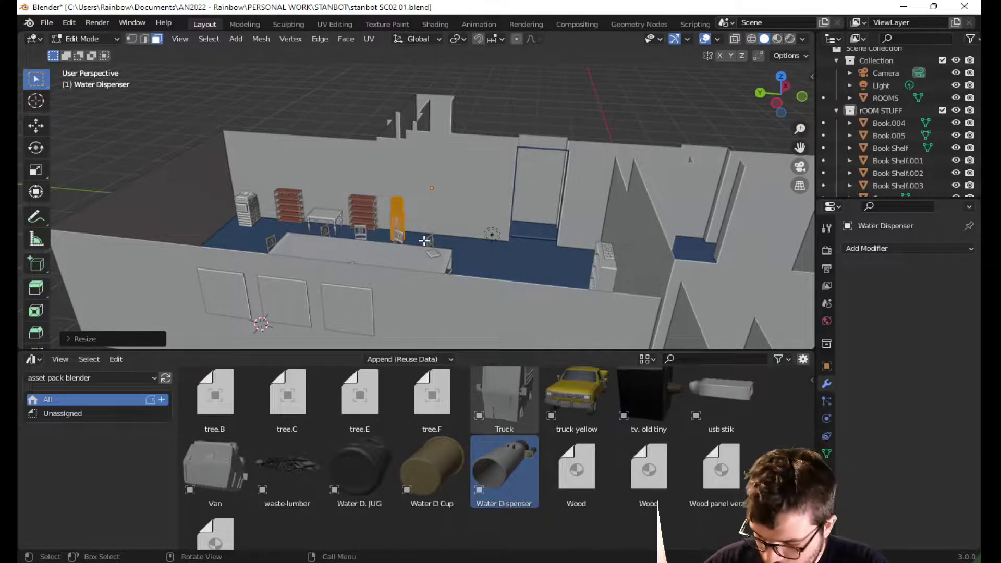
Step: Raise the dispenser mesh along Z so it stands on the floor
scroll(424, 240, up, 6)
scroll(424, 241, down, 3)
mouse_move(500, 208)
middle_down()
mouse_move(426, 200)
mouse_move(487, 275)
mouse_move(470, 206)
mouse_move(479, 224)
mouse_move(496, 223)
middle_up()
key(g)
key(z)
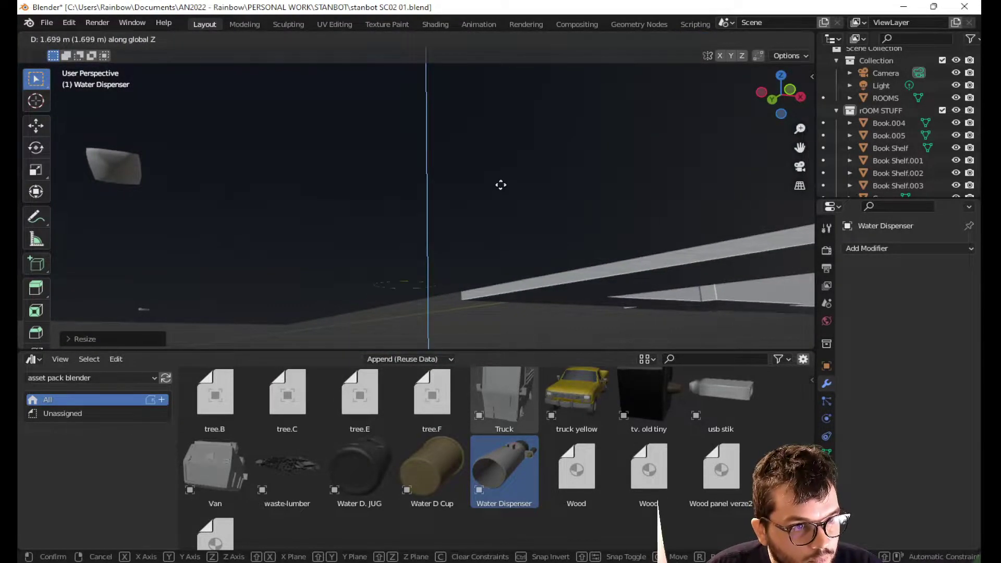
click(501, 185)
middle_drag(500, 186, 580, 260)
middle_drag(536, 230, 516, 224)
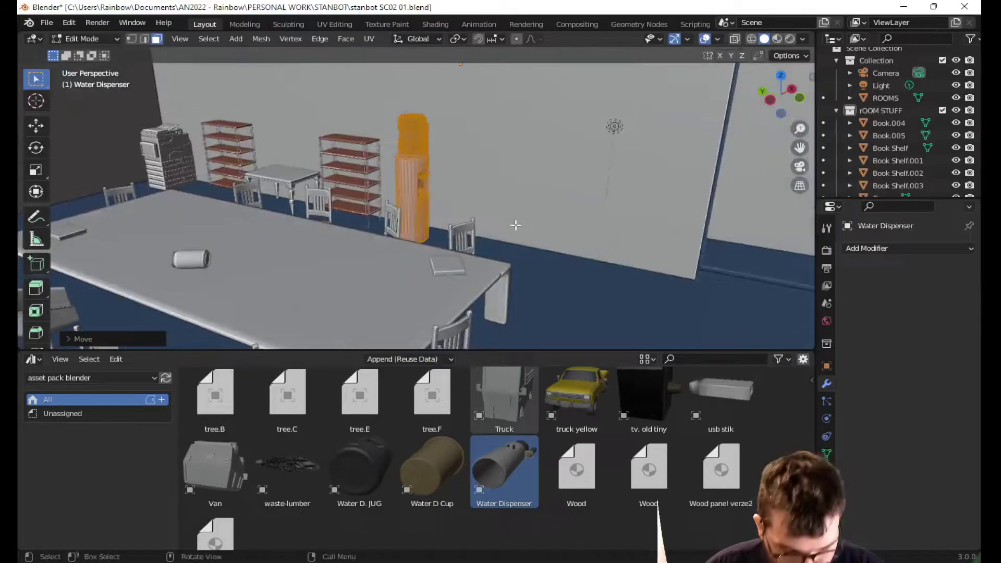
Step: Back in Object Mode, set the dispenser's origin to the 3D cursor at its base
key(Tab)
scroll(486, 202, down, 4)
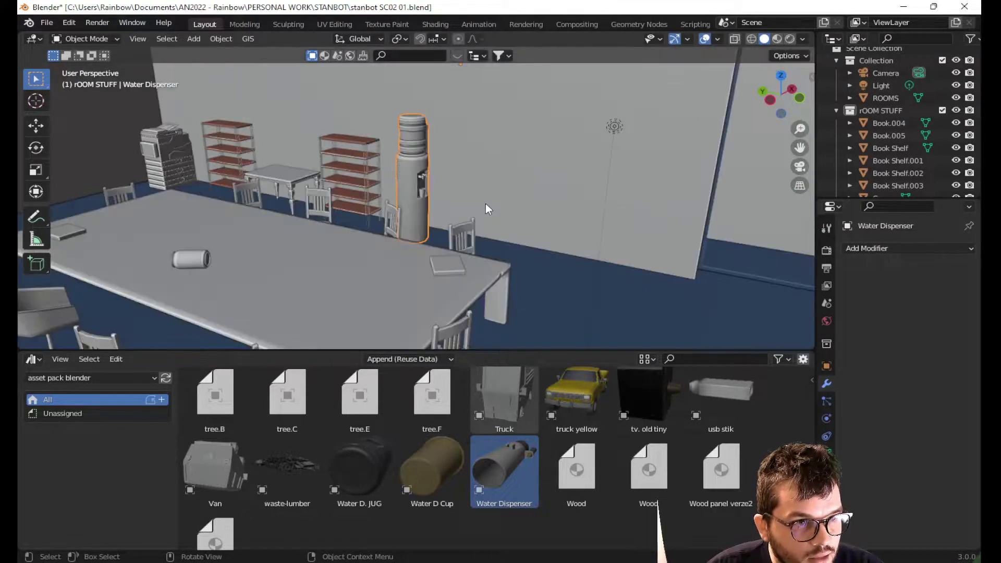
scroll(486, 204, up, 10)
middle_drag(480, 219, 440, 204)
right_click(441, 204)
mouse_move(439, 203)
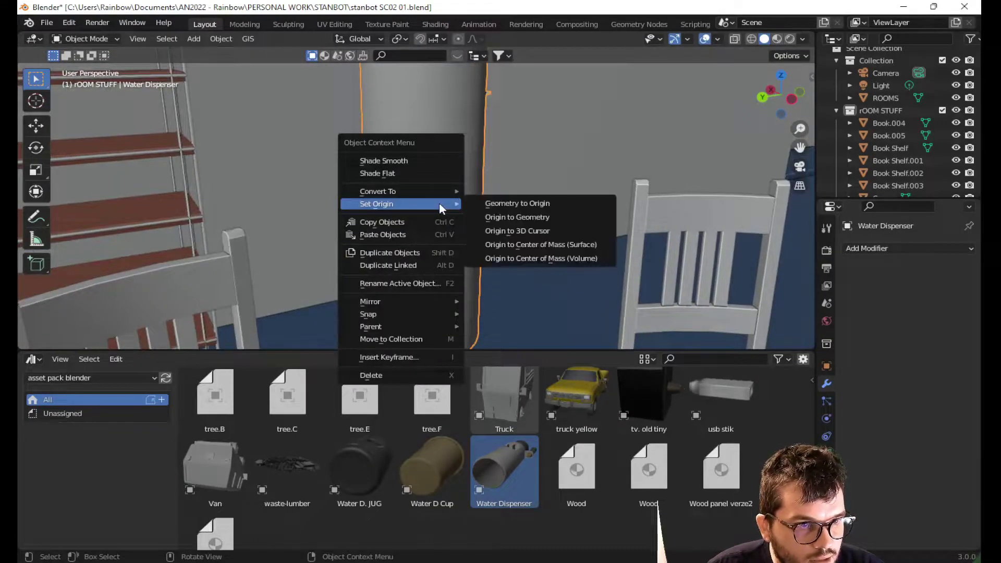
click(542, 229)
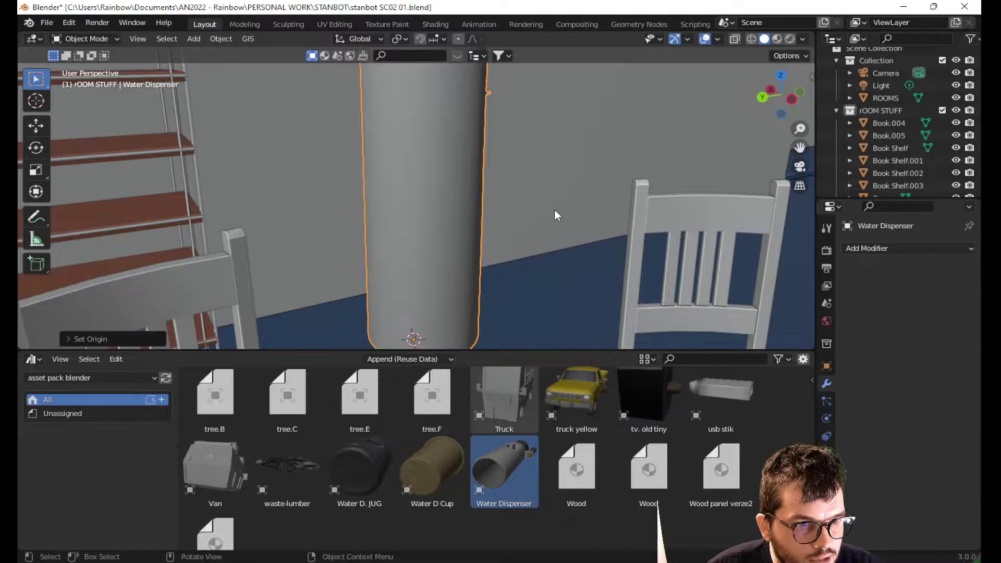
Step: Scale the dispenser slightly smaller and rotate it 90° around Z
middle_drag(562, 206, 475, 219)
scroll(454, 215, down, 4)
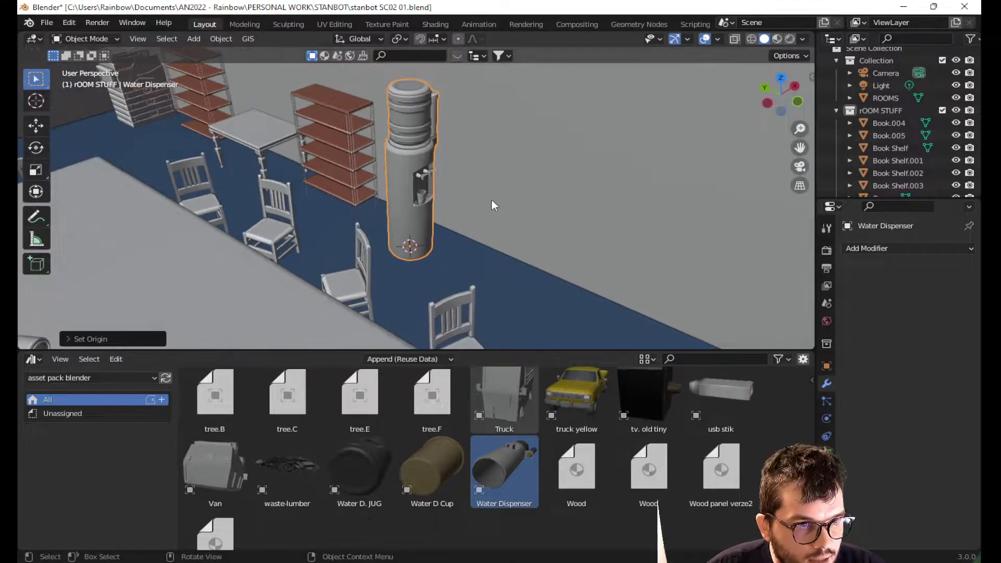
key(s)
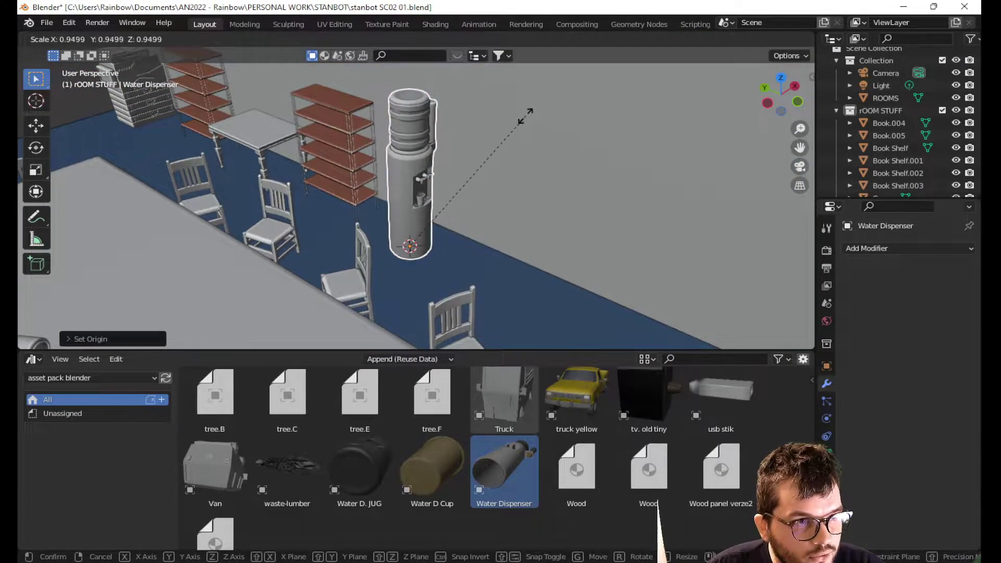
click(497, 132)
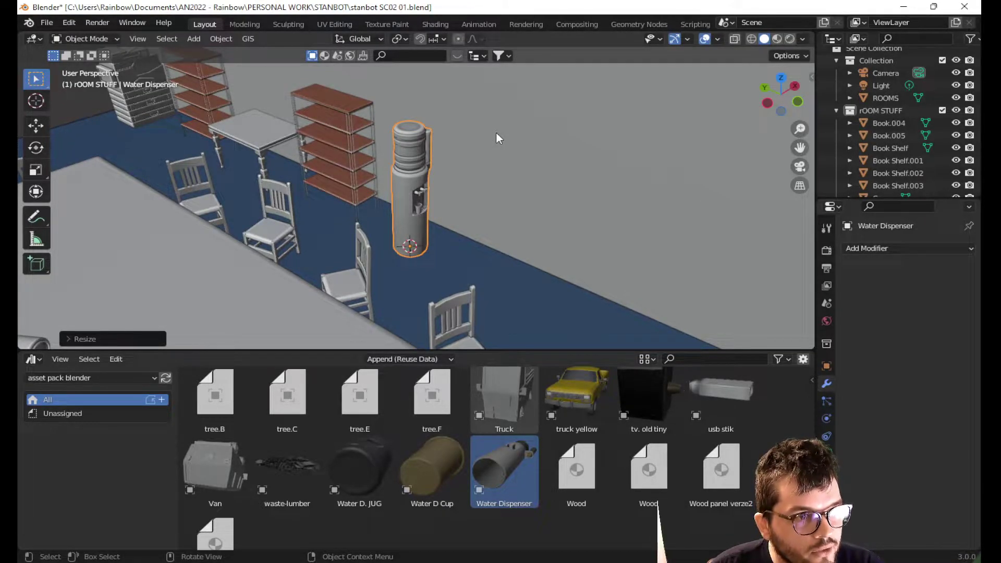
text(r)
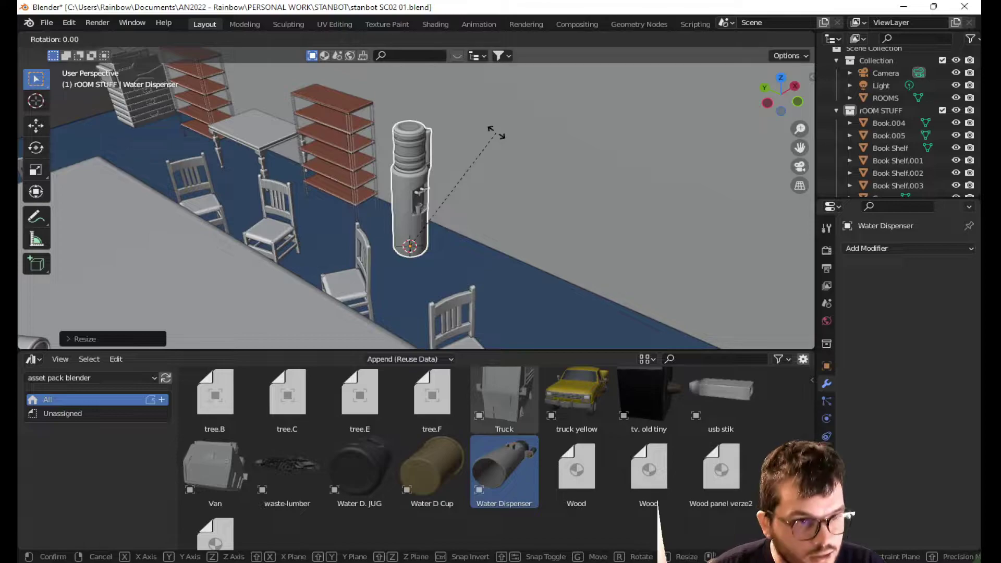
text(90z)
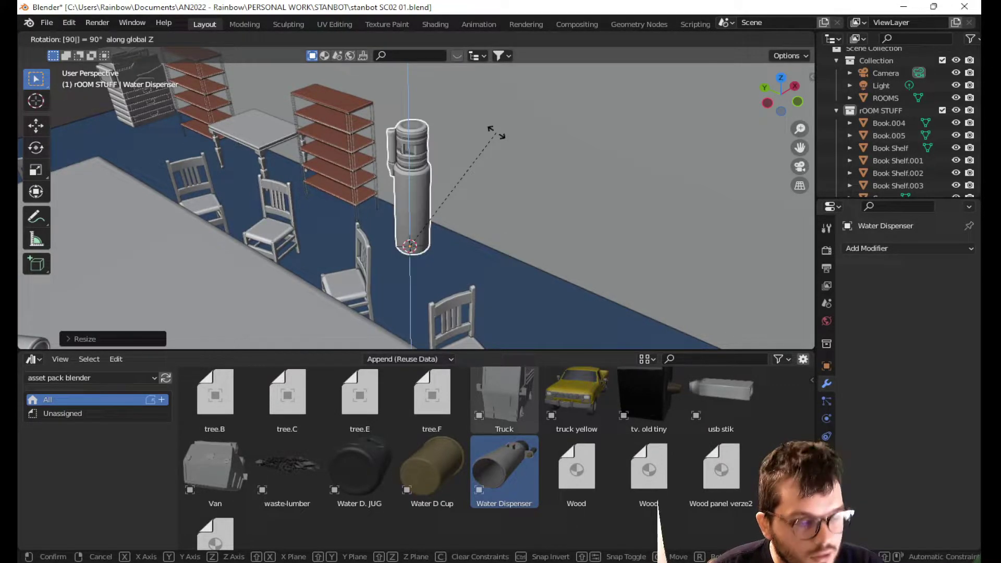
key(Escape)
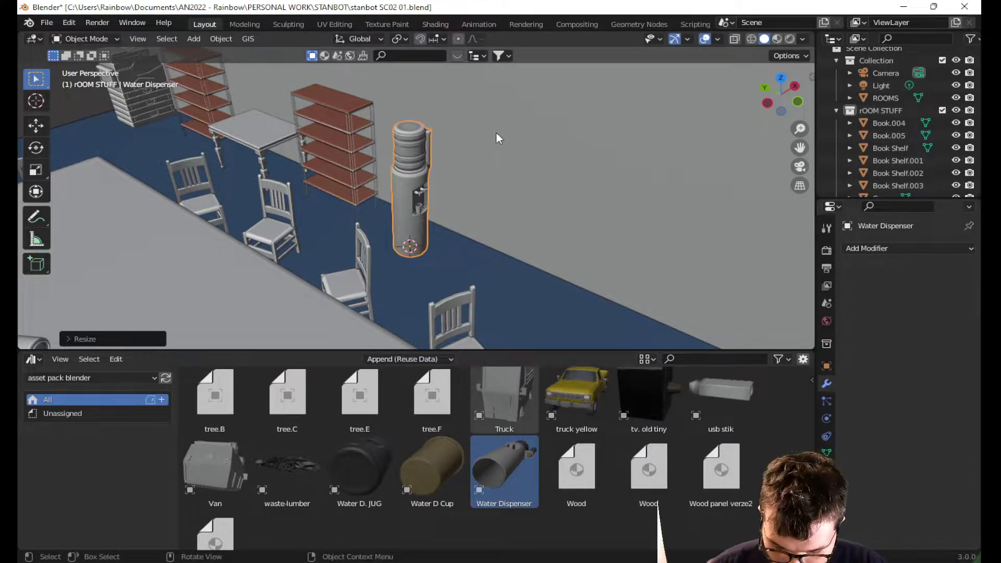
text(r)
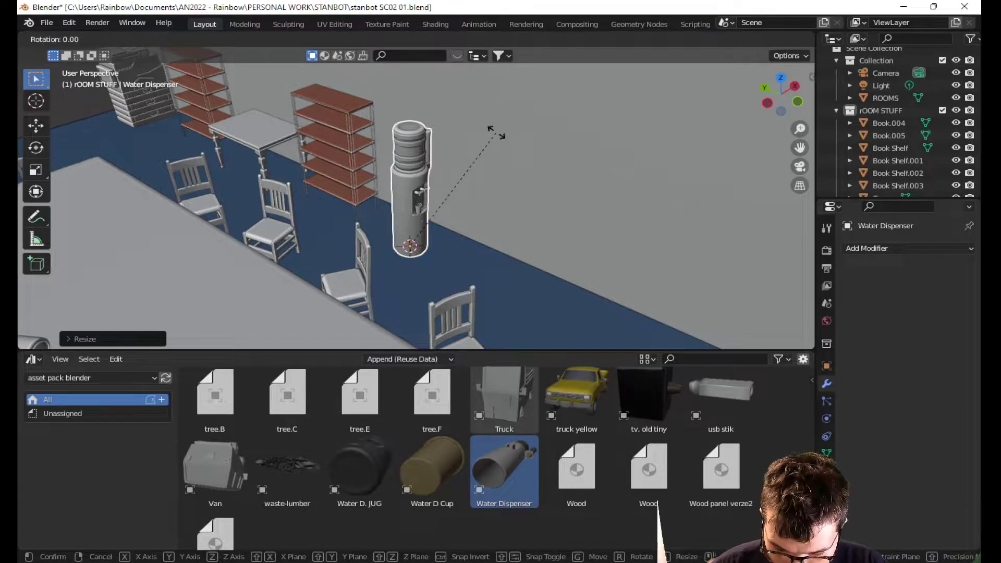
text(90z)
key(Return)
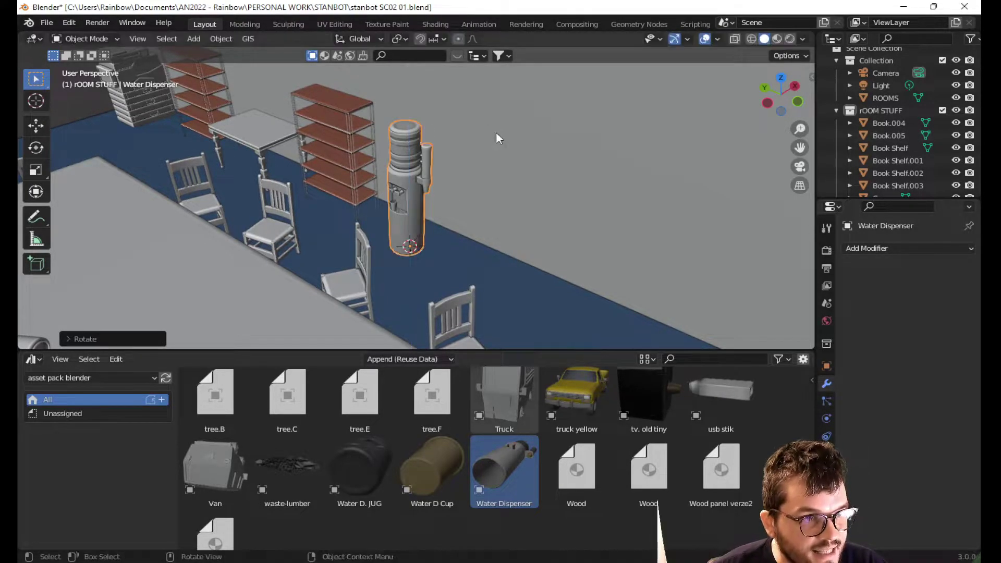
Step: Move the Water Dispenser along Y and then X into the room's far corner
scroll(477, 181, down, 3)
key(g)
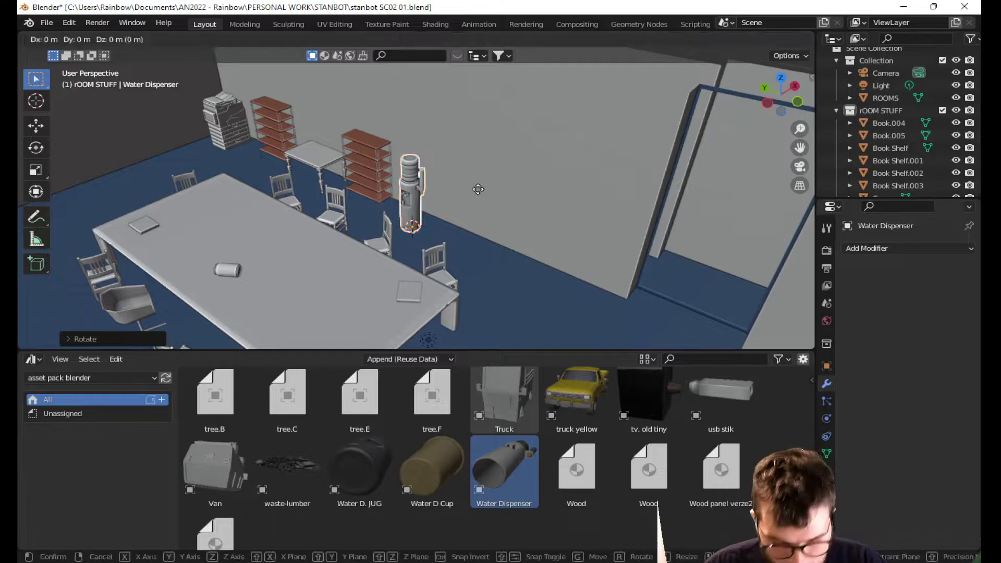
key(y)
click(626, 241)
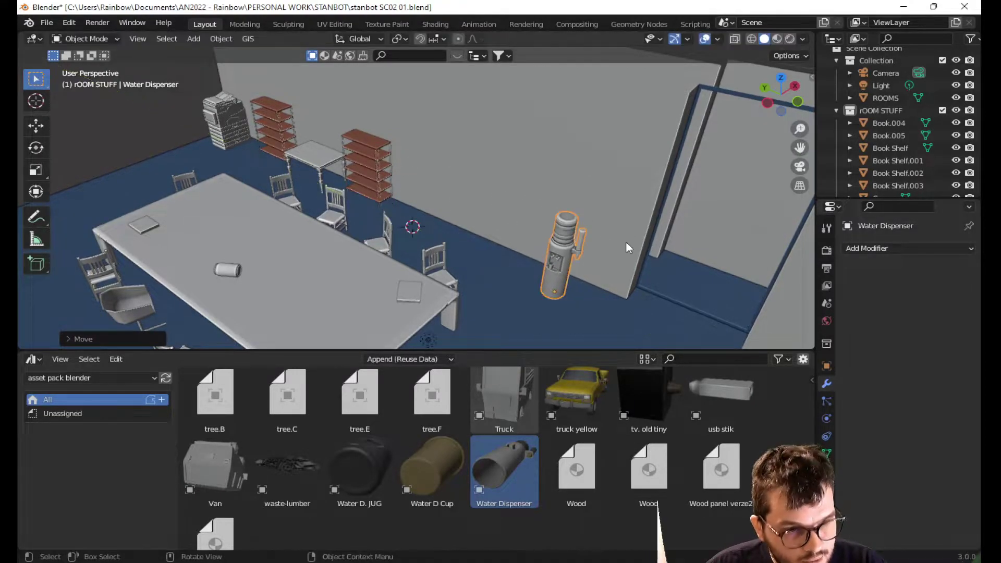
key(g)
key(x)
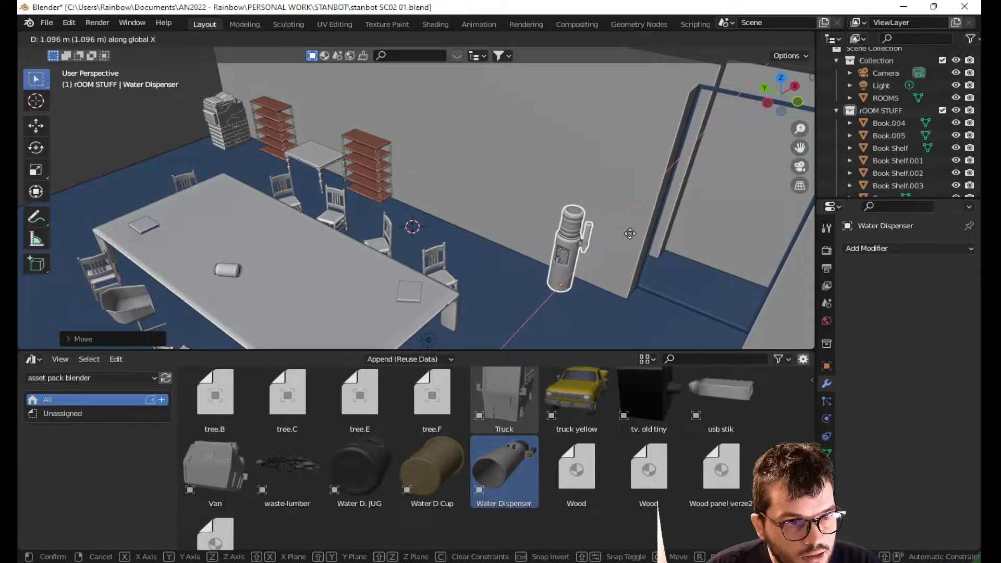
click(634, 235)
middle_drag(643, 234, 634, 272)
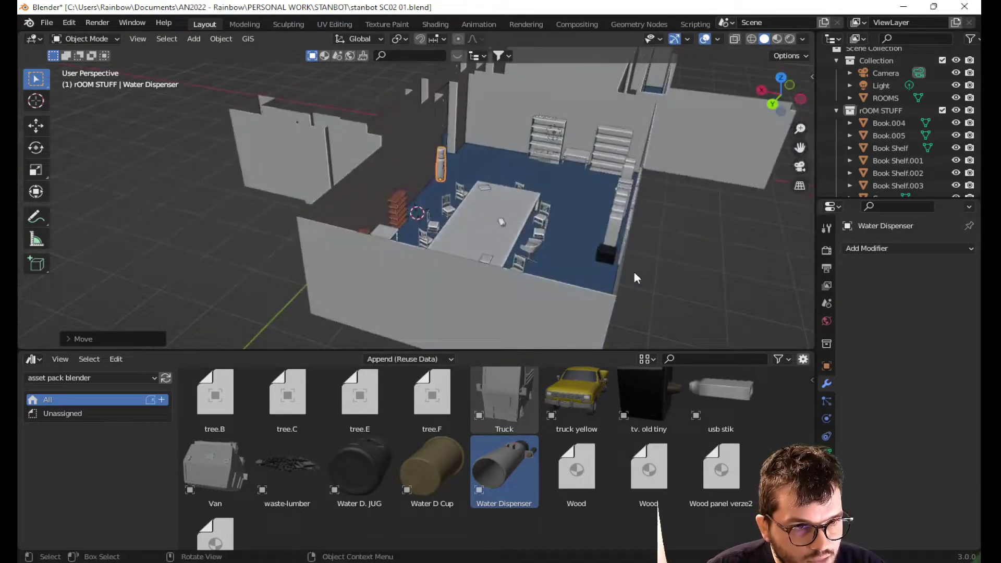
Step: Save stanbot SC02 01.blend and switch to the SheepIt render-farm page in the browser
click(416, 297)
key(ctrl+s)
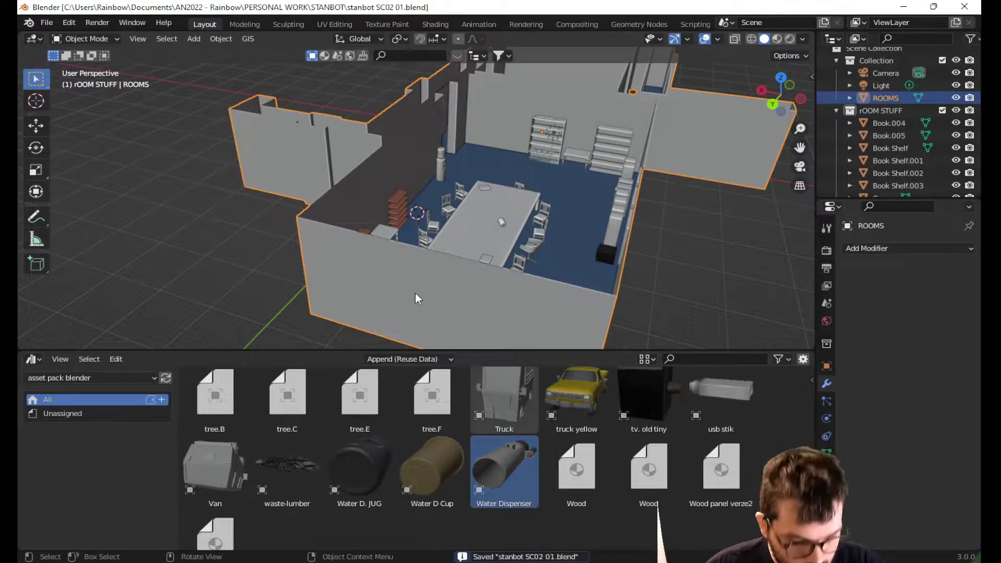
middle_drag(427, 208, 542, 211)
scroll(567, 190, up, 3)
middle_drag(589, 175, 415, 287)
scroll(558, 187, up, 4)
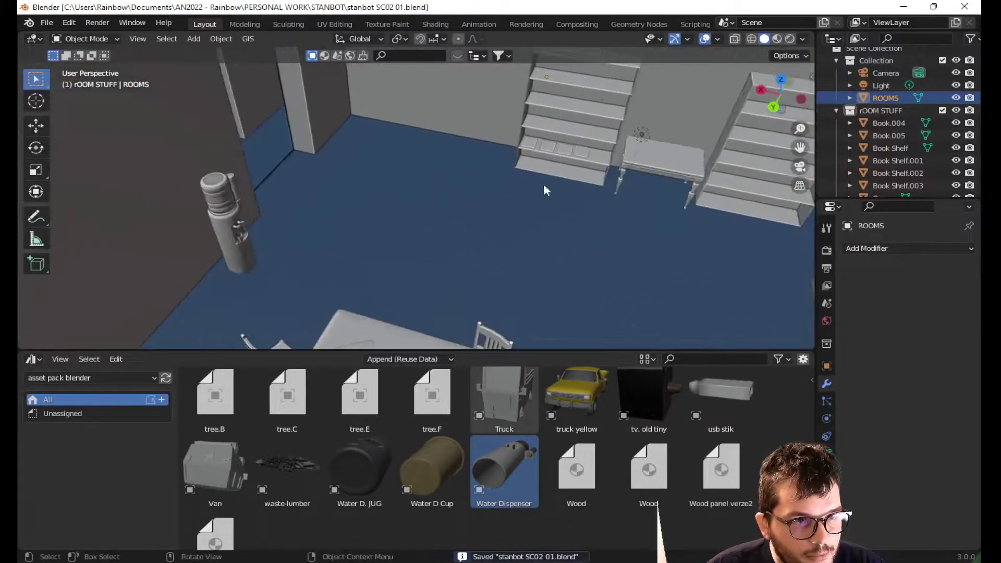
middle_drag(557, 180, 469, 174)
scroll(468, 174, down, 6)
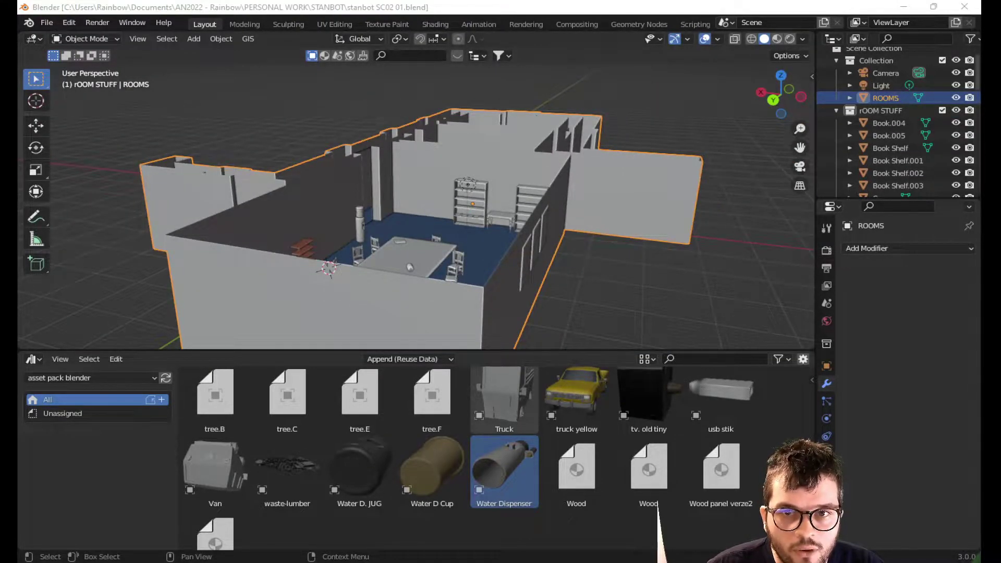
key(alt+Tab)
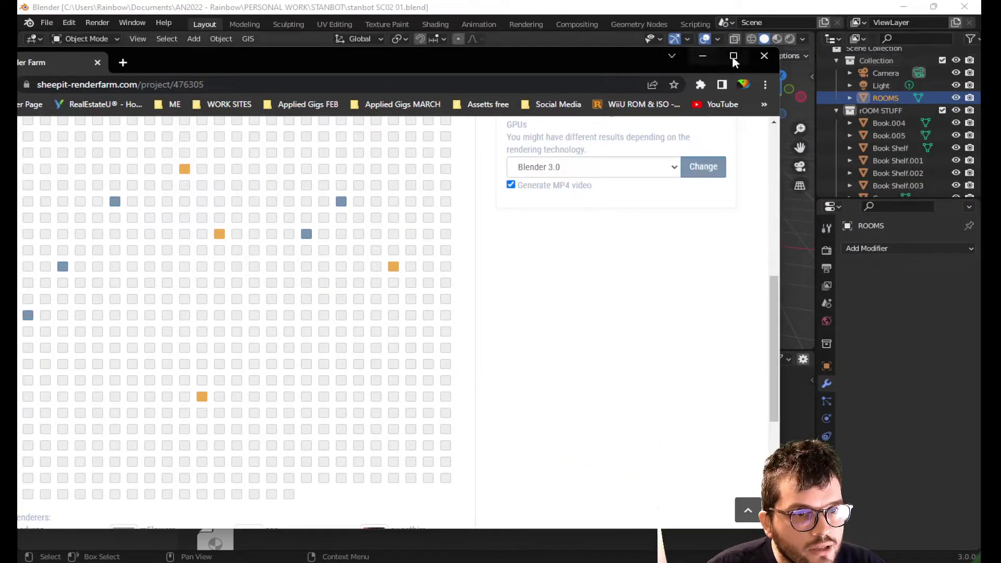
Step: Search Google for the height of standard office rooms (2700 mm minimum)
double_click(732, 55)
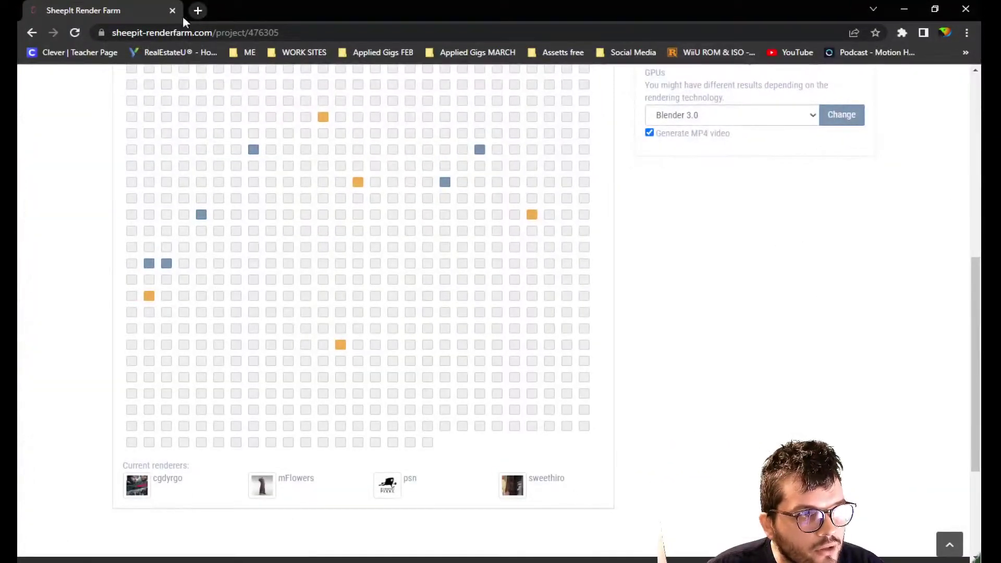
click(74, 34)
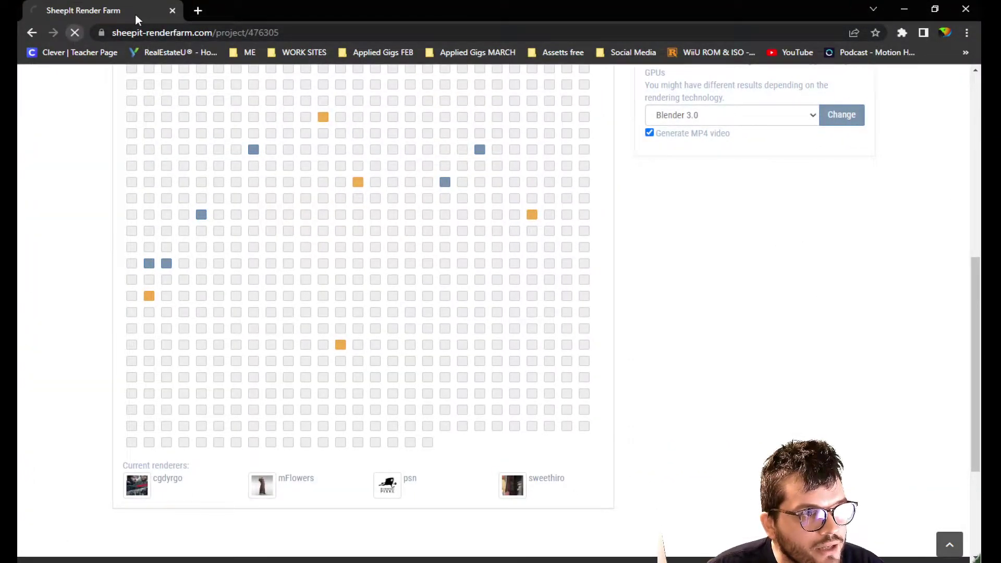
click(199, 11)
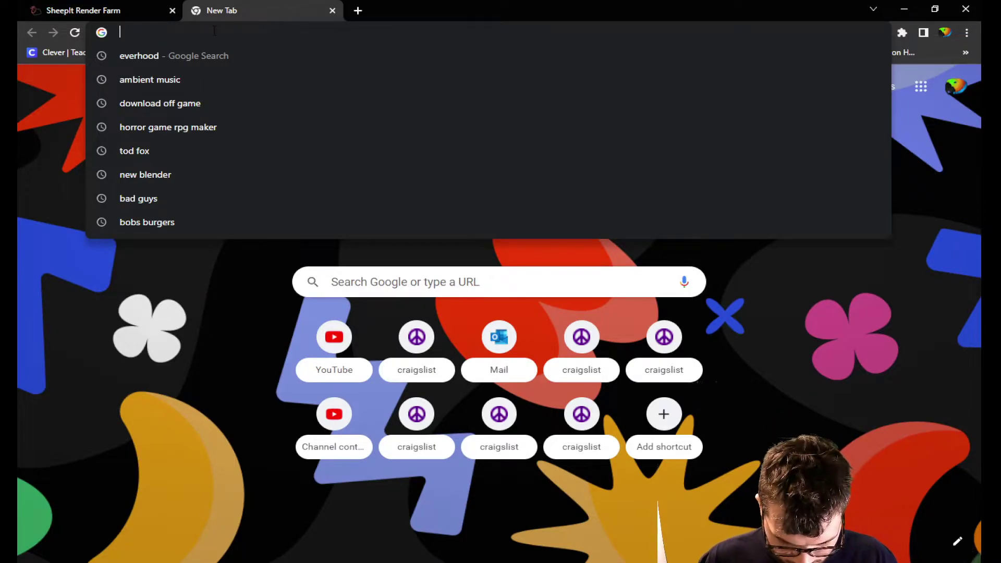
text(HIEHGT OF)
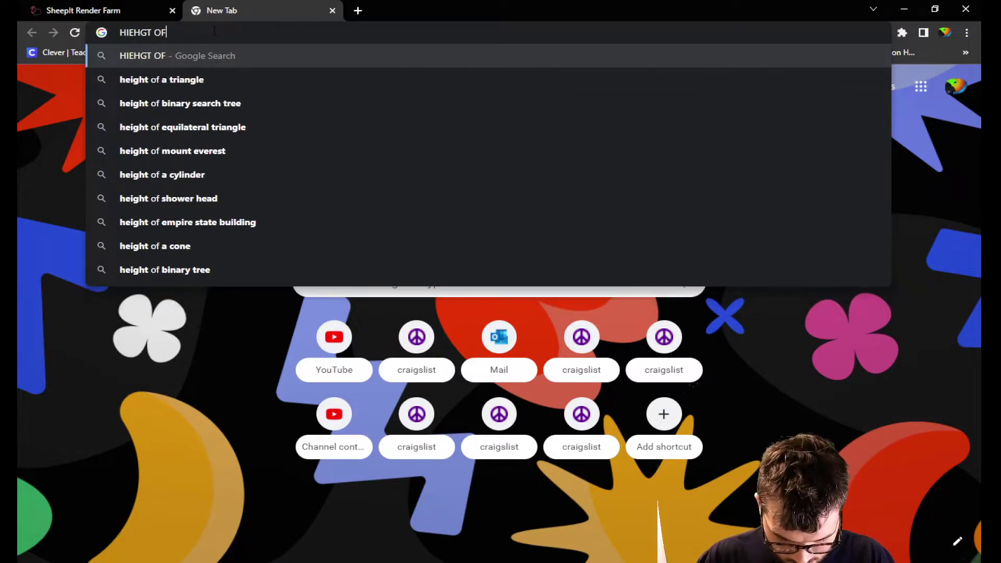
text( STANDARD O)
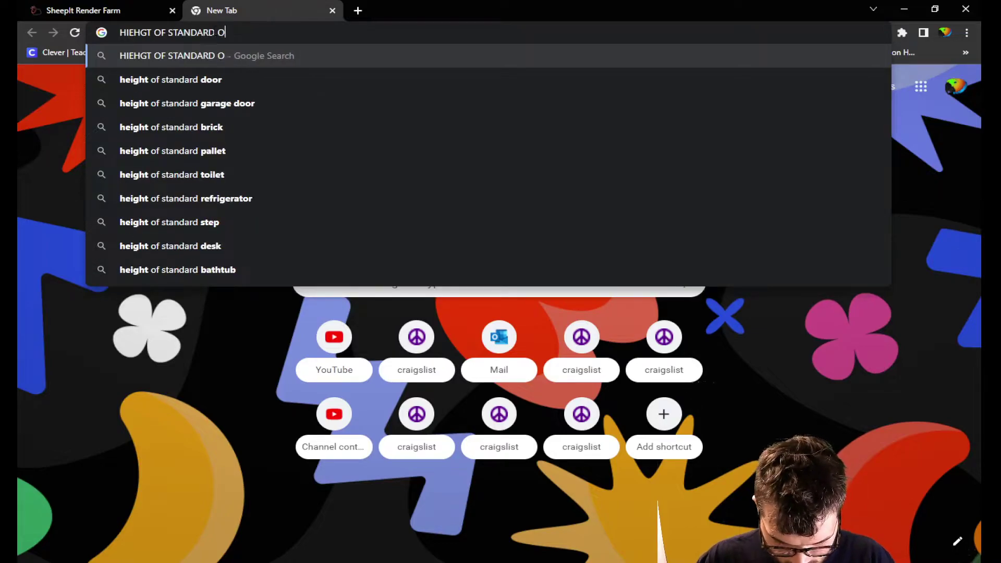
text(FFICE)
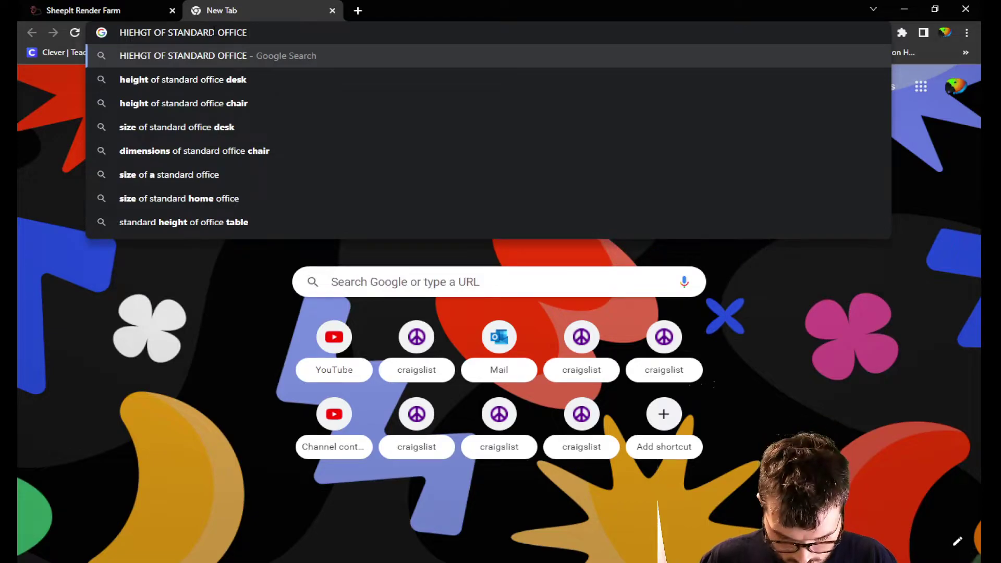
text( ROOMS)
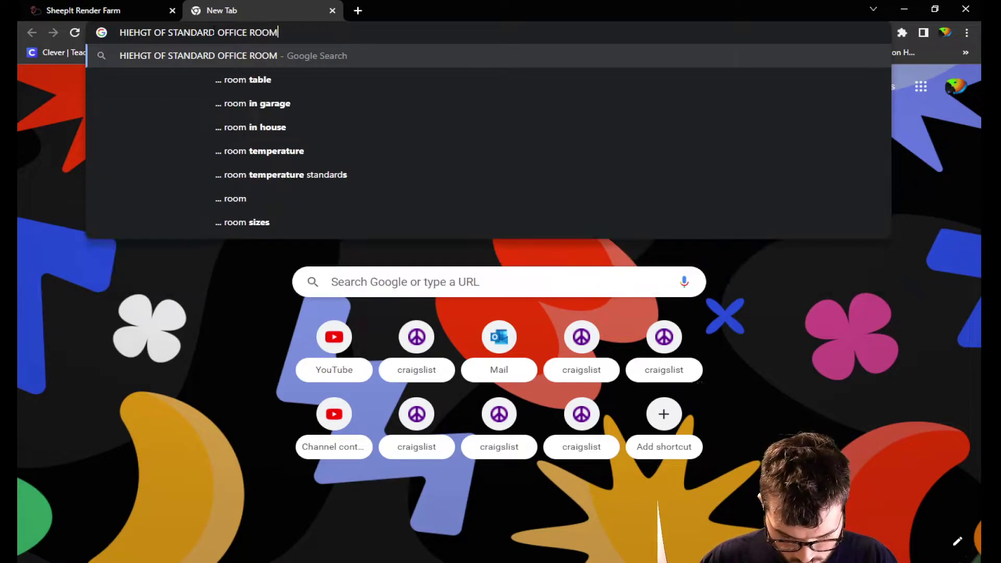
key(Return)
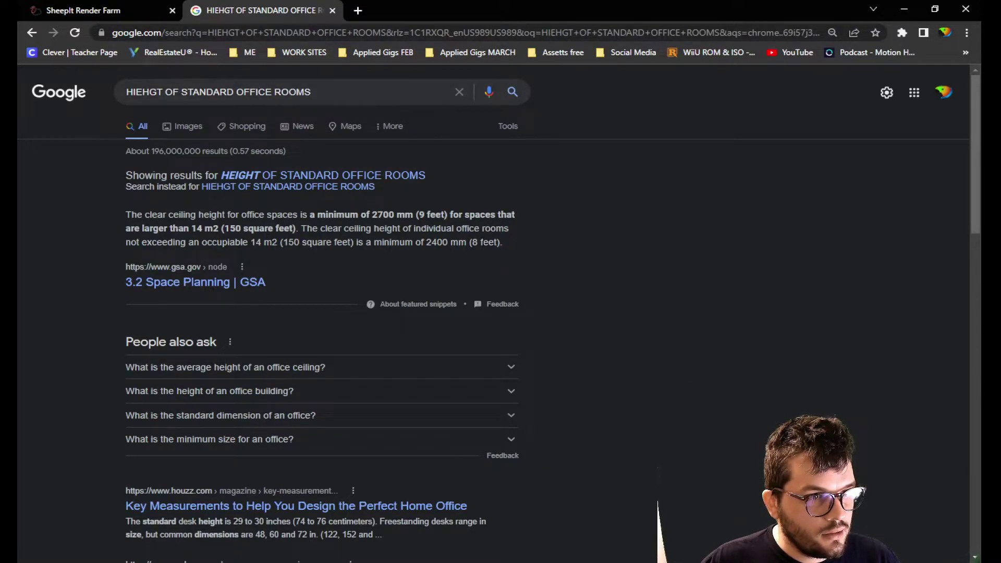
Step: Back in Blender, move the Pictures in Frames object slightly lower on the wall
click(965, 9)
middle_drag(511, 264, 591, 272)
click(602, 221)
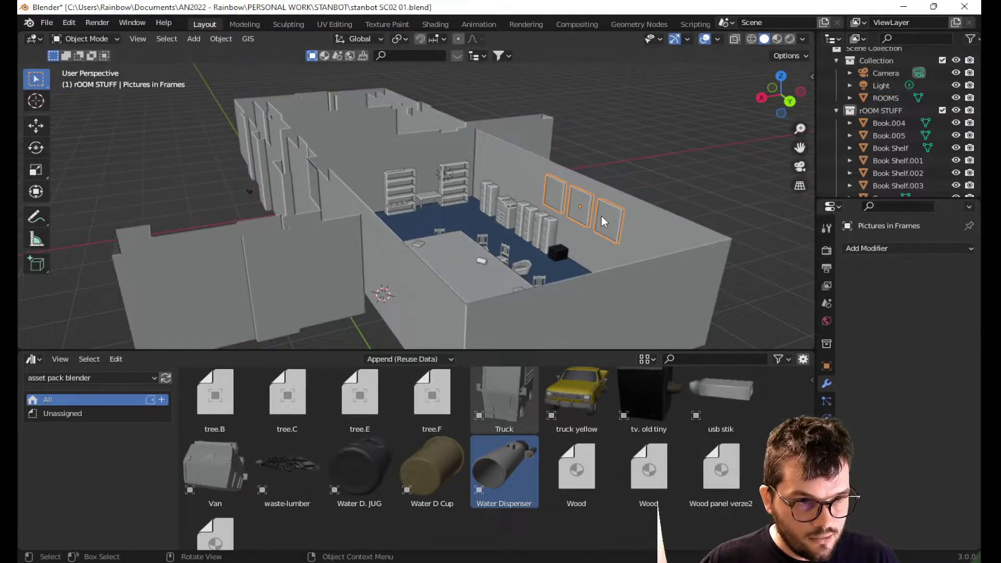
key(g)
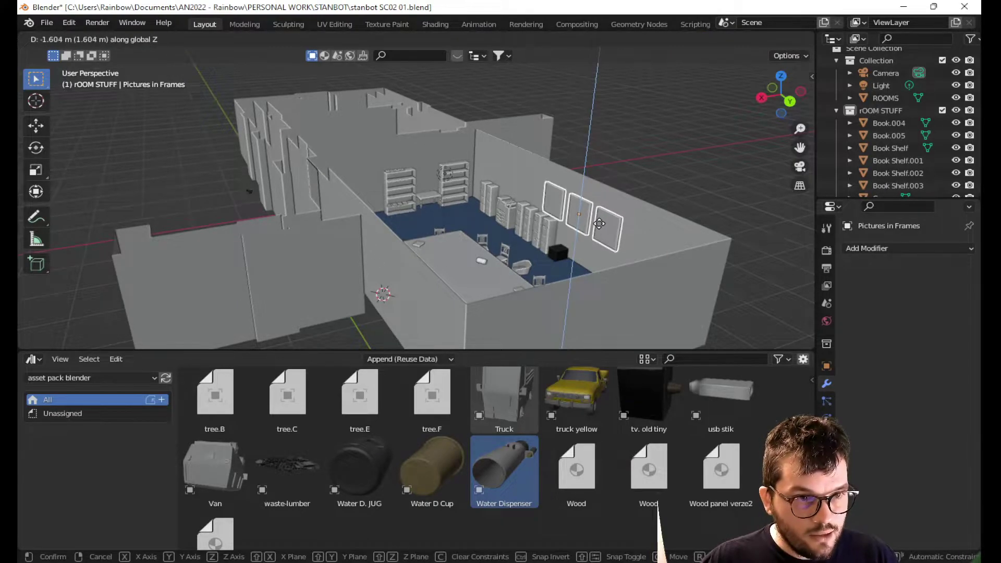
click(600, 223)
Step: Slide the picture frames to a new position along the Y axis
key(g)
key(y)
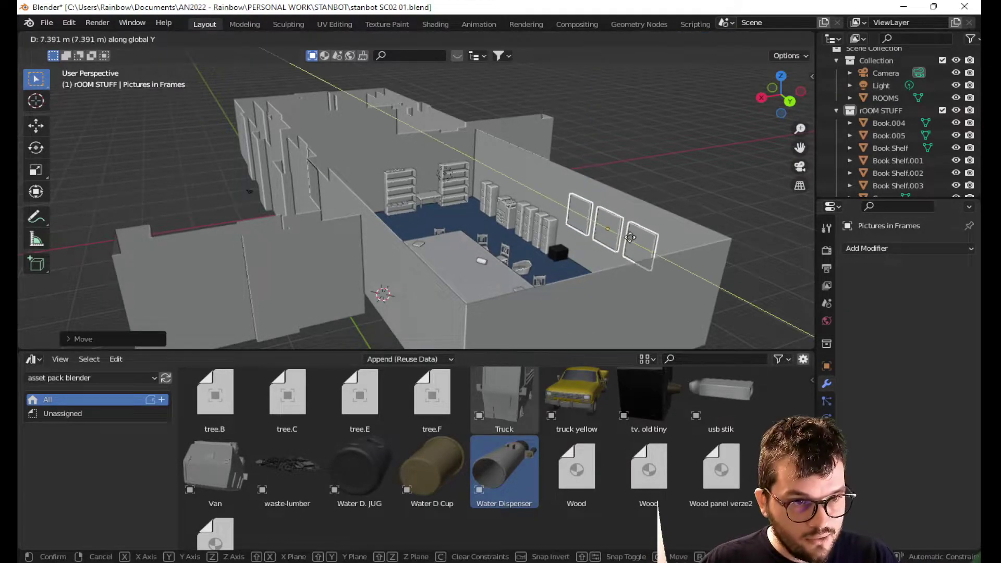
click(618, 251)
middle_drag(618, 252, 736, 265)
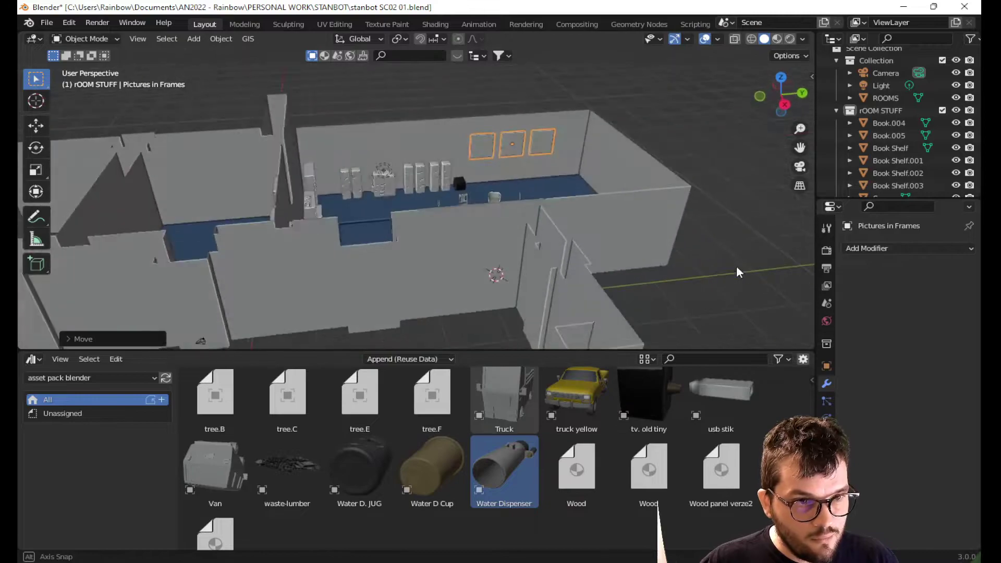
scroll(734, 265, up, 2)
scroll(734, 268, down, 3)
middle_drag(659, 283, 495, 261)
Step: In ROOMS Edit Mode, select the floor and wall-top edge loops in edge mode
click(496, 261)
key(Tab)
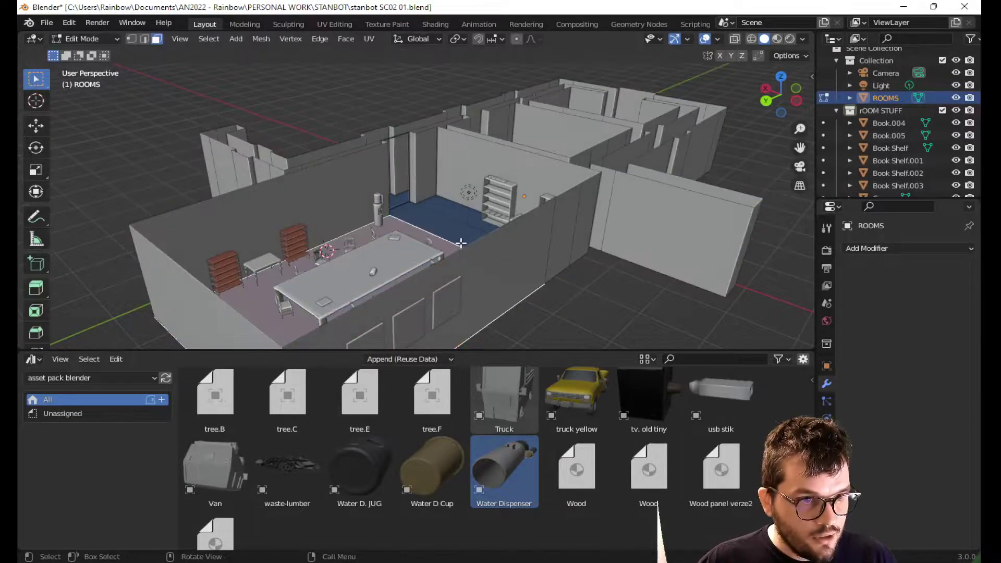
key(2)
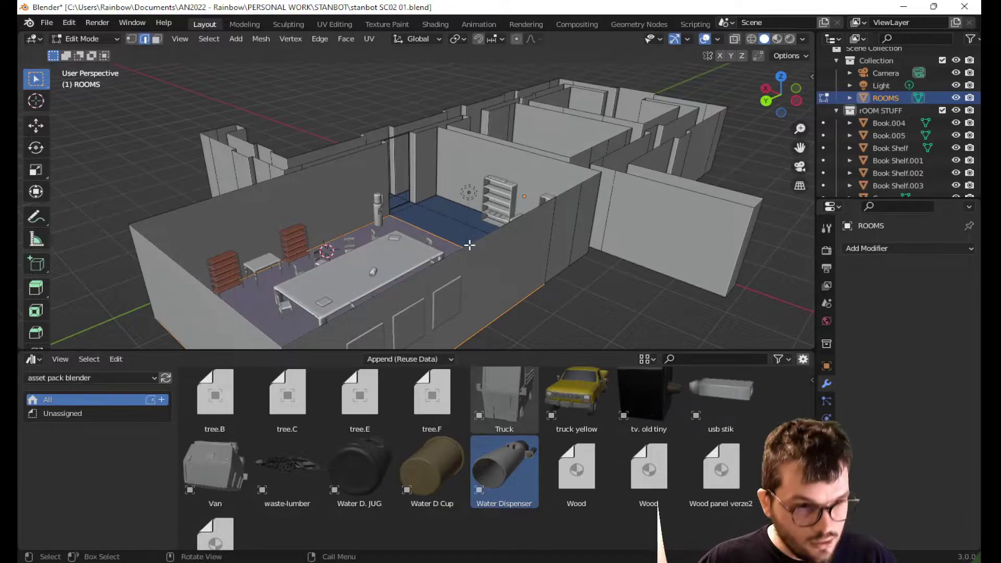
alt+click(469, 245)
middle_drag(470, 245, 467, 291)
alt+shift+click(486, 287)
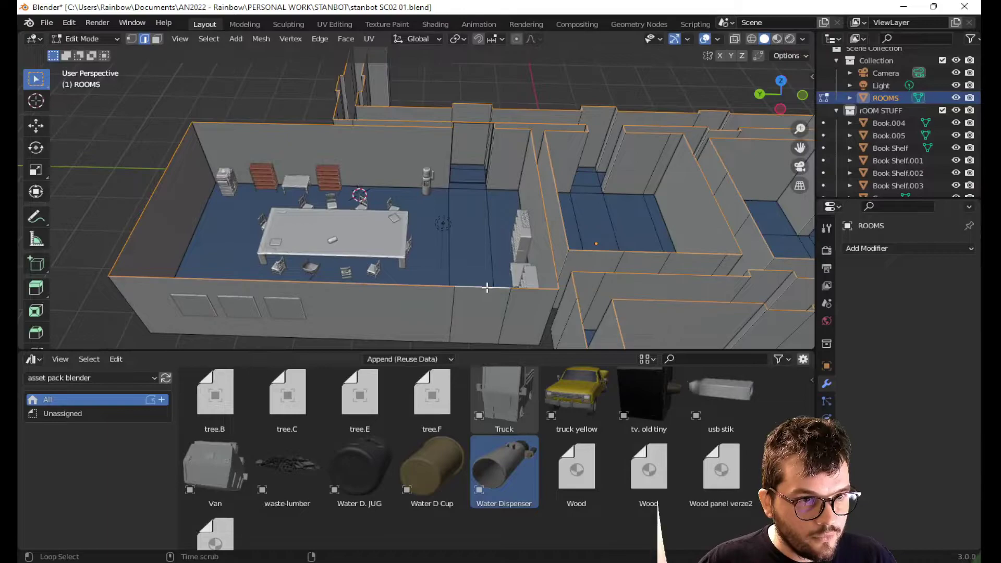
scroll(485, 288, down, 2)
middle_drag(427, 288, 523, 261)
Step: Lower the selected edge loops about 4.66 m along Z toward office ceiling height
key(g)
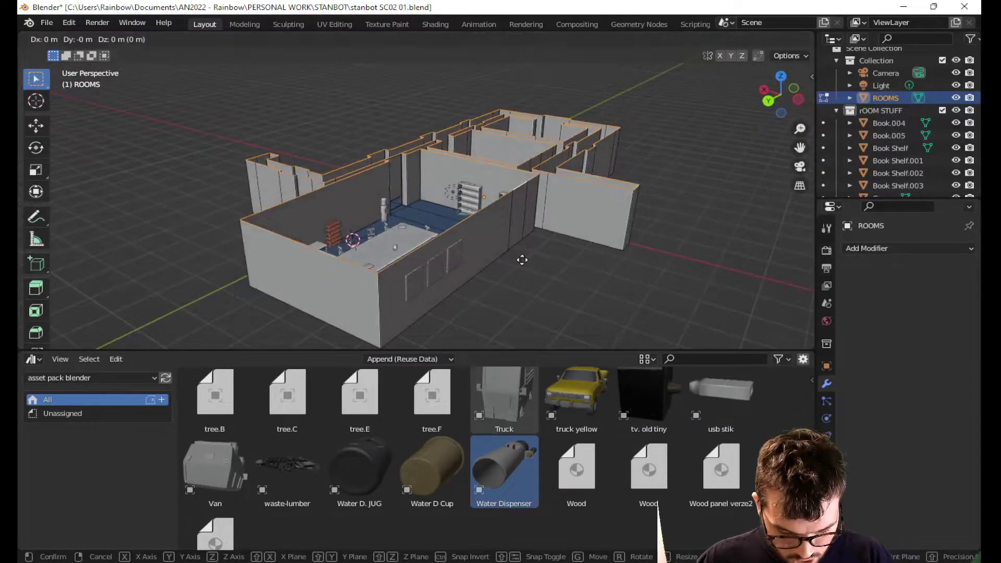
key(z)
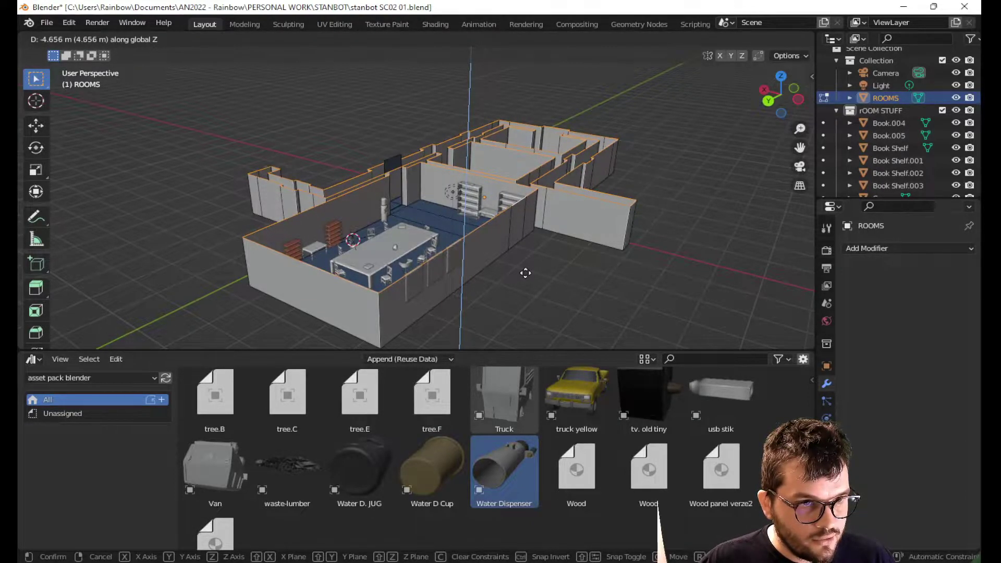
click(526, 273)
middle_drag(511, 297, 624, 329)
scroll(542, 298, up, 4)
scroll(541, 297, up, 5)
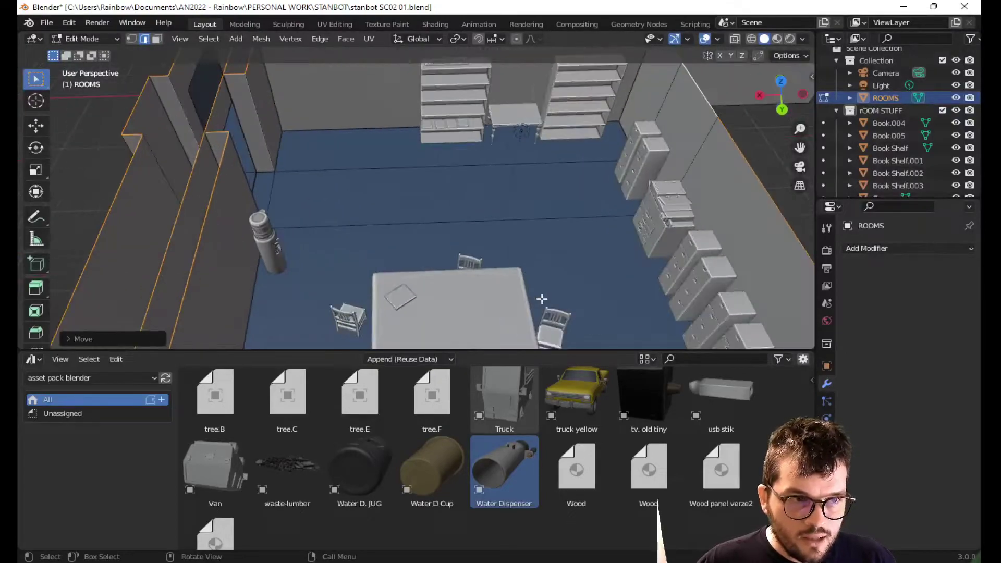
middle_drag(540, 291, 735, 241)
scroll(727, 243, up, 5)
Step: In Object Mode, move Pictures in Frames about 1.5 m down along Z
key(Tab)
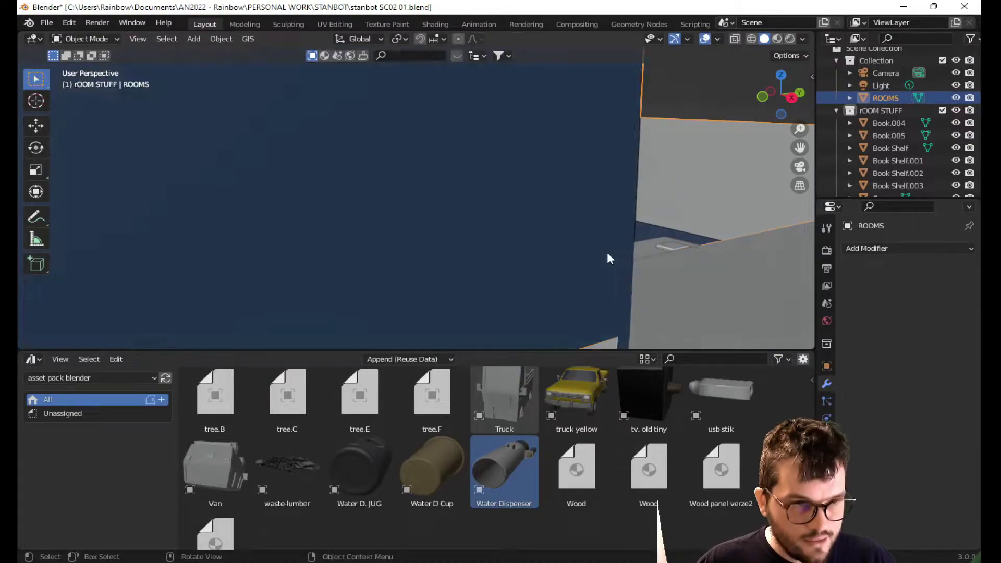
scroll(656, 138, down, 10)
middle_drag(512, 236, 334, 177)
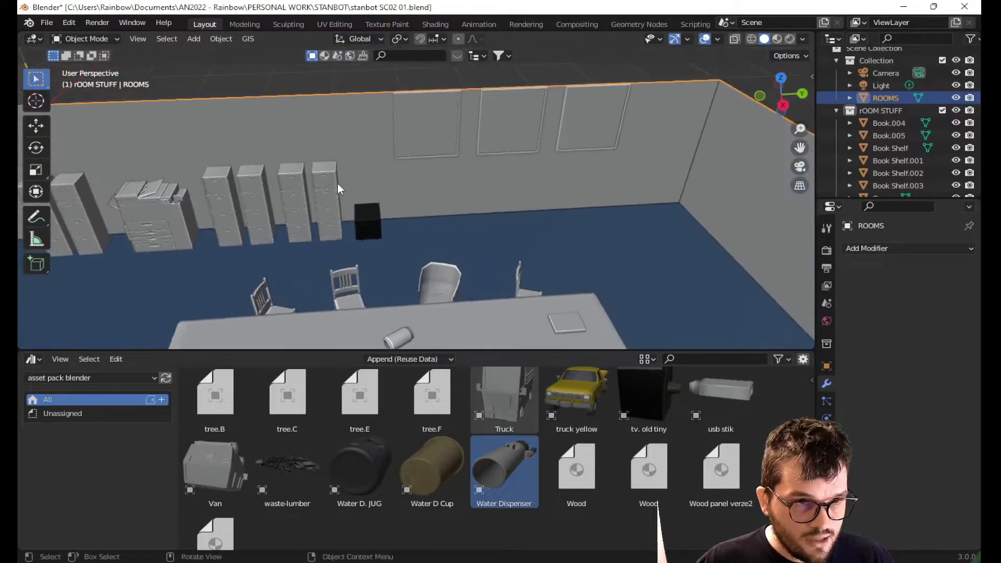
click(530, 112)
key(g)
key(z)
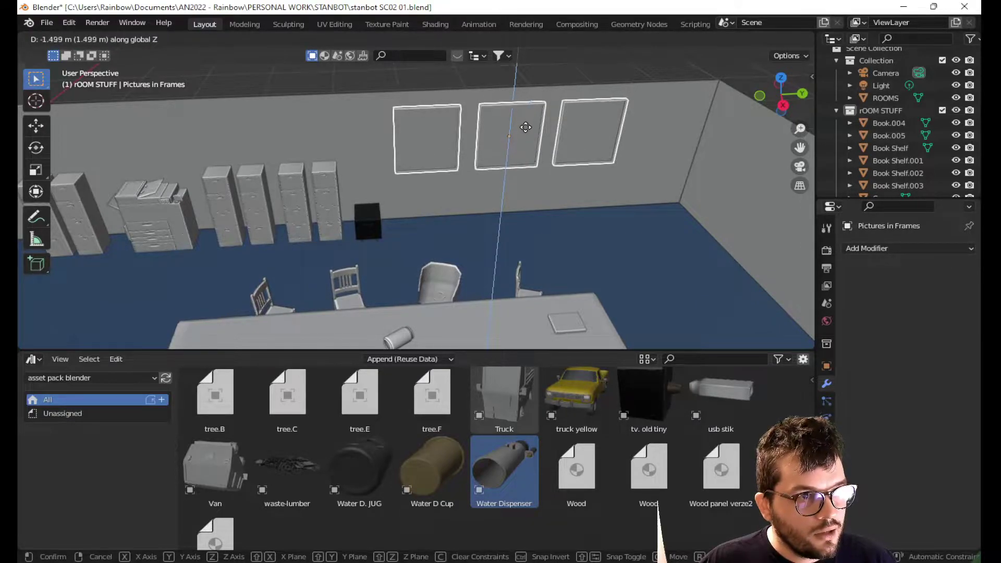
click(524, 134)
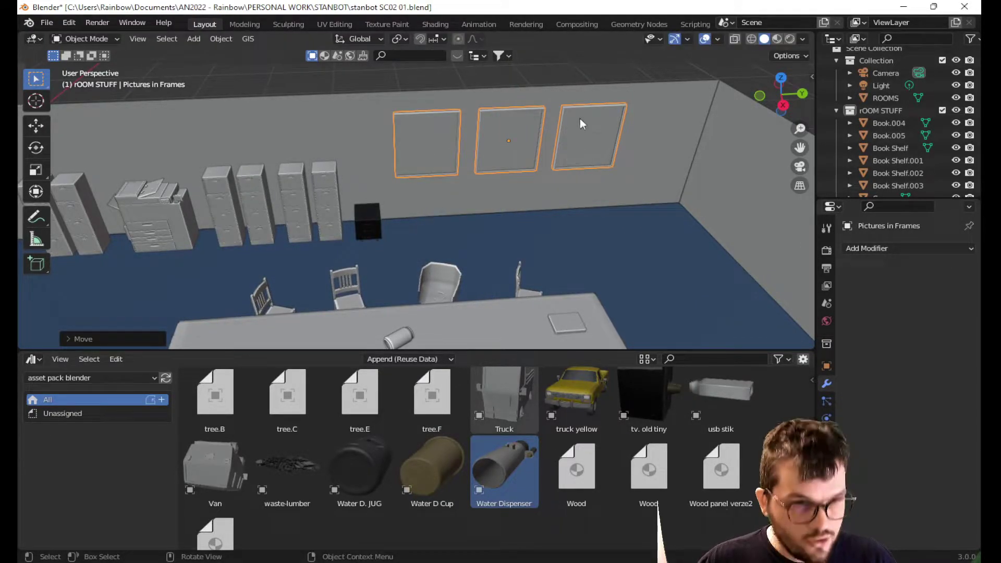
Step: Save stanbot SC02 01.blend and select the ROOMS object
middle_drag(573, 199, 381, 255)
scroll(384, 249, down, 6)
key(ctrl+s)
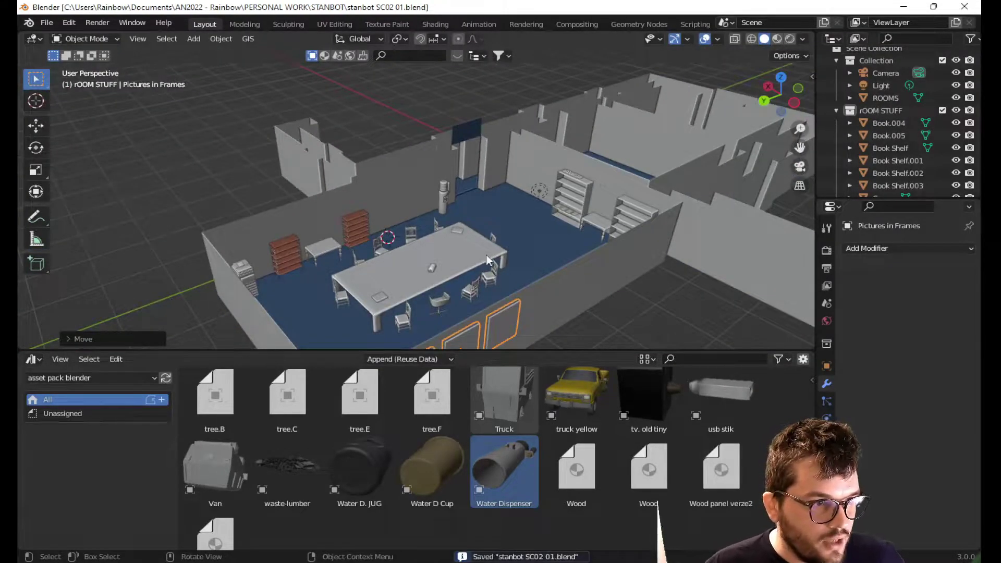
middle_drag(486, 255, 338, 236)
scroll(347, 233, up, 6)
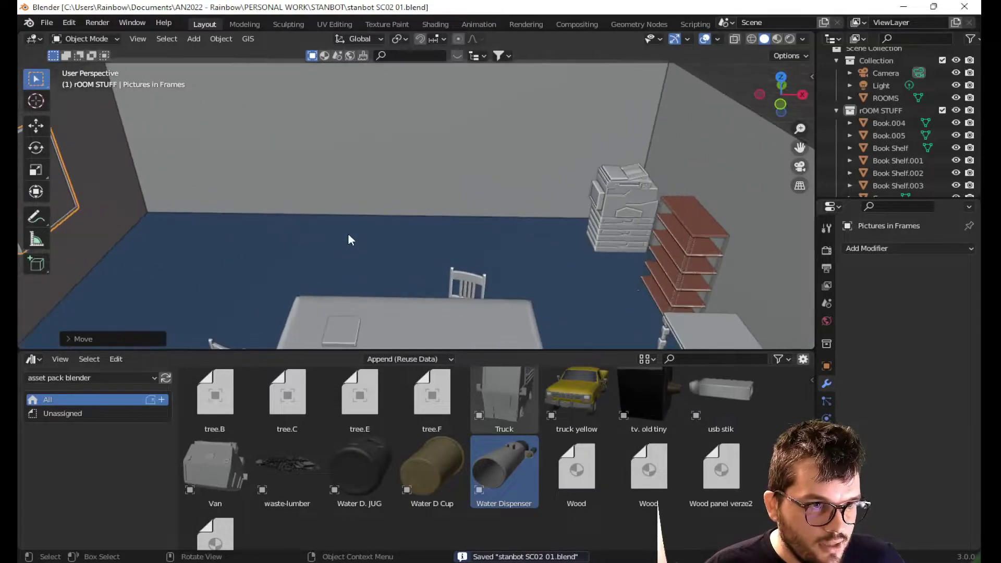
click(428, 150)
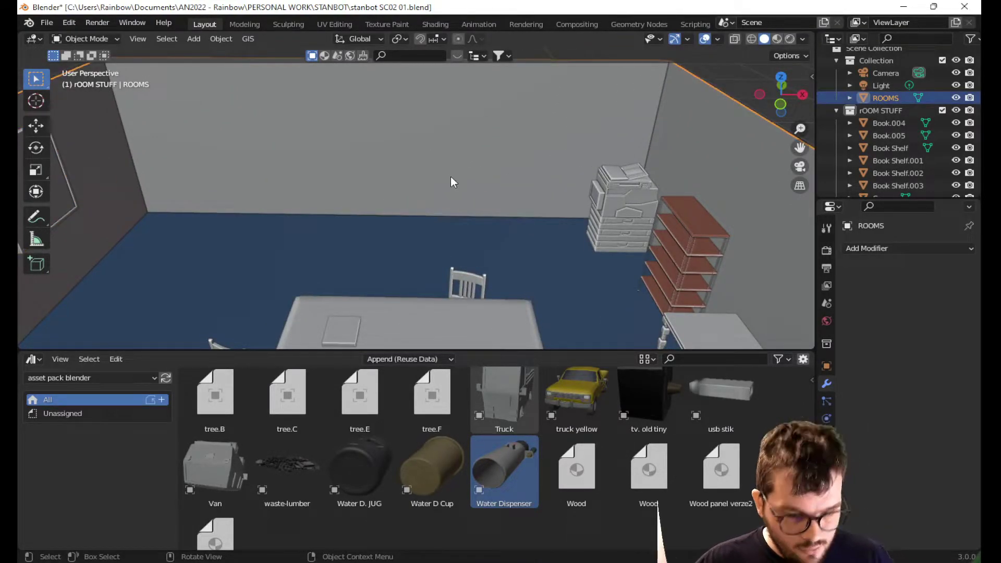
scroll(629, 503, up, 5)
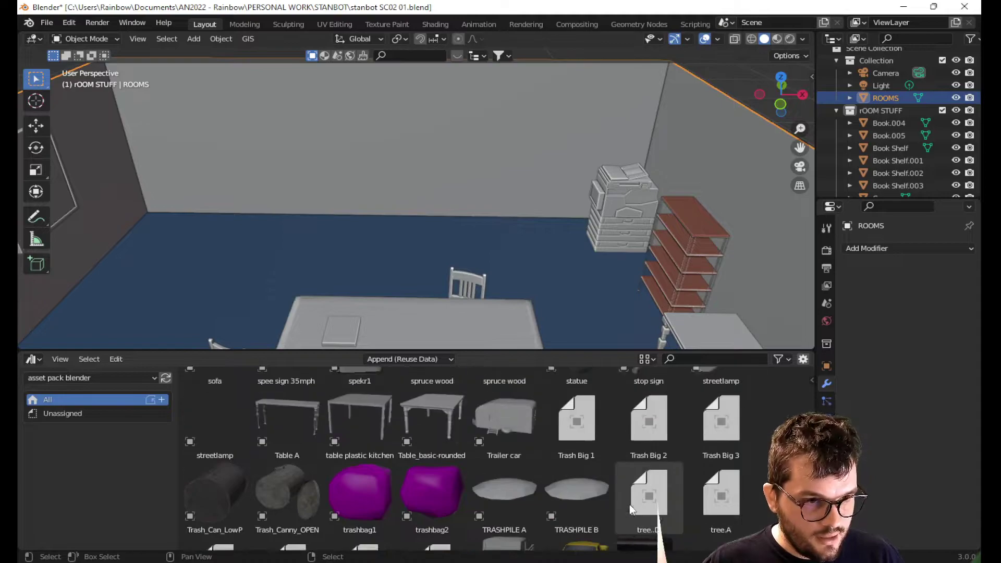
scroll(630, 505, up, 10)
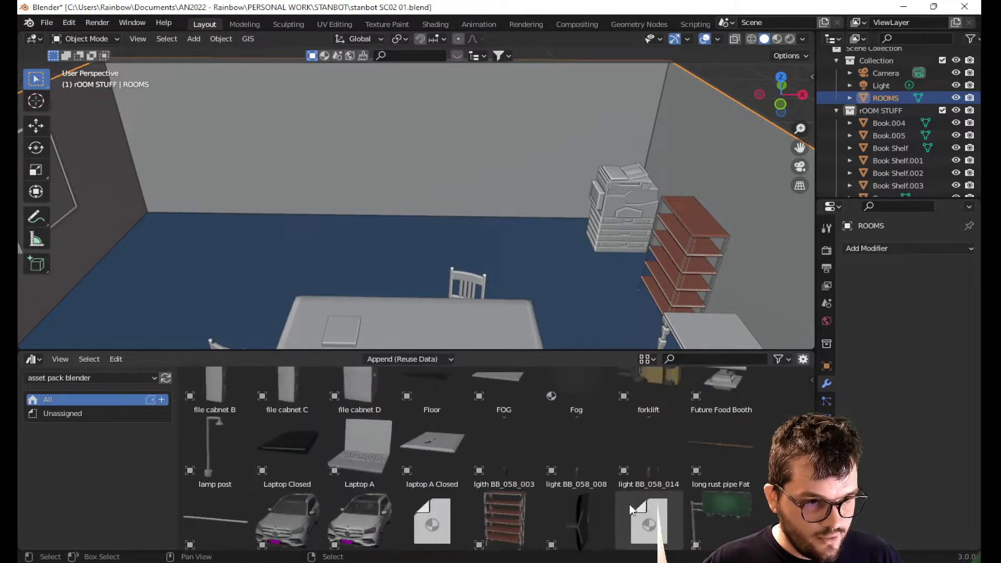
scroll(731, 438, up, 2)
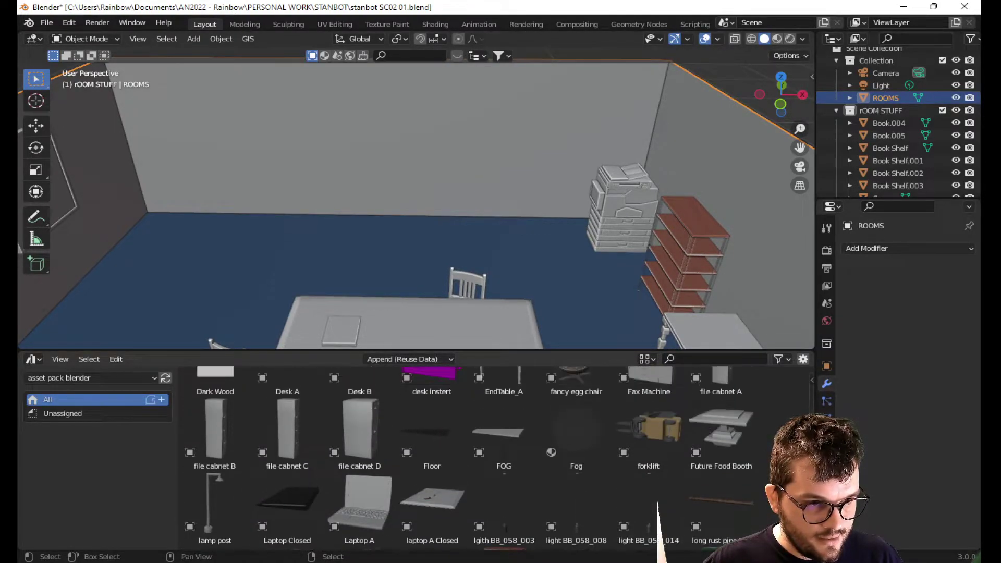
scroll(704, 446, up, 2)
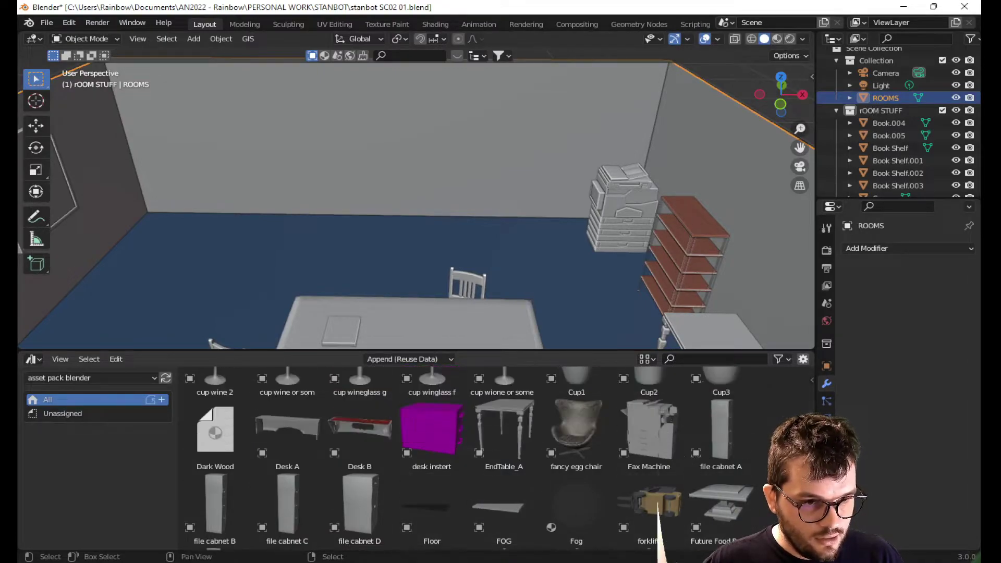
scroll(658, 502, up, 2)
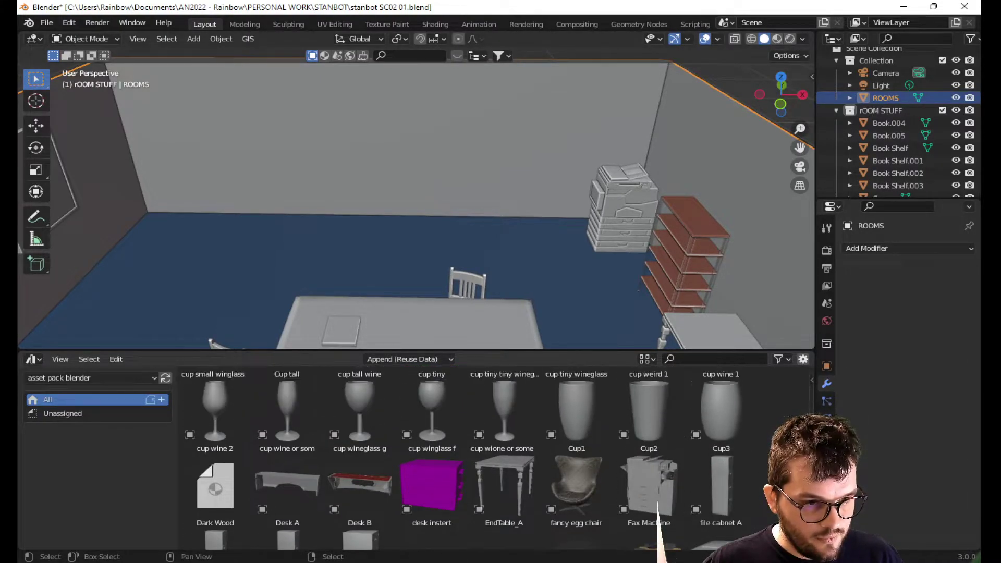
scroll(490, 459, down, 4)
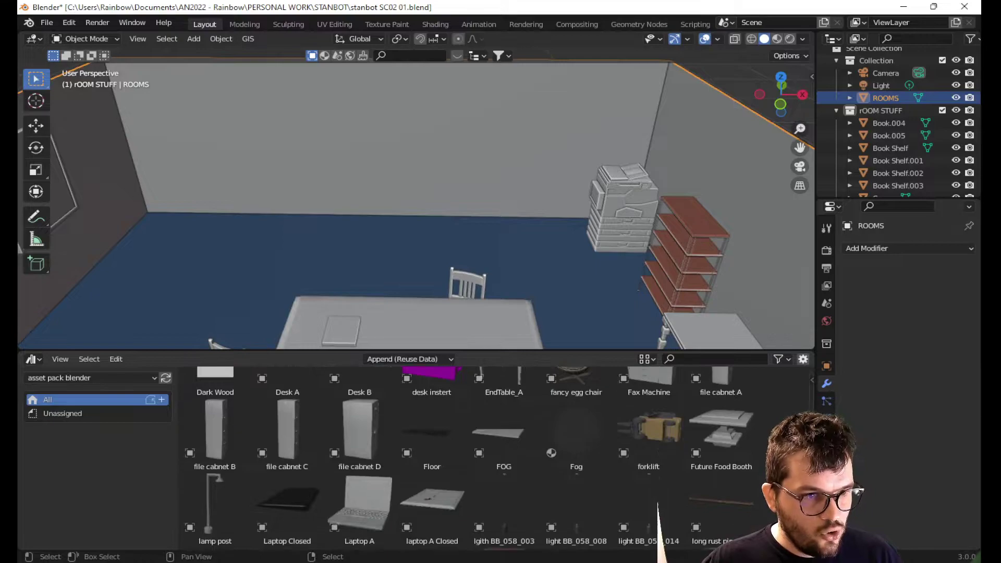
scroll(417, 198, down, 6)
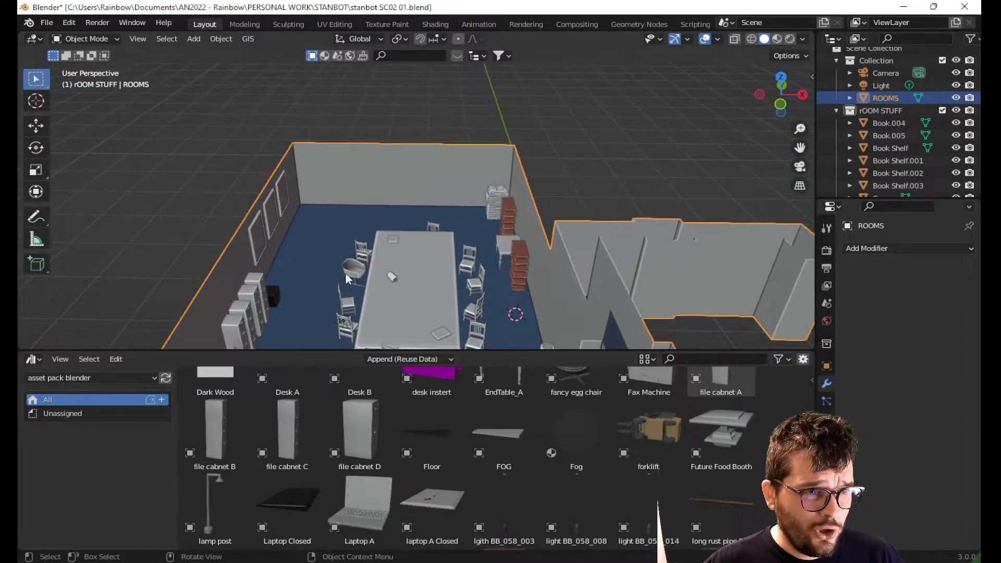
Step: Duplicate the plastic kitchen chair and slide the copy along X by the back wall
click(347, 275)
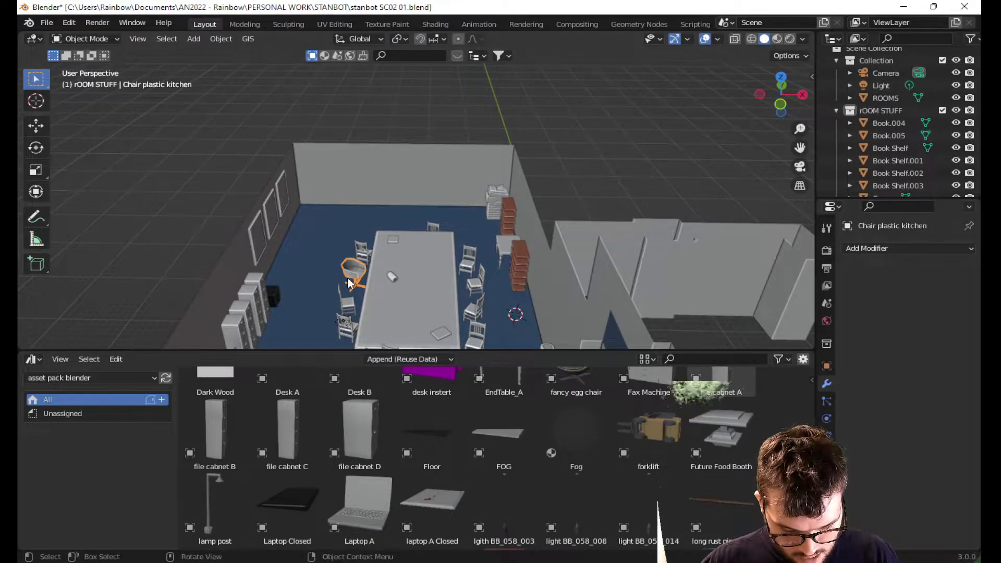
key(shift+d)
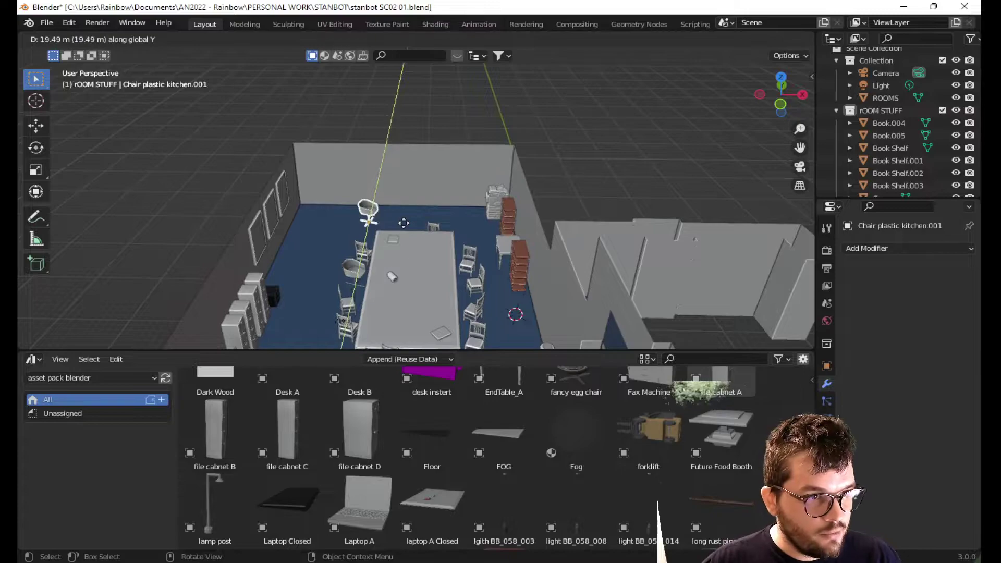
click(404, 223)
key(g)
key(y)
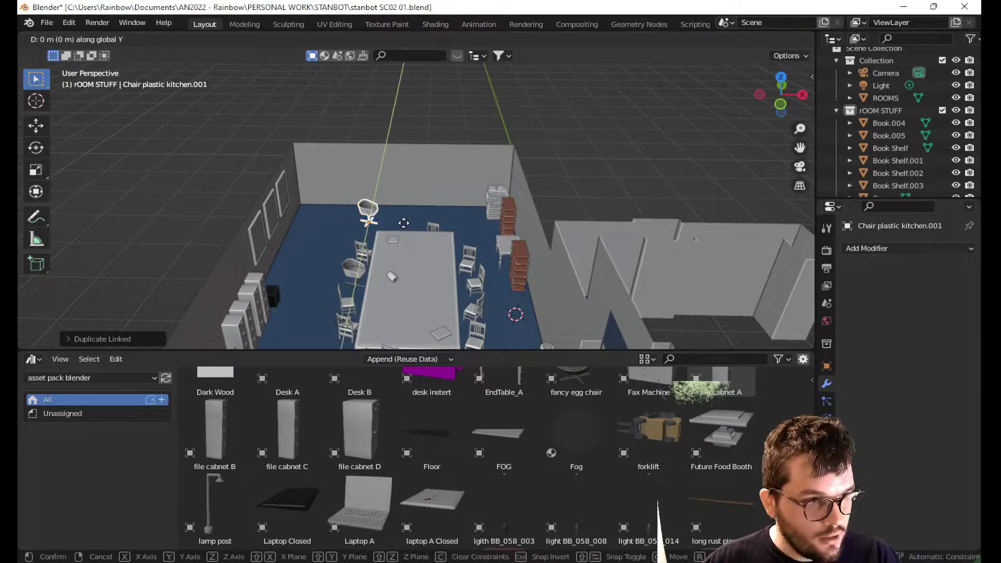
key(x)
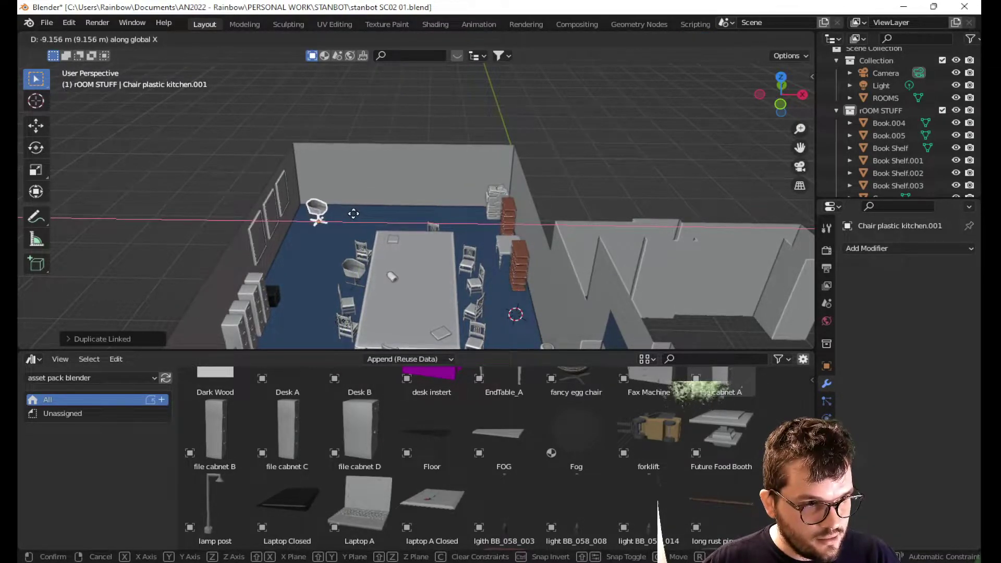
click(353, 214)
Step: Rotate the duplicated chair around the vertical Z axis
key(r)
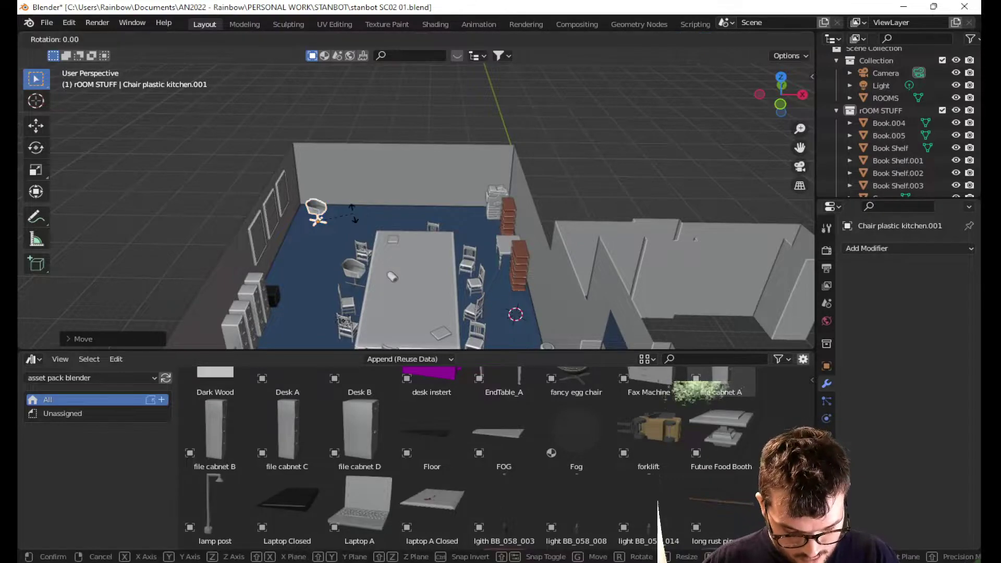
key(z)
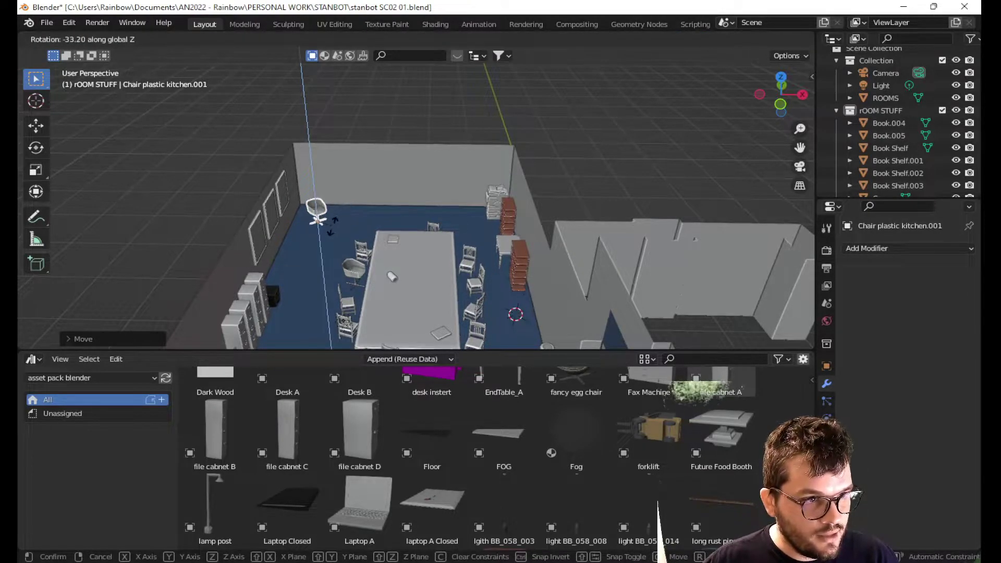
click(335, 226)
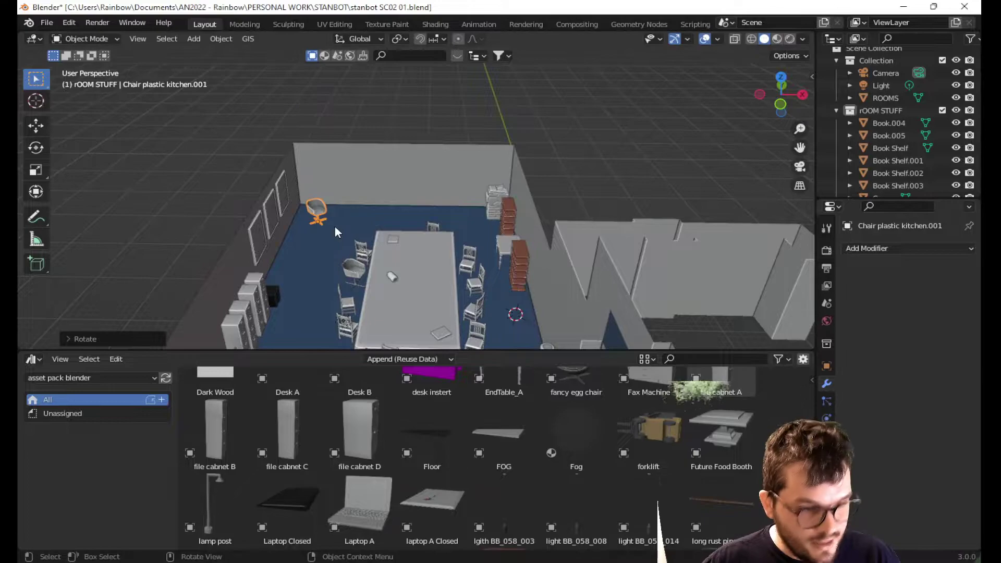
middle_drag(339, 228, 302, 154)
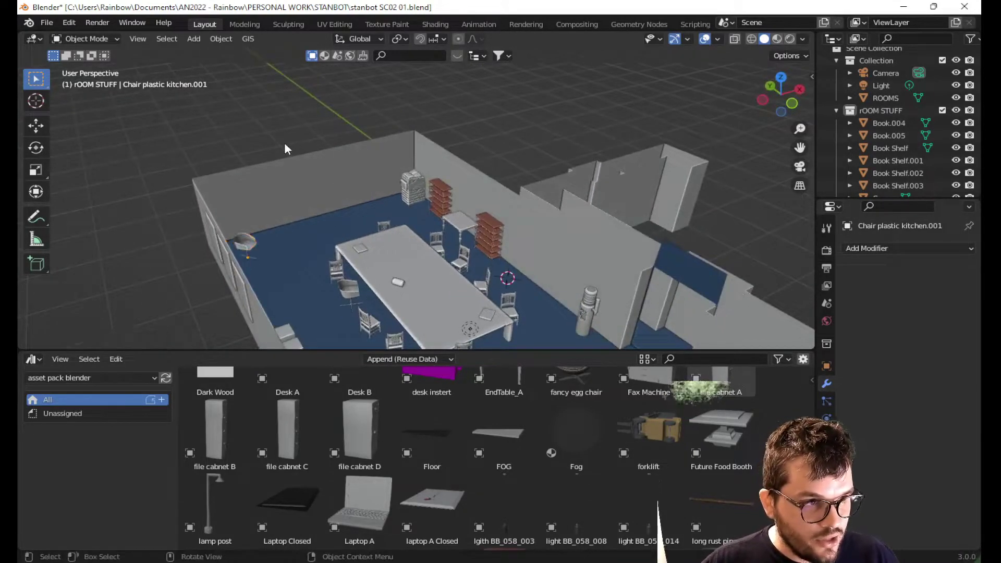
middle_drag(435, 183, 196, 202)
scroll(489, 274, up, 3)
scroll(490, 273, down, 3)
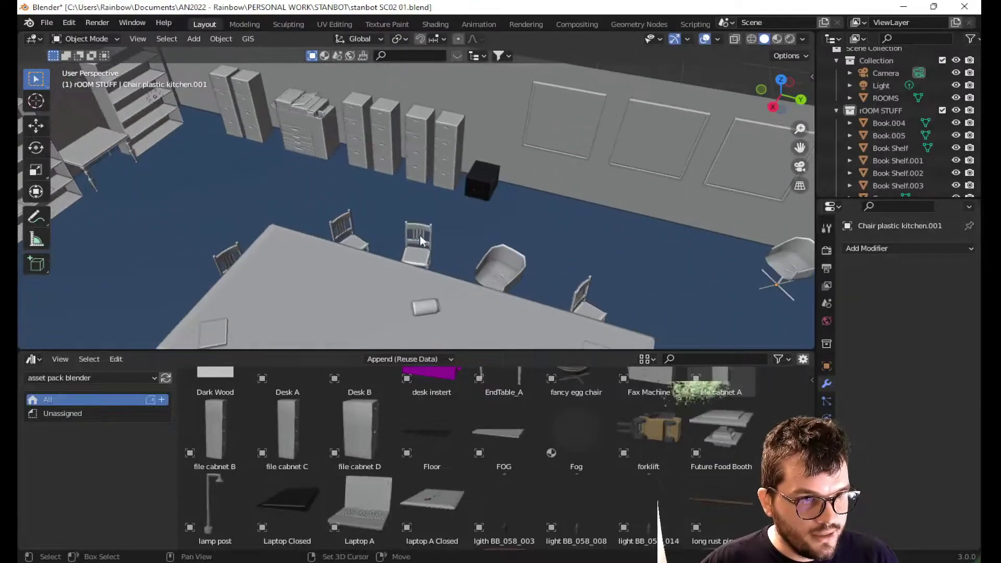
middle_drag(417, 234, 561, 341)
scroll(277, 206, down, 4)
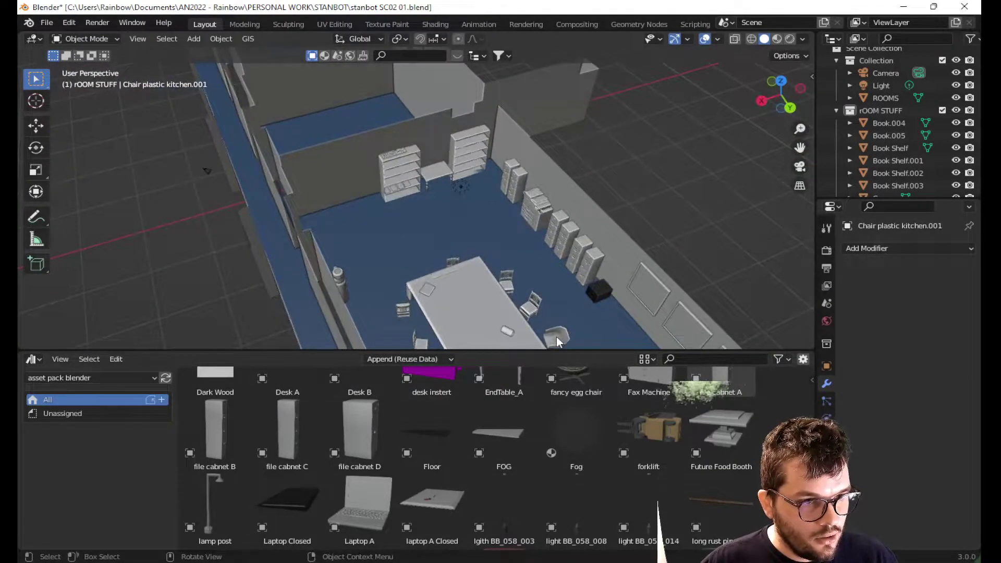
Step: Make another chair copy, move it beside the bookshelves, and turn it 180° on Z
key(shift+d)
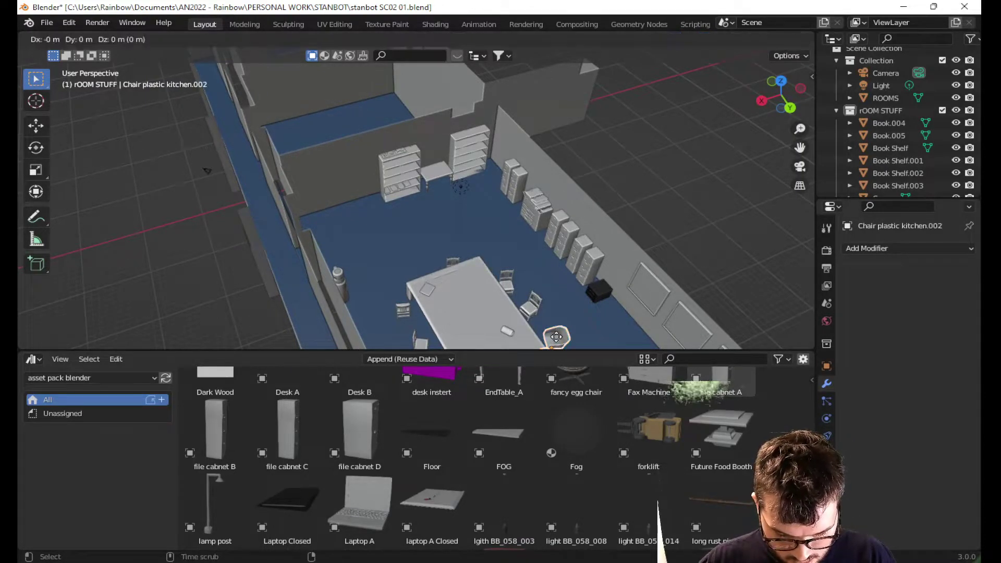
key(y)
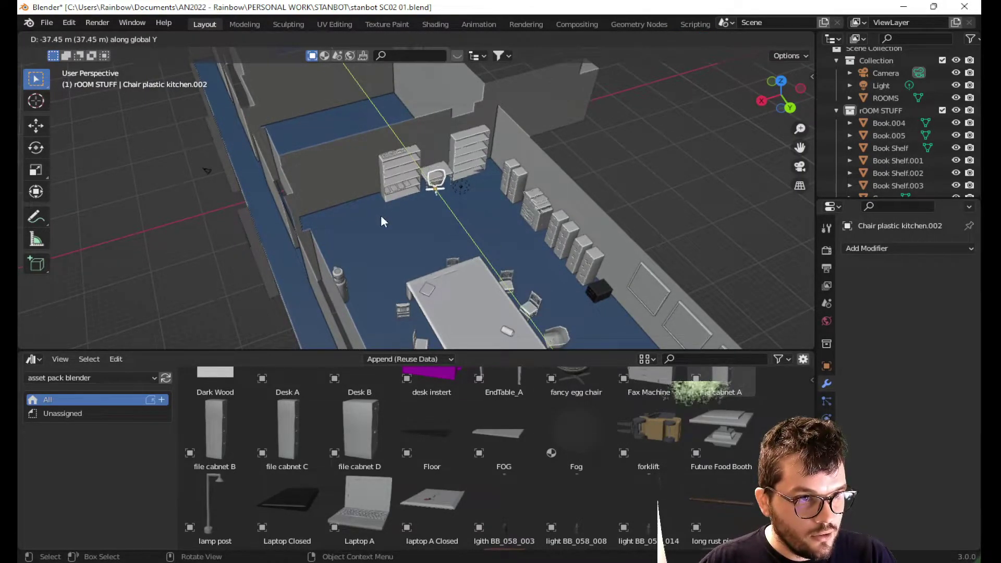
key(g)
key(x)
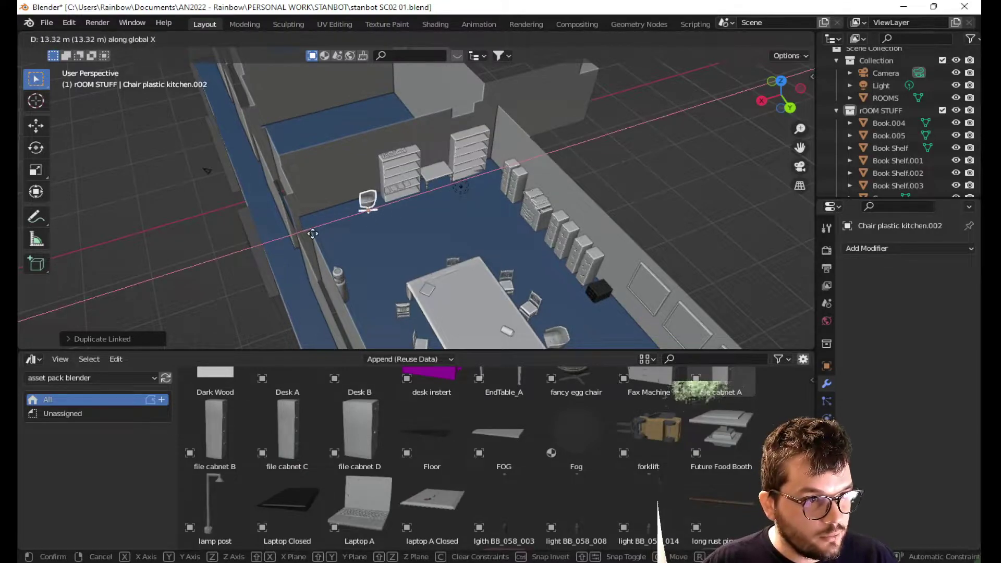
click(312, 233)
text(r180z)
click(312, 233)
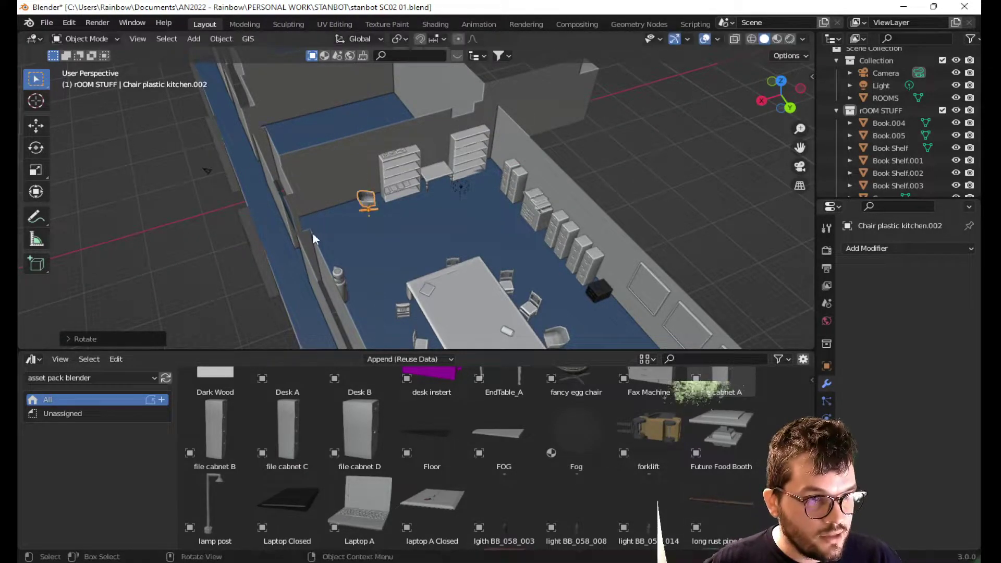
click(759, 165)
scroll(410, 212, up, 5)
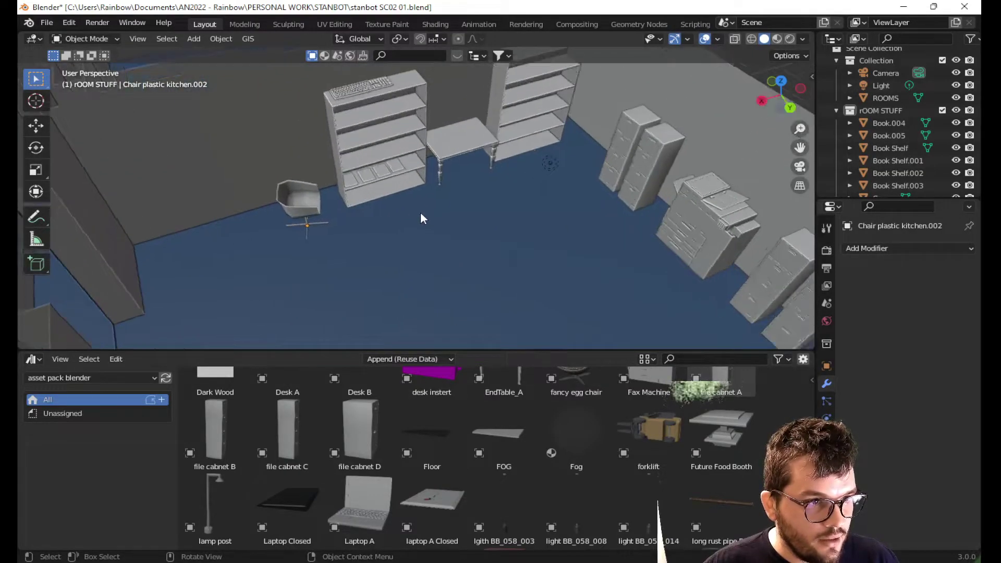
scroll(422, 218, down, 5)
middle_drag(630, 219, 468, 211)
scroll(432, 256, up, 3)
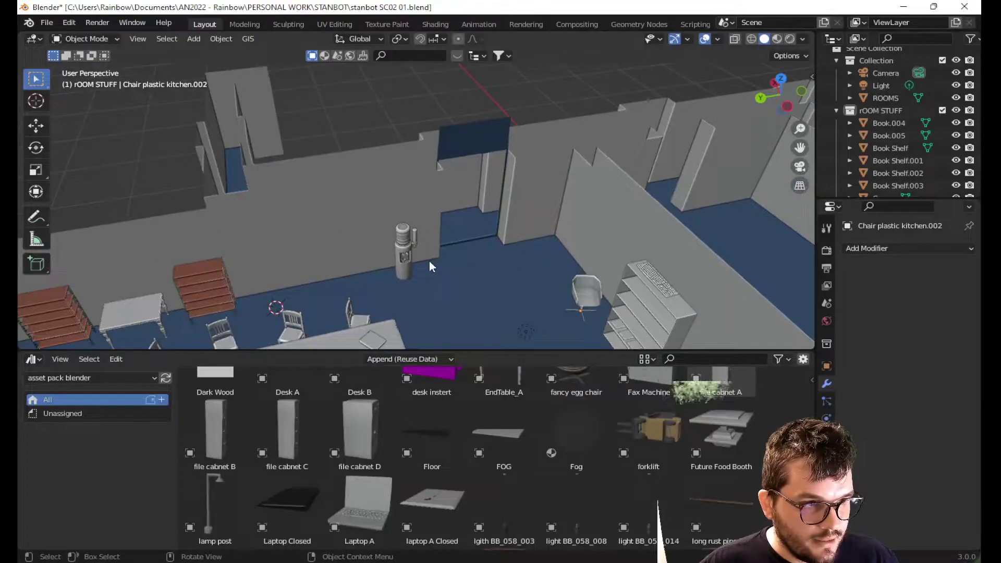
Step: Duplicate EndTable_A.002 along Y and place the copy, EndTable_A.003, beside the water dispenser
click(149, 315)
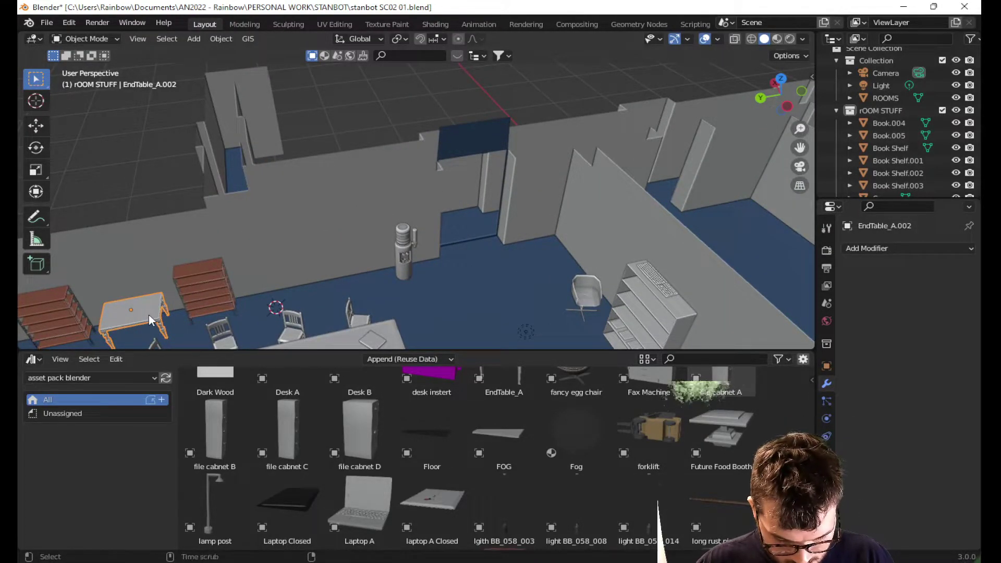
key(shift+d)
key(y)
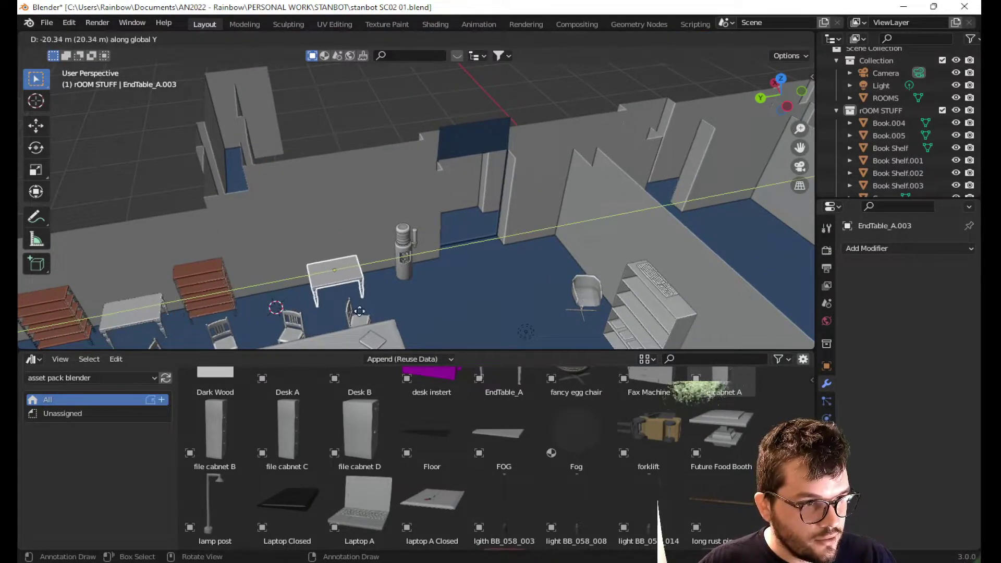
click(385, 305)
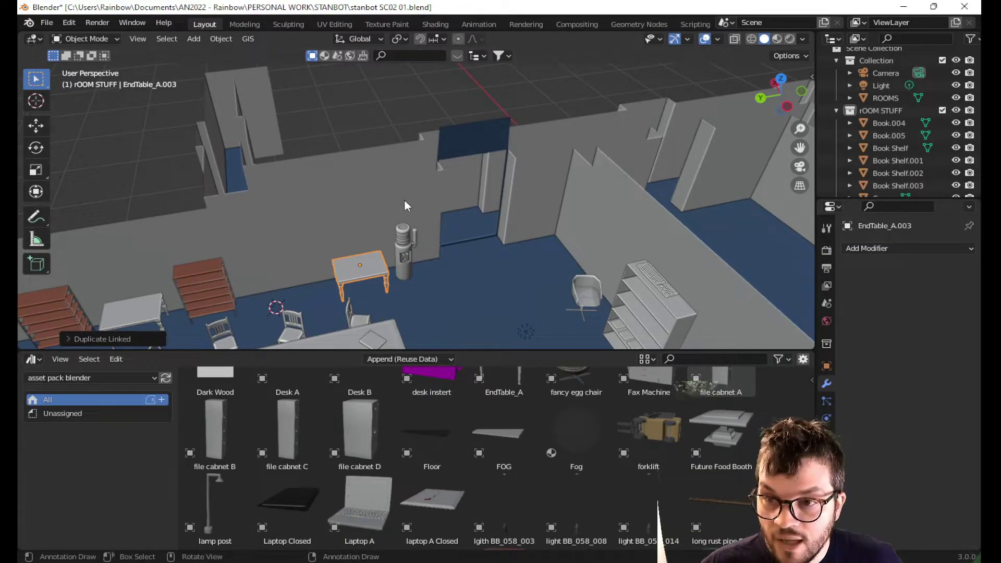
middle_drag(406, 205, 765, 273)
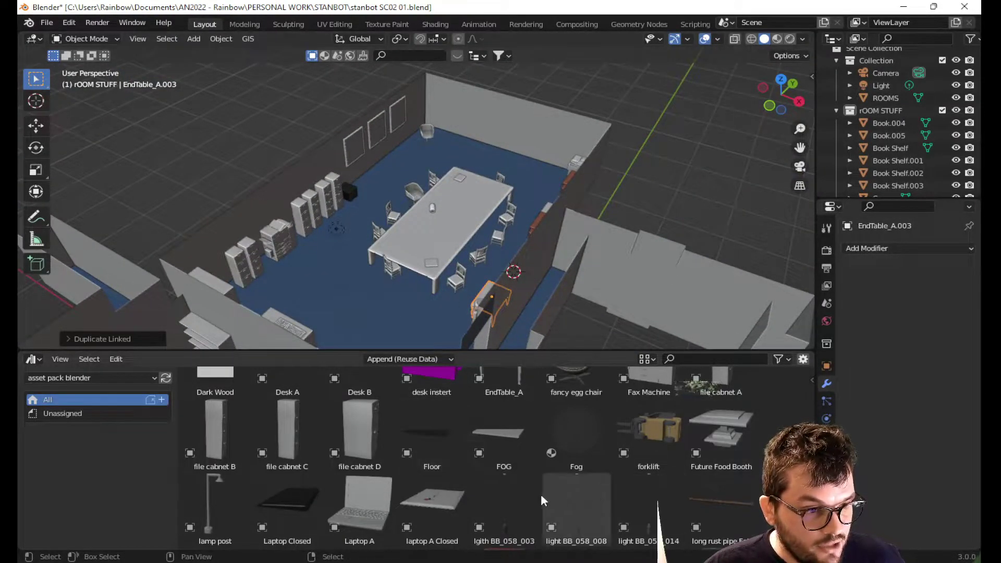
Step: Place Laptop A on the conference table and turn it about the Z axis
drag(364, 513, 402, 245)
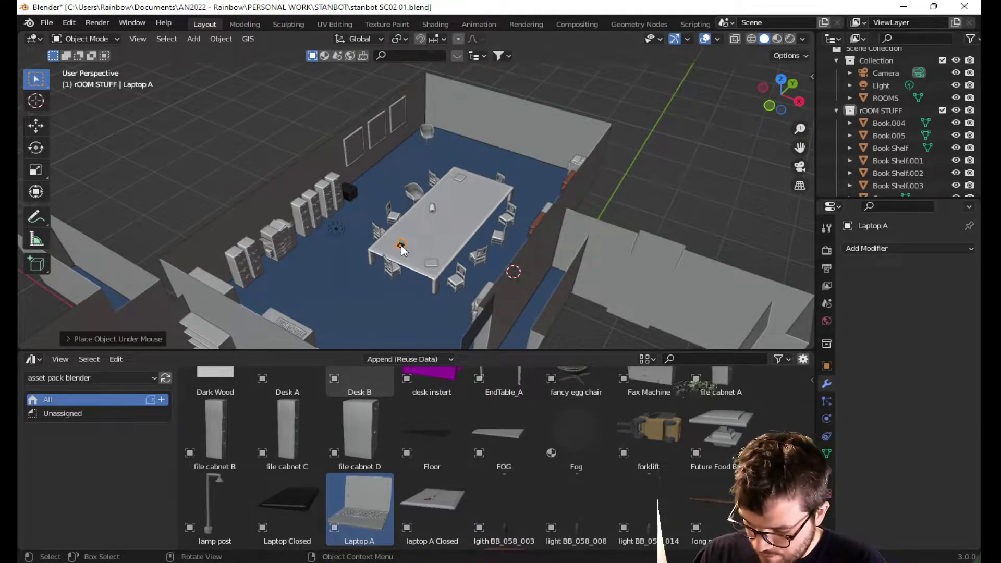
key(KP_Decimal)
scroll(424, 245, down, 5)
scroll(424, 252, down, 4)
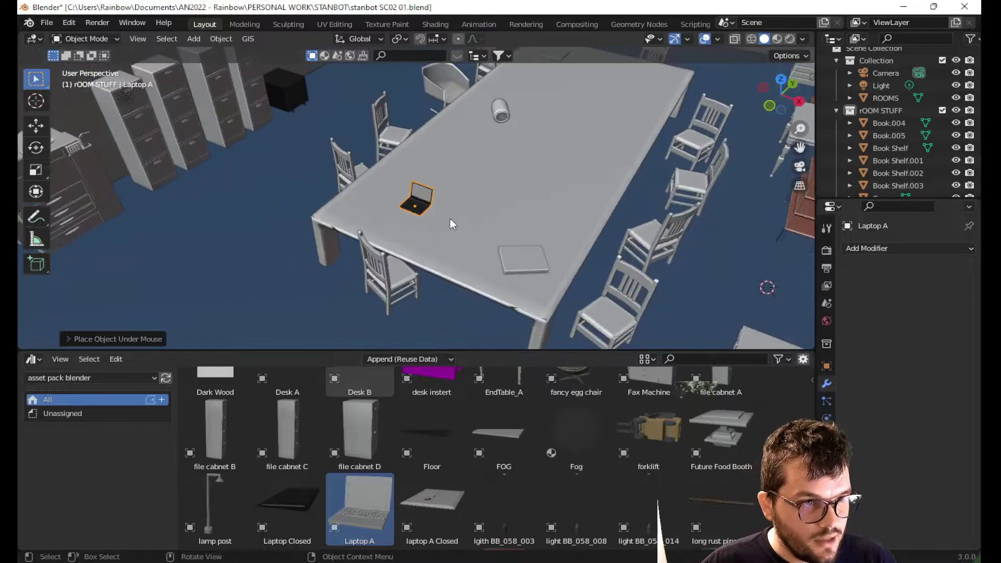
key(r)
key(z)
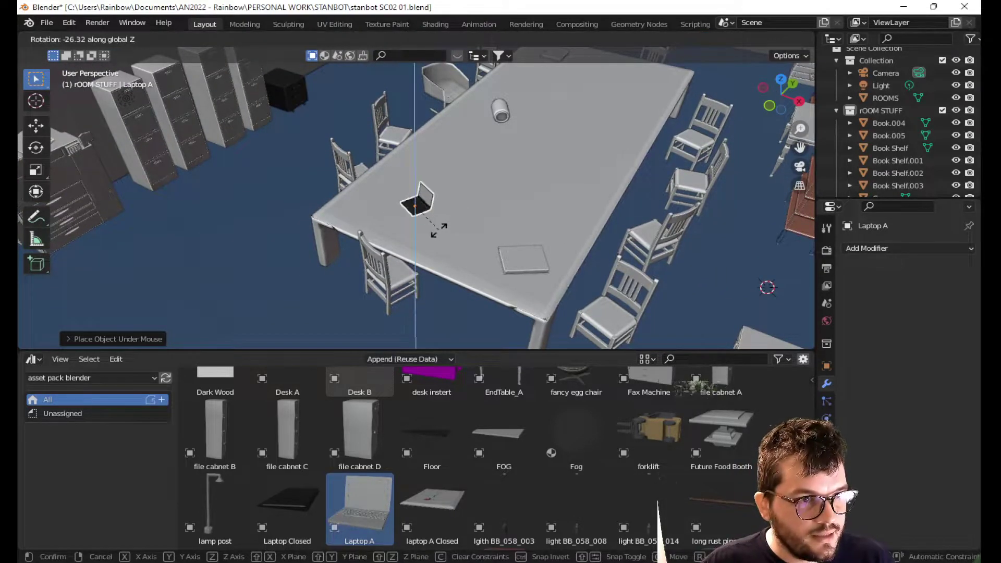
click(429, 233)
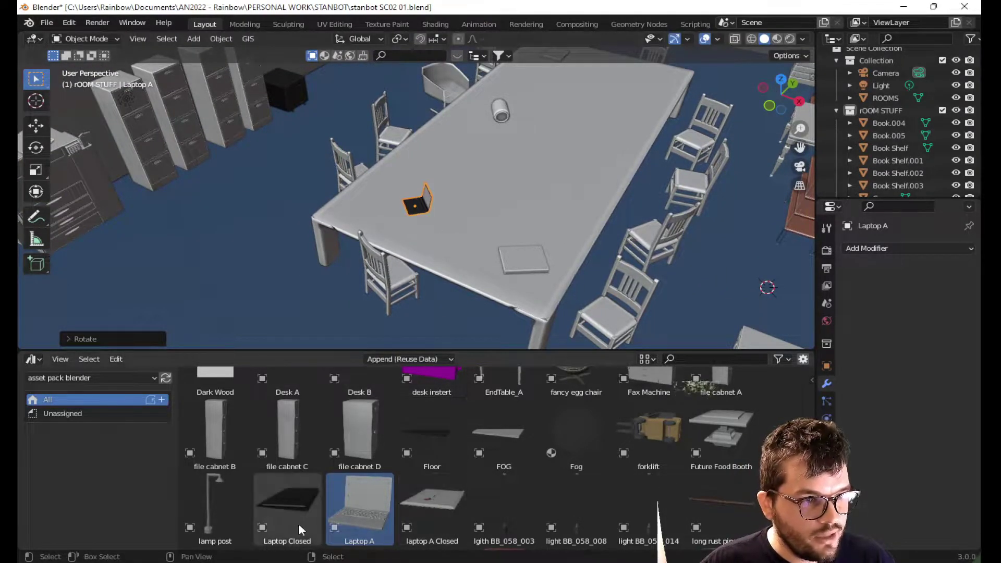
Step: Place Laptop Closed on the table and turn it about the Z axis
click(287, 503)
drag(290, 495, 590, 163)
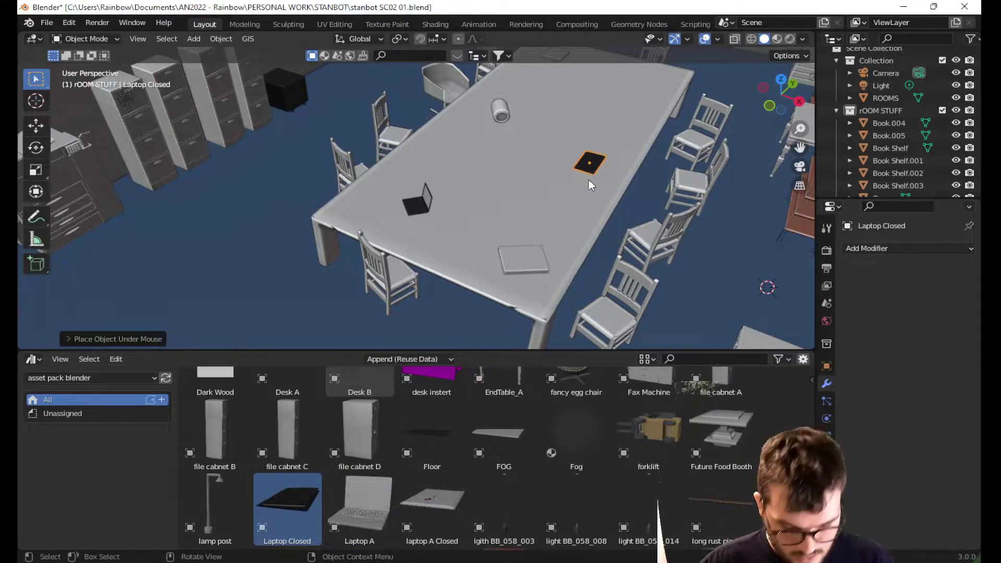
key(r)
key(z)
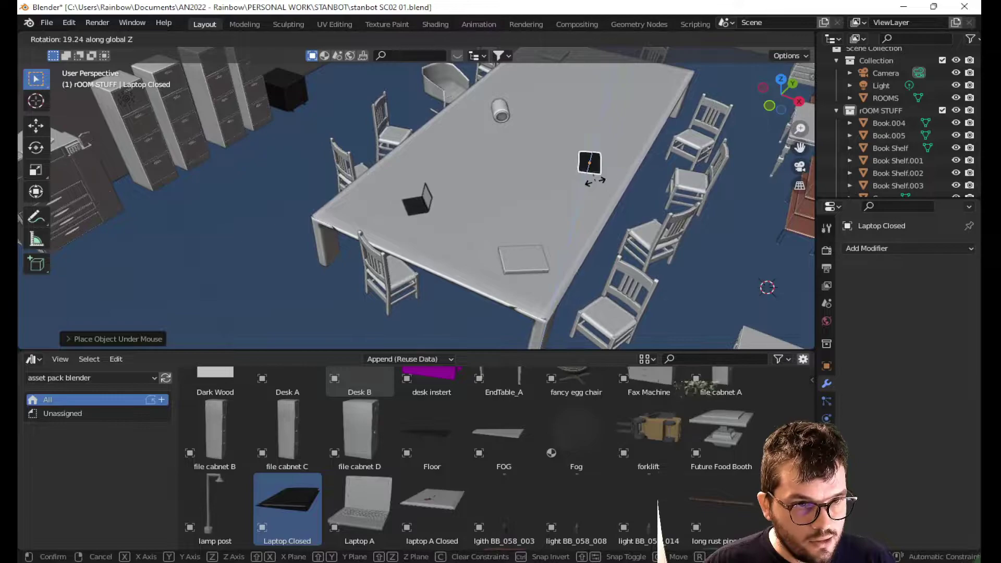
click(595, 181)
Step: Scale Laptop A up on the table
scroll(527, 246, down, 4)
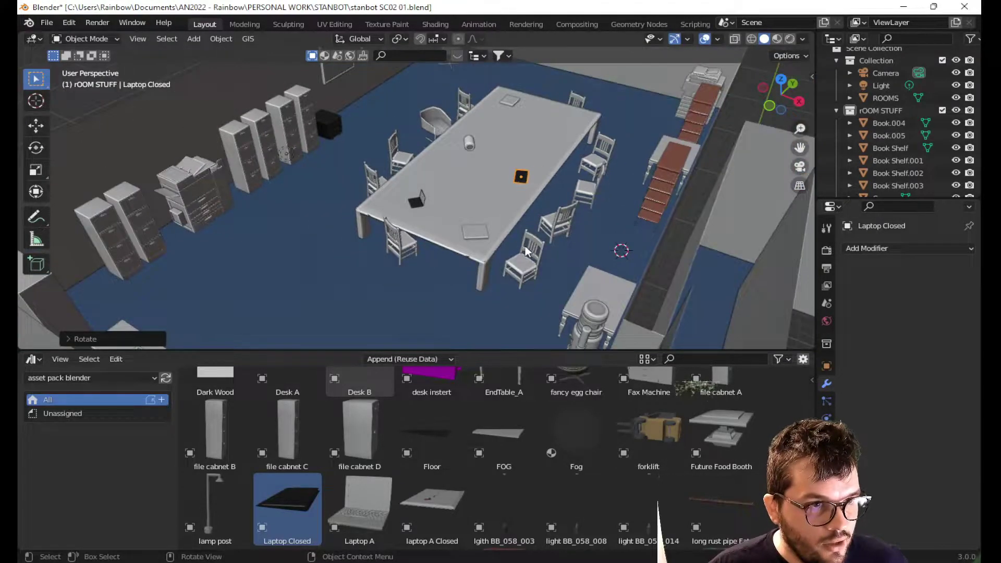
click(470, 147)
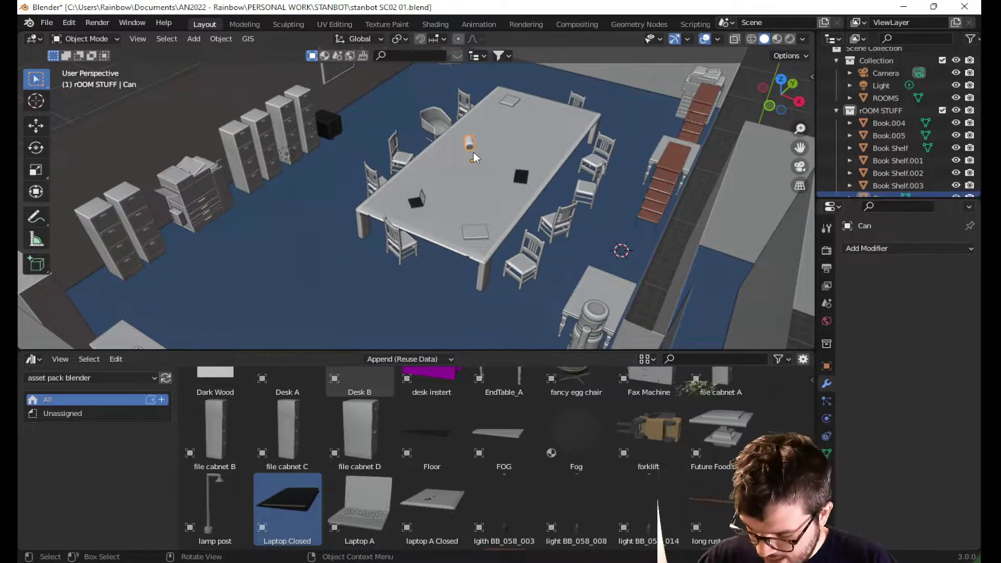
click(417, 203)
scroll(433, 208, up, 5)
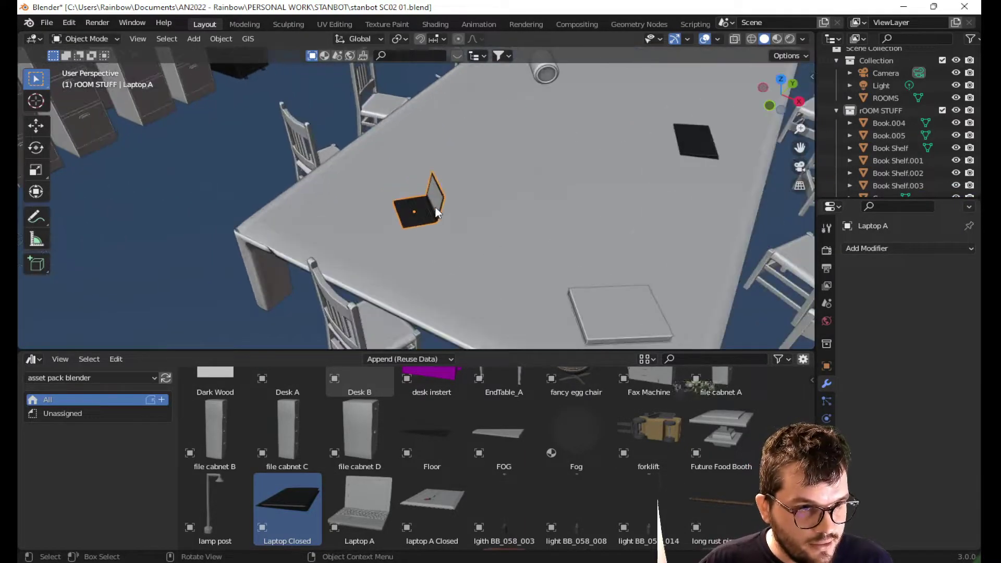
key(s)
click(447, 212)
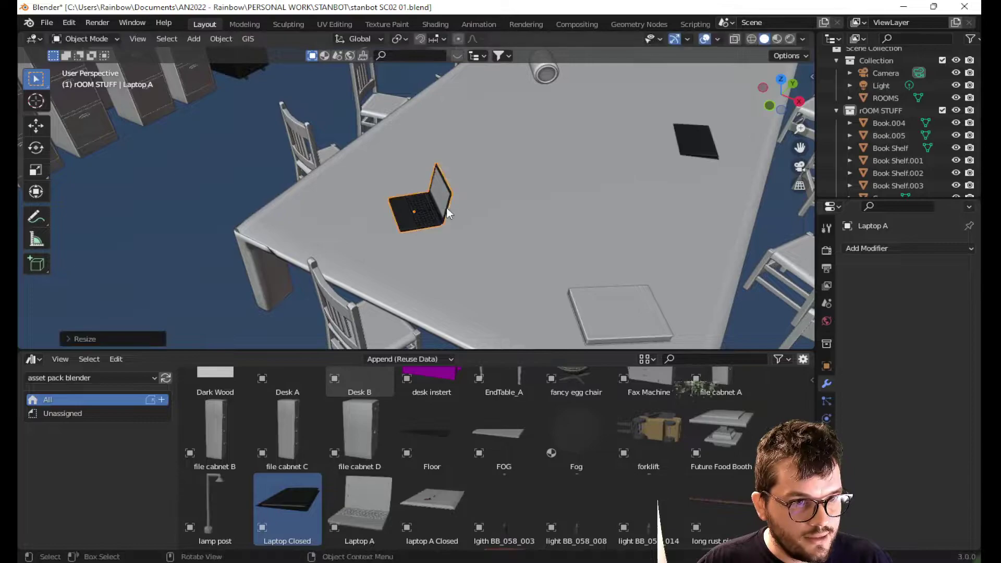
Step: Enlarge the closed laptop slightly and save the file with Ctrl+S
click(623, 316)
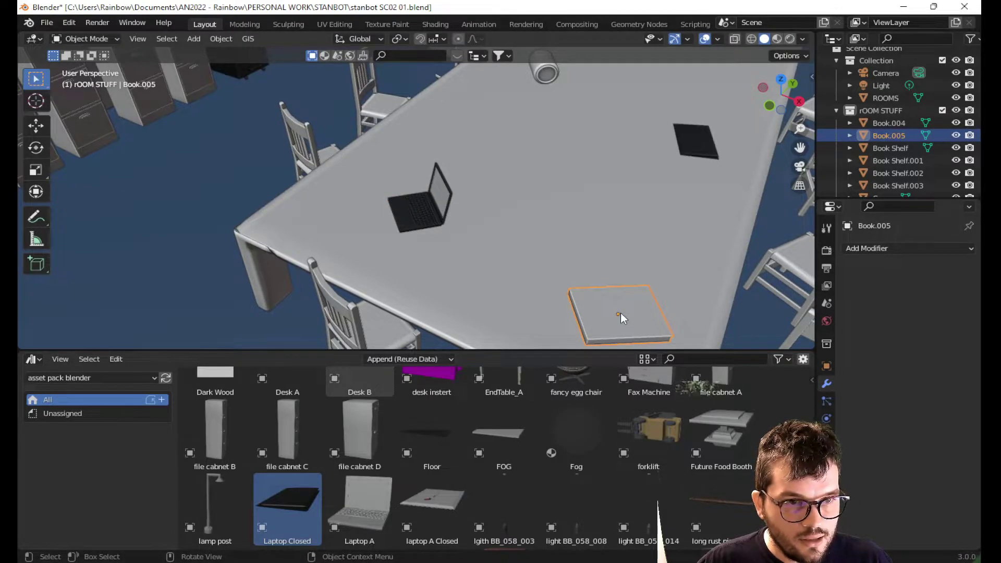
click(697, 141)
key(s)
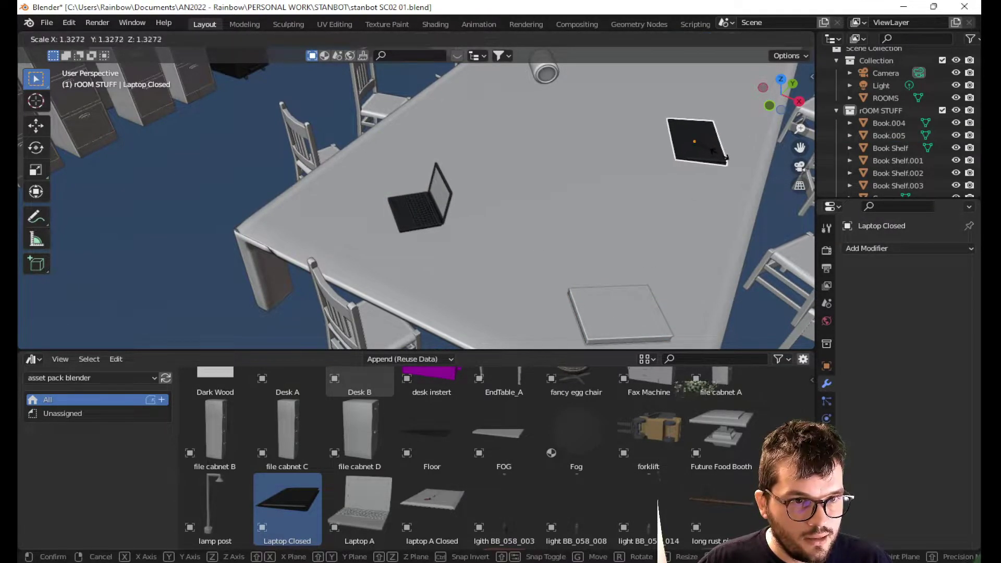
click(721, 156)
middle_drag(672, 234, 458, 229)
key(ctrl+s)
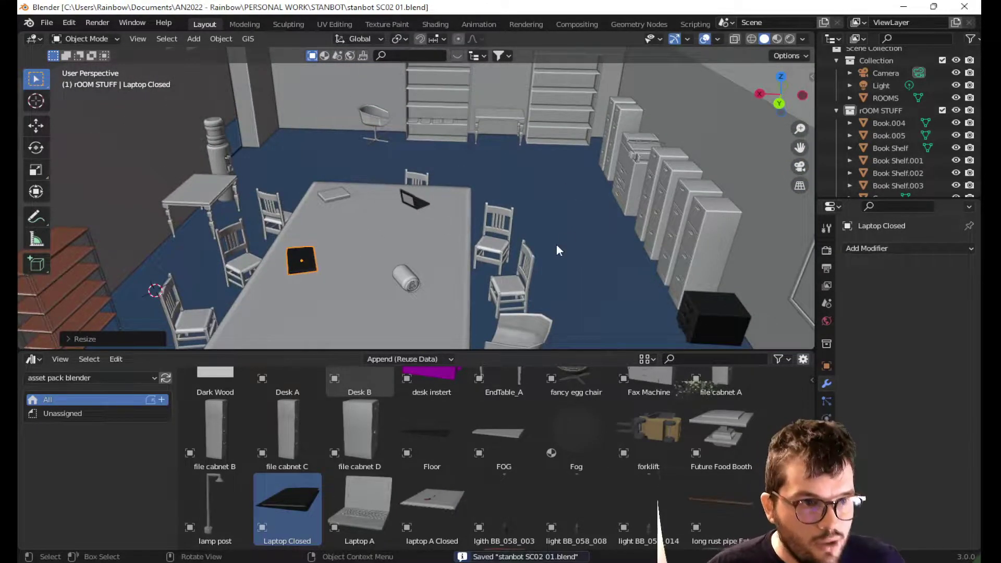
Step: Save the scene again and orbit toward the bookshelves and cabinets
scroll(556, 245, down, 8)
middle_drag(399, 226, 458, 259)
scroll(457, 260, up, 6)
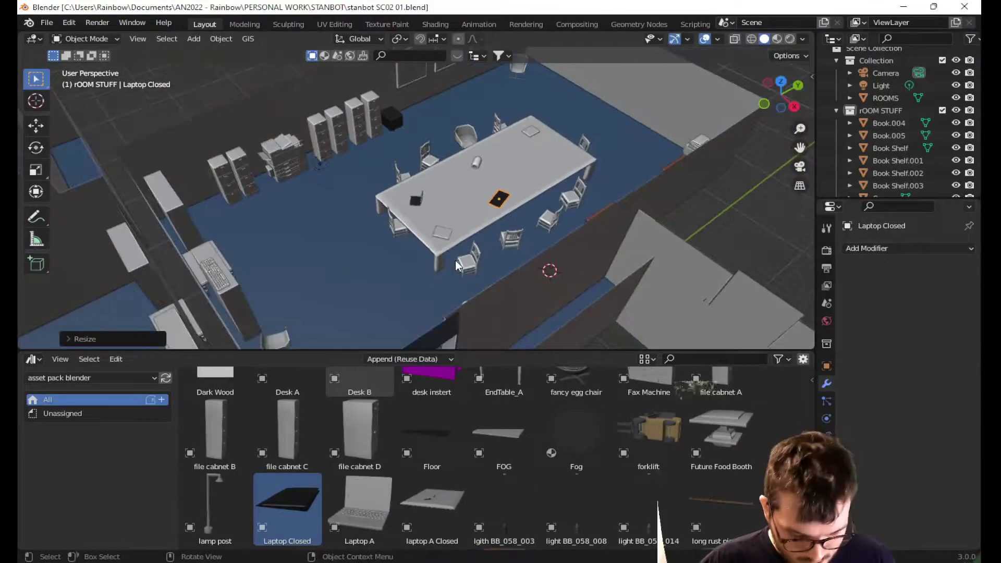
key(ctrl+s)
middle_drag(455, 261, 794, 255)
middle_drag(517, 167, 450, 58)
scroll(462, 255, up, 5)
scroll(603, 491, down, 4)
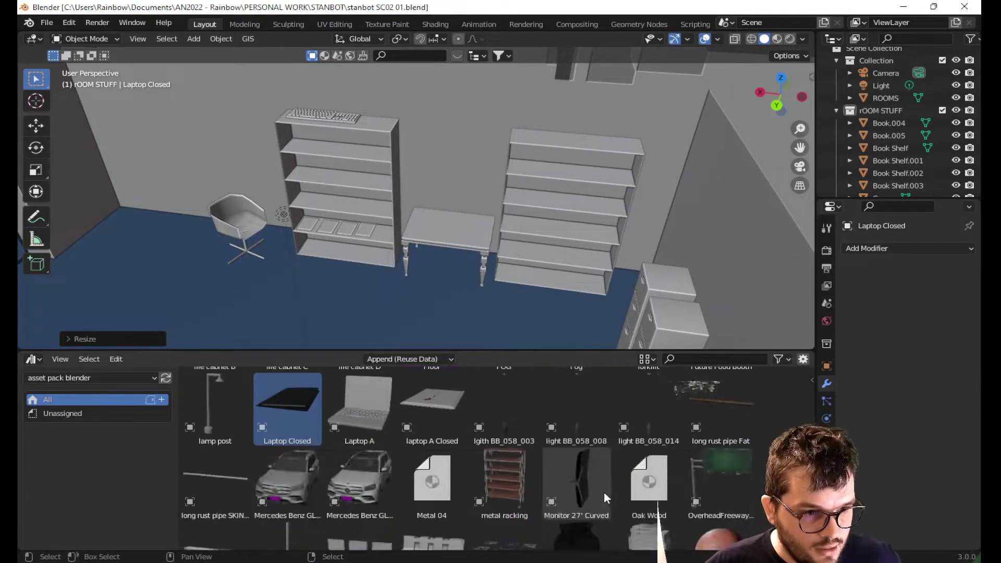
Step: Browse the asset pack past the light, Pictures in Frames and statue to select spekr1
click(505, 425)
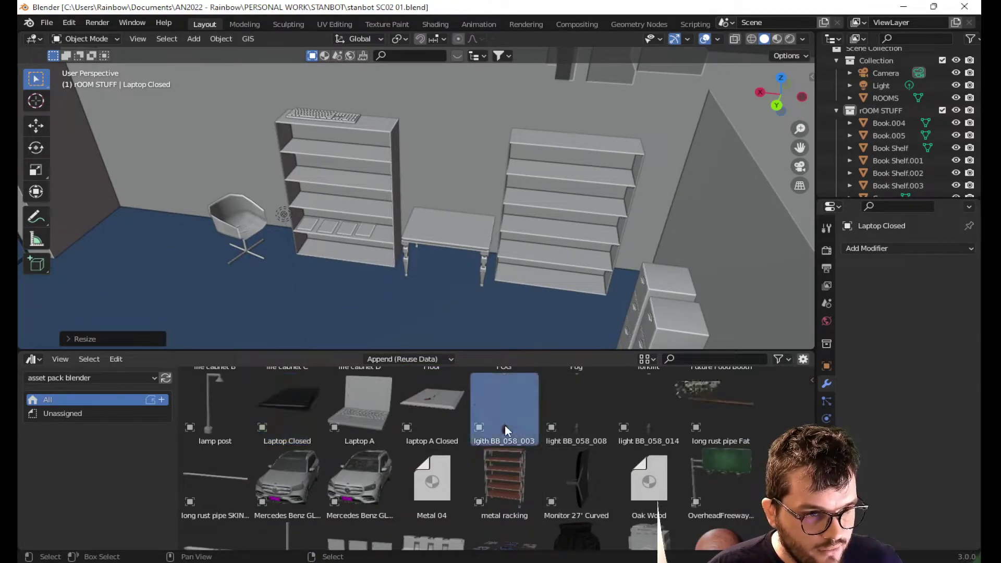
scroll(509, 473, down, 2)
scroll(509, 476, down, 2)
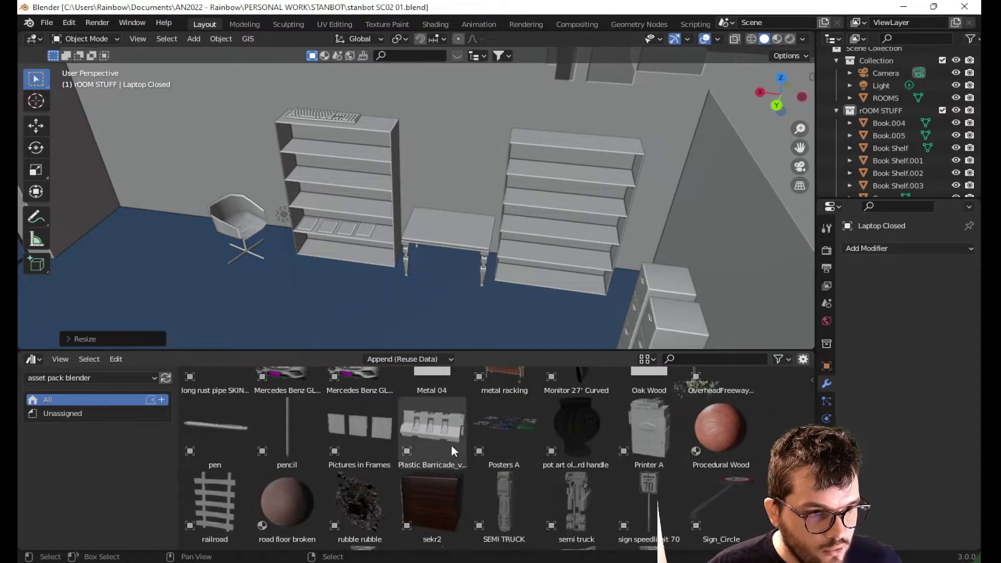
click(359, 426)
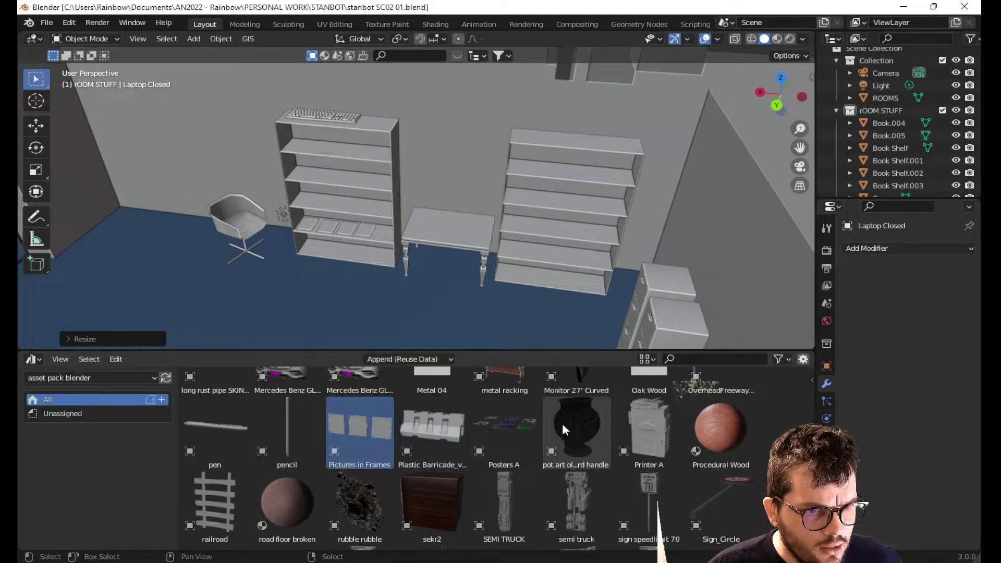
scroll(602, 485, down, 4)
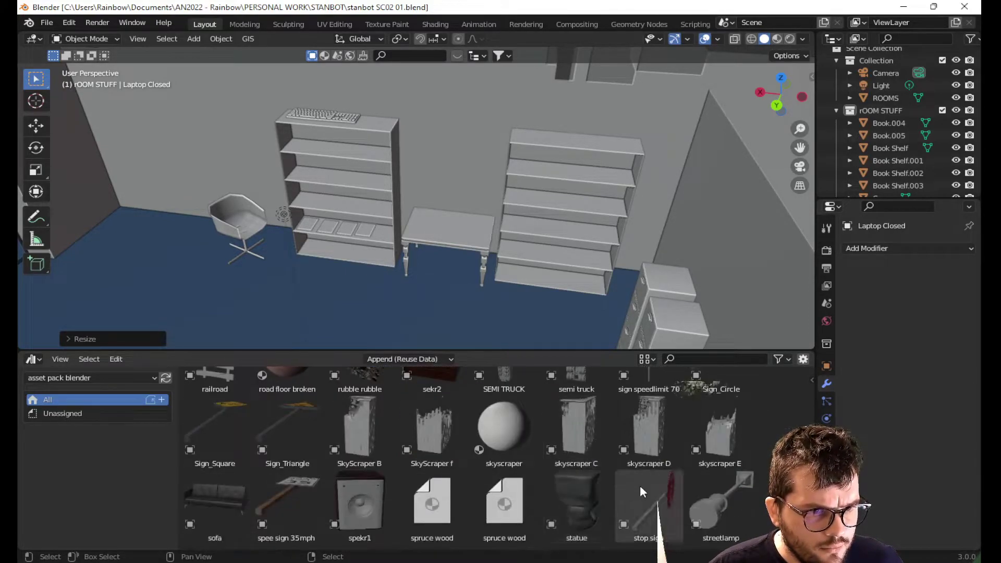
scroll(640, 485, down, 2)
click(590, 399)
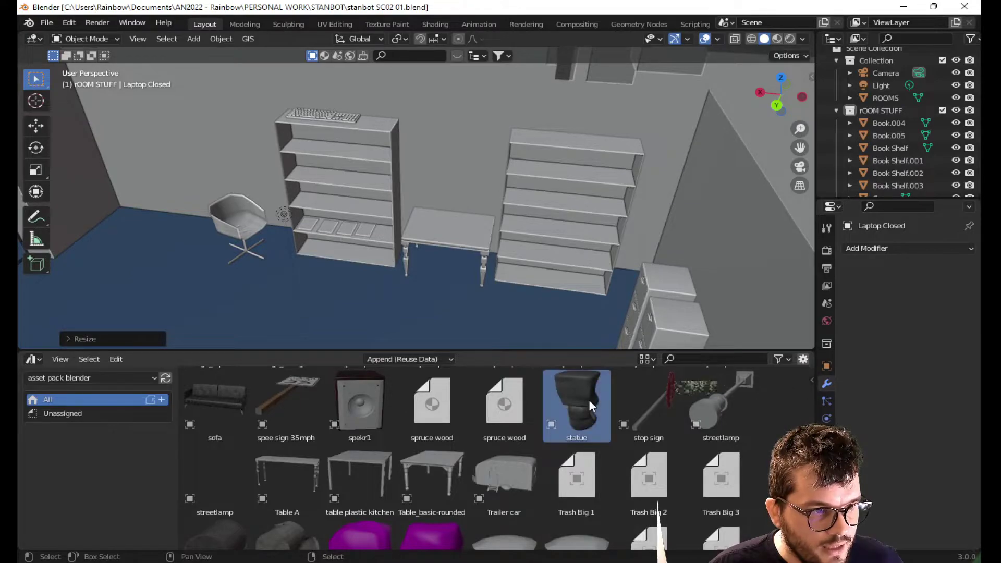
scroll(589, 401, down, 2)
scroll(387, 400, up, 3)
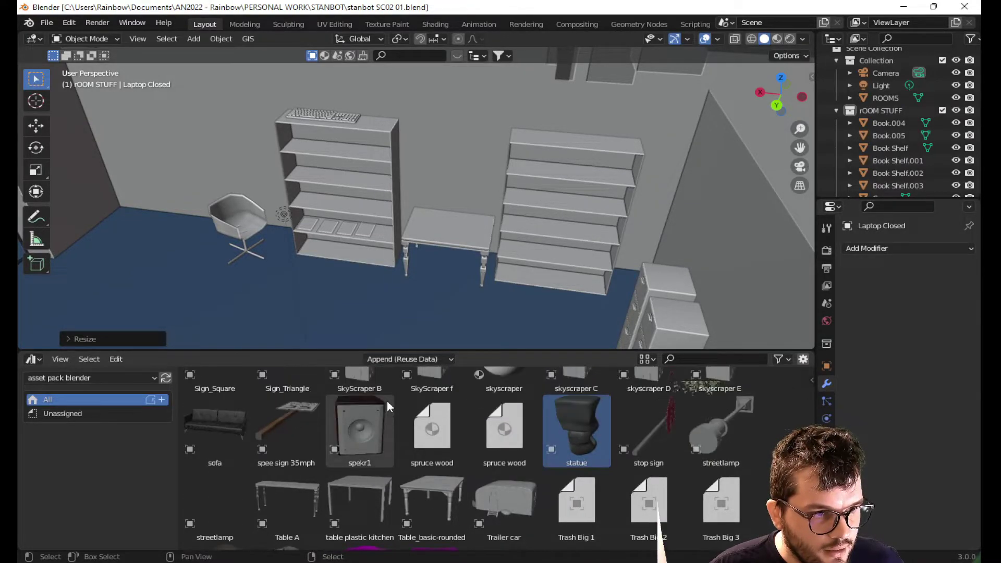
click(361, 426)
scroll(418, 399, down, 2)
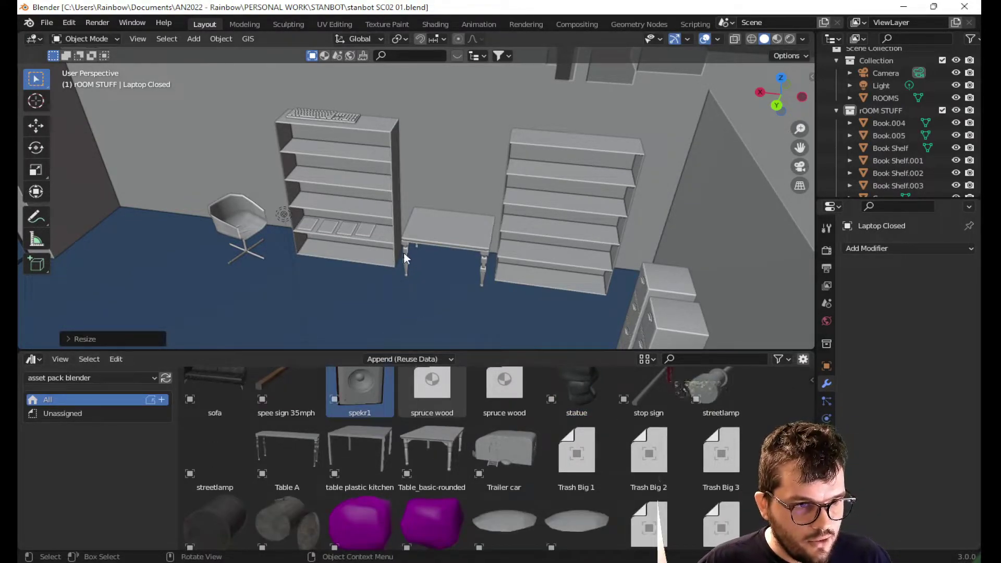
Step: Drop the spekr1 speaker into the room and frame it in view
middle_drag(399, 204, 733, 193)
scroll(381, 390, up, 1)
drag(381, 397, 568, 256)
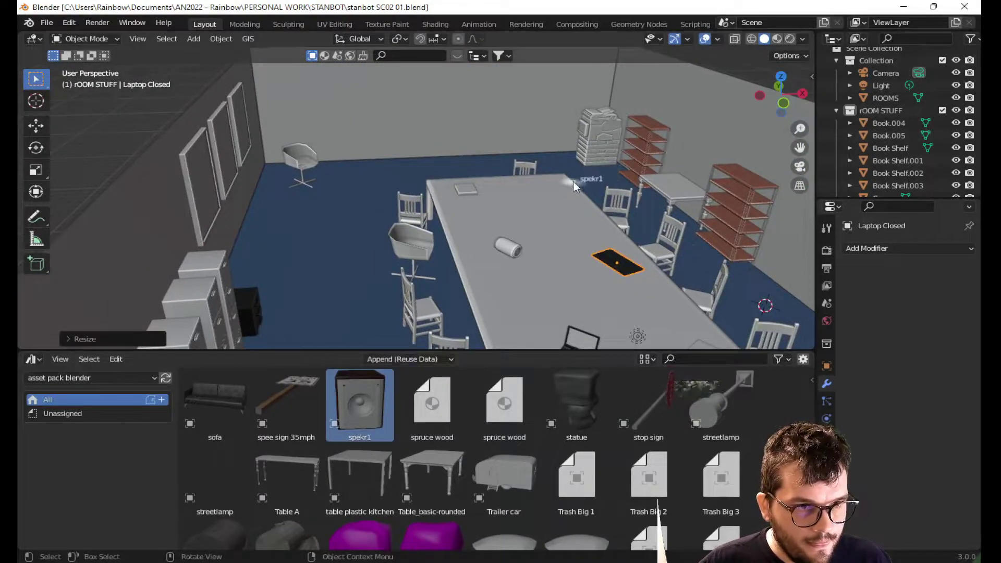
drag(557, 187, 557, 186)
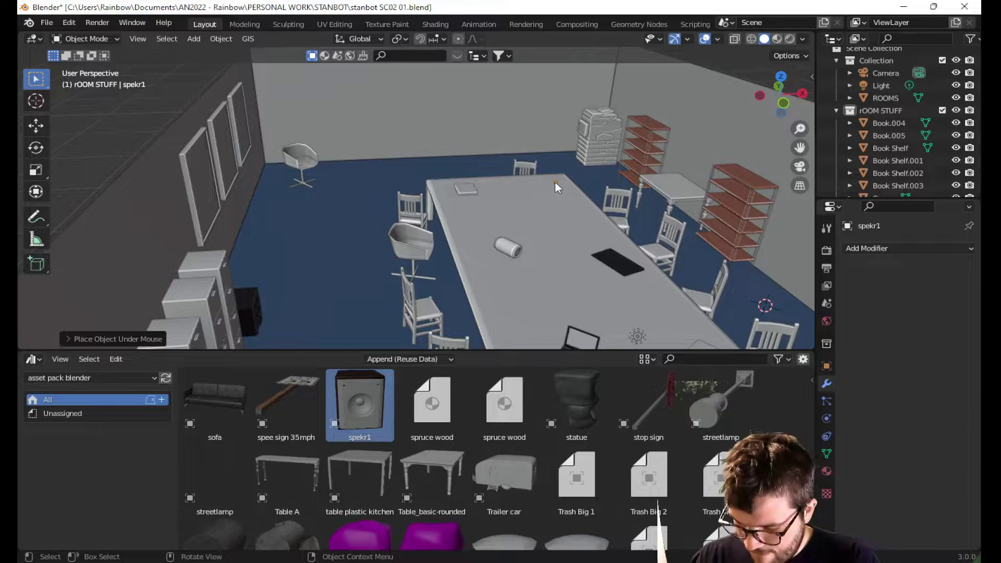
key(KP_Decimal)
scroll(557, 195, down, 4)
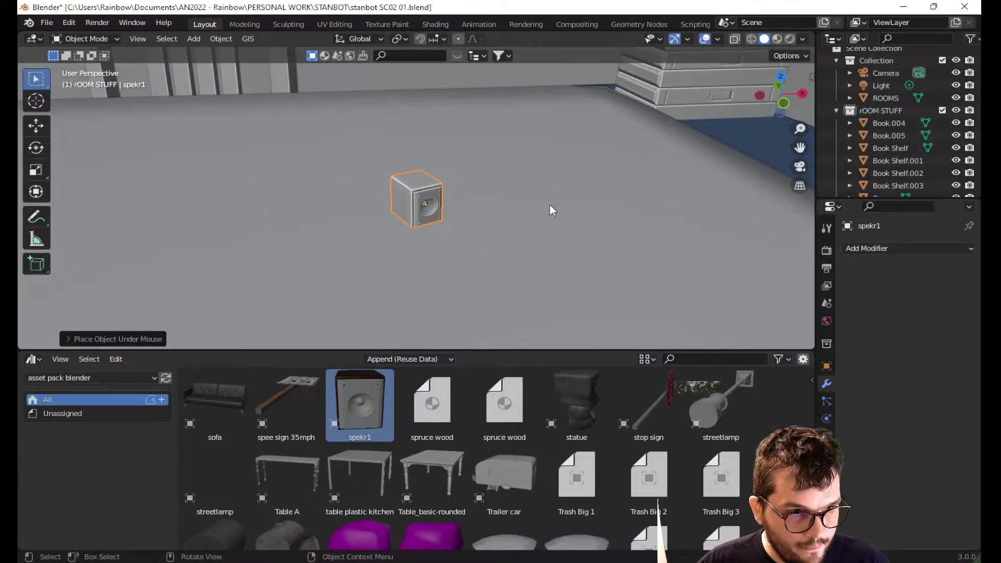
middle_drag(547, 217, 412, 185)
Step: Hide the table plastic kitchen object after briefly hiding and restoring ROOMS
click(421, 260)
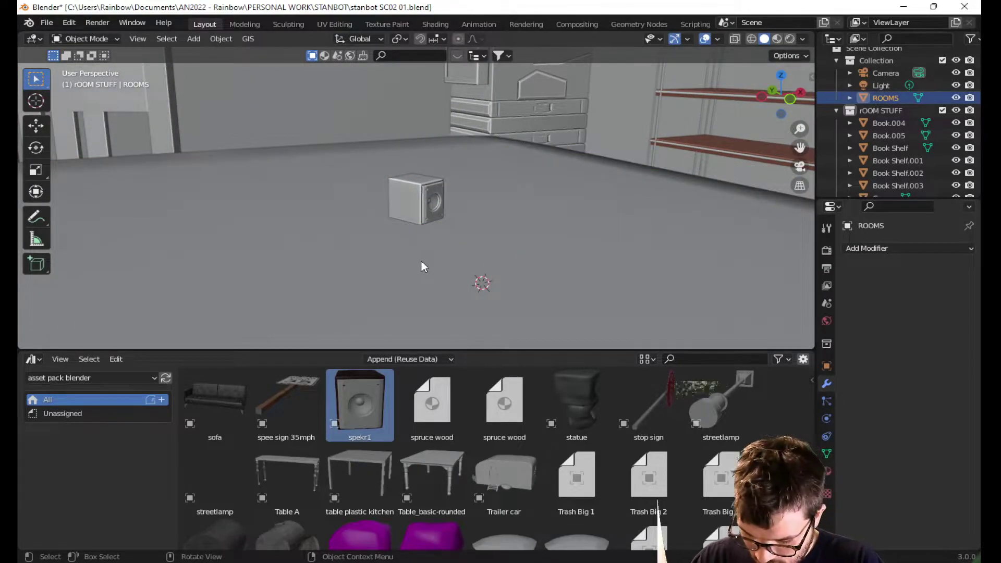
key(h)
click(405, 191)
click(452, 266)
scroll(452, 269, down, 6)
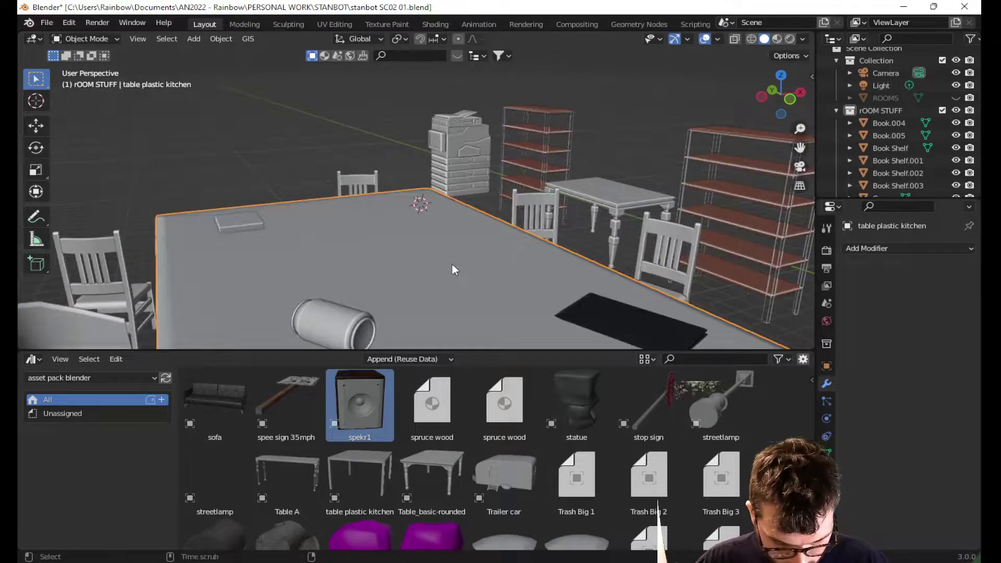
key(alt+h)
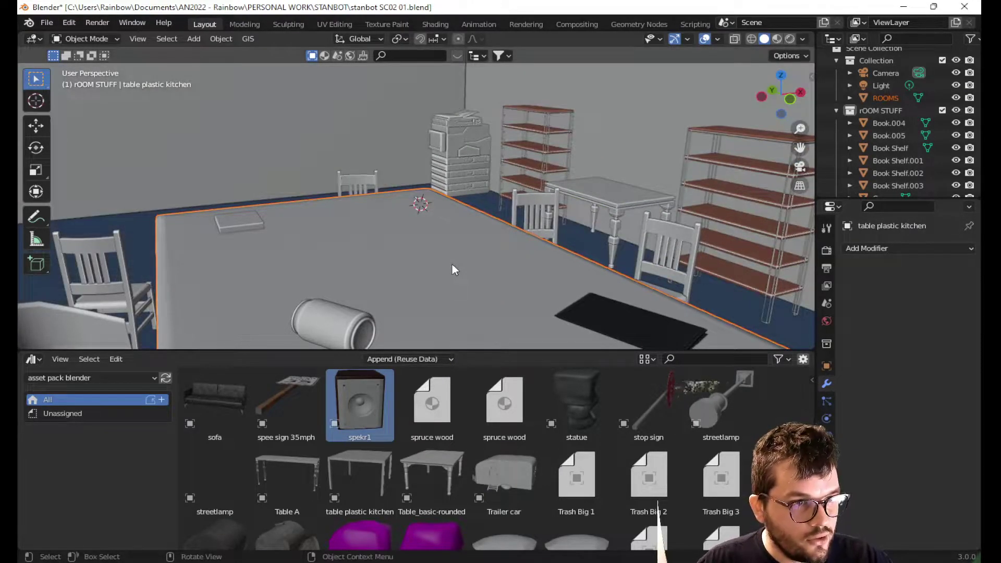
click(452, 264)
click(452, 264)
key(h)
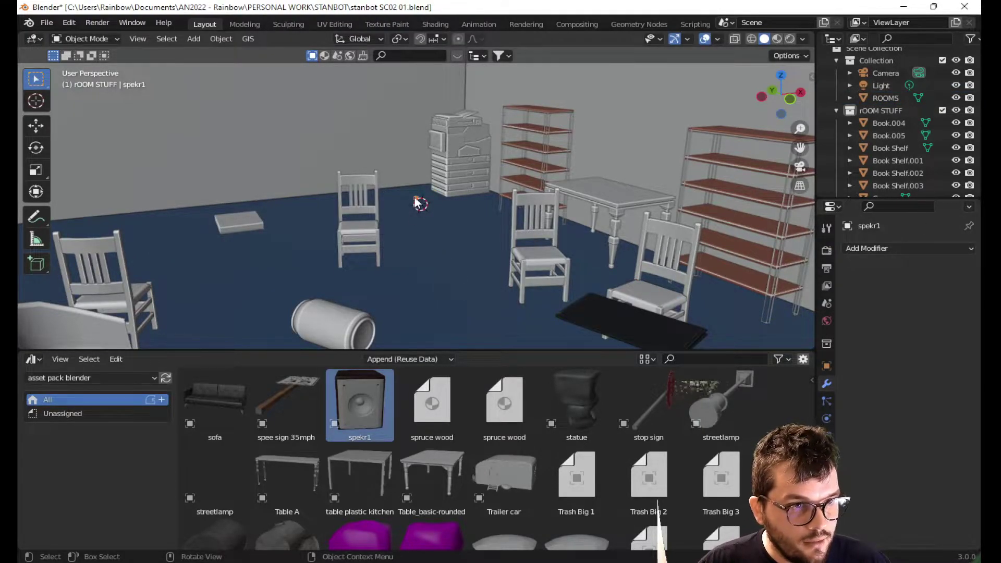
key(KP_Decimal)
middle_drag(424, 247, 411, 290)
Step: Set the speaker's origin to the 3D cursor and scale it down
right_click(402, 183)
mouse_move(423, 183)
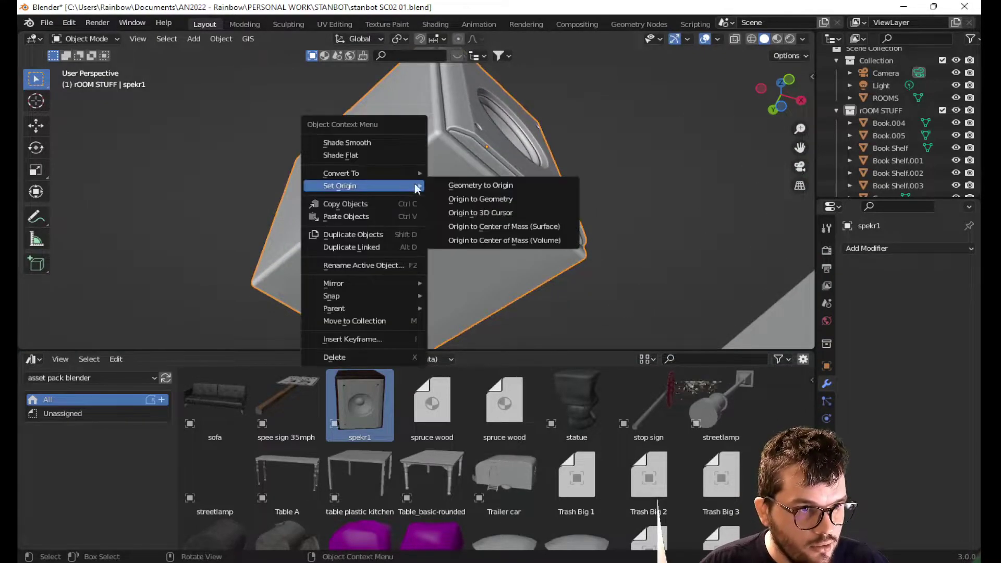
click(524, 209)
middle_drag(524, 209, 487, 254)
key(s)
click(526, 158)
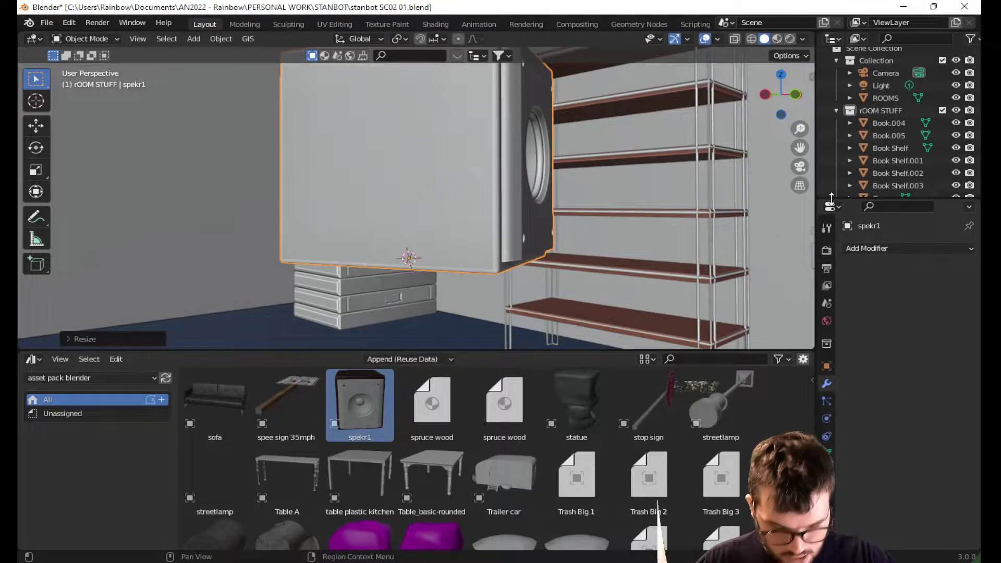
scroll(506, 254, down, 4)
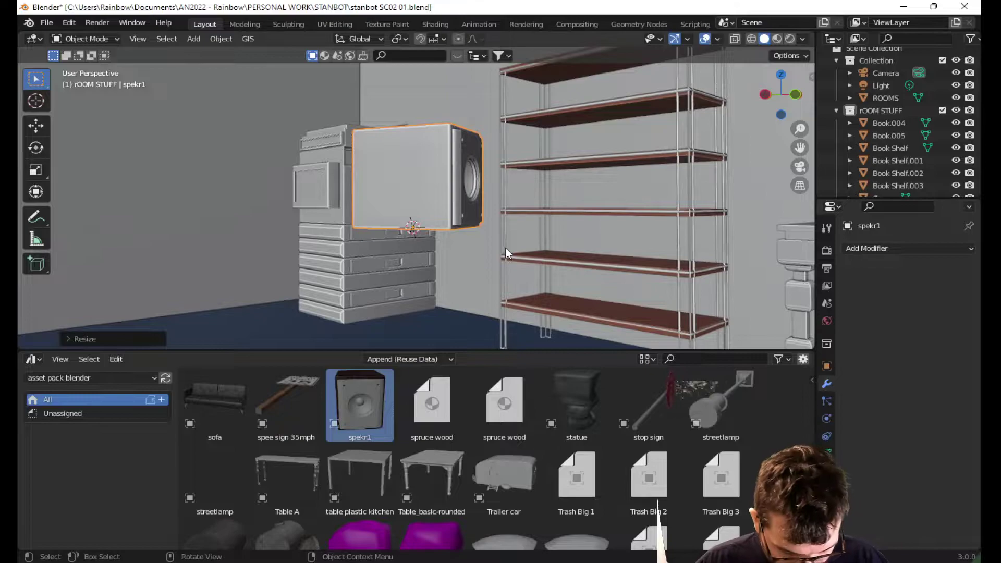
Step: Shrink spekr1 further into a small box at the table's far end
click(506, 254)
middle_drag(505, 248, 420, 181)
scroll(420, 186, down, 6)
click(420, 196)
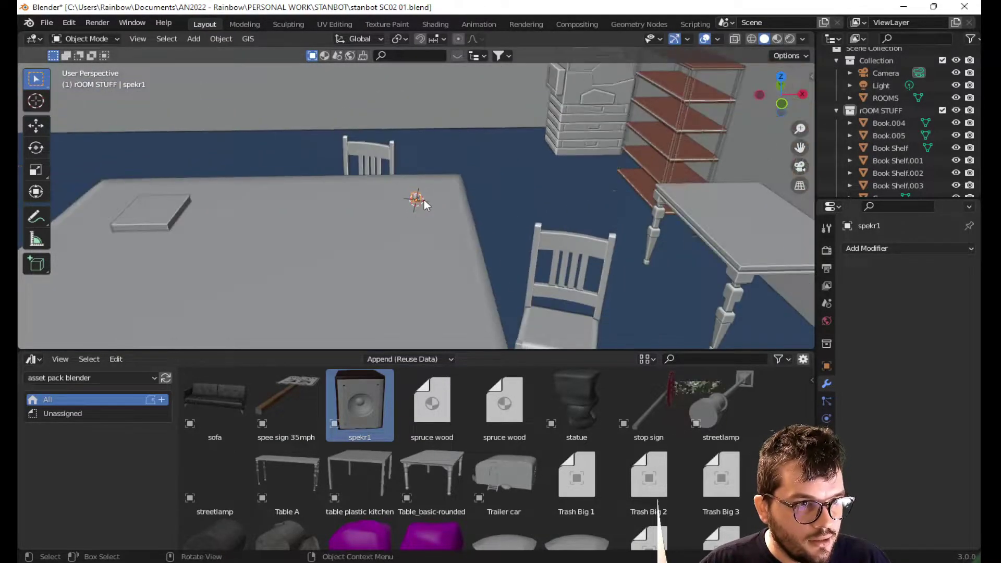
scroll(431, 227, up, 5)
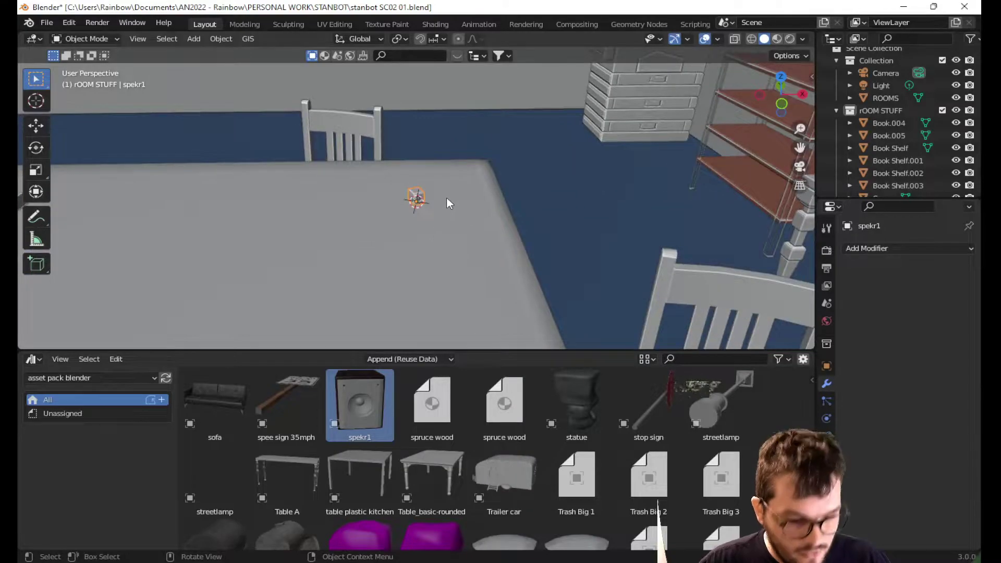
key(s)
click(490, 152)
middle_drag(490, 152, 506, 232)
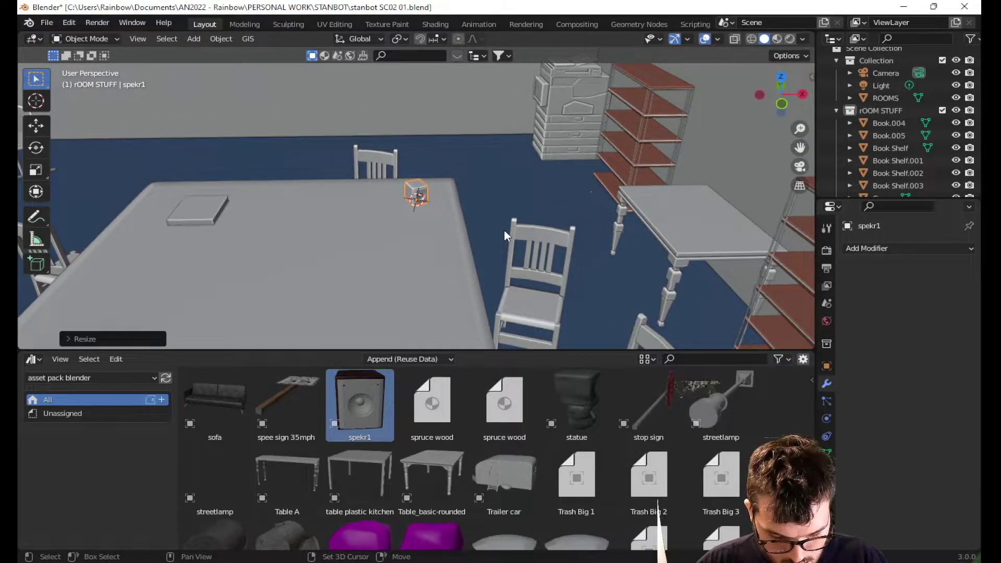
Step: Duplicate the speaker along Y to the table's left side and rotate it about Z
key(shift+d)
key(y)
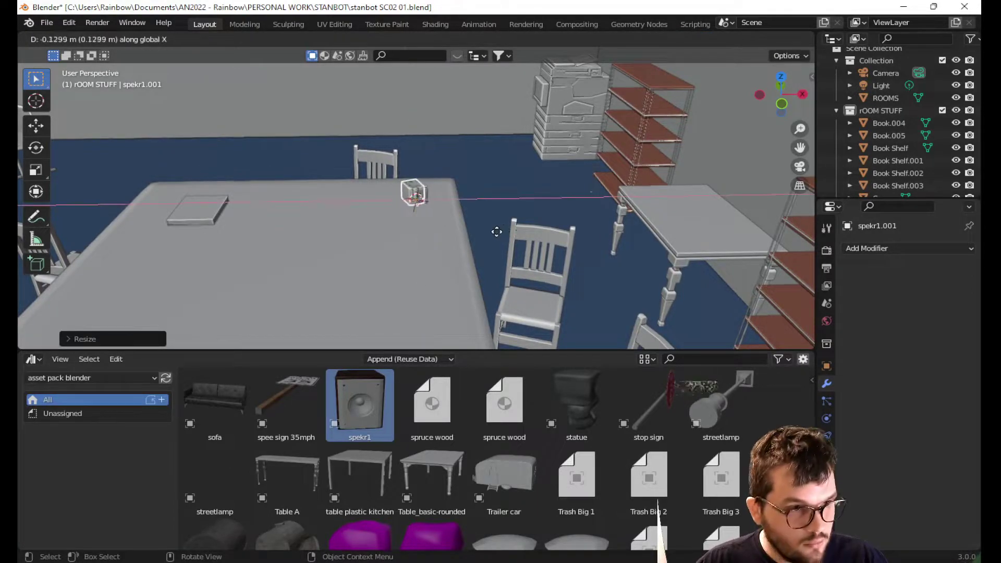
click(363, 254)
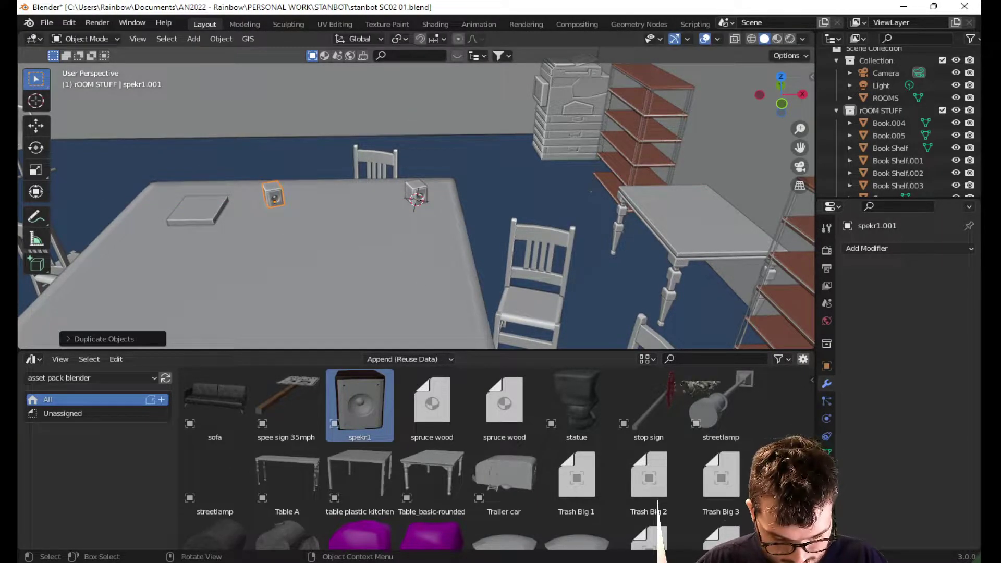
key(r)
key(z)
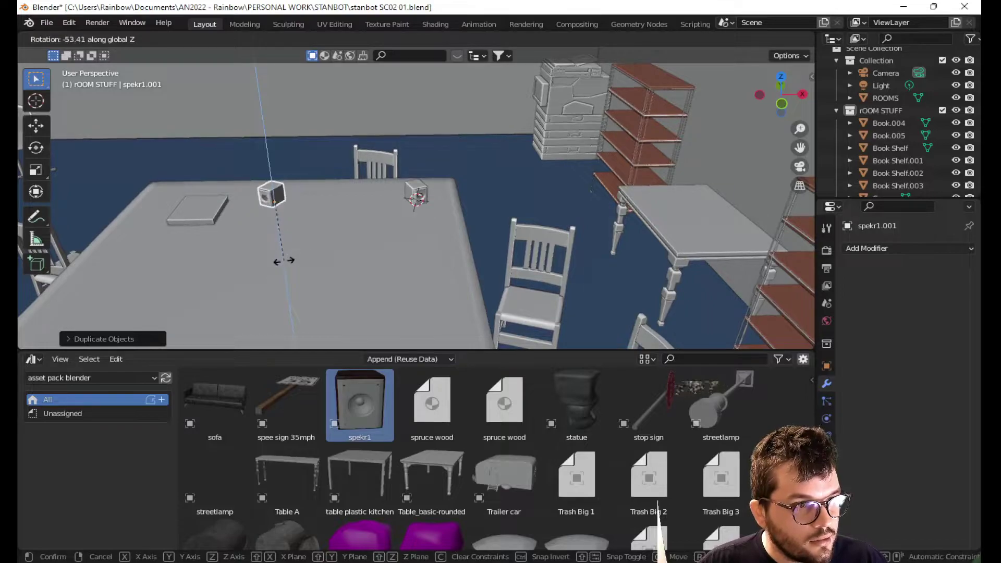
click(283, 261)
middle_drag(327, 252, 442, 243)
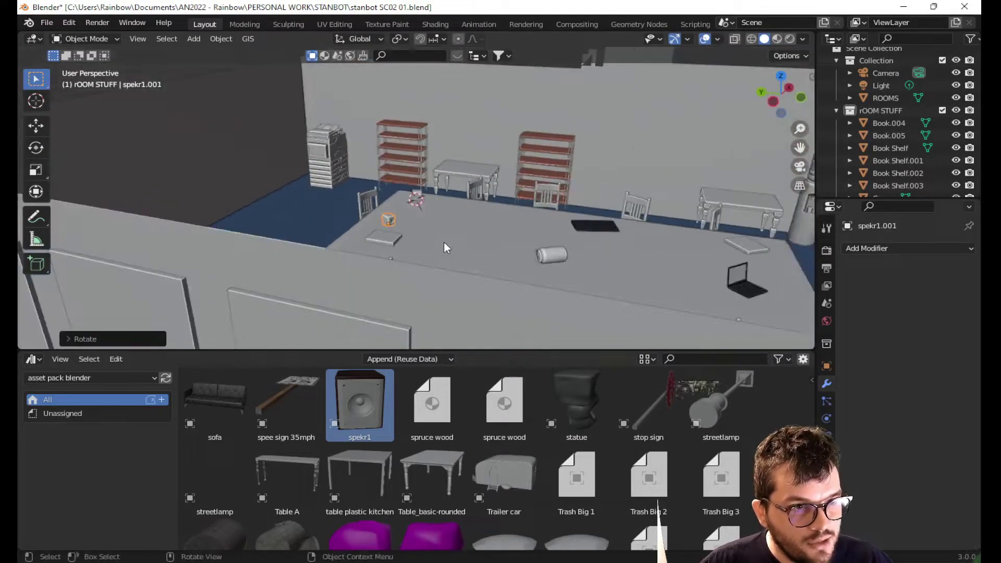
middle_drag(523, 234, 415, 248)
Step: Delete the copy spekr1.001 and rescale the original speaker
drag(360, 405, 420, 199)
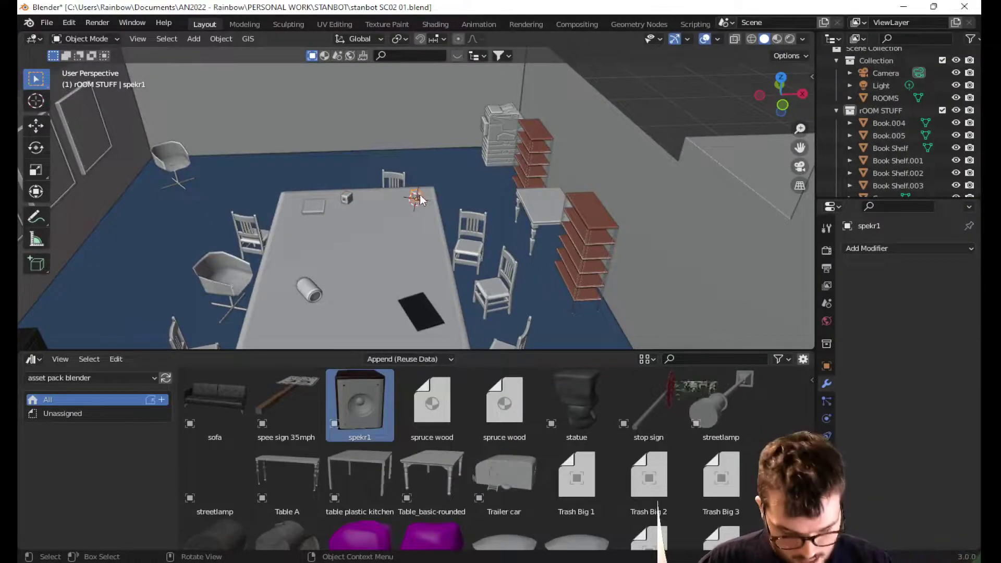
key(s)
right_click(432, 185)
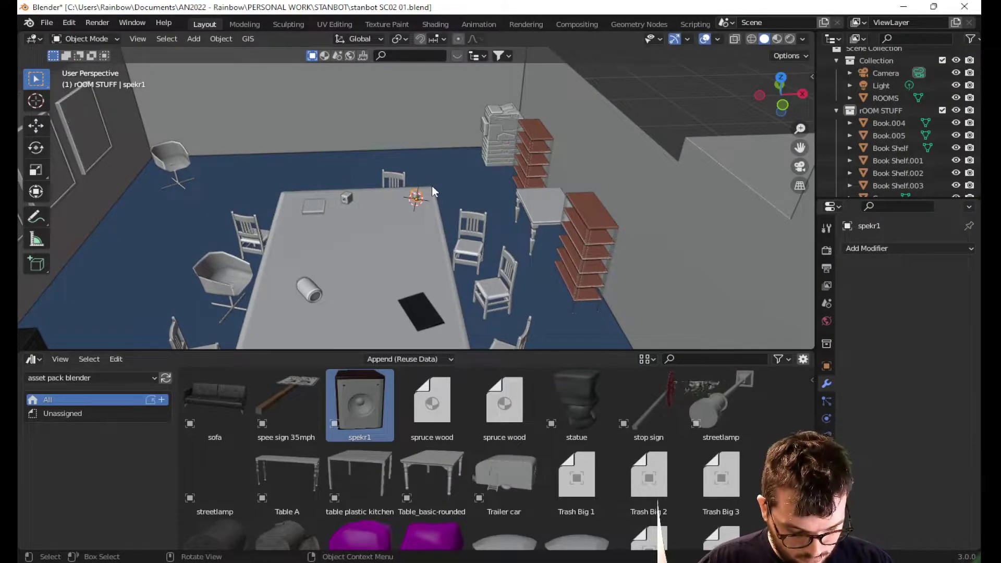
key(Tab)
key(s)
right_click(432, 185)
key(Tab)
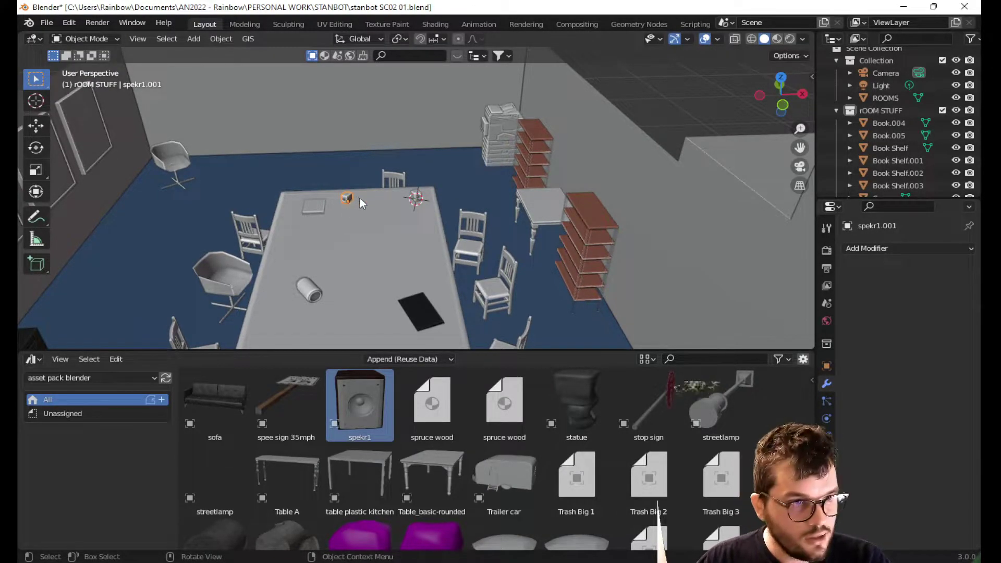
key(Delete)
click(415, 199)
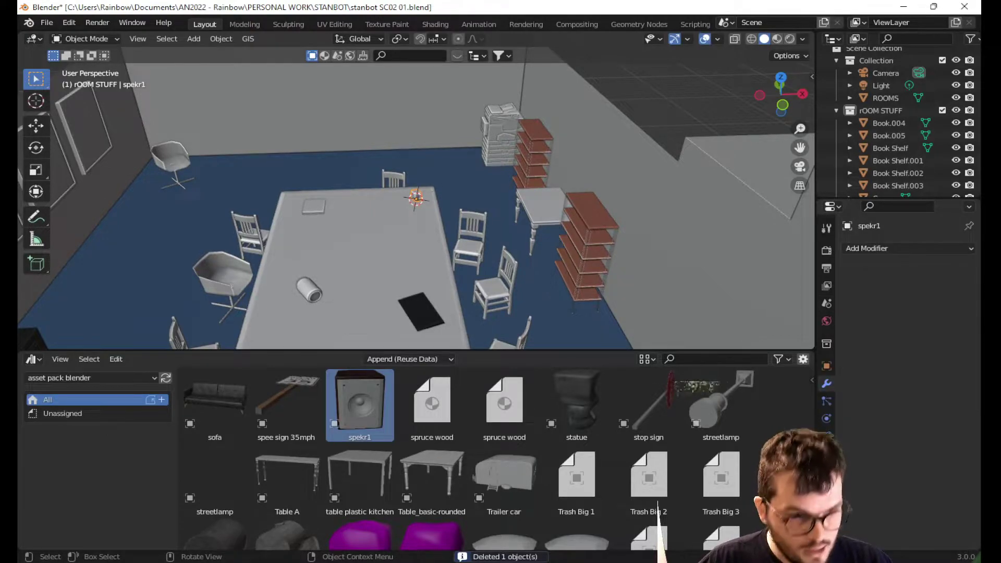
key(s)
click(450, 186)
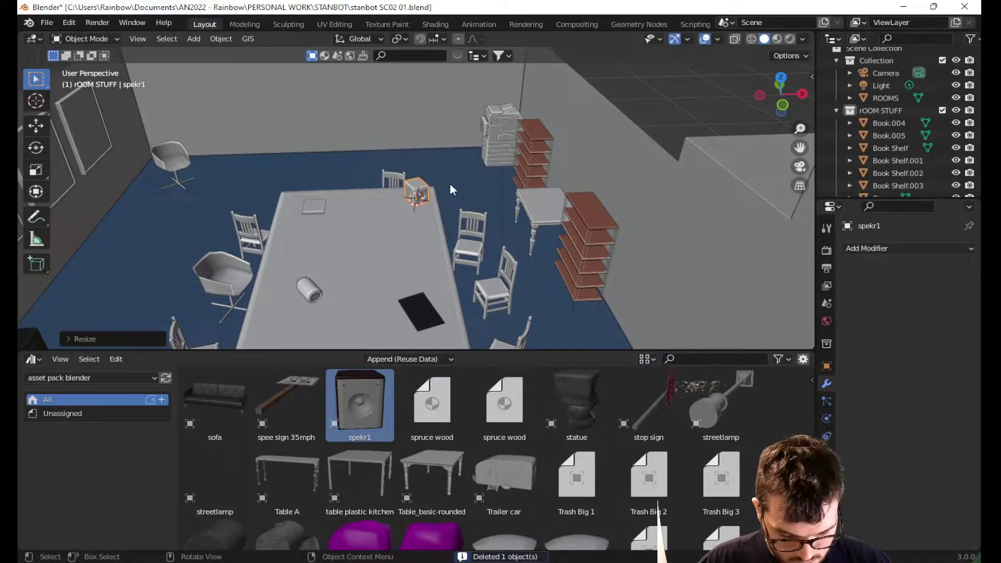
Step: Place a linked copy further left along the table, rotated about -55° around Z
key(shift+d)
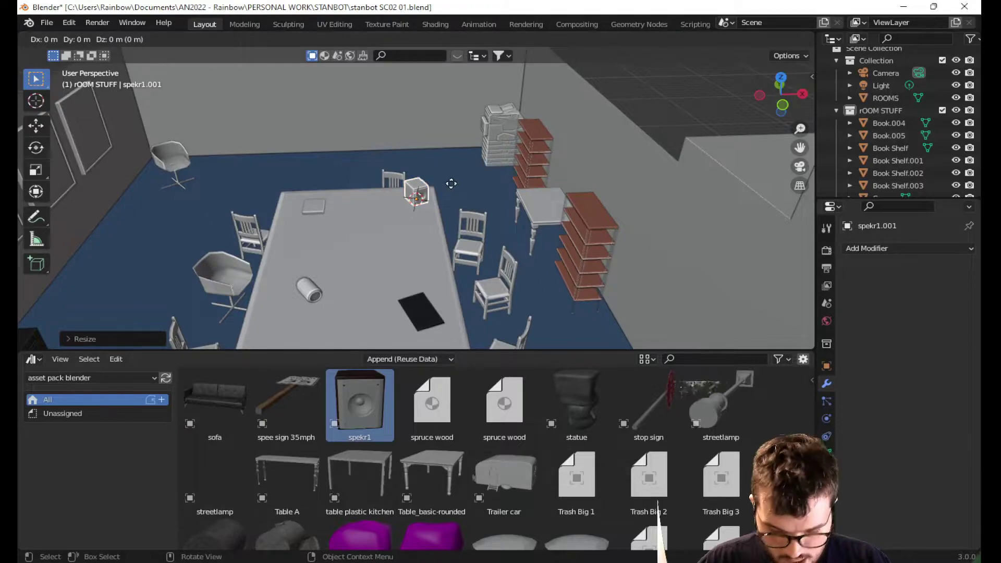
click(396, 196)
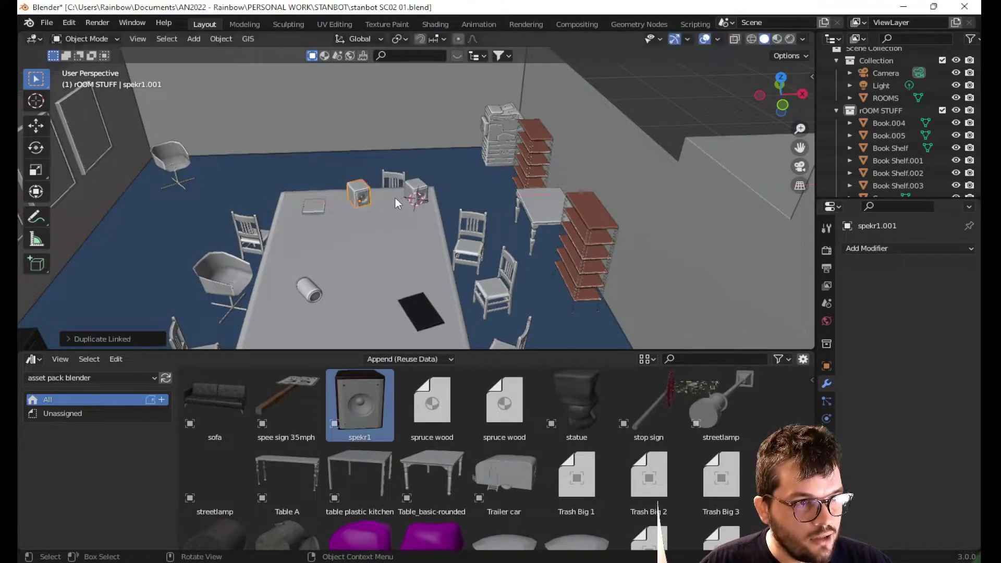
key(r)
key(z)
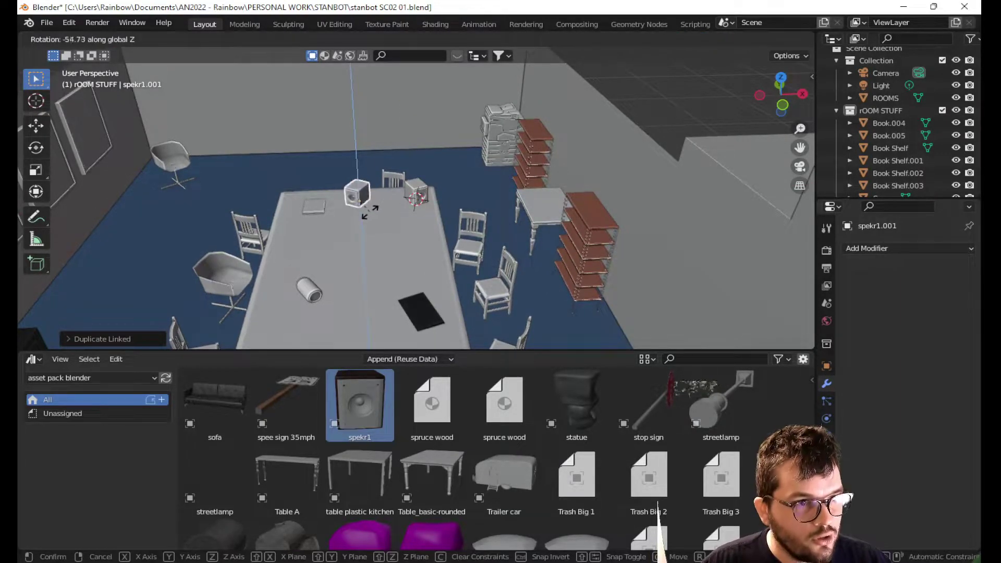
click(373, 211)
middle_drag(376, 211, 366, 230)
scroll(675, 208, down, 3)
scroll(623, 237, down, 3)
middle_drag(522, 250, 510, 231)
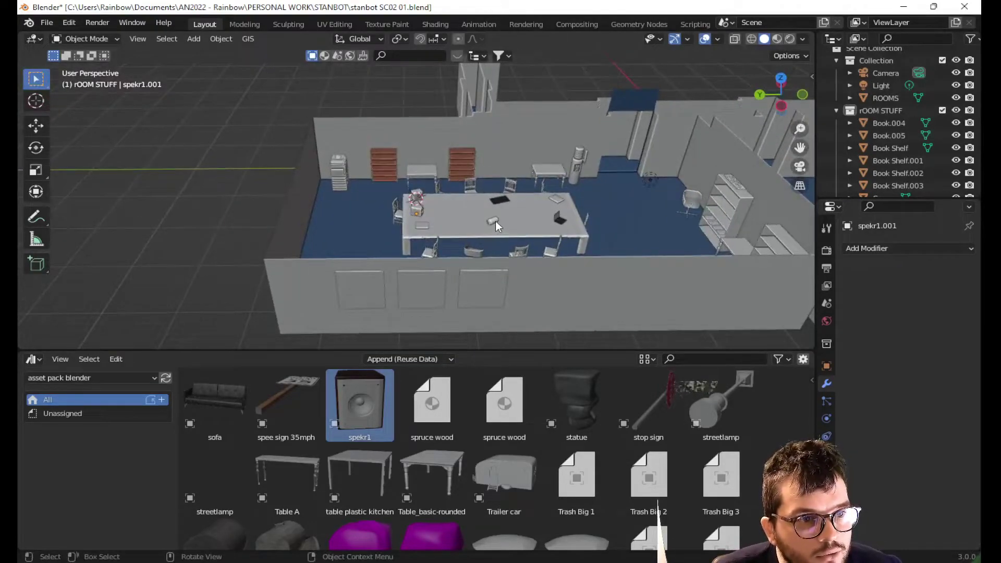
Step: Frame the Can and set its origin to the 3D cursor
key(KP_Decimal)
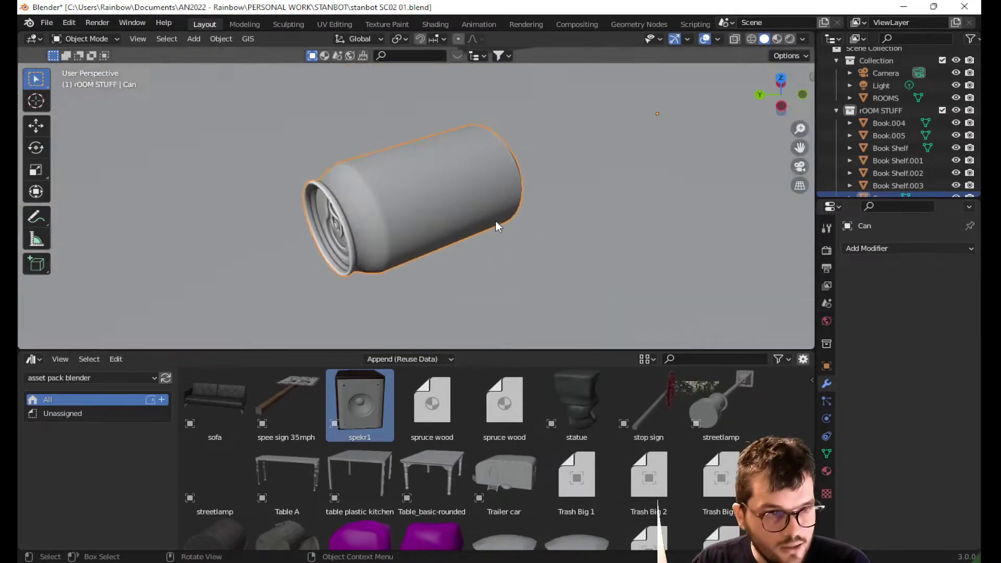
middle_drag(461, 215, 364, 221)
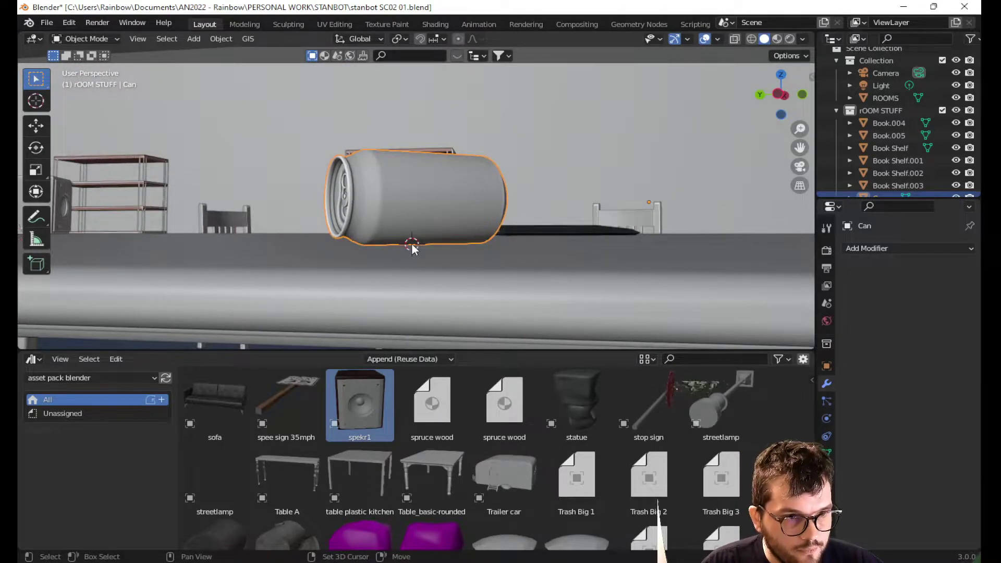
middle_drag(412, 243, 377, 220)
right_click(378, 218)
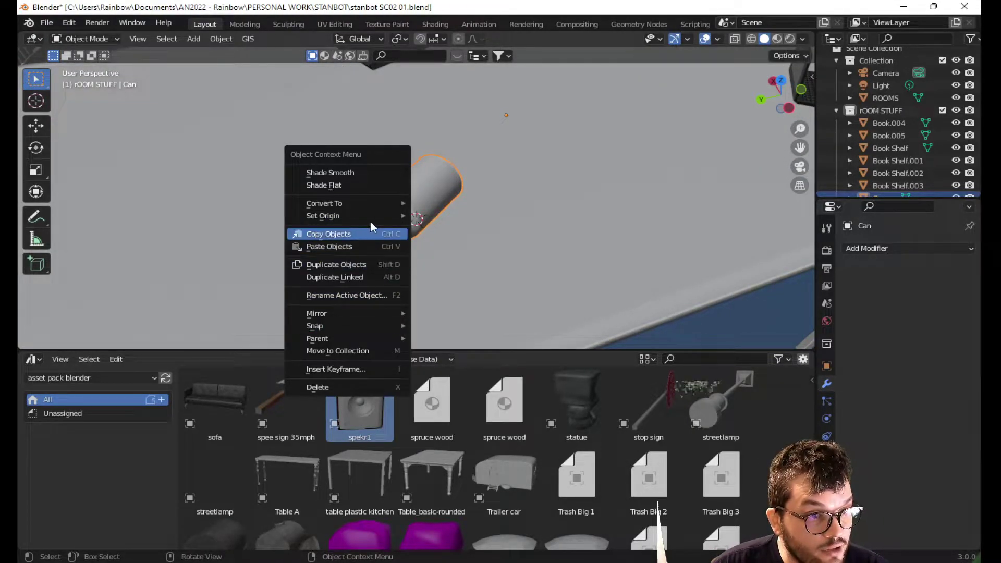
mouse_move(372, 214)
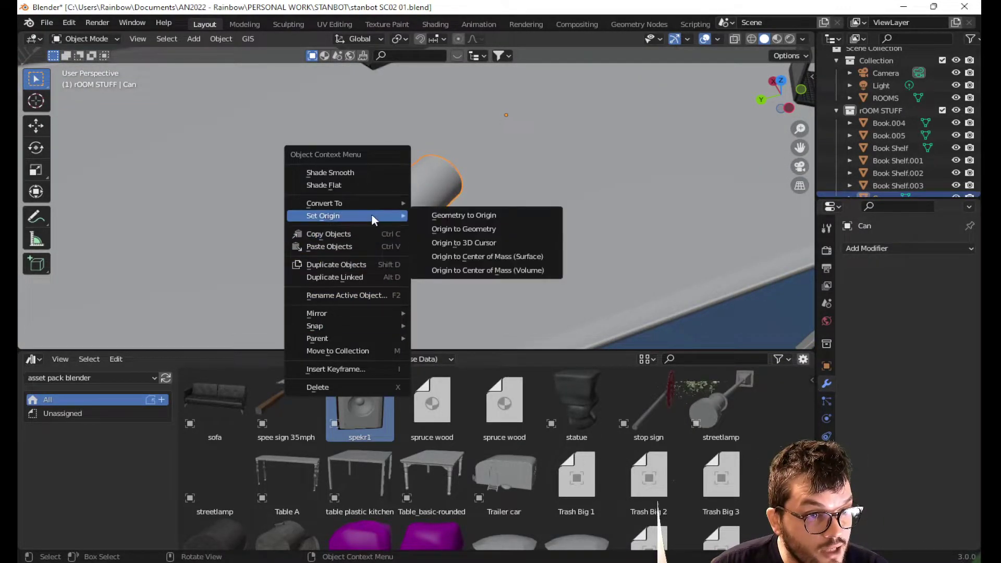
click(497, 246)
click(415, 196)
click(450, 189)
Step: Shrink the can to about 0.6 of its size and deselect it
key(s)
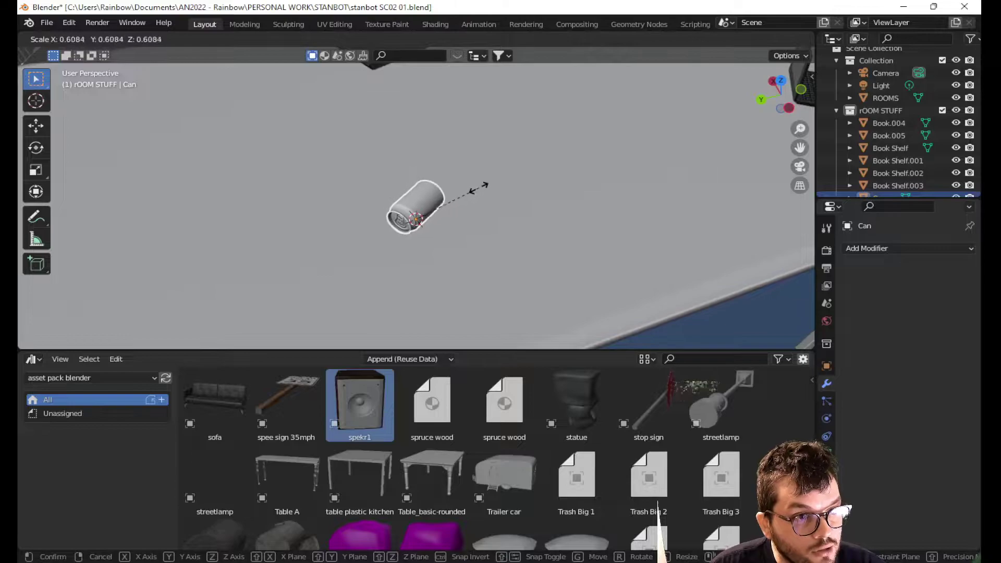
click(472, 193)
scroll(552, 193, down, 6)
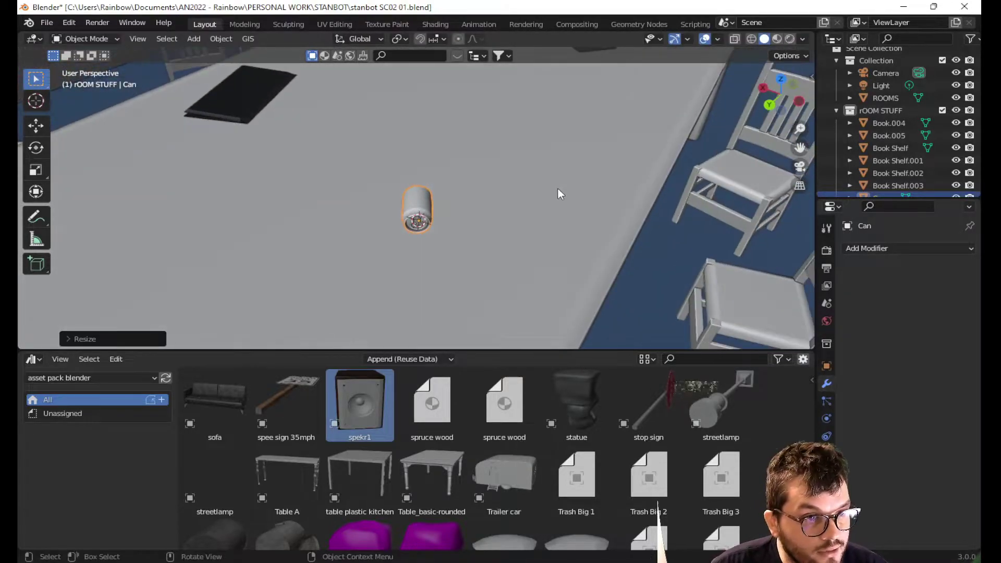
middle_drag(540, 203, 596, 149)
click(596, 149)
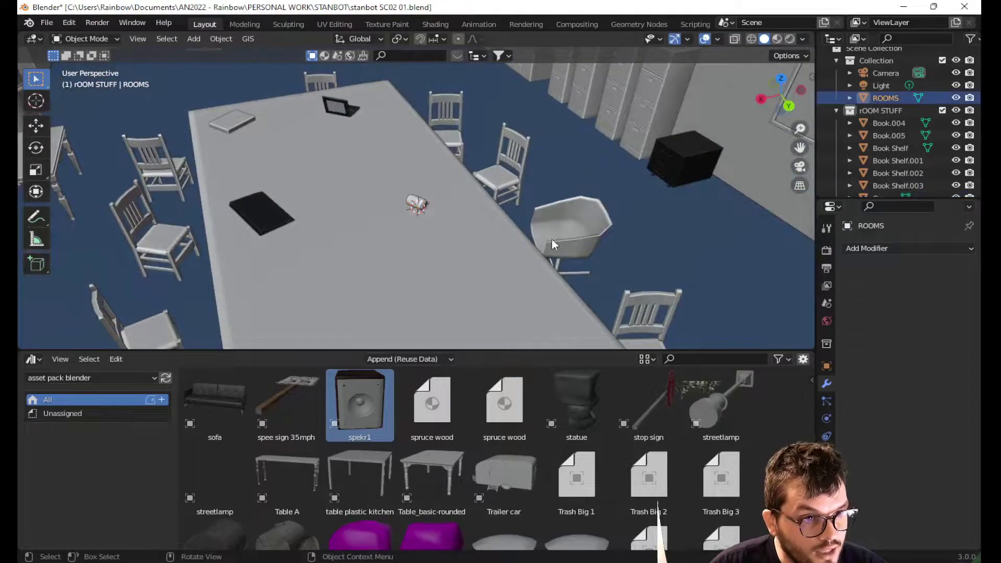
scroll(552, 240, down, 2)
scroll(550, 249, up, 3)
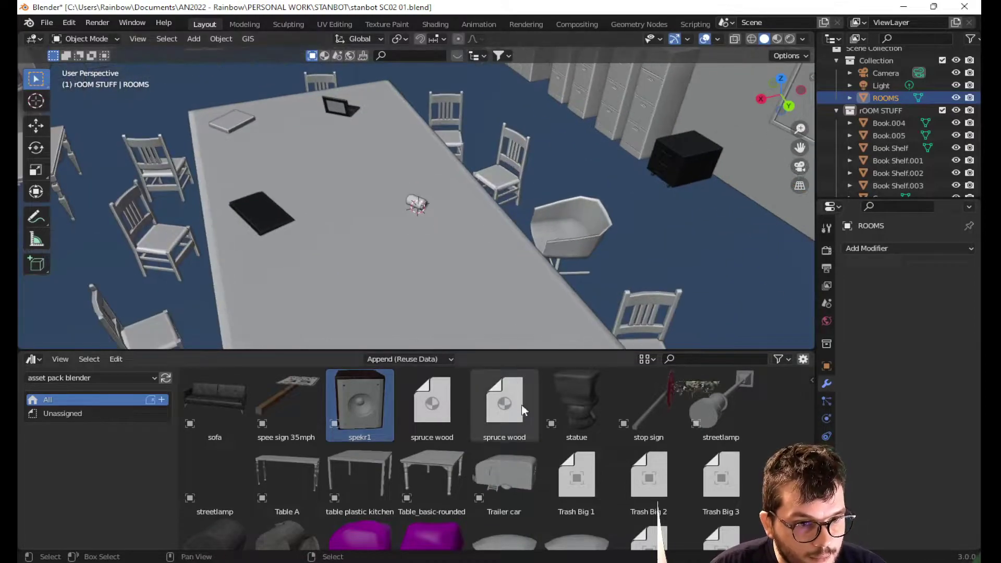
scroll(538, 480, down, 3)
scroll(537, 483, down, 2)
scroll(545, 476, up, 7)
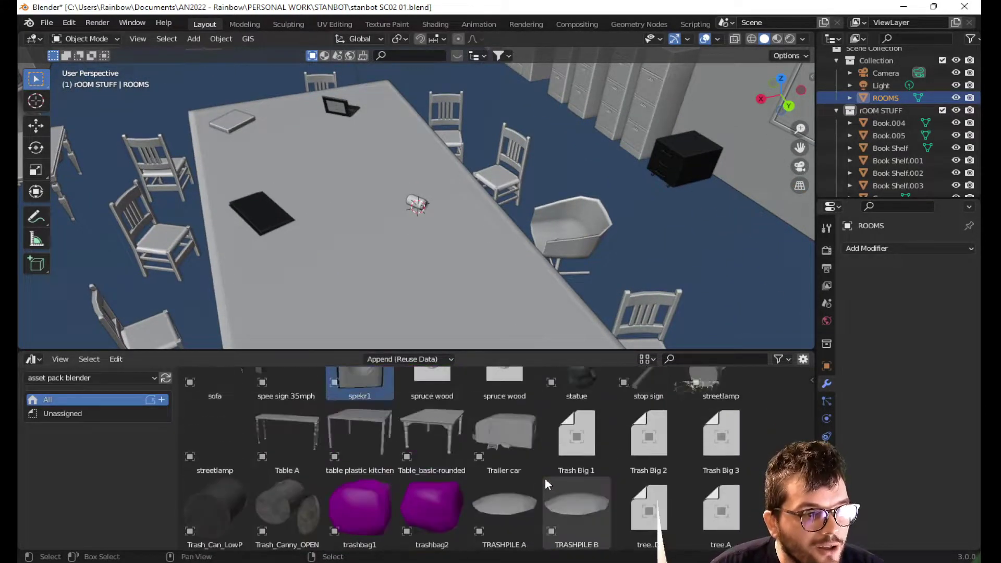
scroll(546, 480, up, 15)
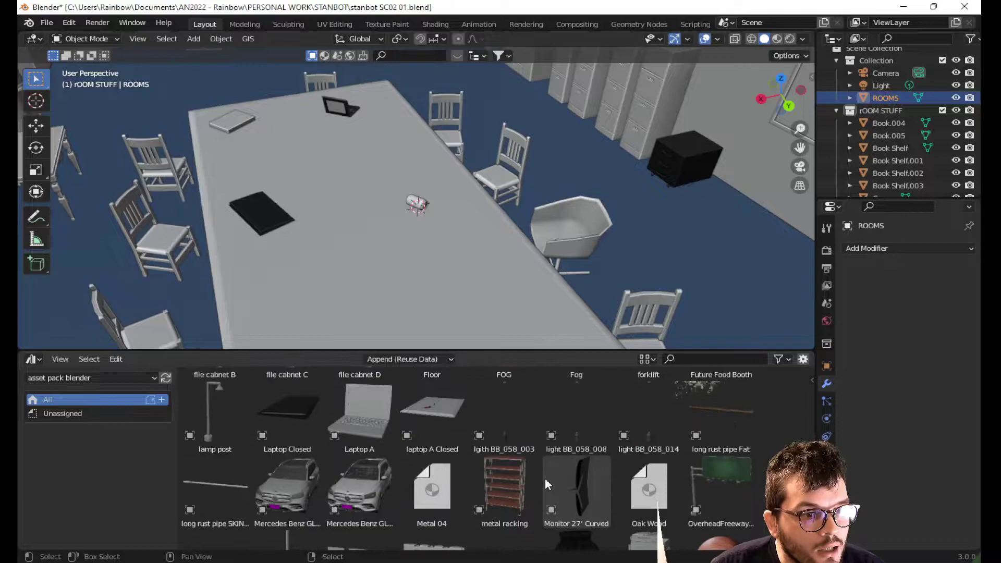
scroll(545, 480, up, 5)
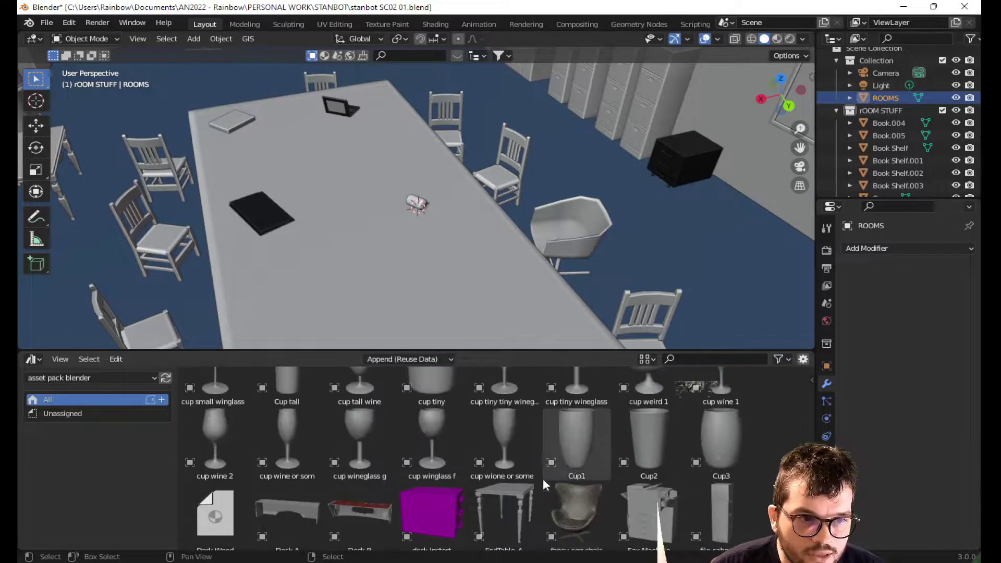
scroll(543, 484, down, 2)
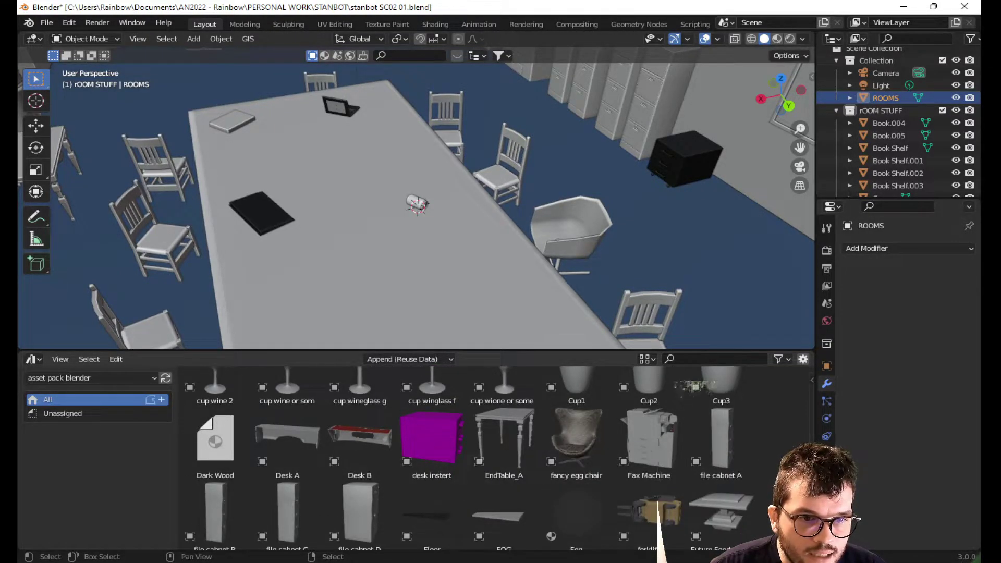
scroll(544, 483, up, 4)
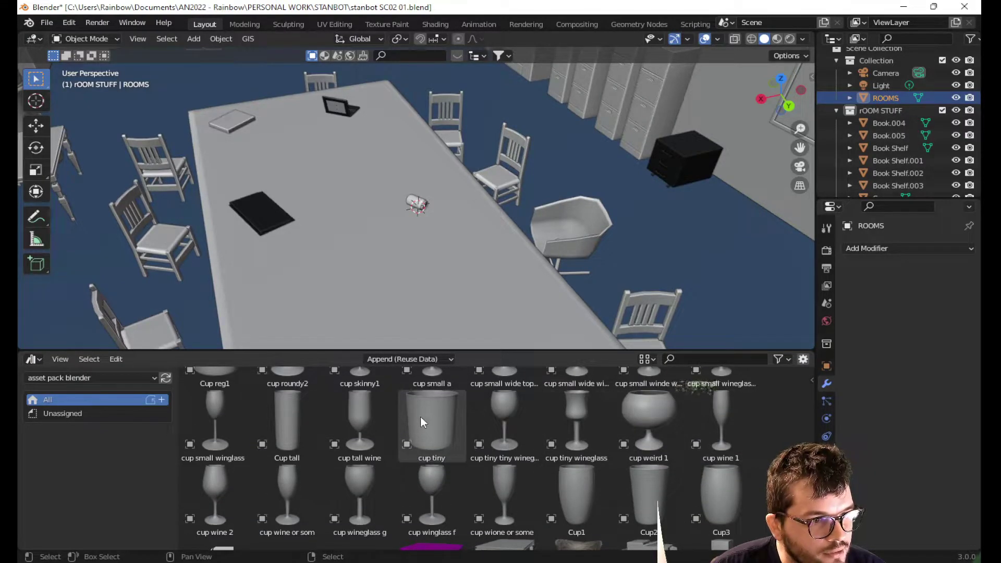
Step: Place two cup tiny assets on the conference table
drag(420, 417, 373, 253)
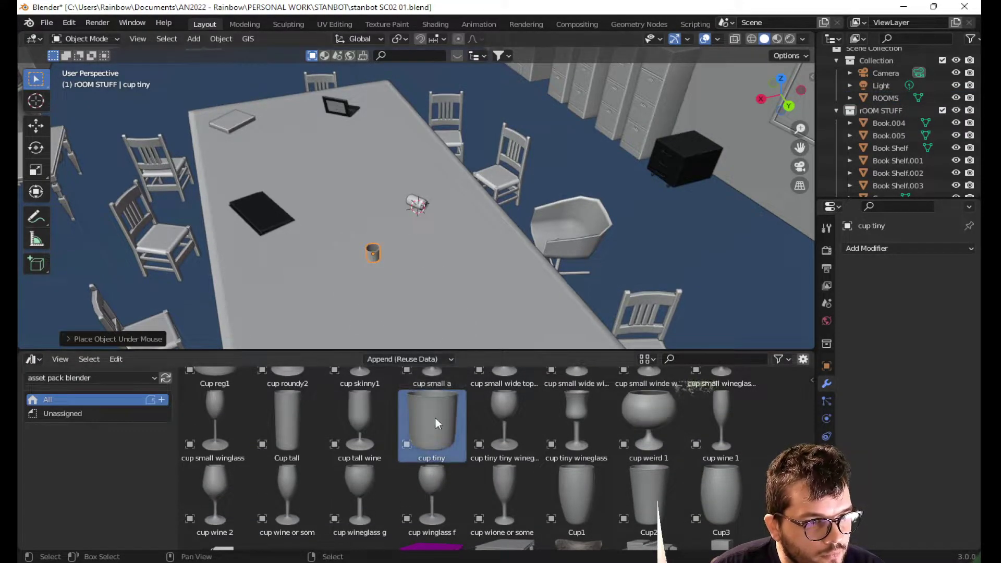
drag(436, 418, 465, 310)
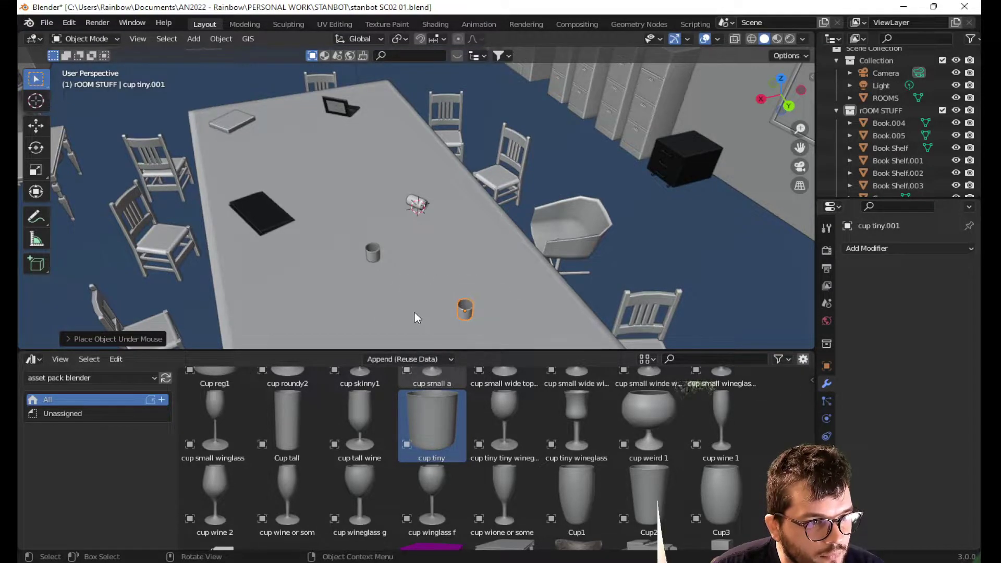
scroll(402, 408, up, 5)
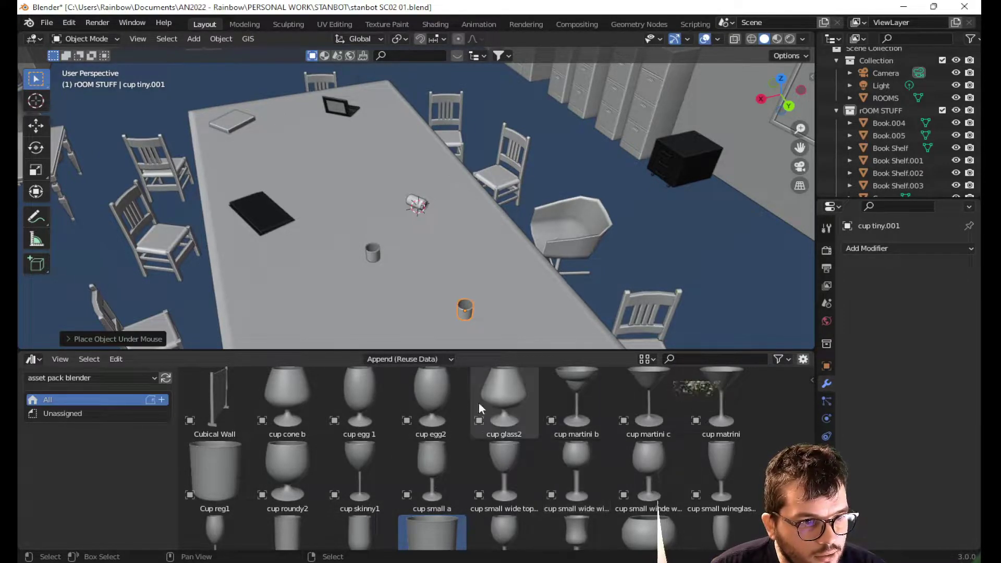
scroll(360, 446, down, 3)
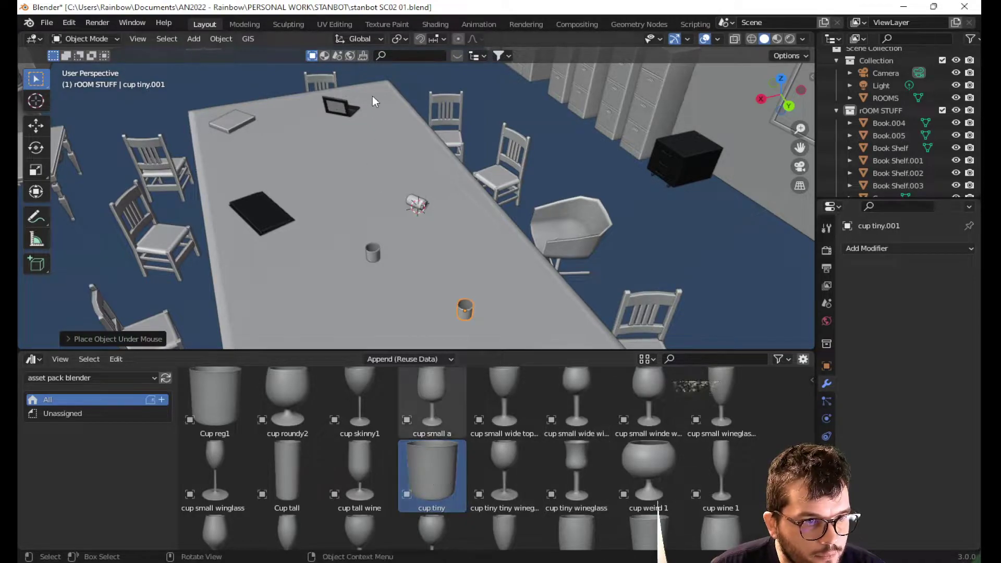
scroll(372, 95, down, 3)
scroll(371, 99, down, 3)
middle_drag(314, 260, 230, 204)
Step: Select the metal racking shelf, frame it in close view, and orbit around it
click(229, 206)
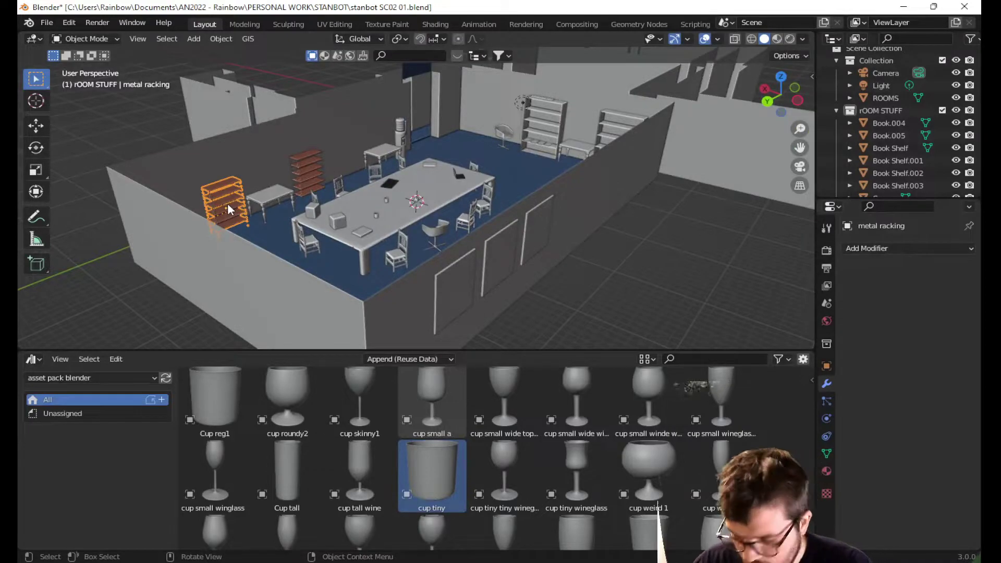
key(KP_Decimal)
middle_drag(429, 188, 399, 144)
Step: Scroll through the Asset Browser's asset pack to look for items to stock
scroll(581, 415, down, 5)
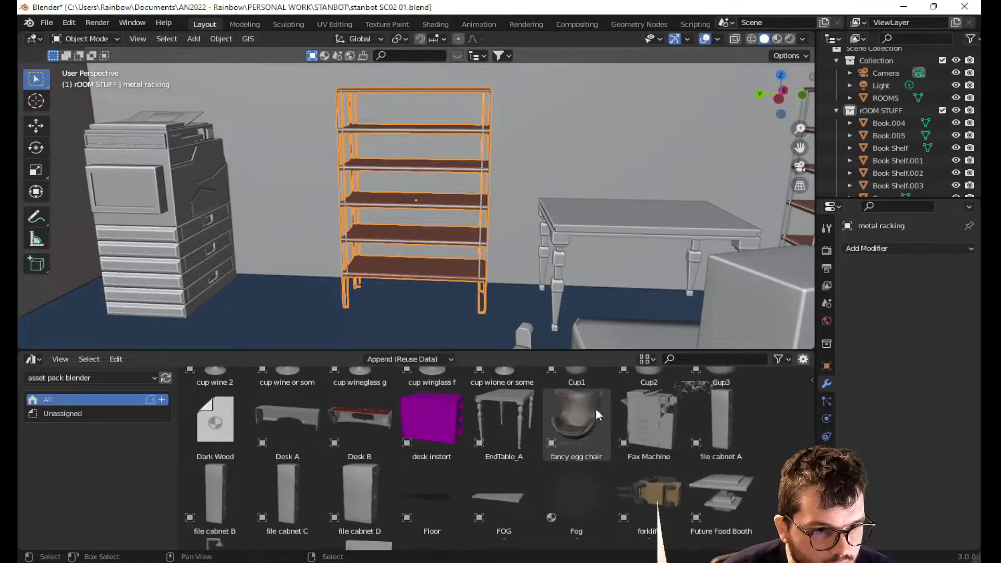
scroll(741, 465, down, 2)
scroll(740, 467, down, 4)
scroll(543, 464, down, 1)
scroll(543, 466, down, 3)
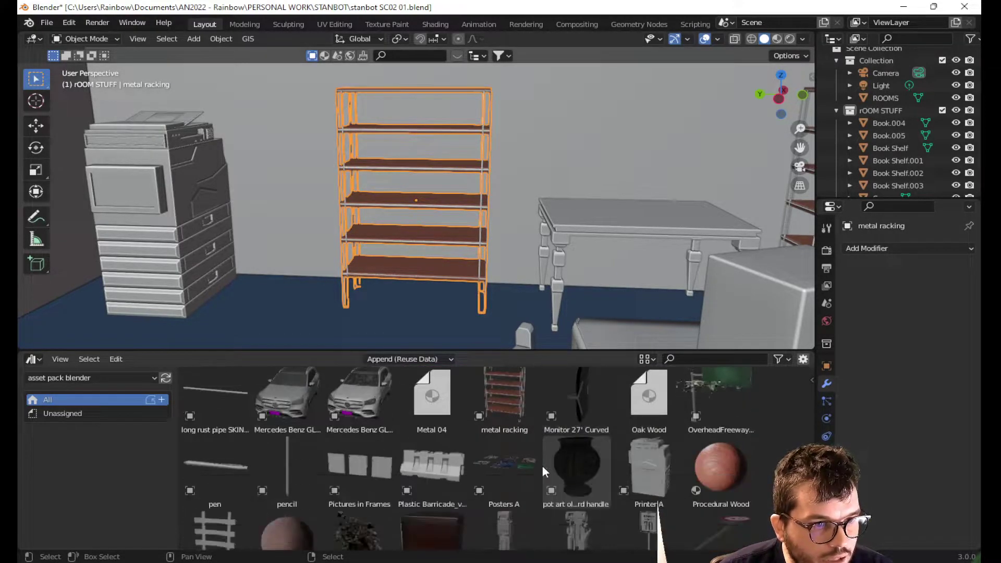
scroll(606, 444, down, 3)
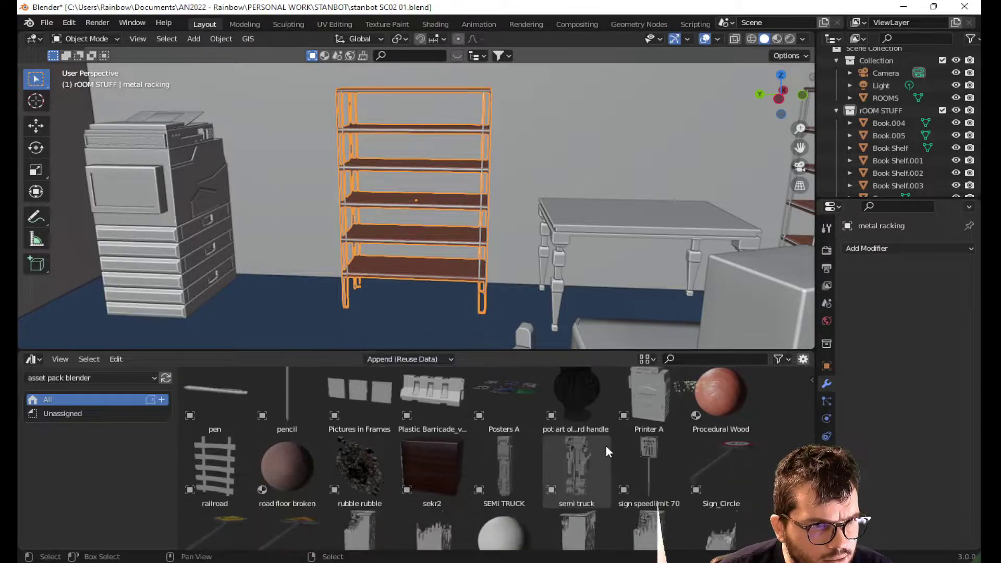
scroll(503, 389, down, 2)
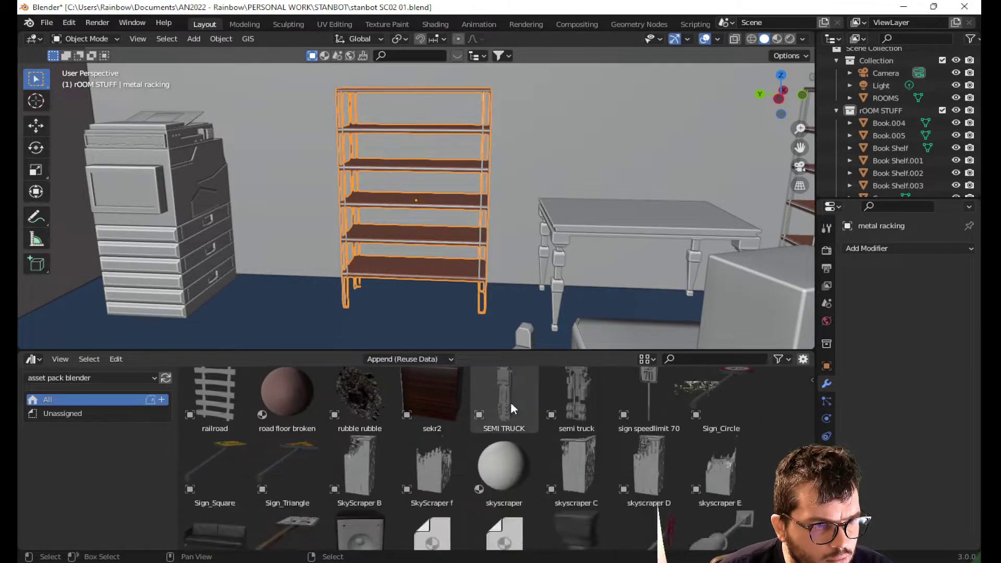
scroll(399, 490, down, 2)
scroll(401, 492, down, 2)
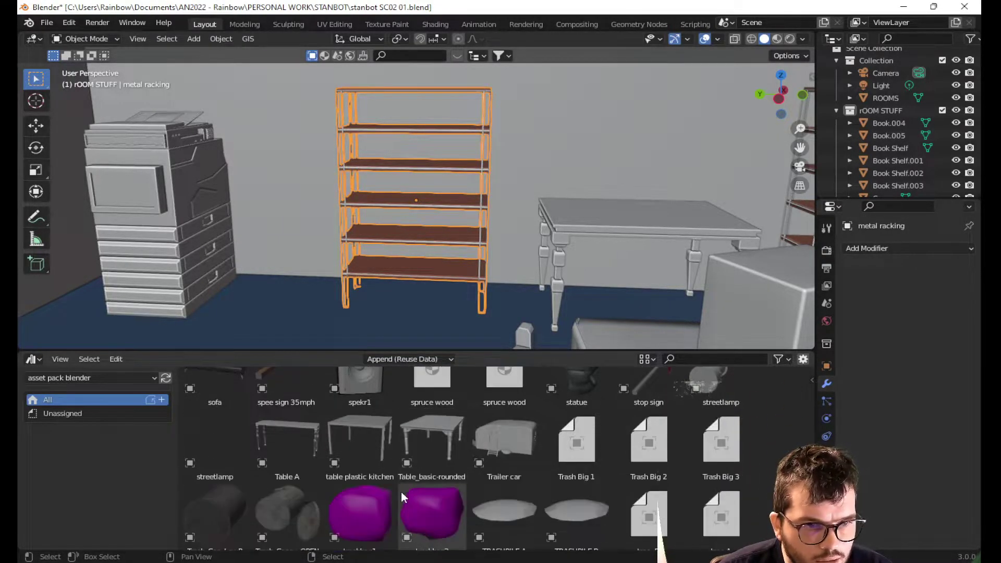
scroll(401, 492, down, 4)
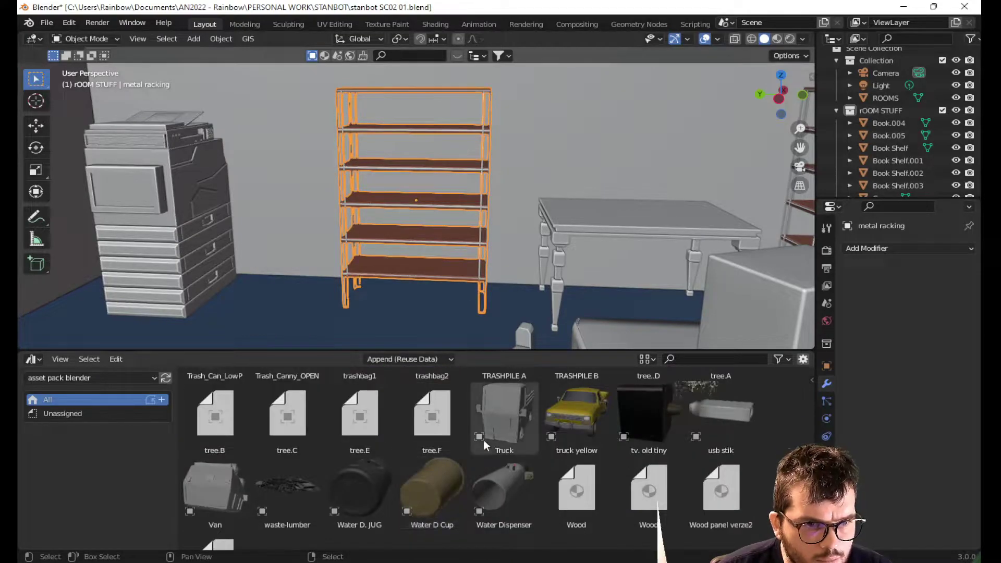
scroll(652, 427, down, 2)
scroll(766, 480, up, 8)
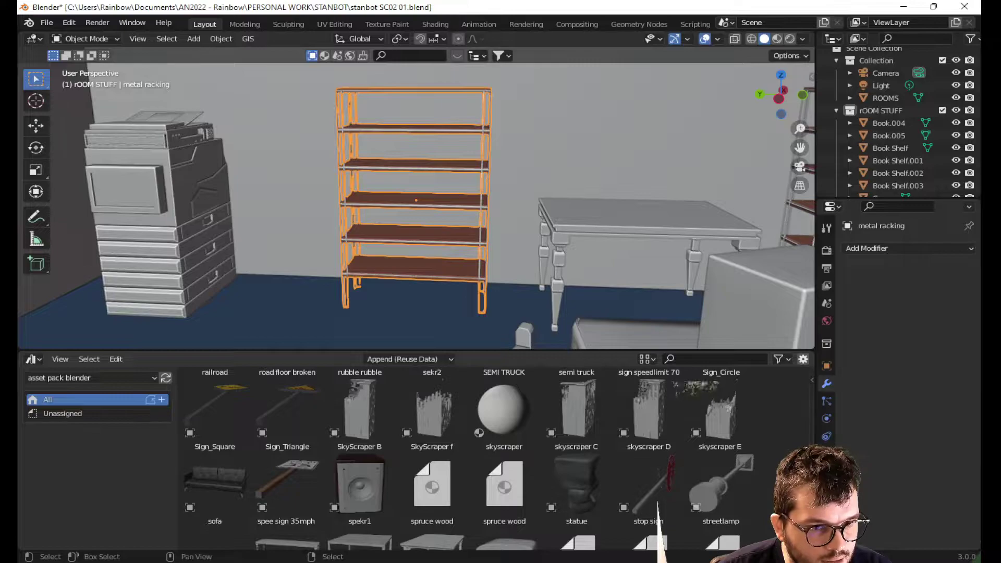
drag(812, 516, 819, 362)
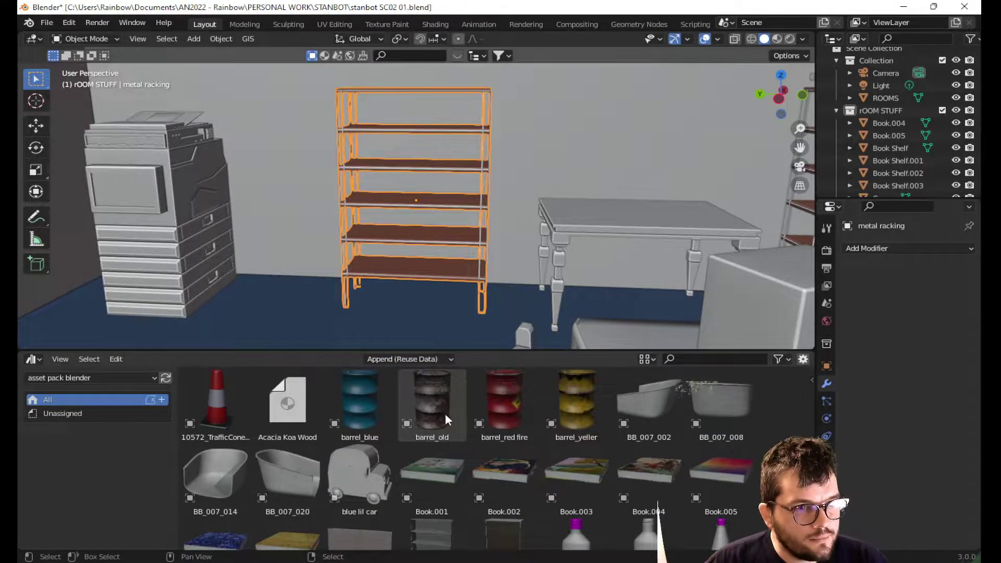
Step: Place Book.002 and Book.003 side by side on the rack shelf, rotating one 90° about Z
drag(523, 465, 380, 231)
drag(570, 476, 487, 238)
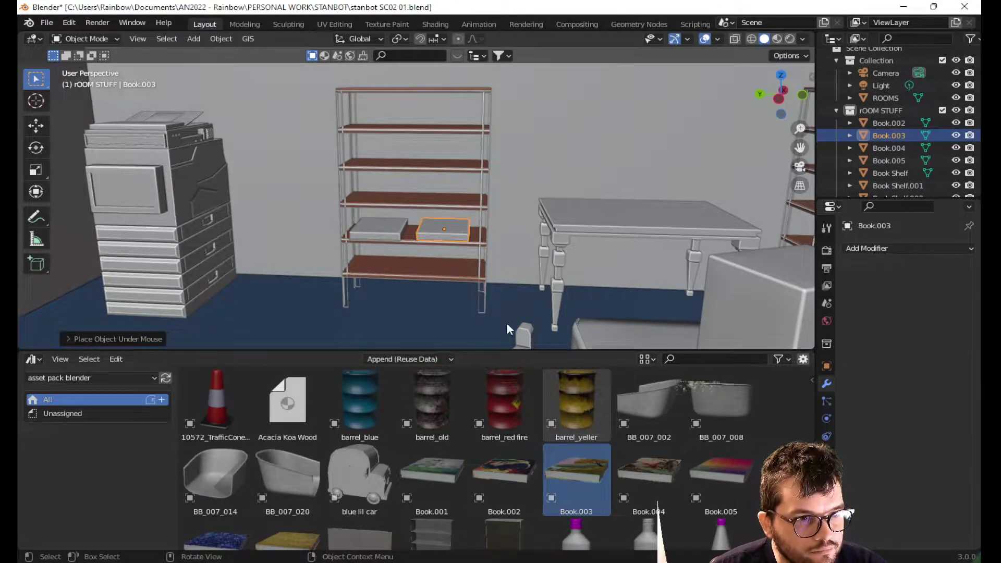
text(r)
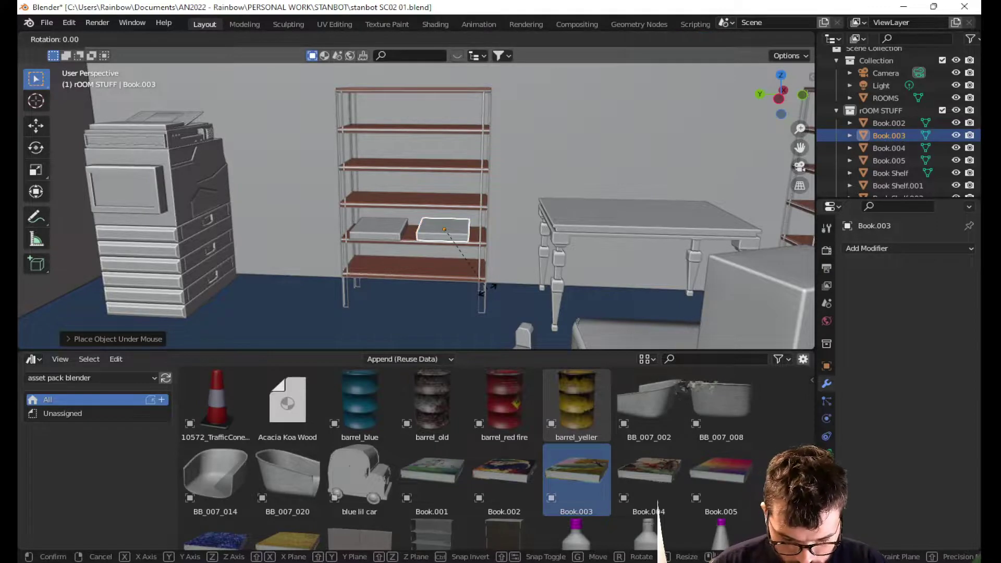
text(z90)
key(Return)
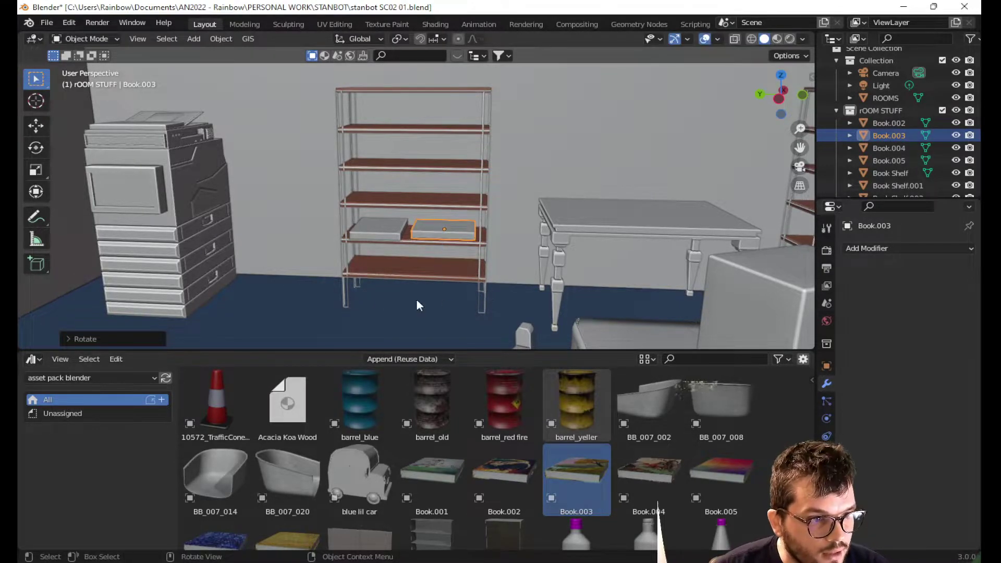
click(358, 319)
Step: Drop the bottle A1 open asset onto the shelf, then delete the misplaced bottle
scroll(699, 459, down, 2)
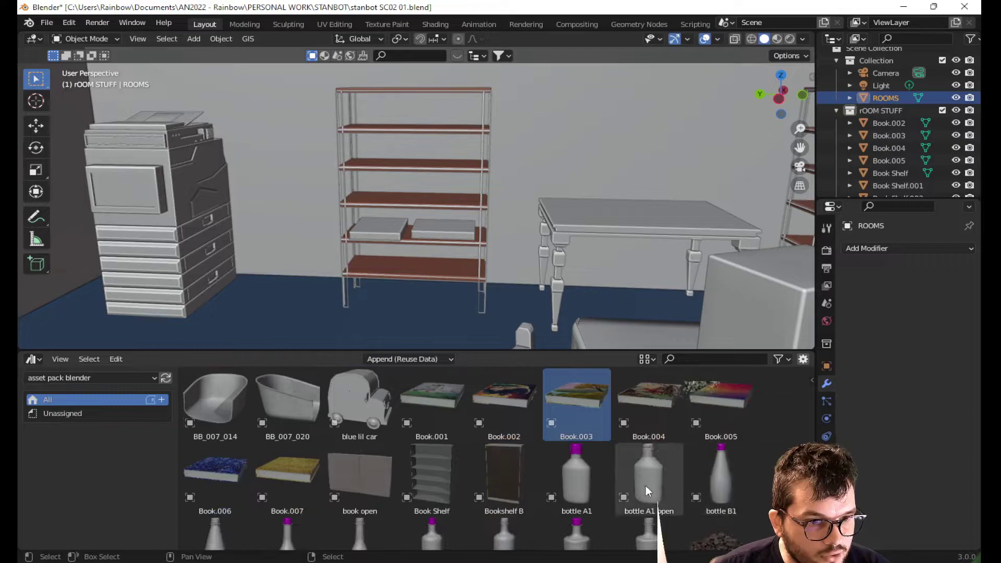
drag(647, 483, 383, 183)
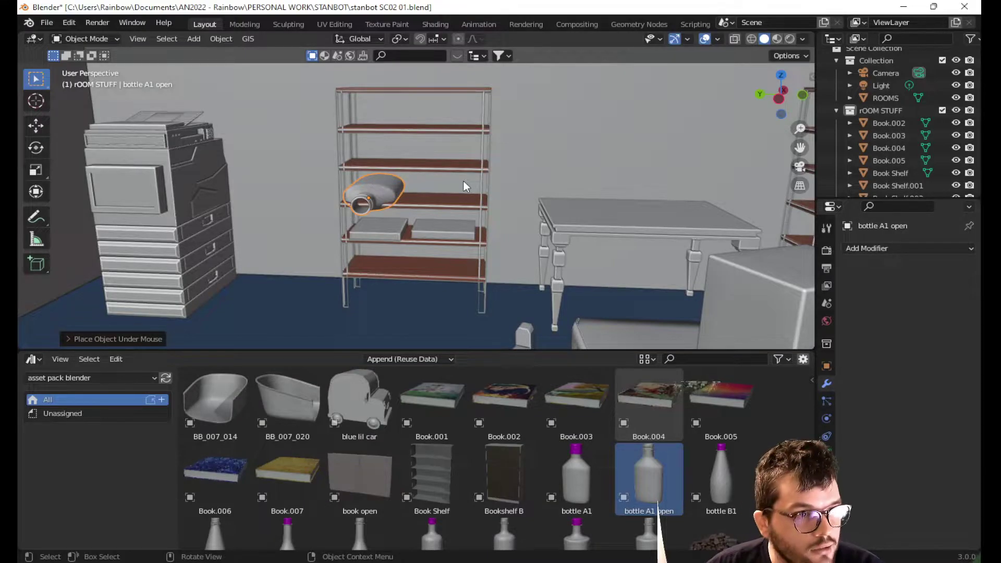
key(Delete)
Step: Browse the Asset Browser past bottle B1 and CAR pneu to find 'cup tiny'
click(729, 478)
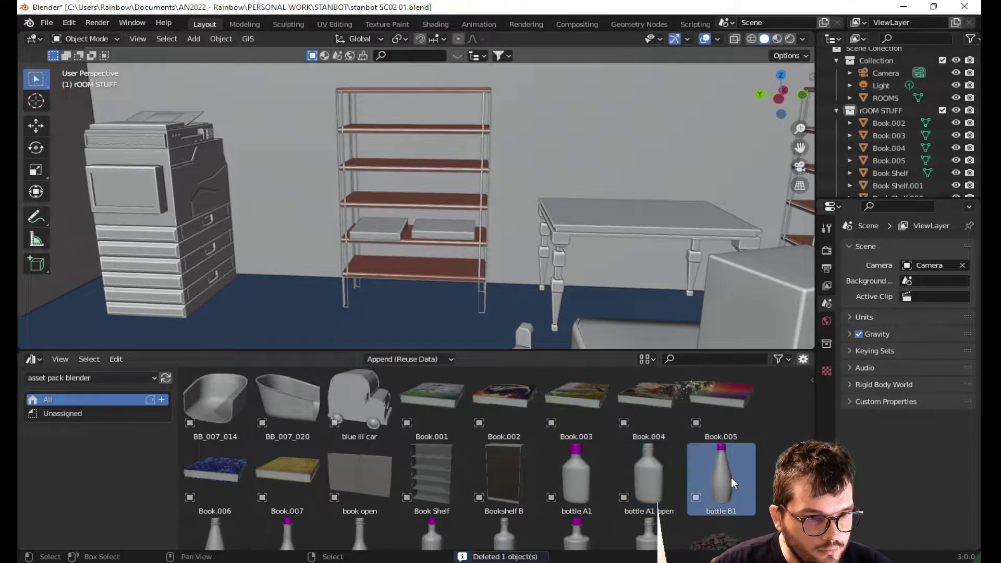
scroll(495, 477, down, 2)
scroll(469, 470, down, 2)
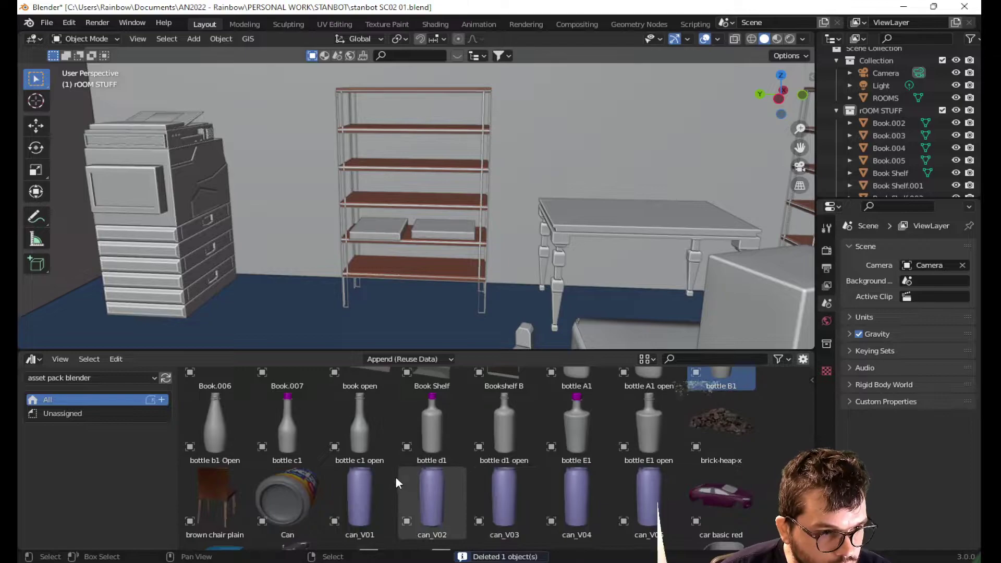
scroll(282, 493, down, 2)
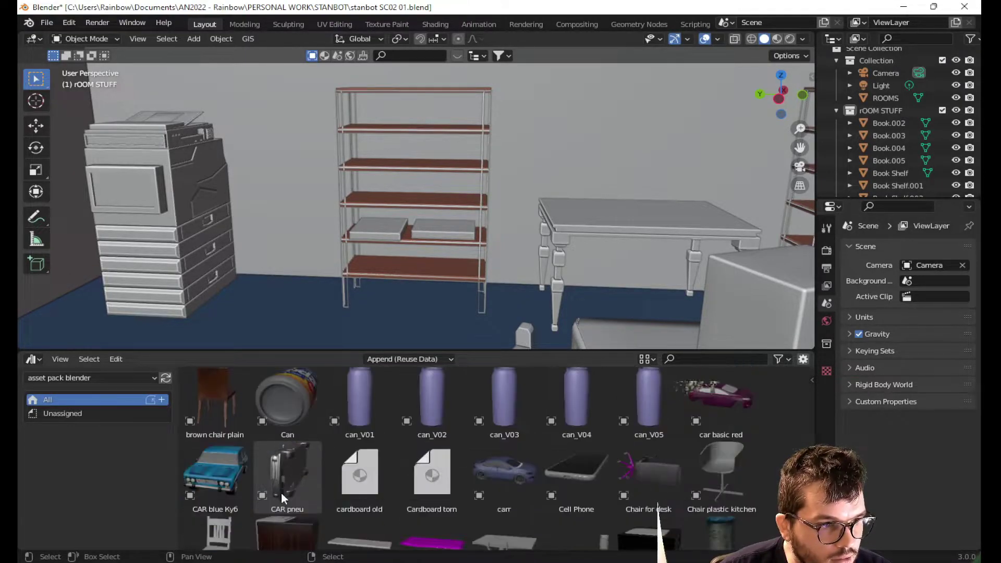
scroll(279, 490, up, 1)
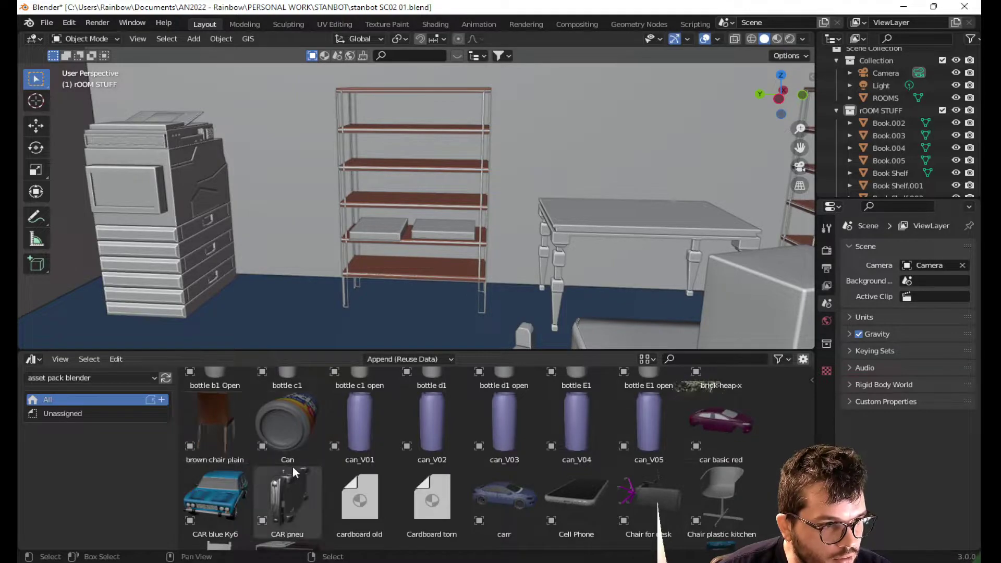
scroll(293, 468, down, 3)
click(283, 411)
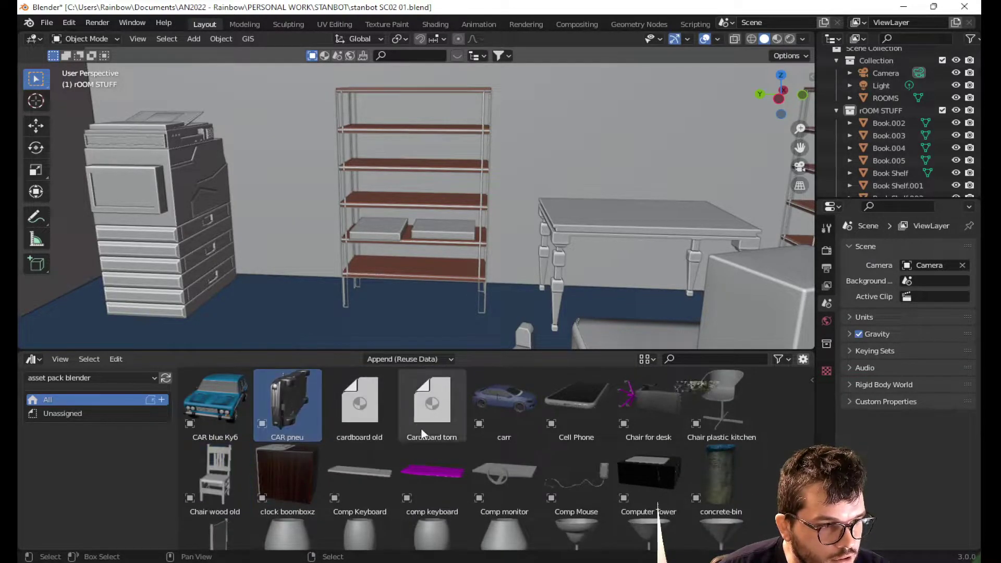
scroll(548, 426, down, 1)
scroll(549, 426, down, 6)
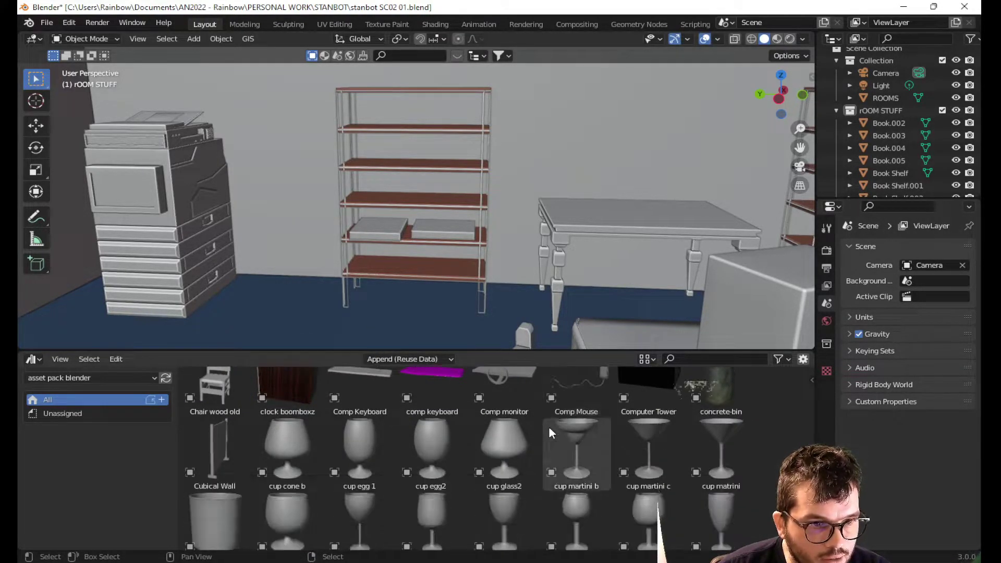
scroll(553, 451, down, 3)
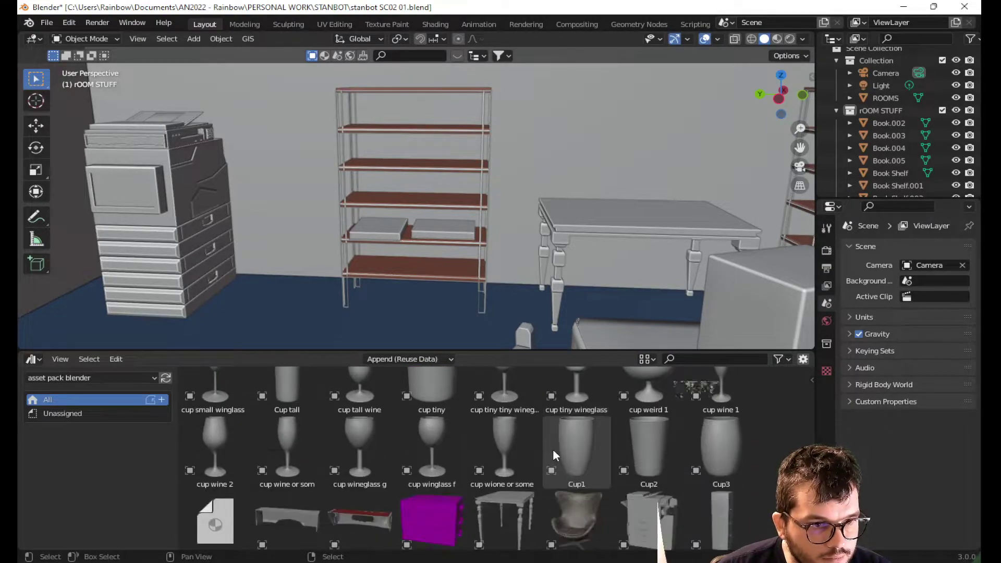
scroll(693, 453, up, 3)
scroll(688, 457, up, 2)
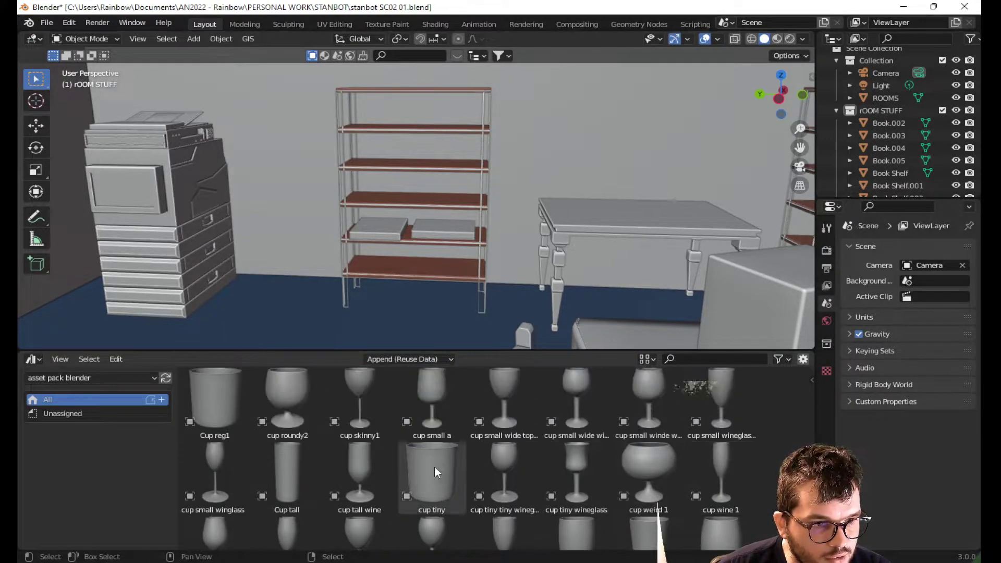
Step: Drag 'cup tiny' onto the middle shelf of the metal racking
drag(433, 470, 421, 199)
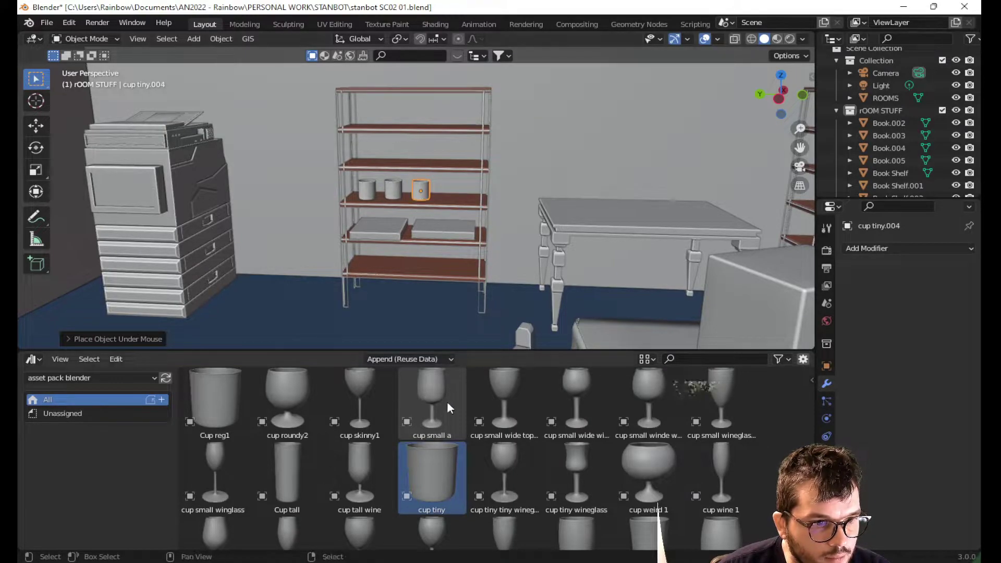
scroll(643, 468, down, 5)
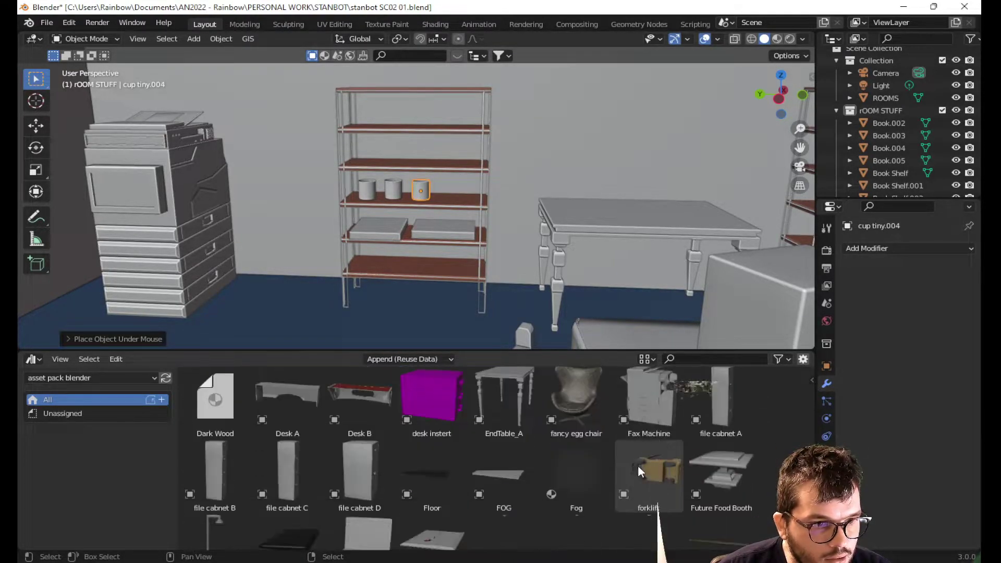
scroll(538, 485, down, 3)
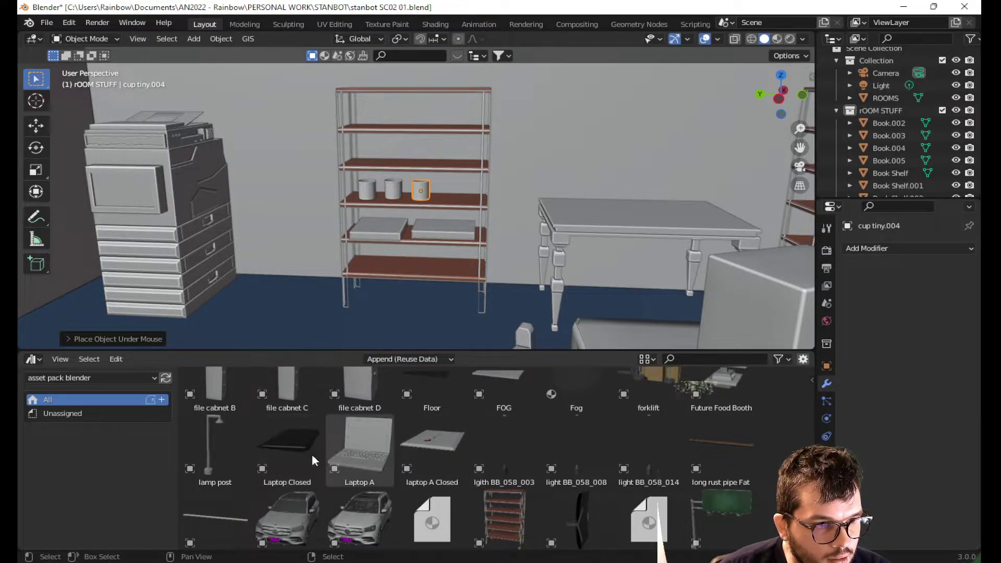
Step: Place 'laptop A Closed' on a rack shelf and slide it along the X axis
drag(446, 451, 403, 218)
drag(431, 163, 385, 161)
middle_drag(472, 160, 475, 187)
key(g)
key(x)
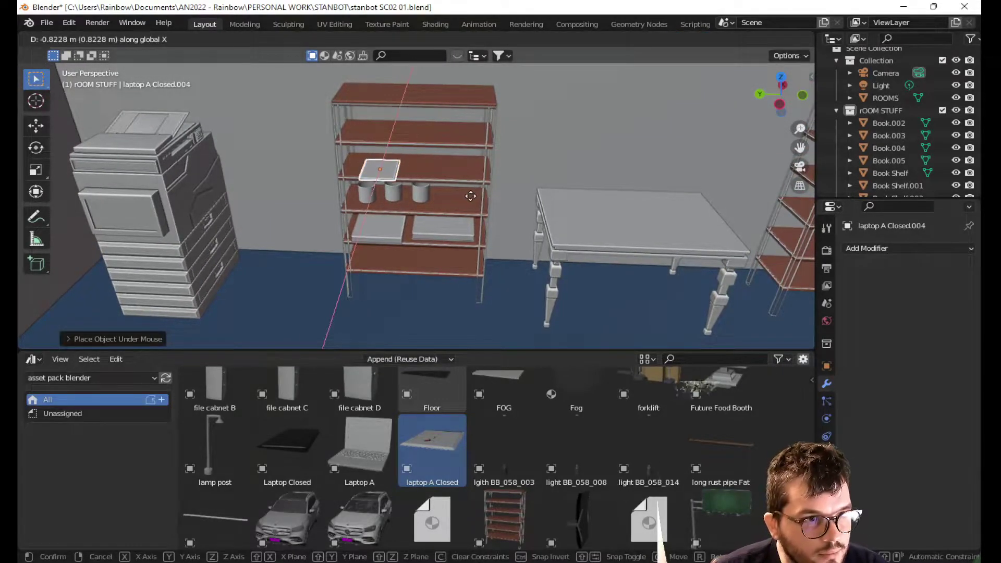
click(471, 191)
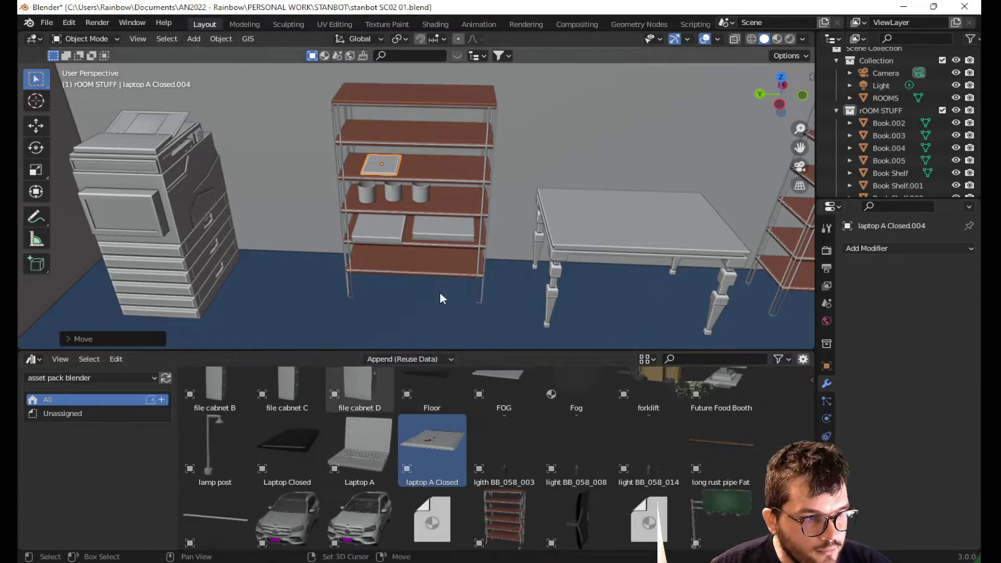
Step: Put 'Laptop Closed' on top of the shelving unit, rotated 90 degrees
drag(284, 452, 462, 100)
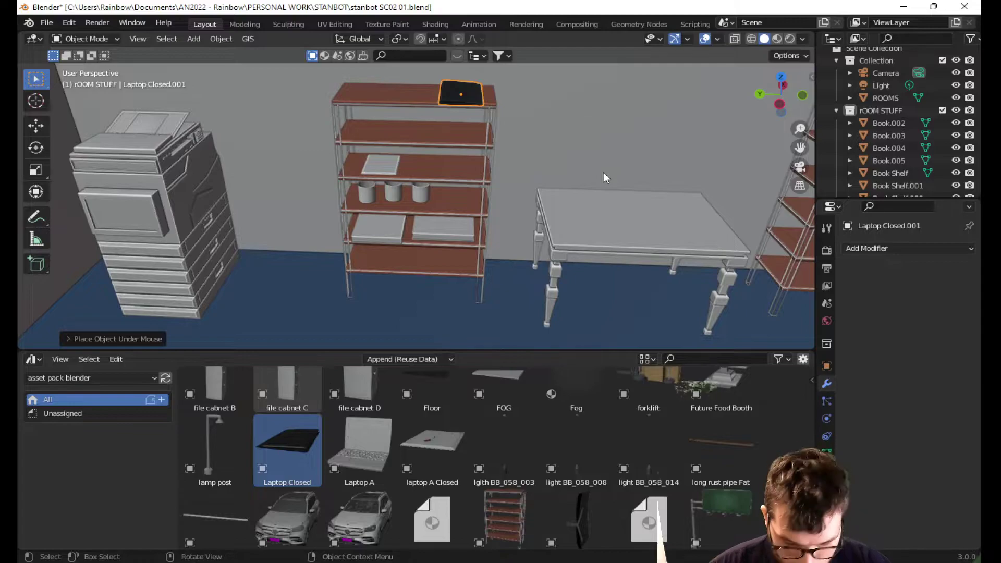
text(r90)
key(Return)
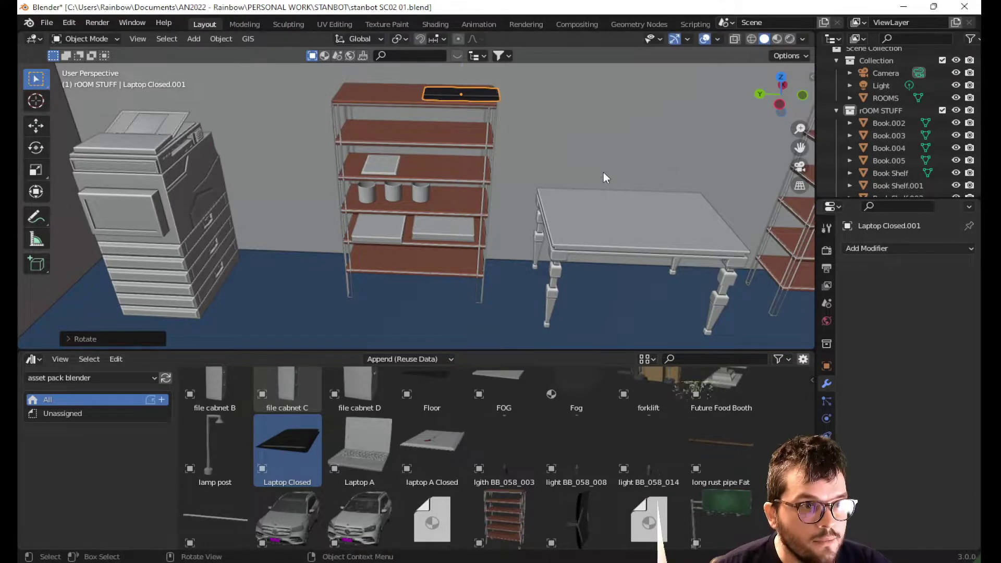
shift+middle_drag(617, 230, 219, 273)
Step: Drag the Computer Tower asset into the scene near the second shelving unit
scroll(392, 466, up, 4)
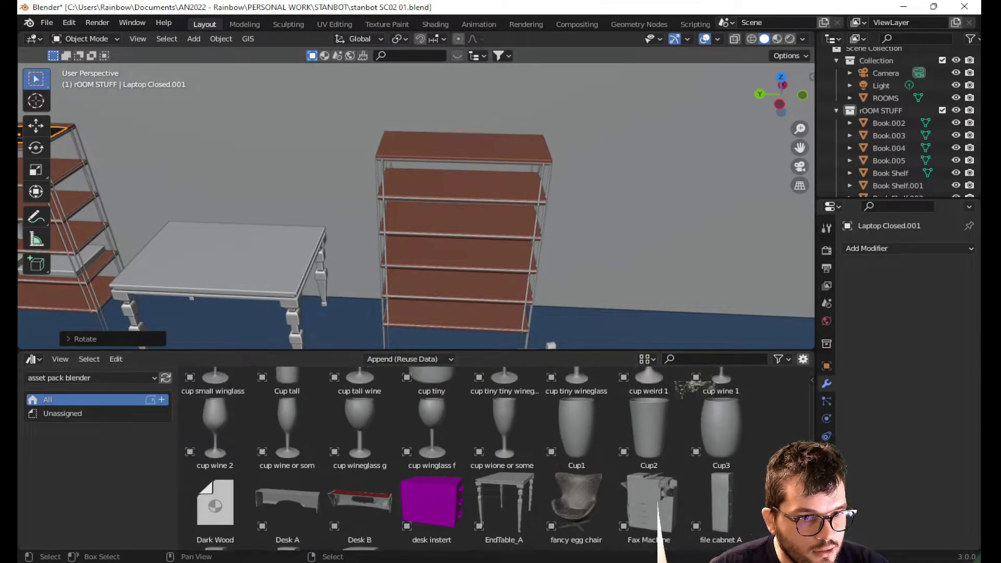
scroll(809, 418, up, 6)
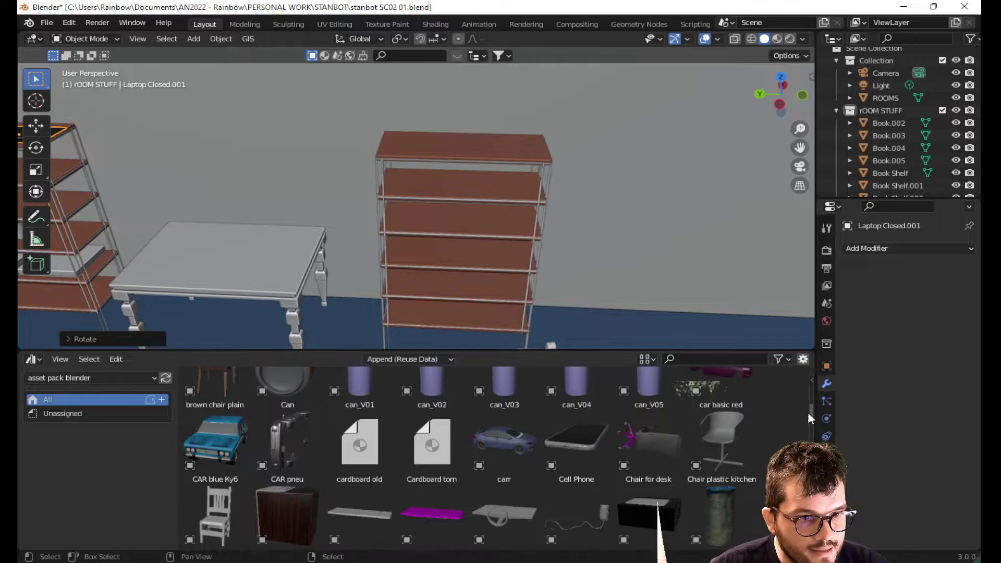
click(653, 517)
scroll(653, 516, down, 1)
drag(668, 511, 452, 146)
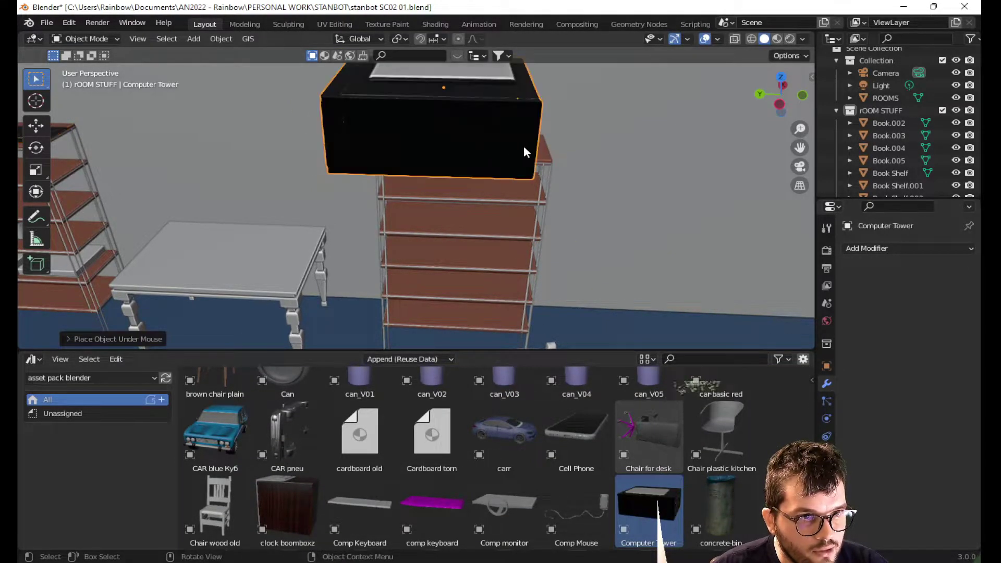
middle_drag(525, 146, 576, 183)
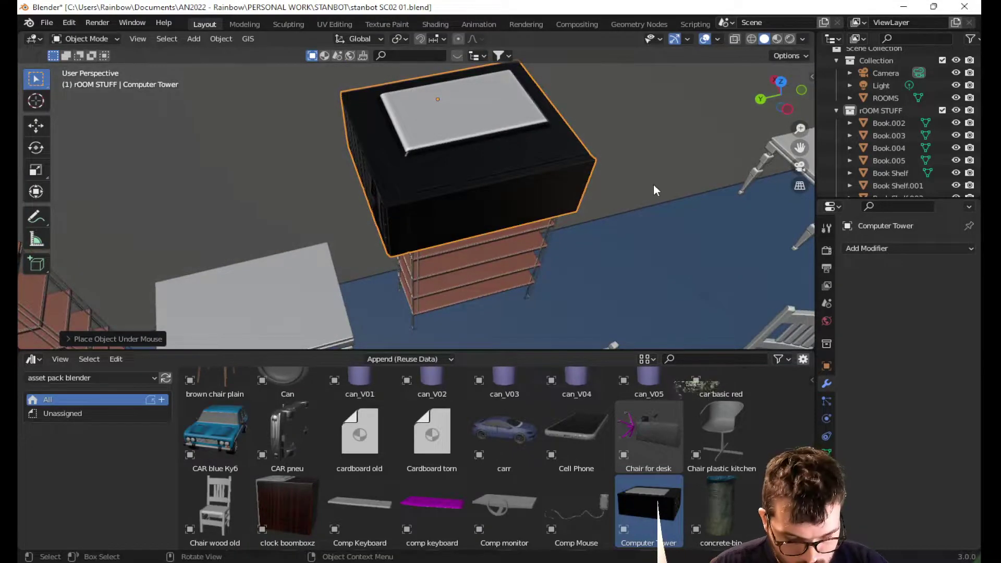
middle_drag(655, 190, 359, 130)
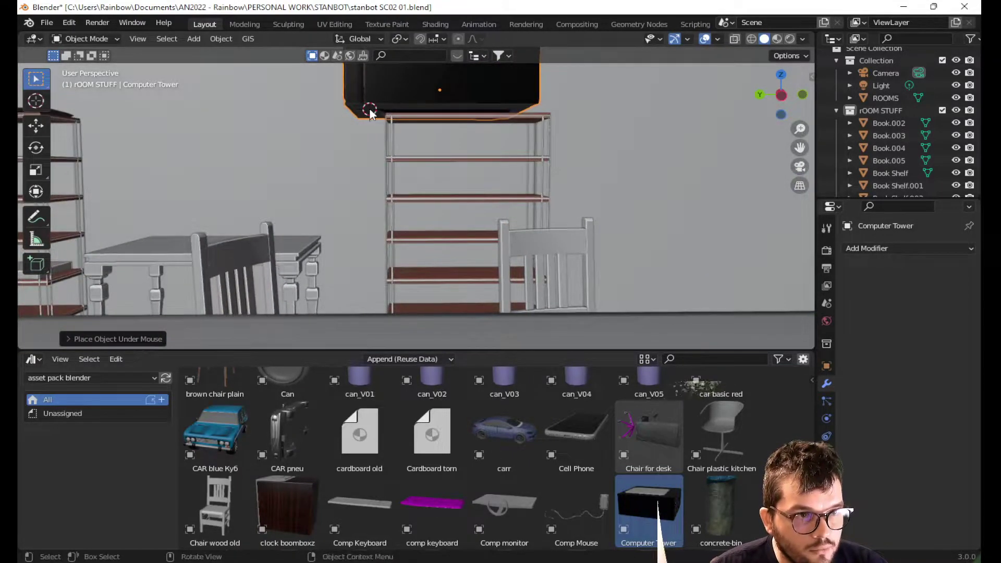
Step: Set the tower's origin to the 3D cursor and scale it down
right_click(378, 83)
mouse_move(377, 83)
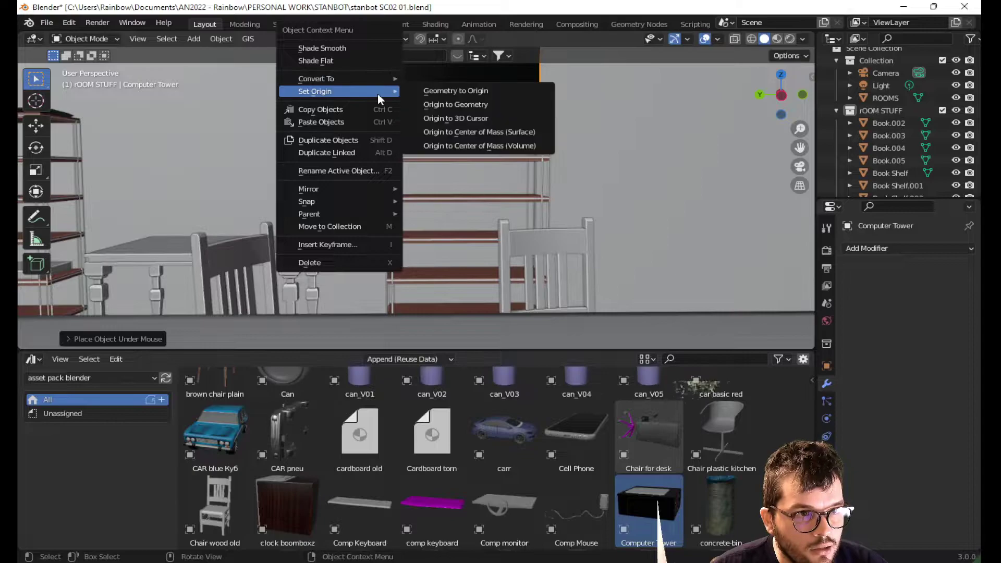
click(462, 116)
middle_drag(485, 121, 502, 146)
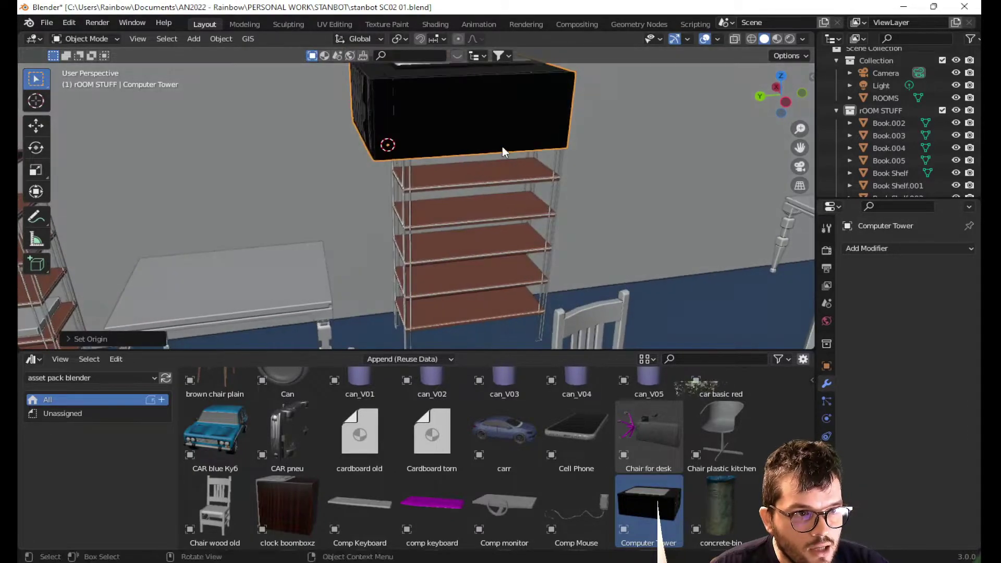
key(s)
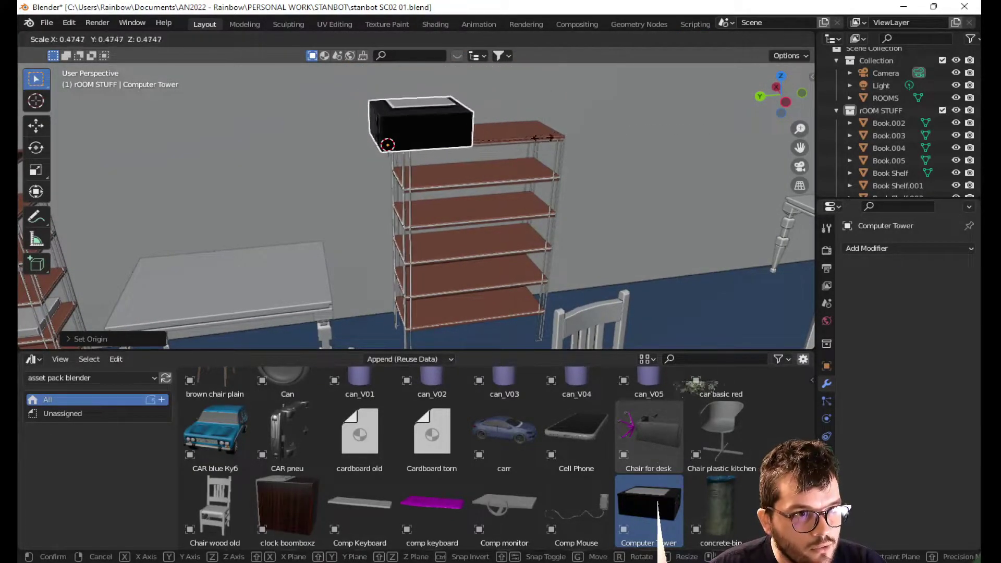
click(531, 139)
Step: Move the computer tower along Y, X, then Y to rest on the shelf top
key(g)
key(y)
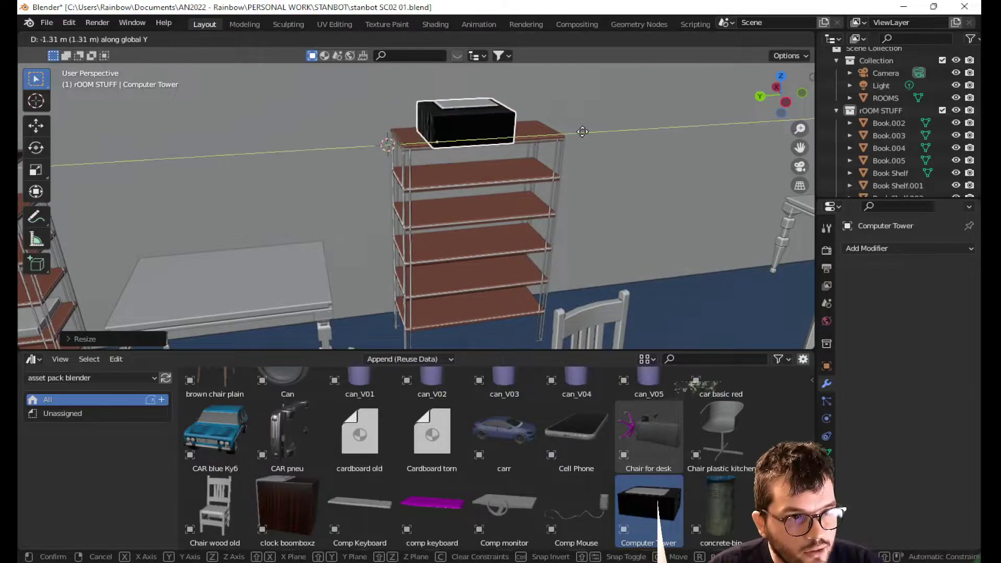
click(583, 132)
middle_drag(584, 131, 447, 164)
key(g)
key(x)
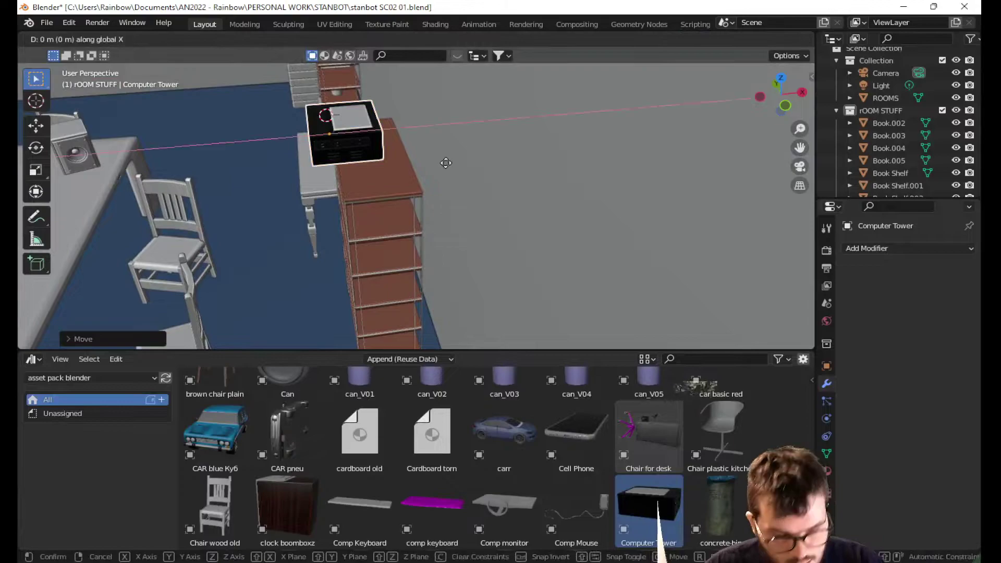
click(468, 163)
middle_drag(469, 164, 587, 163)
key(g)
key(y)
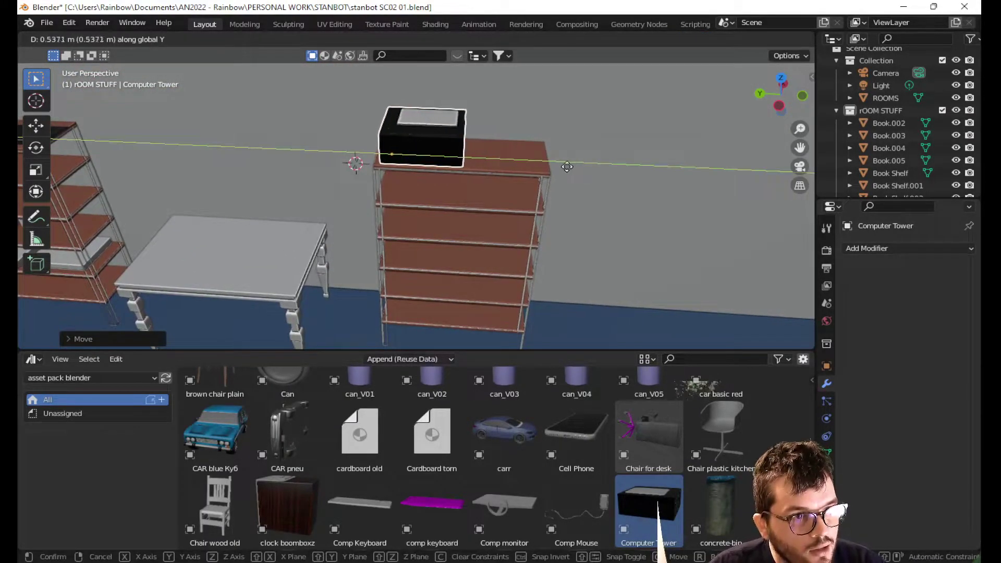
click(567, 166)
Step: Adjust the computer tower's height with a Z-constrained move
middle_drag(508, 240, 497, 203)
click(589, 222)
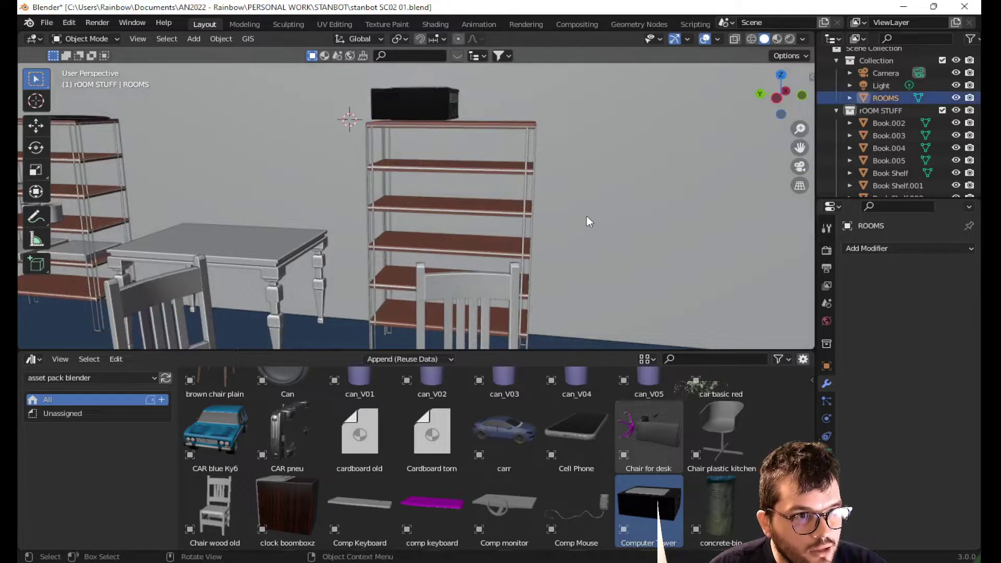
middle_drag(588, 221, 495, 151)
click(464, 112)
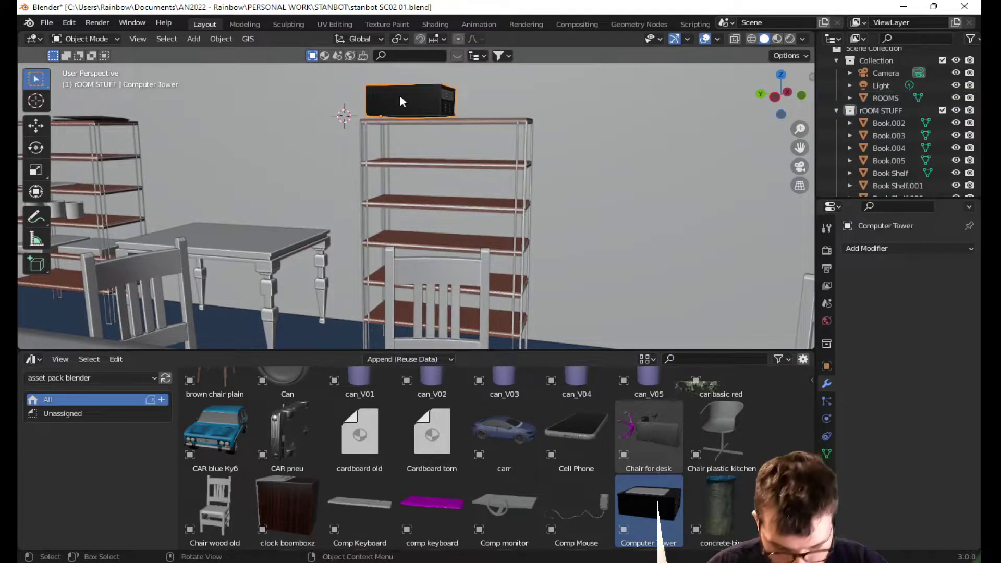
key(g)
key(z)
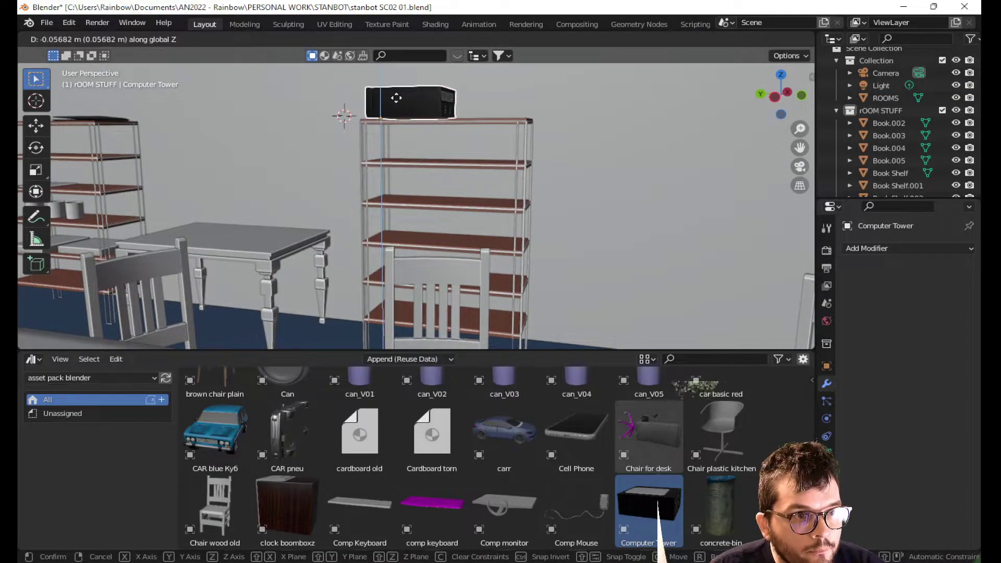
click(396, 98)
Step: Nudge the tower into its final position on the racking and clear the selection
middle_drag(396, 99, 418, 127)
click(570, 105)
scroll(545, 117, up, 3)
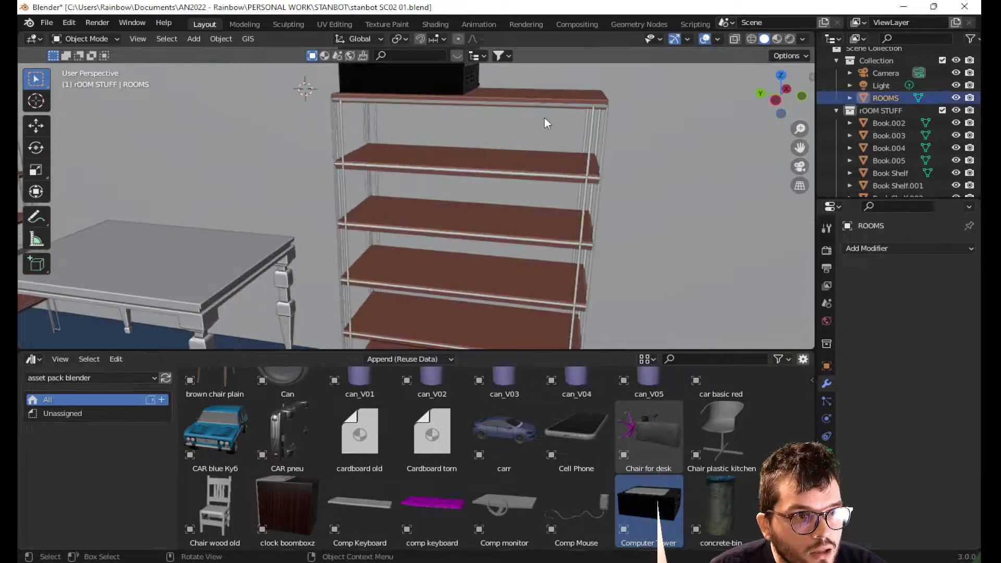
middle_drag(527, 127, 537, 177)
click(433, 118)
key(g)
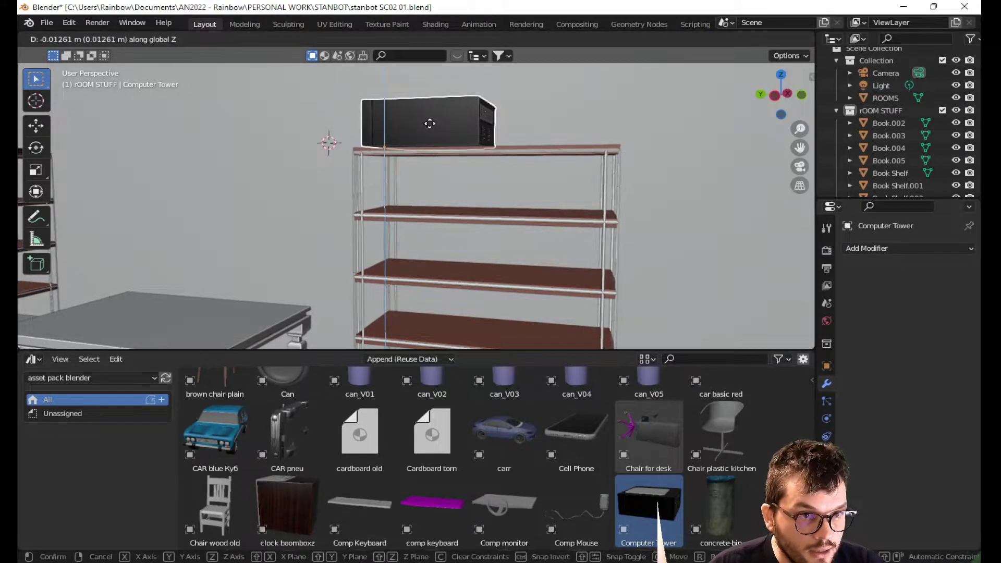
click(430, 124)
middle_drag(433, 124, 462, 146)
click(503, 209)
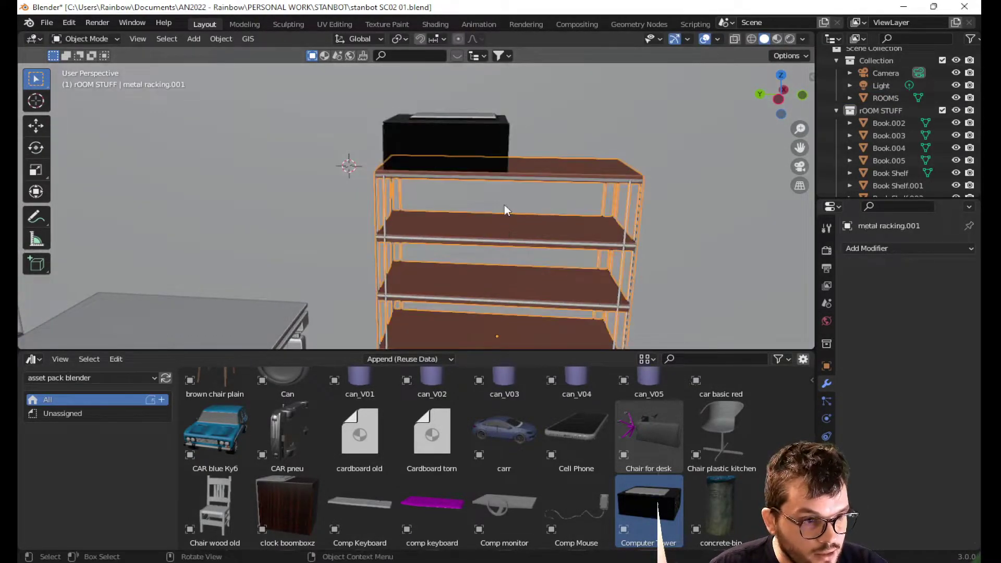
click(252, 284)
Step: Place a Comp Keyboard on the second rack's shelf, shrink it, and frame it
scroll(269, 274, down, 4)
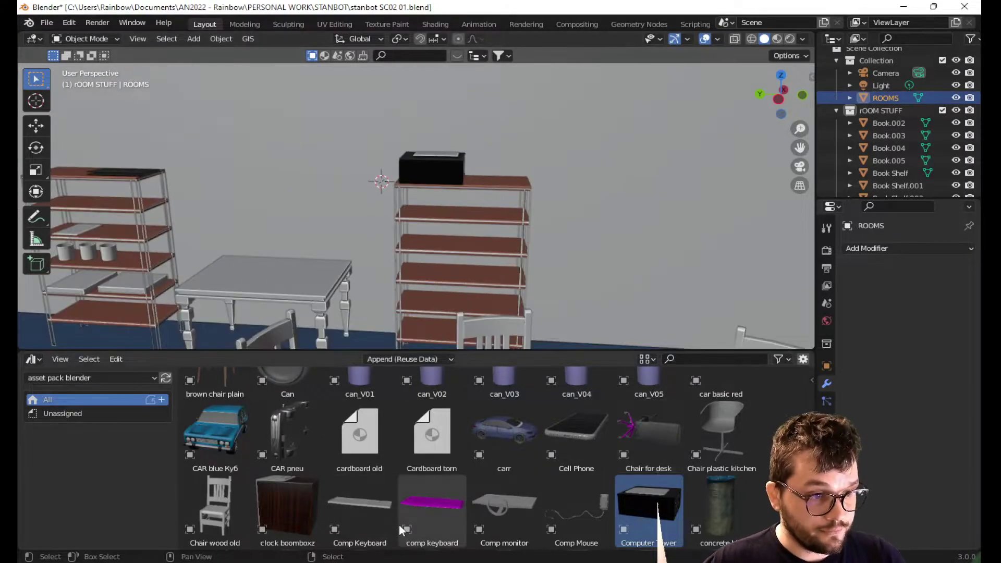
drag(377, 511, 461, 248)
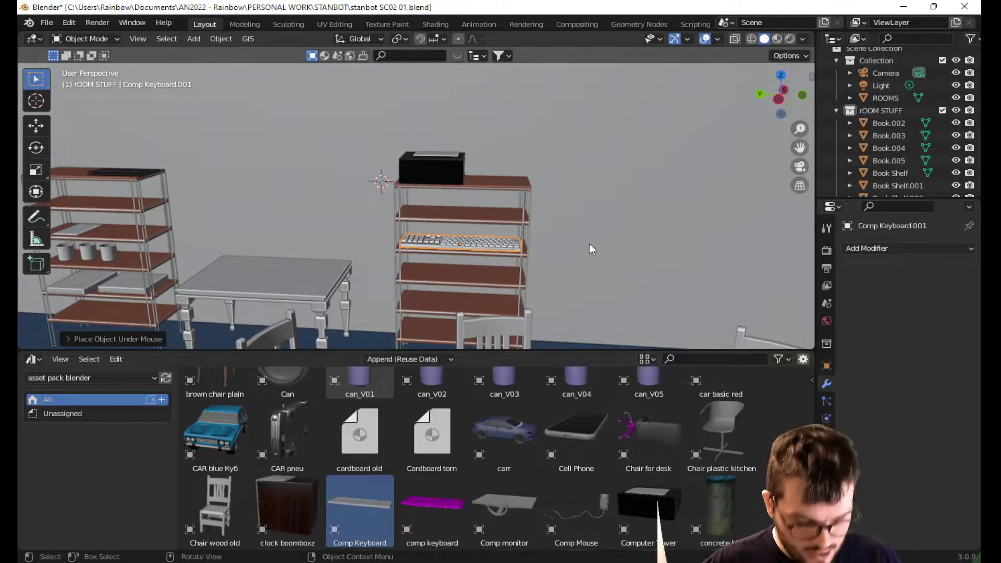
key(s)
click(541, 253)
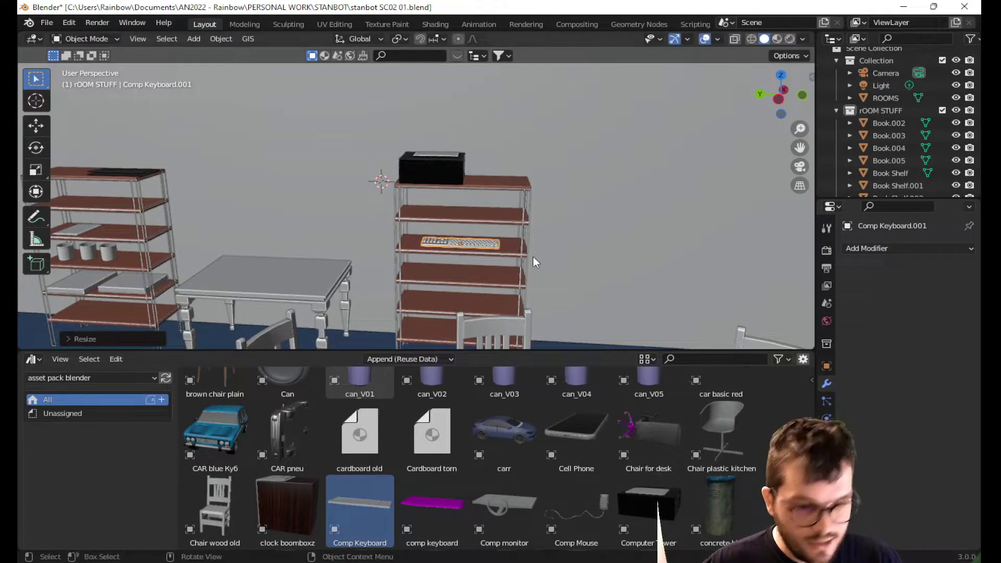
key(KP_Decimal)
middle_drag(505, 243, 461, 225)
Step: Preview Material shading, then switch back to Solid shading and zoom out
click(777, 39)
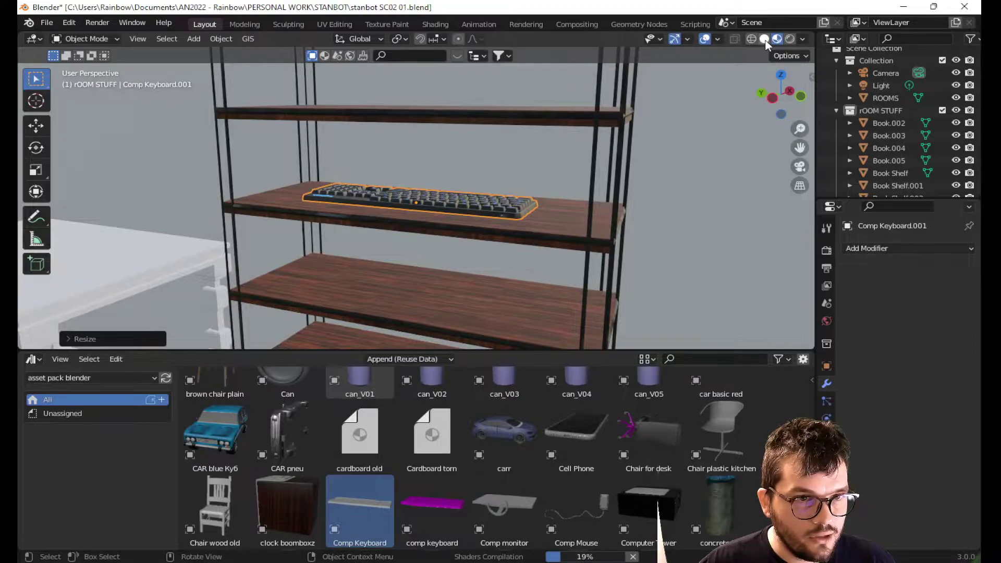
click(765, 39)
middle_drag(439, 306, 474, 302)
scroll(469, 300, down, 4)
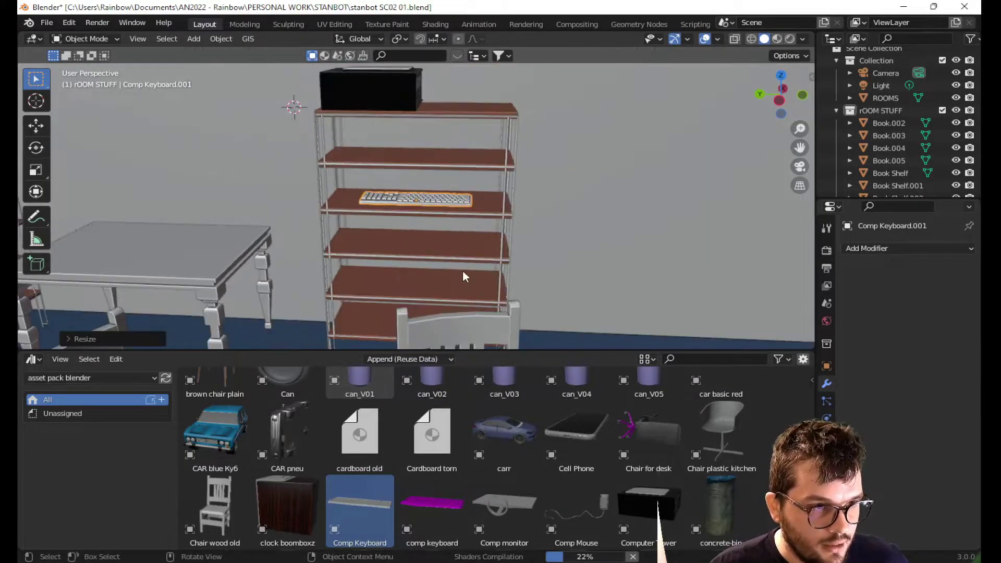
Step: Shrink the keyboard slightly, slide it along Y, and save stanbot SC02 01.blend
key(s)
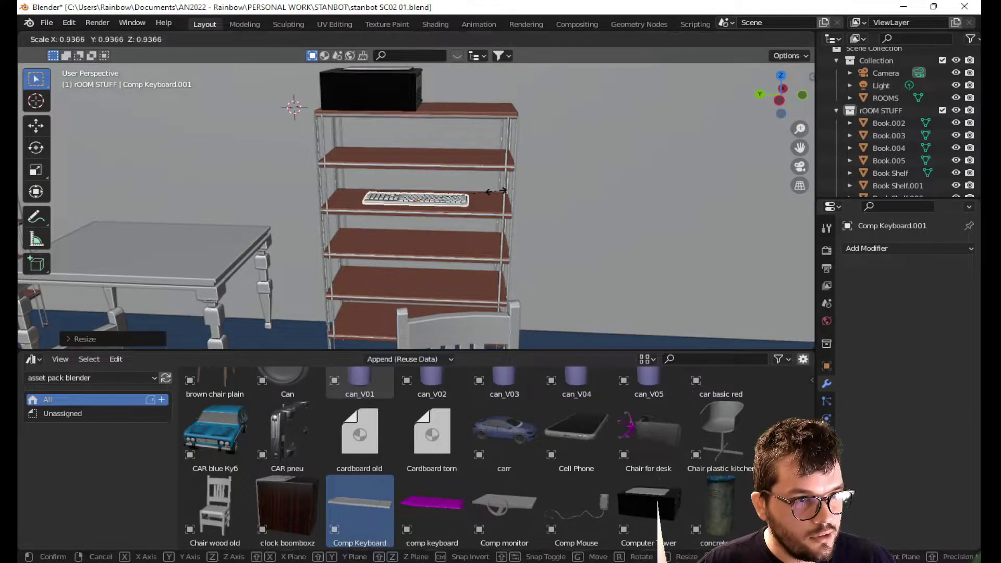
click(476, 201)
key(g)
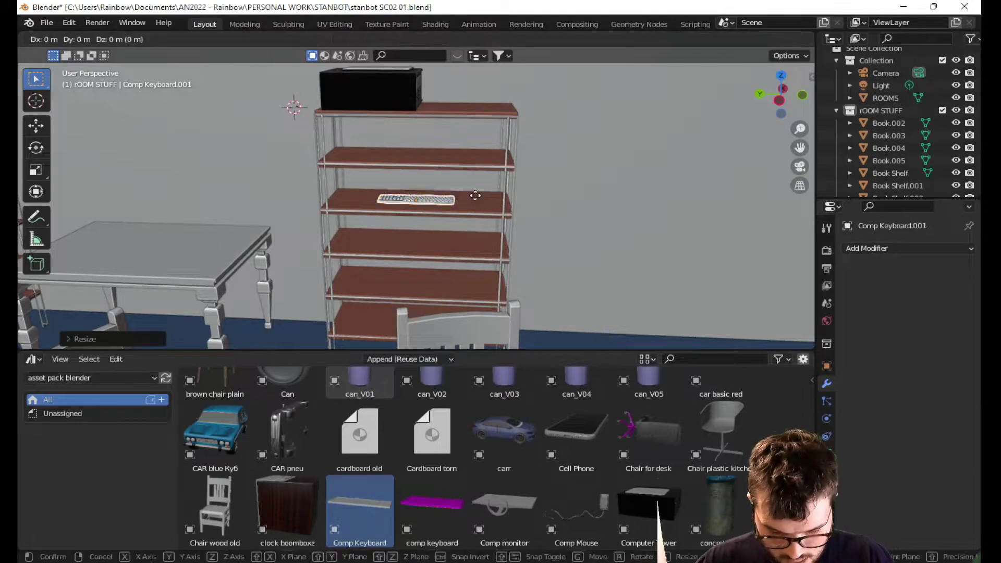
key(y)
click(514, 195)
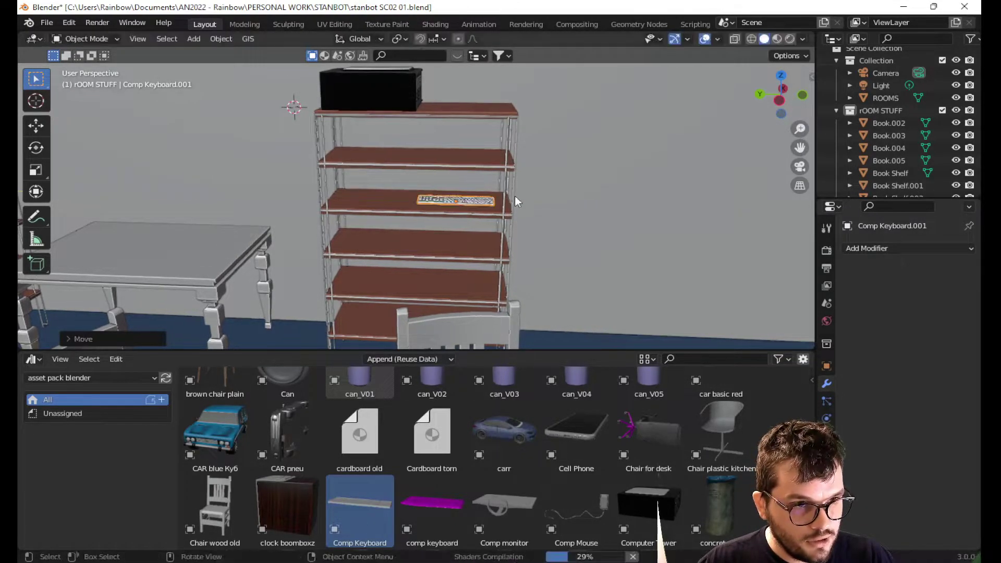
key(ctrl+s)
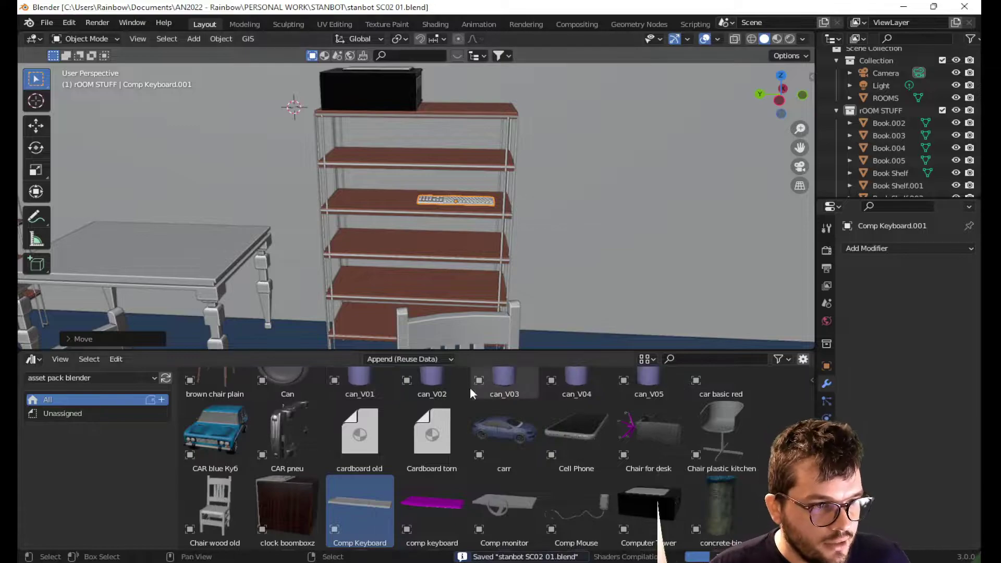
scroll(497, 471, down, 3)
scroll(584, 462, down, 8)
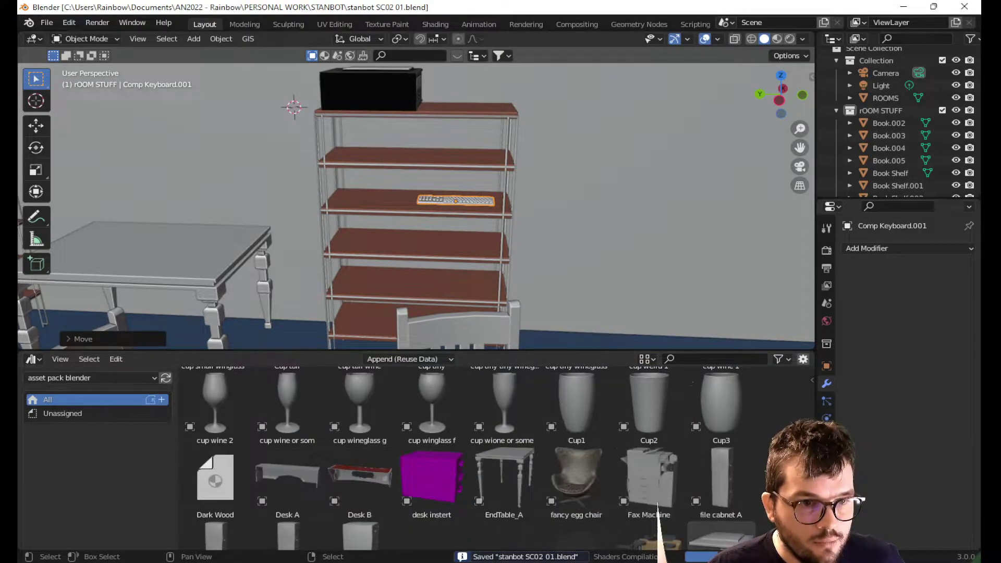
scroll(566, 503, down, 1)
scroll(565, 502, down, 8)
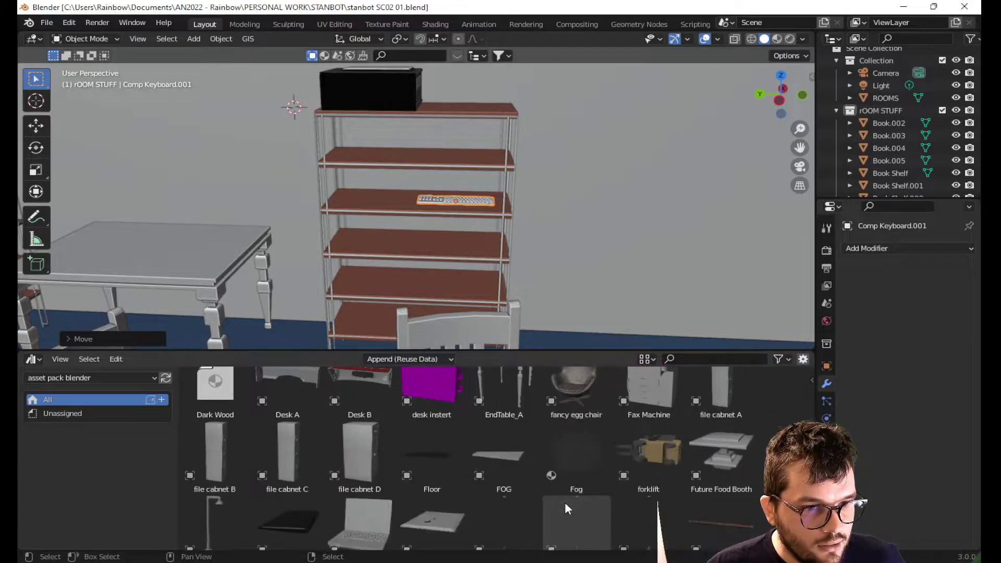
scroll(512, 439, down, 12)
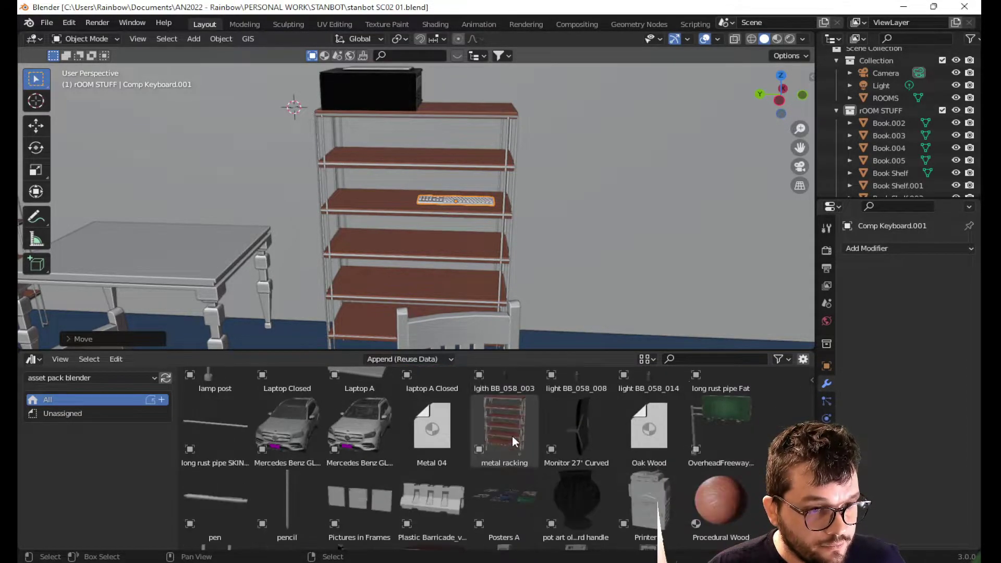
scroll(512, 437, down, 6)
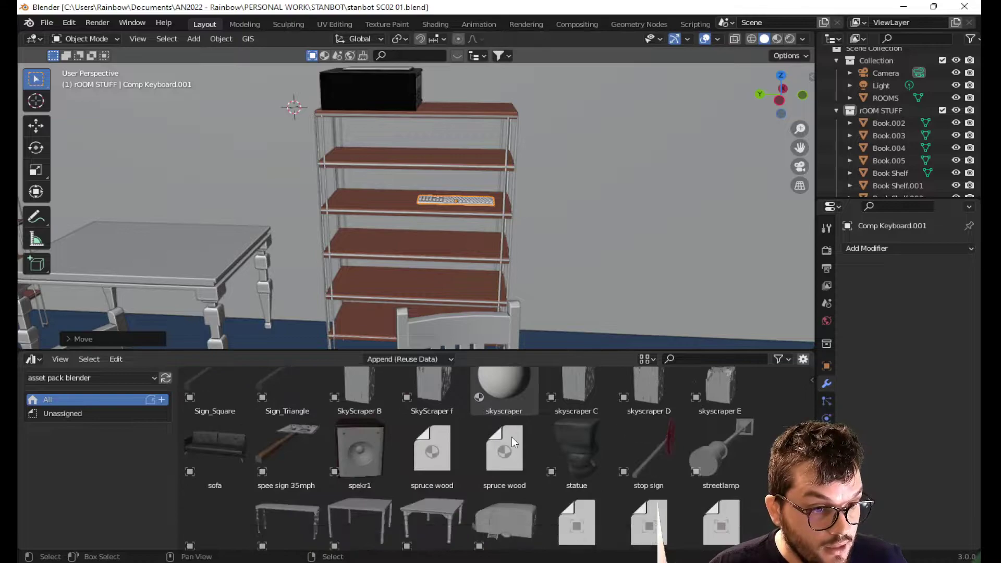
scroll(506, 423, down, 5)
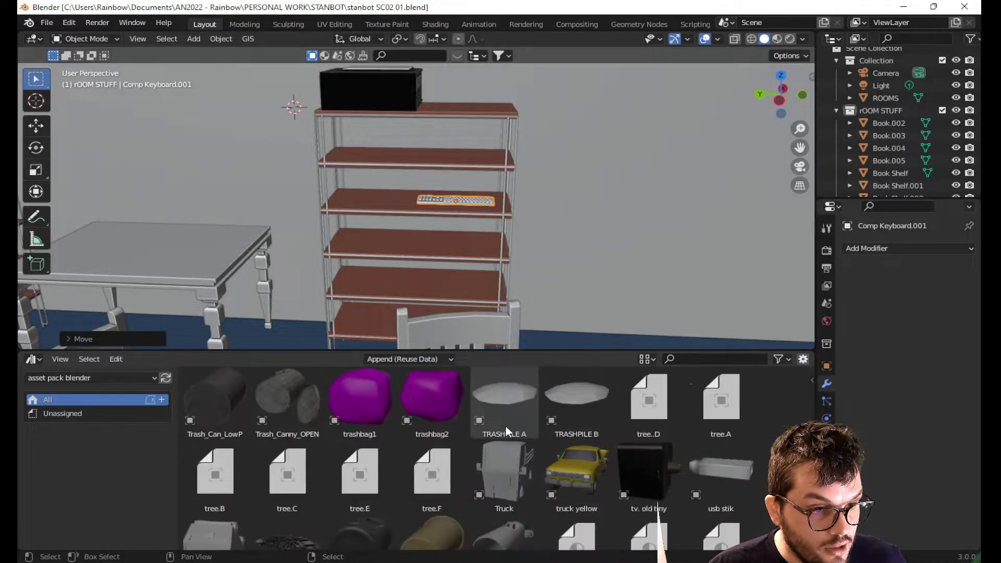
scroll(518, 458, up, 20)
scroll(800, 396, up, 15)
scroll(803, 396, down, 15)
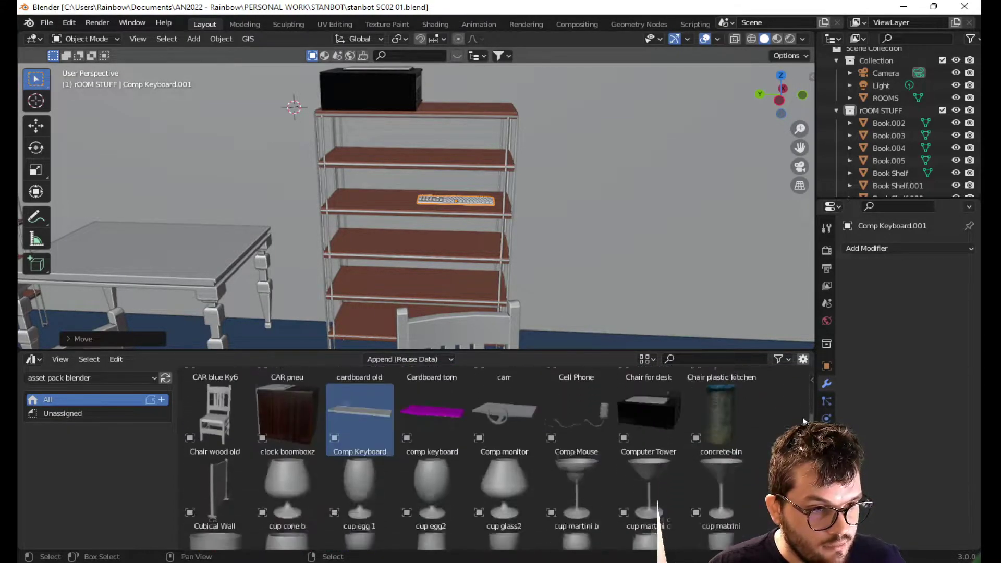
scroll(522, 458, down, 5)
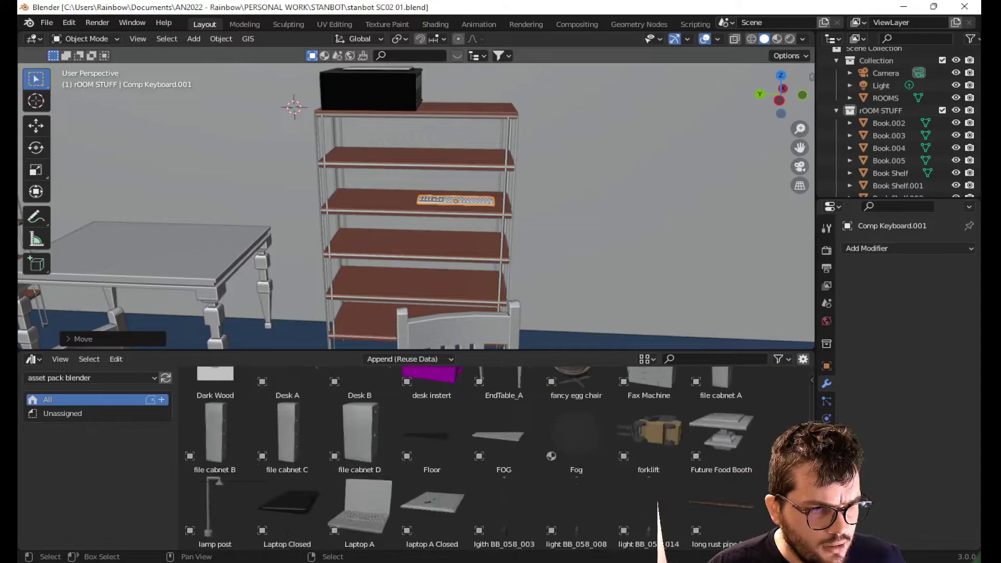
Step: Filter assets by 'car', place blue lil car, shrink its mesh in Edit Mode, then delete it
click(720, 360)
text(car)
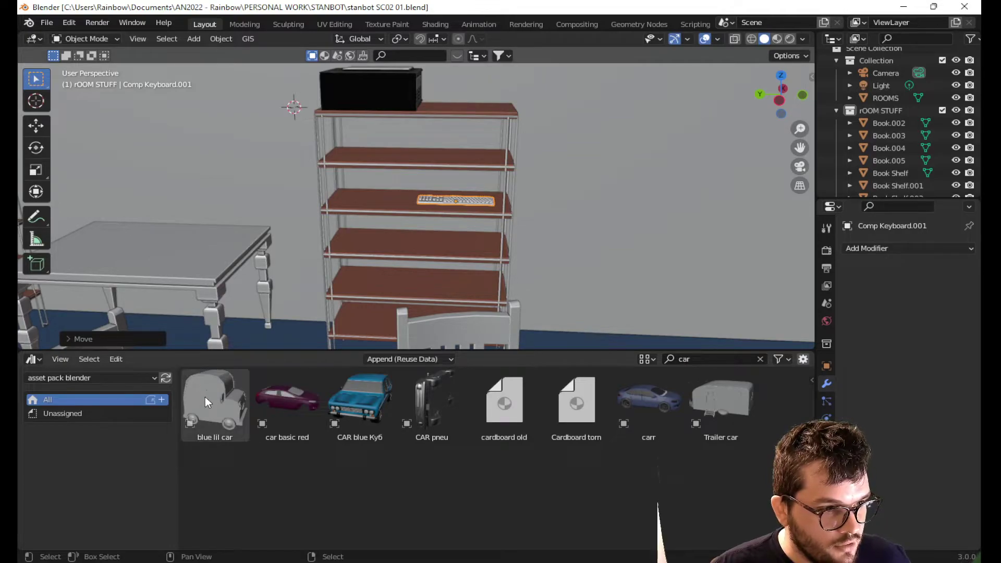
drag(208, 403, 139, 246)
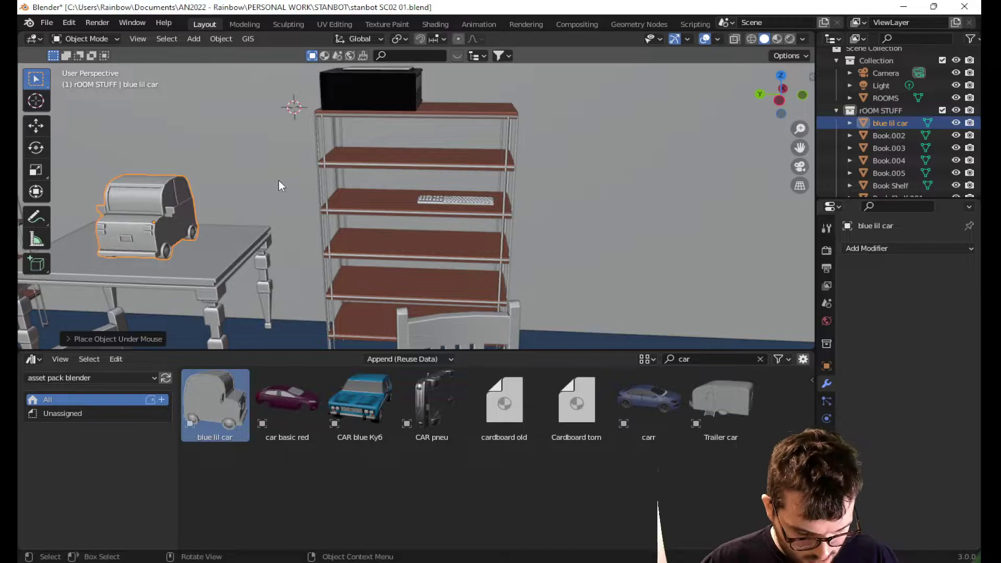
key(Tab)
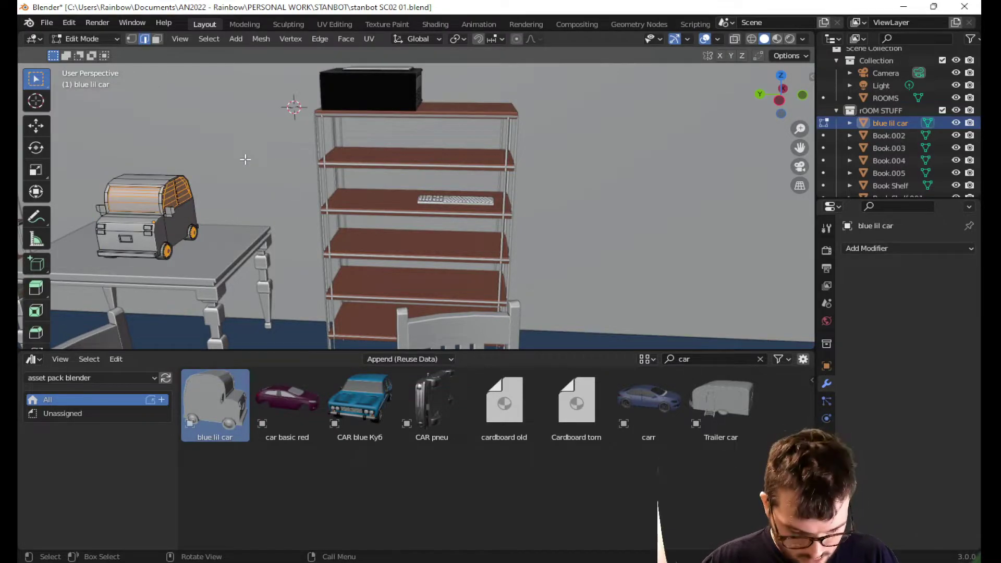
key(s)
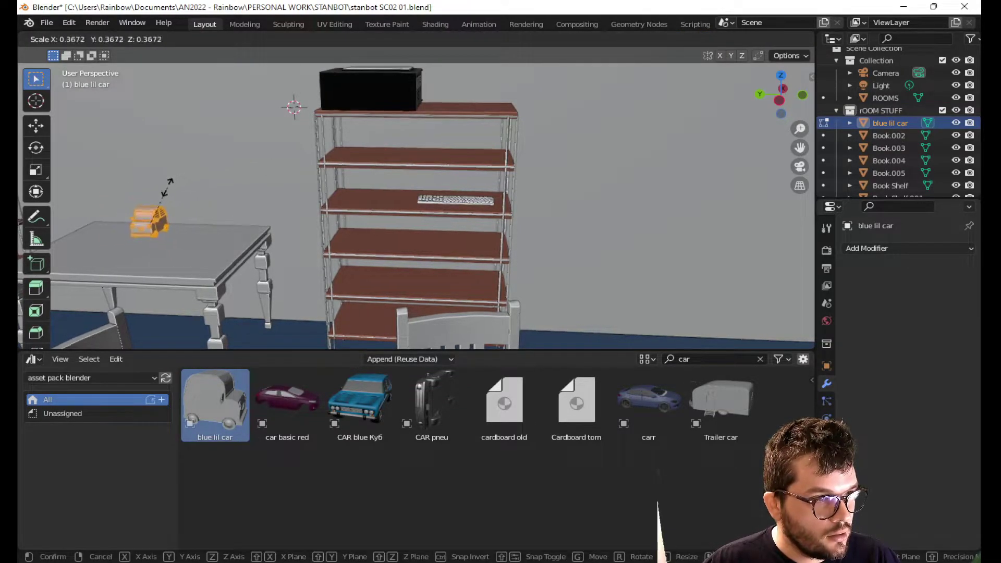
click(166, 188)
key(Tab)
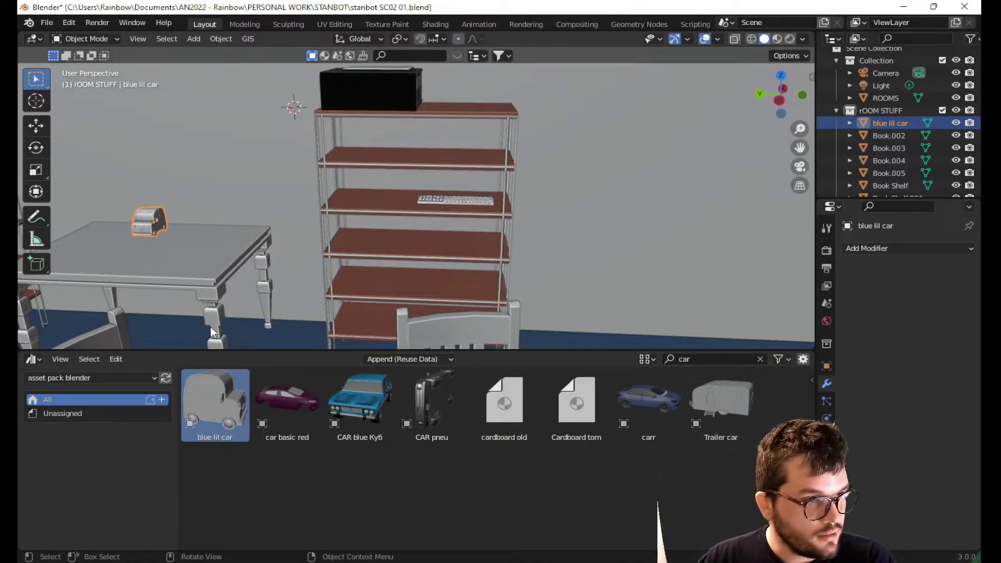
key(Delete)
Step: Place the small blue lil car on the shelf beside the keyboard and clear the filter
drag(228, 403, 370, 197)
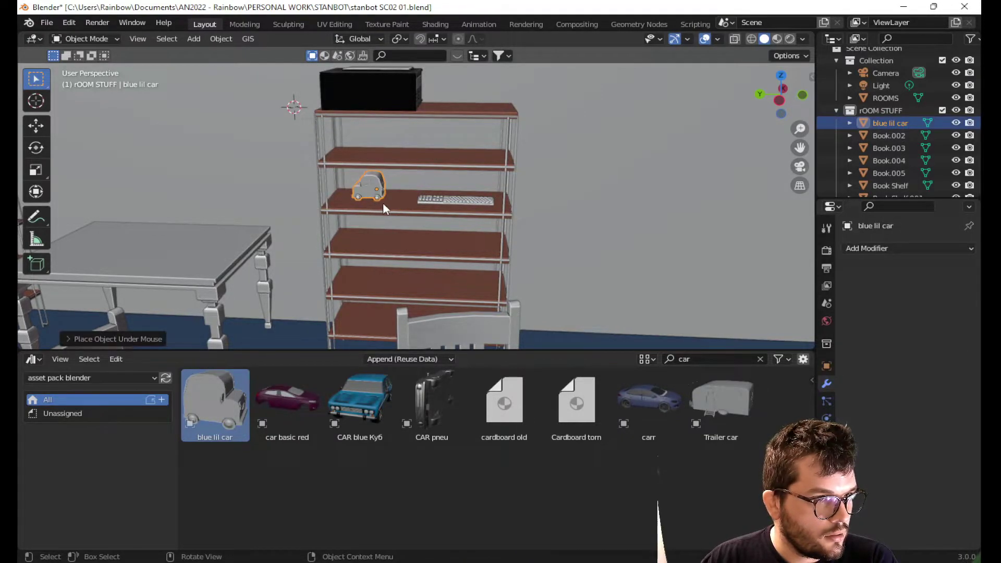
click(386, 204)
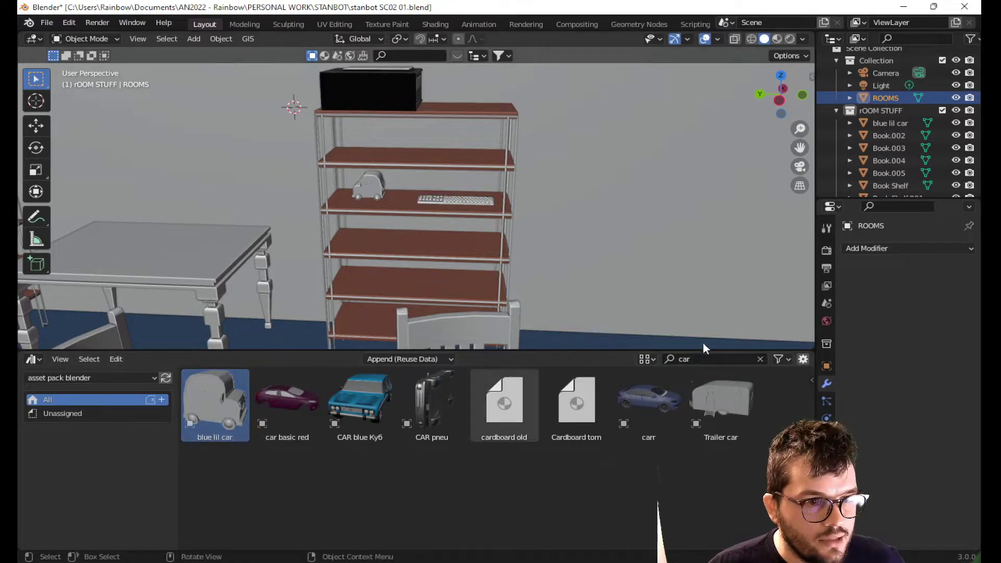
key(BackSpace)
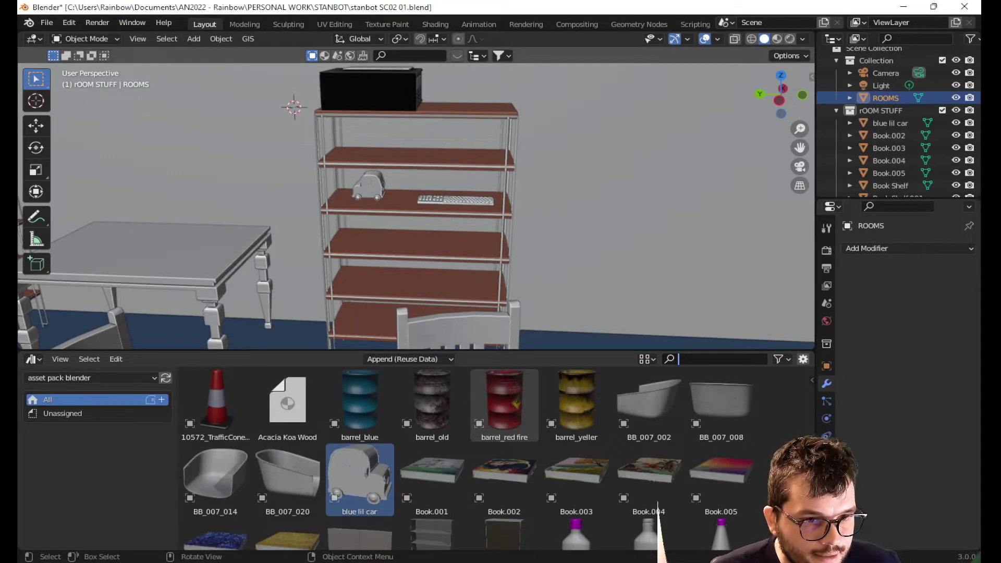
Step: Drag a bottle A1 asset into the scene, shrink it, then delete the floating bottle
scroll(732, 475, down, 2)
click(595, 482)
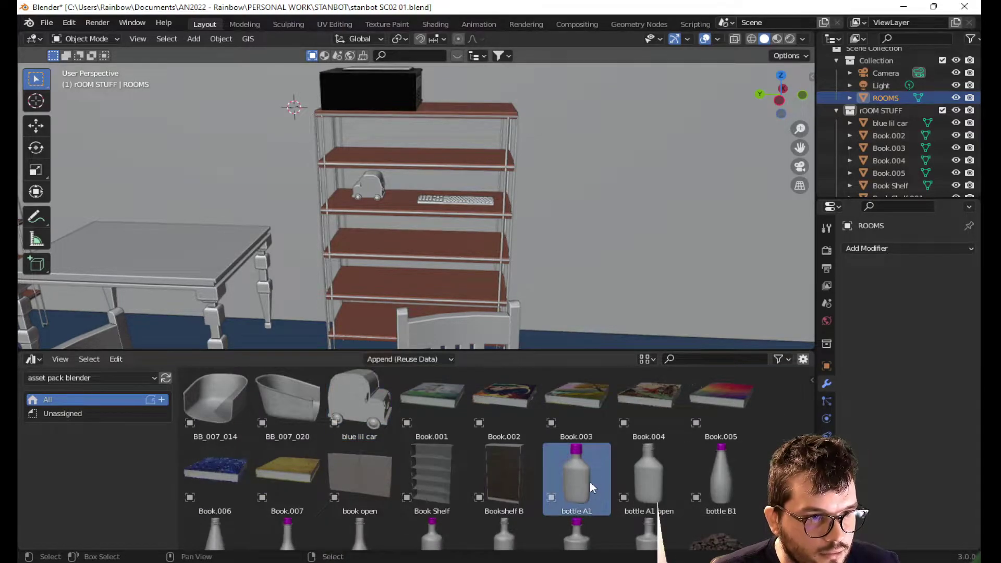
drag(590, 482, 190, 244)
key(s)
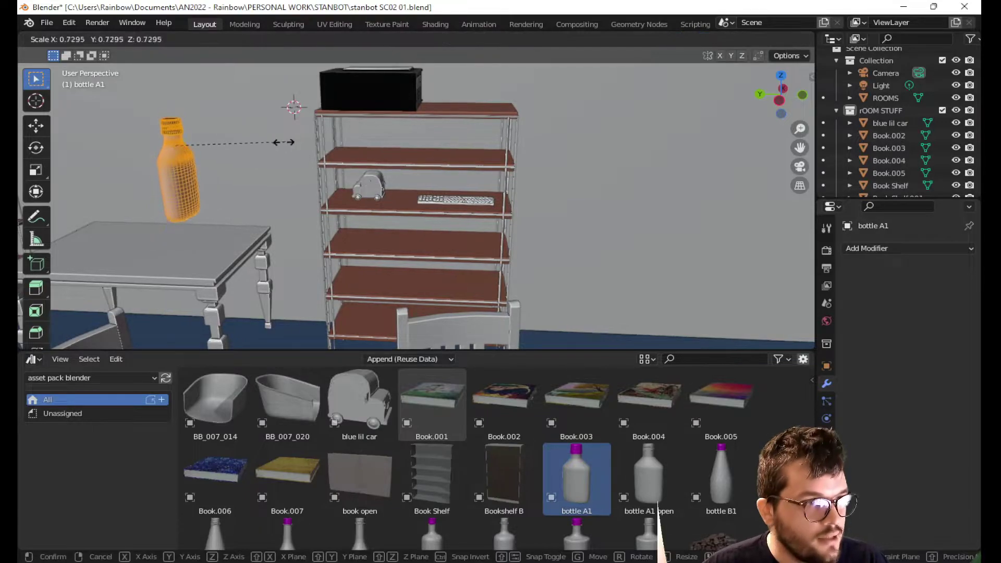
click(222, 152)
key(Tab)
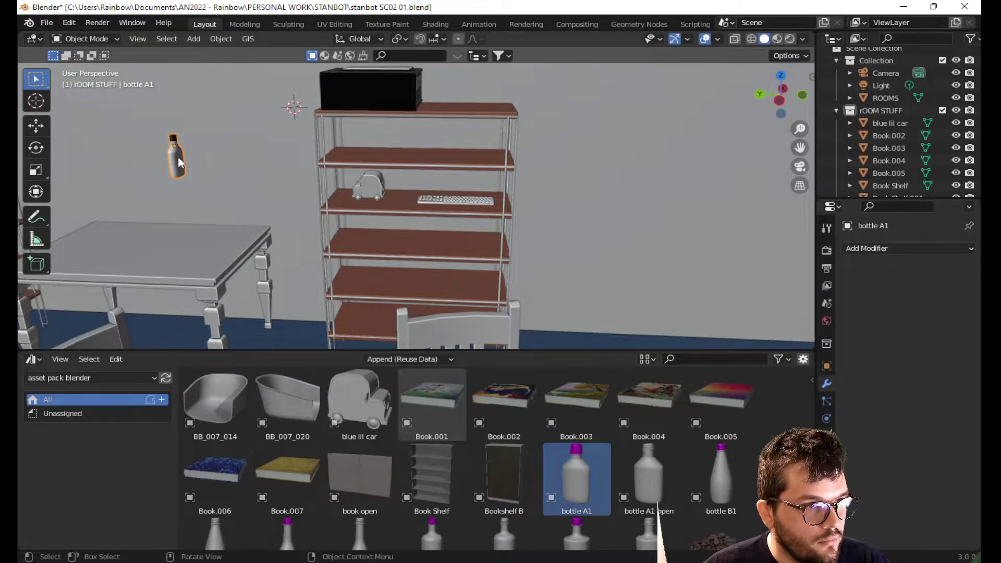
click(177, 158)
click(177, 158)
key(Delete)
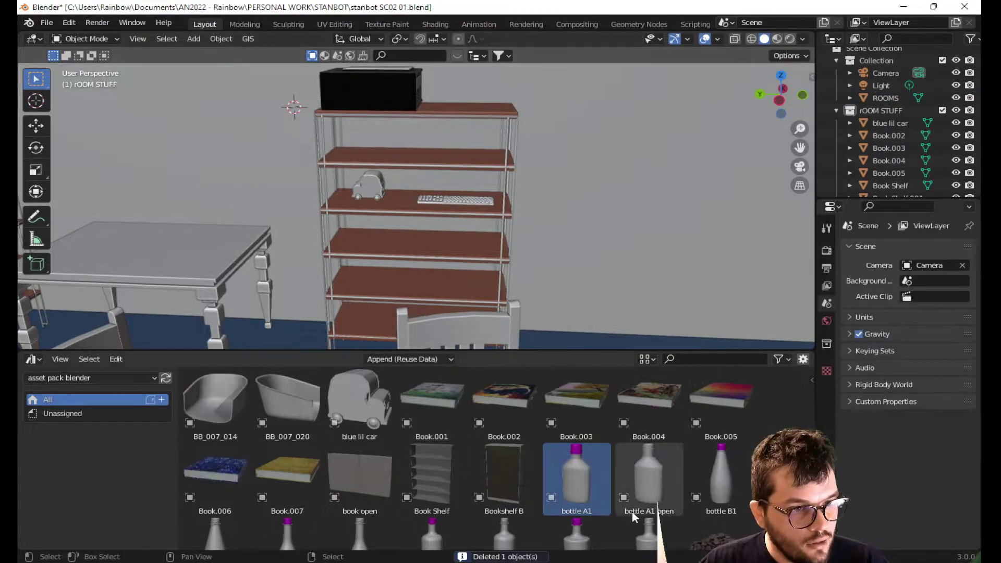
Step: Drop a bottle A1 onto the shelf, shrink its mesh, then delete it again
drag(576, 477, 365, 286)
middle_drag(463, 287, 467, 240)
key(Tab)
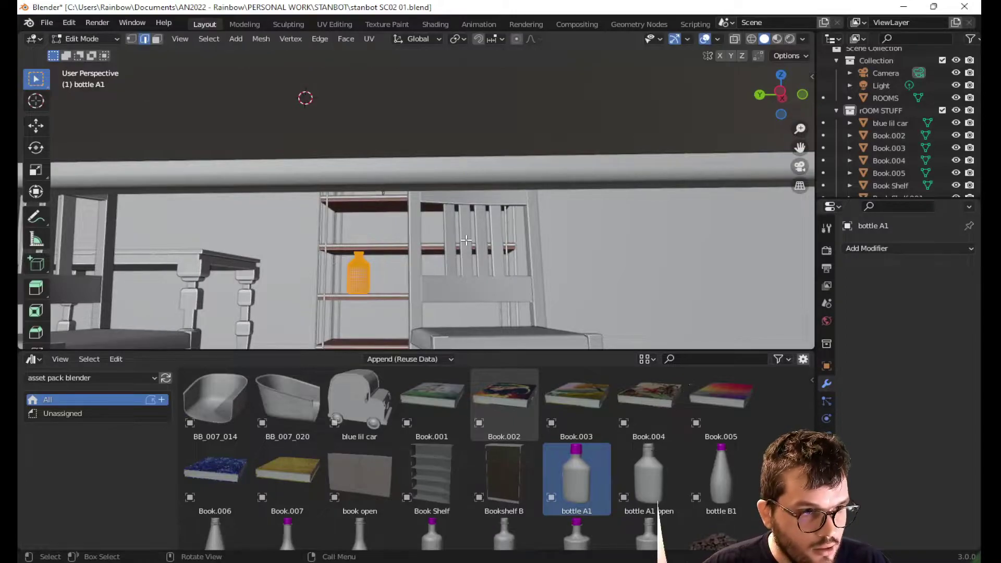
key(s)
click(421, 253)
key(Tab)
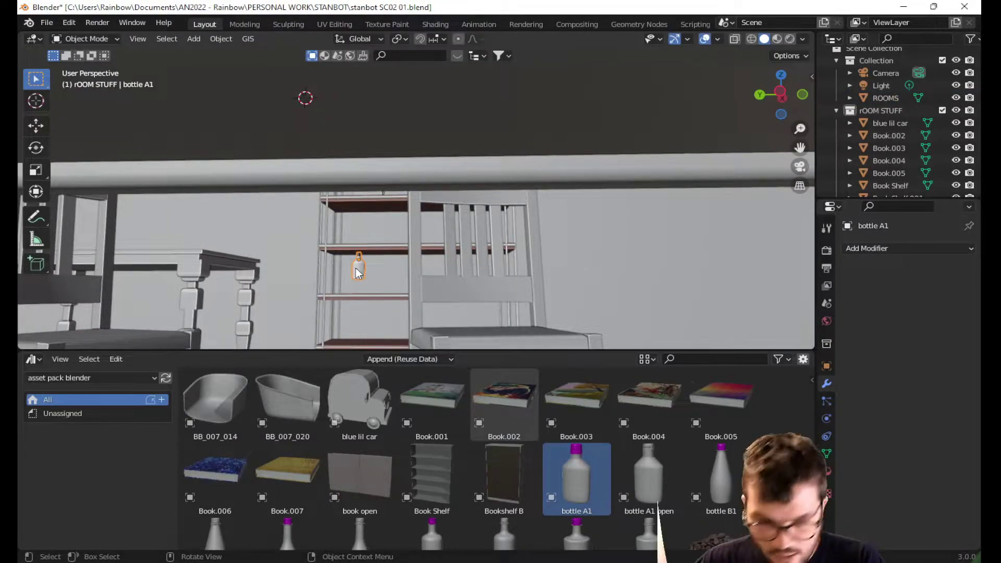
key(Delete)
Step: Place bottle A1 copies on the lower and upper shelves, turning one 90 degrees
middle_drag(418, 293, 357, 334)
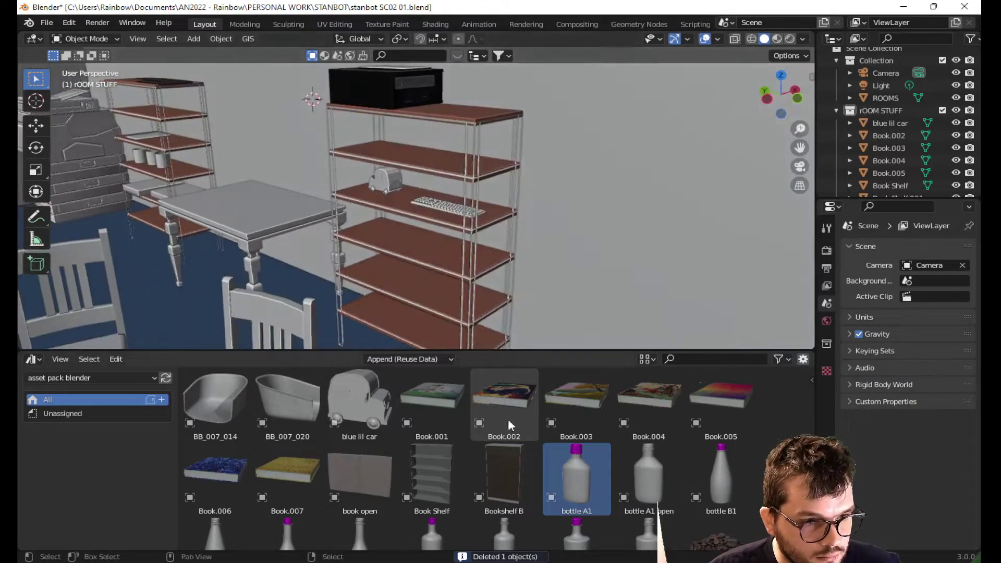
drag(587, 476, 426, 304)
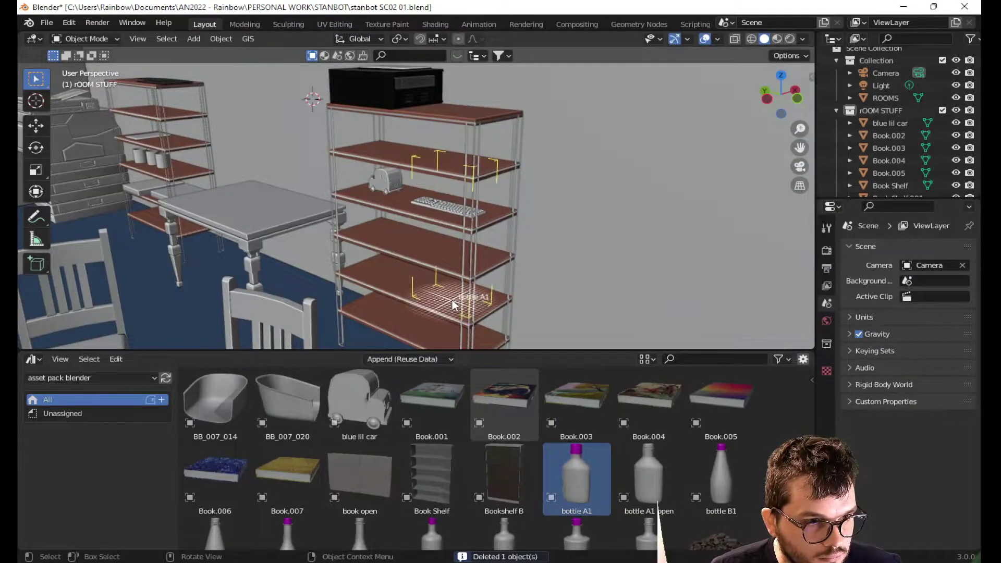
drag(476, 339, 476, 338)
drag(578, 475, 392, 244)
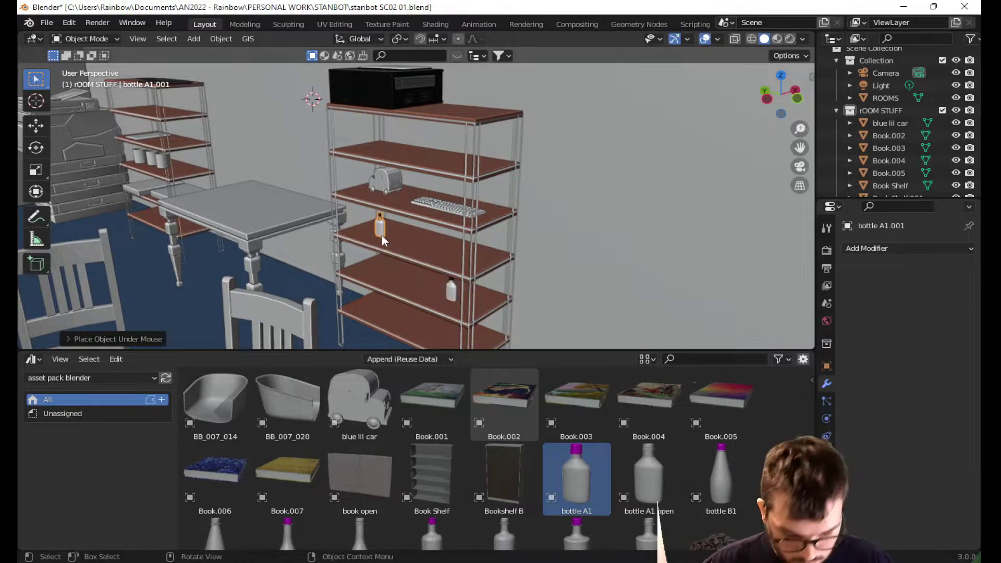
key(r)
key(Return)
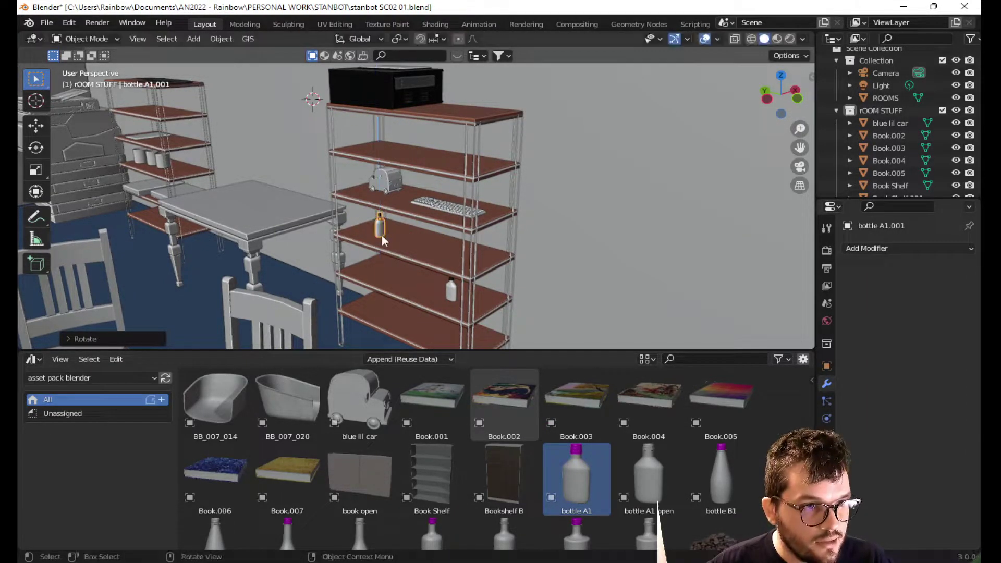
Step: Add another bottle, rotate it -70 degrees, and slide it beside the other bottle
drag(573, 462, 406, 242)
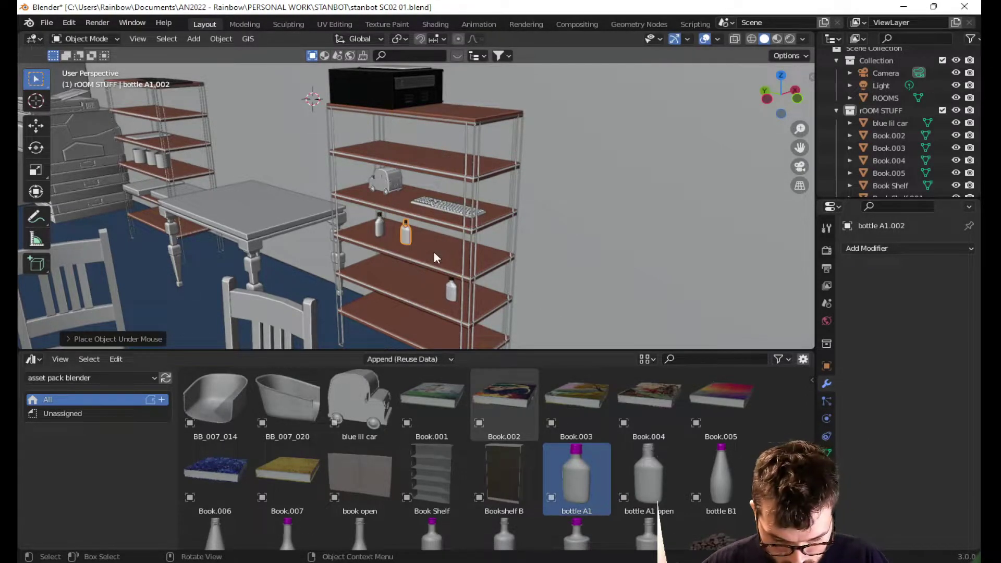
key(r)
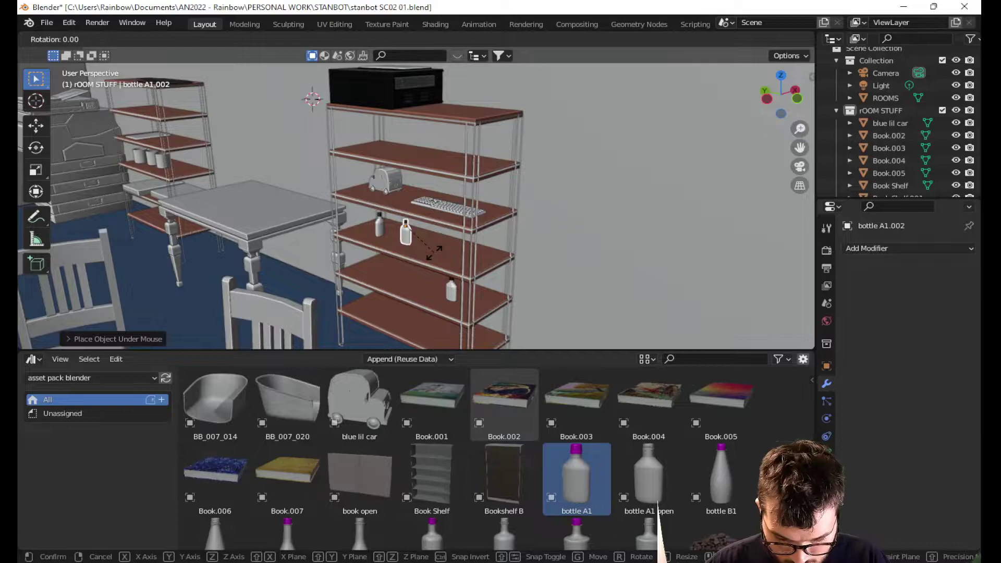
text(-70)
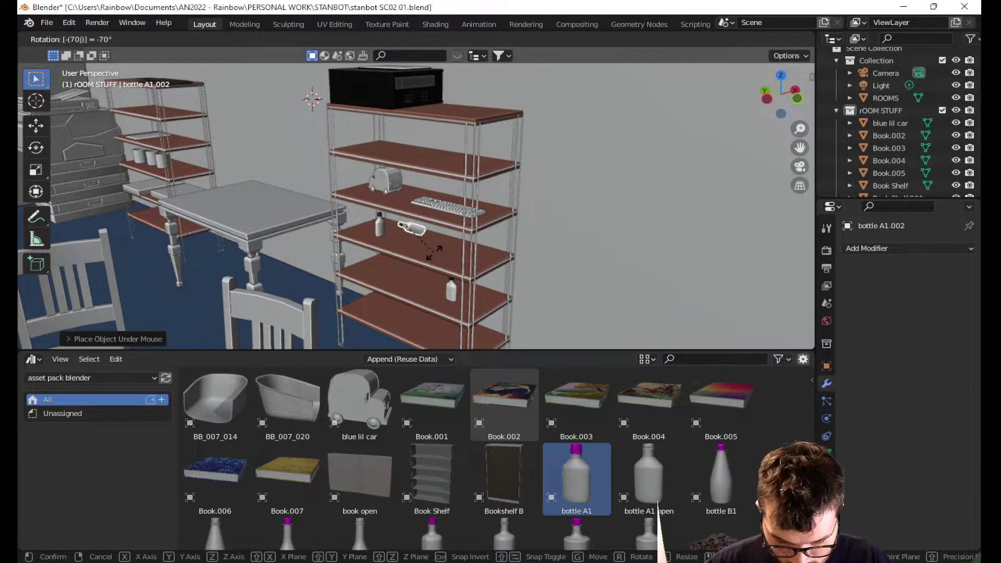
key(Return)
key(g)
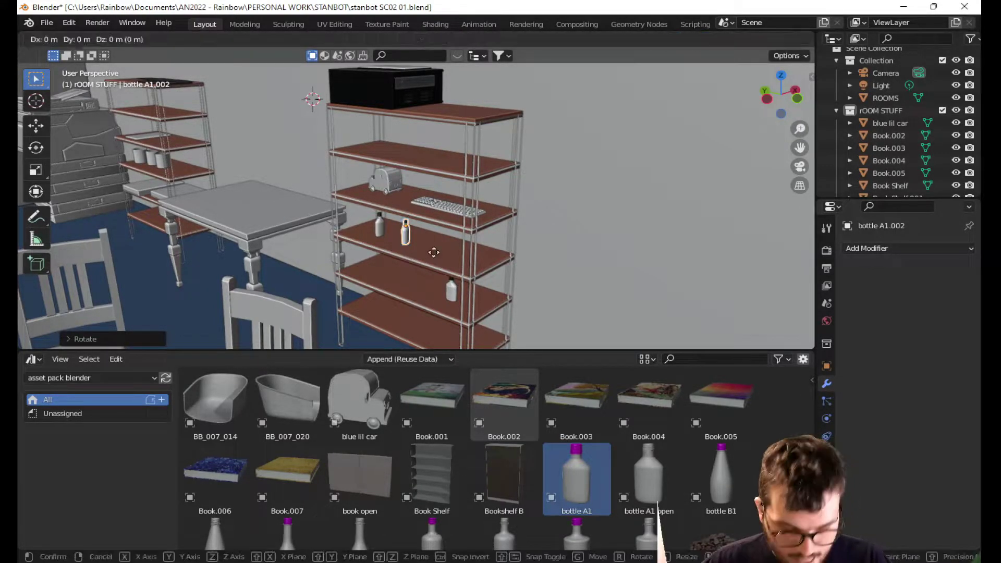
key(y)
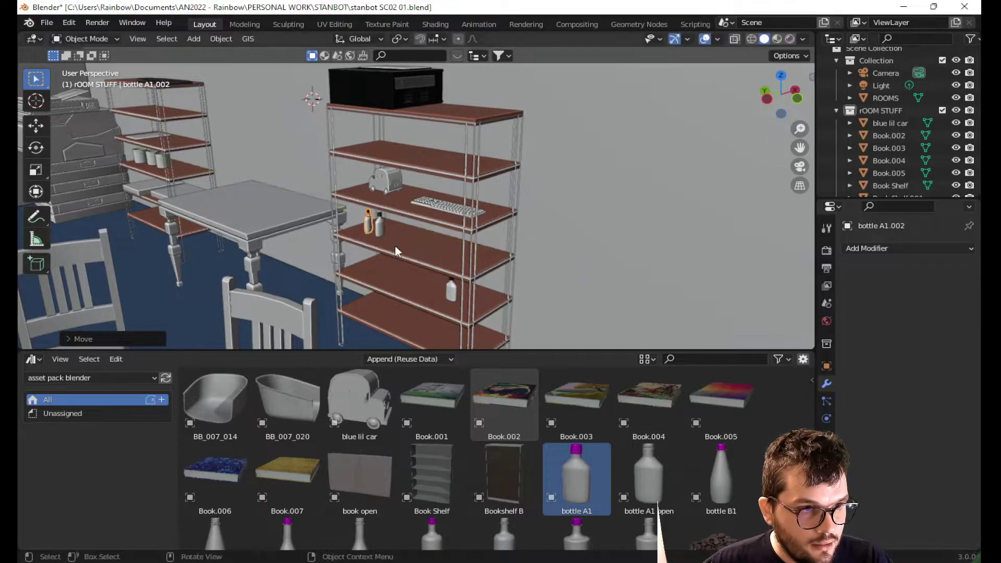
key(x)
click(392, 248)
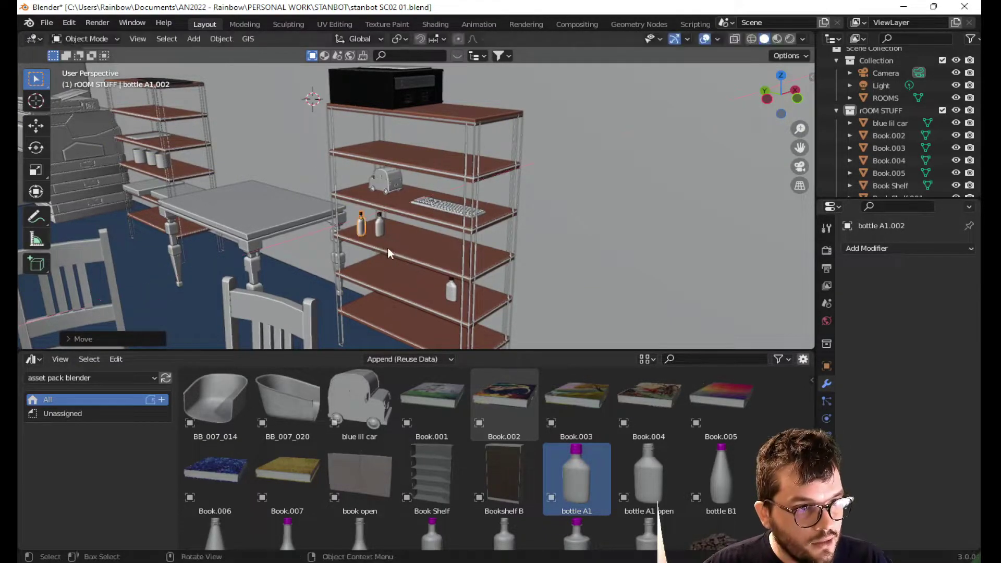
click(593, 225)
middle_drag(594, 225, 507, 344)
Step: Drag two 'cup tiny' assets onto the racking shelves as cup tiny.005 and cup tiny.006
scroll(486, 502, down, 10)
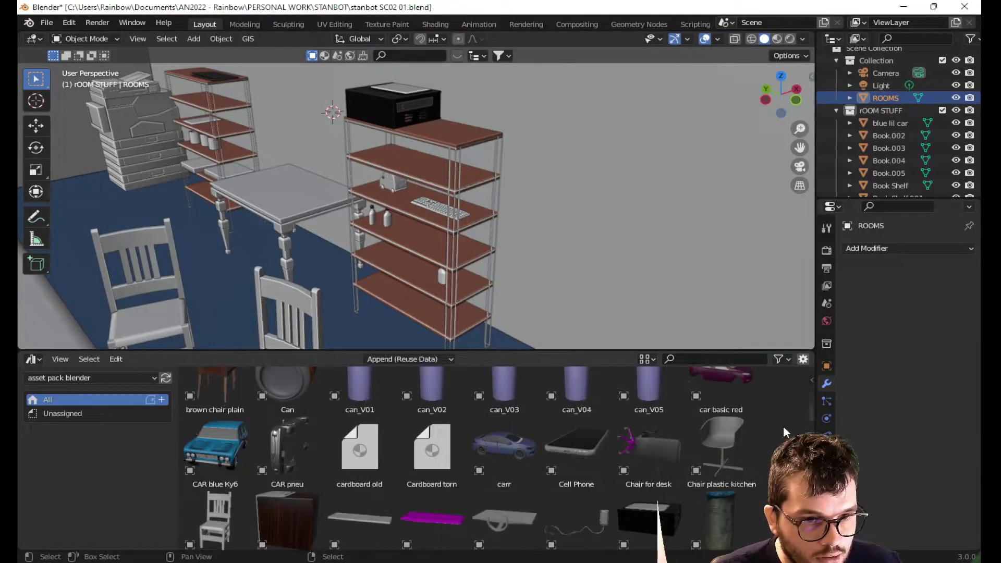
scroll(809, 420, down, 10)
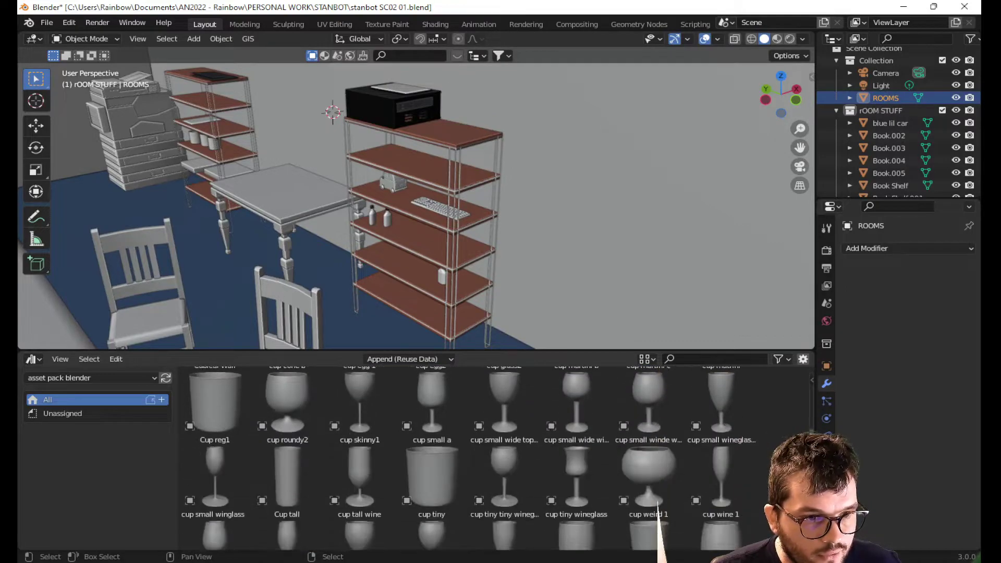
scroll(505, 484, down, 2)
drag(412, 459, 404, 277)
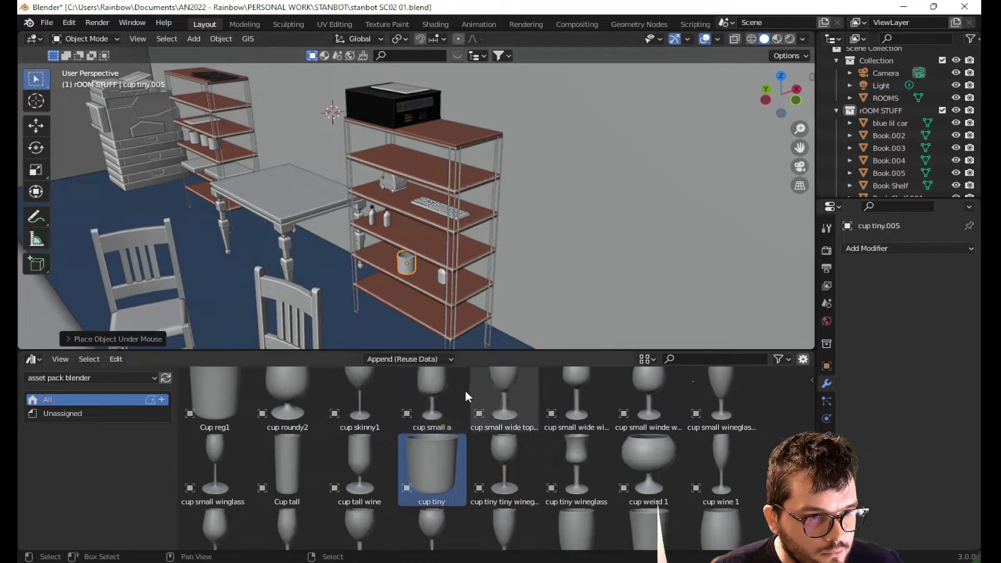
drag(432, 461, 441, 256)
middle_drag(420, 284, 621, 216)
click(621, 215)
scroll(610, 230, down, 5)
middle_drag(529, 217, 511, 210)
click(400, 142)
Step: Make a linked duplicate of the computer tower, turn it 90° on Z, and slide it along Y
scroll(435, 180, up, 4)
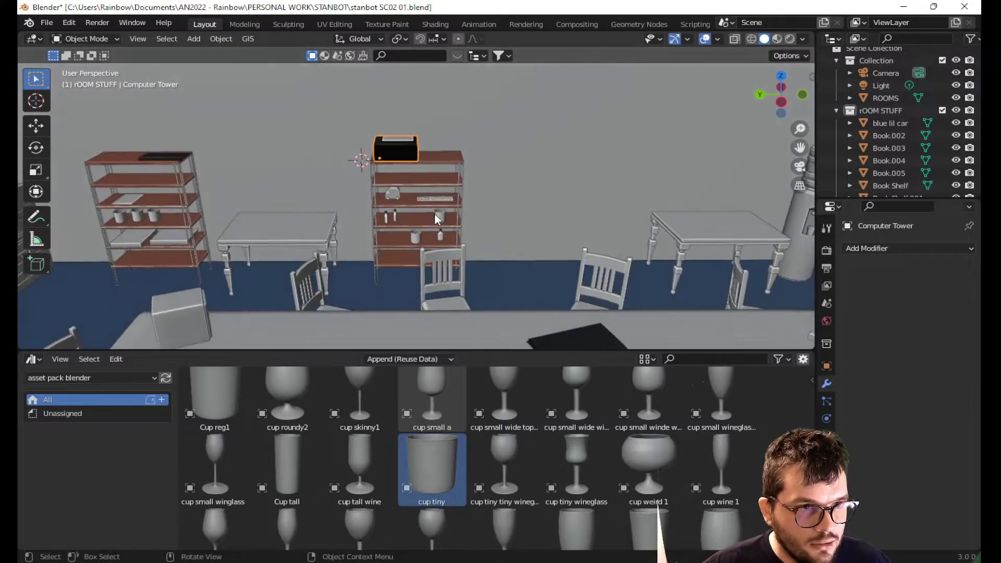
shift+middle_drag(425, 183, 427, 252)
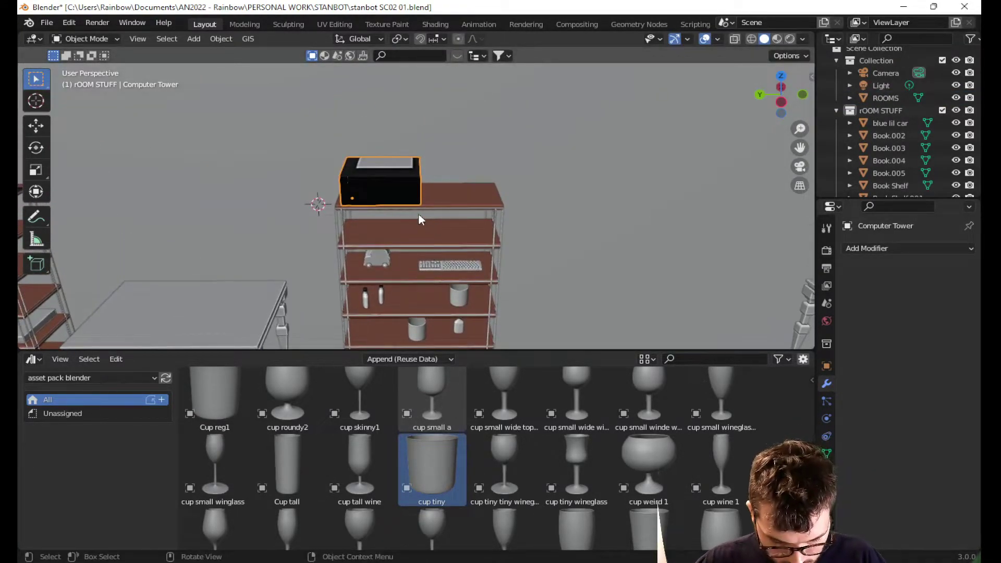
key(alt+d)
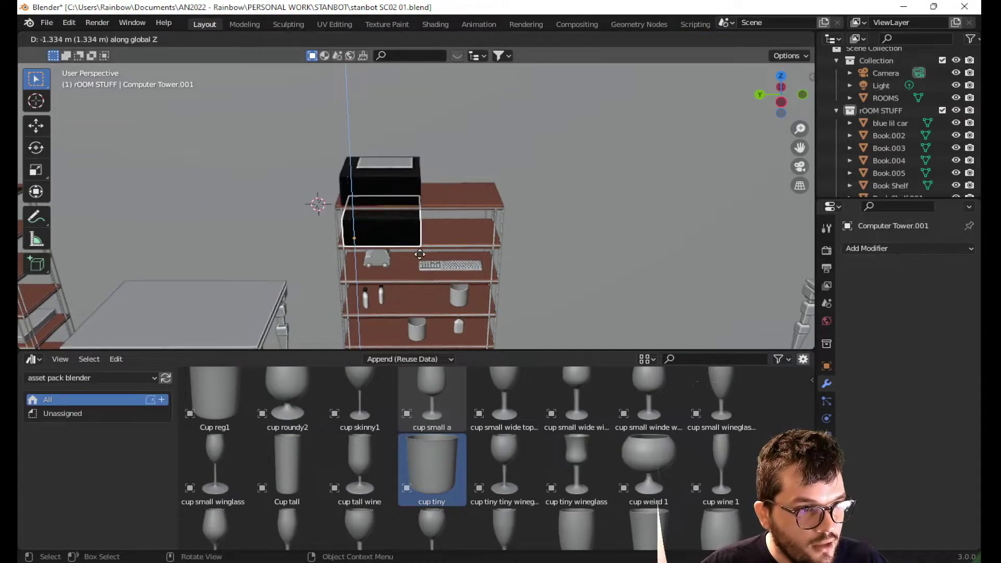
click(421, 255)
text(r)
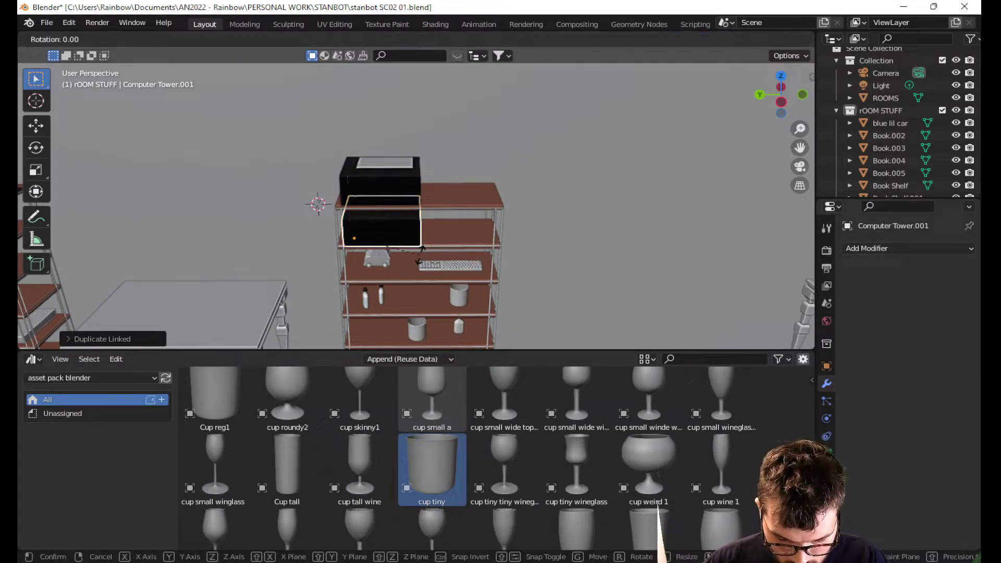
text(z90)
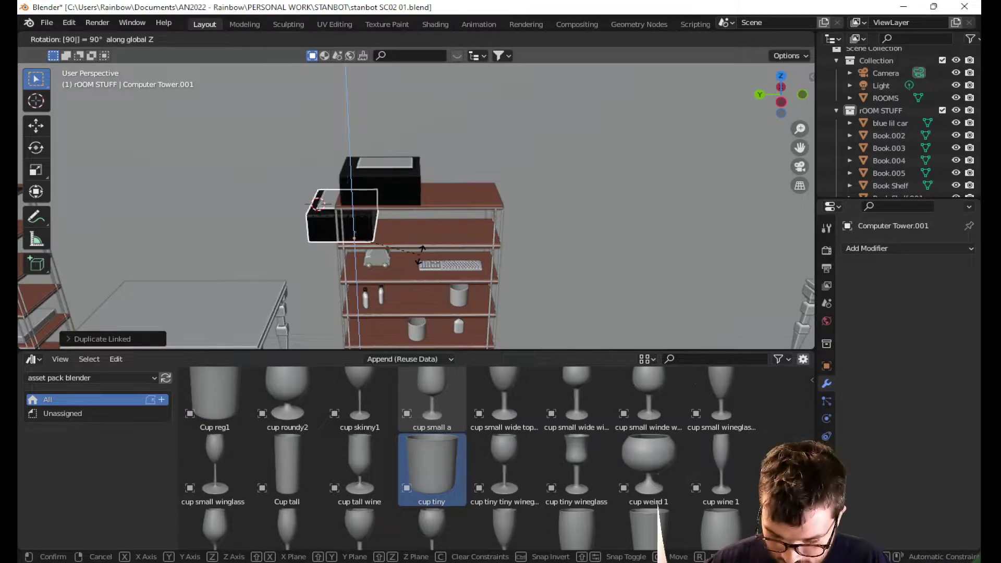
key(Return)
key(g)
key(y)
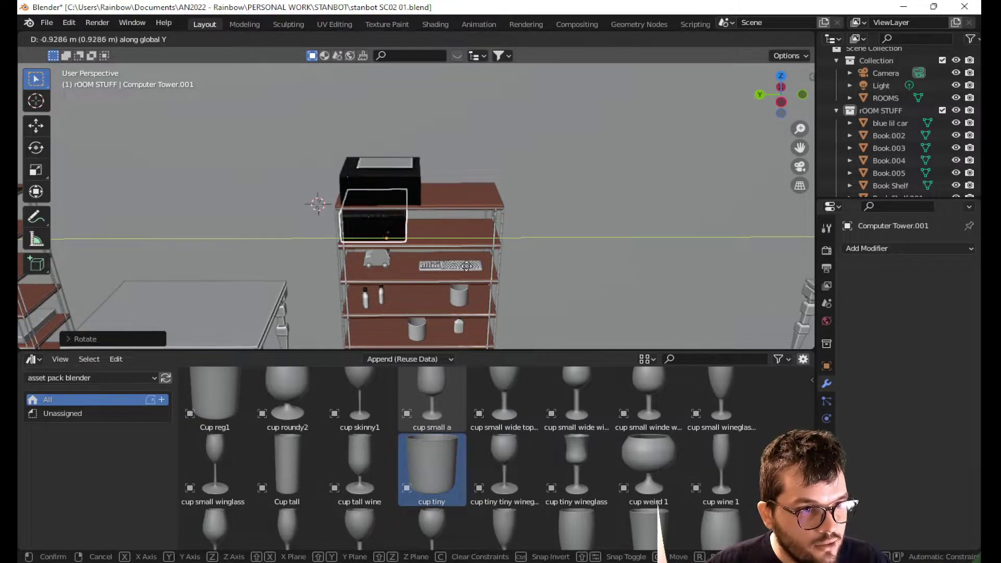
click(529, 276)
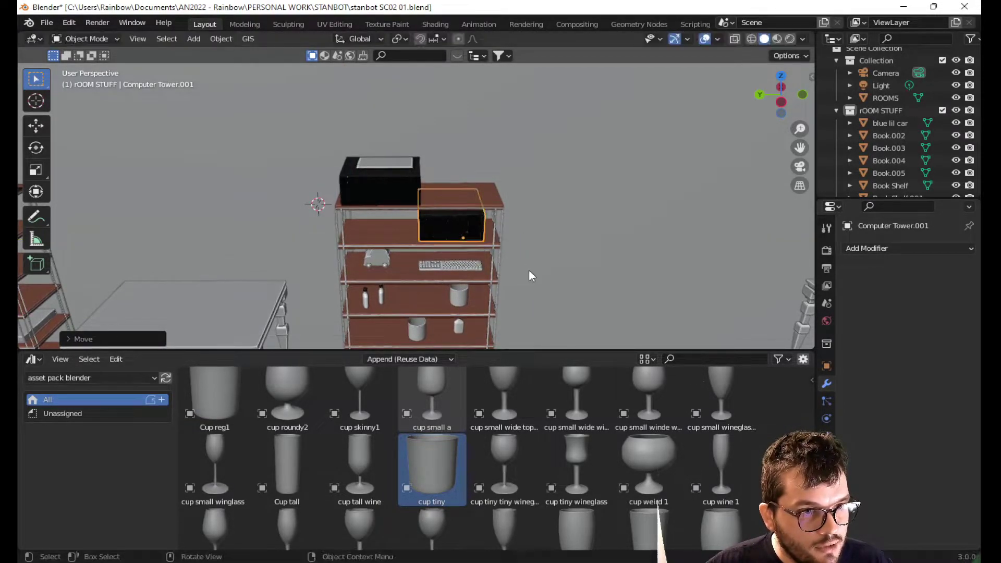
Step: Adjust the duplicate tower's height and Y position on the lower shelf
click(524, 239)
middle_drag(524, 239, 439, 255)
click(437, 261)
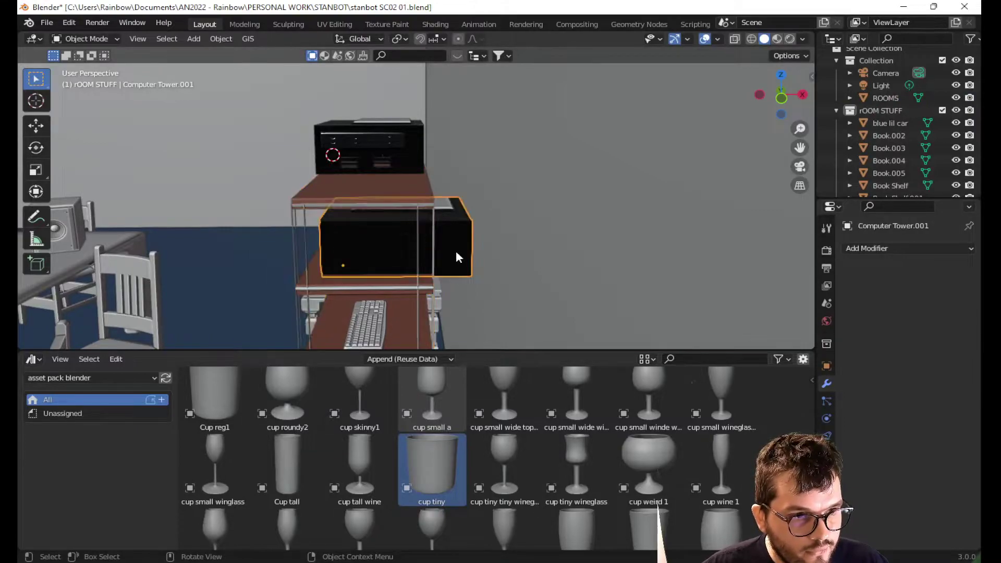
middle_drag(455, 250, 450, 239)
key(g)
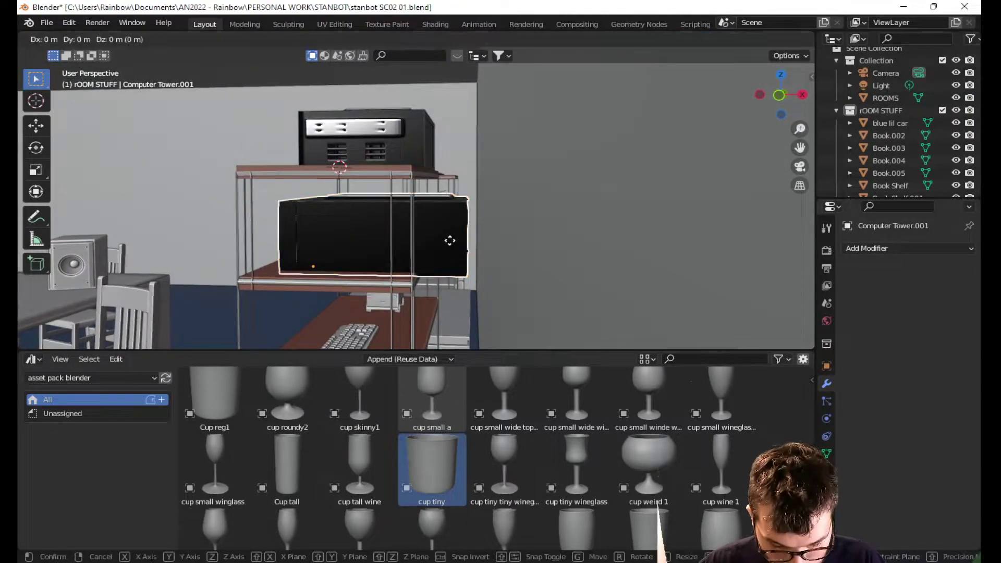
key(z)
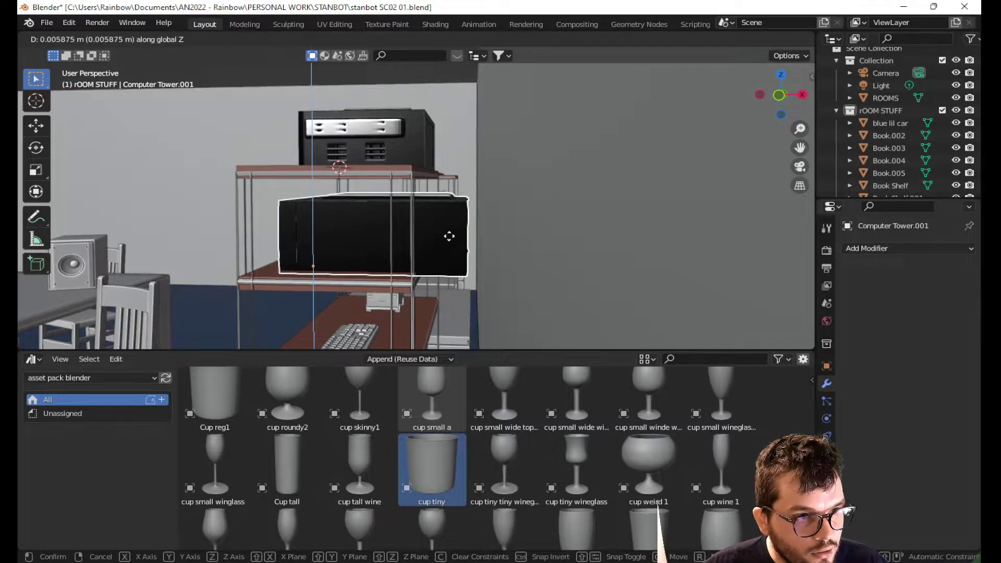
click(446, 225)
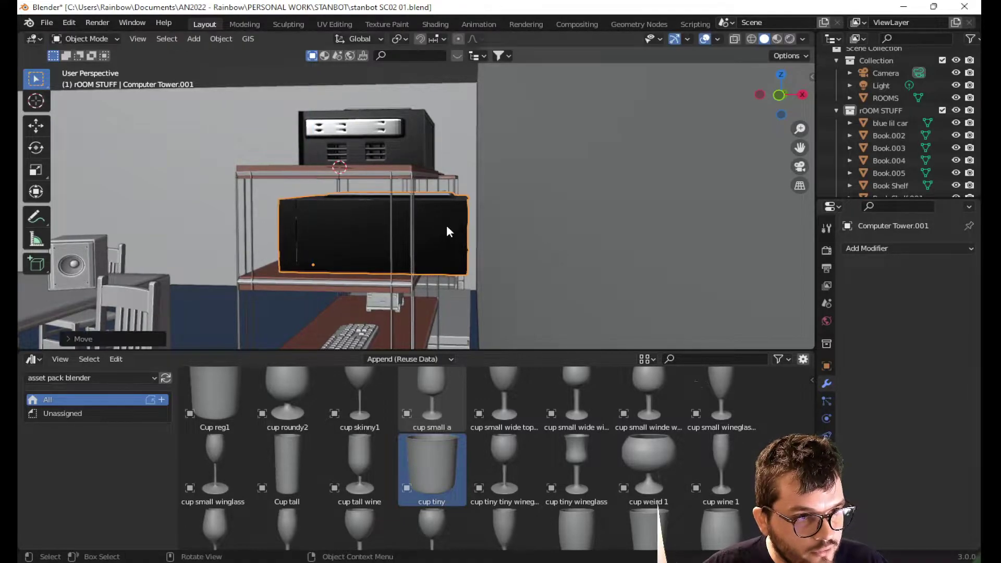
key(g)
key(y)
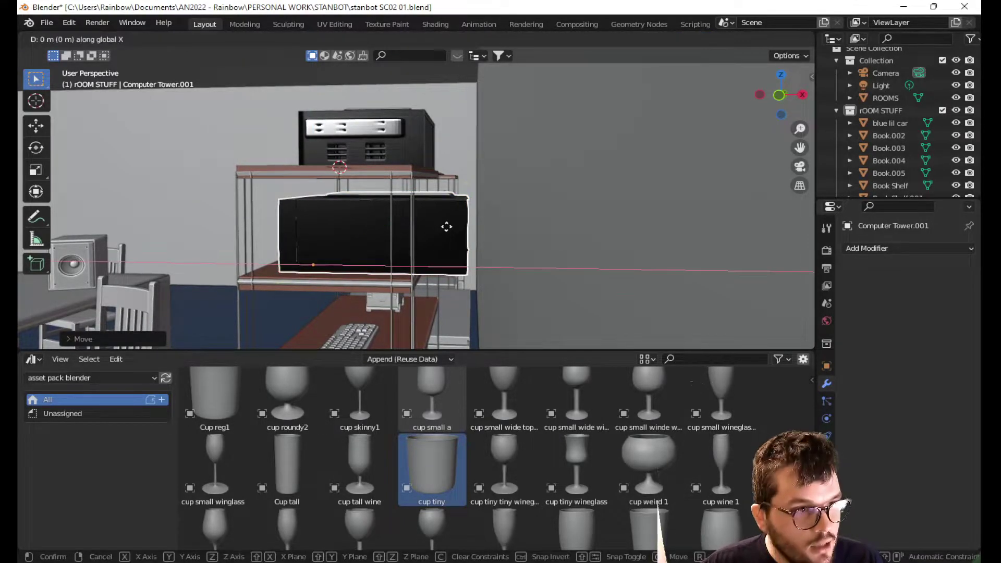
click(414, 230)
Step: Set the duplicate tower's final height on the shelf and save stanbot SC02 01.blend
middle_drag(415, 230, 550, 300)
click(606, 331)
click(346, 223)
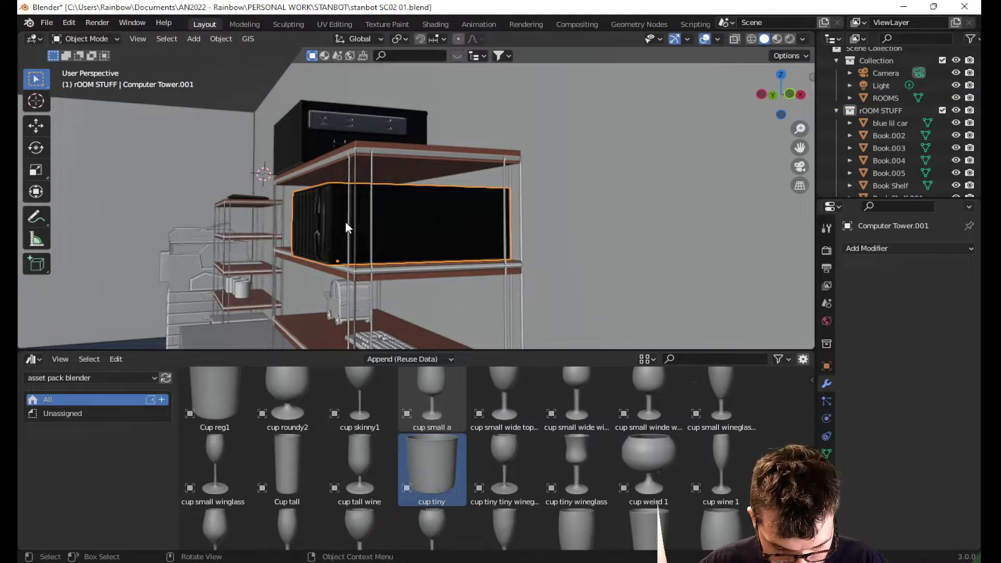
key(g)
key(z)
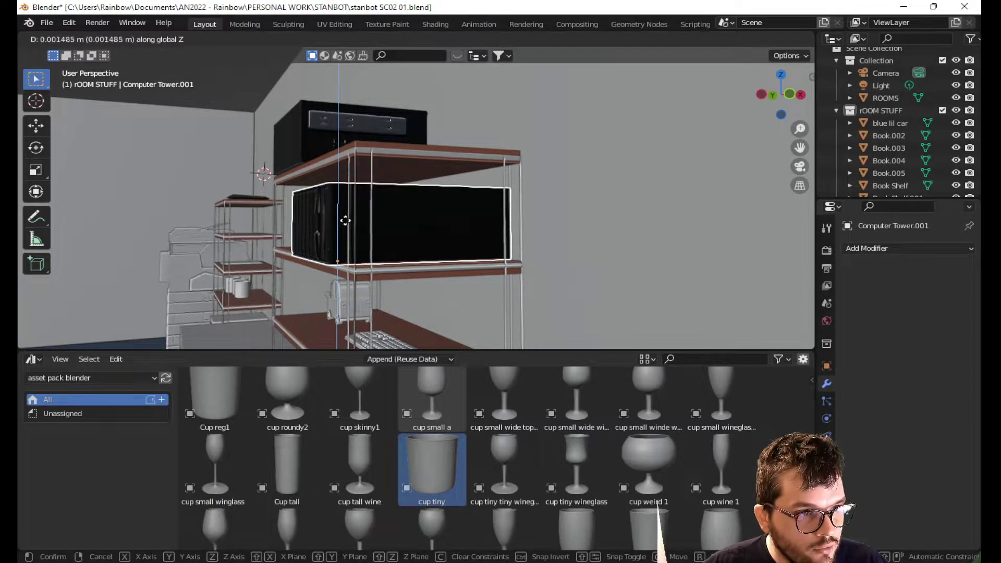
click(345, 221)
middle_drag(345, 217, 496, 265)
key(ctrl+s)
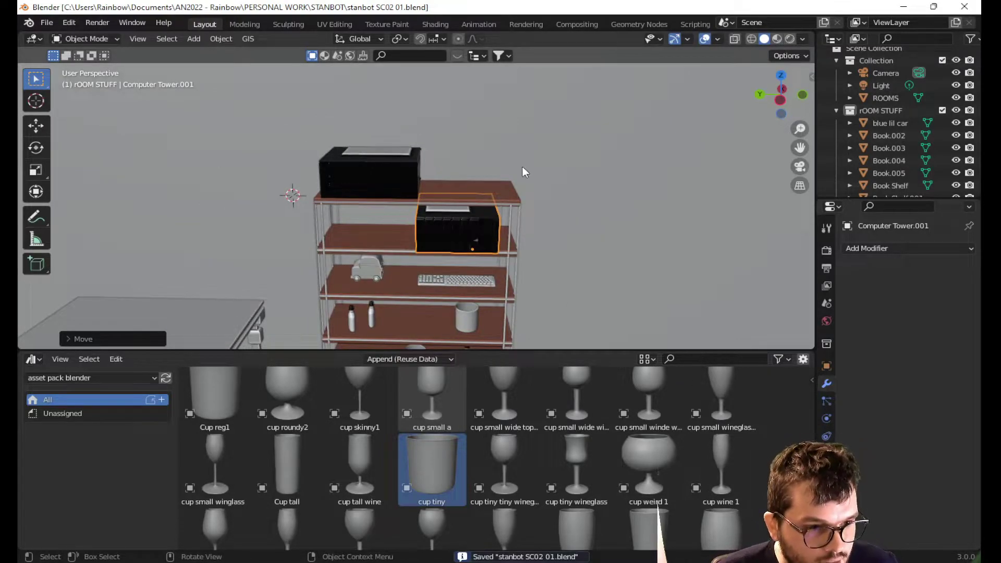
Step: Place the 3D cursor on the back wall and add a new cube there
scroll(524, 172, down, 5)
middle_drag(548, 177, 485, 219)
click(344, 93)
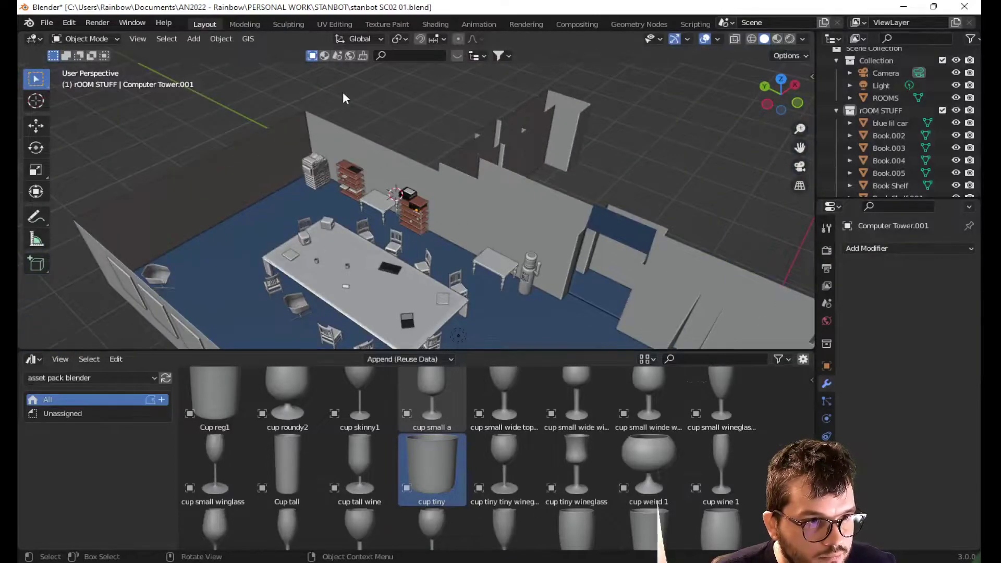
middle_drag(343, 92, 490, 212)
scroll(281, 198, up, 4)
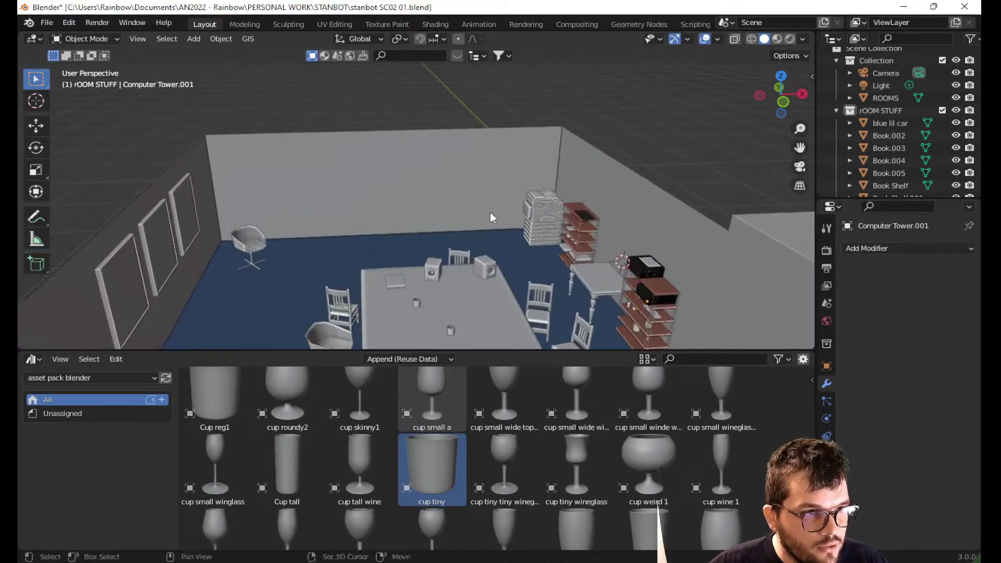
click(396, 187)
shift+right_click(396, 186)
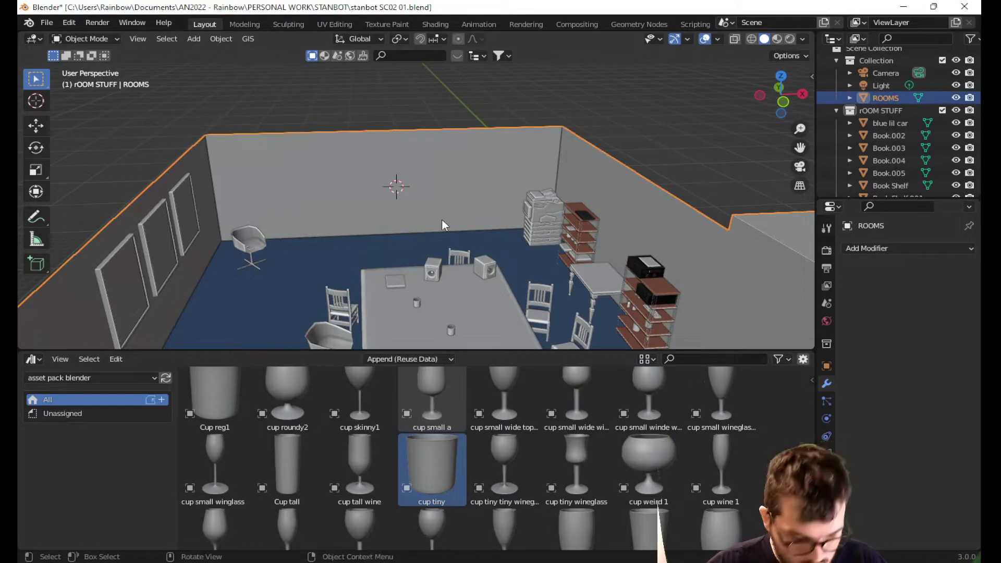
key(shift+a)
mouse_move(442, 218)
click(498, 232)
Step: Enlarge the cube, flatten it along Z, then scale and shift it along Y
middle_drag(498, 233, 437, 207)
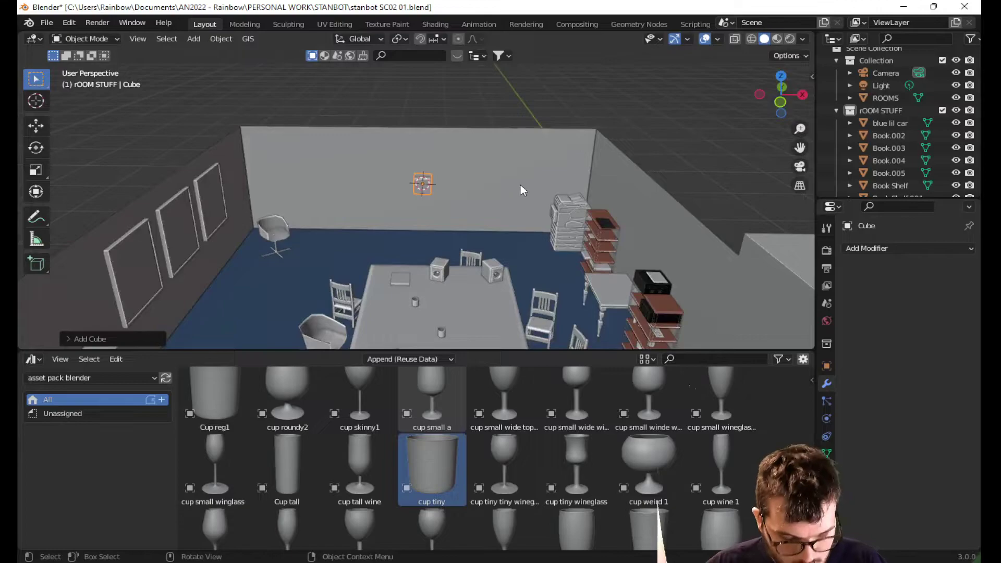
key(s)
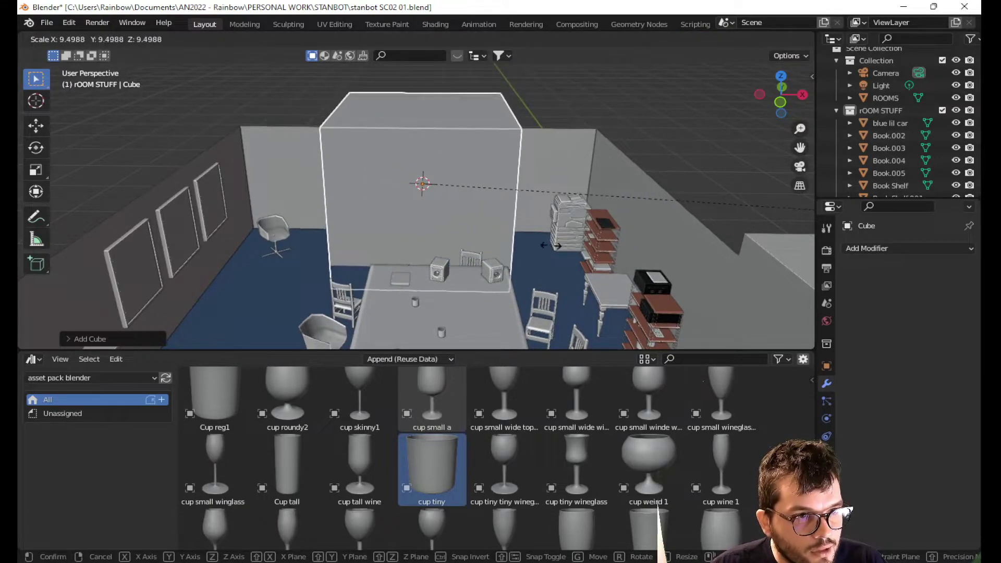
click(551, 244)
key(s)
key(z)
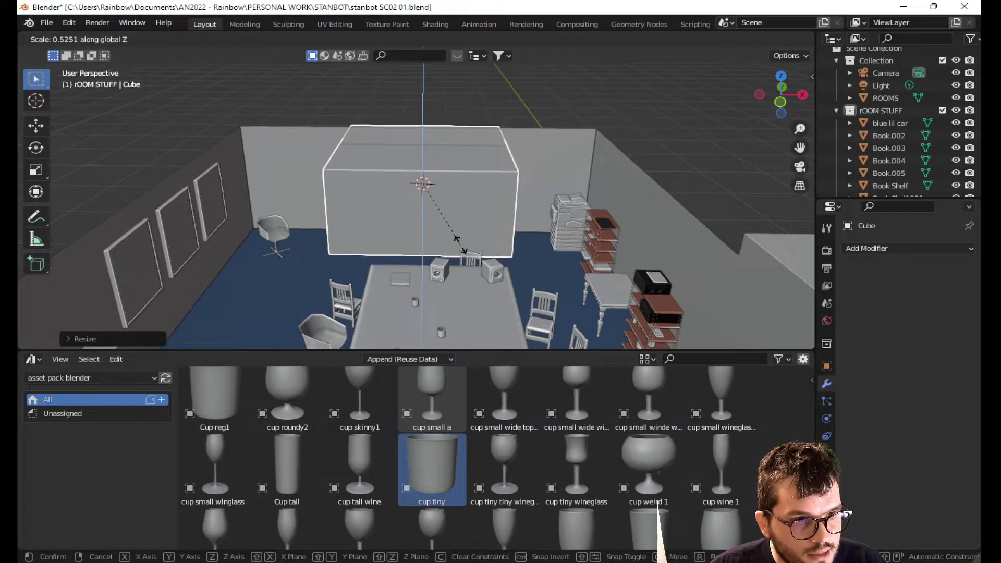
click(457, 239)
middle_drag(520, 233, 764, 259)
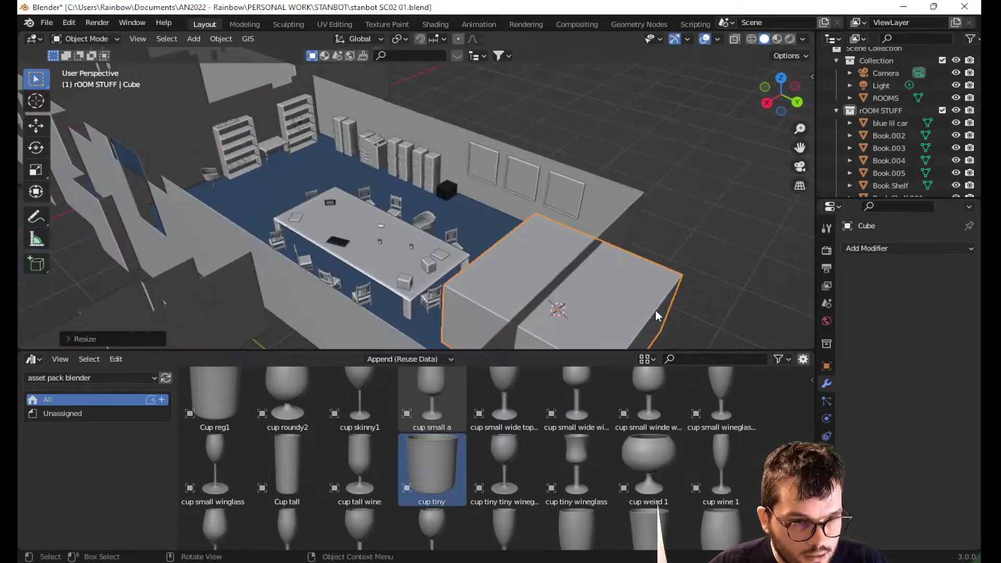
middle_drag(655, 311, 696, 293)
key(s)
key(y)
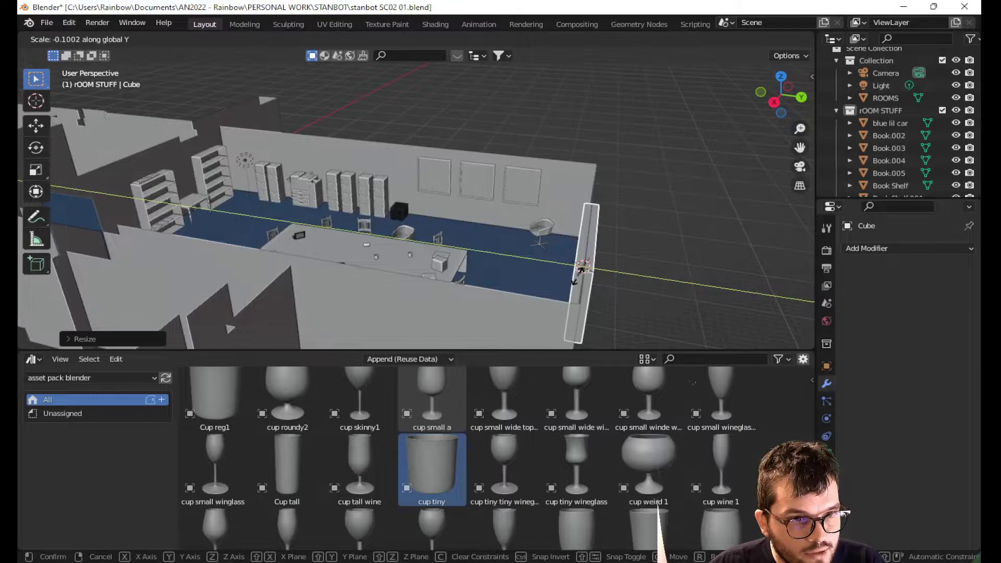
key(g)
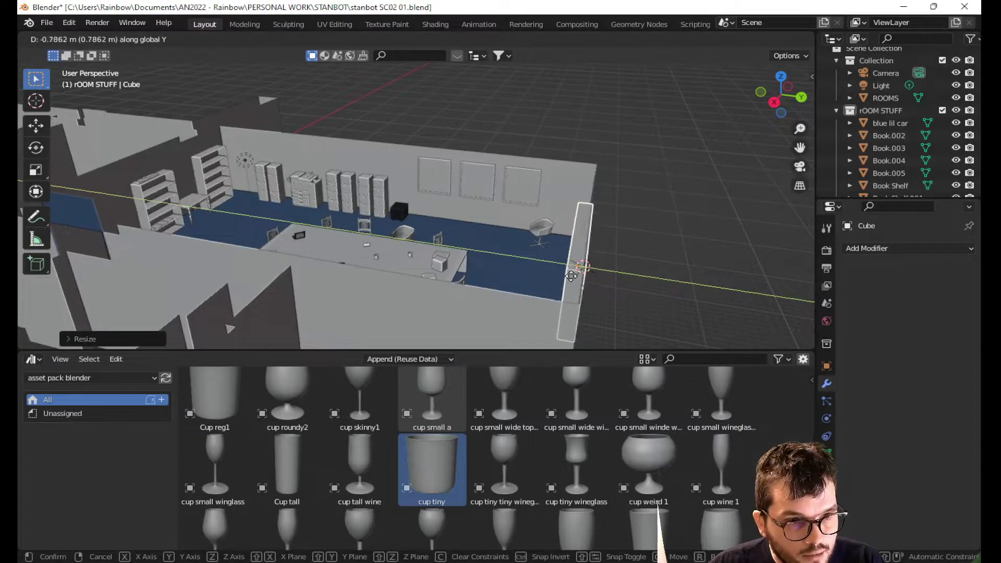
click(579, 275)
Step: Scale the slab along X into a thin panel against the wall
middle_drag(587, 274, 699, 259)
middle_drag(556, 197, 698, 252)
key(s)
key(x)
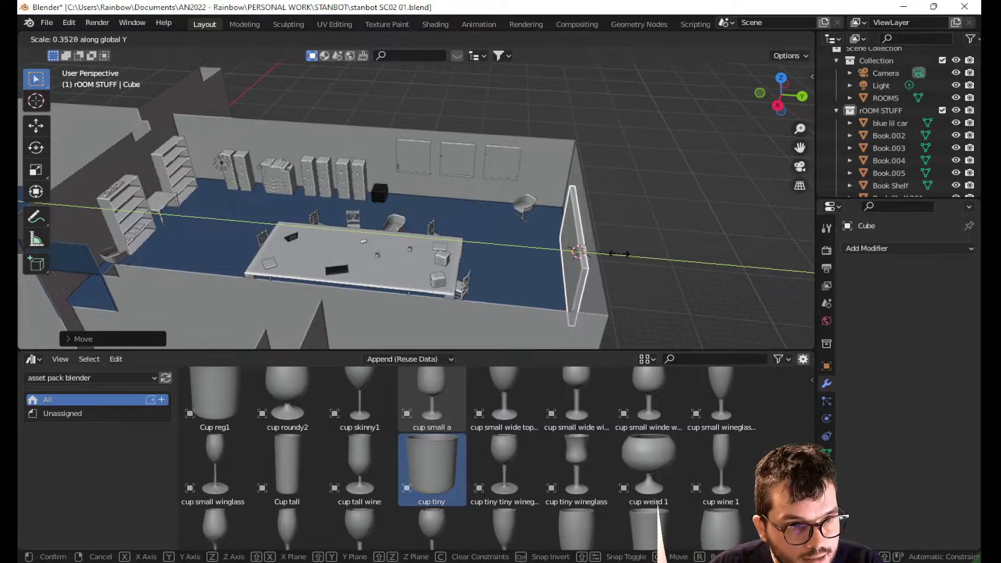
click(584, 253)
middle_drag(591, 253, 508, 172)
scroll(515, 218, up, 4)
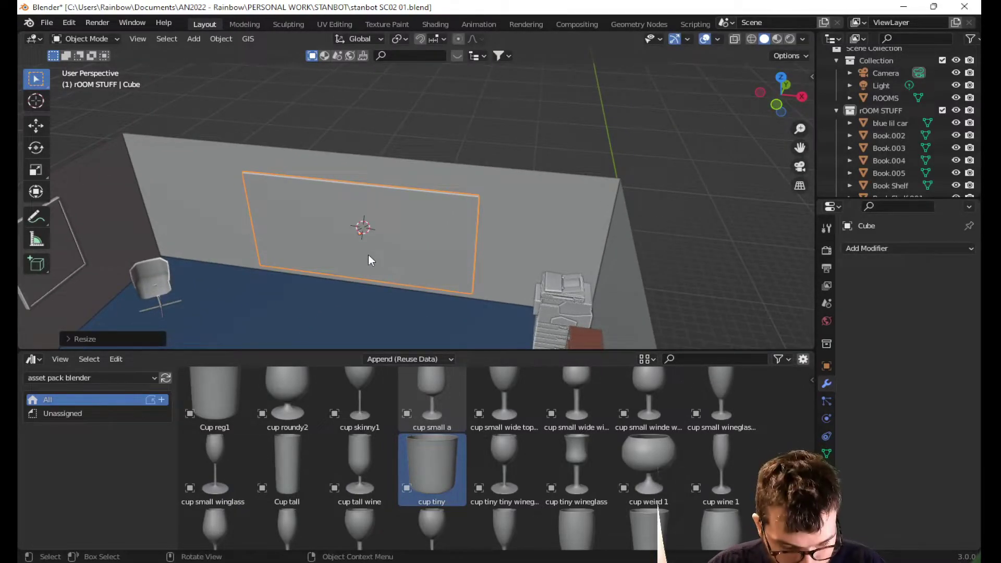
Step: In Edit Mode, extrude the panel's top face twice and bevel it into a casing
key(Tab)
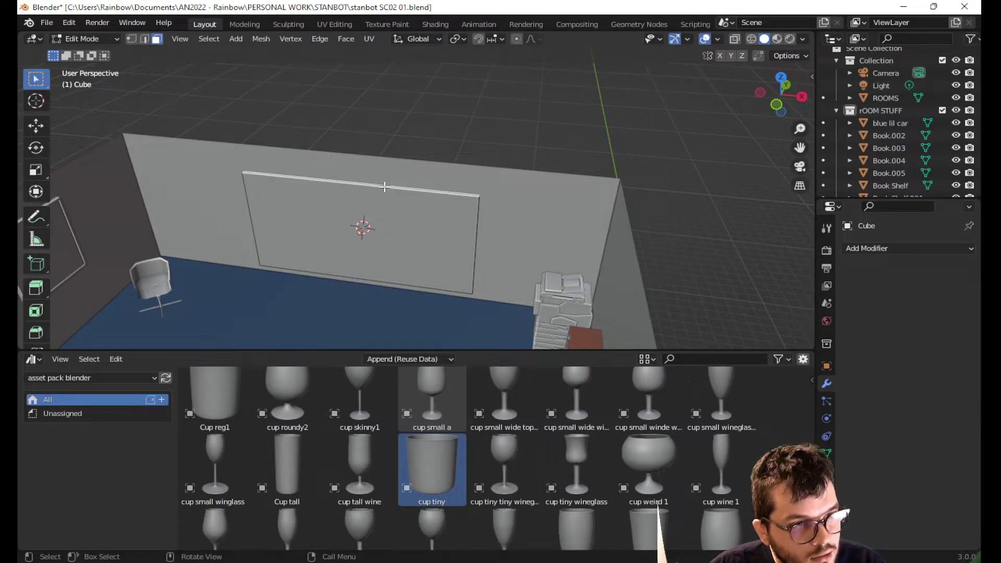
key(e)
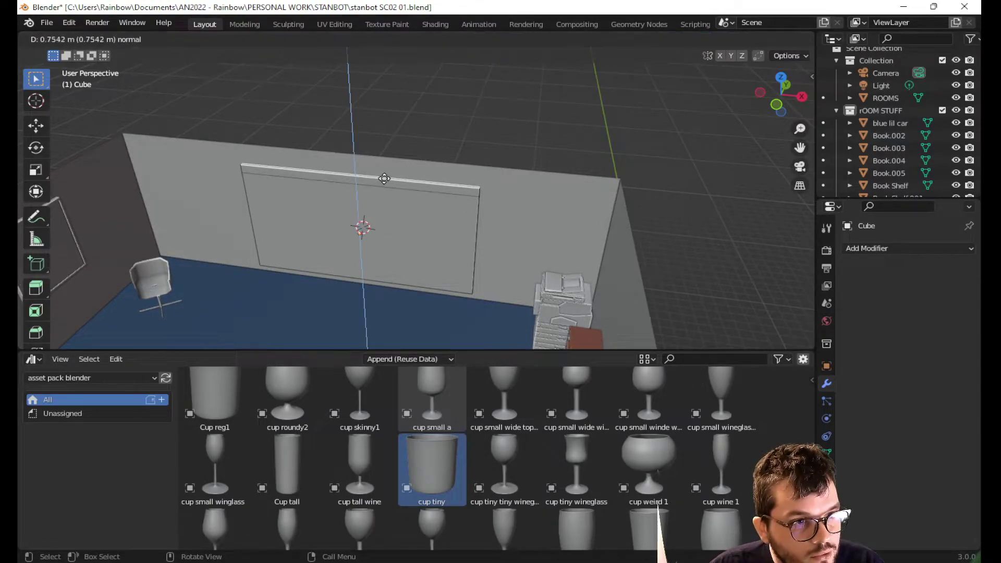
click(384, 172)
click(387, 181)
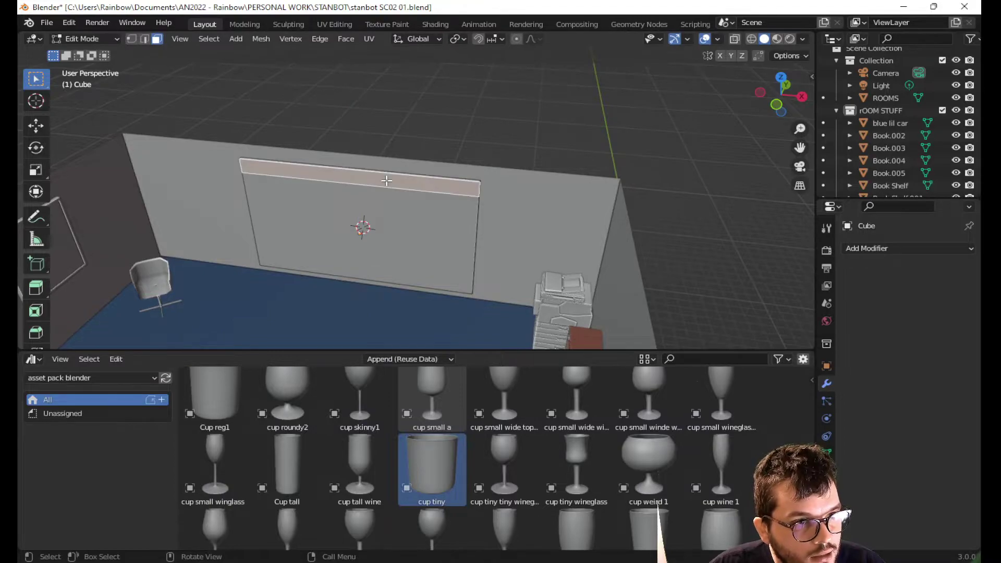
key(e)
click(384, 182)
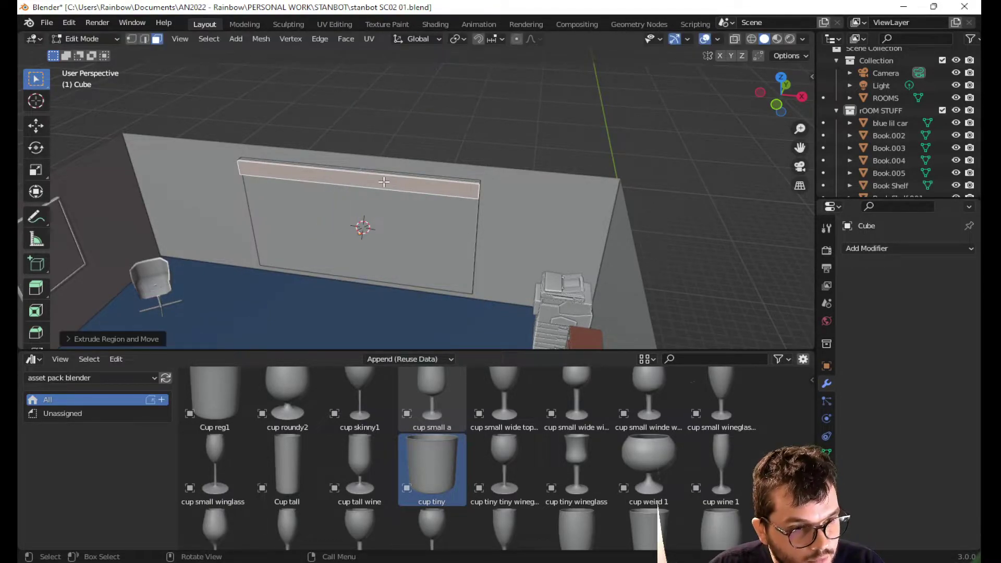
key(ctrl+b)
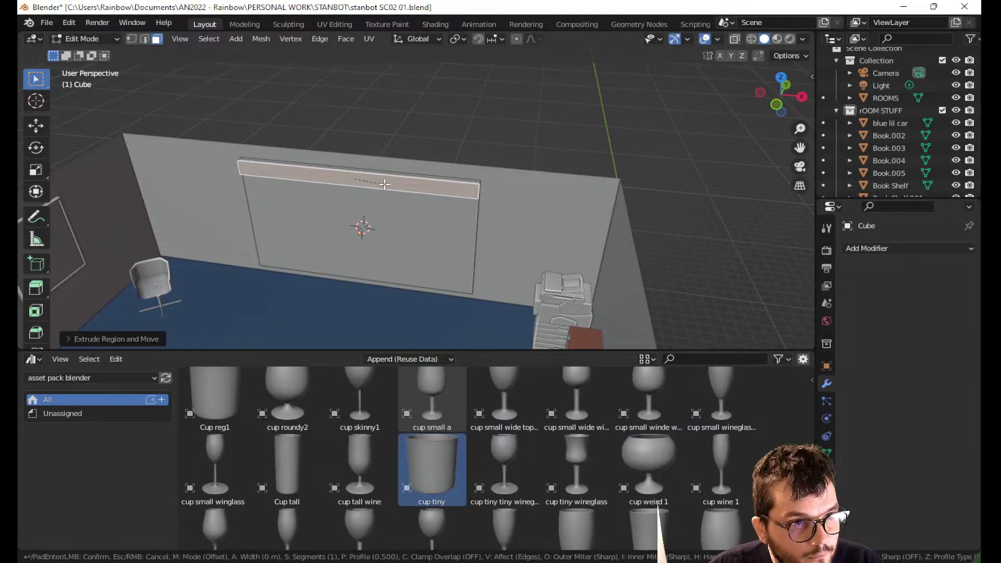
click(389, 187)
Step: Inset the front face, scale it vertically, and extrude it inward as the screen face
middle_drag(592, 187, 579, 206)
click(579, 206)
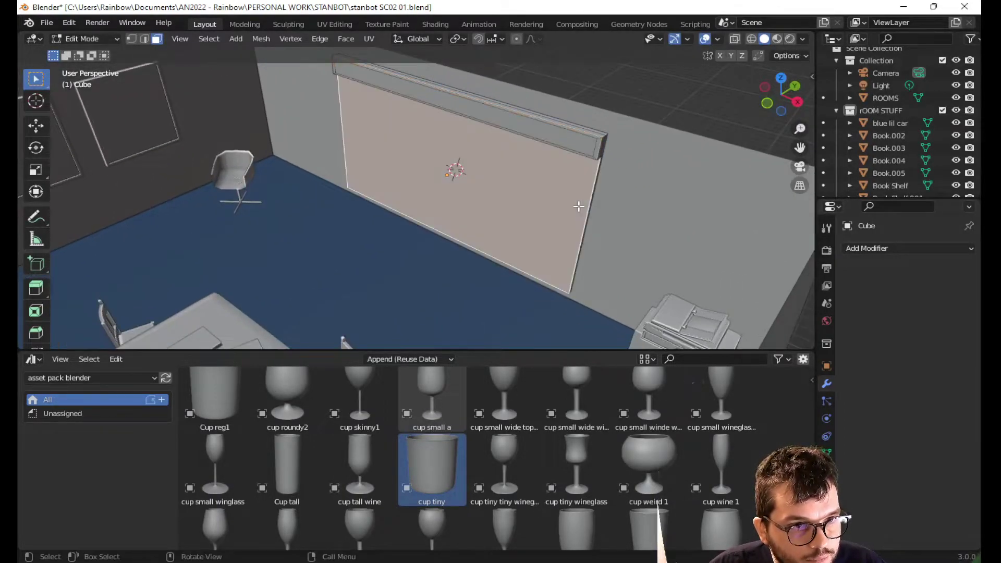
key(i)
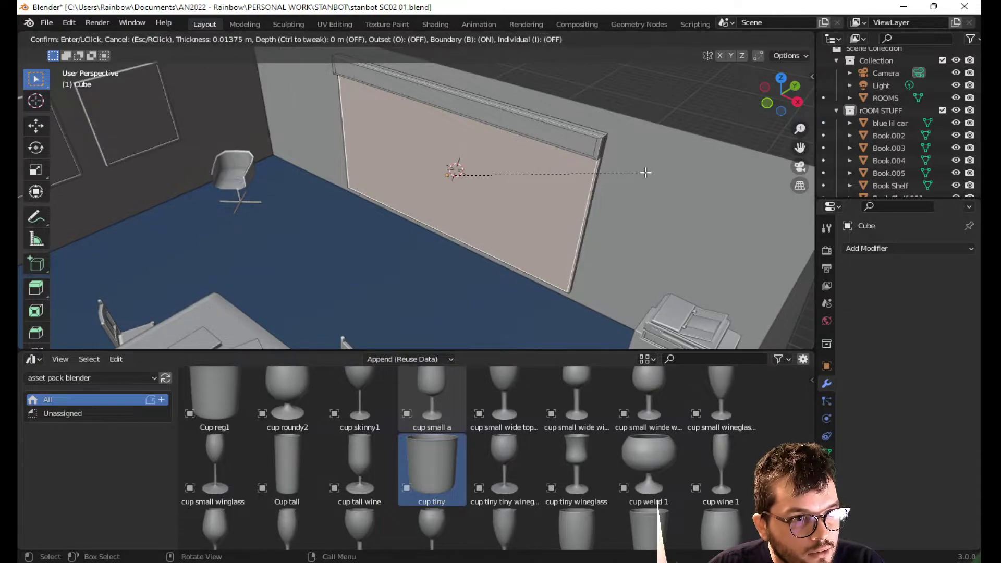
click(645, 173)
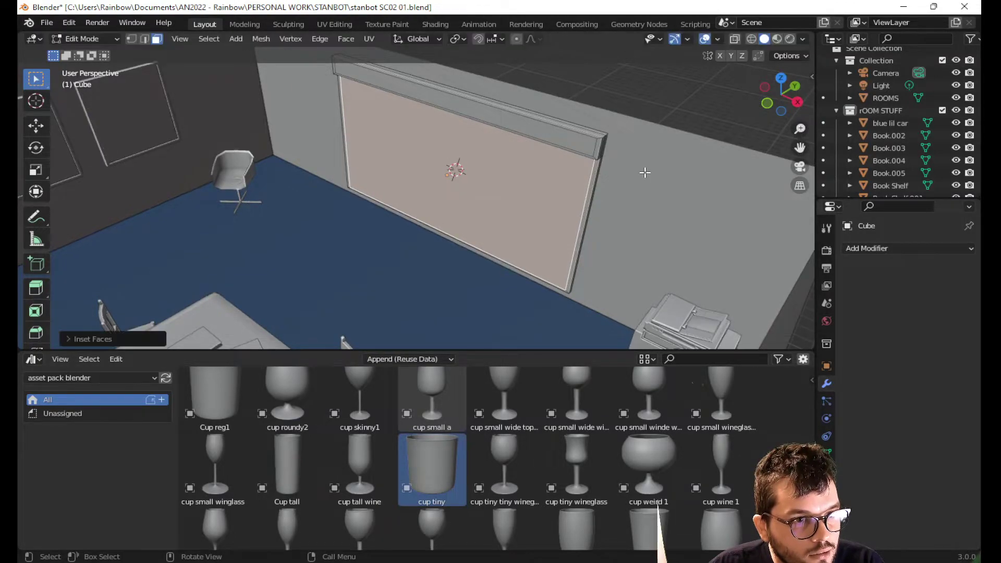
key(s)
key(z)
click(686, 183)
middle_drag(687, 183, 543, 226)
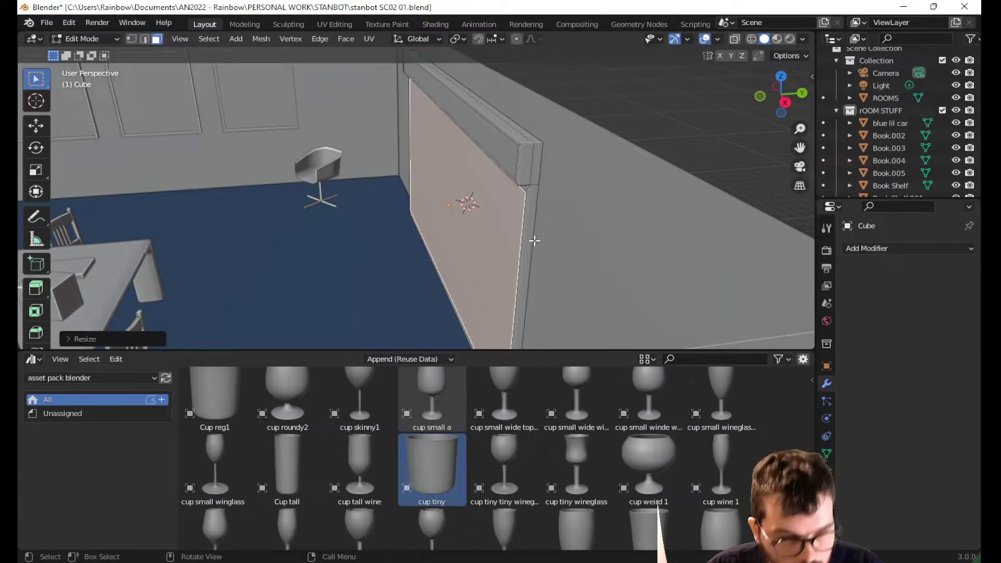
key(e)
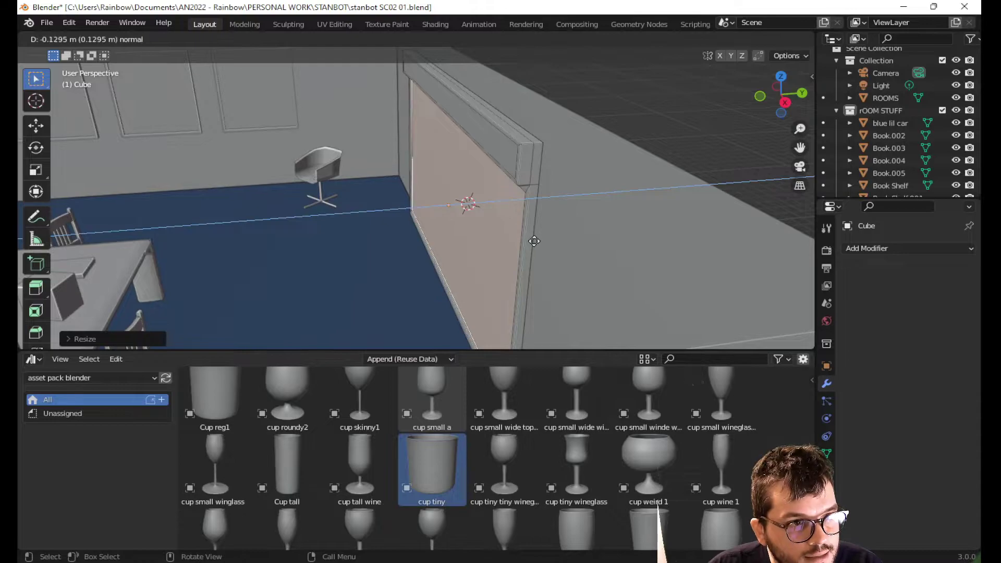
click(535, 241)
middle_drag(534, 241, 679, 107)
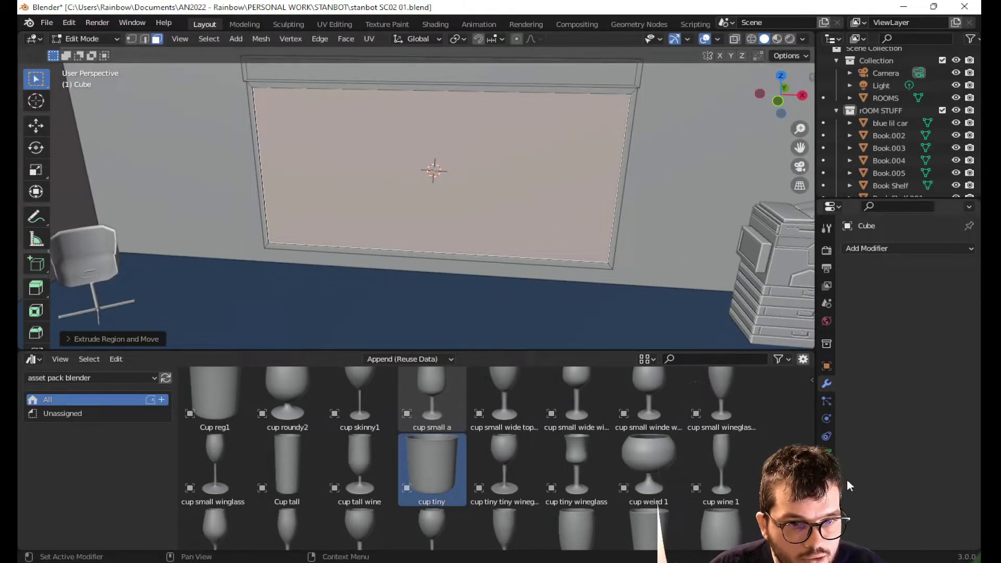
Step: Add two material slots to the projector screen, each with a new material
click(827, 471)
click(969, 250)
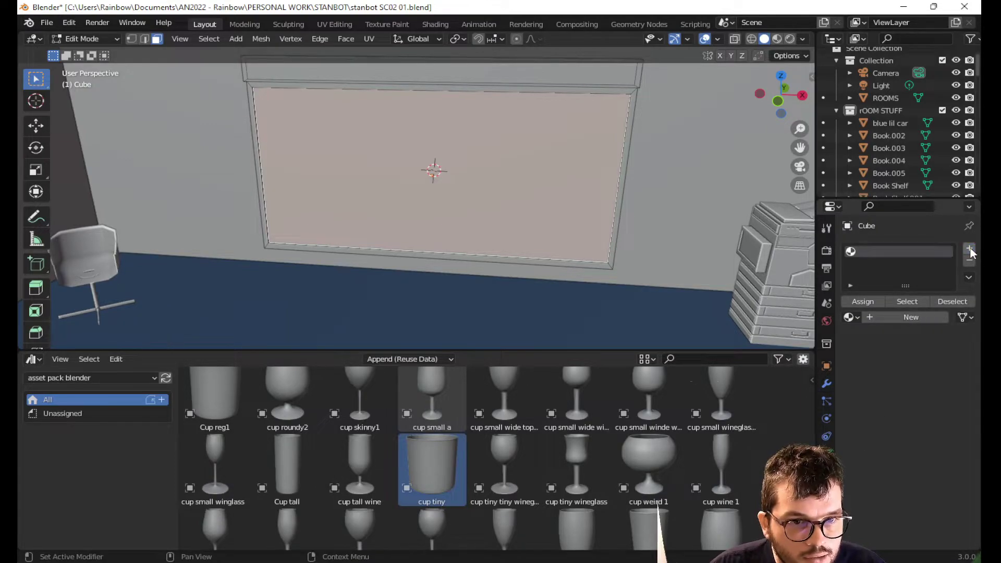
click(969, 249)
click(874, 337)
click(881, 252)
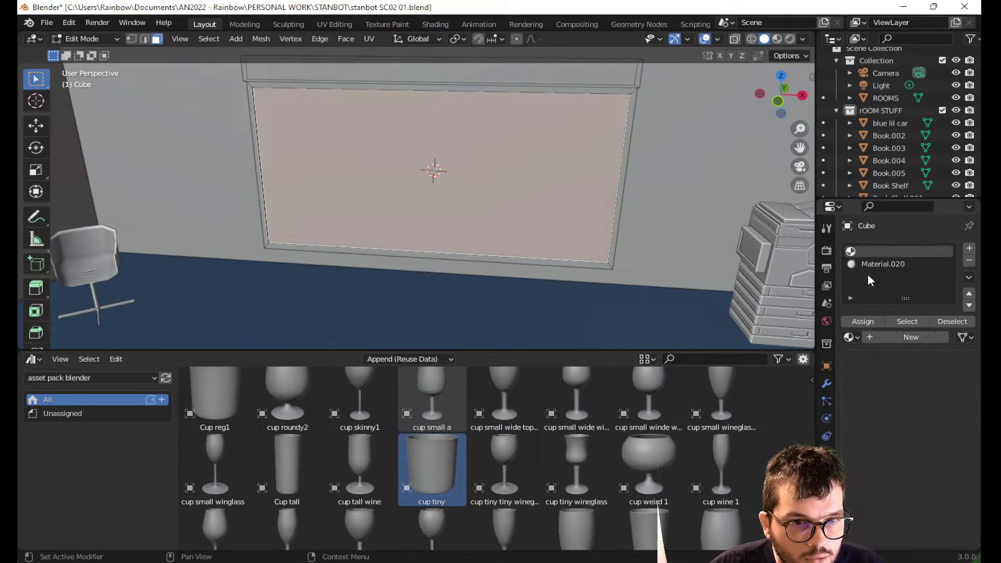
click(881, 338)
click(876, 265)
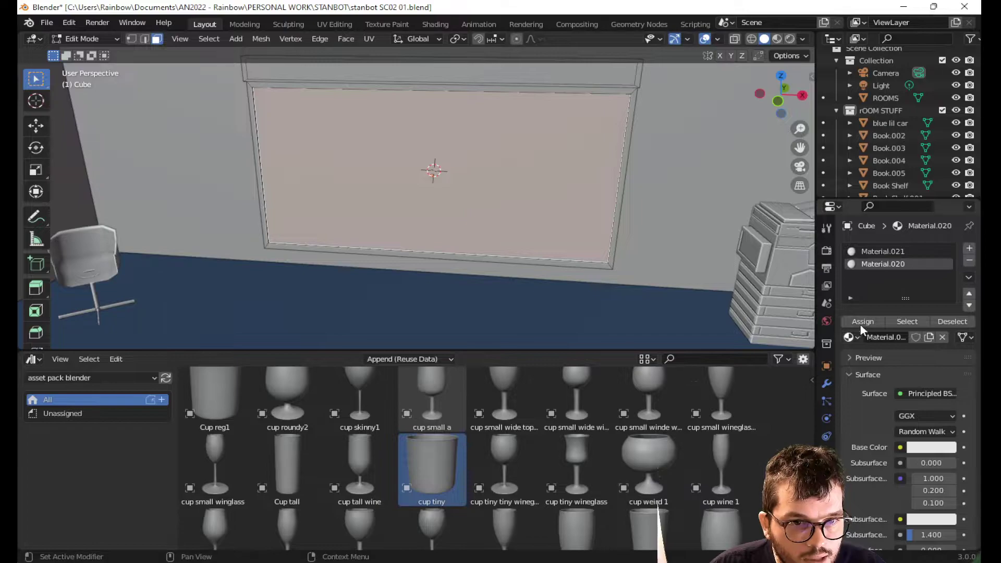
Step: Adjust Material.020's base colour and raise its roughness
click(923, 448)
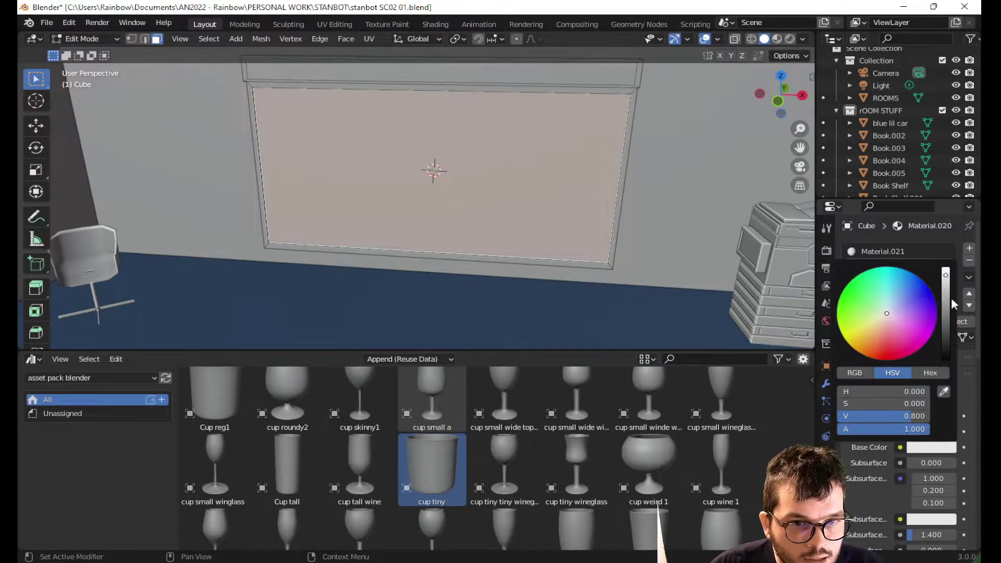
scroll(868, 471, down, 3)
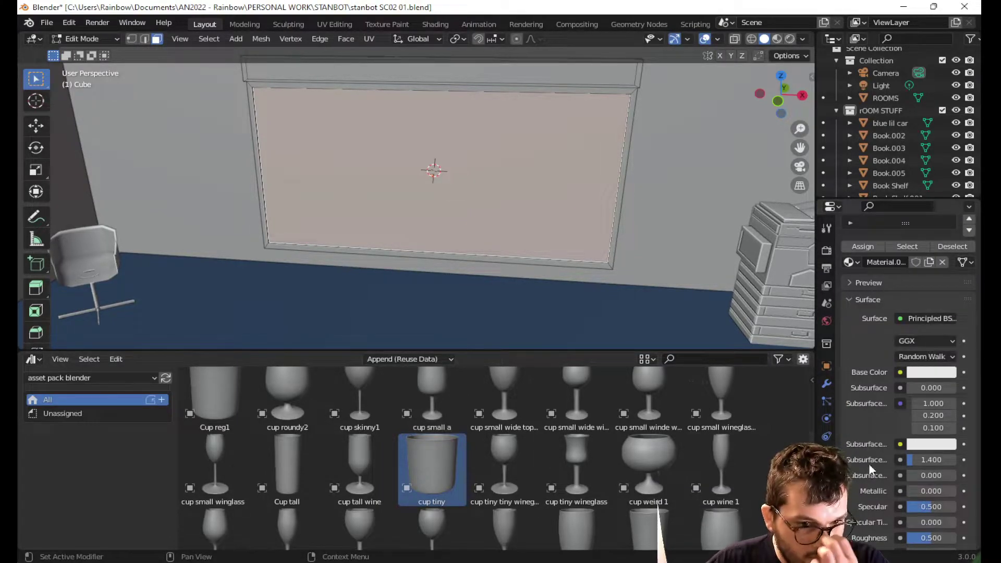
scroll(865, 430, down, 4)
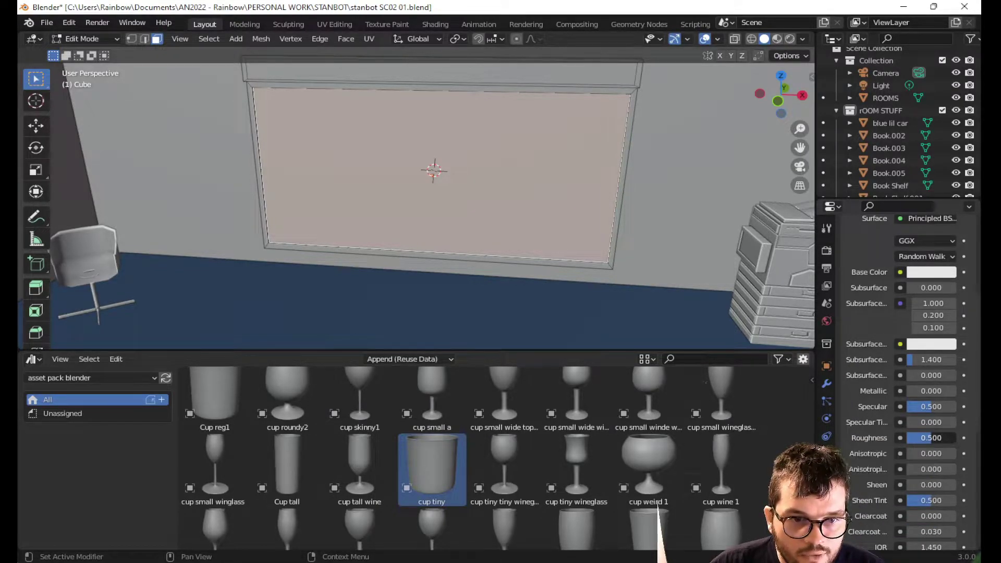
drag(930, 438, 939, 437)
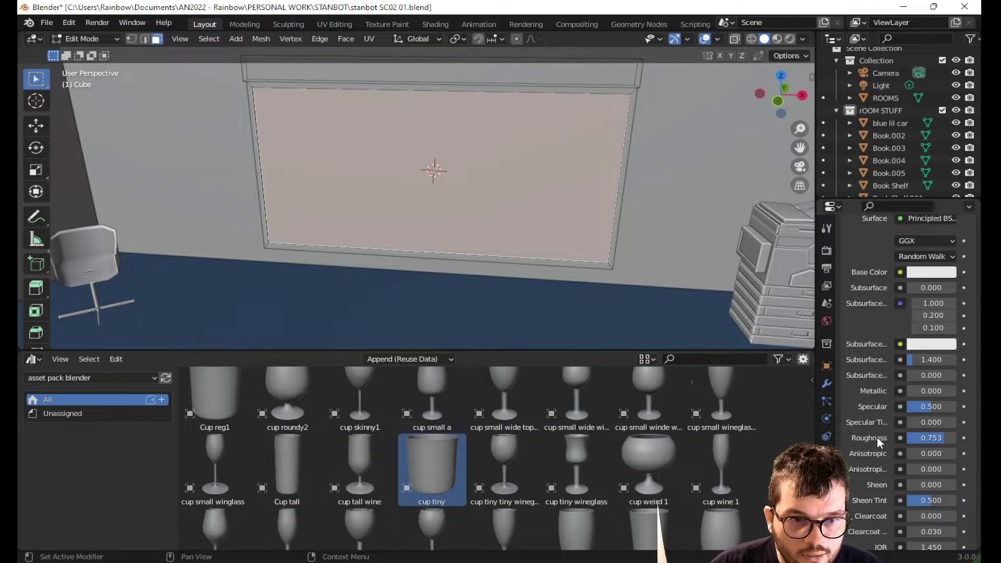
scroll(868, 437, up, 1)
scroll(868, 446, up, 2)
scroll(869, 447, up, 2)
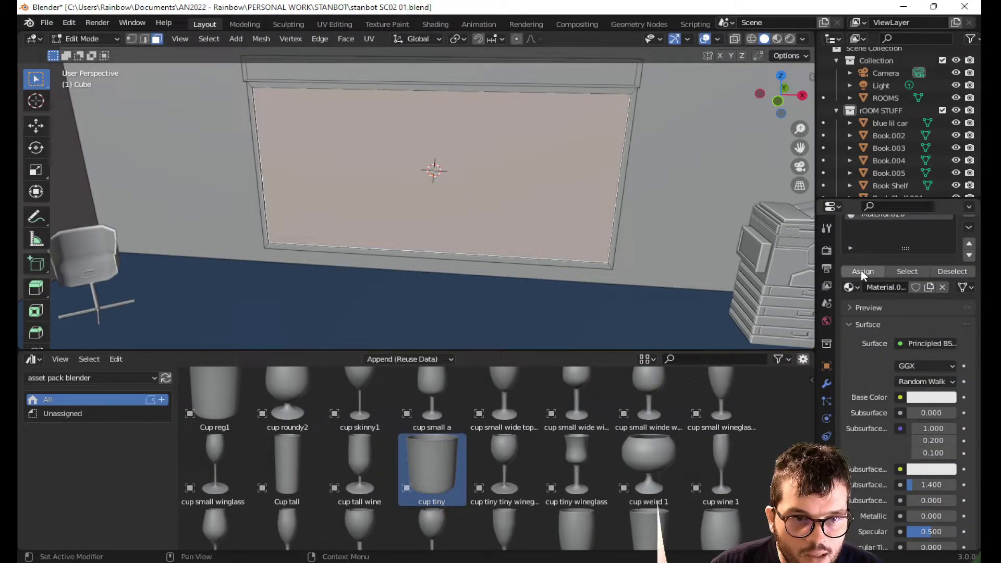
scroll(871, 305, up, 2)
Step: Rename the two materials to 'projecter screen' and 'projectore screen outline'
double_click(880, 263)
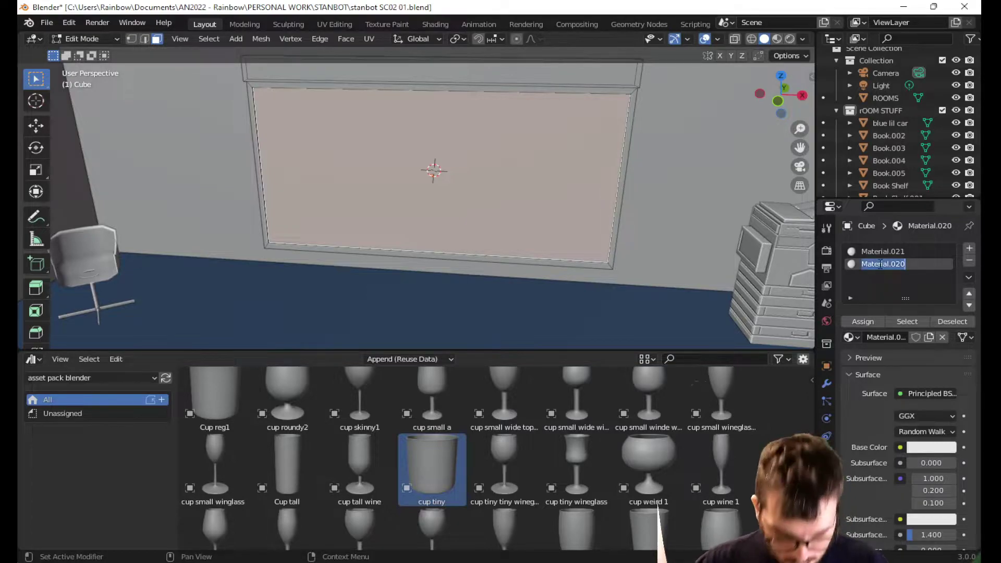
text(pr)
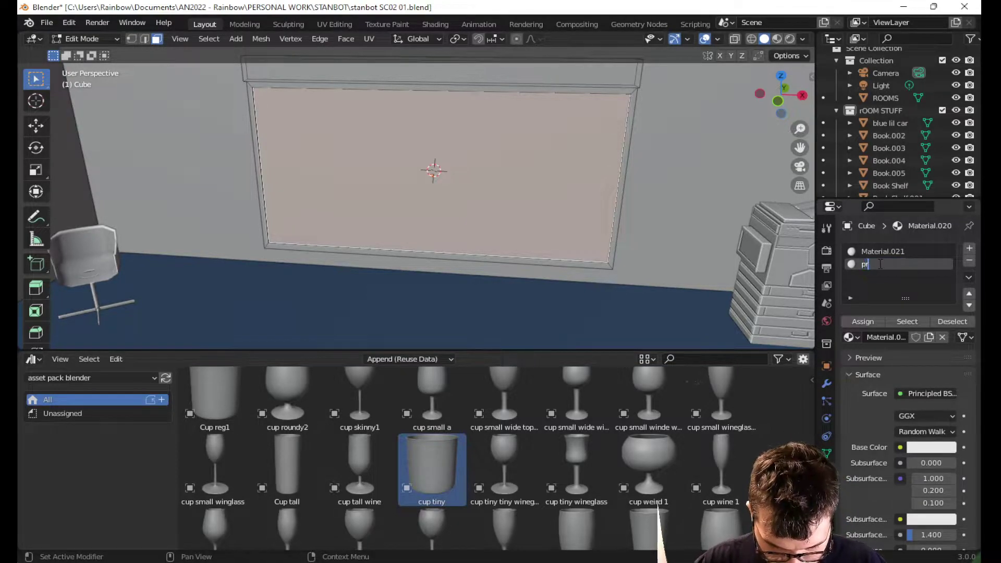
text(ojecter screen)
key(Return)
double_click(878, 253)
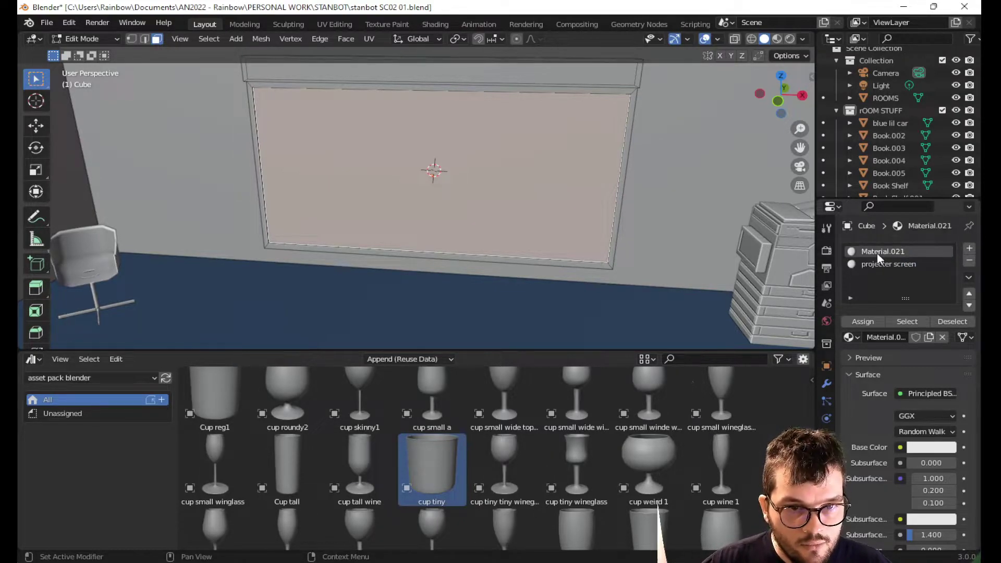
text(projectore screen)
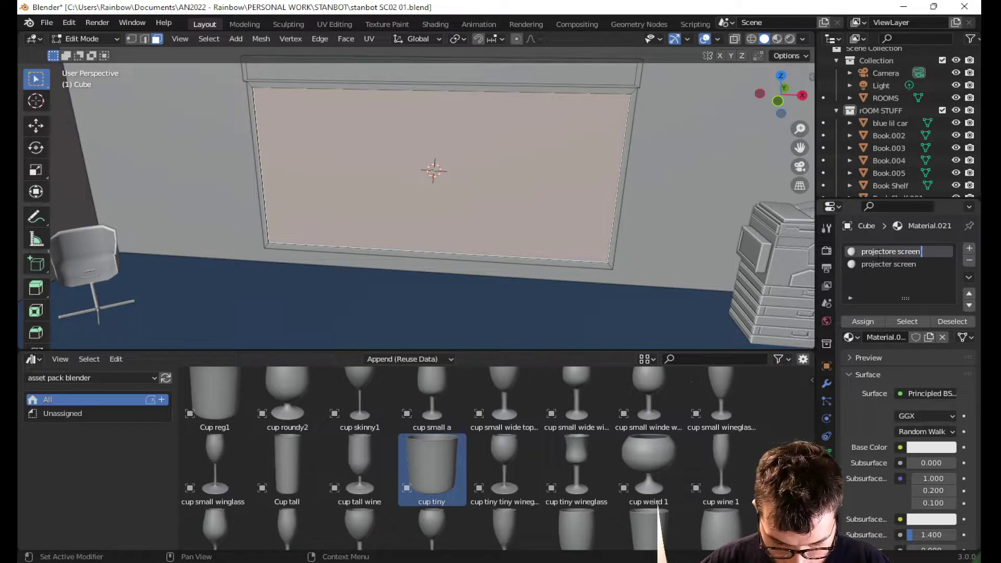
text( outline)
key(Return)
Step: Darken the base colour of the 'projectore screen outline' material
click(926, 448)
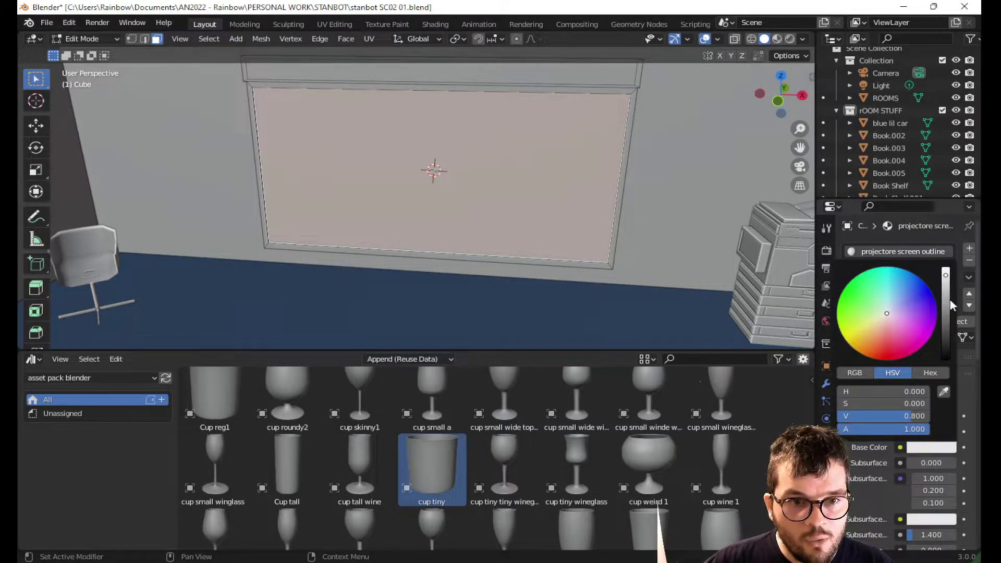
drag(950, 299, 945, 326)
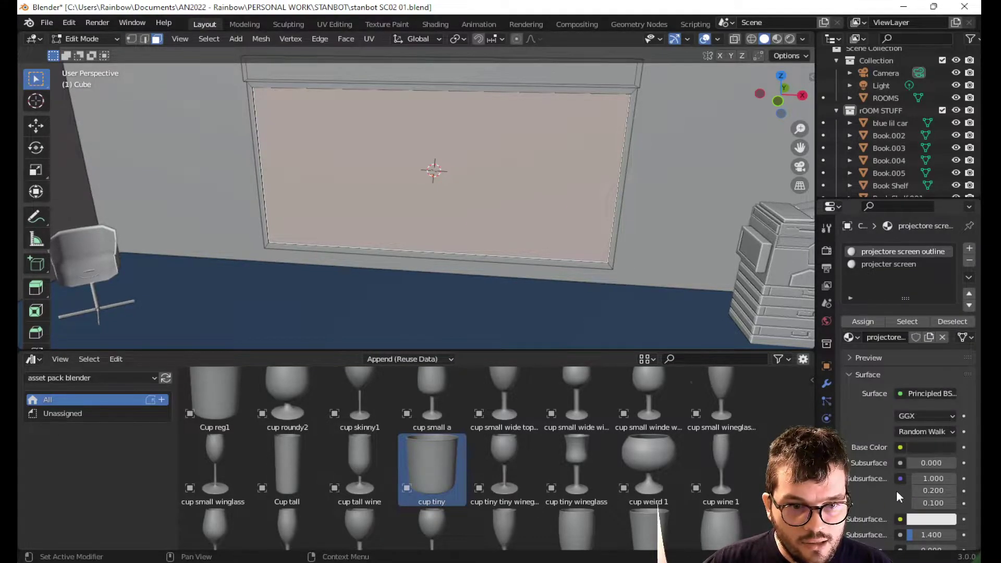
scroll(899, 496, down, 1)
scroll(899, 497, down, 2)
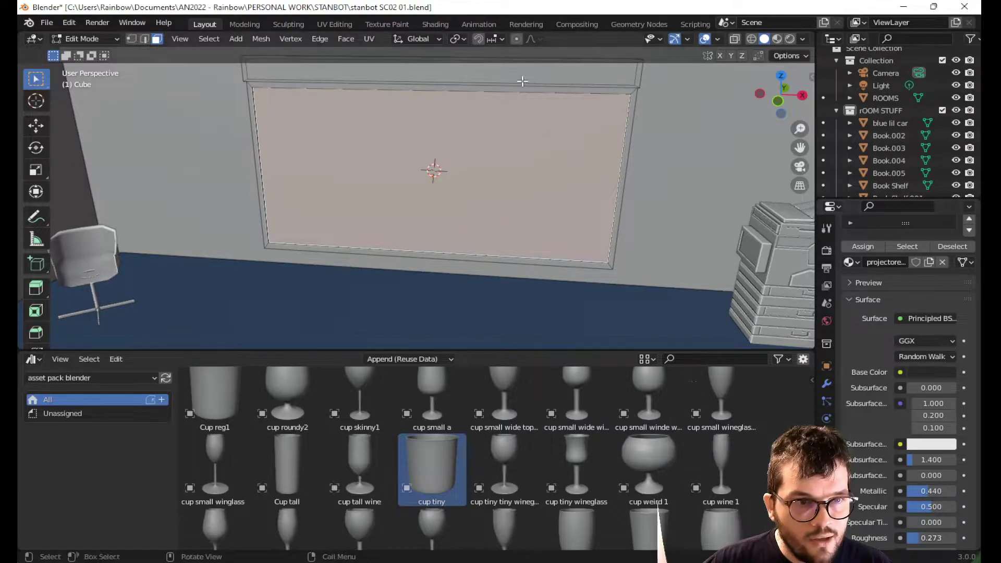
Step: Return to object mode and raise the projector screen along Z
key(Tab)
scroll(677, 118, down, 4)
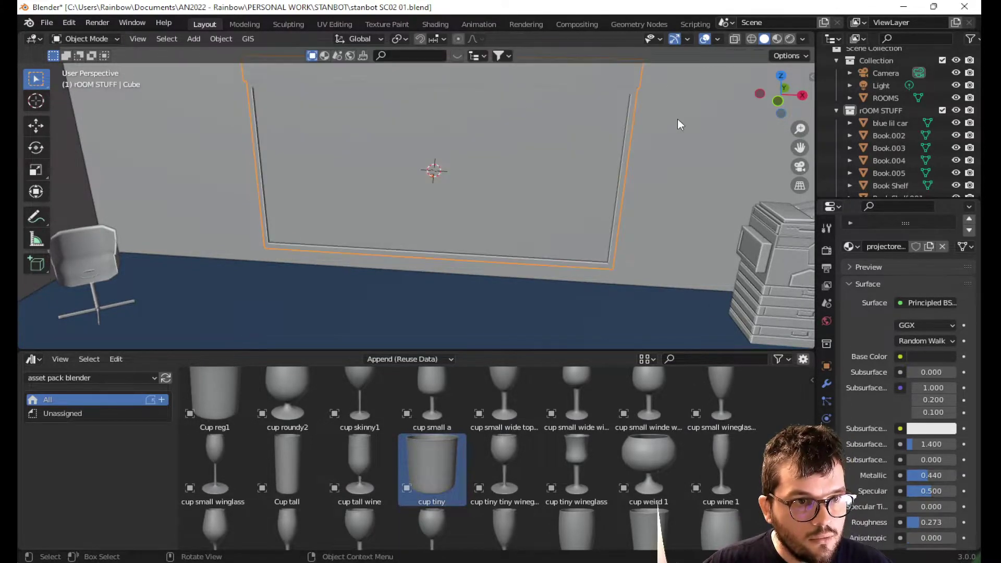
middle_drag(678, 119, 585, 151)
middle_drag(538, 202, 659, 199)
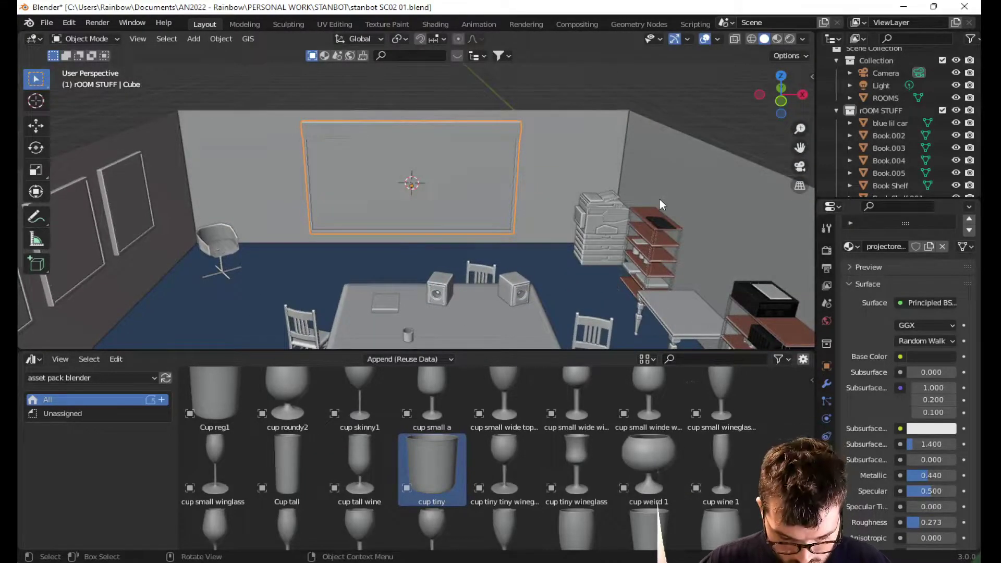
key(g)
key(z)
click(658, 192)
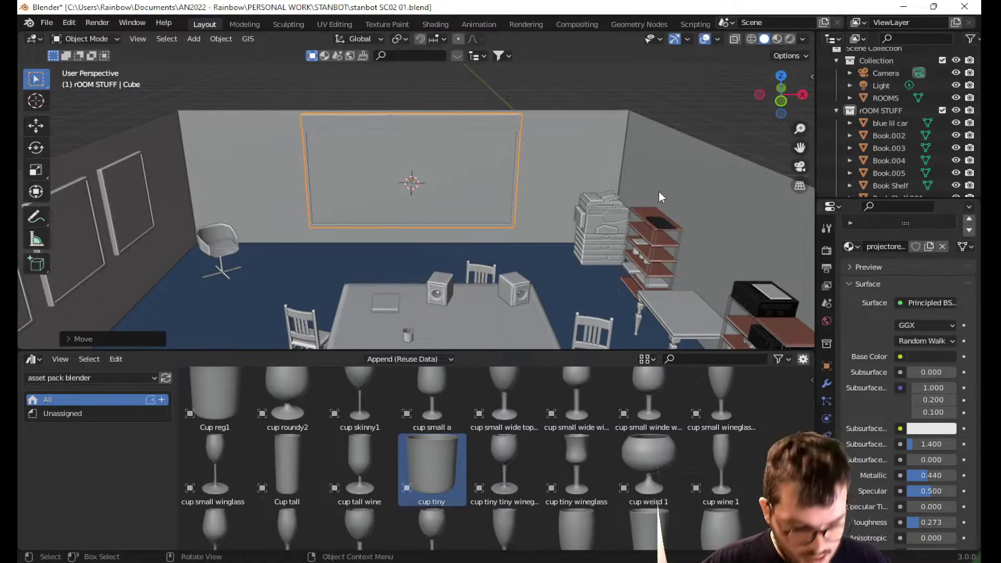
Step: Shorten the screen vertically and move it to a new height on the wall
key(s)
key(z)
click(590, 192)
key(g)
key(z)
click(590, 176)
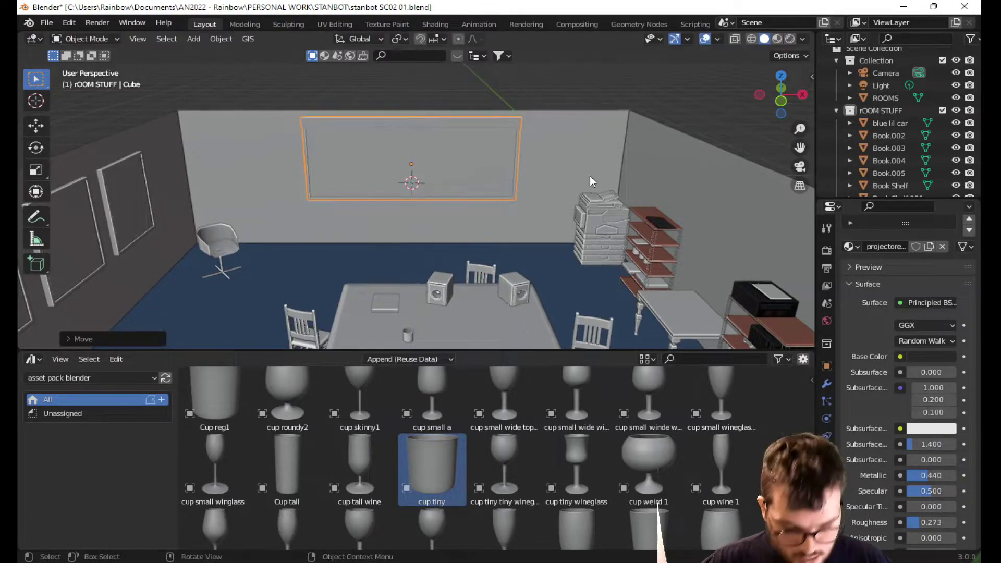
Step: Undo the last move, then stretch the screen taller along Z and reposition it vertically
key(ctrl+z)
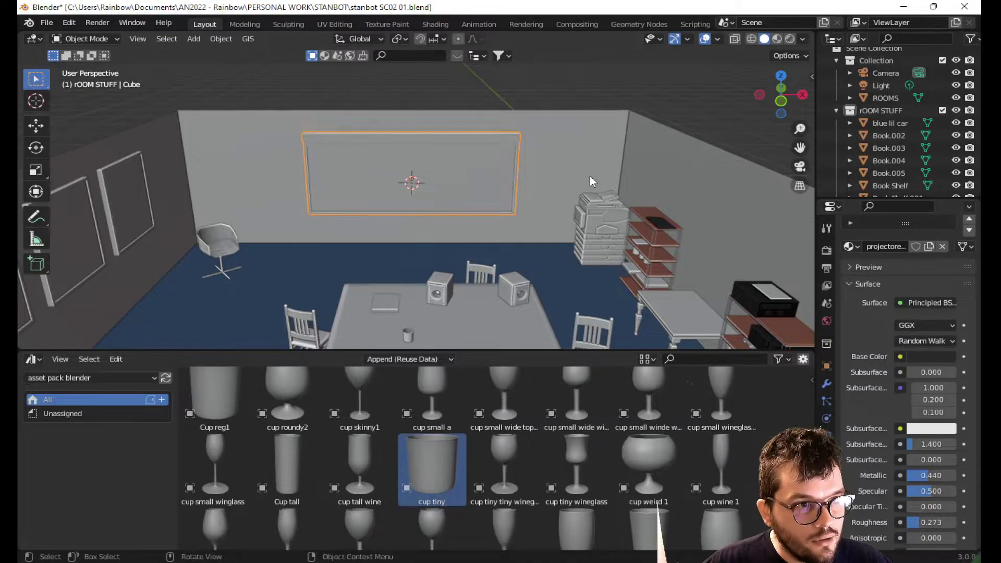
key(s)
key(z)
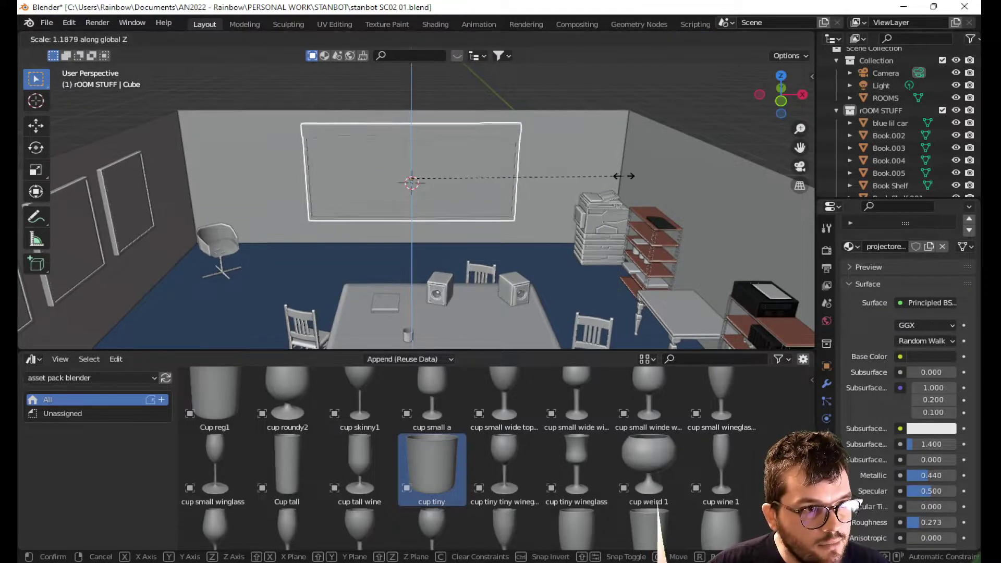
click(650, 175)
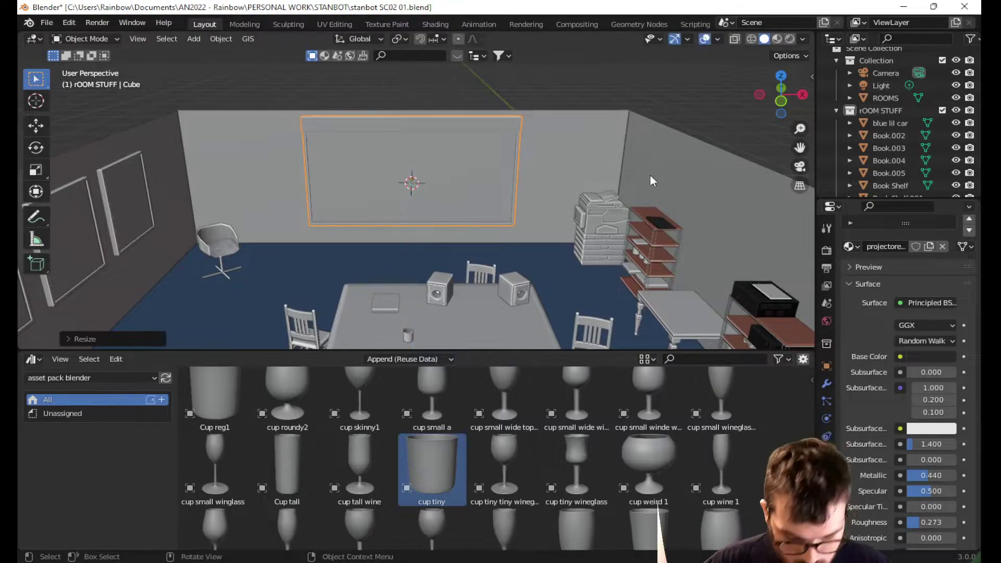
key(g)
key(z)
click(651, 175)
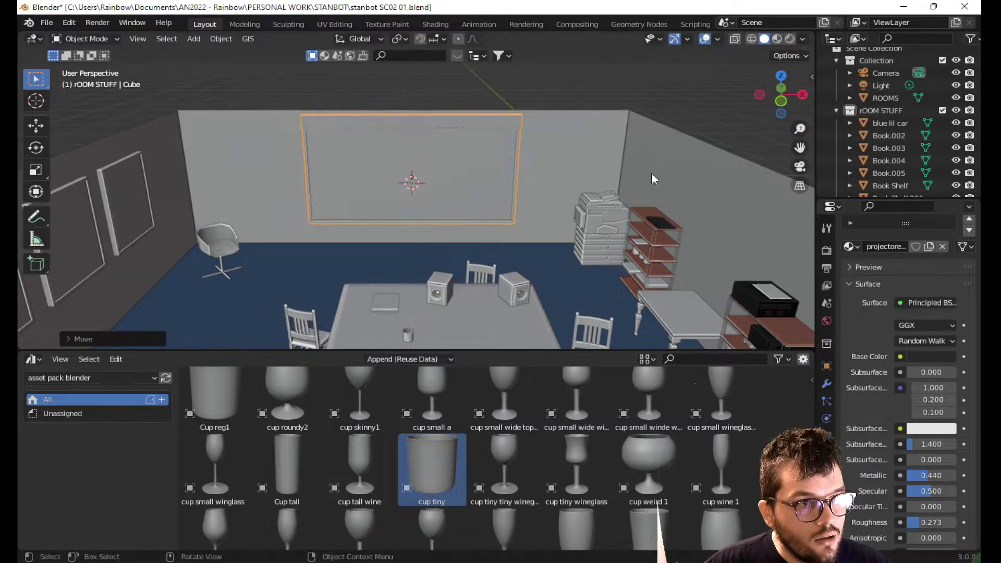
mouse_move(602, 146)
middle_down()
mouse_move(470, 155)
mouse_move(609, 152)
middle_up()
Step: Save stanbot SC02 01.blend with the latest changes
click(615, 151)
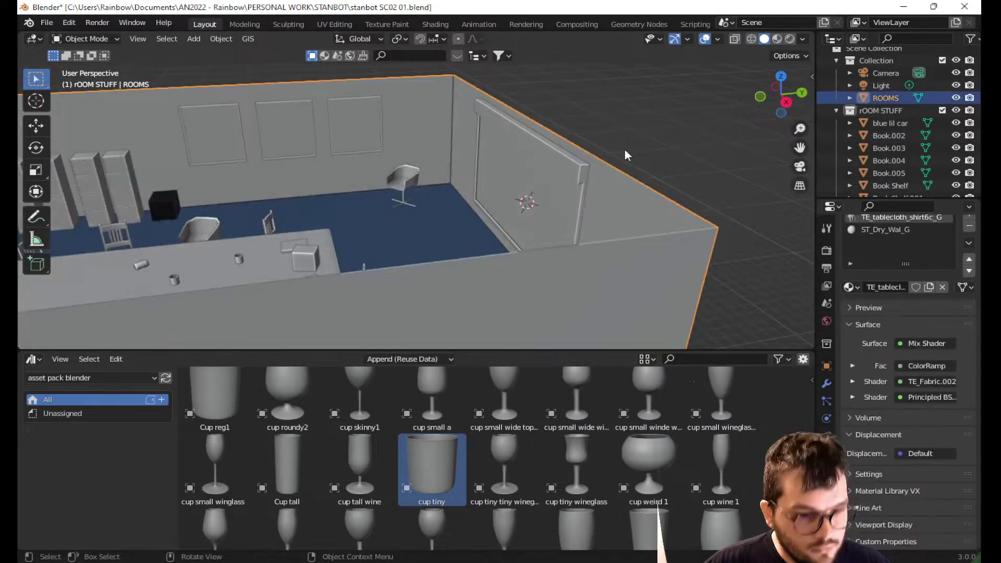
key(ctrl+s)
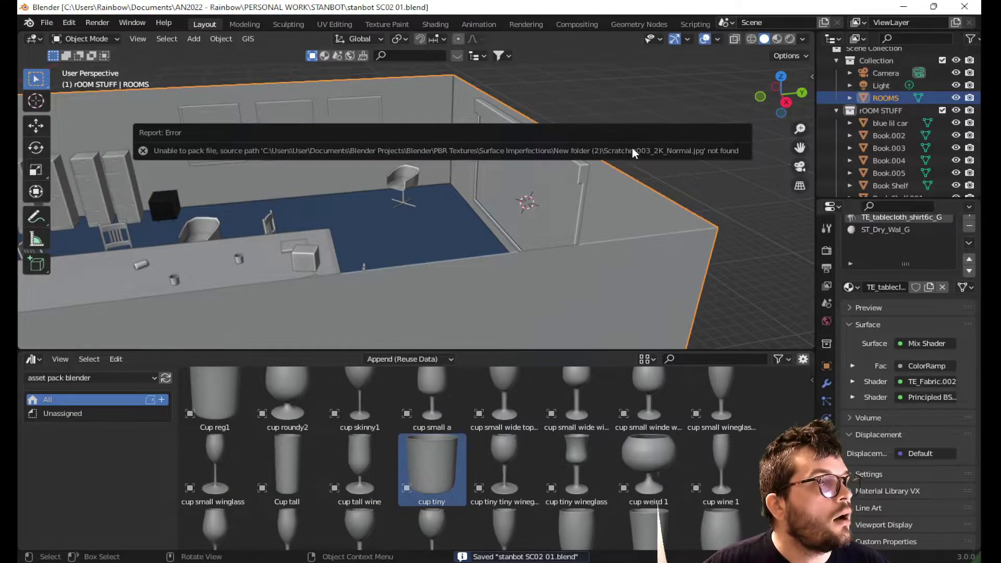
click(649, 96)
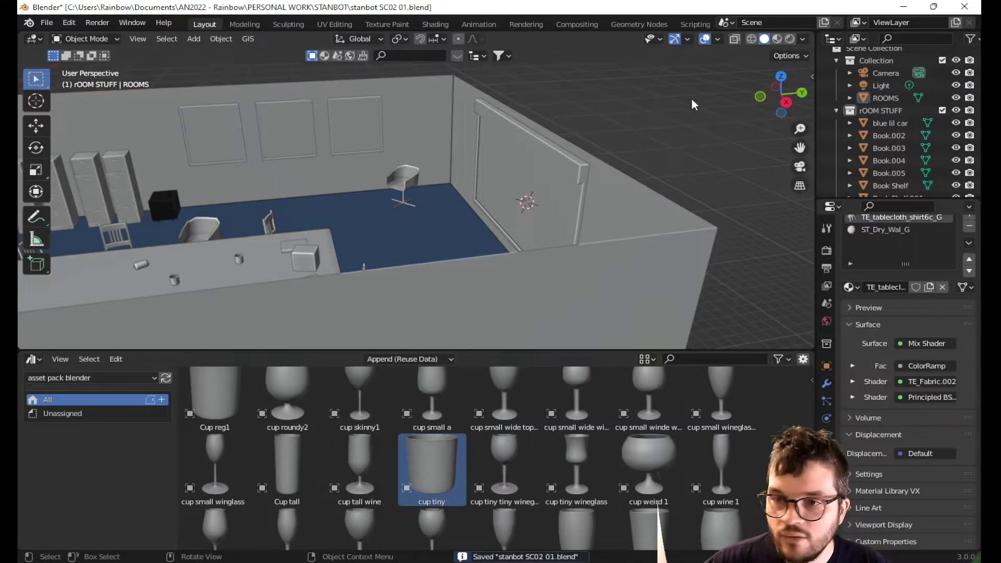
Step: Orbit toward the back wall and select the metal racking shelf
middle_drag(692, 98, 486, 231)
scroll(678, 139, down, 5)
scroll(505, 248, up, 3)
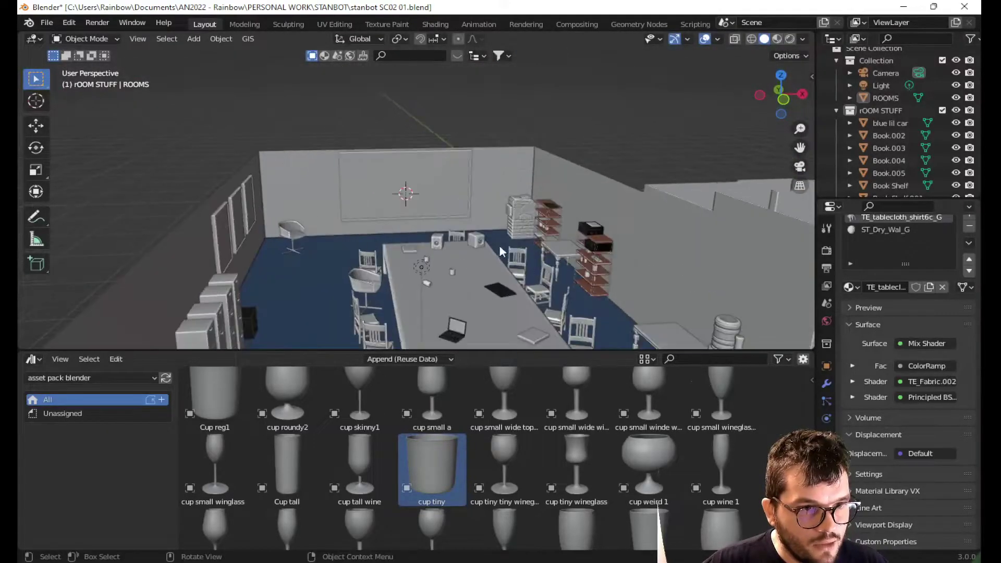
scroll(505, 248, down, 3)
scroll(527, 193, up, 8)
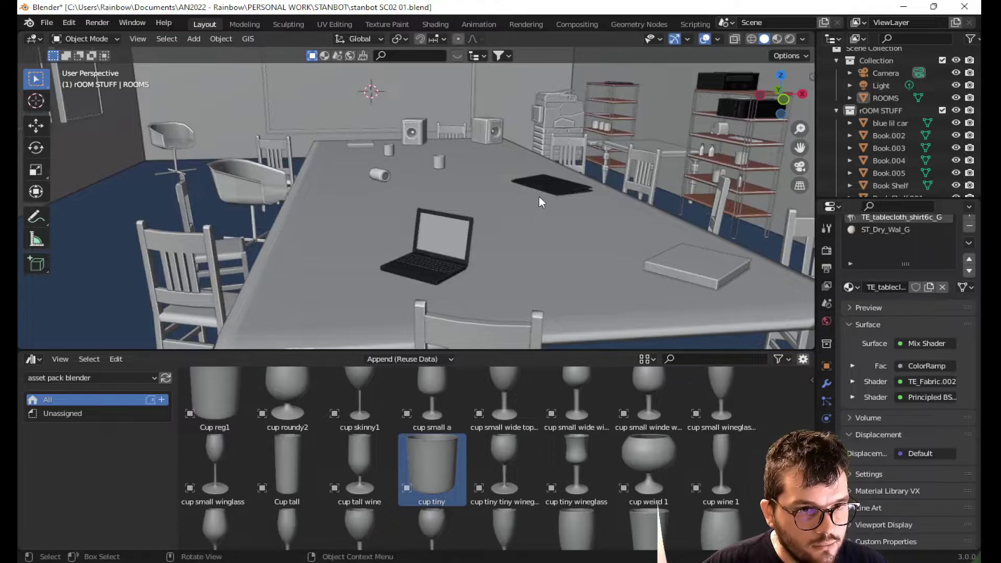
middle_drag(539, 202, 600, 201)
click(685, 230)
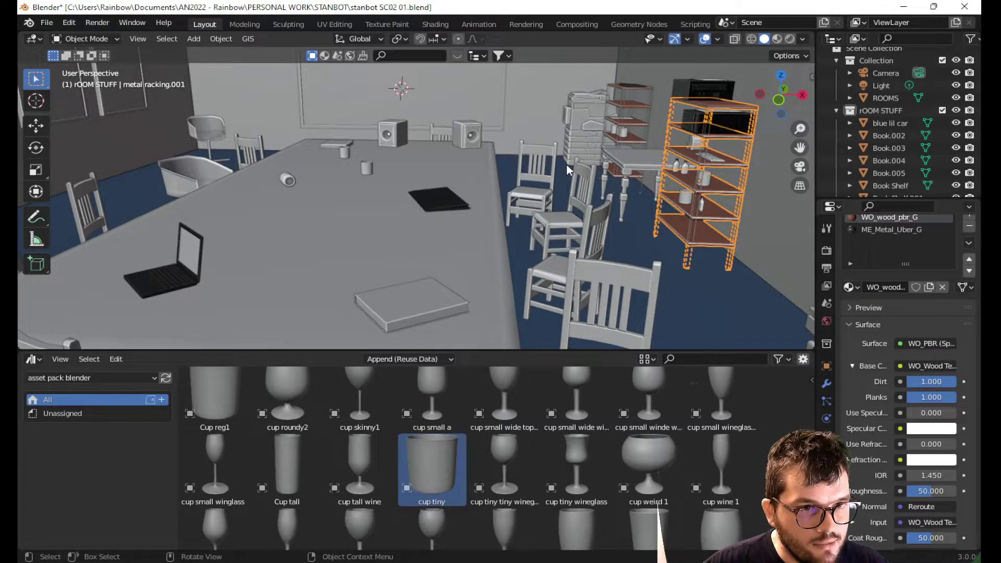
Step: Orbit and zoom around the room interior to inspect the layout
scroll(565, 165, down, 3)
middle_drag(565, 166, 493, 199)
scroll(517, 173, down, 2)
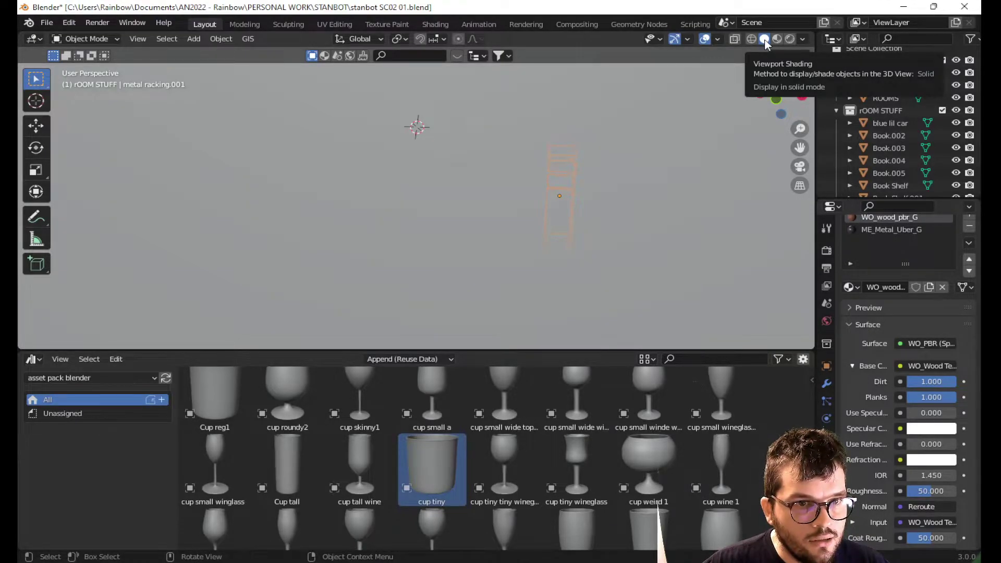
scroll(587, 161, up, 3)
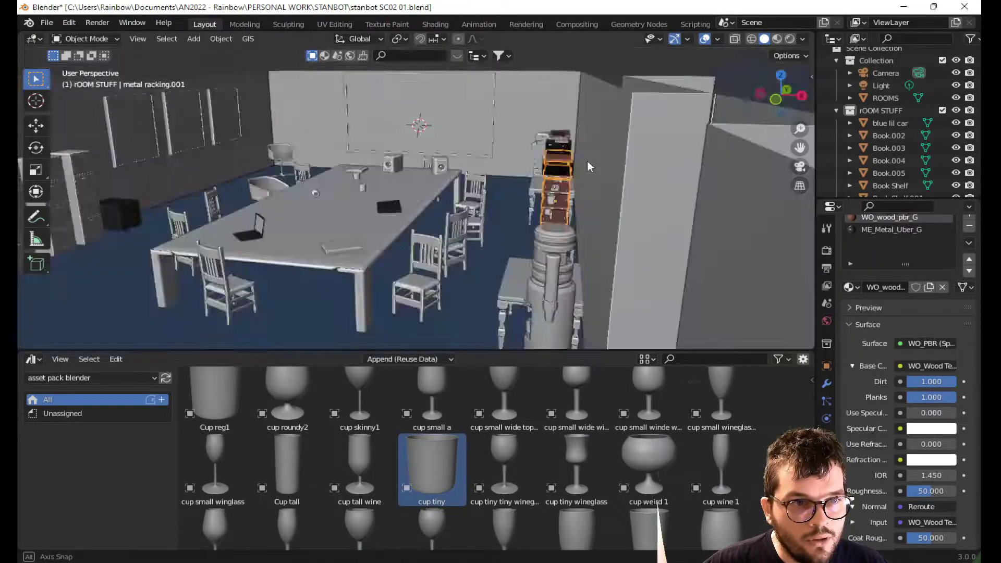
middle_drag(587, 161, 611, 168)
scroll(550, 196, down, 4)
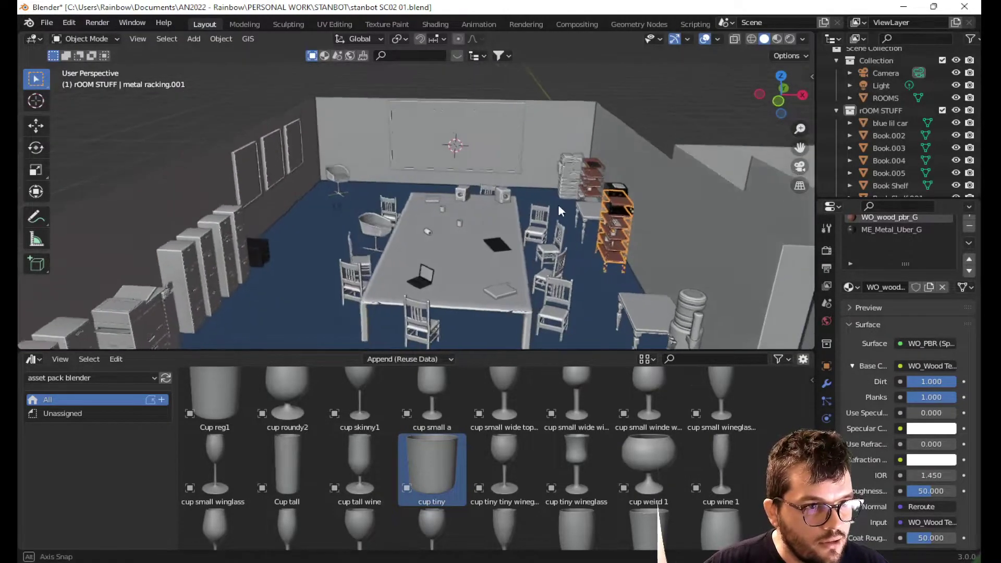
middle_drag(559, 210, 555, 203)
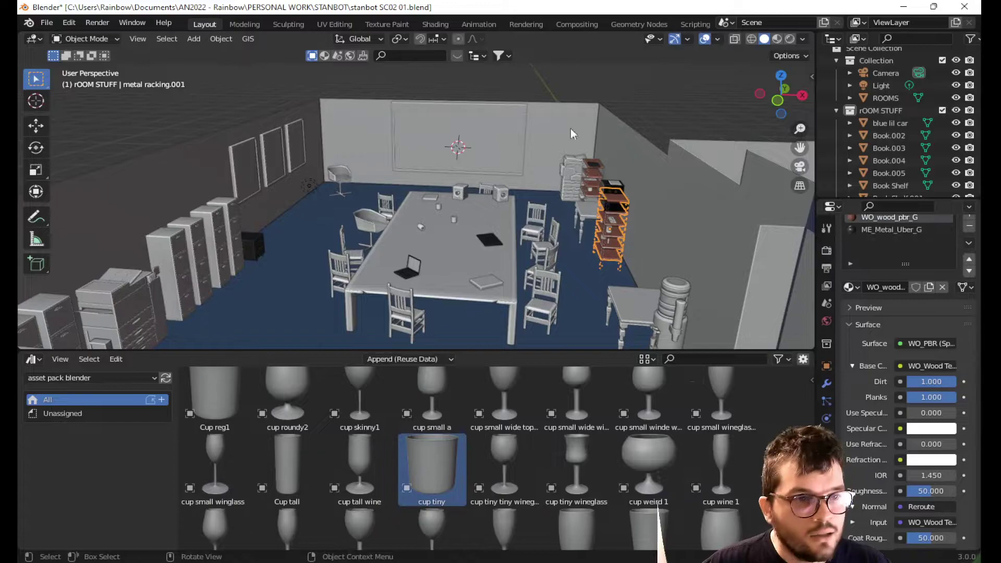
Step: Switch the viewport to Material Preview, then Rendered shading, and orbit around the lit room
click(777, 41)
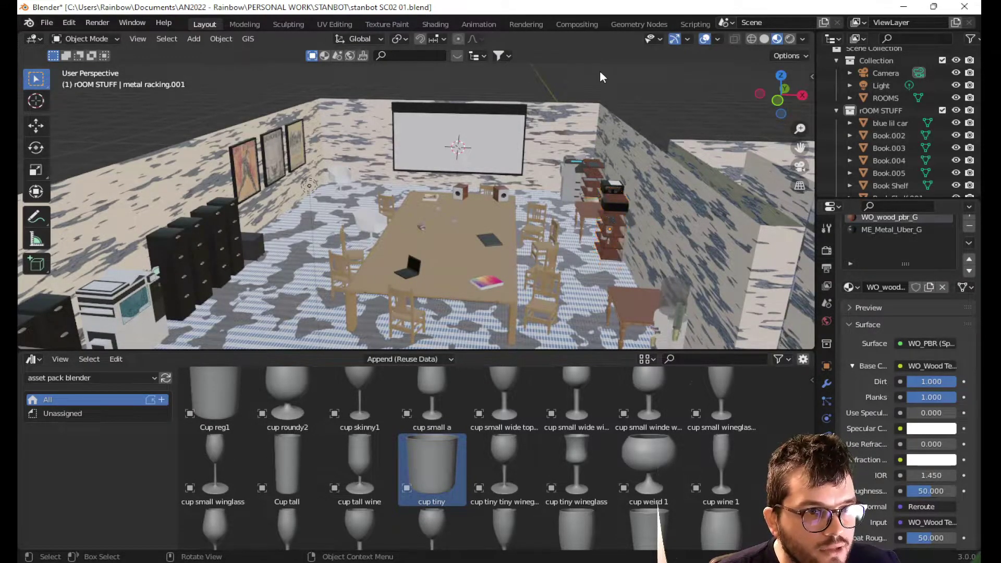
click(790, 38)
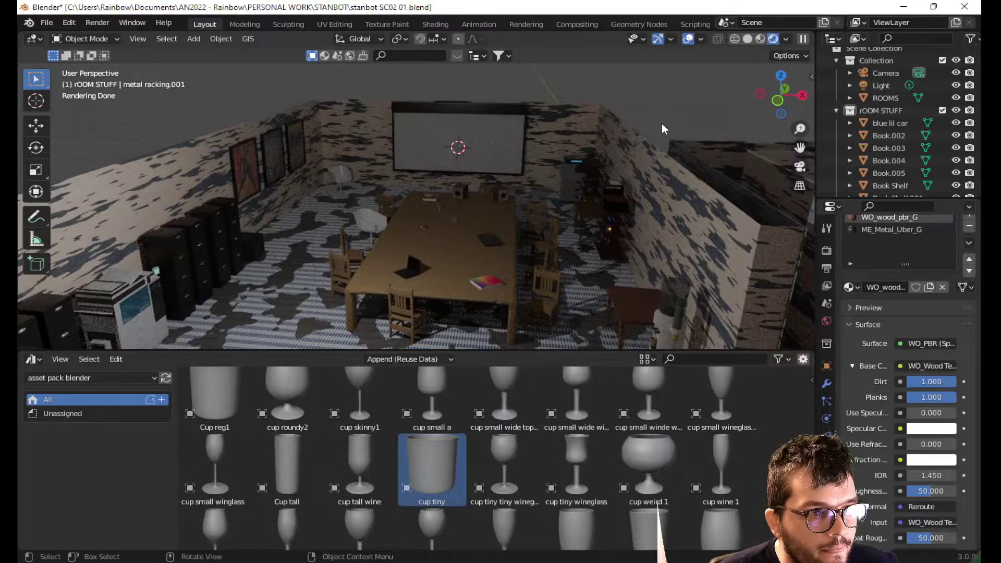
scroll(667, 115, up, 4)
scroll(663, 120, down, 3)
middle_drag(646, 131, 623, 149)
shift+middle_drag(407, 185, 580, 161)
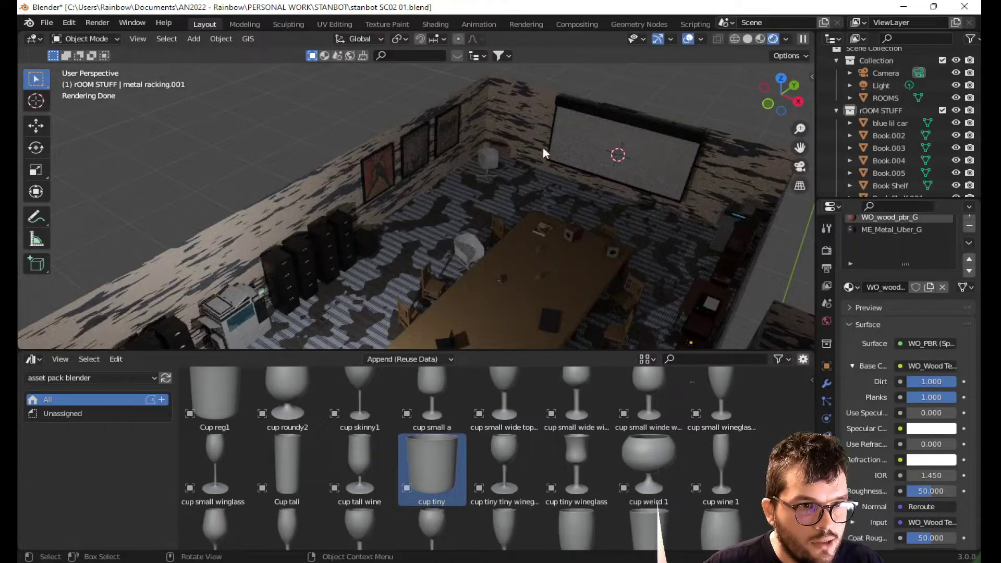
middle_drag(510, 192, 274, 188)
shift+middle_drag(264, 125, 429, 228)
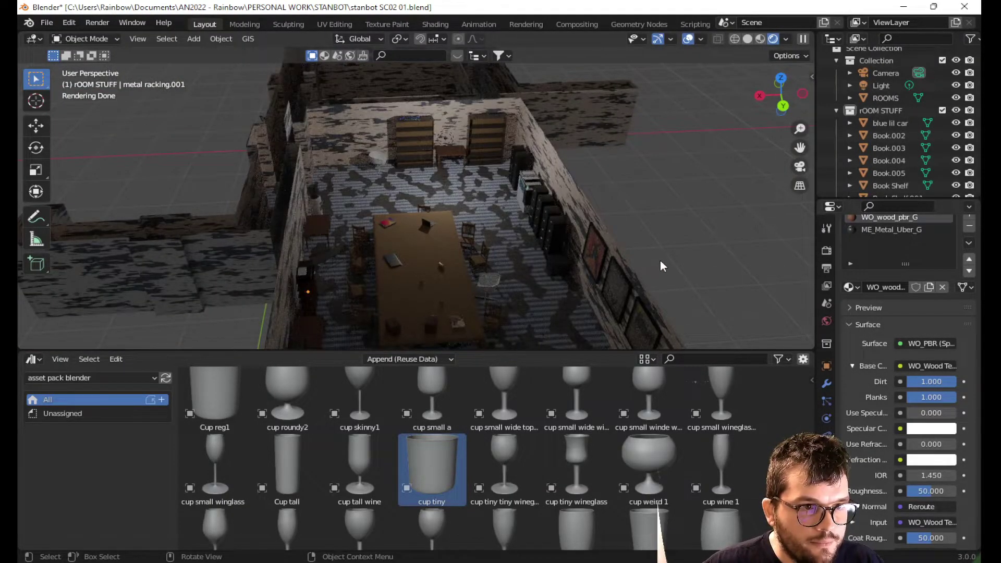
middle_drag(635, 229, 658, 217)
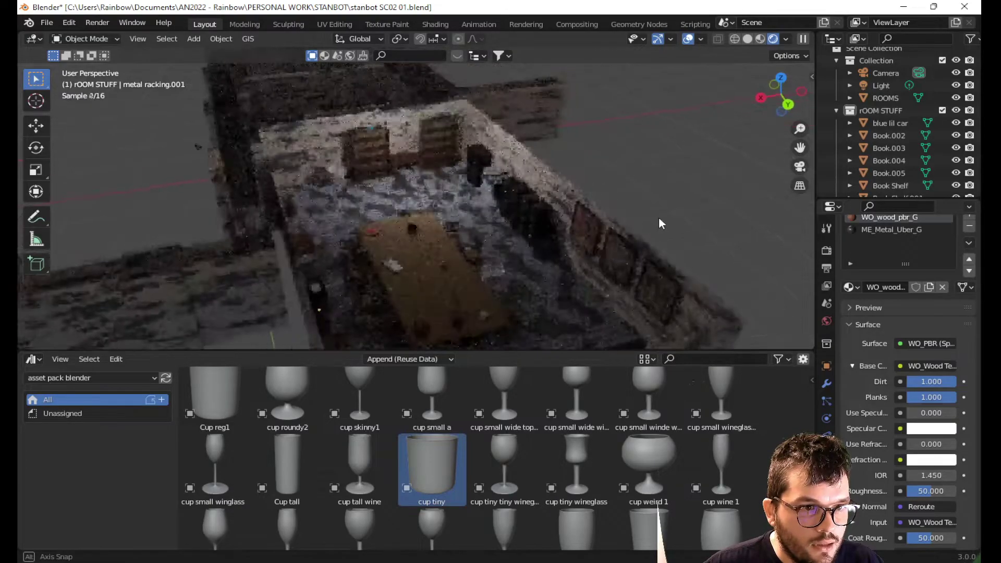
Step: In solid shading, duplicate a file cabinet, place it against the far wall, rotate 90° on Z
click(748, 41)
click(534, 218)
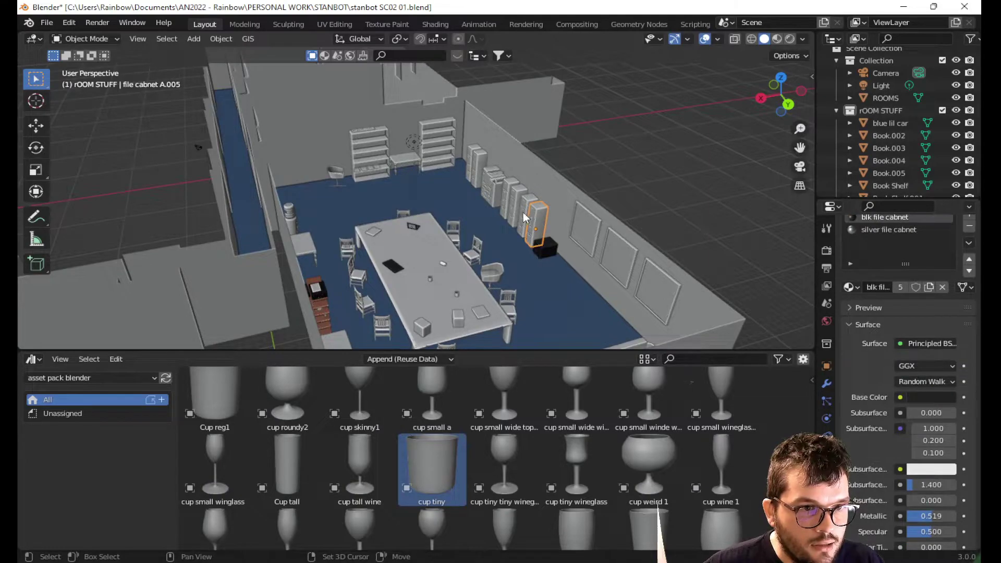
key(shift+d)
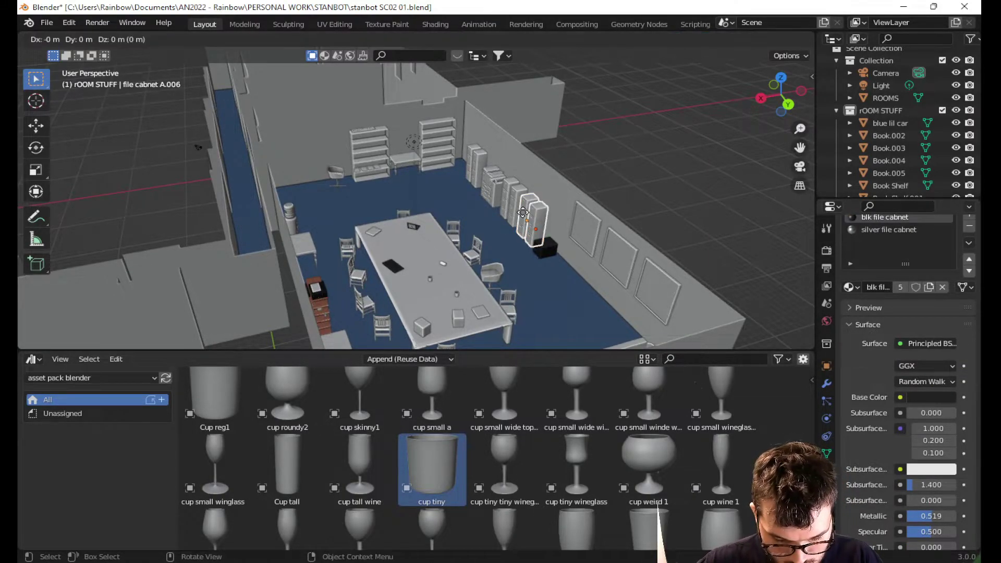
click(342, 247)
key(g)
key(y)
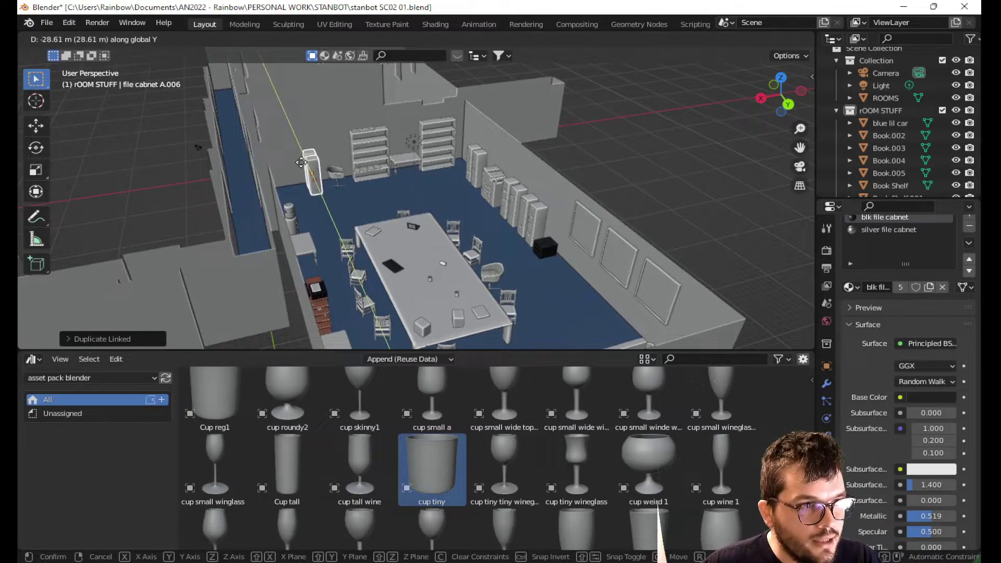
click(300, 161)
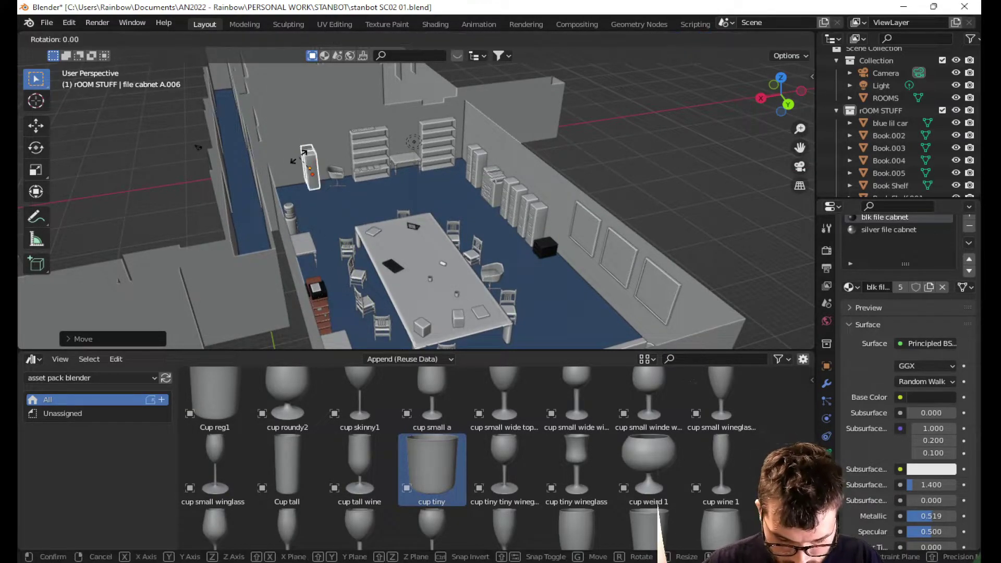
text(rz90)
key(Return)
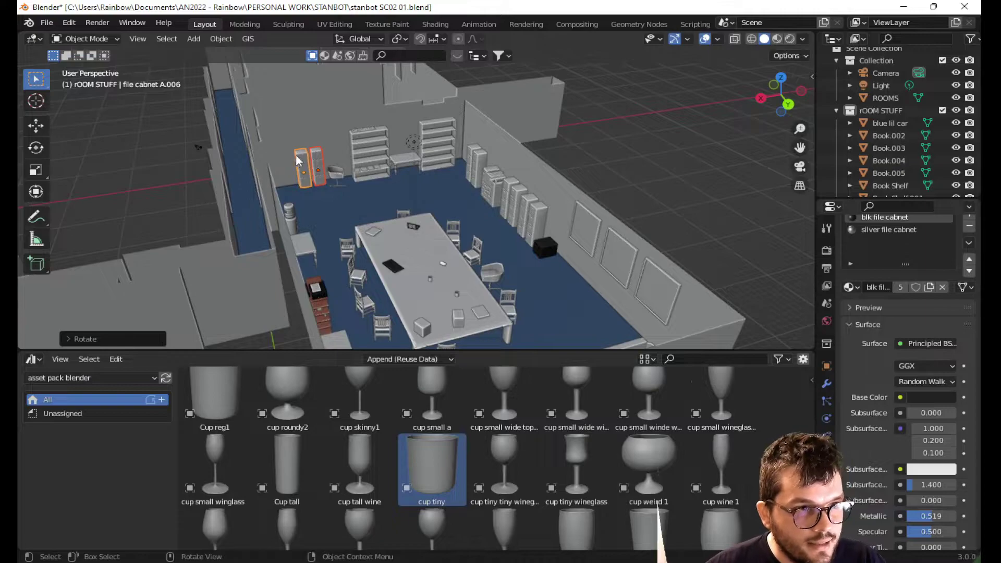
Step: Frame the file cabinets and shift them along Y and X
key(KP_Decimal)
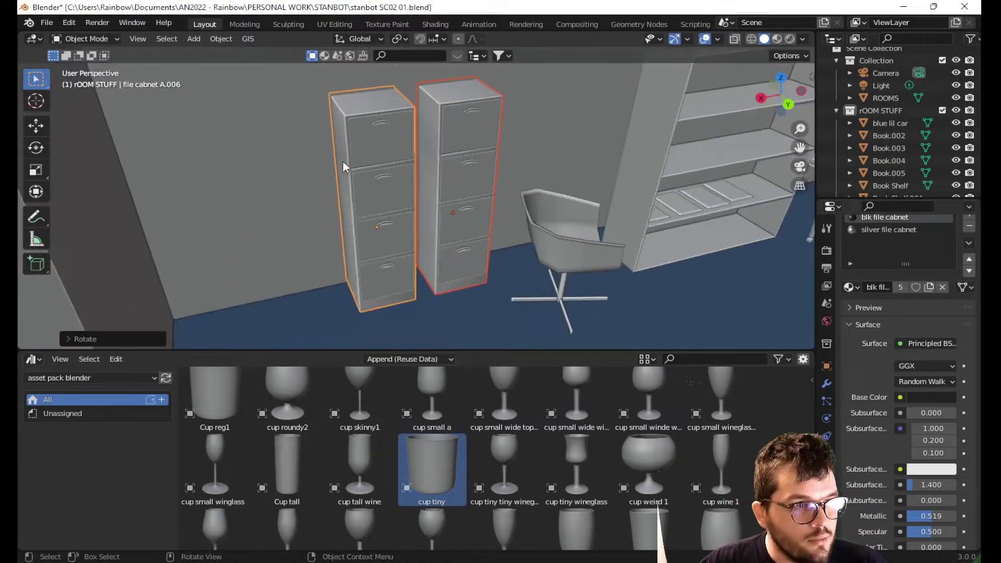
middle_drag(346, 164, 456, 205)
key(g)
key(y)
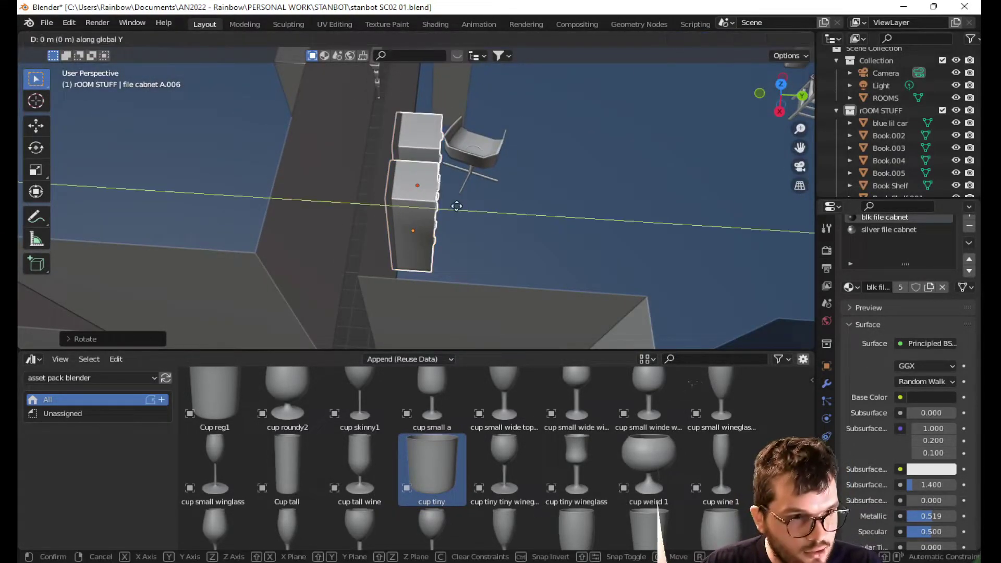
click(471, 206)
key(g)
key(x)
click(471, 243)
Step: Rotate the plastic chair around the Z axis
middle_drag(606, 244, 472, 234)
scroll(496, 246, down, 2)
click(472, 234)
key(r)
key(z)
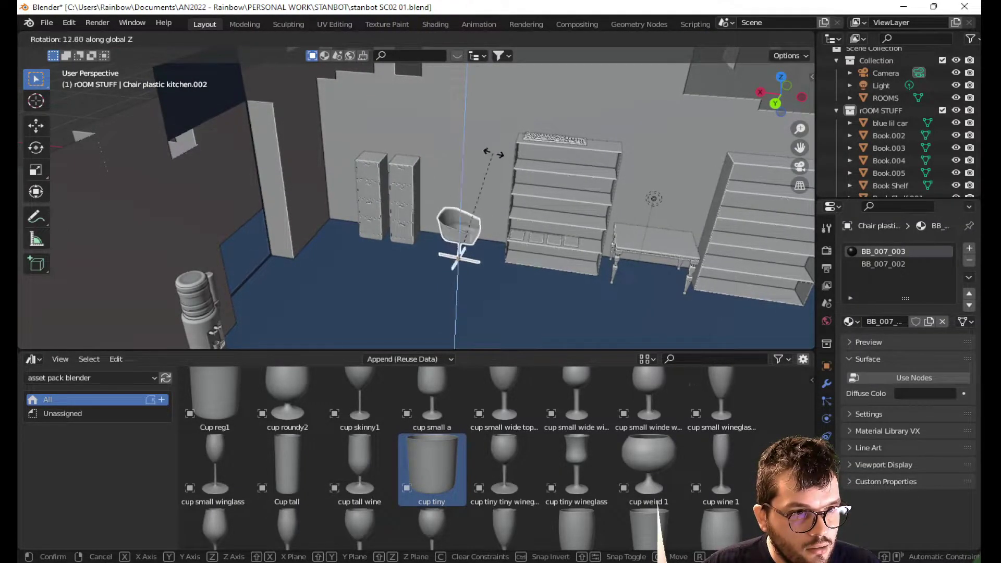
click(575, 240)
Step: Duplicate the black desk insert cabinet, slide the copy along X and turn it 180° on Z
click(474, 315)
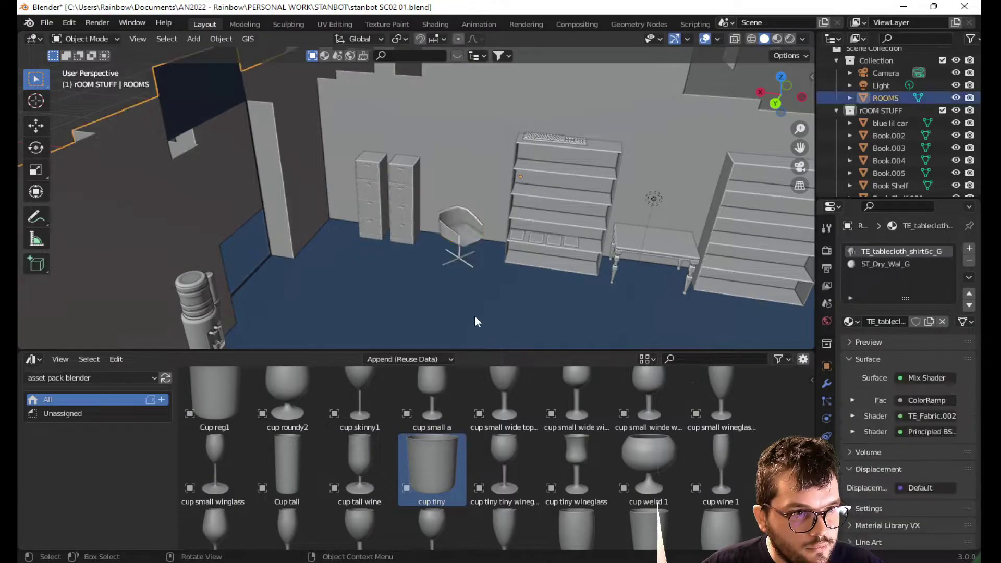
middle_drag(474, 315, 406, 194)
scroll(516, 243, down, 3)
click(407, 193)
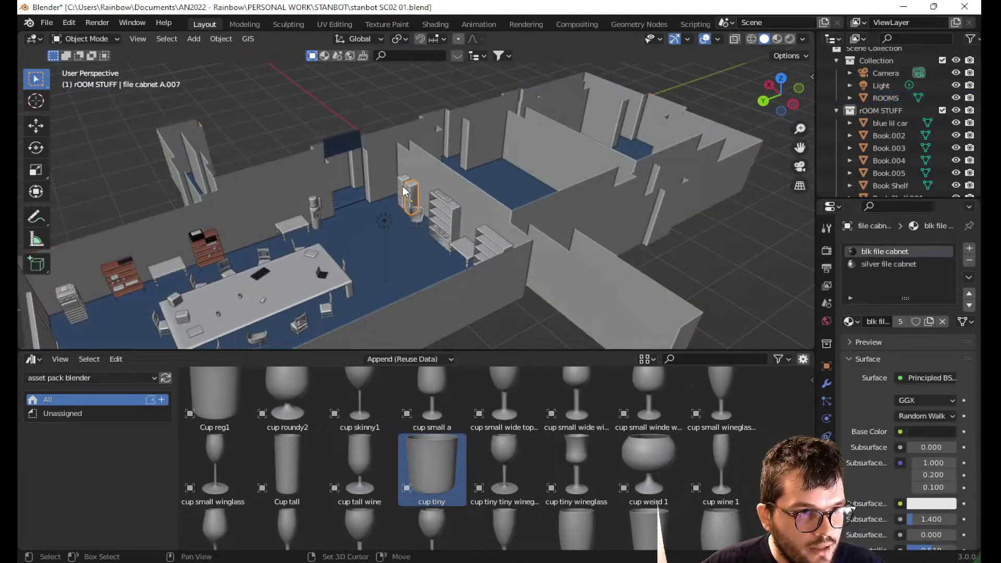
middle_drag(400, 190, 651, 252)
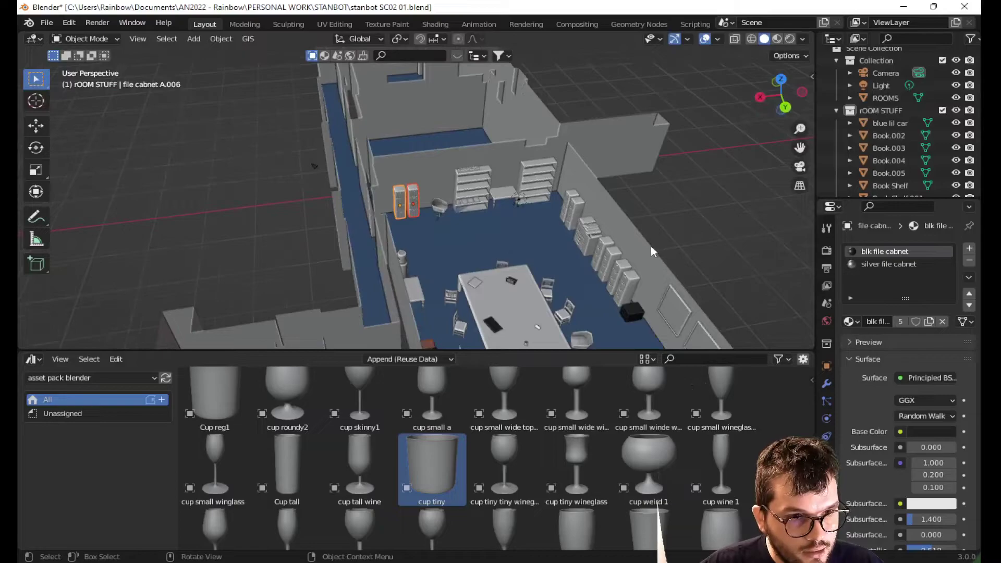
click(628, 315)
middle_drag(658, 315, 620, 290)
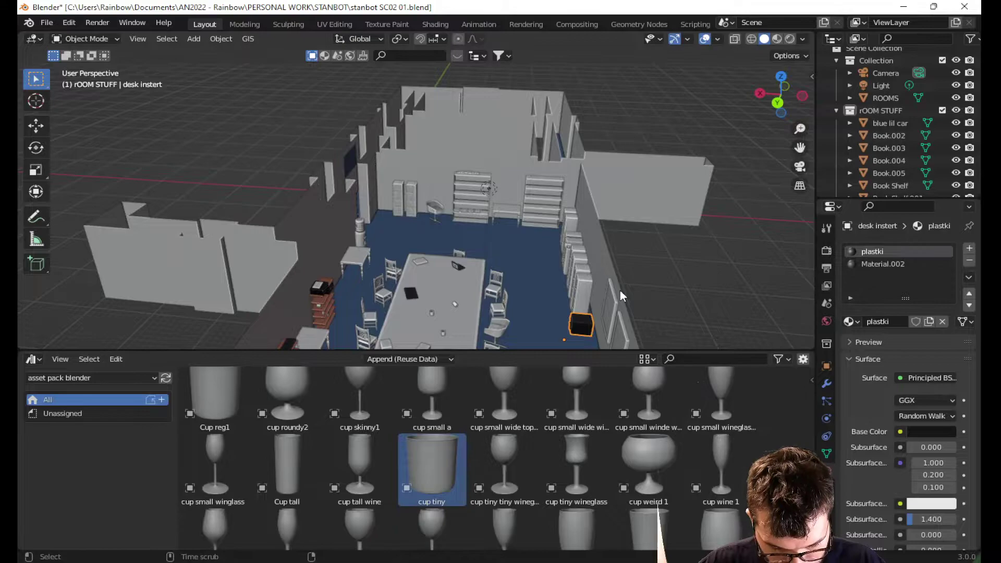
key(shift+d)
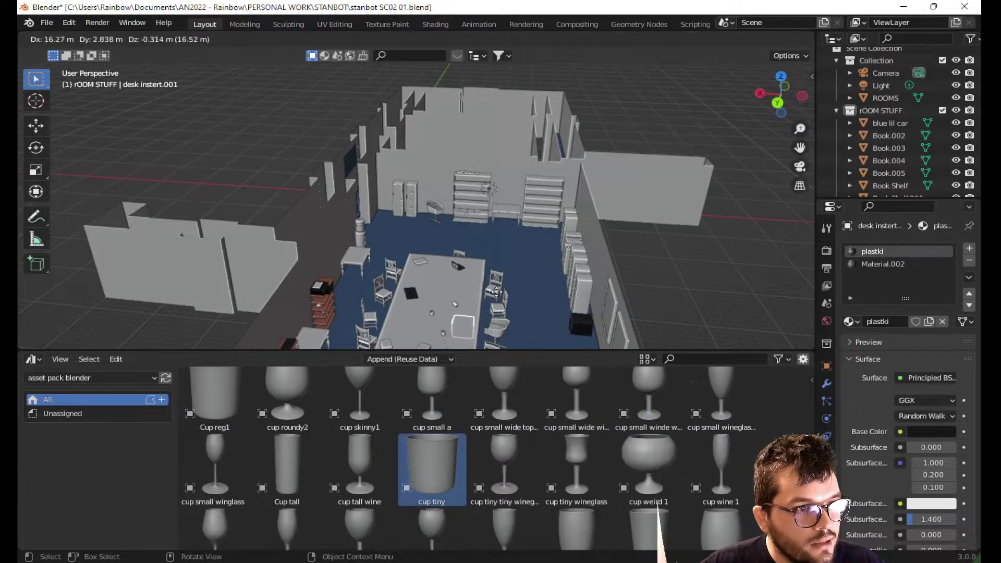
key(x)
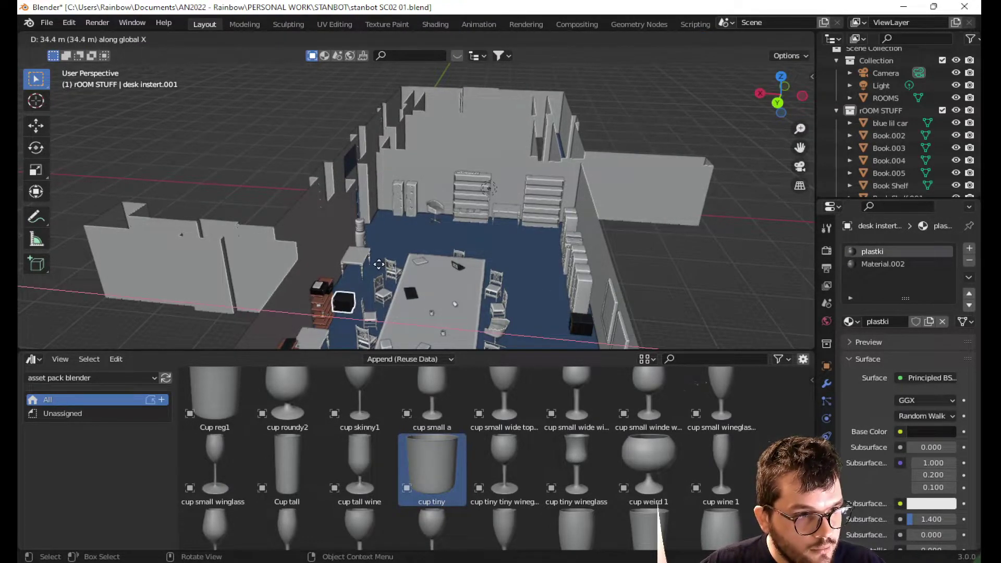
click(373, 264)
text(r)
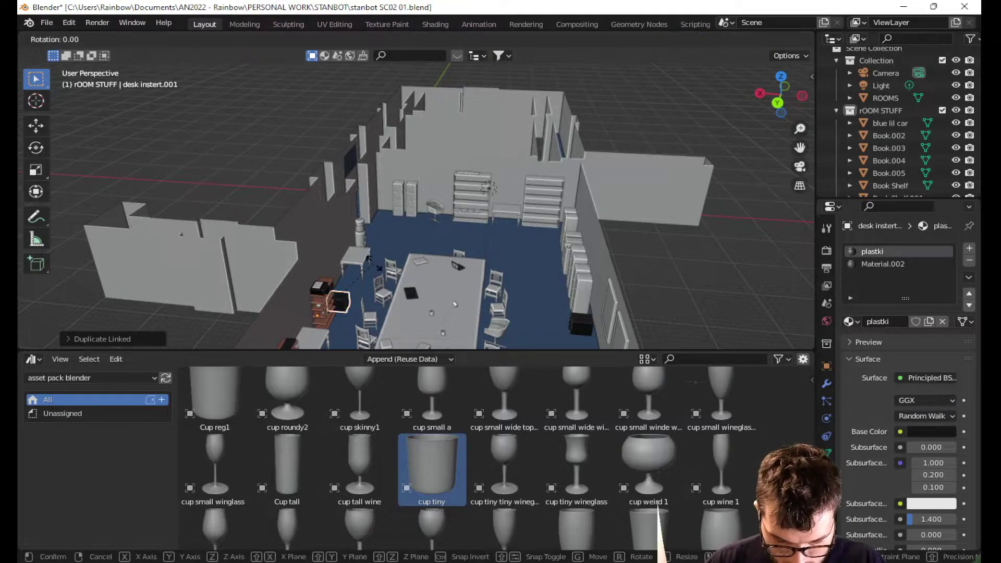
text(z180)
key(Return)
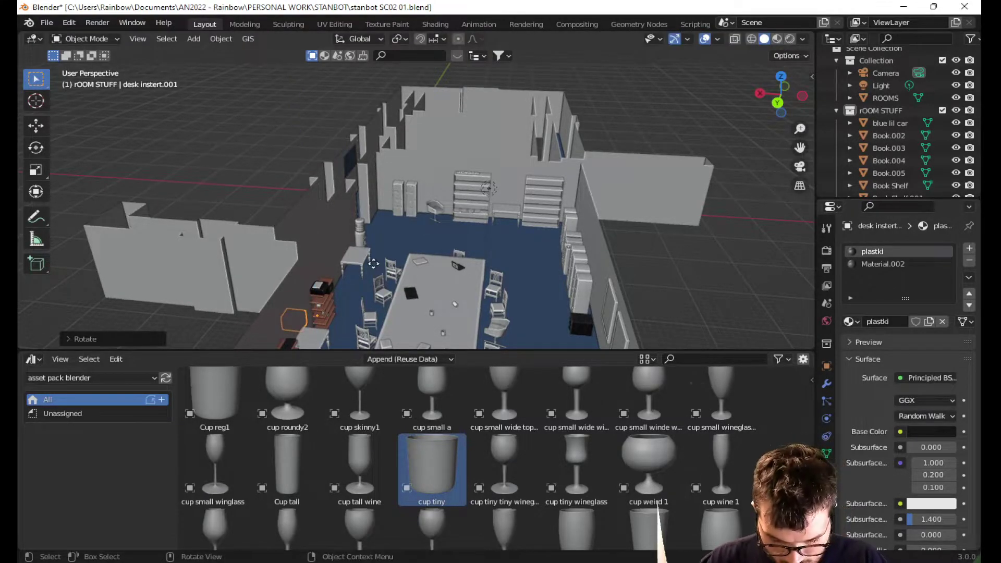
Step: Position the turned cabinet along Y and X among the chairs, nudge it along Y, and duplicate it
key(g)
key(y)
click(412, 255)
key(g)
key(x)
click(446, 256)
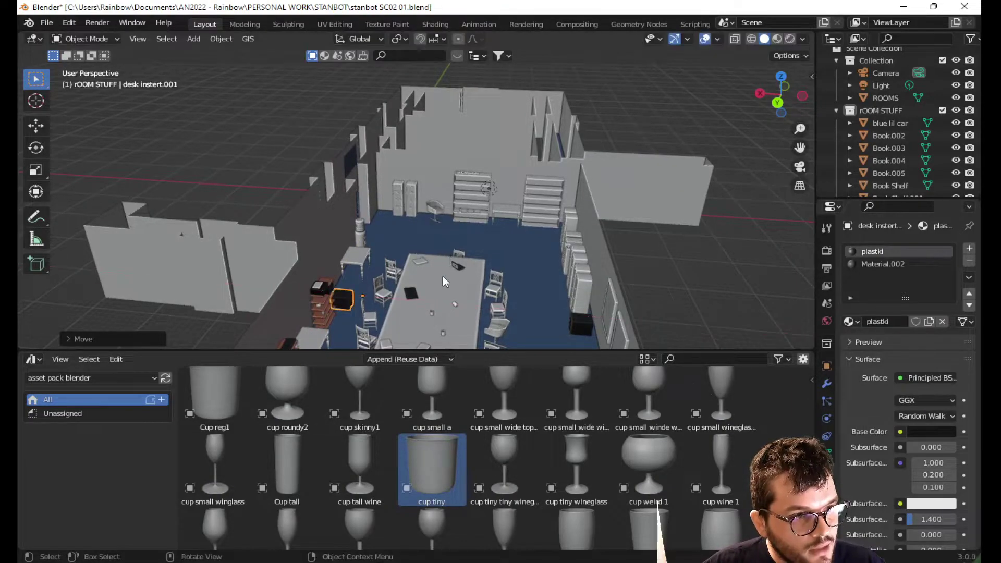
key(KP_Decimal)
middle_drag(643, 230, 515, 202)
key(g)
key(y)
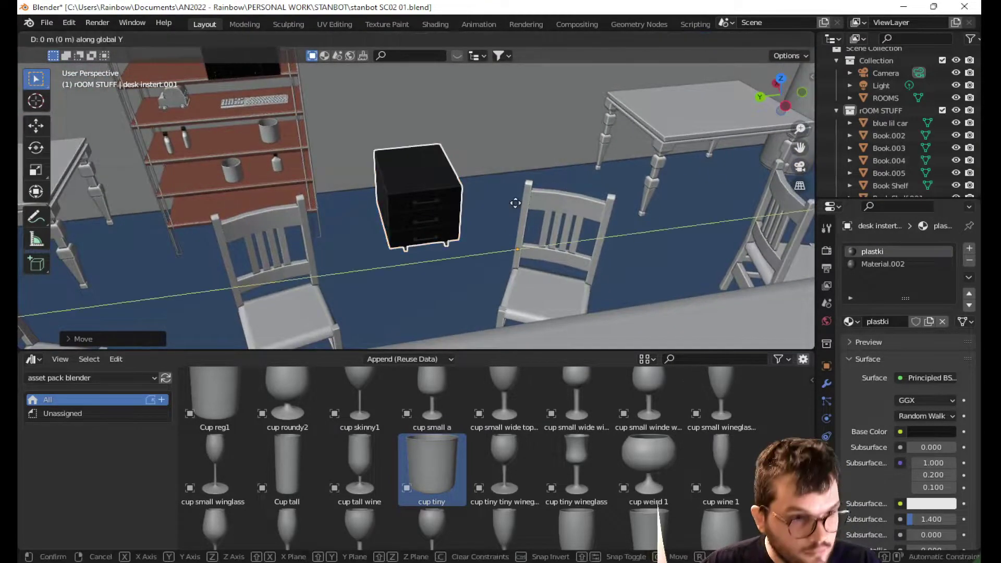
click(480, 208)
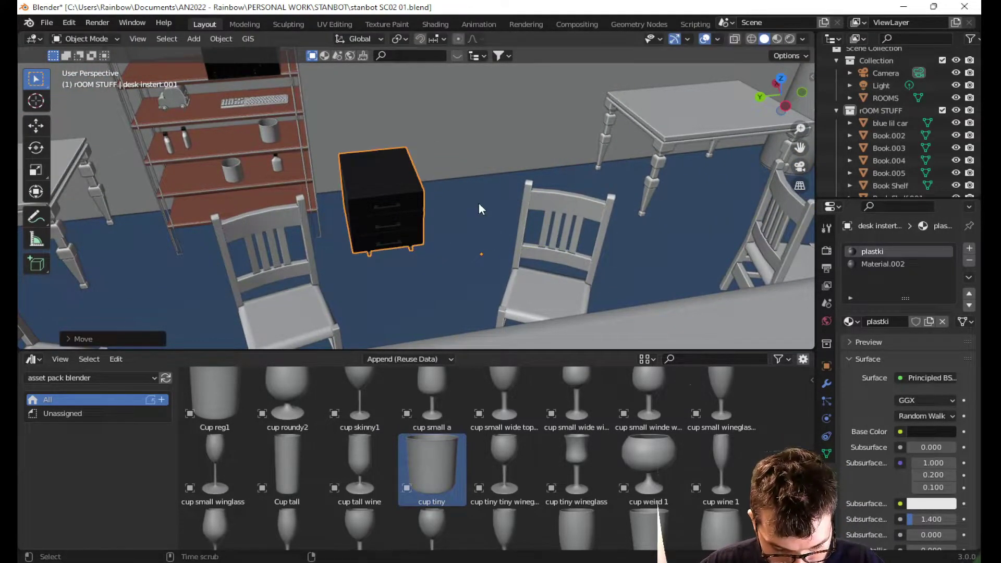
key(shift+d)
Step: Slide the cabinet copy along Y and set it beside the first cabinet
key(x)
key(y)
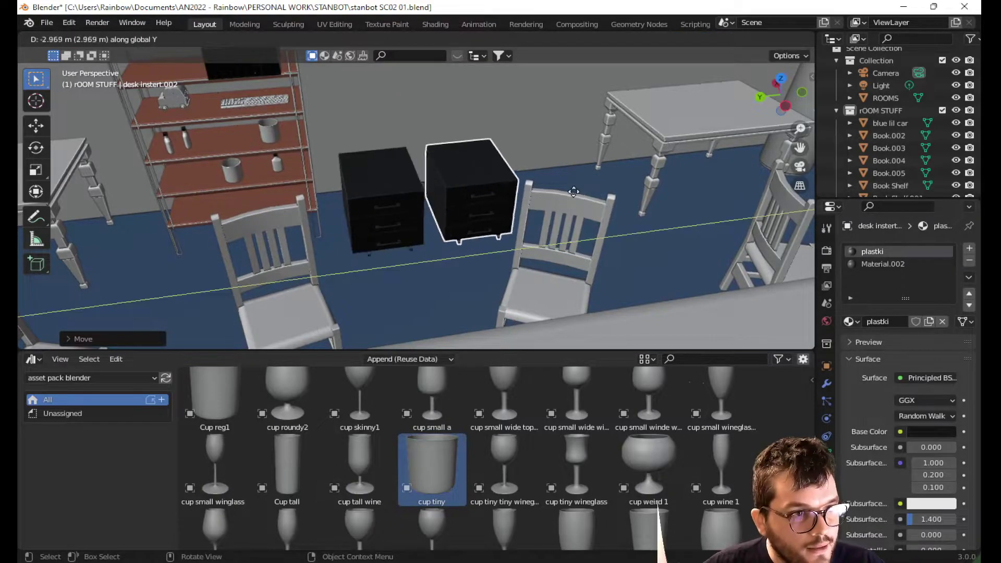
click(568, 195)
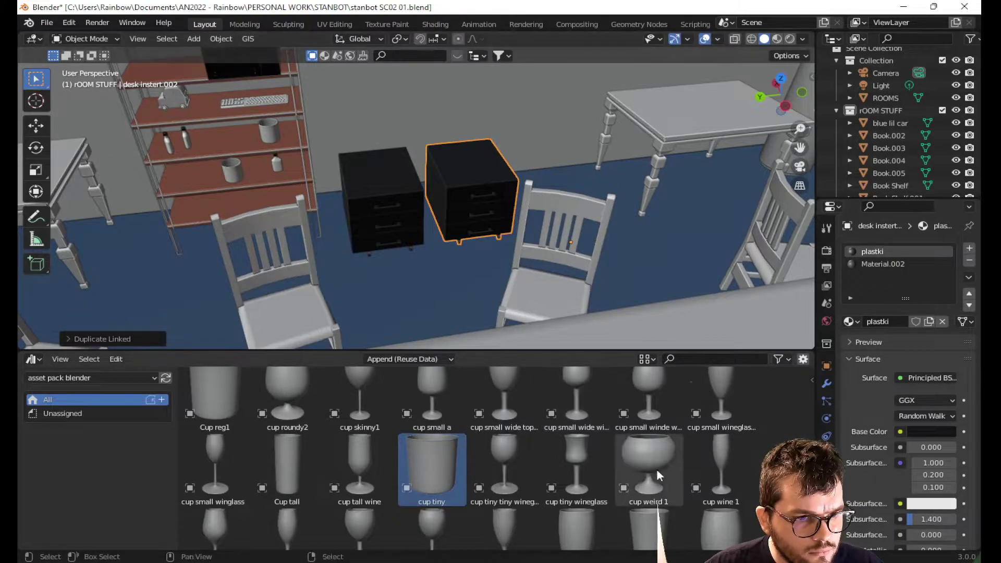
Step: Drop three pen assets onto the left drawer cabinet and rotate the last pen
scroll(655, 480, down, 5)
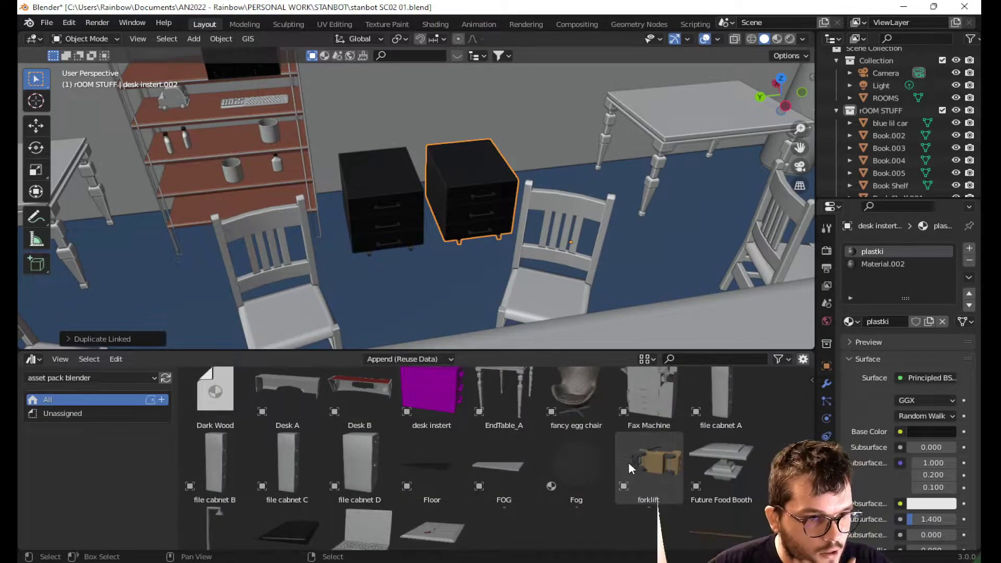
scroll(628, 462, down, 5)
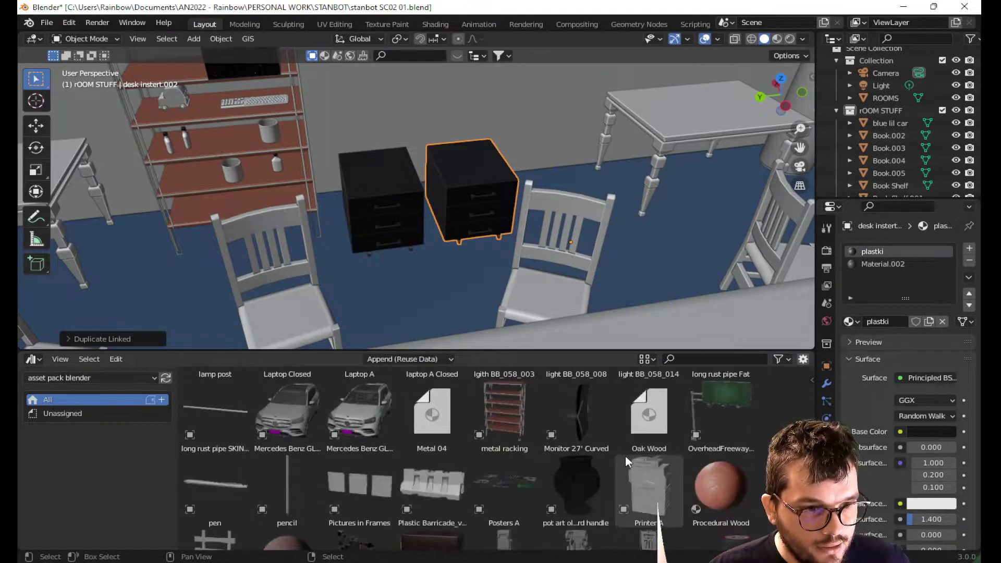
scroll(625, 456, down, 3)
scroll(600, 456, up, 4)
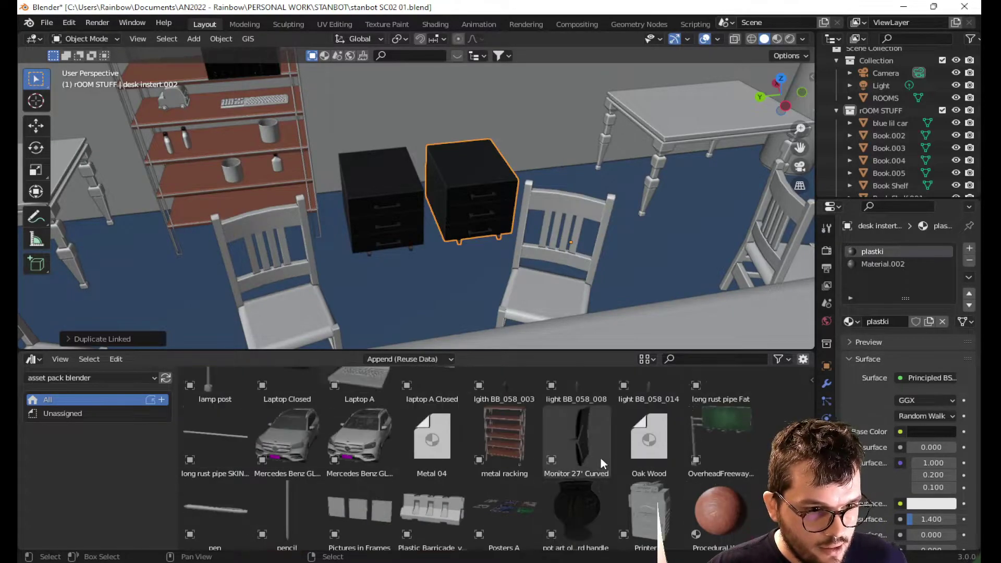
scroll(670, 446, down, 4)
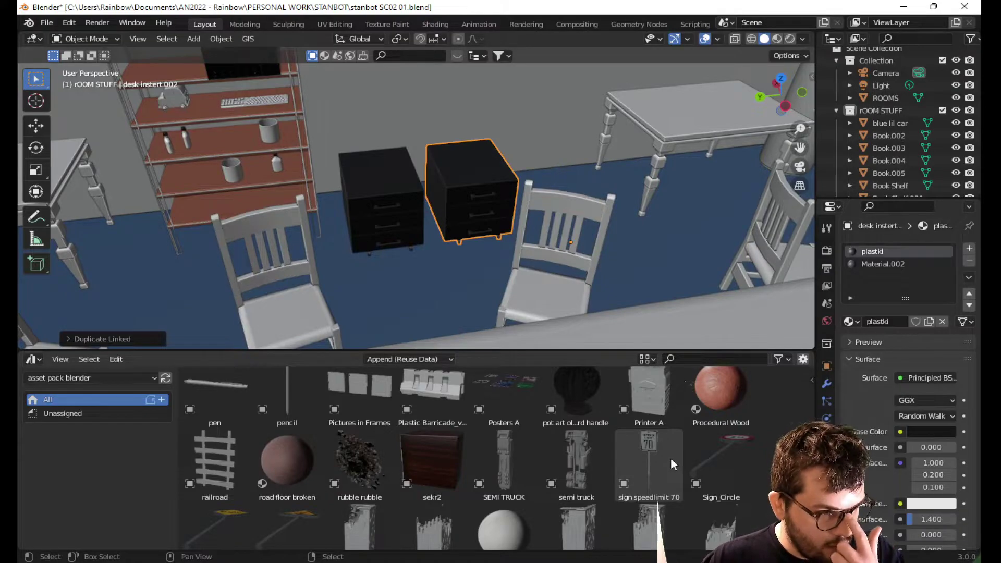
scroll(669, 458, down, 3)
scroll(355, 409, up, 3)
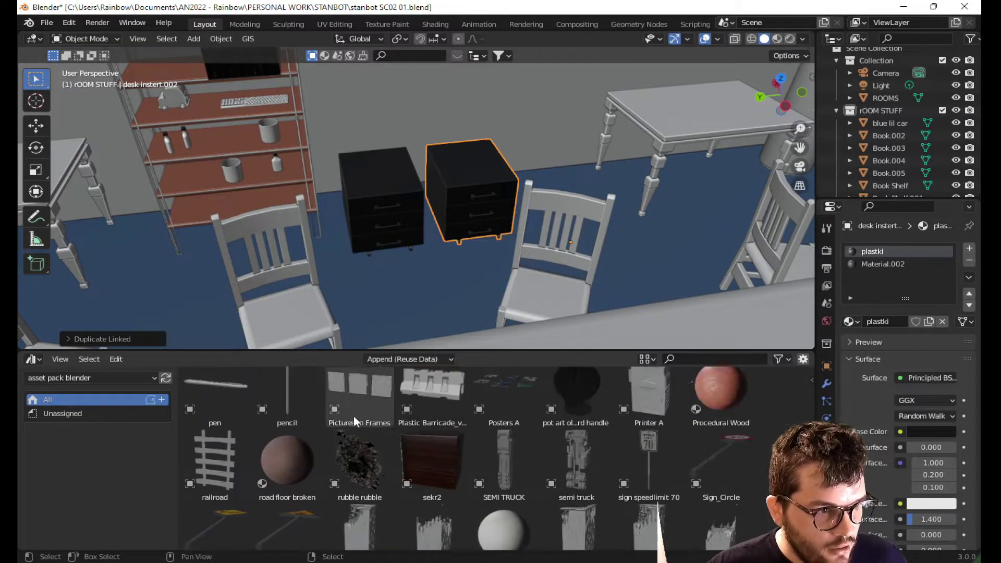
drag(211, 390, 399, 173)
drag(237, 408, 392, 176)
drag(230, 397, 374, 182)
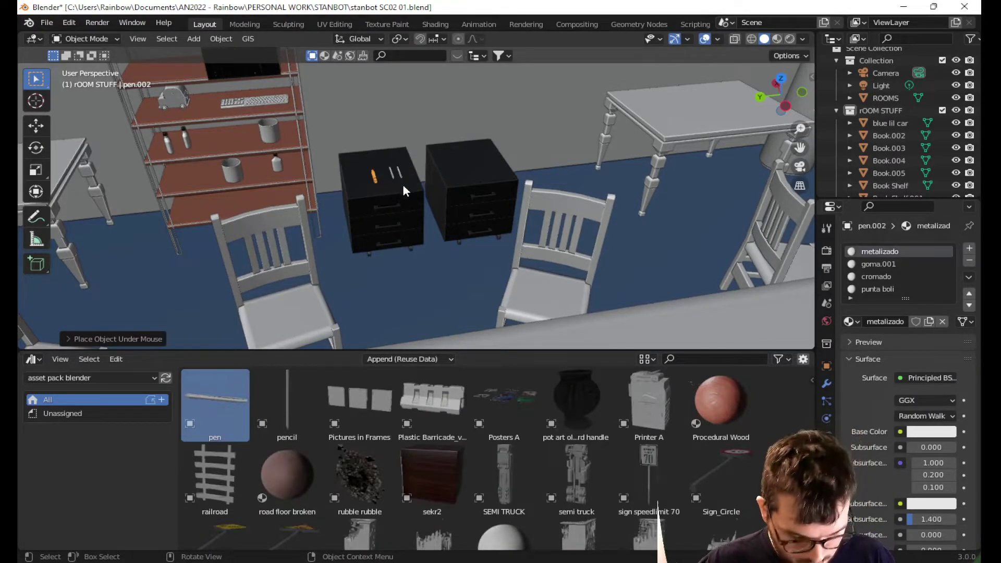
key(r)
click(397, 188)
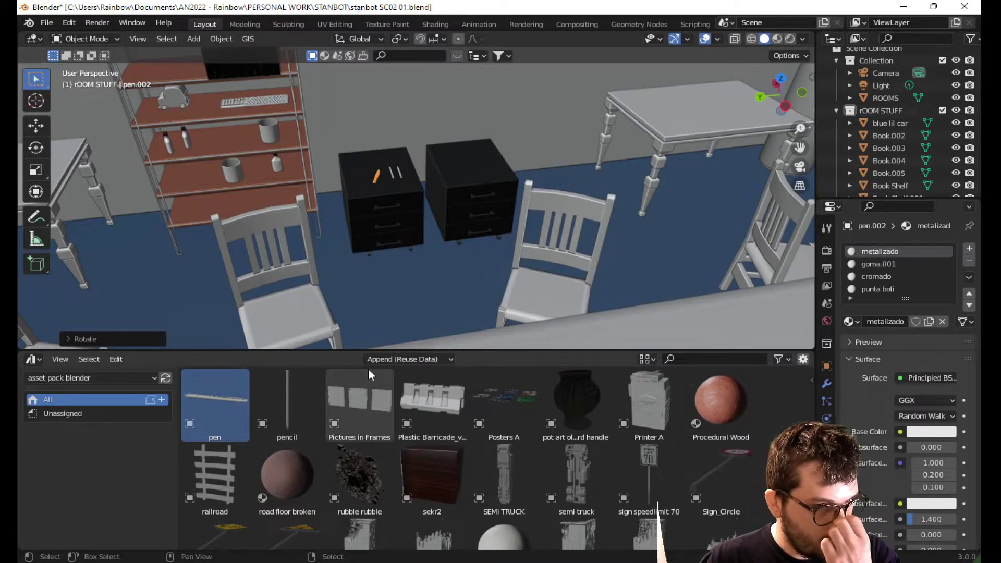
Step: Drop the 'usb stik' asset onto the left drawer cabinet
scroll(719, 412, down, 4)
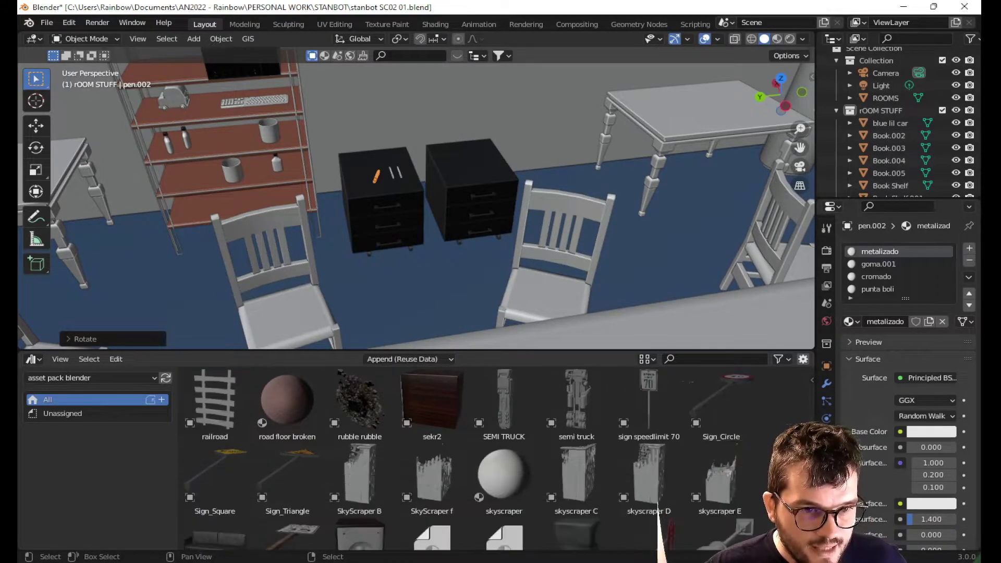
scroll(500, 459, down, 5)
scroll(469, 459, down, 2)
scroll(469, 459, up, 1)
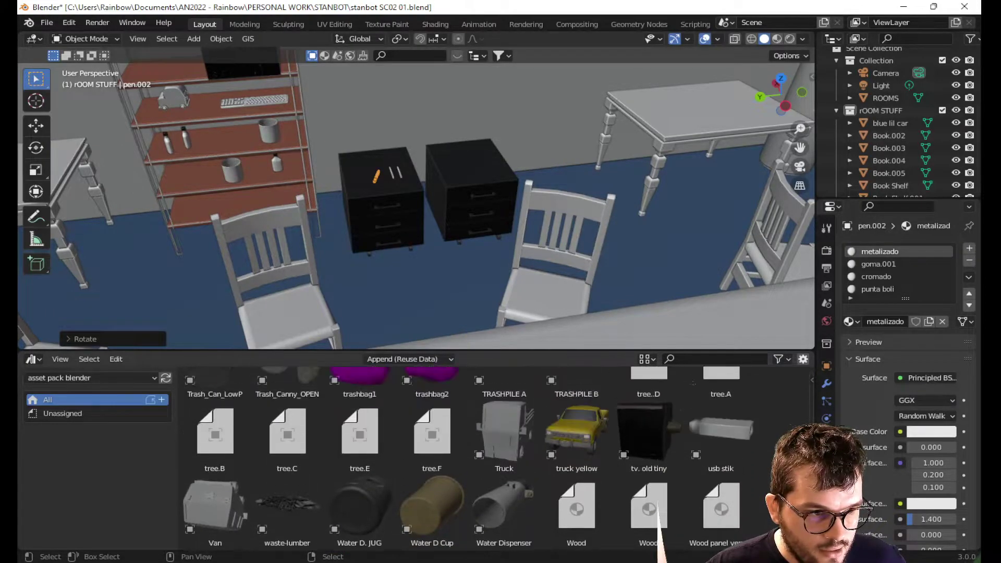
scroll(495, 459, up, 8)
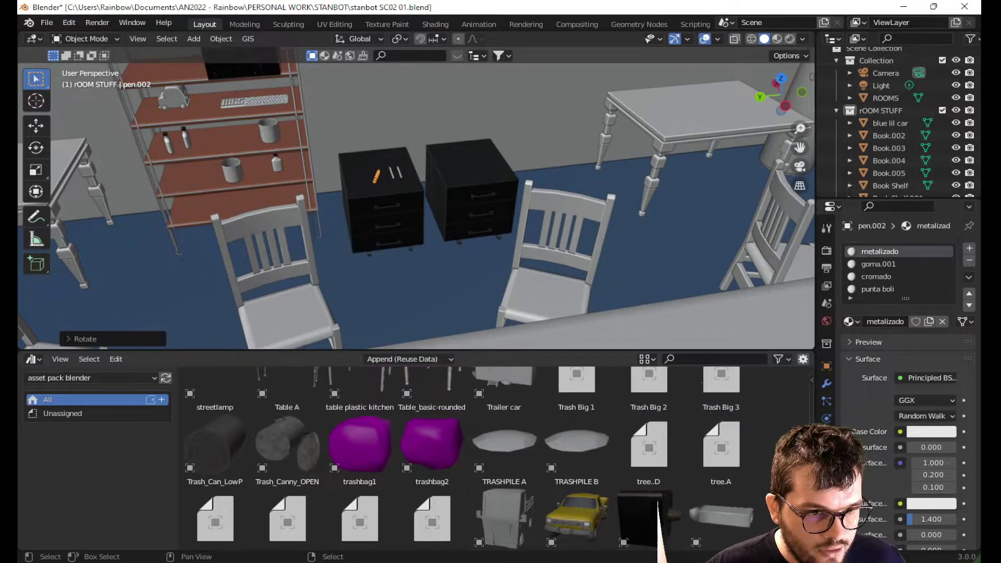
scroll(496, 459, down, 8)
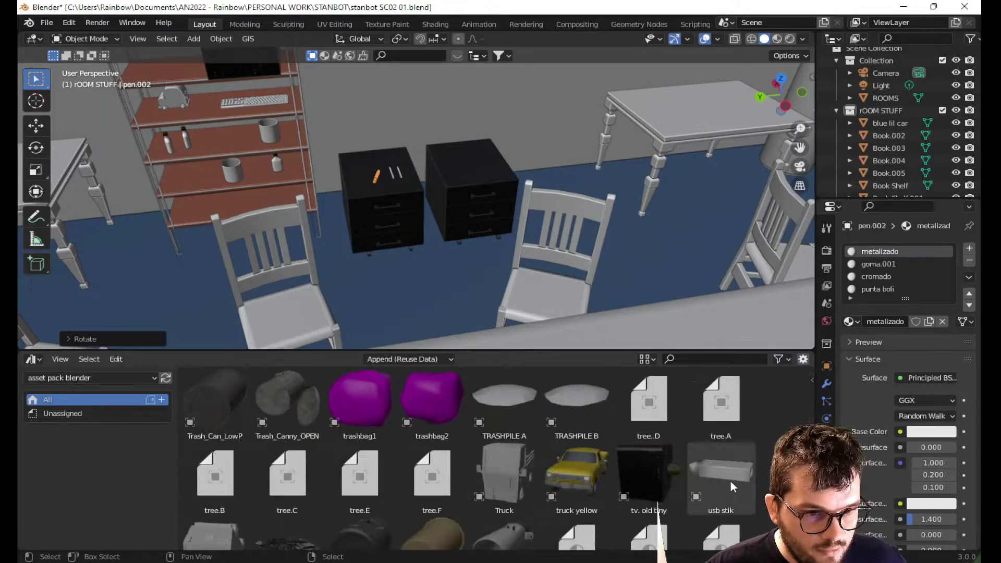
drag(721, 475, 354, 186)
Step: Place a 'cup tiny' asset on top of the right cabinet
scroll(574, 469, up, 5)
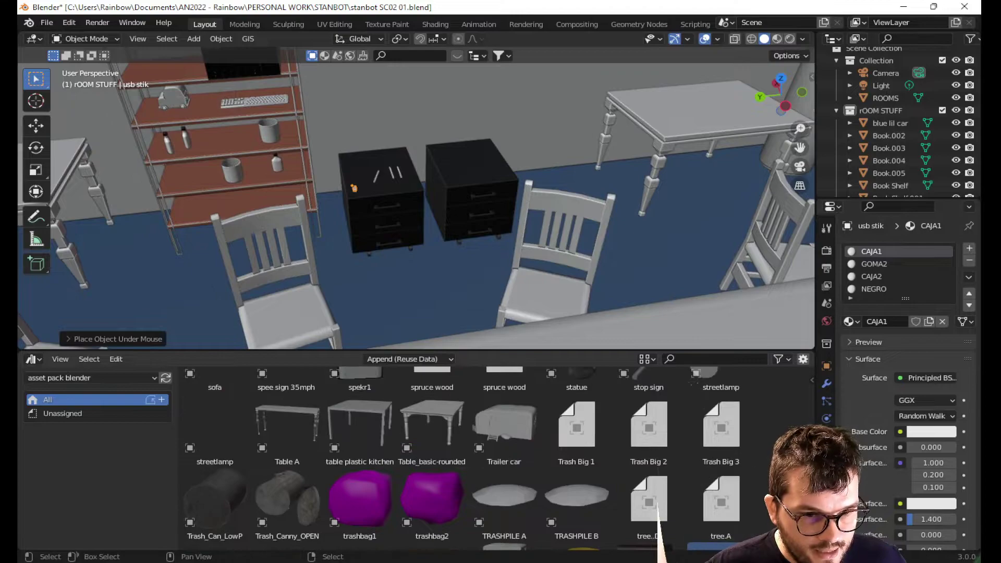
scroll(496, 459, up, 10)
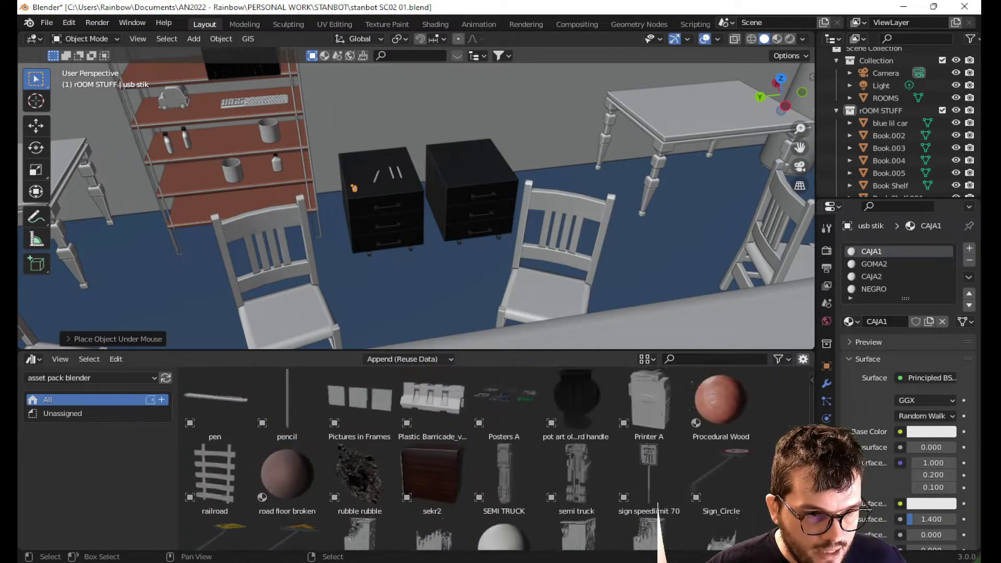
scroll(469, 459, up, 15)
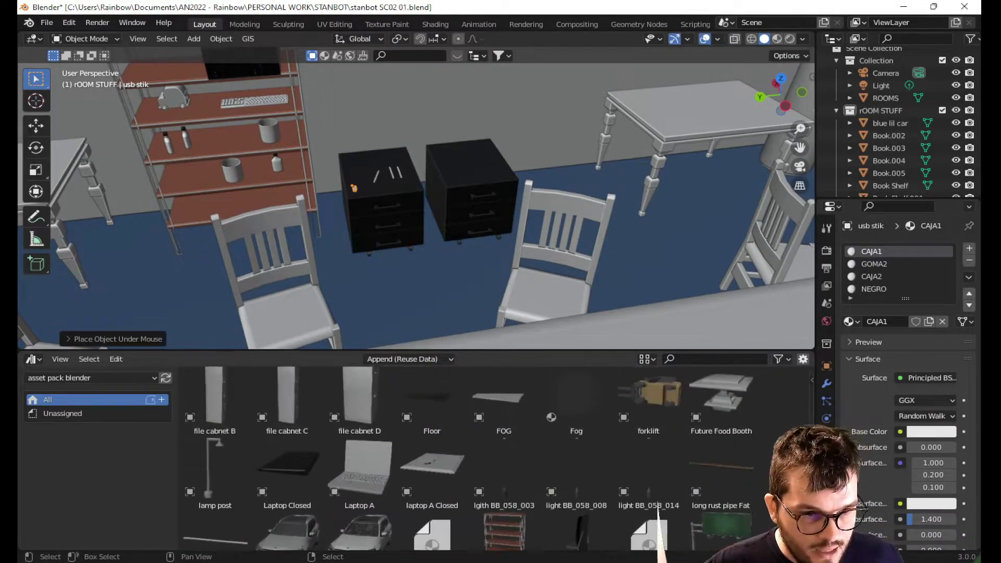
scroll(470, 458, up, 8)
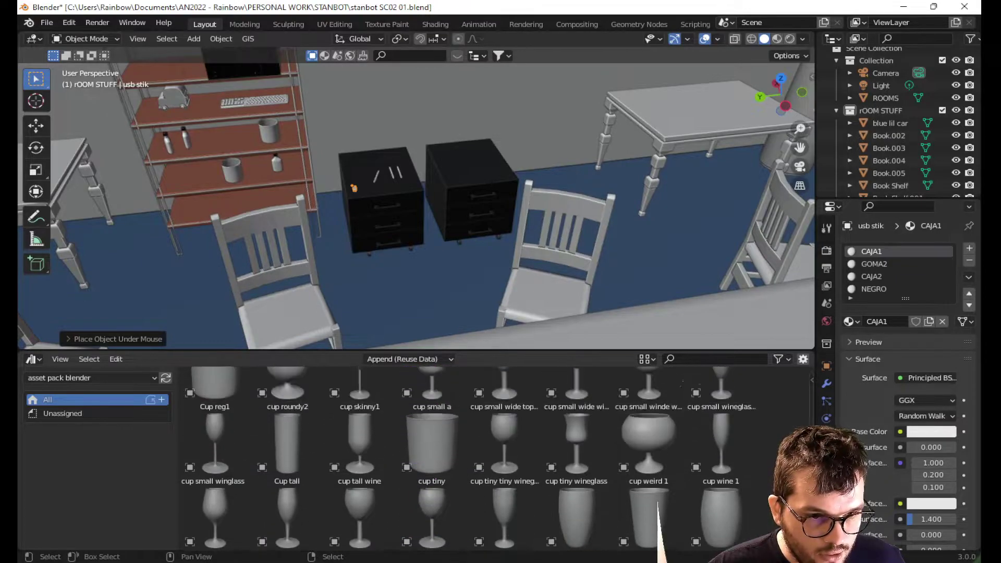
scroll(504, 433, up, 1)
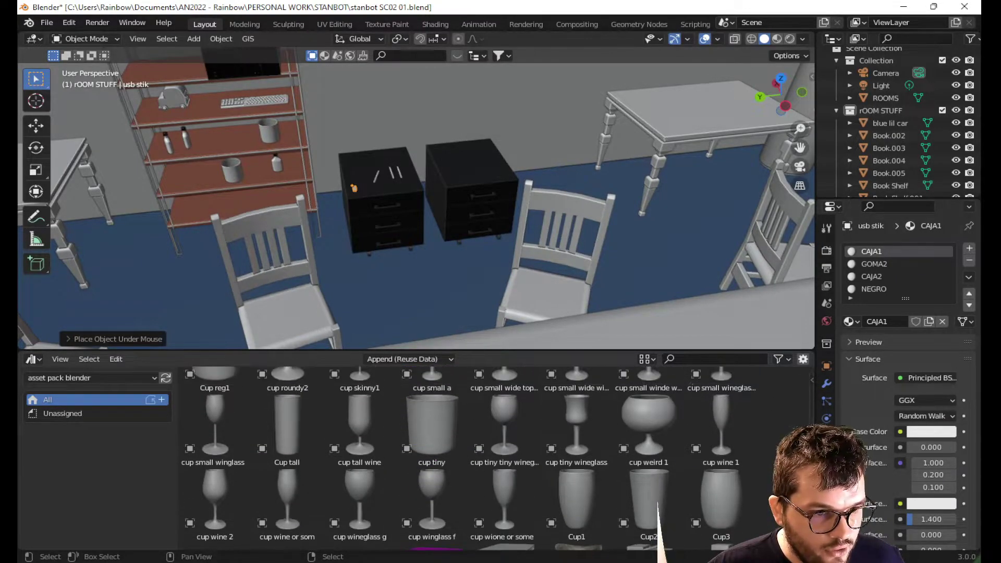
drag(435, 441, 463, 181)
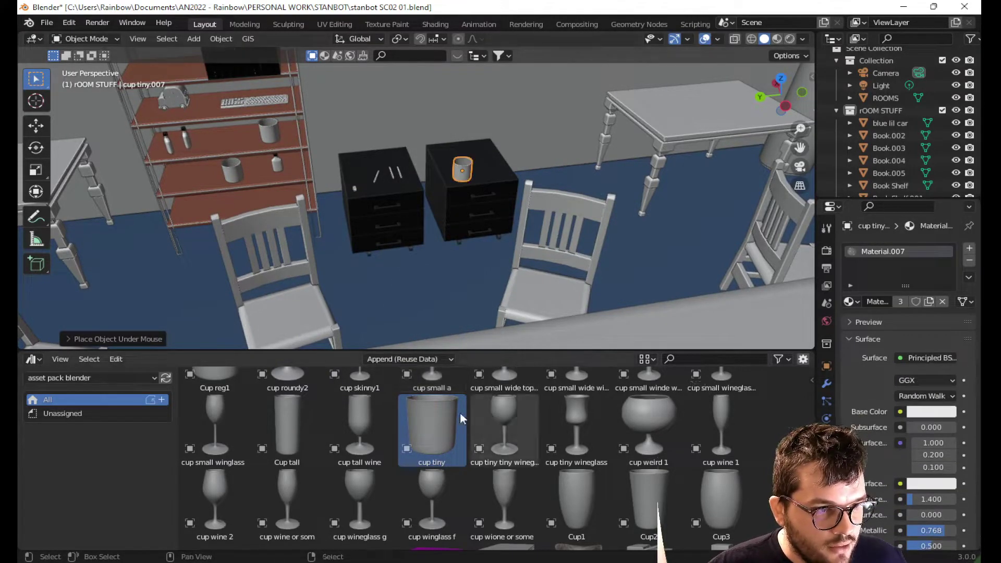
Step: Browse the library's cup egg2, Comp Keyboard and can_V01 assets
scroll(417, 427, up, 4)
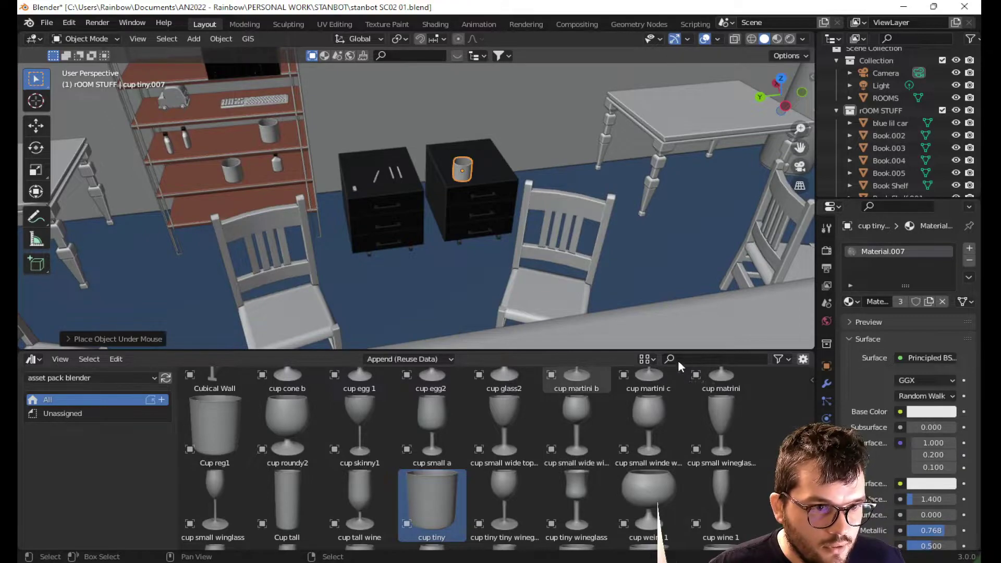
scroll(693, 430, up, 5)
scroll(591, 483, down, 2)
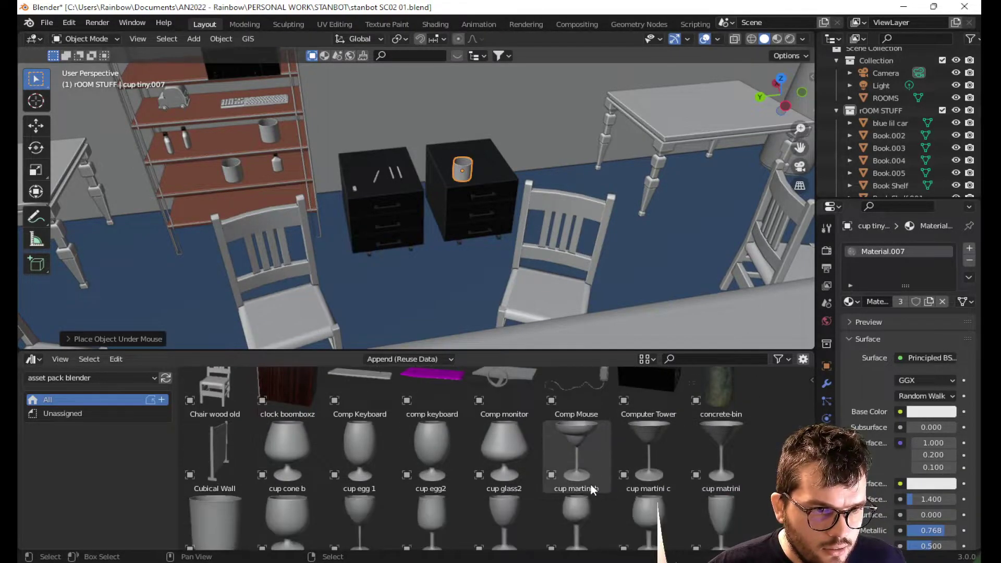
click(413, 457)
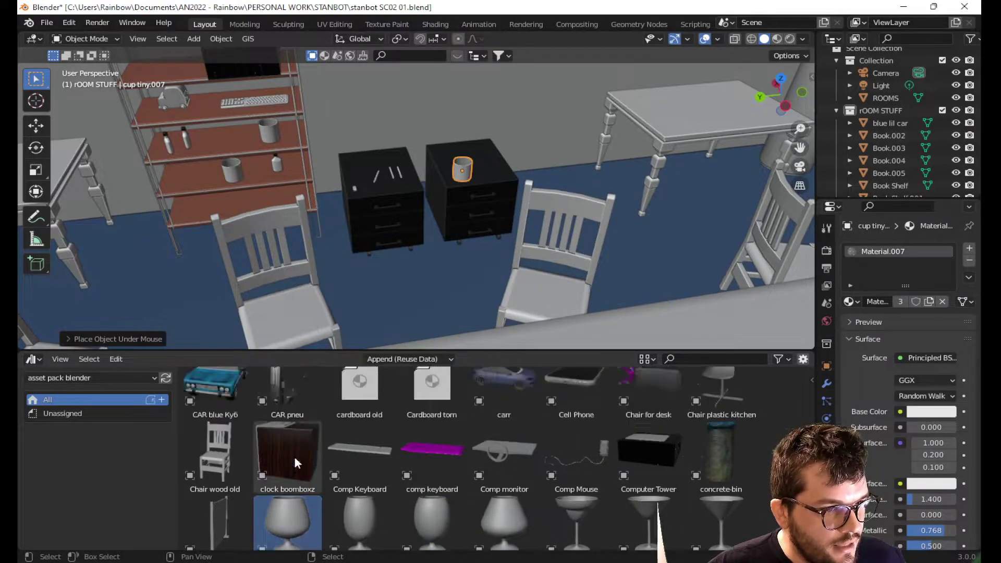
scroll(294, 456, up, 3)
click(383, 447)
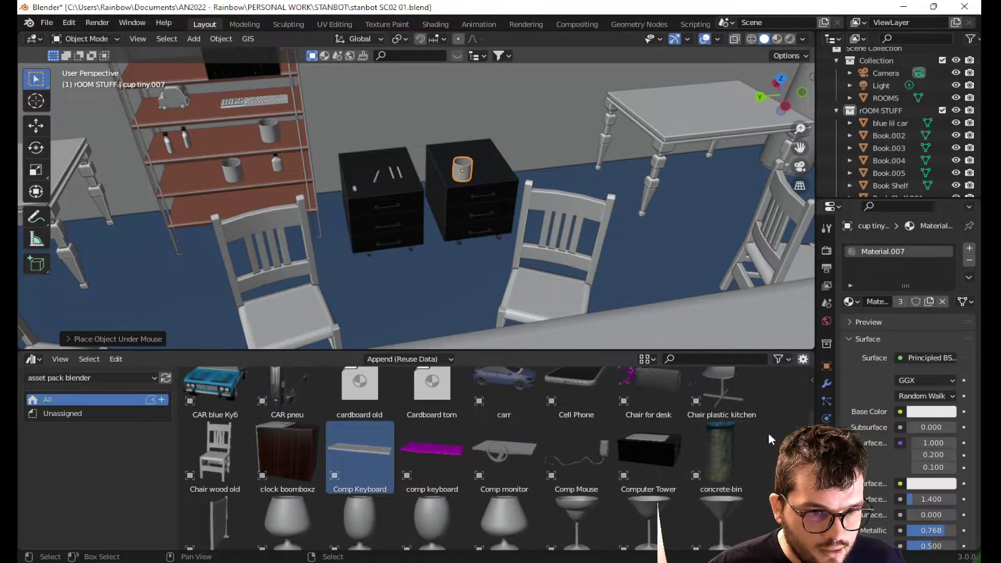
scroll(773, 455, up, 2)
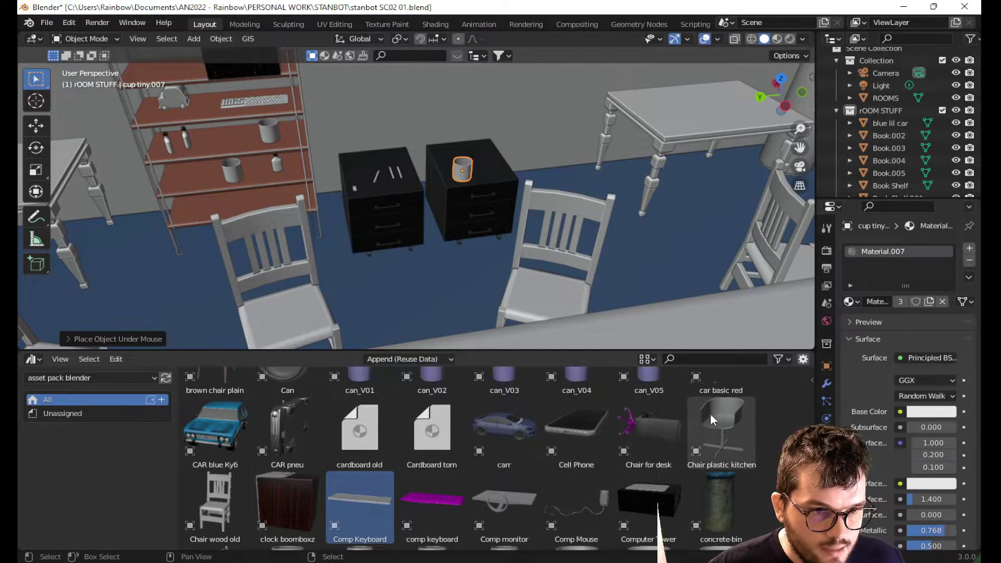
scroll(629, 451, up, 3)
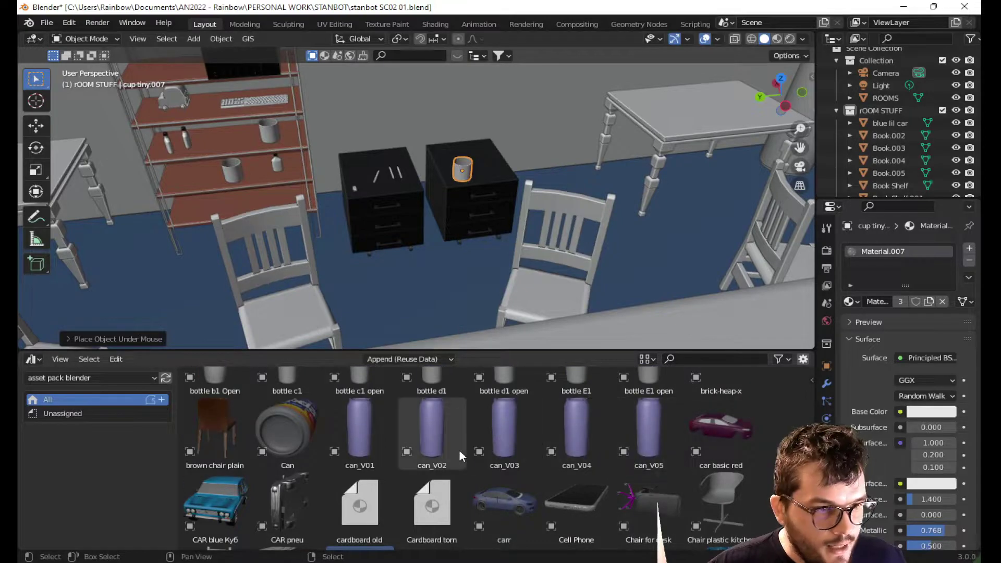
click(368, 440)
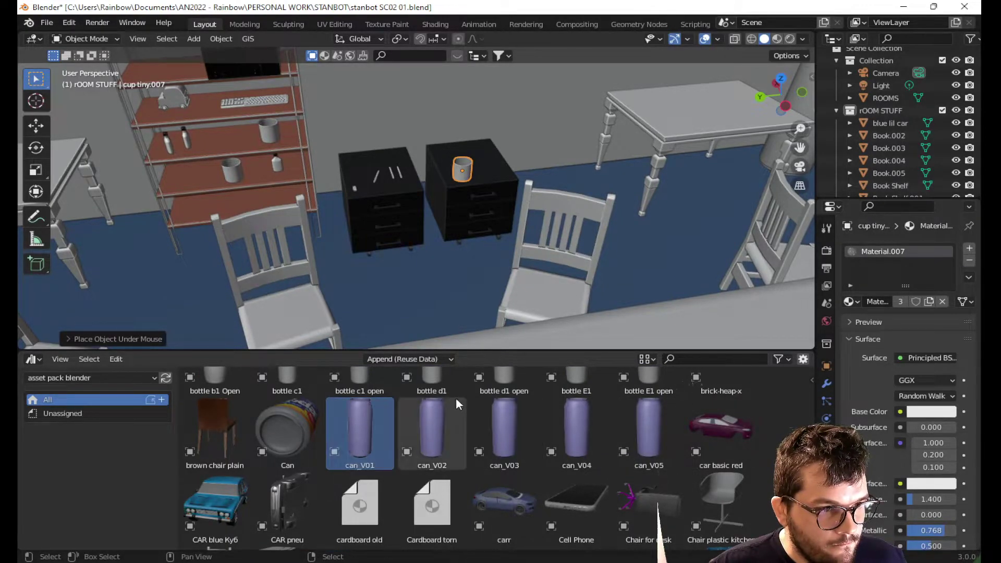
Step: Place the bottle A1 asset on top of the side table
scroll(455, 412, up, 3)
scroll(386, 439, up, 3)
click(579, 441)
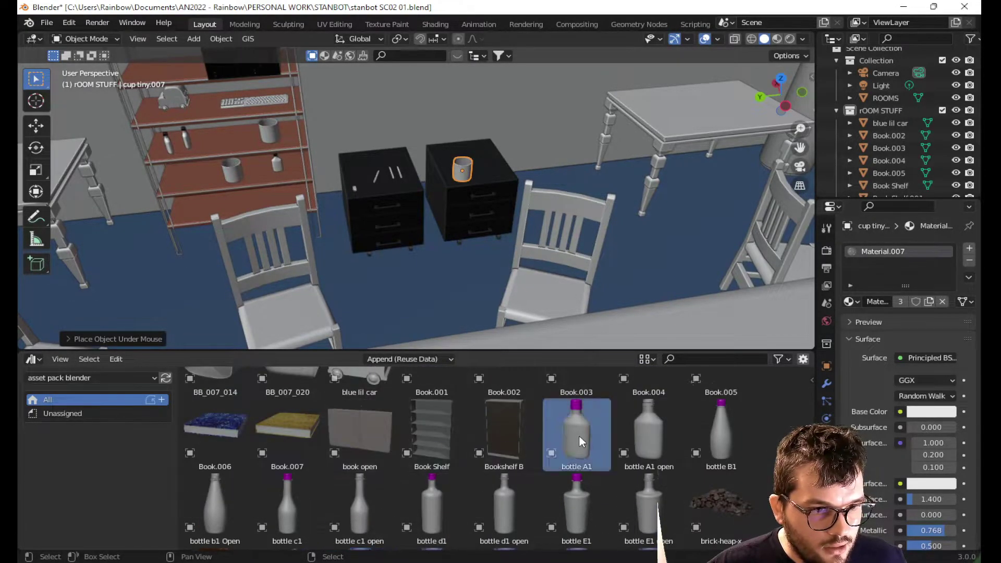
drag(580, 446, 641, 98)
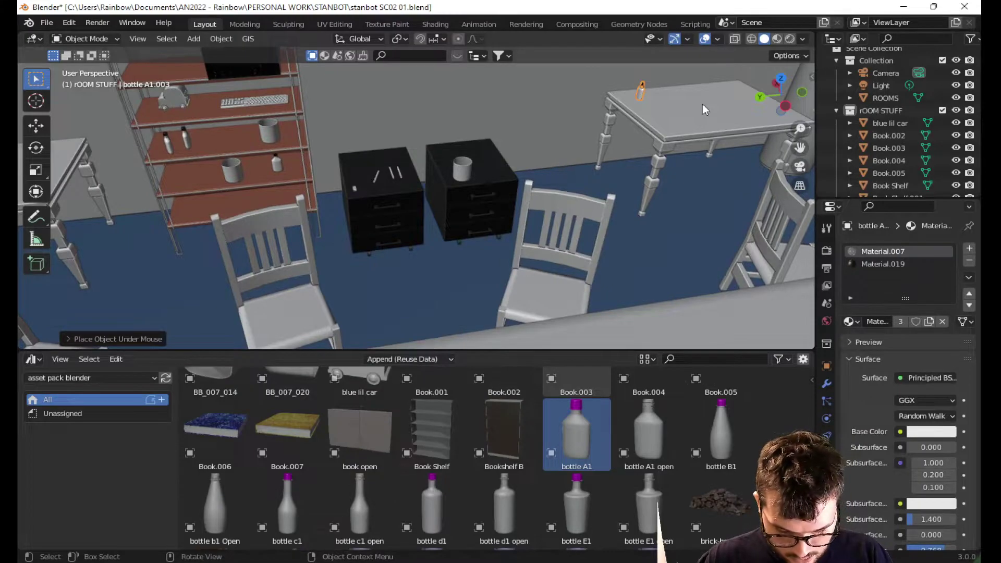
Step: Rotate the bottle and nudge it along Y into place, then orbit the view
key(r)
click(703, 105)
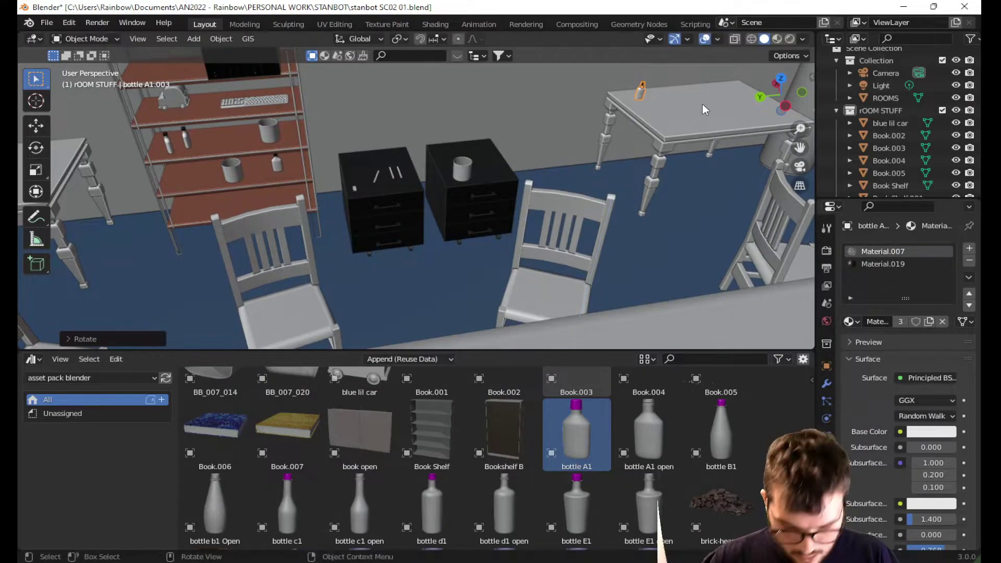
key(g)
key(y)
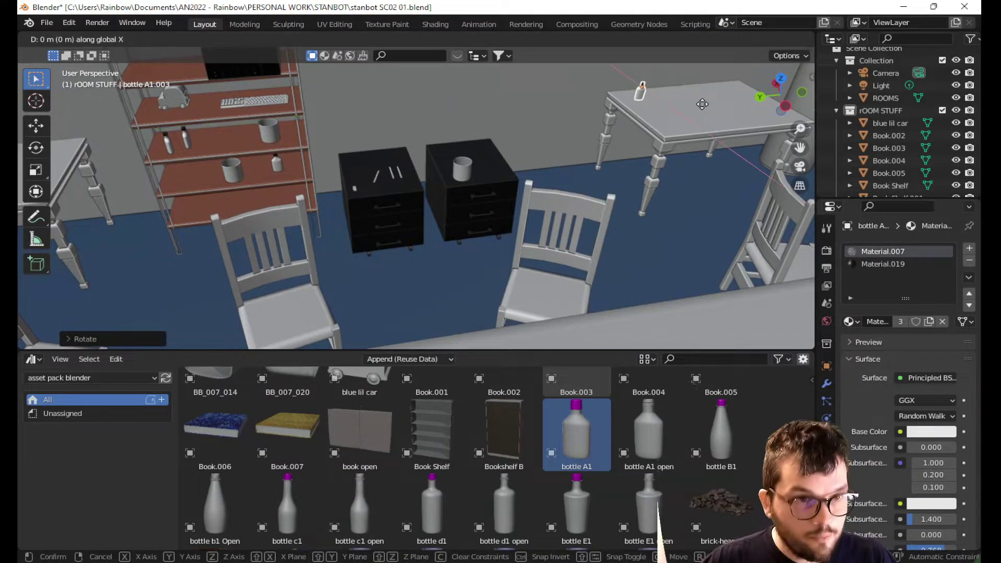
click(694, 110)
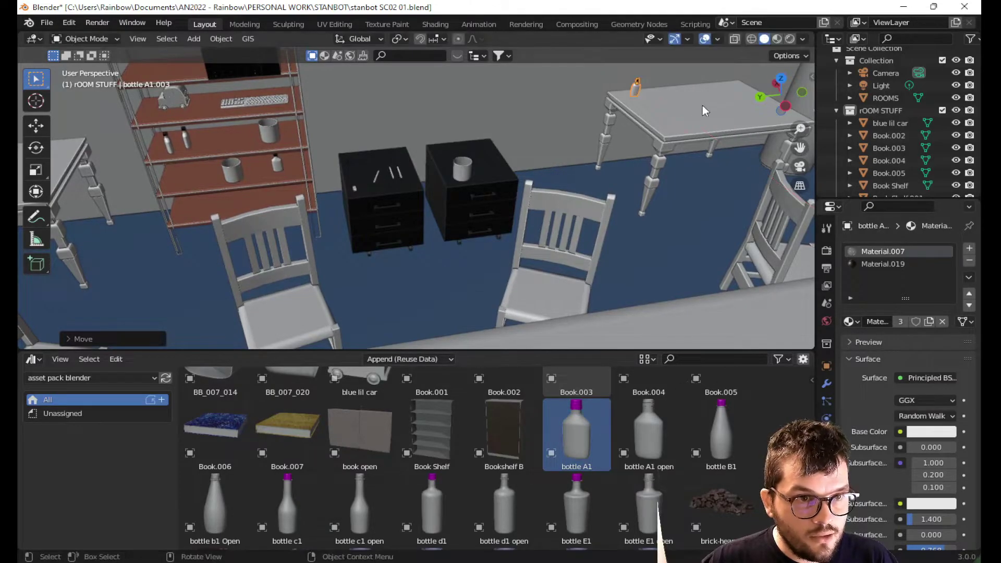
middle_drag(700, 106, 634, 274)
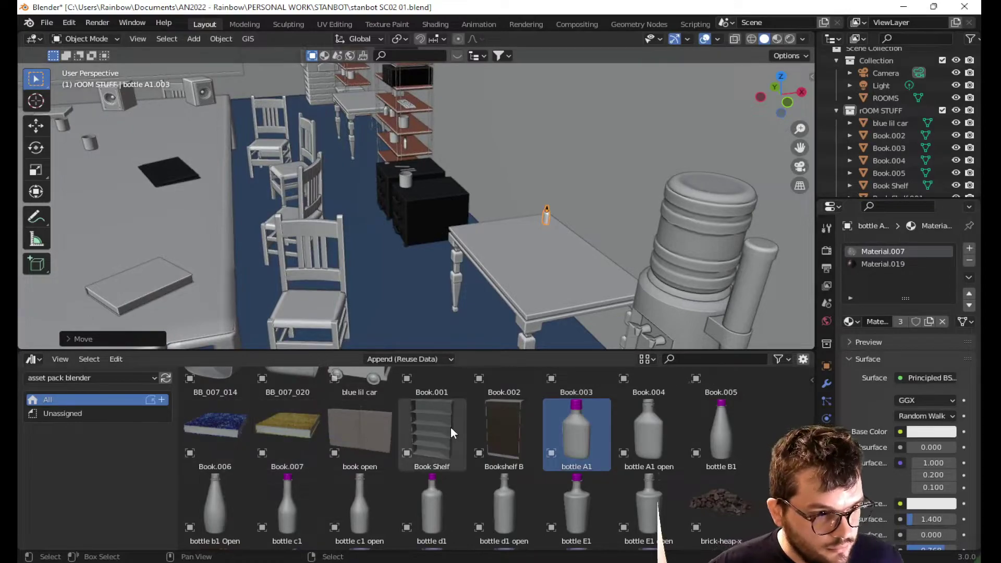
click(370, 437)
scroll(453, 486, down, 6)
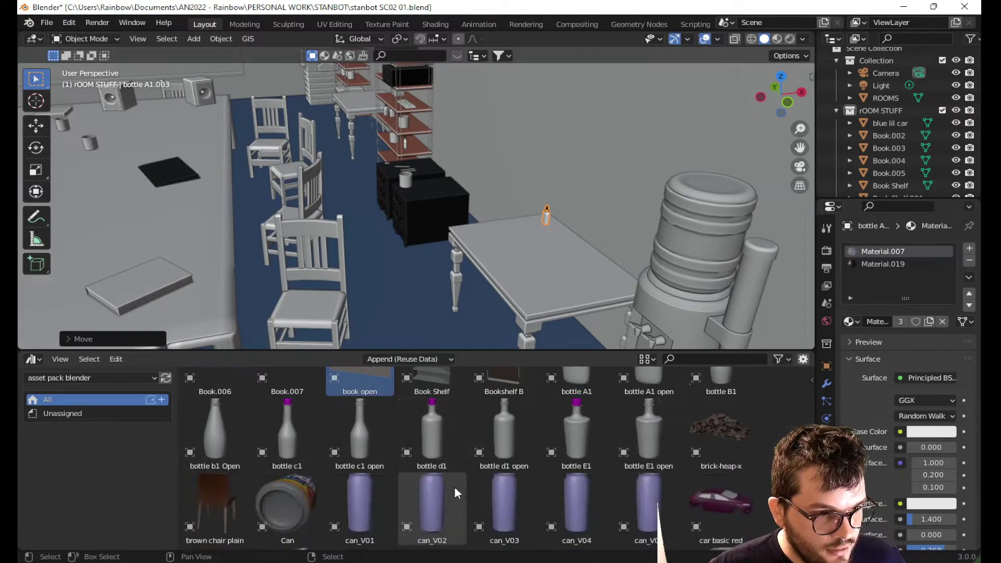
scroll(451, 487, down, 3)
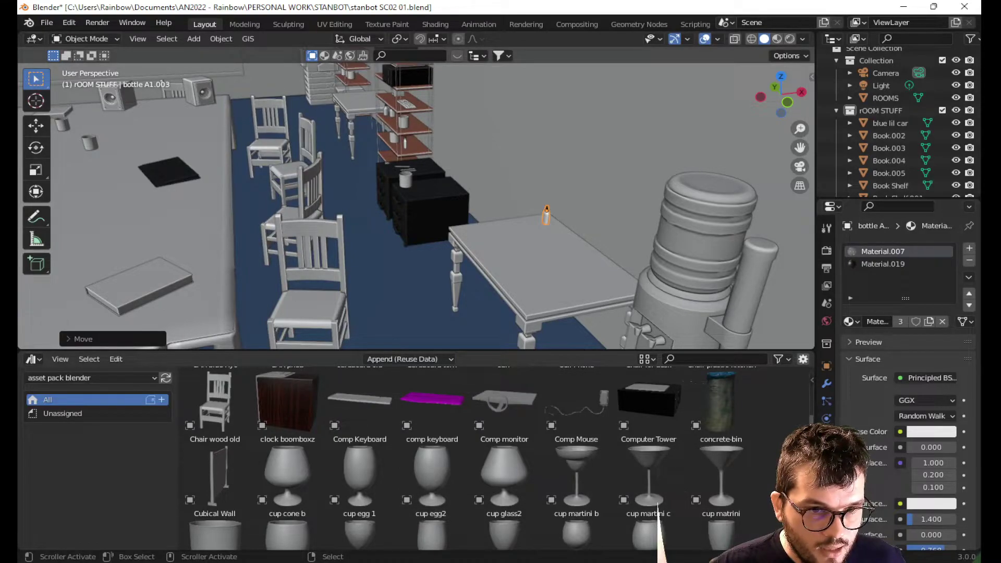
scroll(658, 516, down, 7)
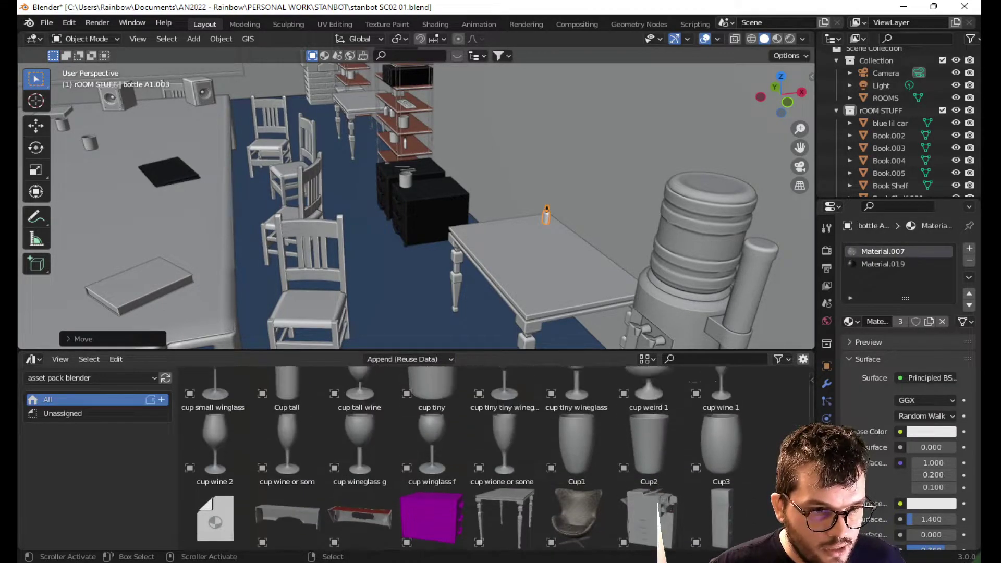
scroll(659, 513, down, 7)
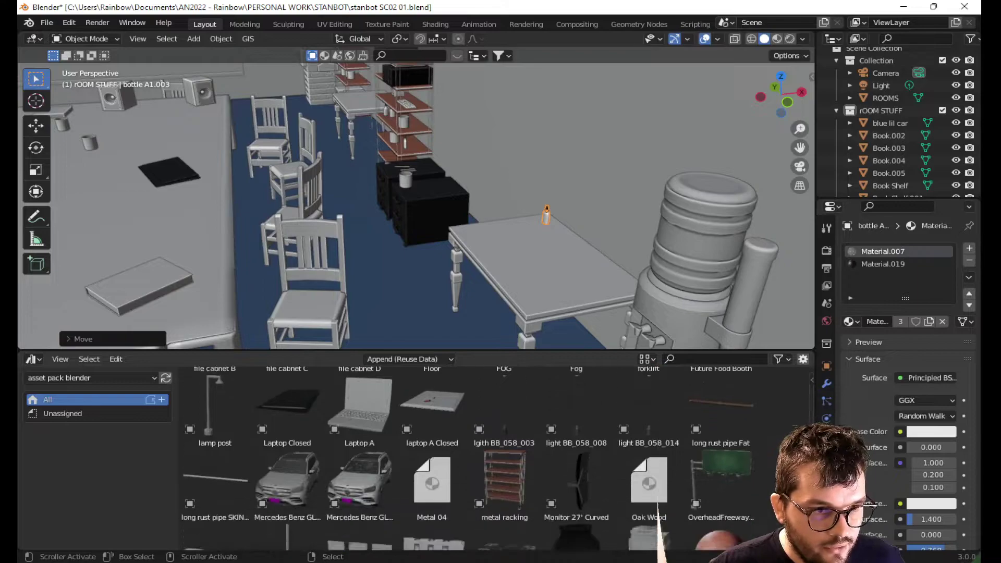
scroll(468, 459, down, 2)
scroll(468, 458, down, 15)
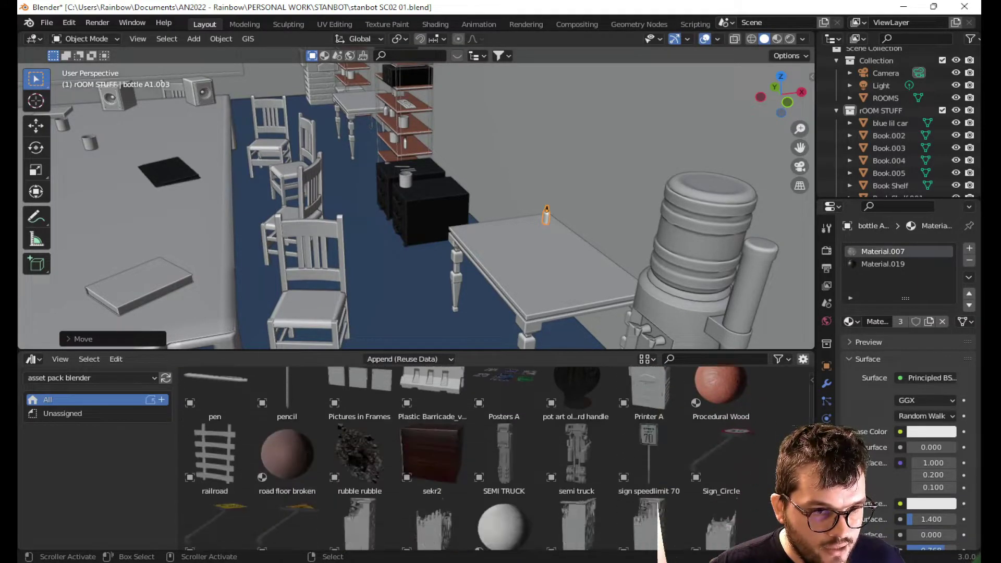
scroll(467, 458, down, 2)
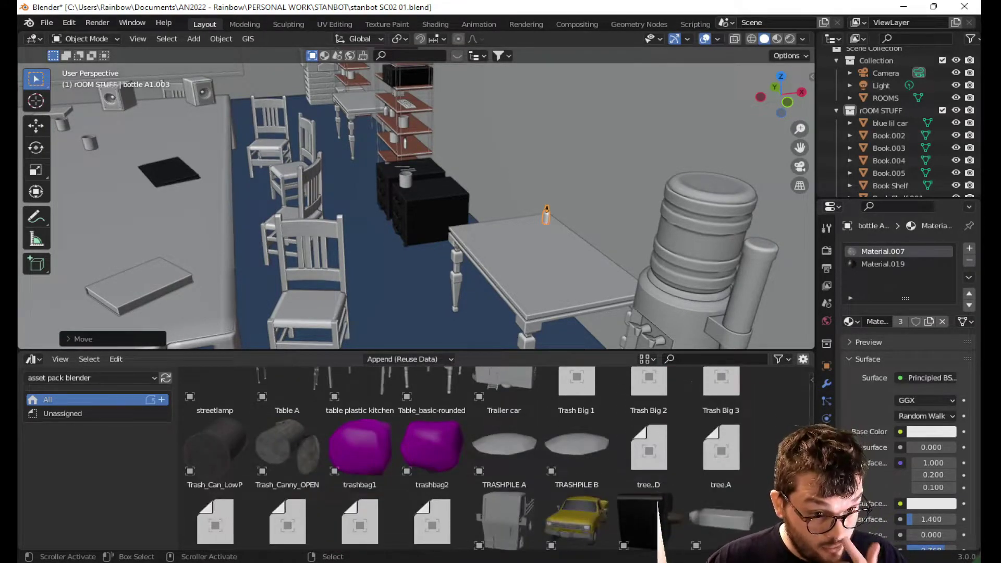
scroll(462, 459, up, 7)
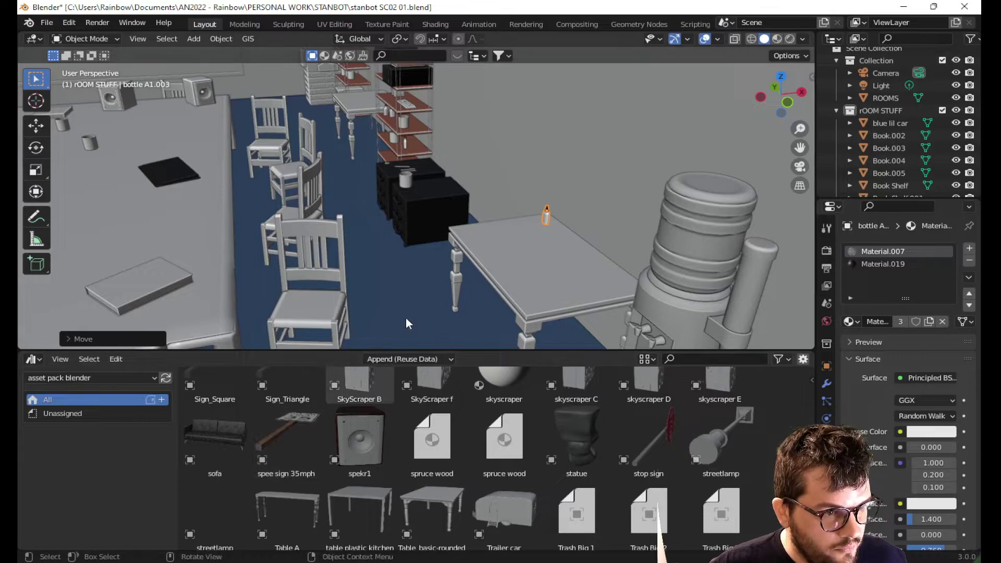
scroll(657, 502, up, 10)
scroll(658, 502, up, 8)
scroll(658, 502, up, 1)
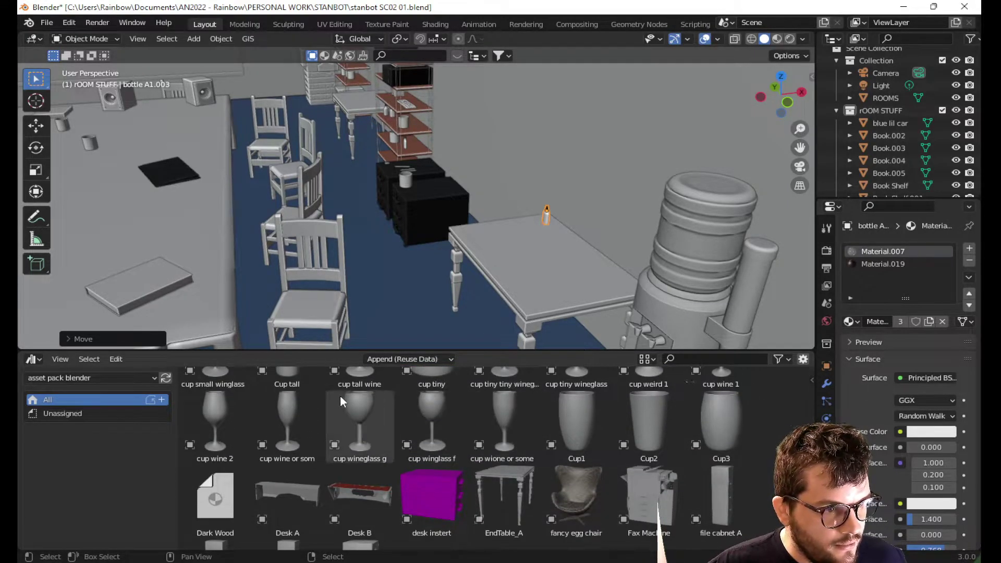
scroll(338, 459, up, 6)
scroll(338, 459, up, 12)
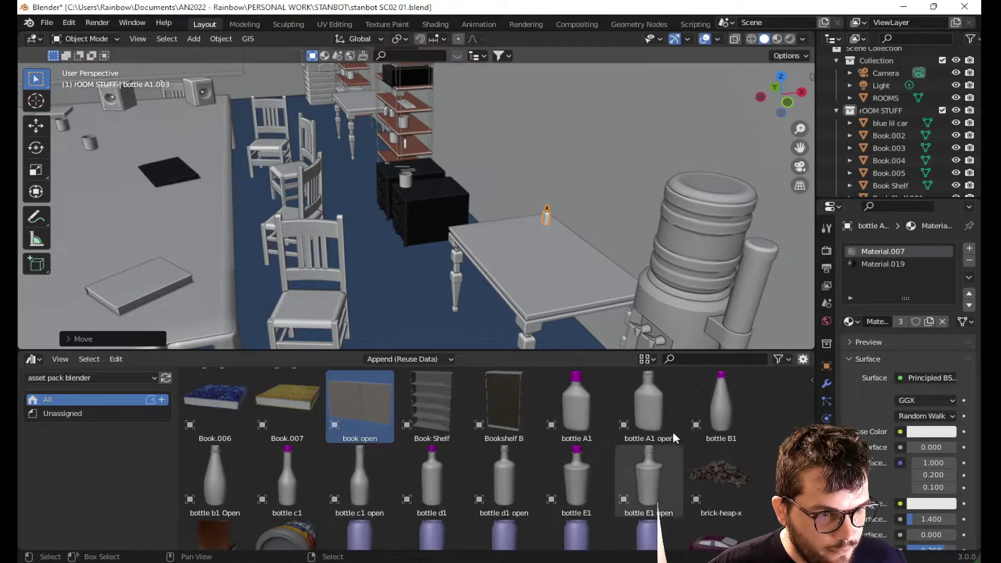
scroll(678, 428, up, 5)
scroll(480, 431, up, 2)
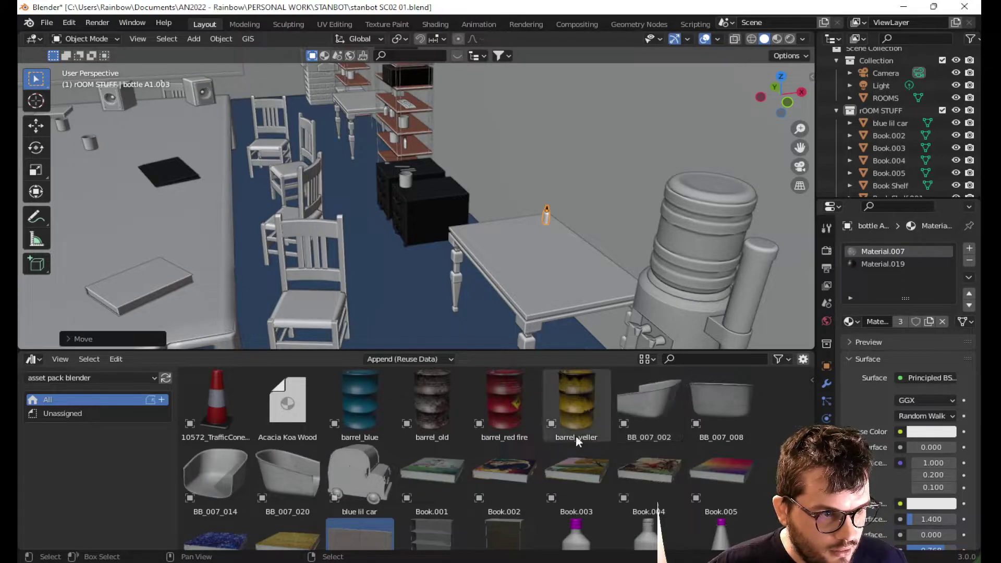
scroll(327, 458, down, 10)
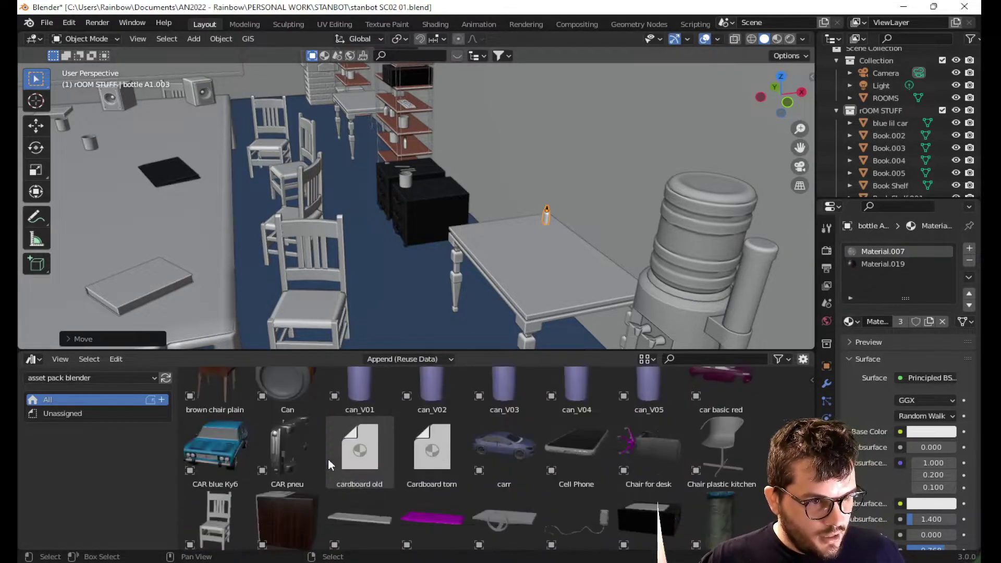
Step: Search assets for 'lap' and drop laptop A Closed on the side table, rotated around Z
click(733, 360)
text(lap)
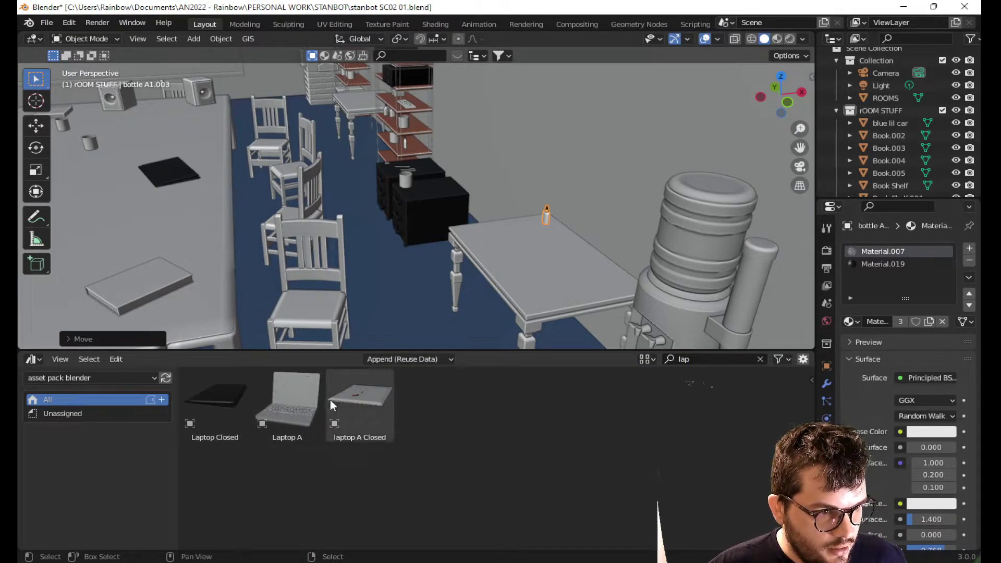
drag(359, 403, 579, 300)
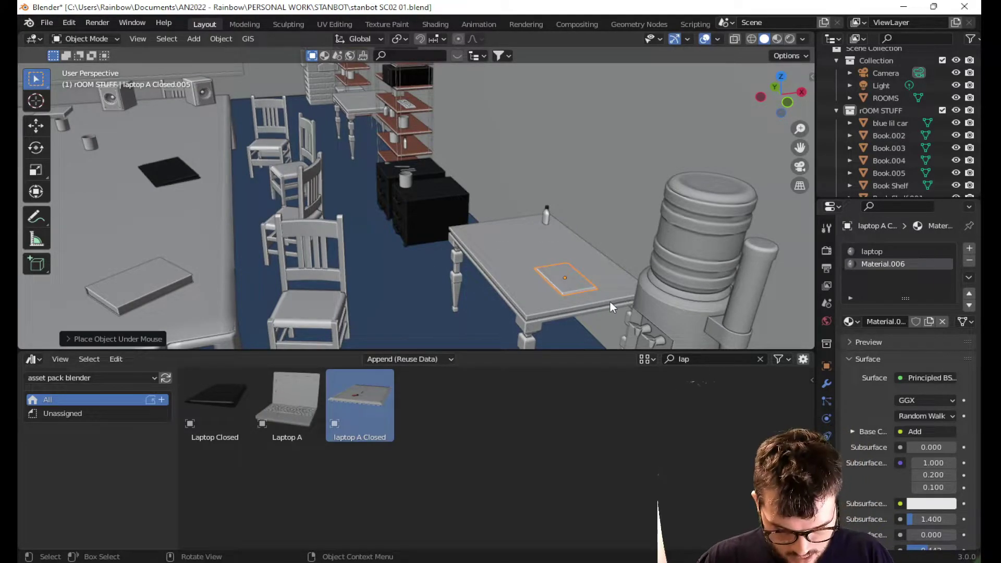
key(r)
key(z)
click(621, 293)
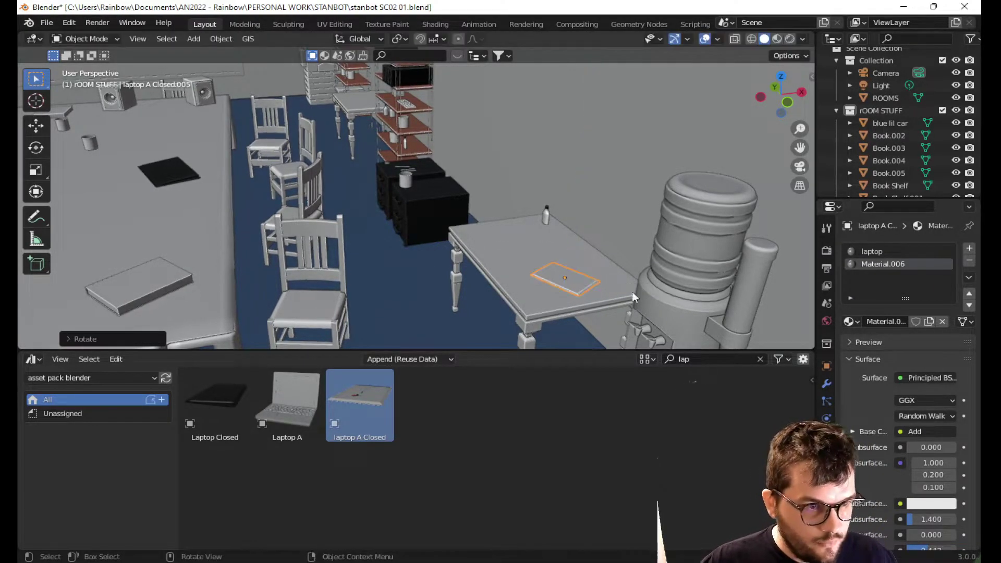
Step: Orbit around the room to a closer view of the dresser and chairs
click(448, 321)
middle_drag(454, 318, 591, 314)
scroll(568, 320, down, 5)
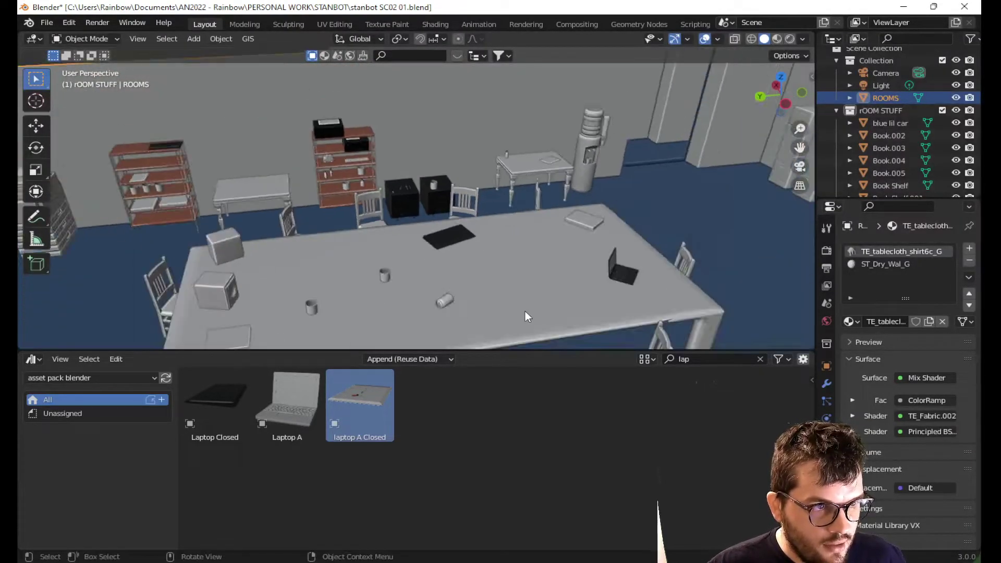
middle_drag(525, 311, 478, 283)
scroll(385, 308, down, 2)
scroll(324, 236, up, 4)
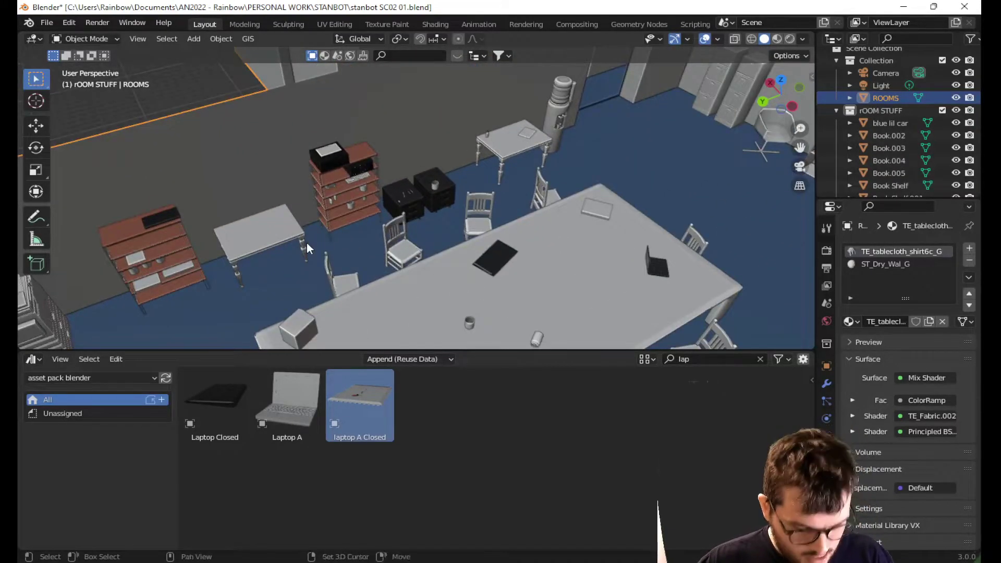
middle_drag(307, 243, 433, 285)
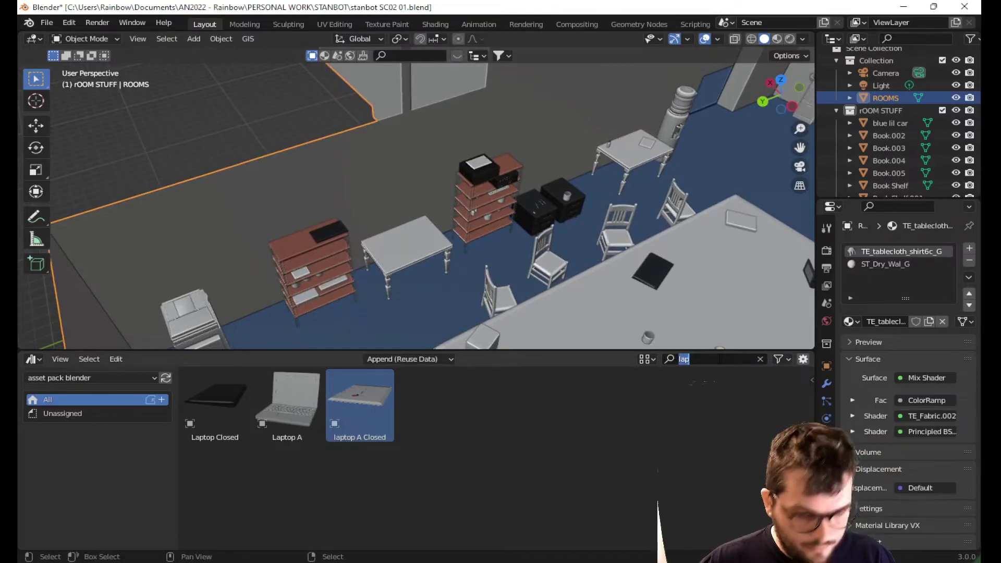
Step: Clear the asset search, place a book on the table, scale it down, then delete it
click(694, 359)
key(BackSpace)
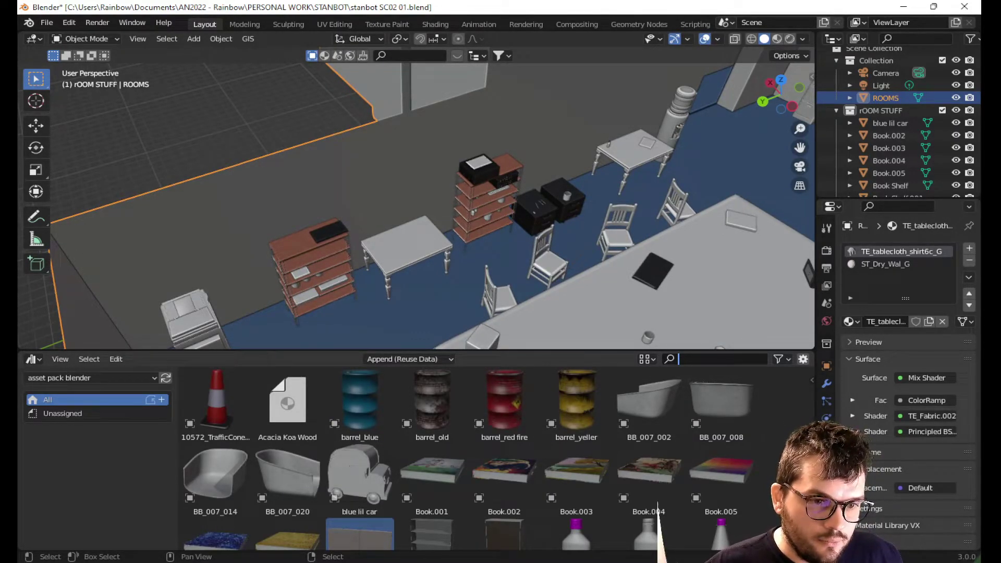
scroll(787, 422, down, 4)
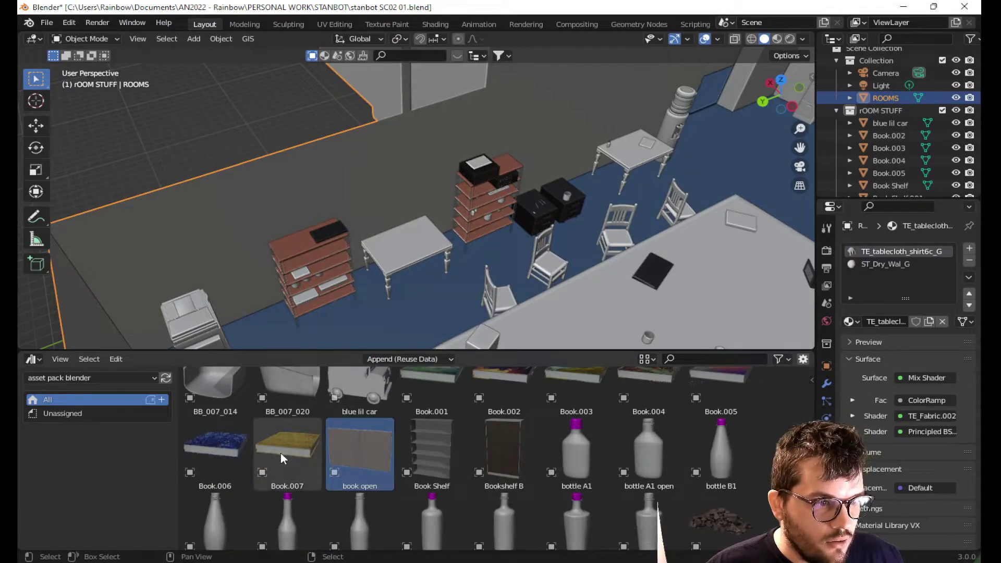
drag(280, 453, 398, 252)
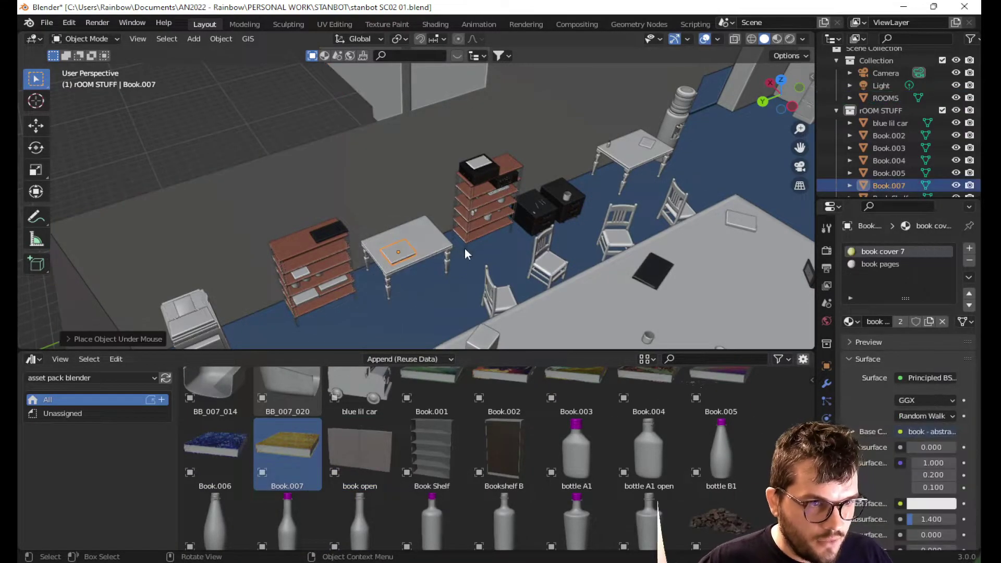
key(s)
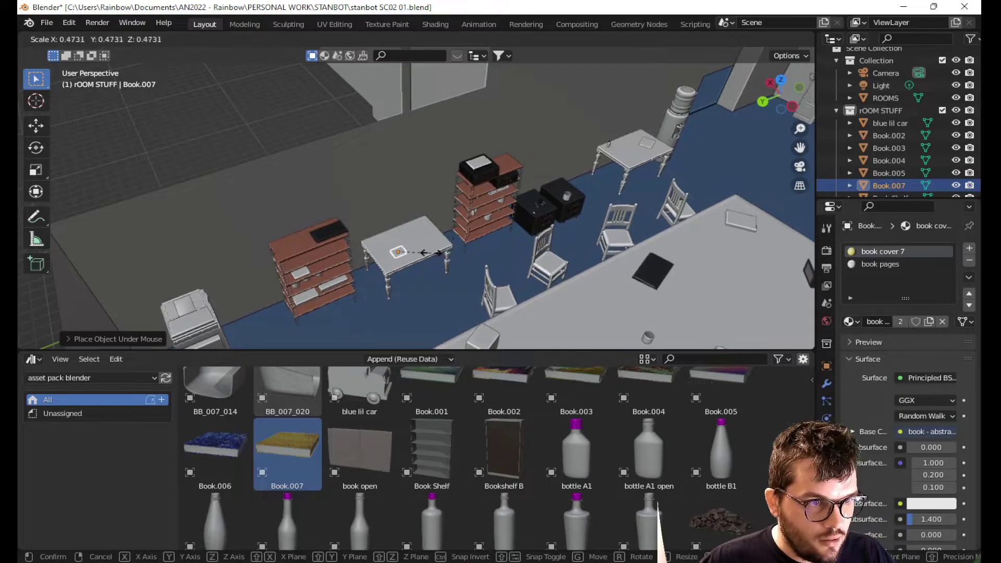
click(430, 253)
key(Delete)
Step: Place Book.007 on the side table and rotate it, then delete it again
drag(309, 424, 359, 274)
drag(408, 253, 437, 255)
key(r)
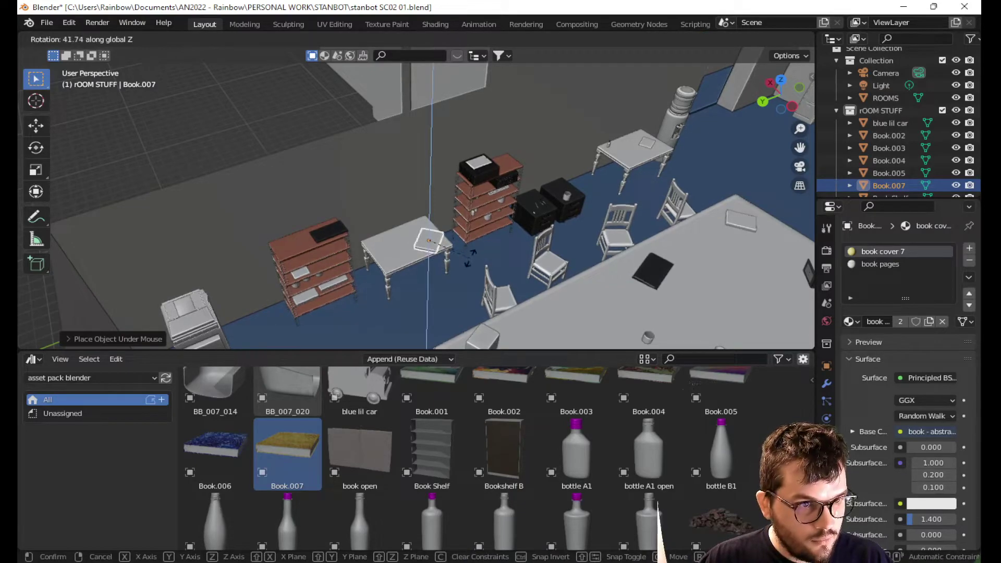
click(471, 256)
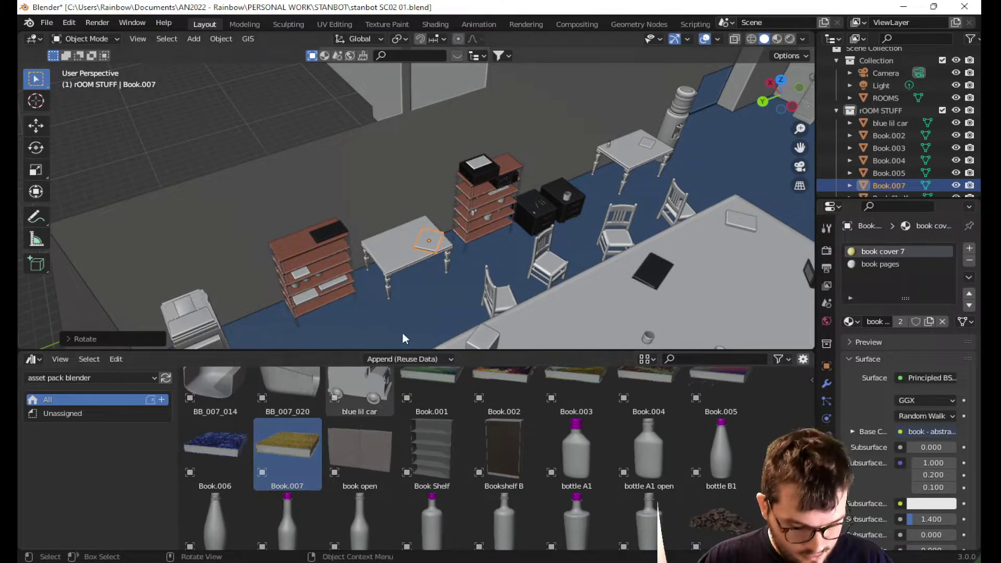
key(Tab)
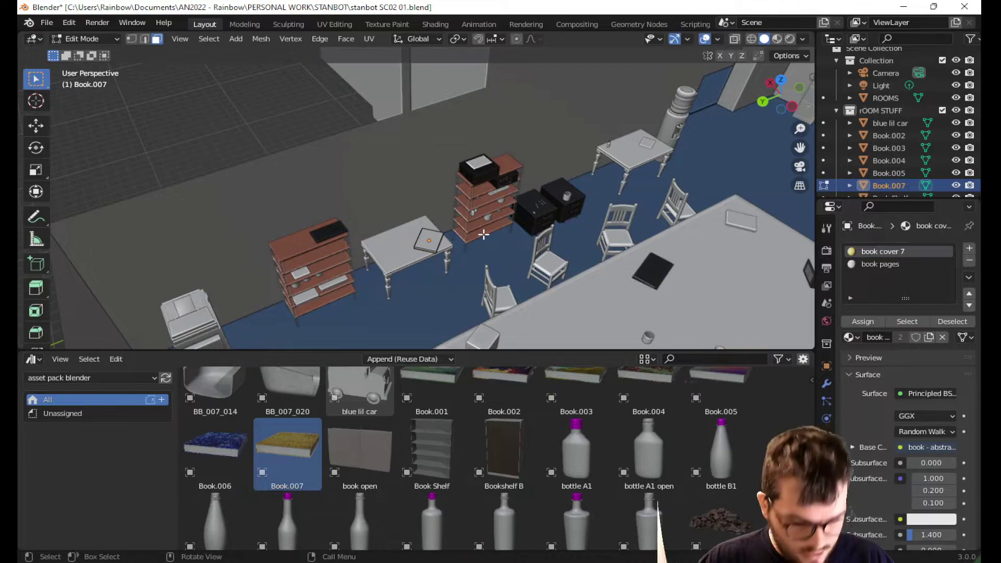
key(Tab)
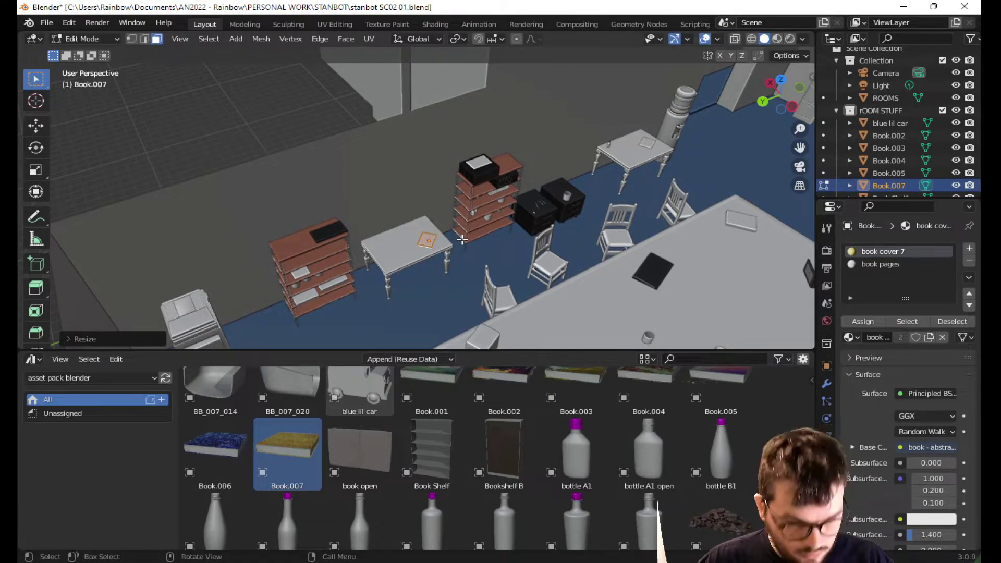
key(Delete)
Step: Drop a fresh Book.007 on the side table and turn it 90° around Z
drag(299, 428, 402, 257)
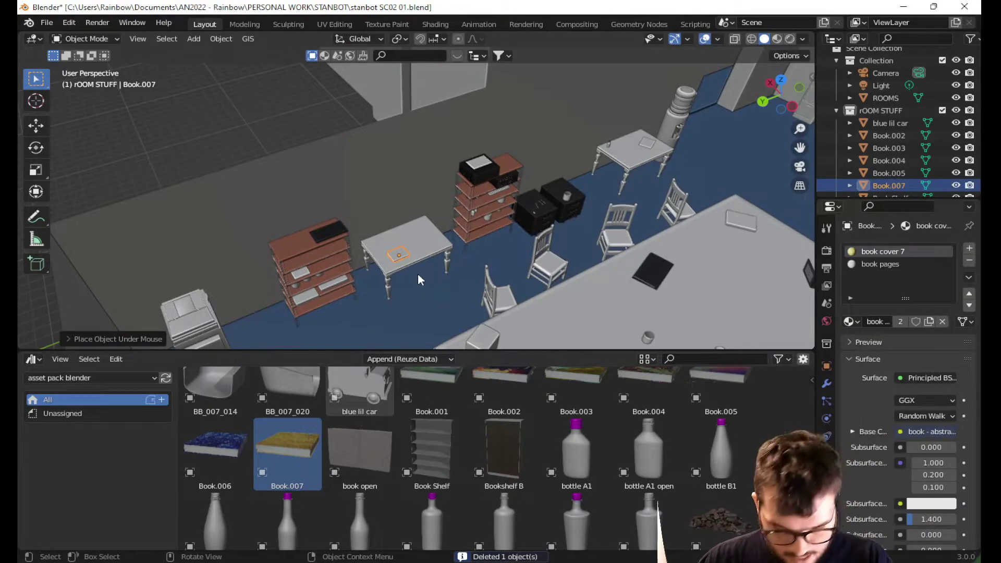
text(rz90)
key(Return)
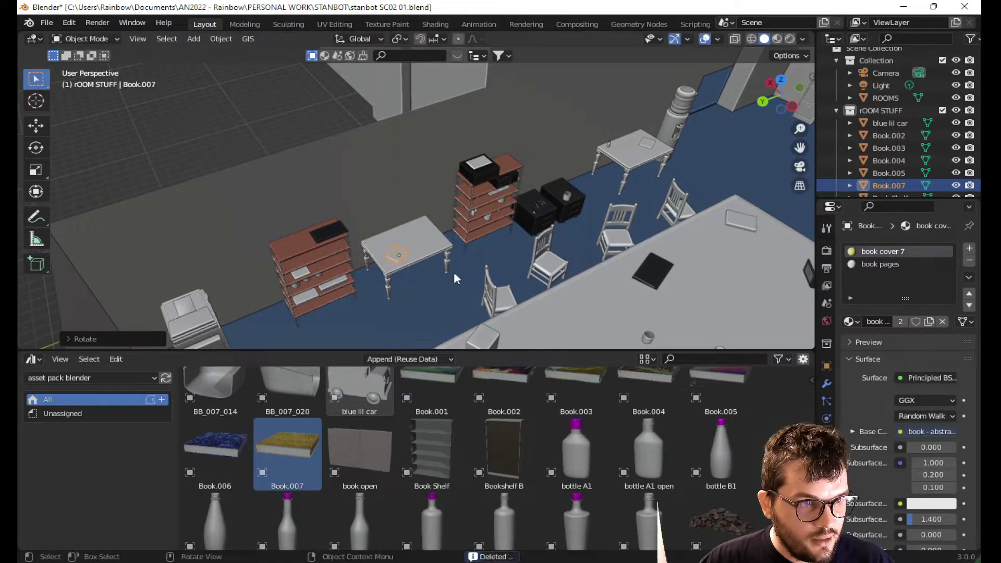
click(460, 269)
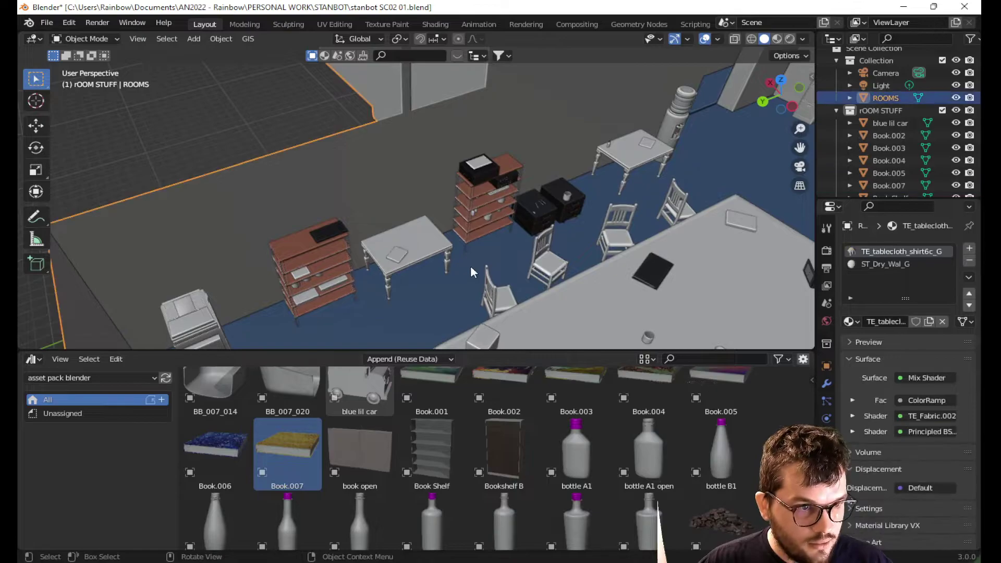
Step: Orbit the view across the furnished room and scroll through the Asset Browser
middle_drag(503, 277, 493, 294)
scroll(352, 411, down, 8)
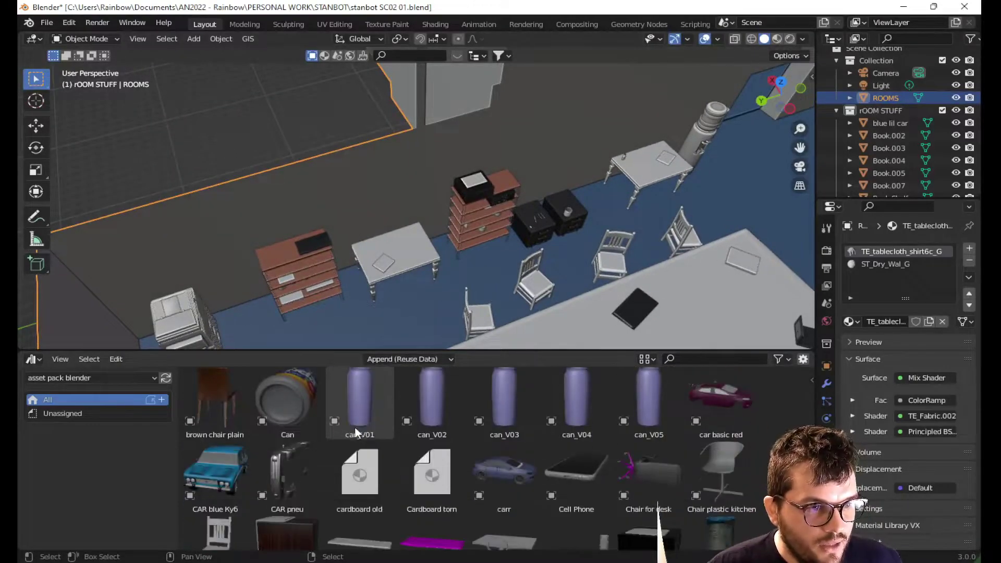
scroll(811, 412, down, 15)
scroll(432, 382, up, 10)
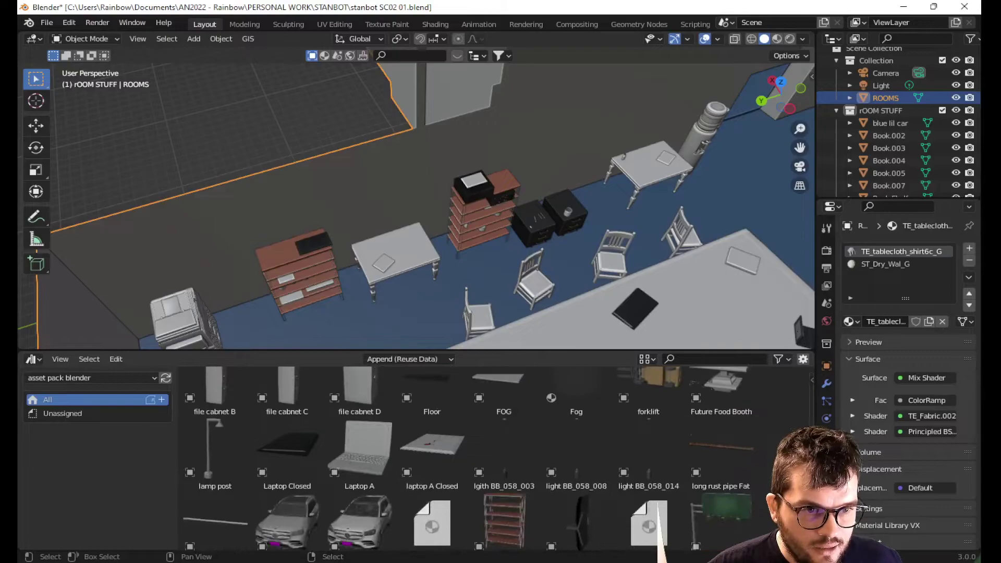
scroll(432, 383, up, 10)
scroll(808, 383, up, 1)
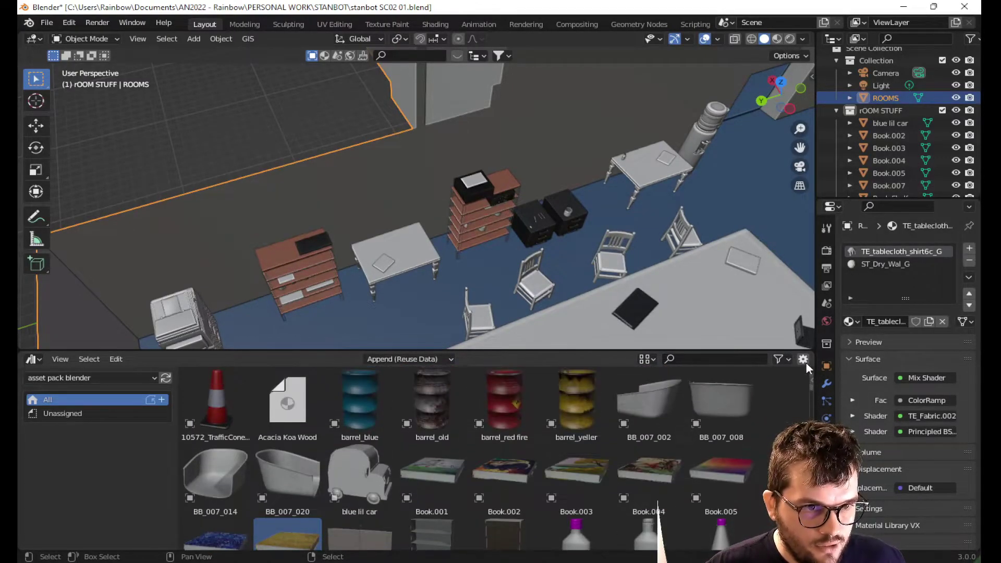
scroll(513, 243, down, 3)
middle_drag(542, 227, 385, 184)
Step: Save the scene, select the Camera and move it along Y
key(ctrl+s)
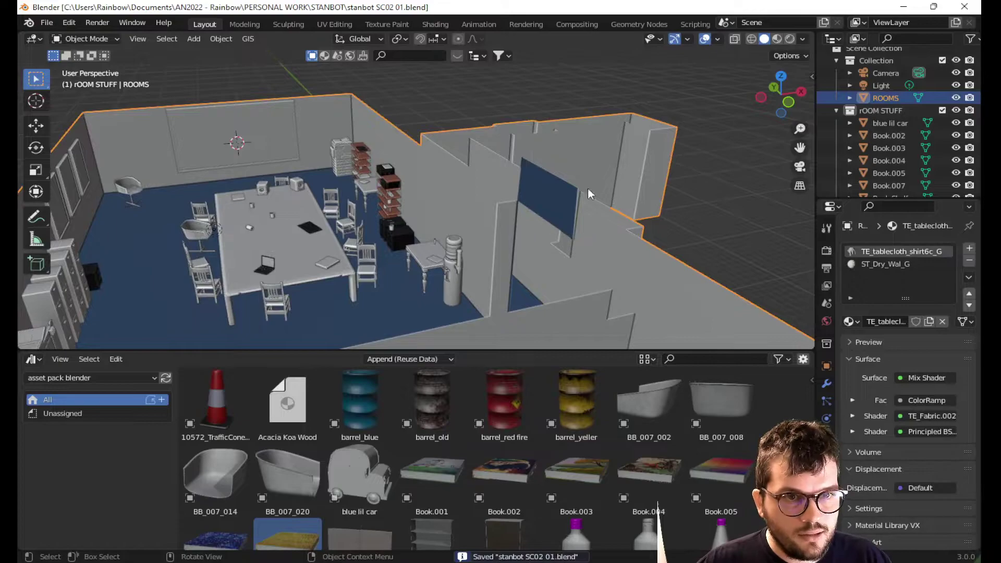
click(886, 73)
scroll(425, 236, down, 4)
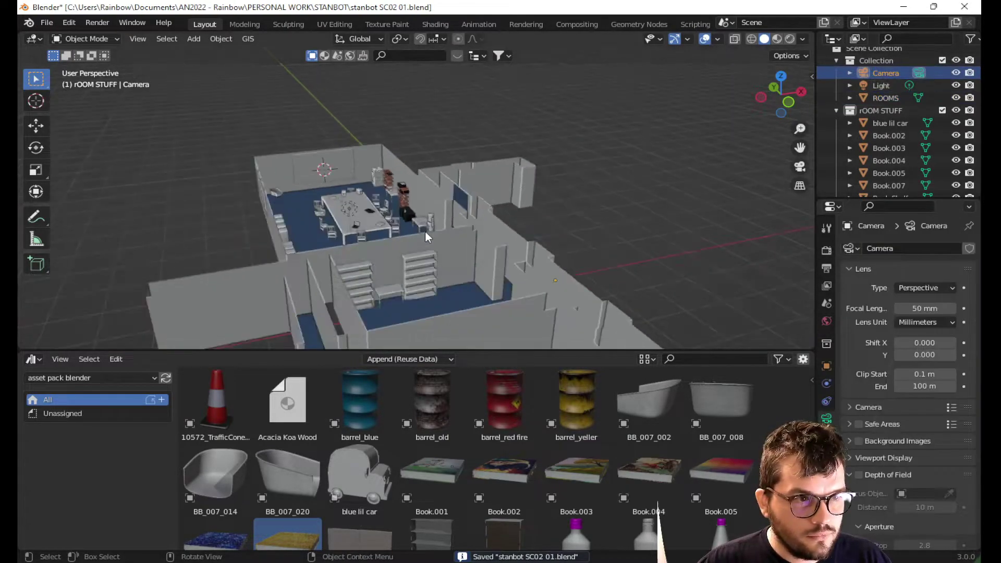
scroll(518, 214, down, 2)
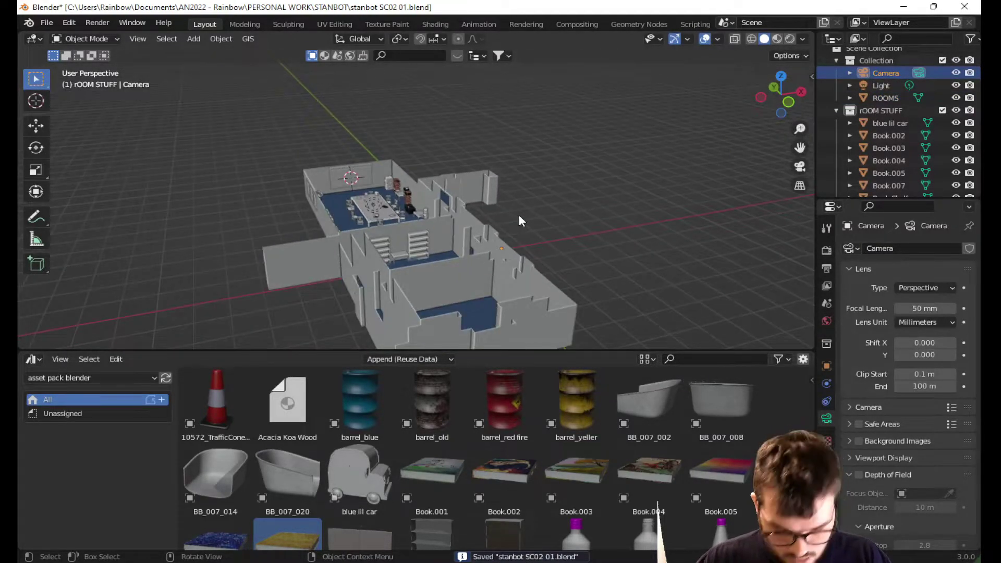
key(g)
key(y)
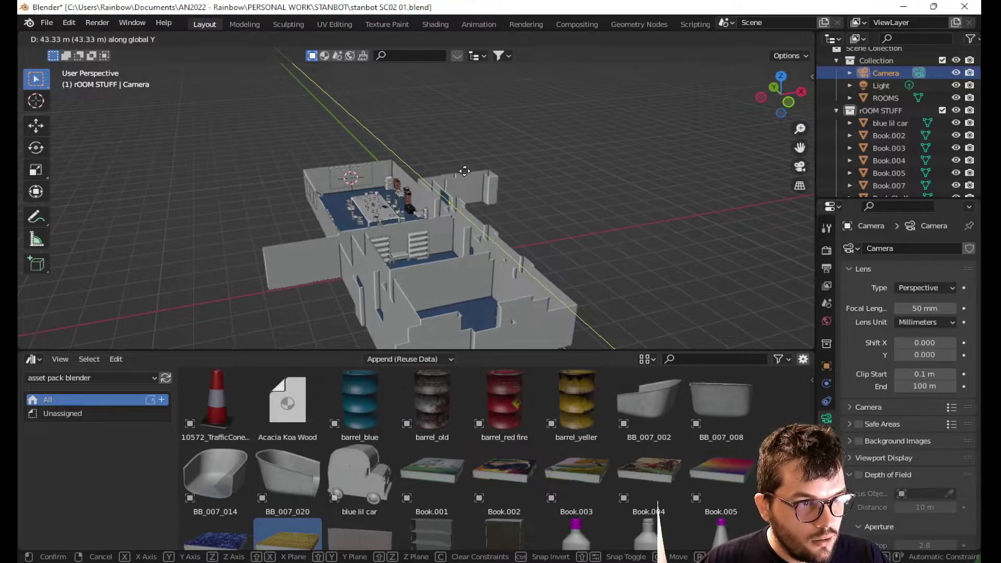
click(462, 168)
Step: Shift the camera along X, frame it, and move it along Y into the conference room
key(g)
key(x)
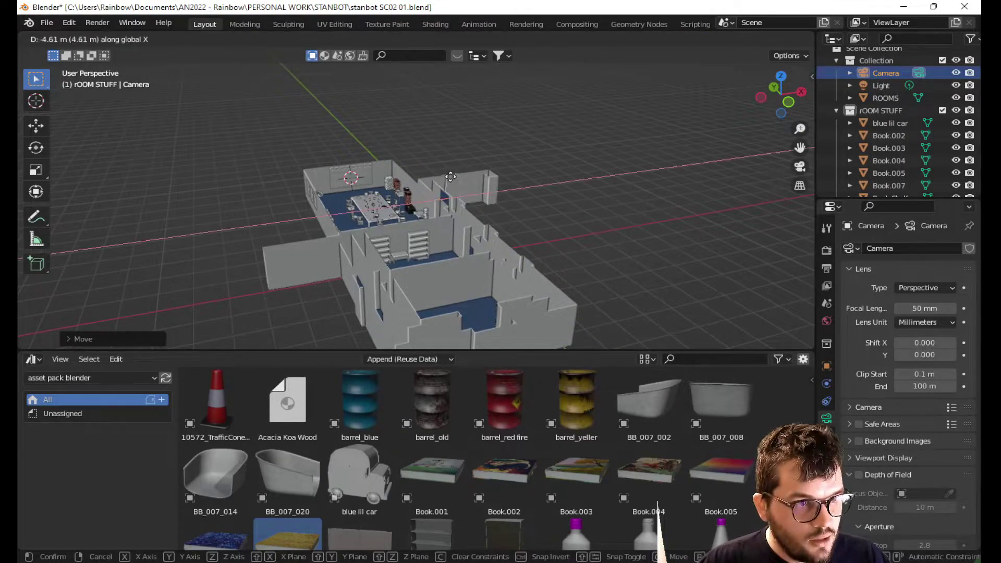
click(428, 191)
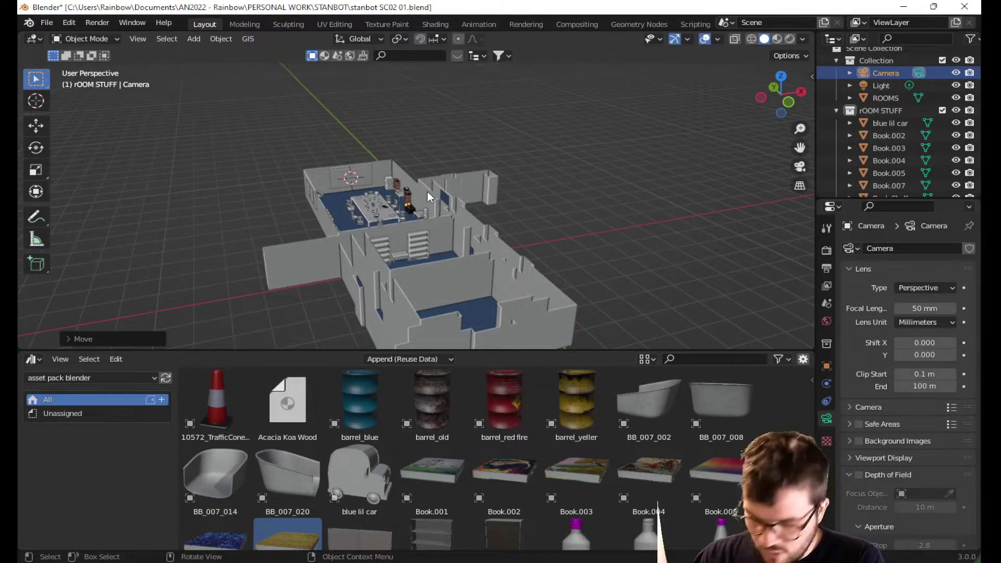
key(KP_Decimal)
scroll(437, 199, down, 5)
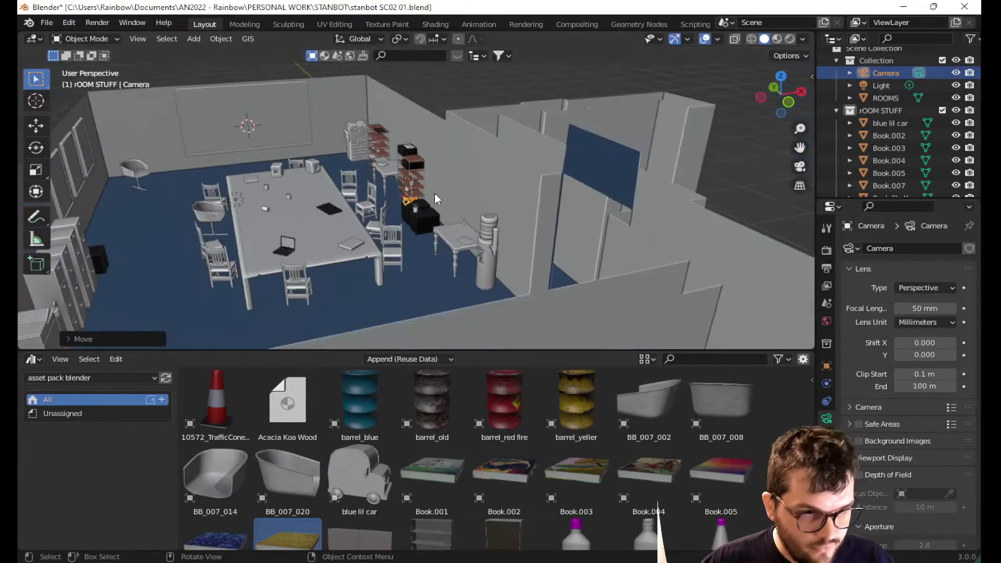
key(g)
key(y)
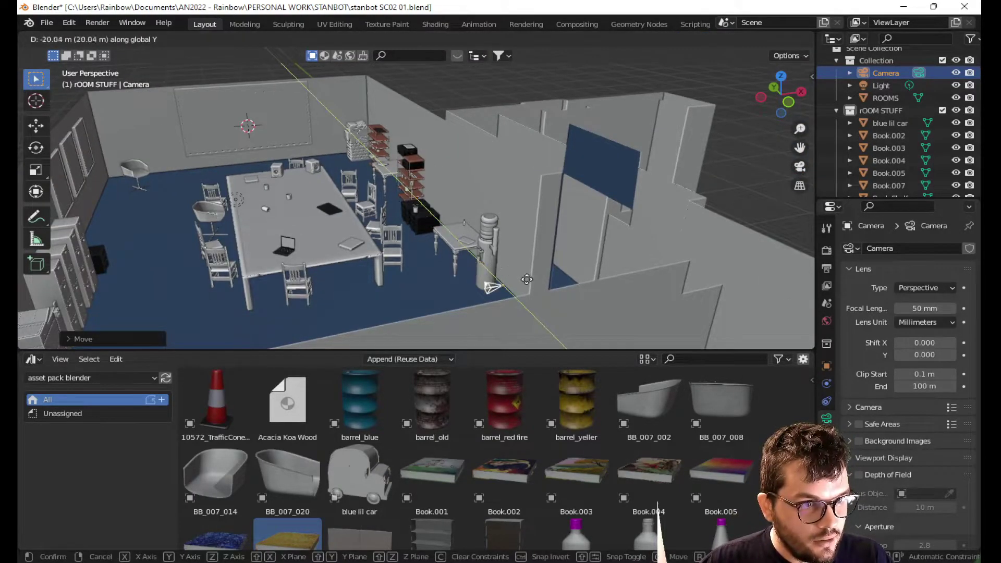
click(537, 289)
Step: Look through the camera and rotate it toward the conference table
key(KP_0)
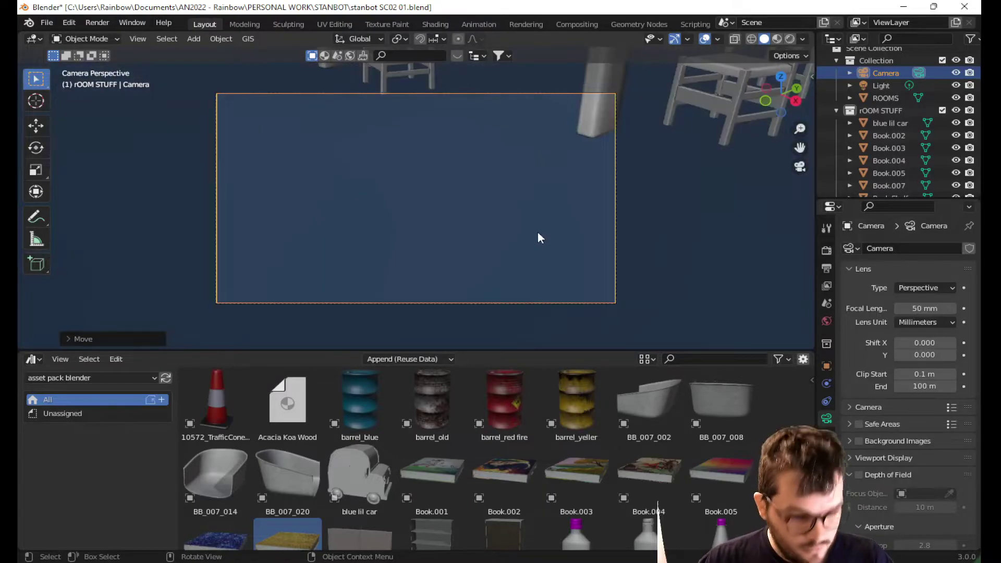
key(r)
key(r)
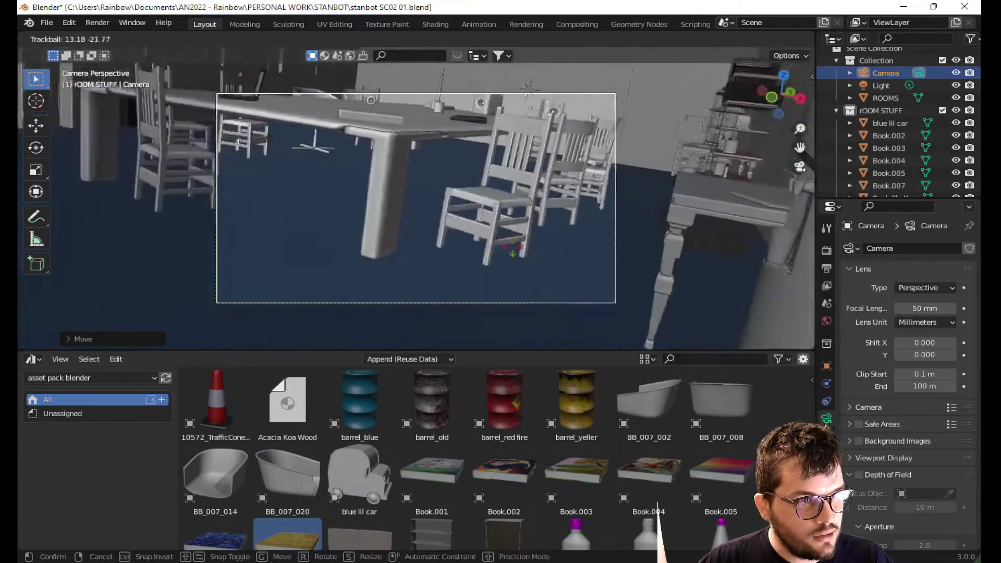
click(647, 189)
key(r)
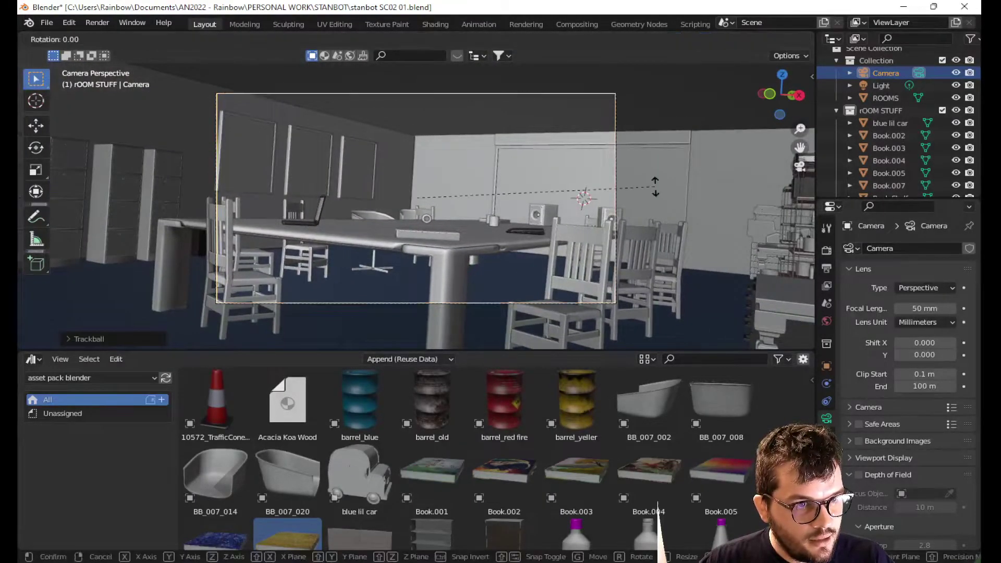
click(654, 212)
Step: Reposition the camera with moves along X, Y and Z
key(g)
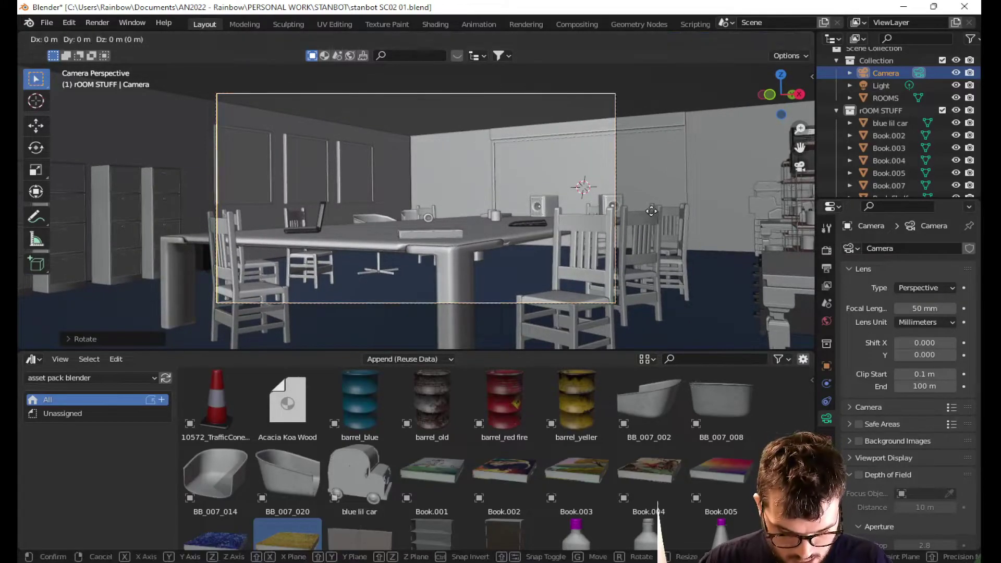
key(x)
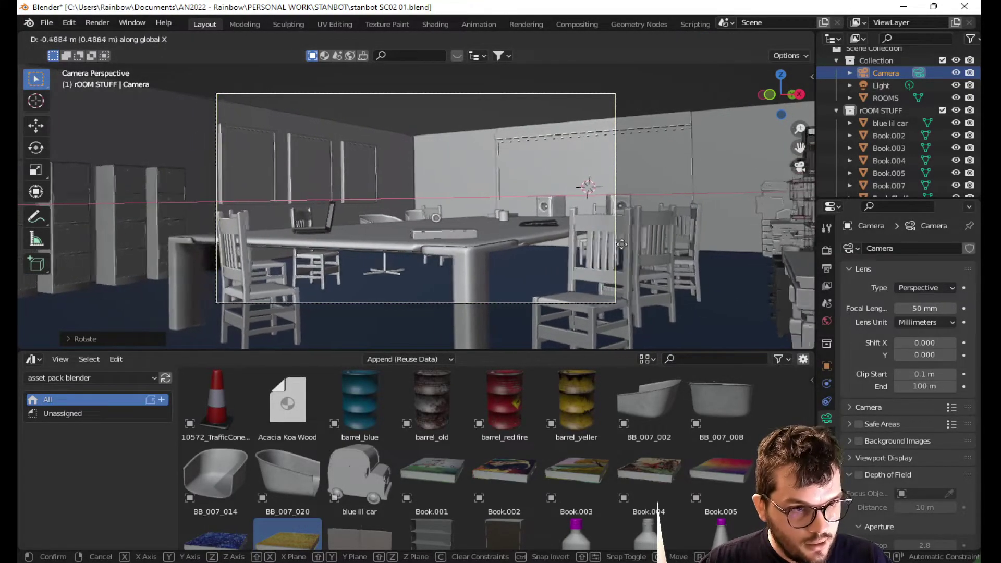
click(85, 270)
key(g)
key(y)
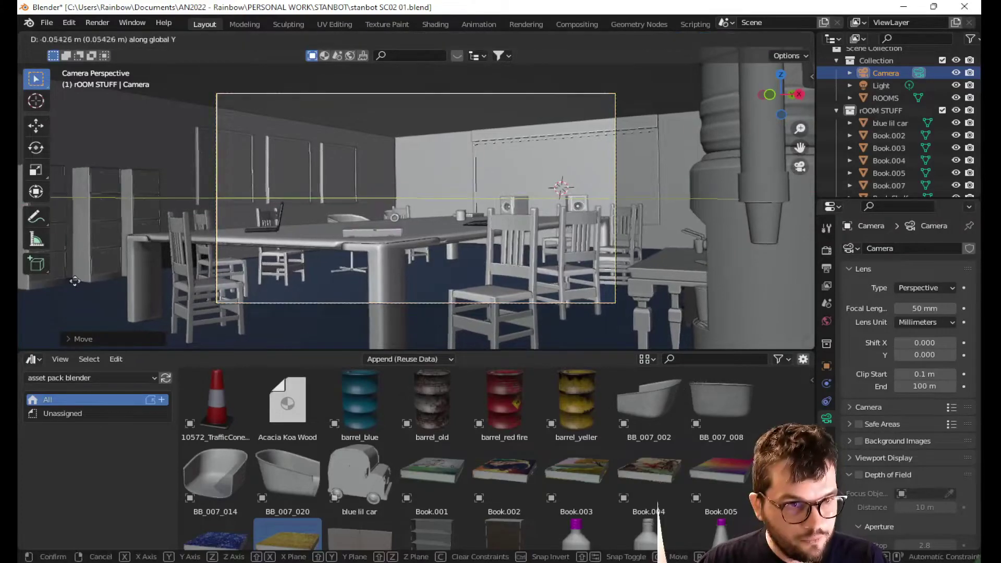
click(763, 121)
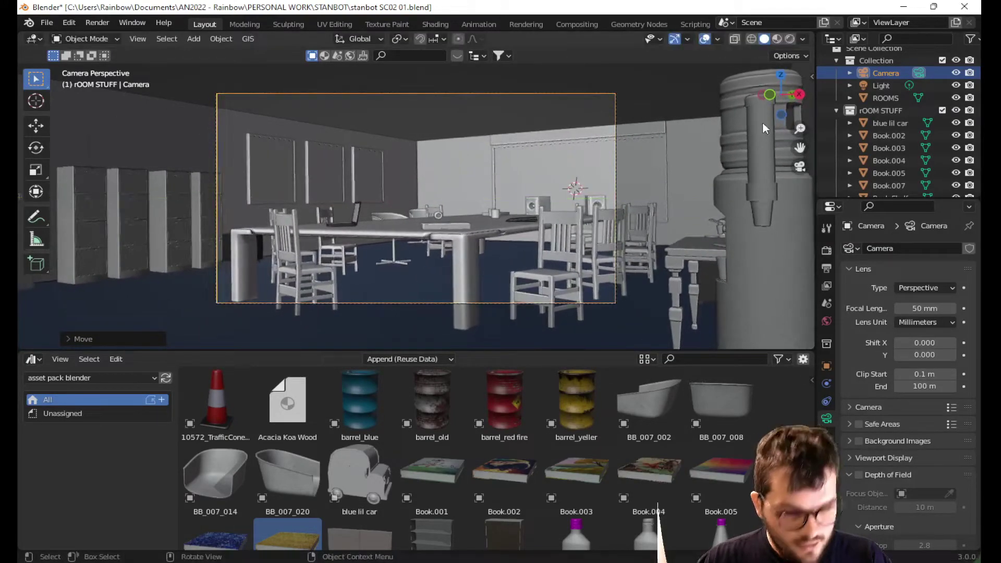
key(g)
key(z)
click(744, 247)
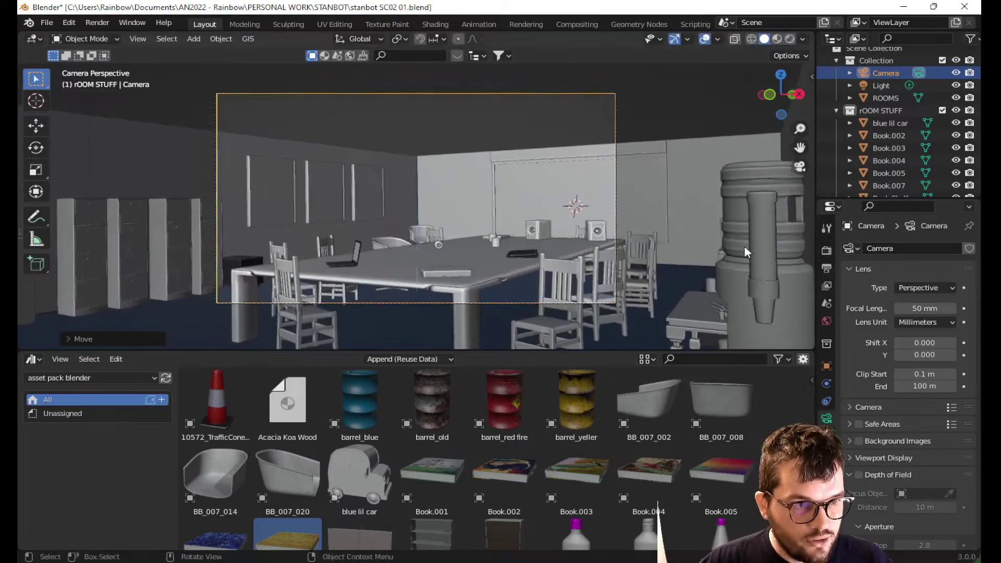
Step: Refine the camera's aim at the table with two rotations and save the file
key(r)
key(r)
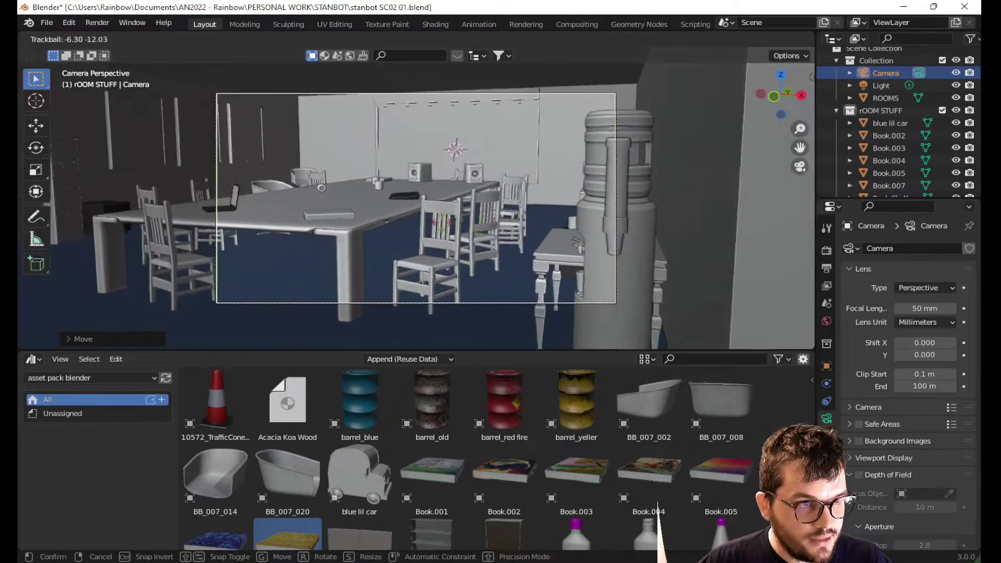
click(441, 227)
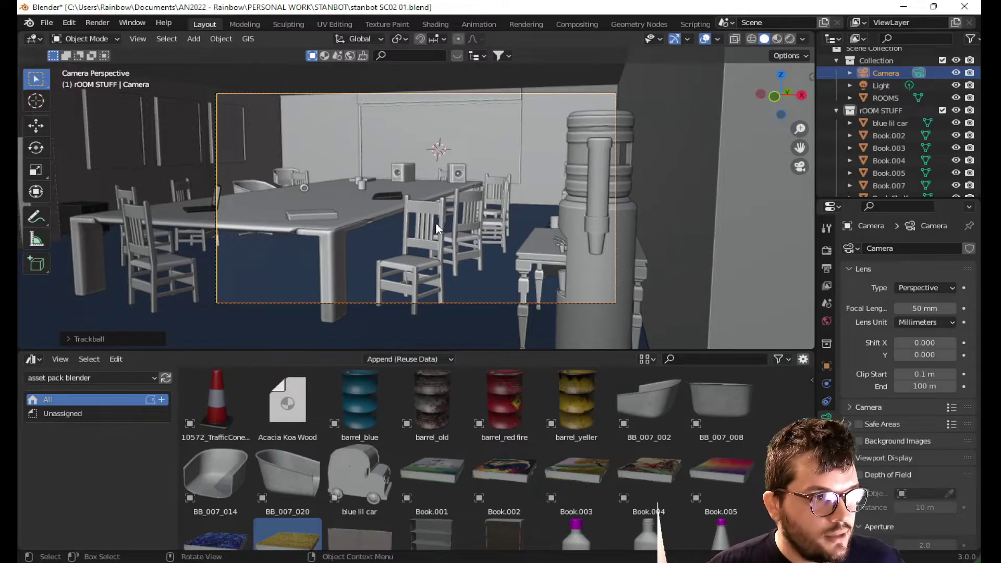
key(r)
key(r)
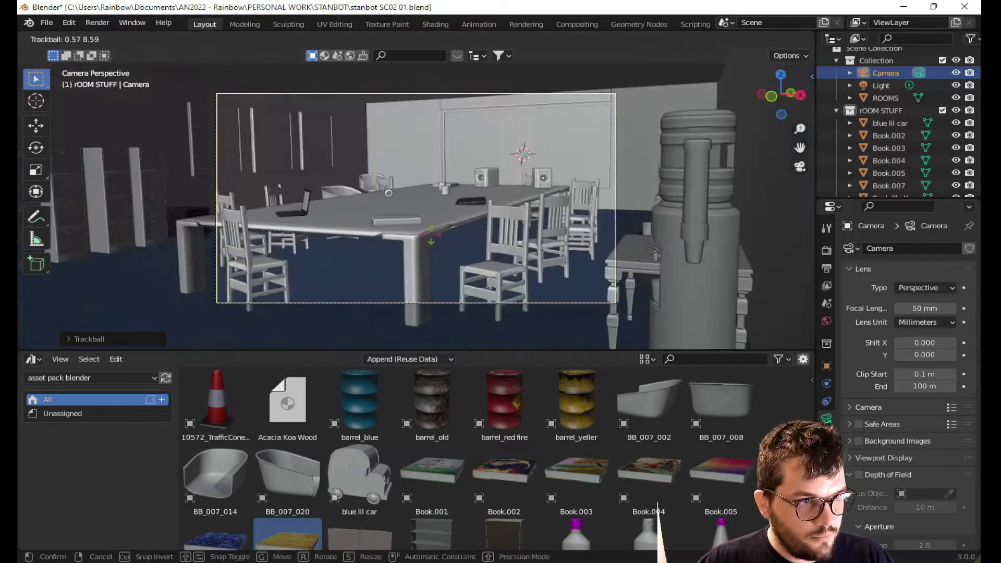
click(430, 237)
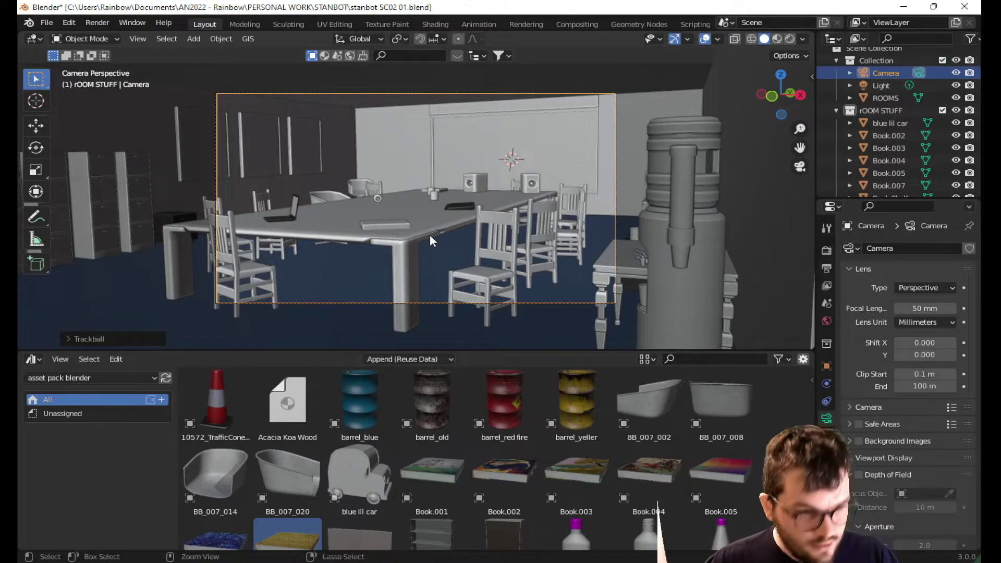
key(ctrl+s)
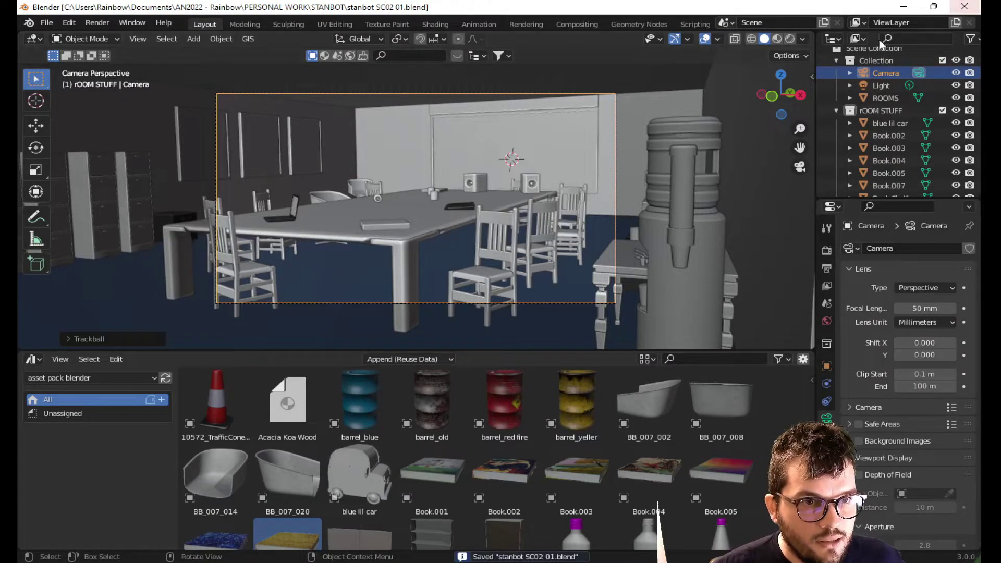
Step: Switch to Rendered shading and select the end table, then the conference table, to inspect materials
click(789, 40)
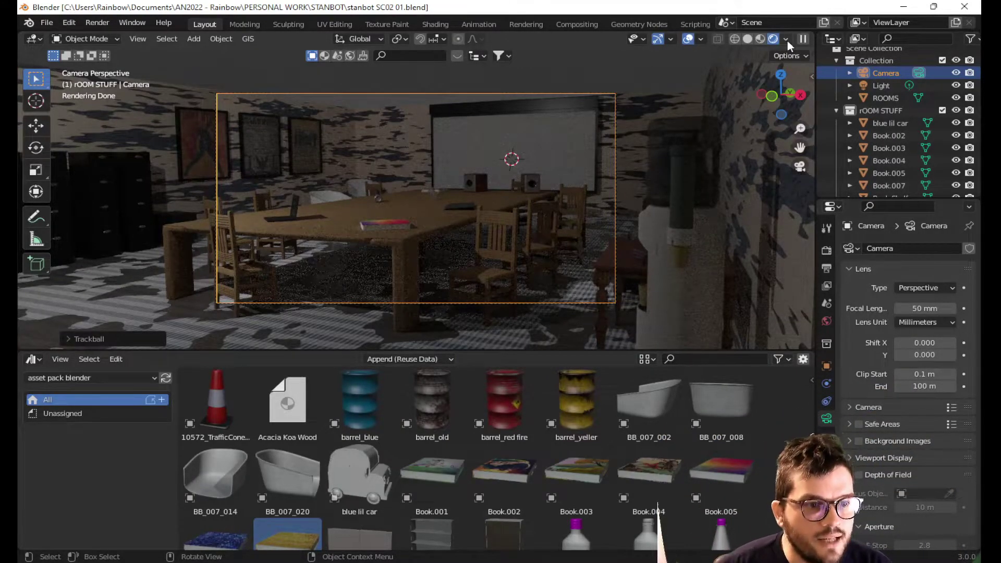
click(628, 264)
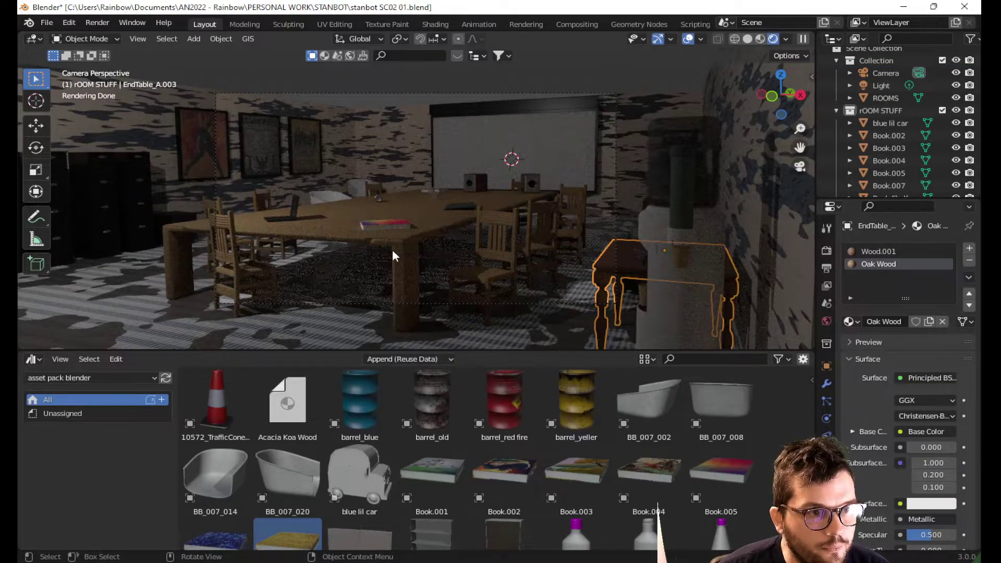
click(412, 243)
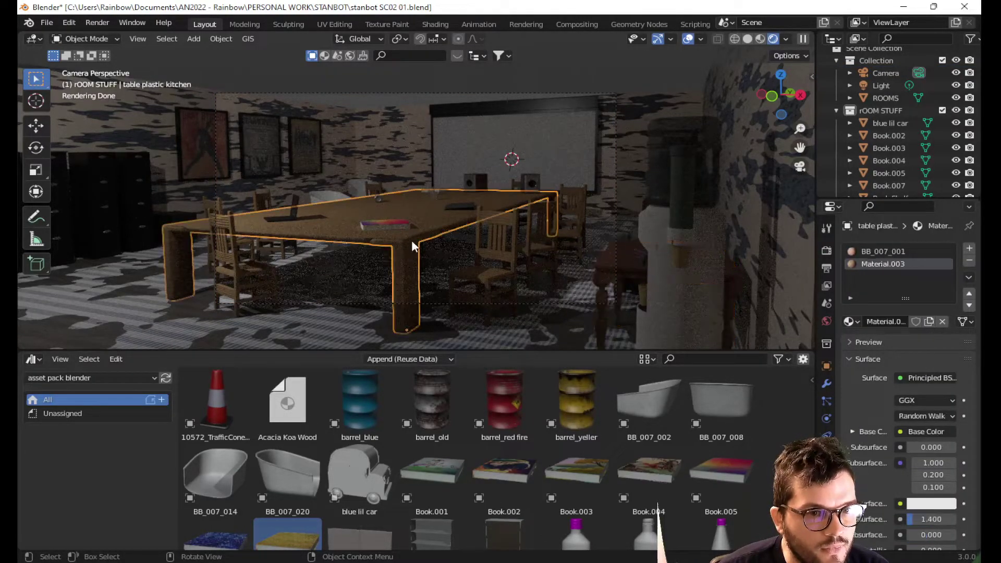
Step: Give the conference table the Oak Wood material
click(850, 321)
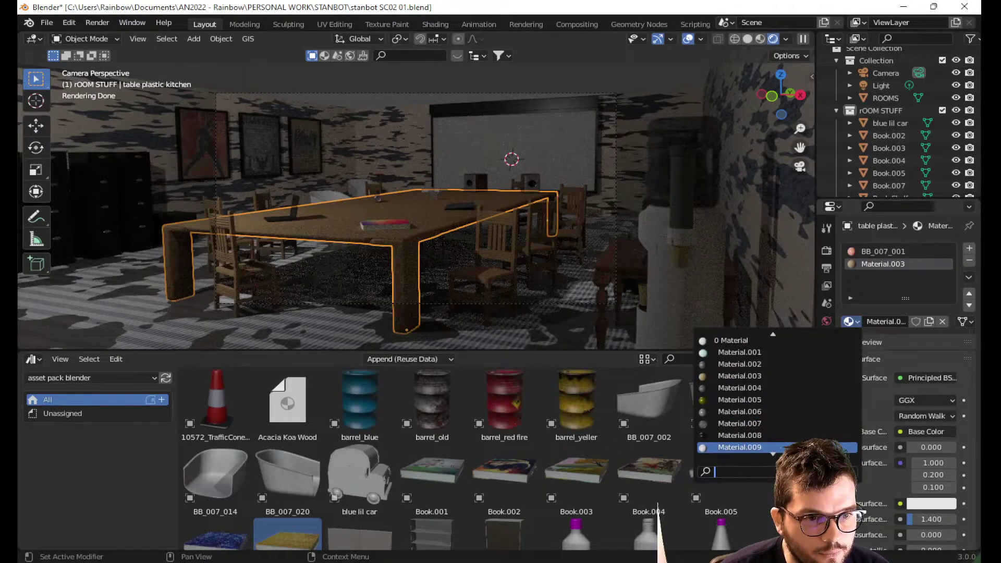
text(oak)
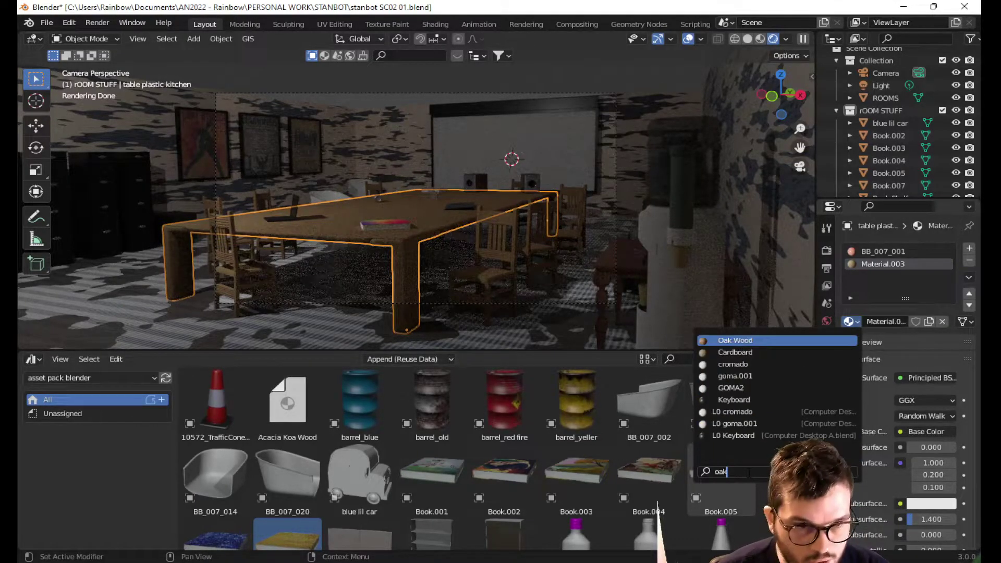
click(730, 341)
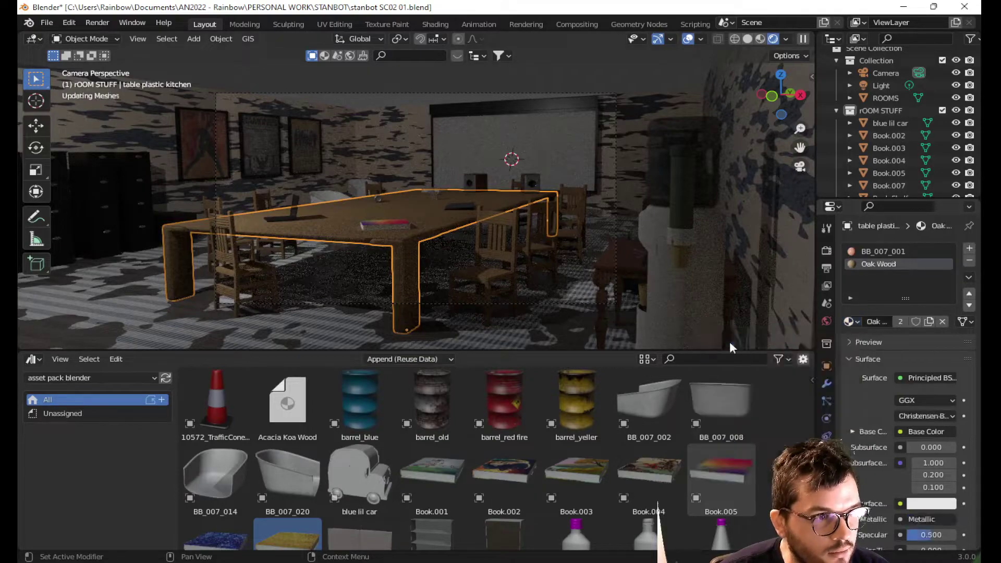
Step: Deselect the camera, save stanbot SC02 01.blend, and scroll through the Outliner
click(345, 98)
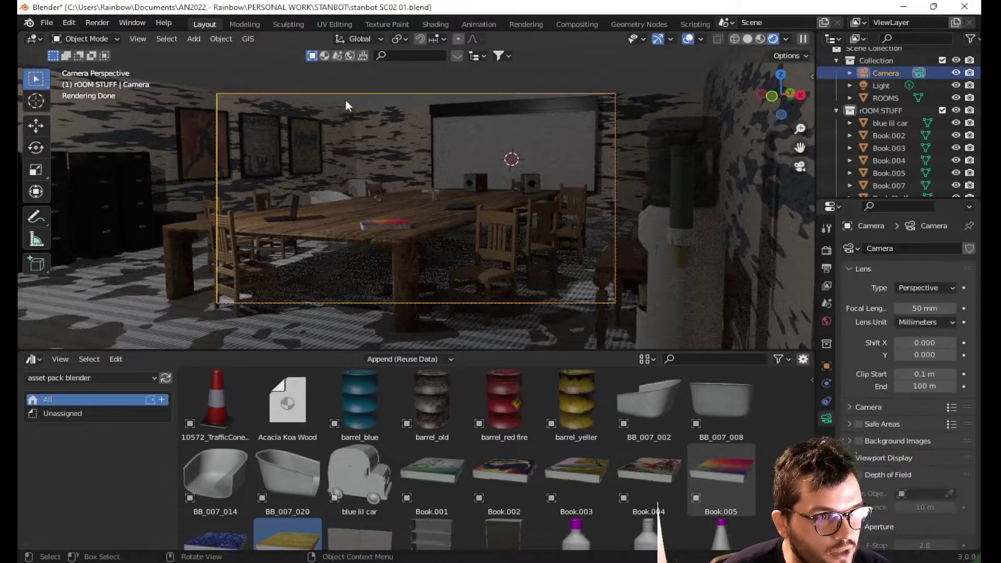
click(410, 82)
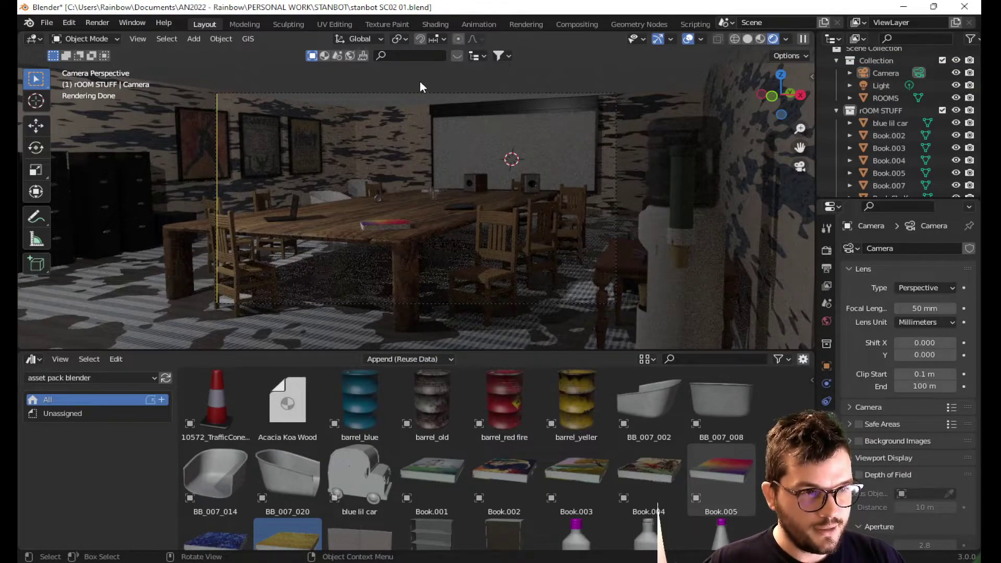
click(448, 105)
click(449, 117)
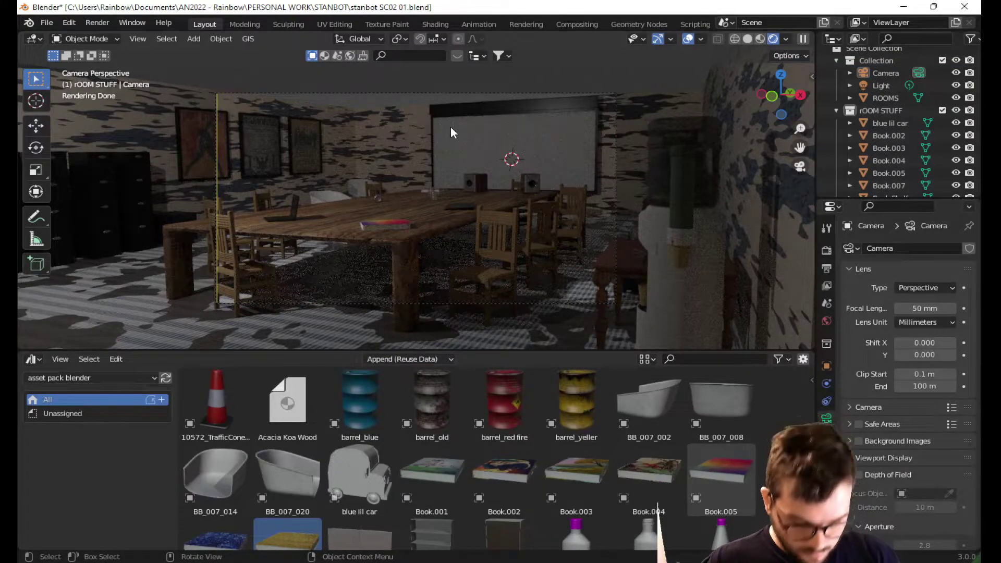
key(ctrl+s)
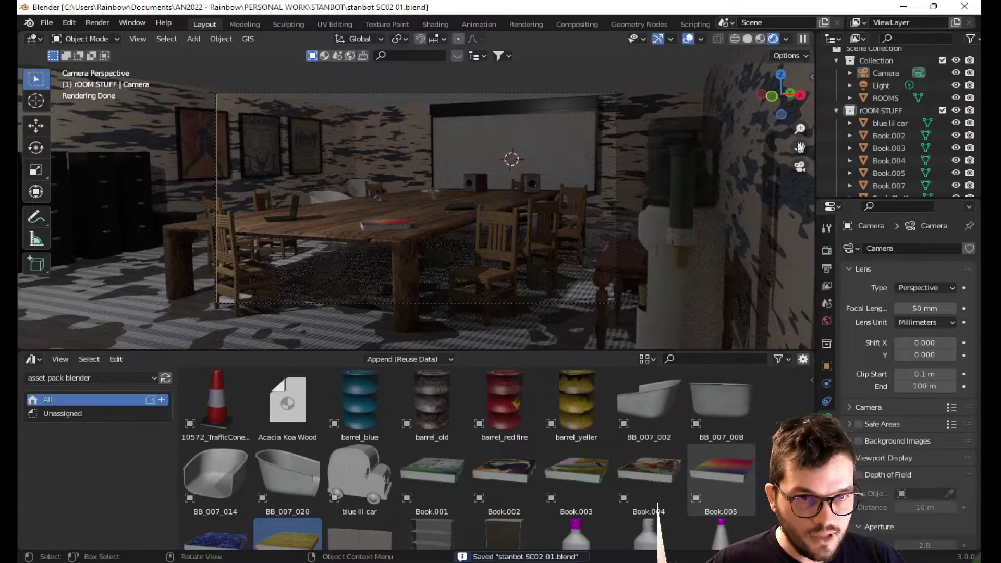
scroll(871, 140, down, 10)
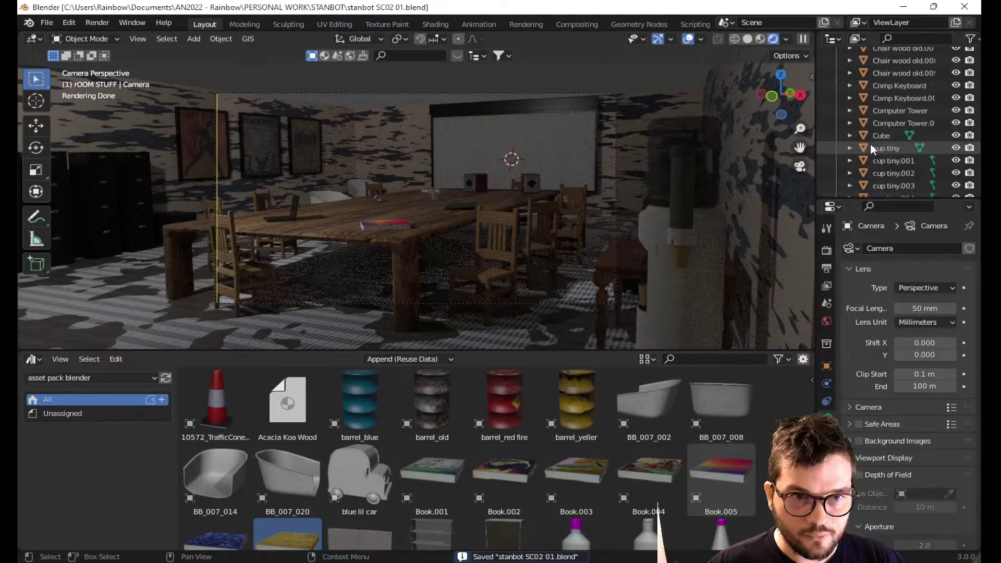
scroll(871, 145, down, 10)
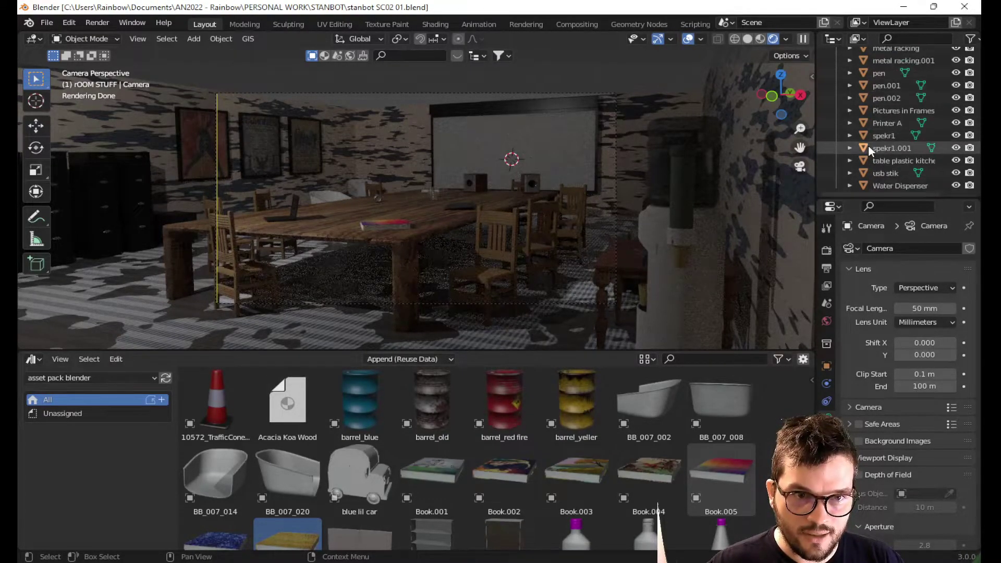
scroll(867, 148, up, 10)
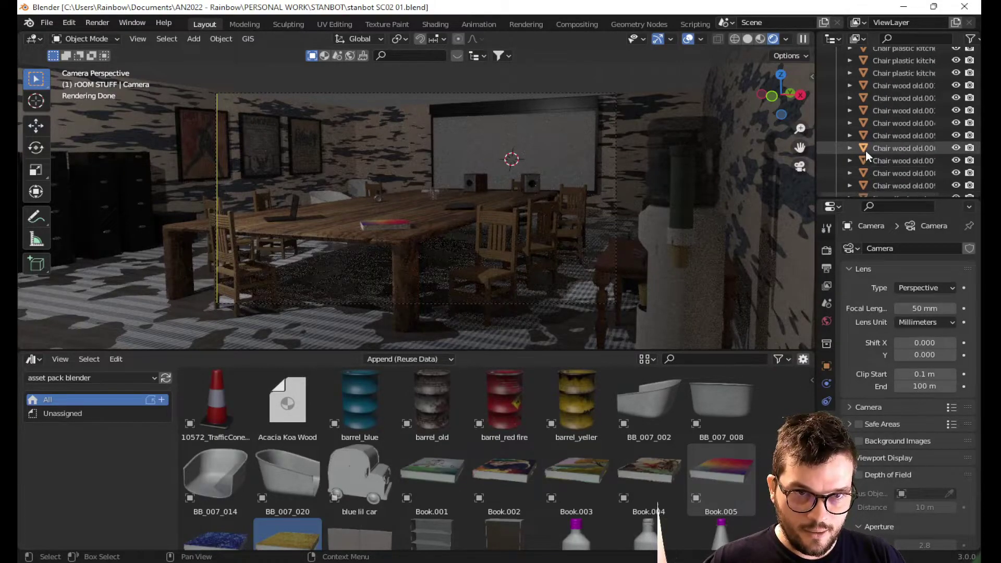
scroll(865, 150, up, 5)
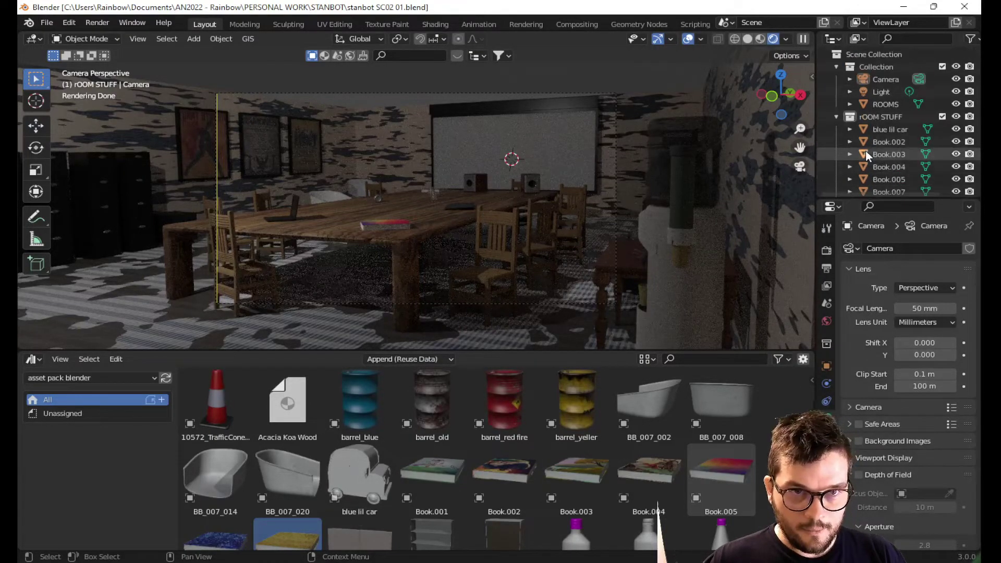
Step: In Solid shading, duplicate ROOMS and raise the copy along Z above the walls
click(880, 104)
middle_drag(493, 164, 495, 165)
click(749, 40)
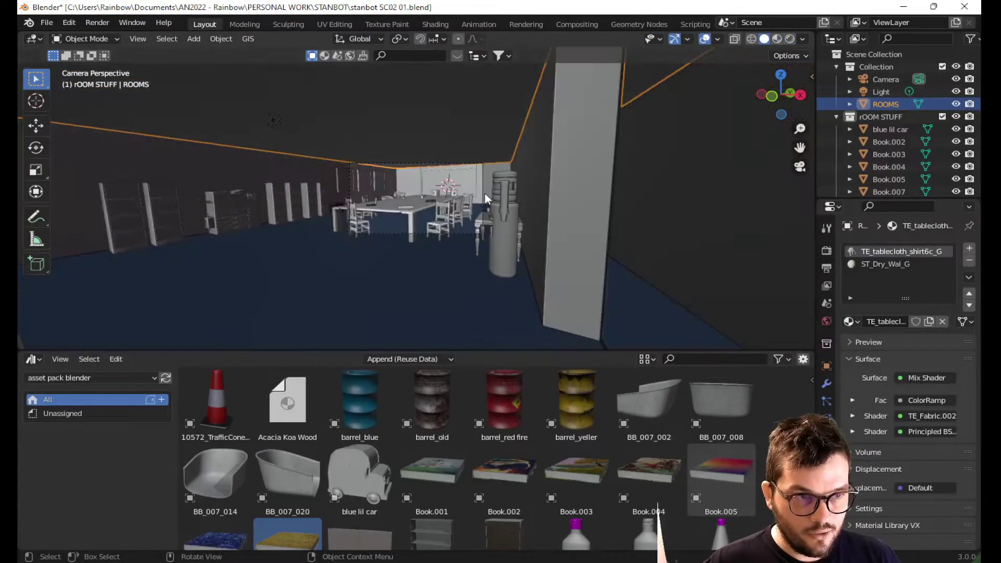
middle_drag(485, 192, 463, 269)
scroll(495, 216, down, 6)
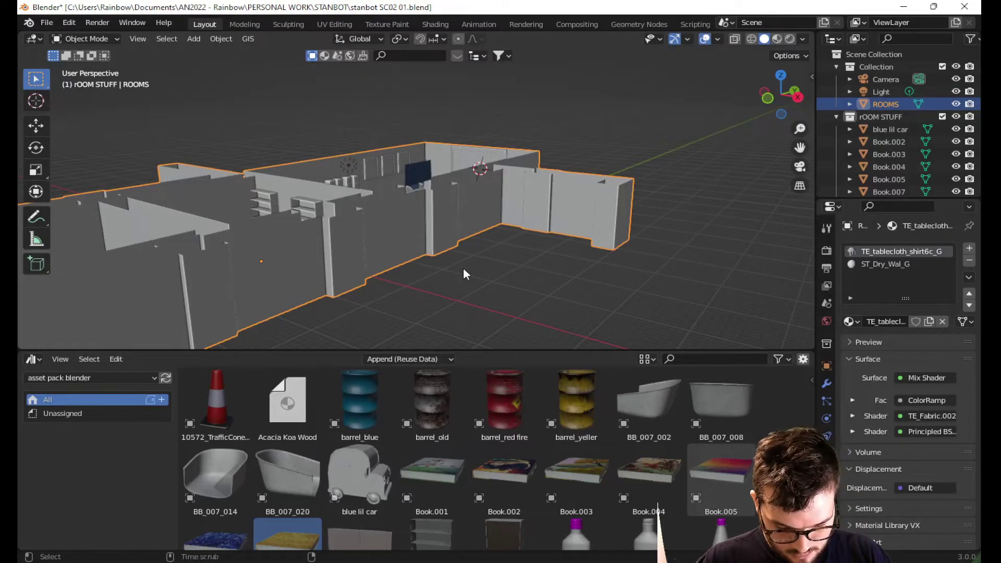
key(shift+d)
key(z)
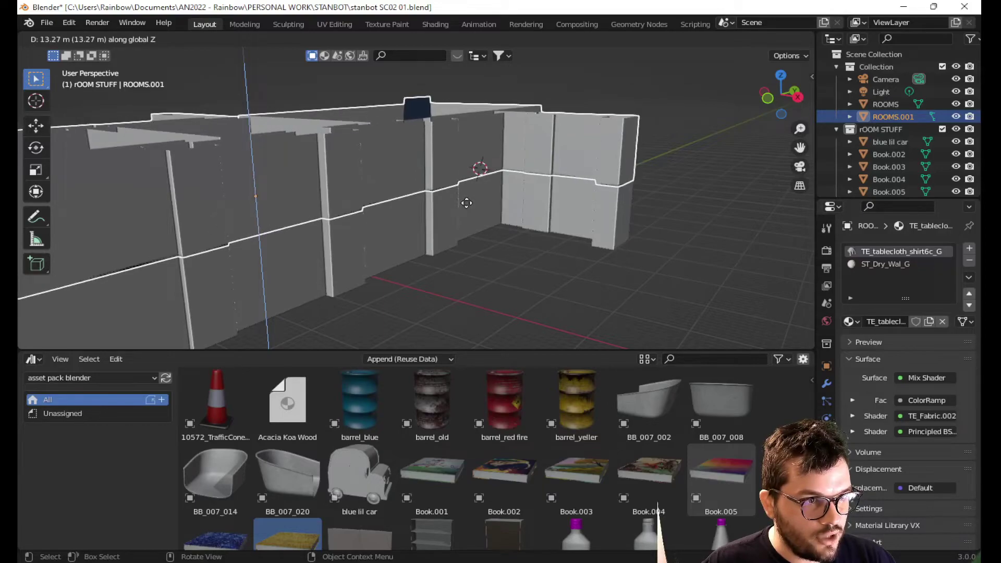
click(467, 203)
Step: Check the ceiling copy from the camera view in Rendered and Material Preview shading
middle_drag(464, 225, 537, 227)
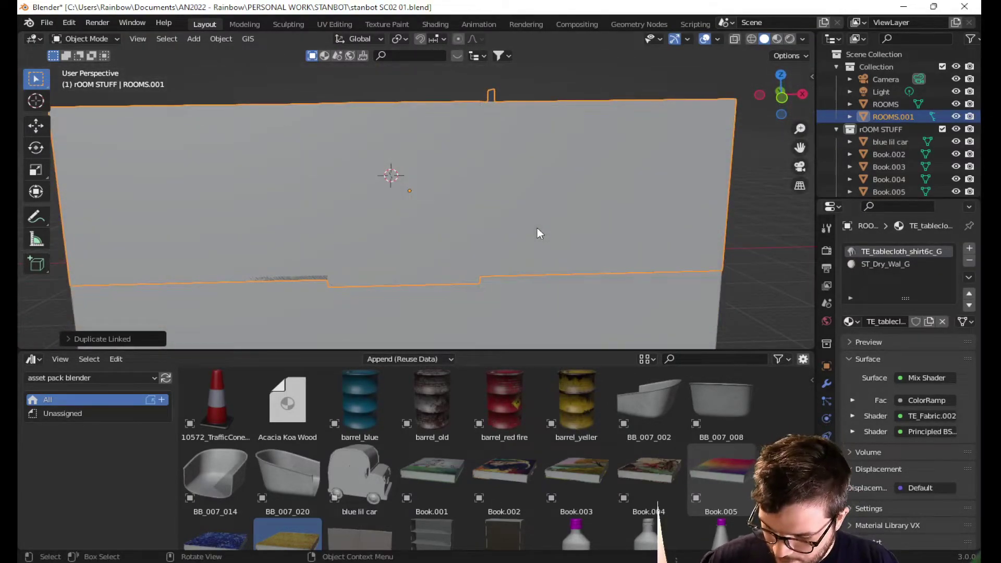
key(KP_0)
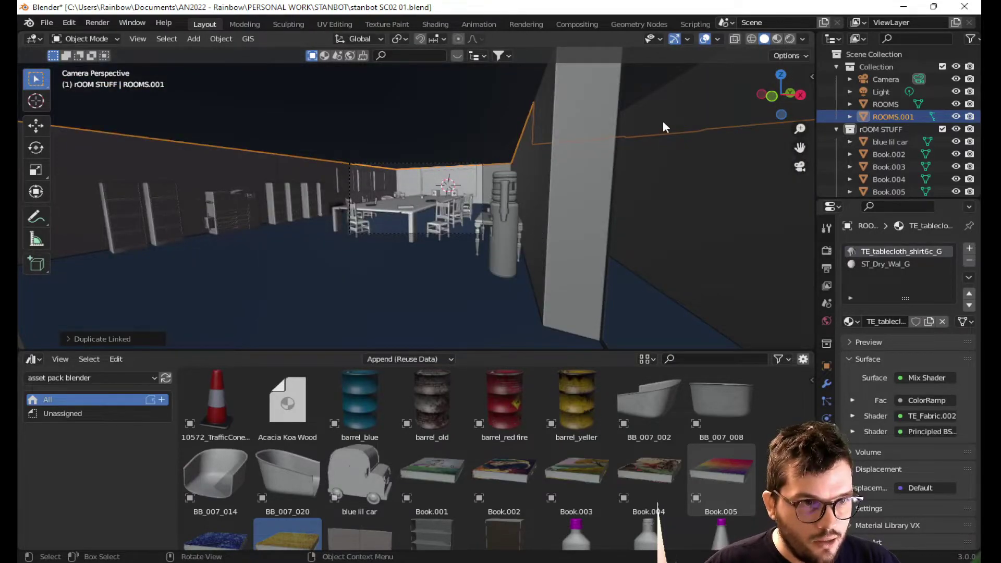
click(791, 39)
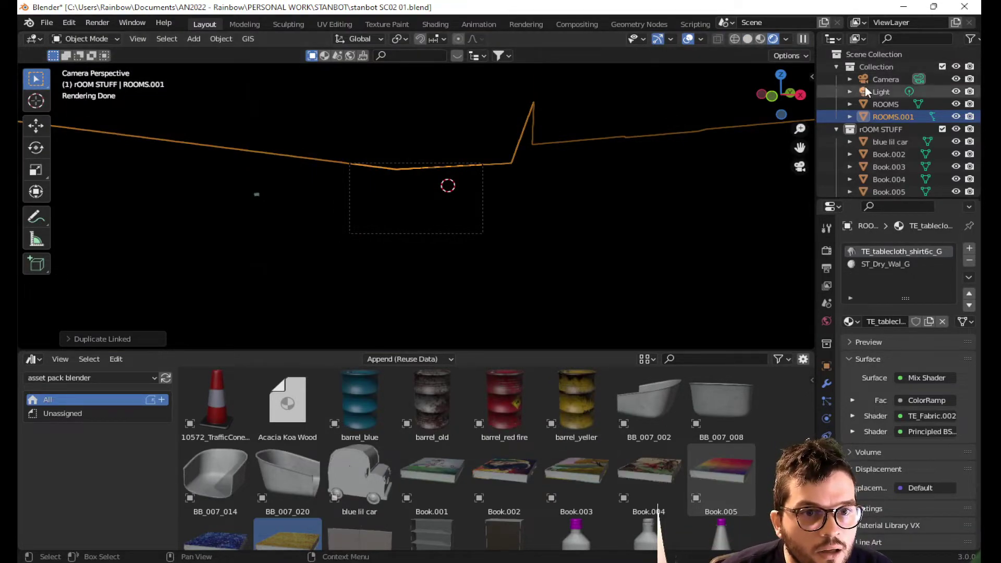
click(762, 39)
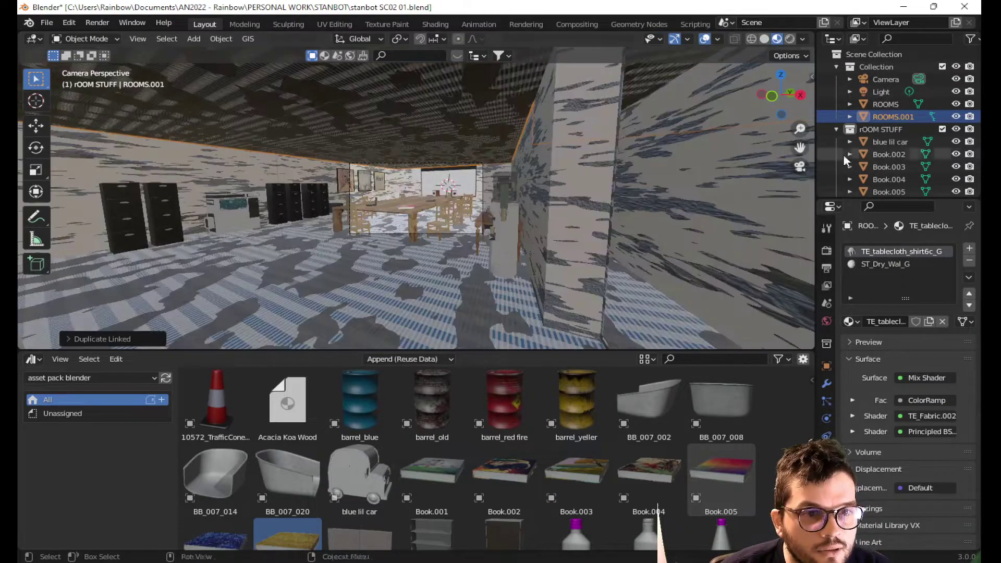
Step: Lower the light along Z, then start raising ROOMS.001 further along Z
click(883, 91)
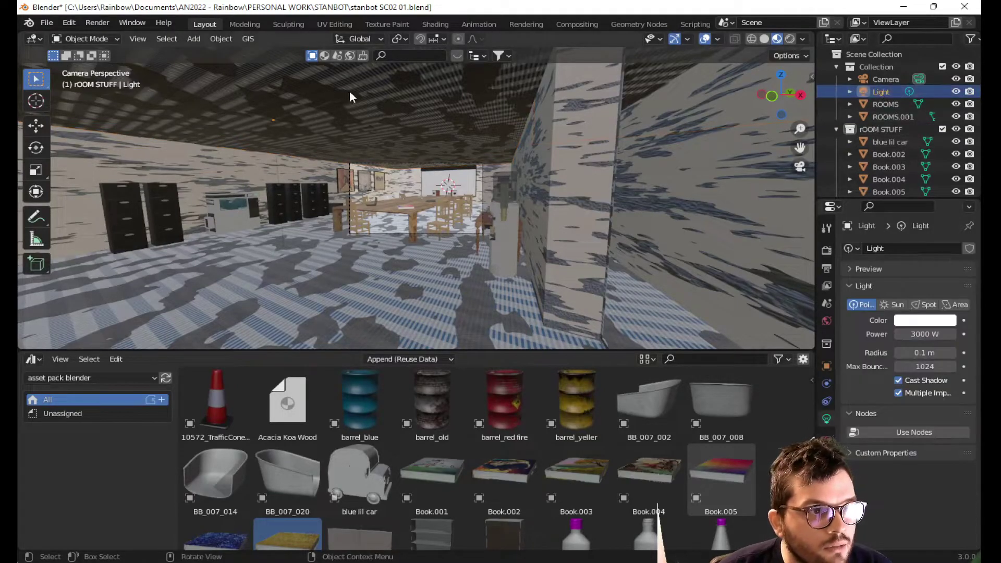
key(g)
key(z)
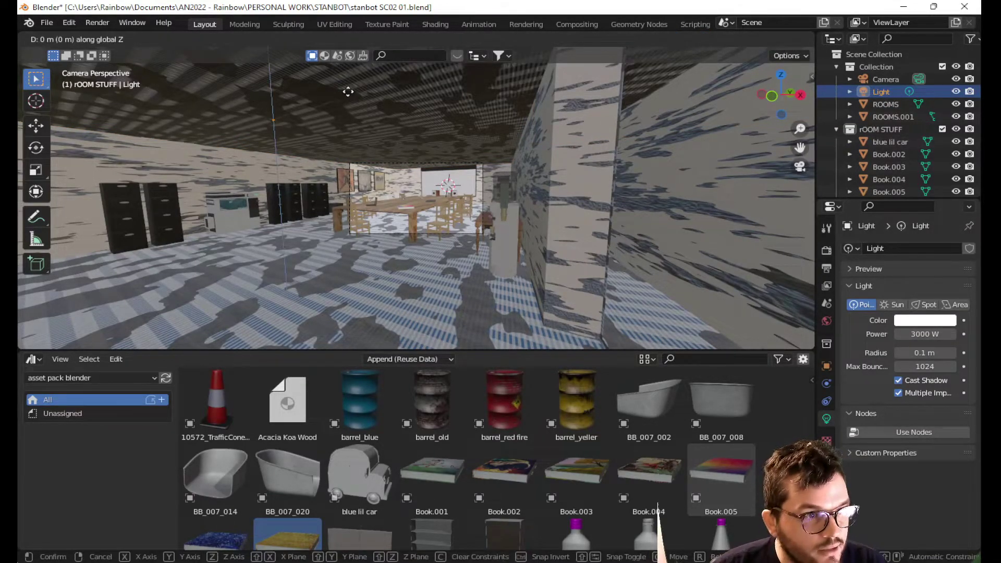
click(352, 130)
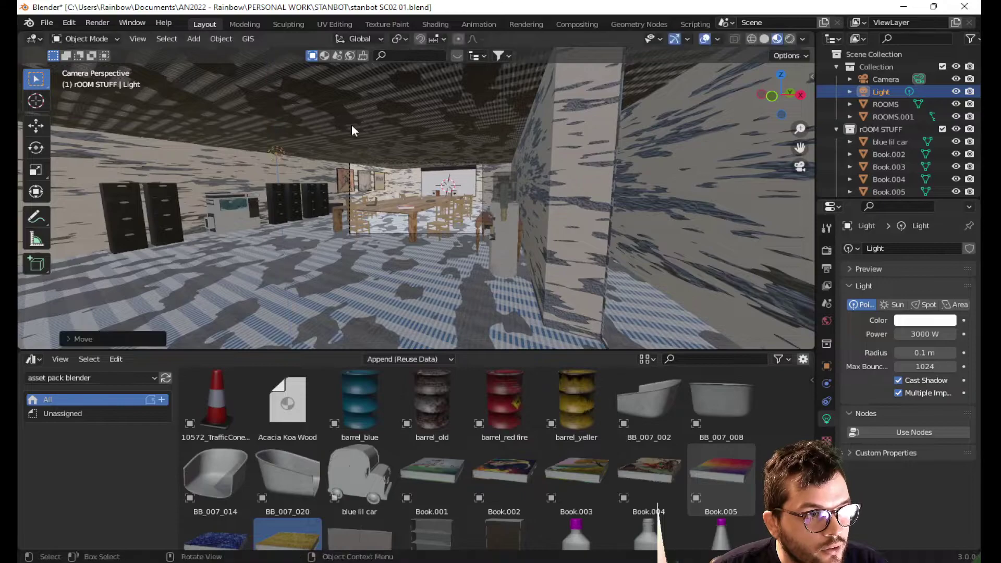
click(386, 117)
key(g)
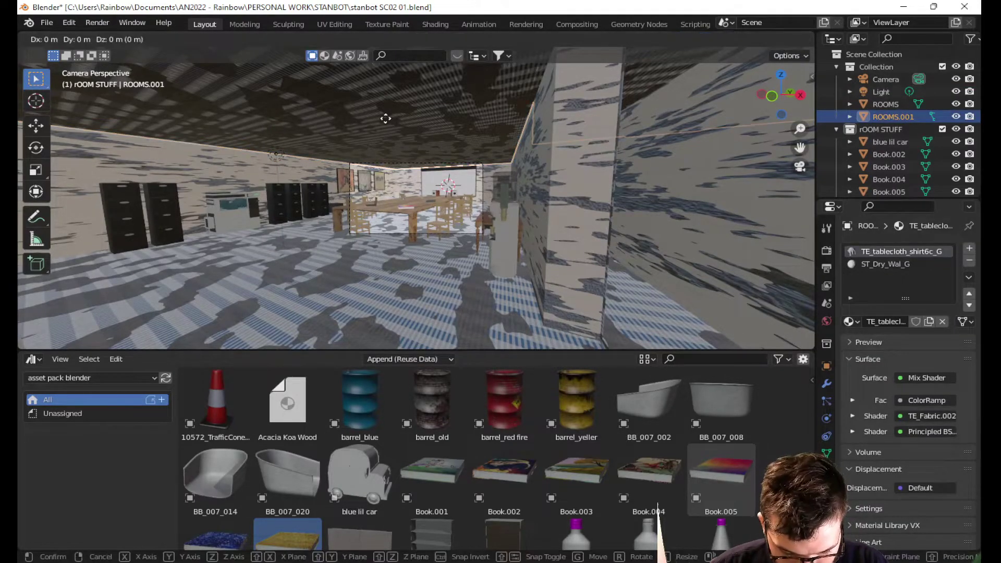
key(z)
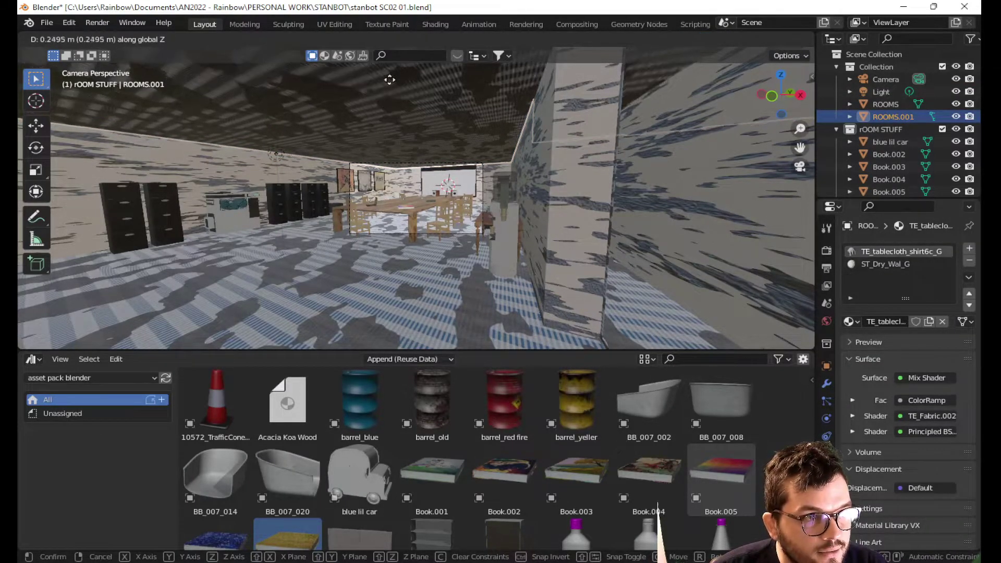
Step: Raise ROOMS.001, then turn on X-ray in Solid shading to see through the walls
click(389, 339)
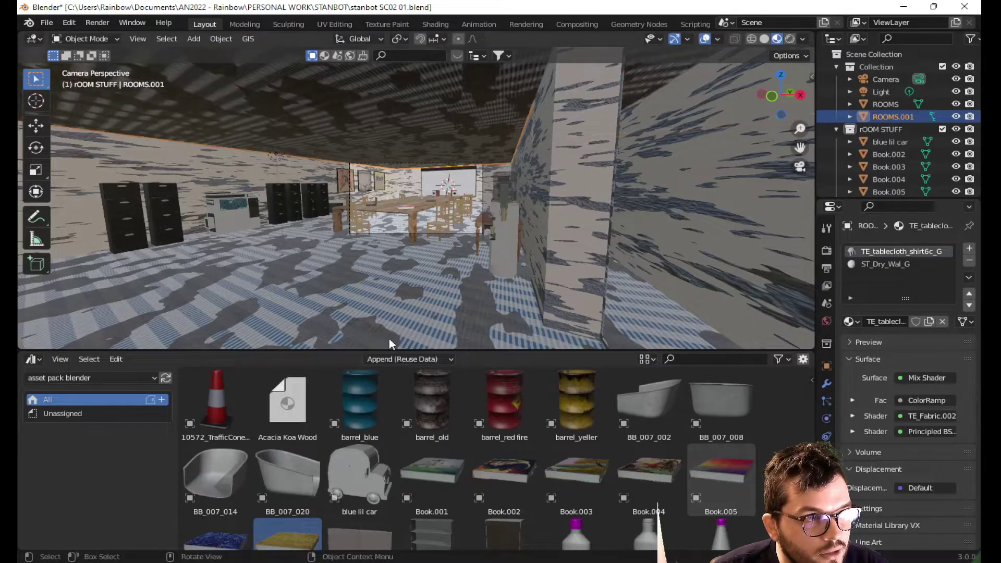
middle_drag(474, 208, 412, 198)
scroll(429, 222, down, 8)
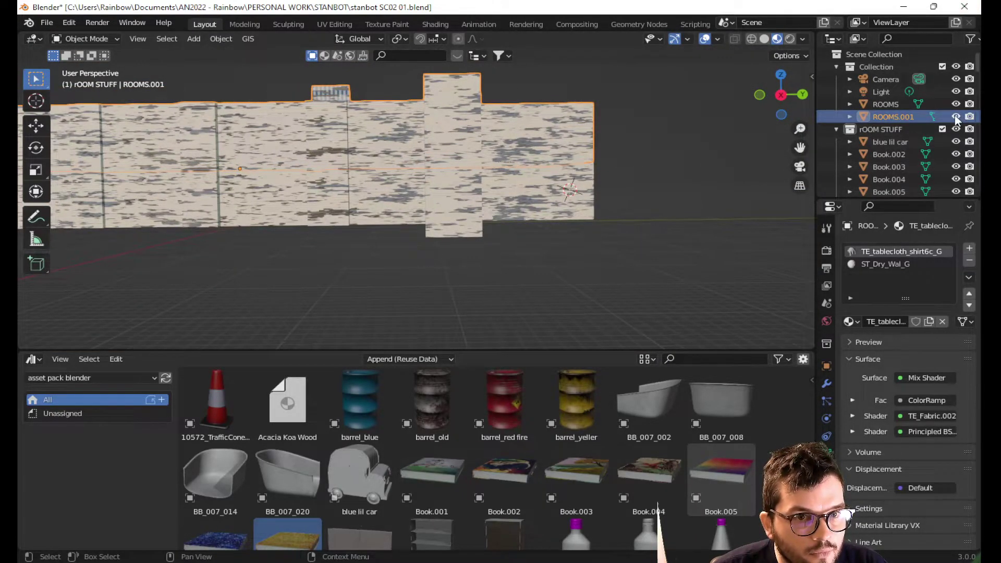
click(870, 118)
middle_drag(677, 182, 669, 212)
scroll(669, 212, up, 3)
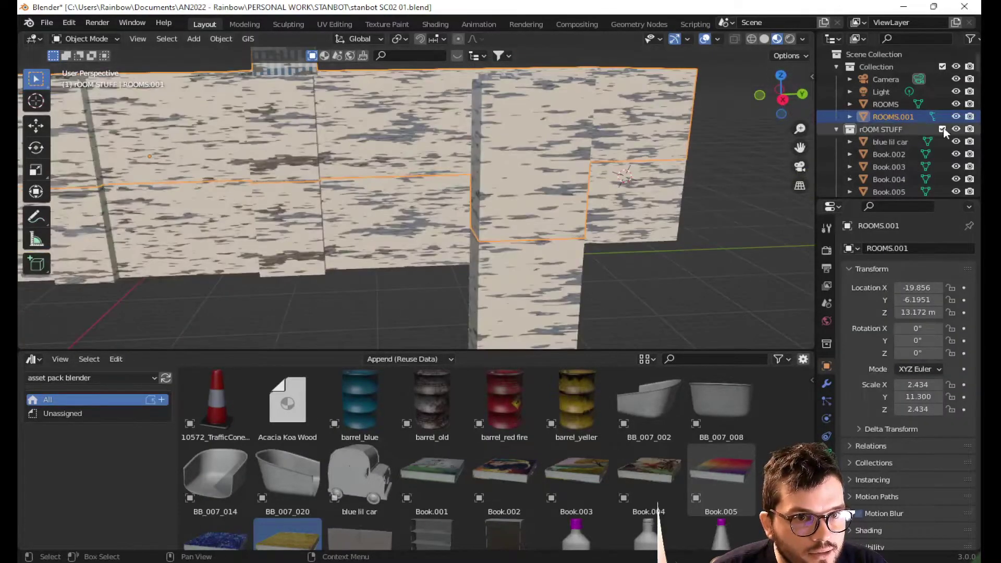
click(764, 39)
click(735, 39)
mouse_move(693, 127)
middle_down()
mouse_move(662, 250)
mouse_move(646, 237)
mouse_move(589, 271)
middle_up()
scroll(664, 245, up, 4)
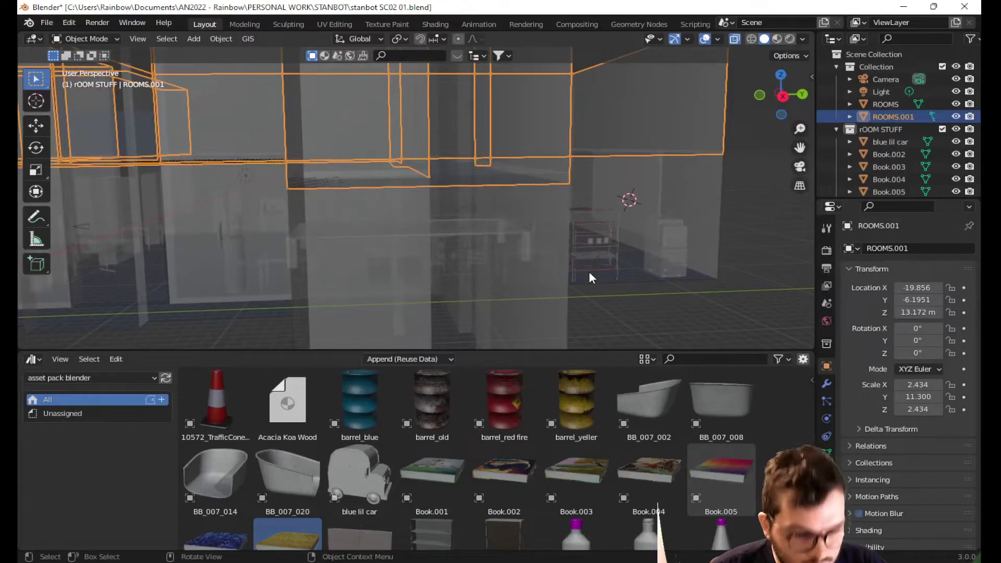
Step: Move ROOMS.001 along Z onto the wall tops, then turn X-ray off
key(g)
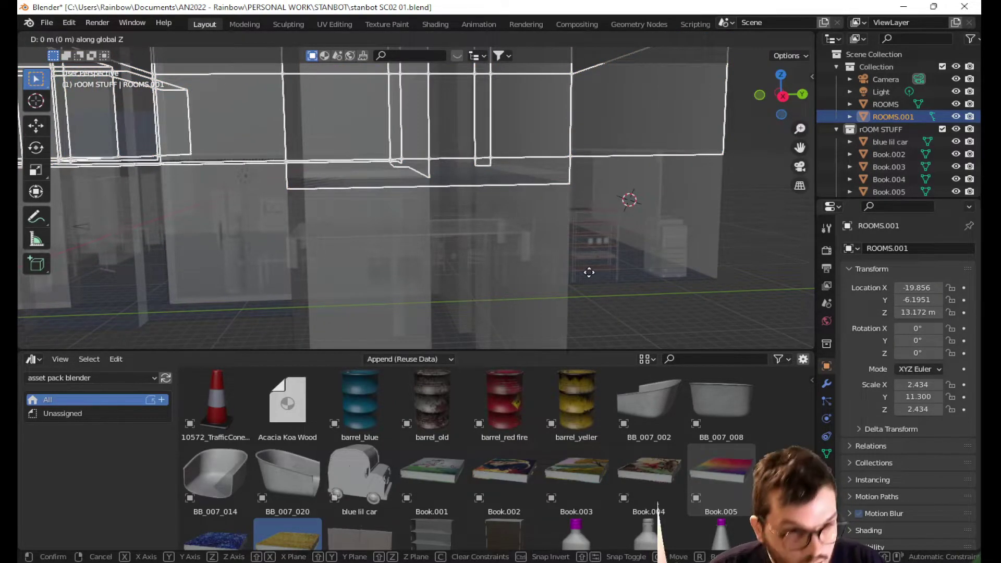
key(z)
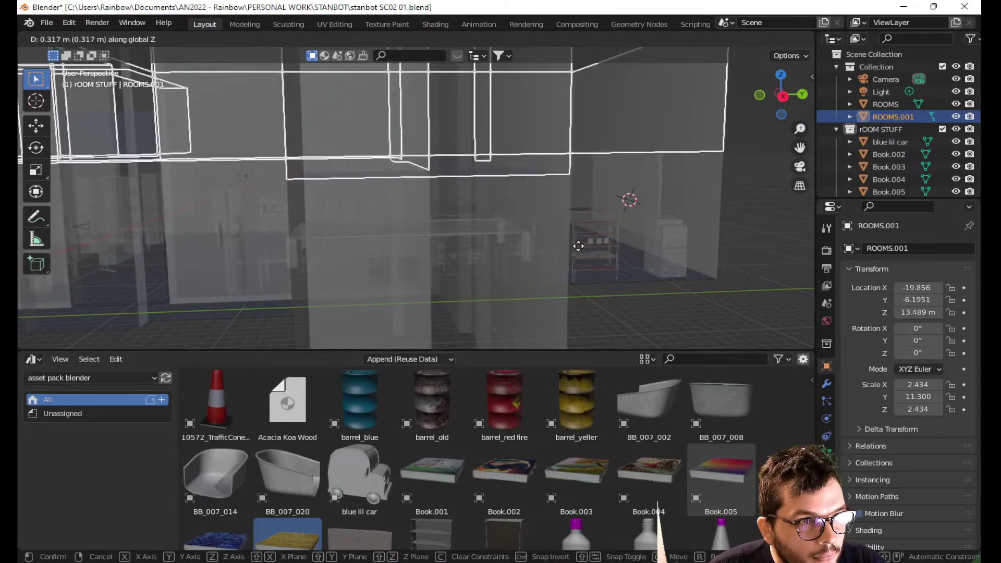
click(600, 249)
middle_drag(600, 249, 597, 251)
scroll(618, 244, up, 2)
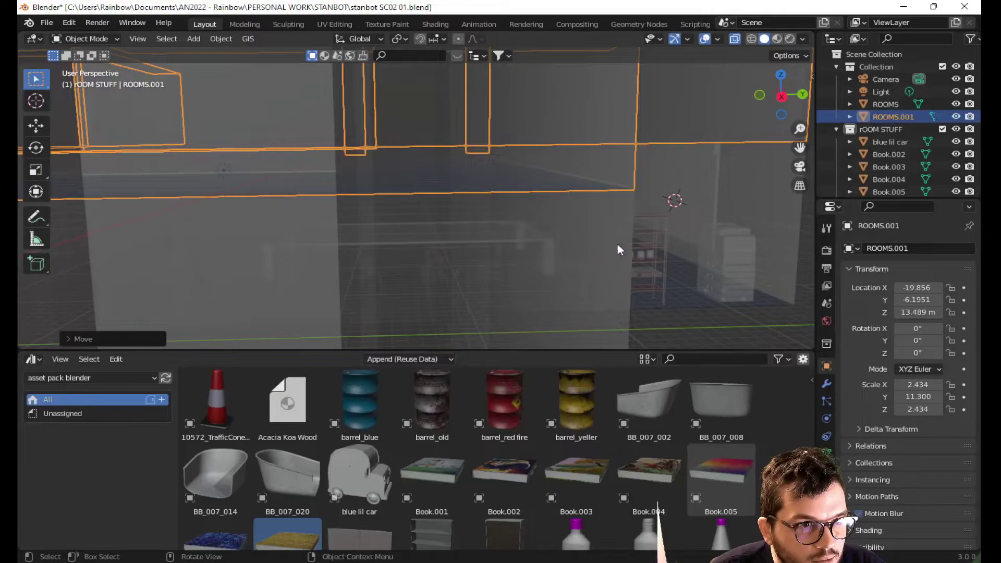
click(733, 39)
Step: Reselect ROOMS.001 and lower it slightly along Z to Z 13.476 m
click(706, 320)
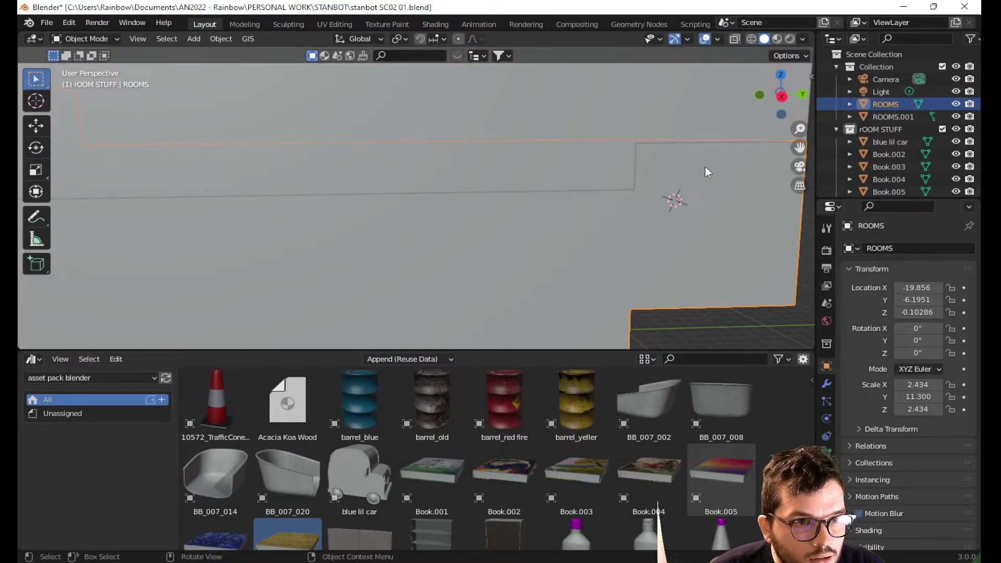
click(506, 109)
key(g)
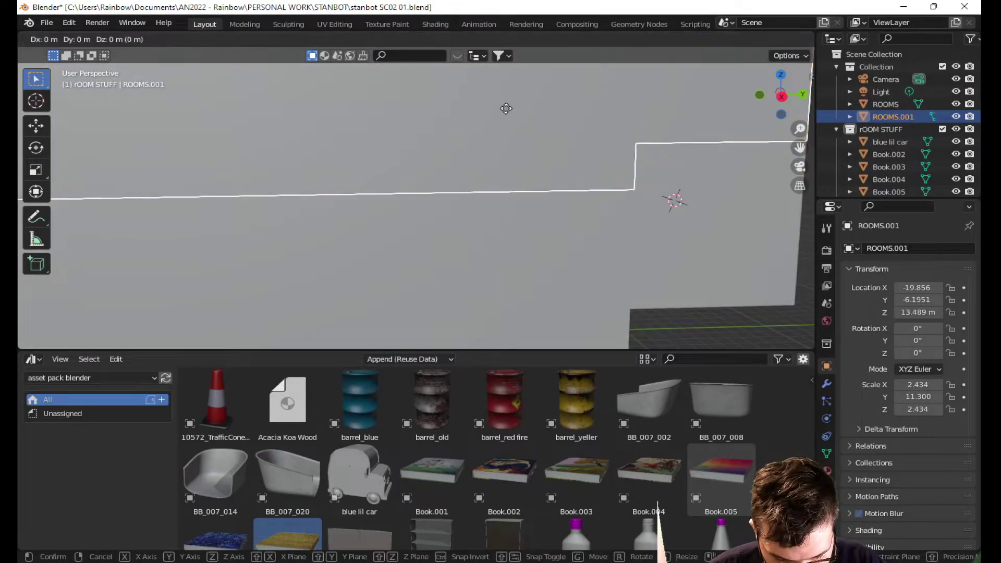
key(z)
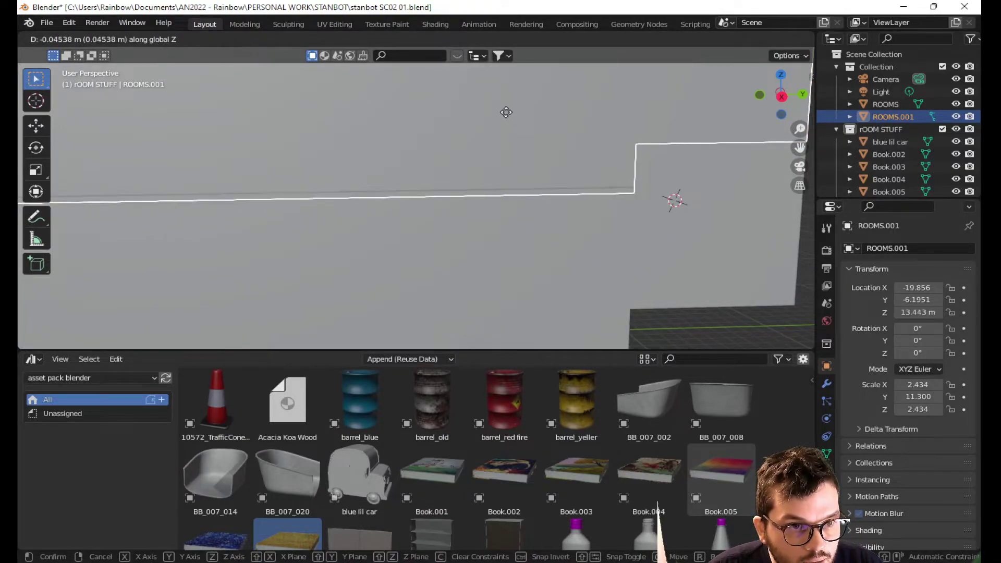
click(506, 109)
Step: Enter Edit Mode on ROOMS.001 and orbit out to see the whole room
key(Tab)
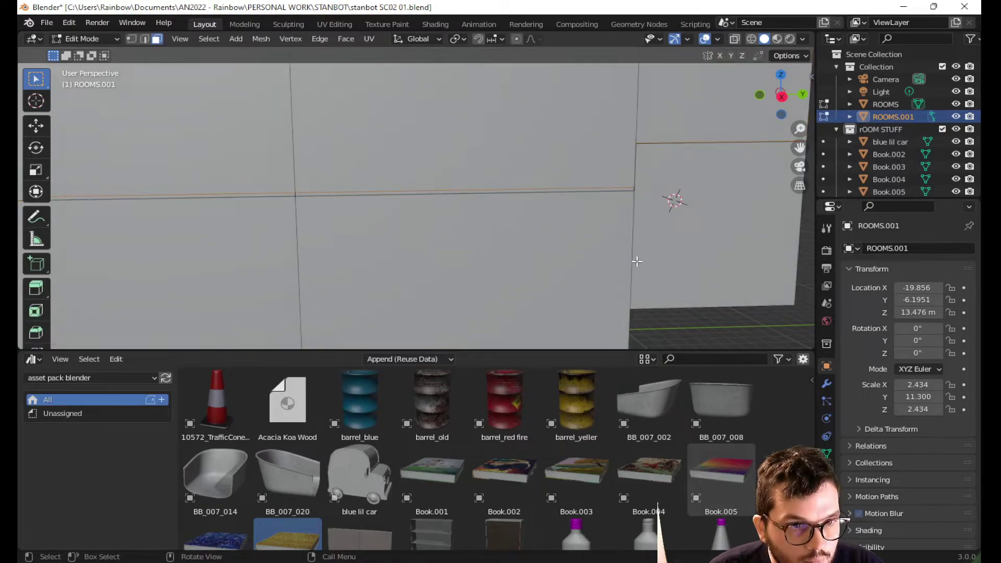
scroll(730, 319, down, 2)
middle_drag(602, 284, 713, 284)
scroll(704, 287, down, 5)
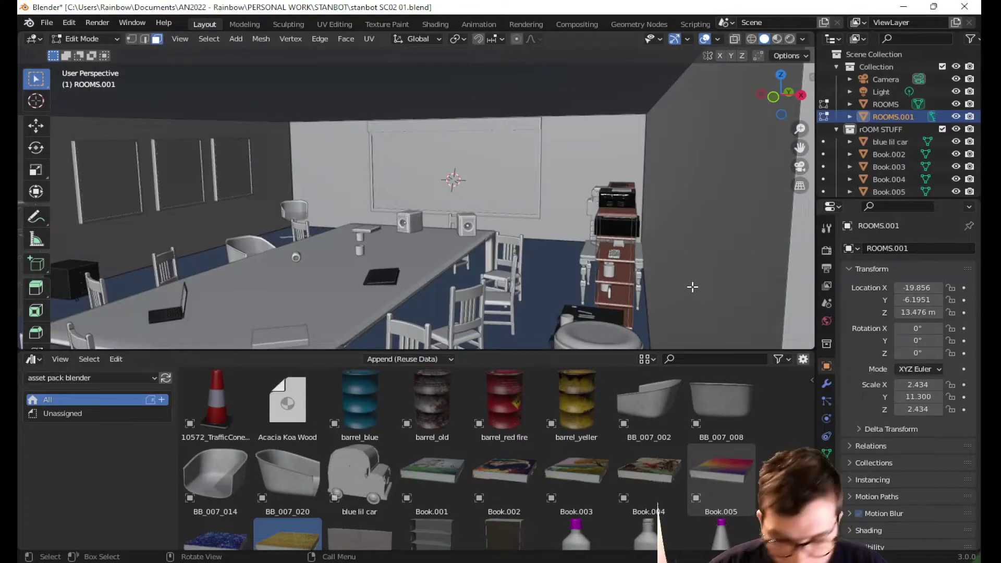
Step: Look through the scene camera (Numpad 0), save the file, and zoom on the table
key(KP_0)
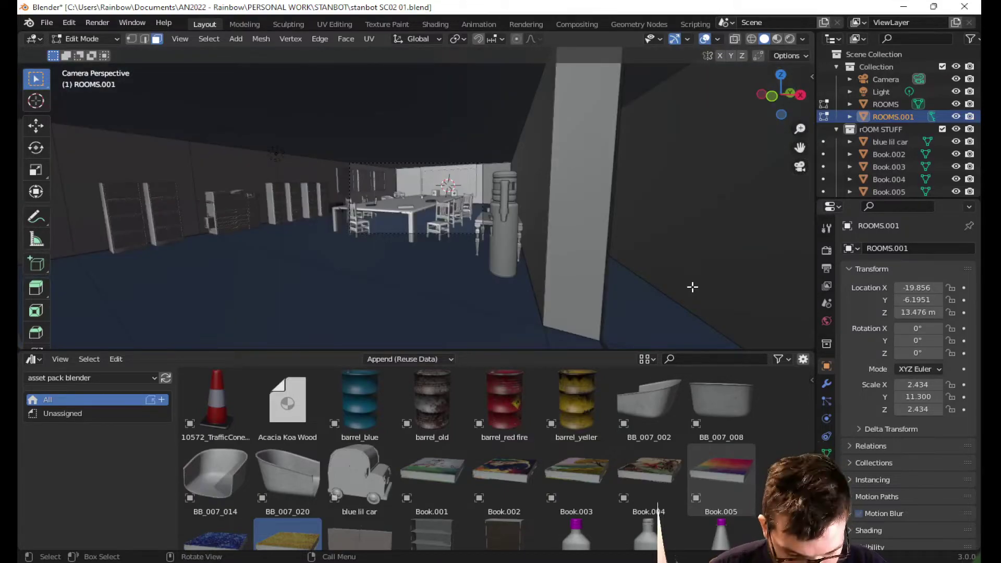
key(ctrl+s)
scroll(423, 226, up, 6)
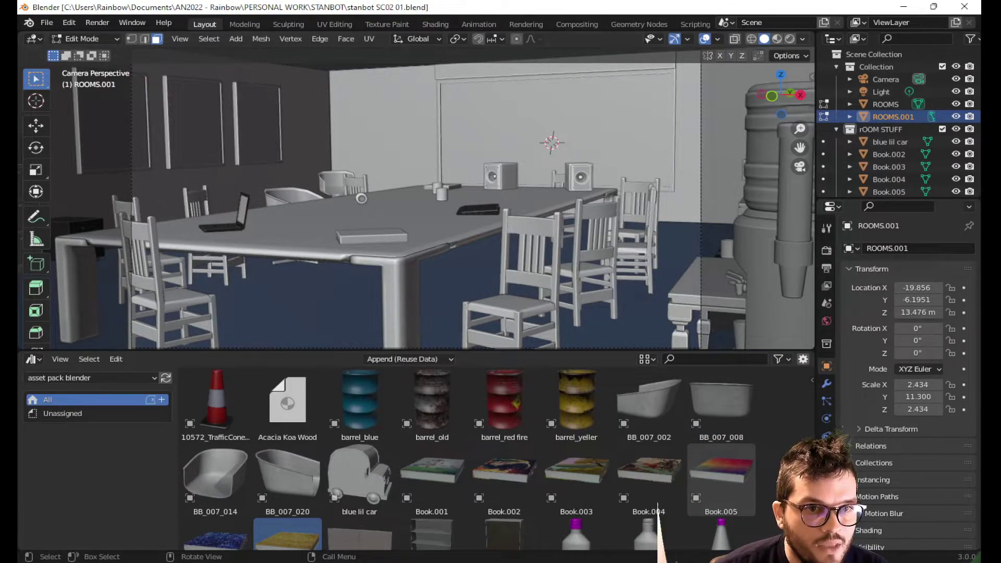
click(881, 116)
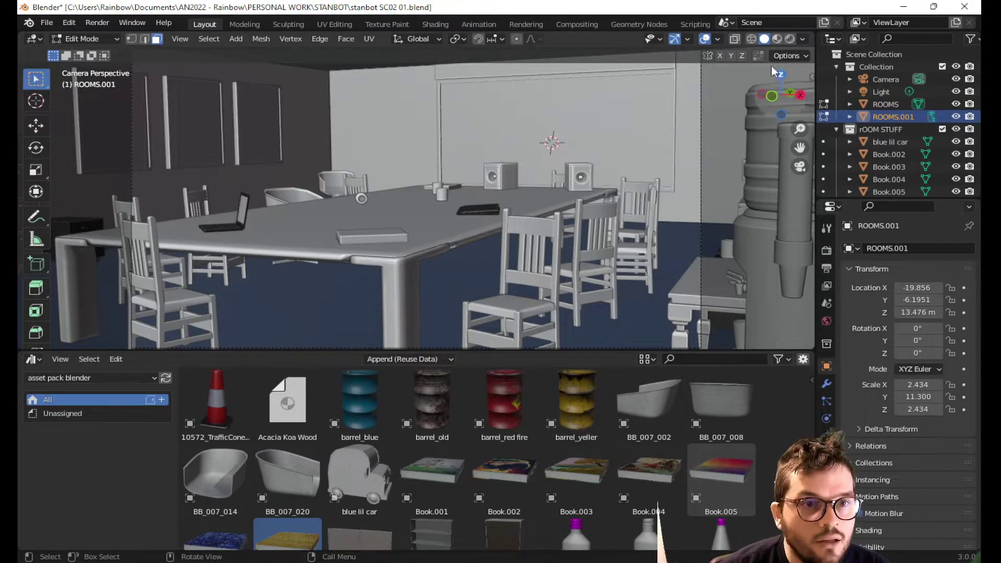
Step: Save the file and switch the viewport to Rendered shading
key(ctrl+s)
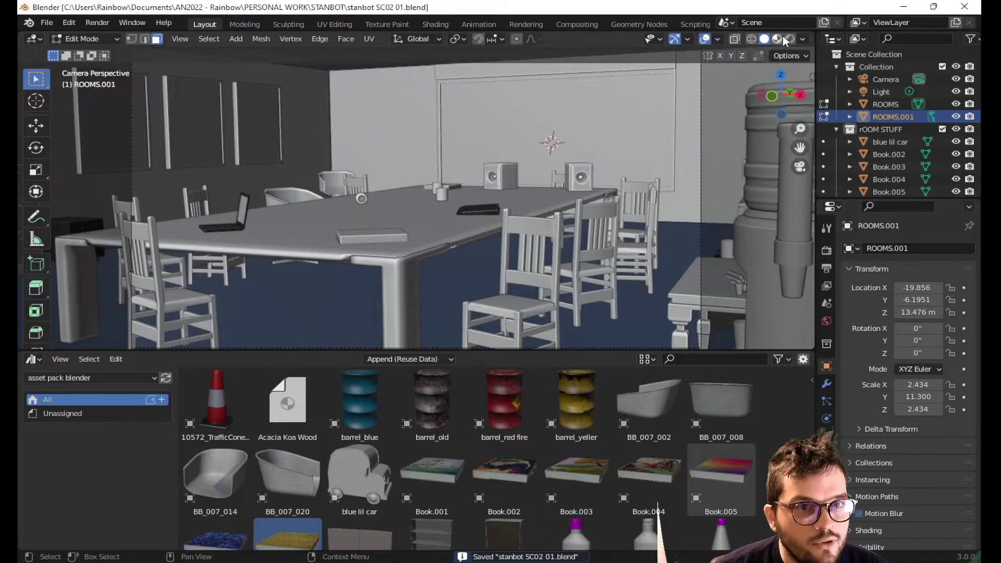
click(790, 39)
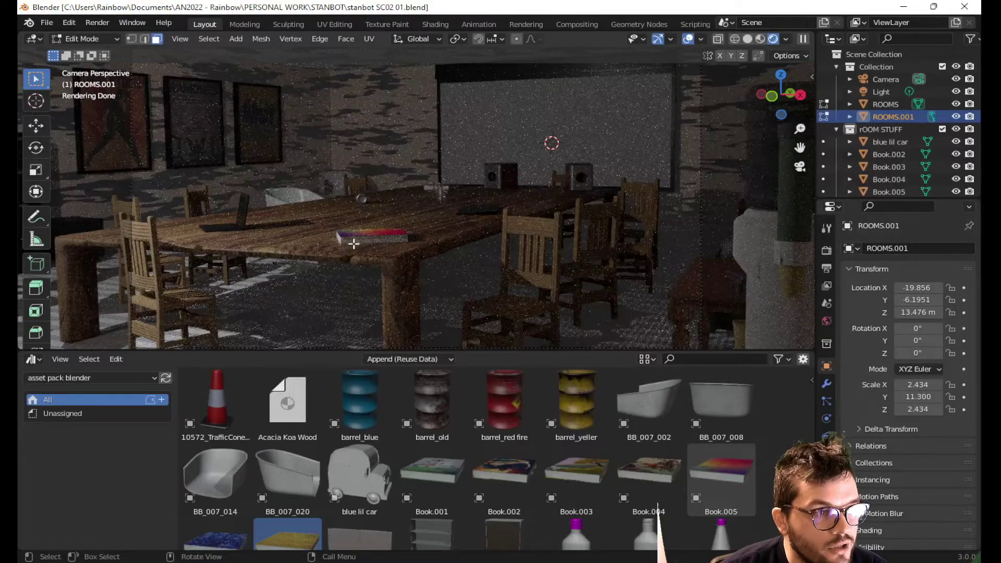
middle_drag(353, 244, 368, 262)
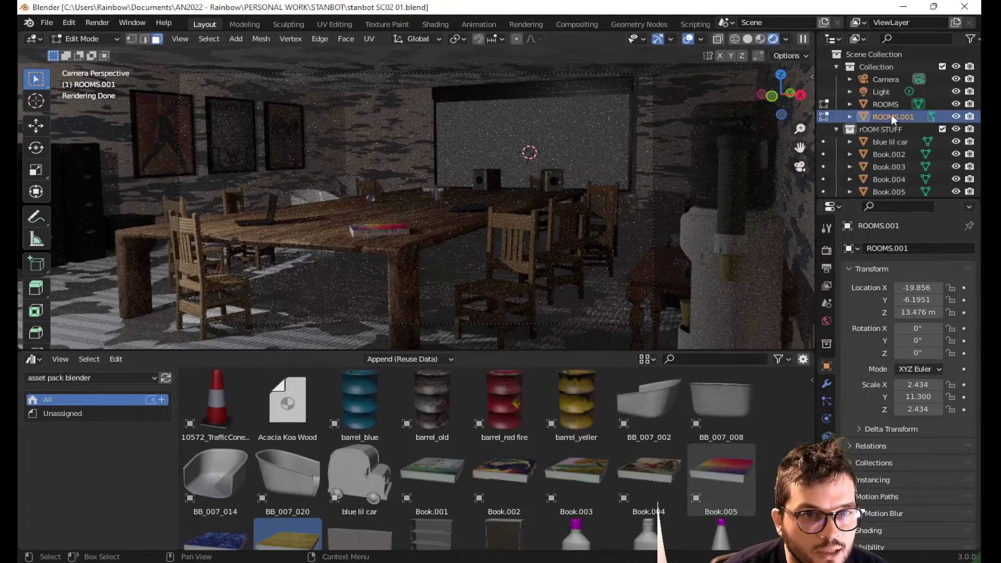
Step: Set the point Light's power to 3500 W
click(881, 91)
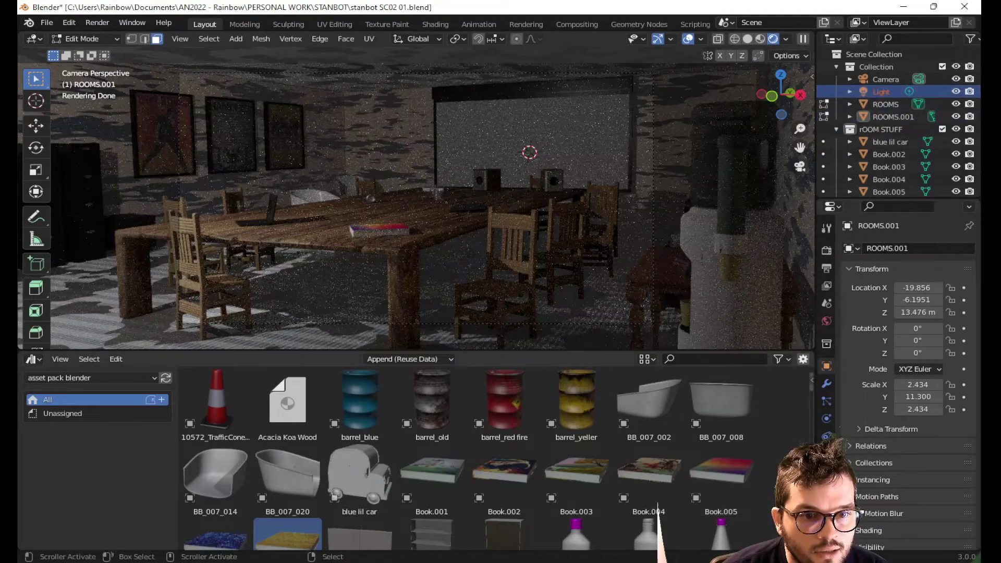
click(826, 401)
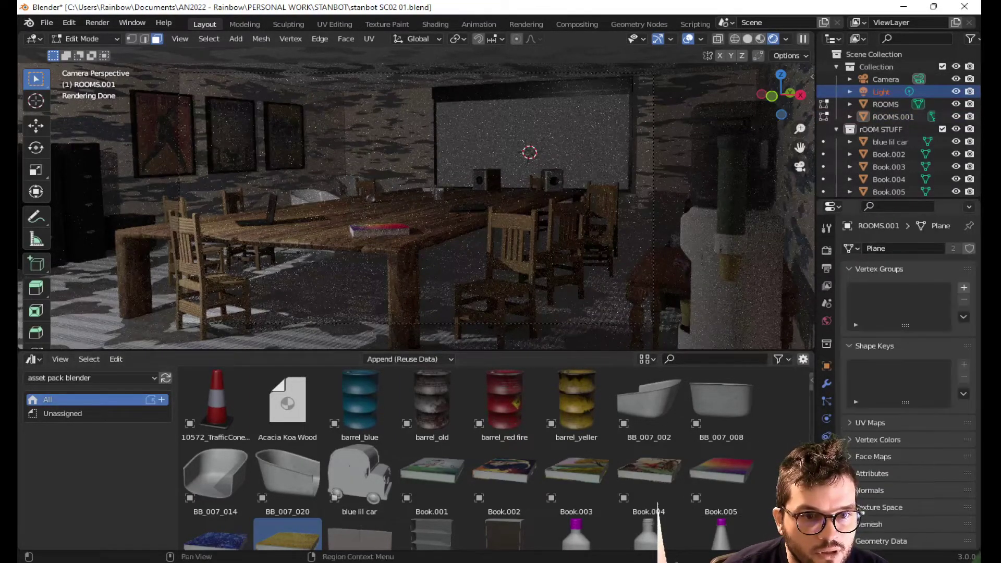
click(827, 383)
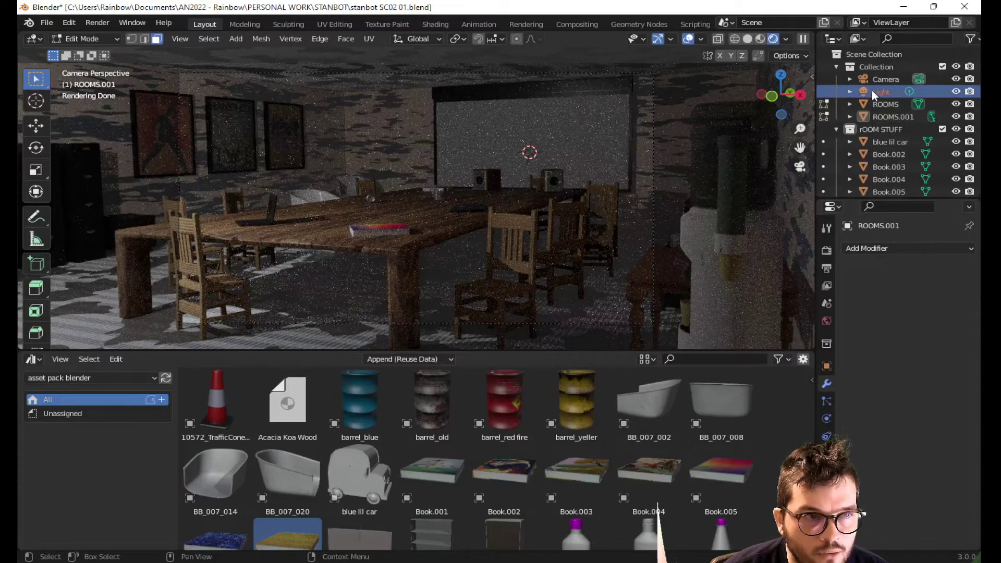
key(Tab)
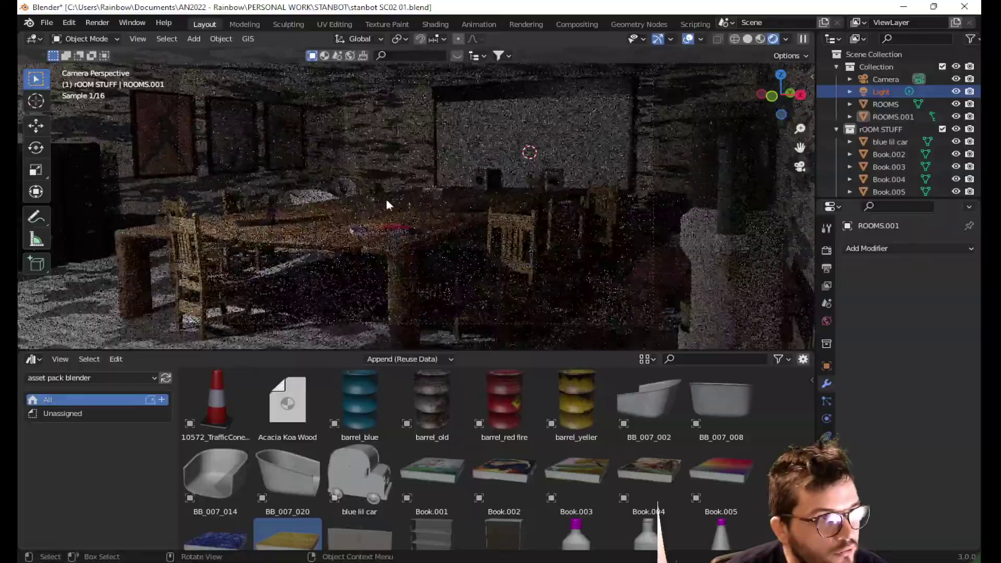
click(880, 94)
click(827, 419)
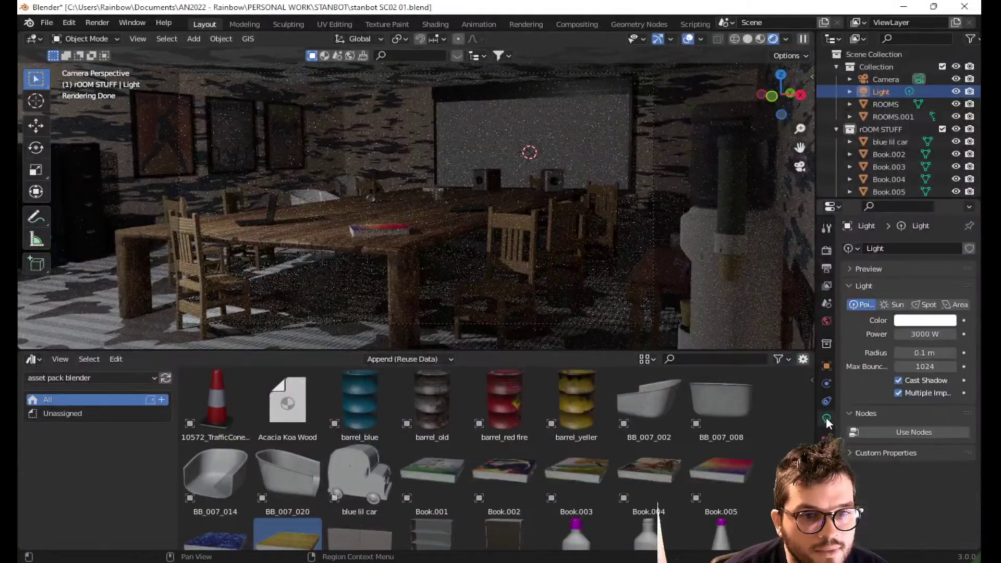
double_click(917, 335)
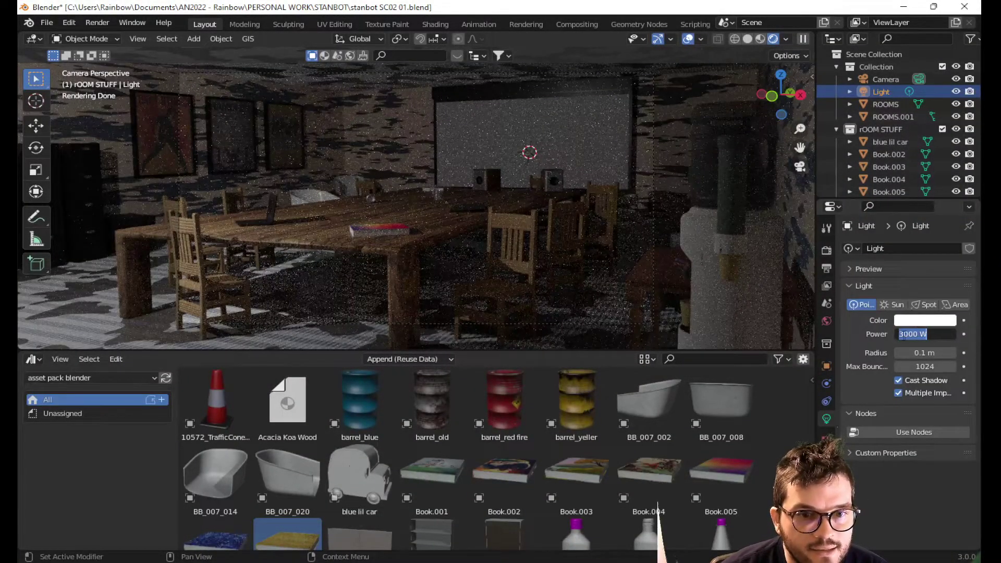
click(906, 335)
key(BackSpace)
text(5)
key(Return)
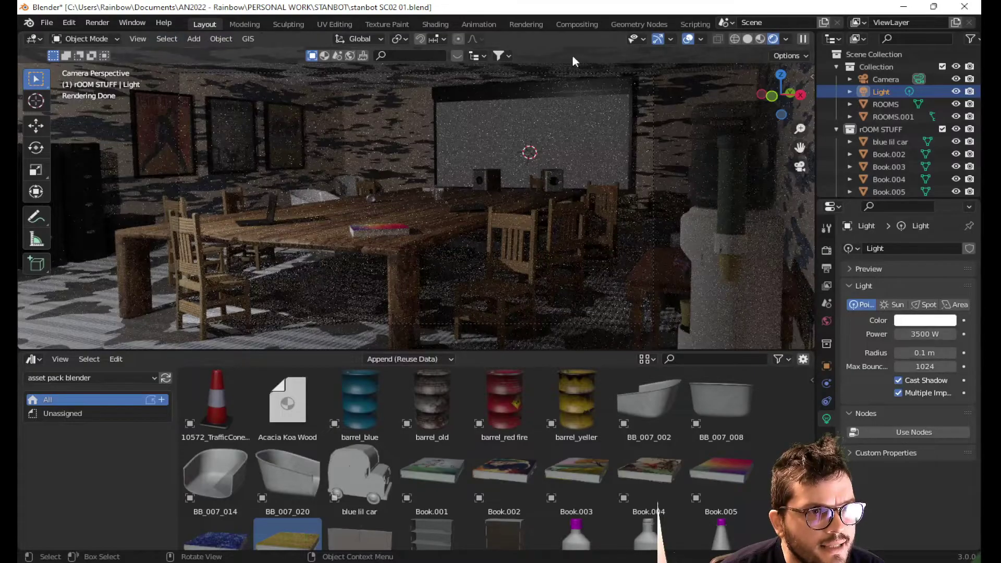
Step: Select and hide ROOMS.001's tablecloth-material faces in Edit Mode
middle_drag(567, 79, 454, 164)
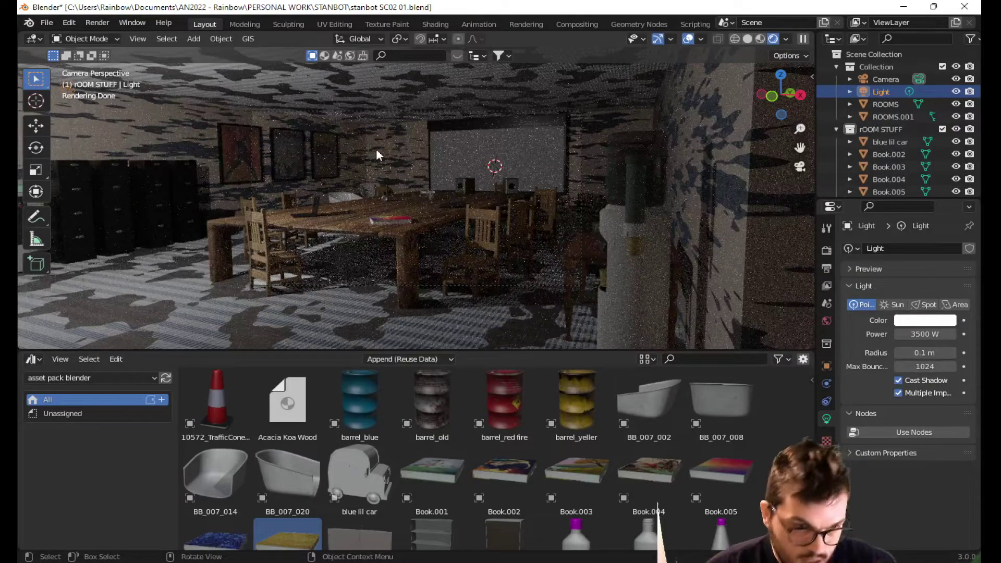
click(361, 94)
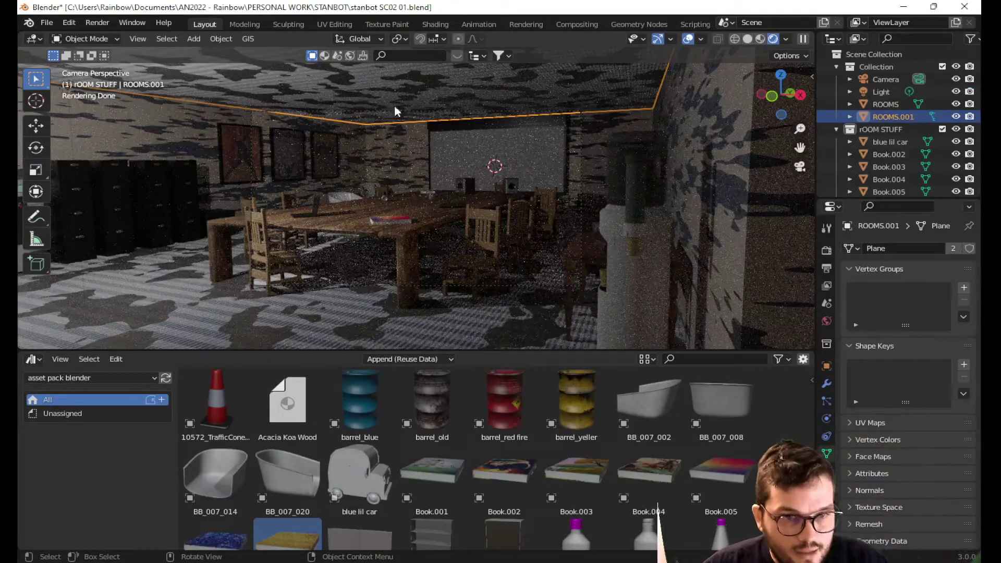
click(826, 470)
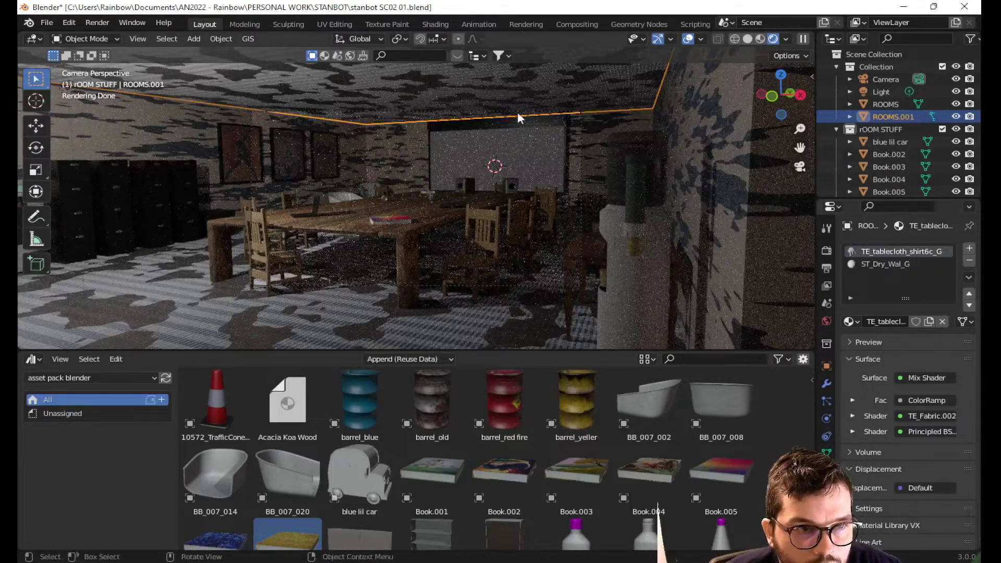
key(Tab)
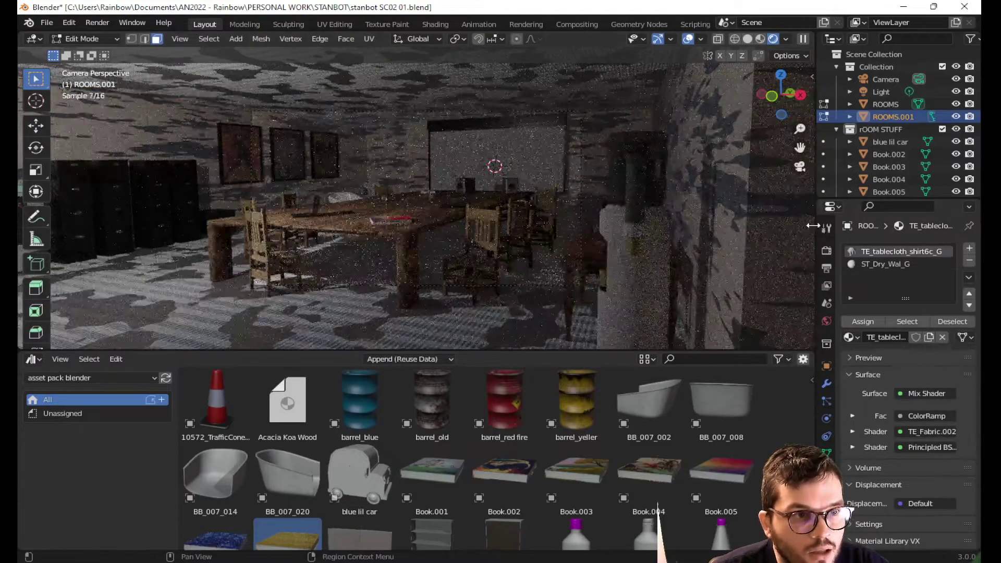
click(907, 321)
key(h)
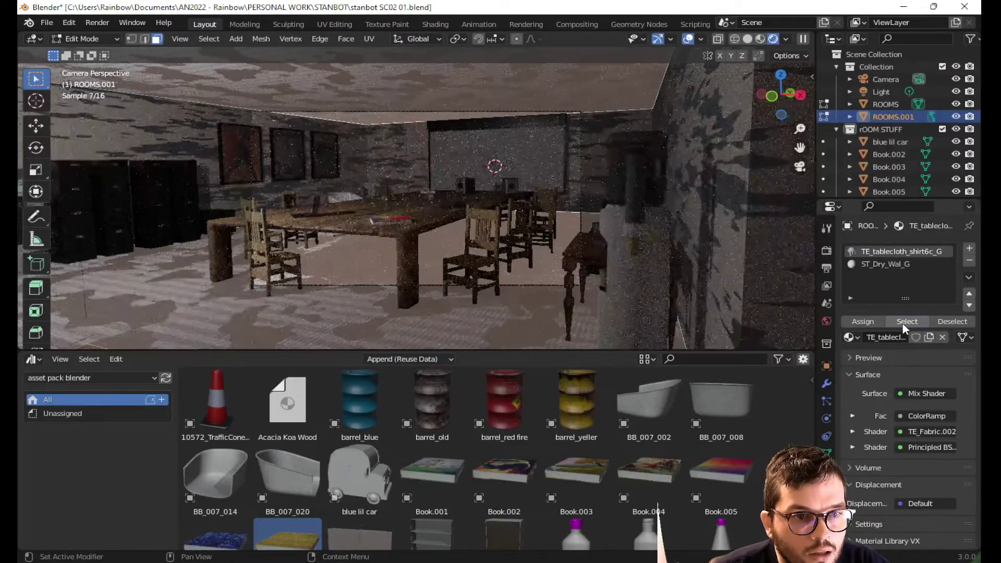
key(Tab)
scroll(480, 180, down, 5)
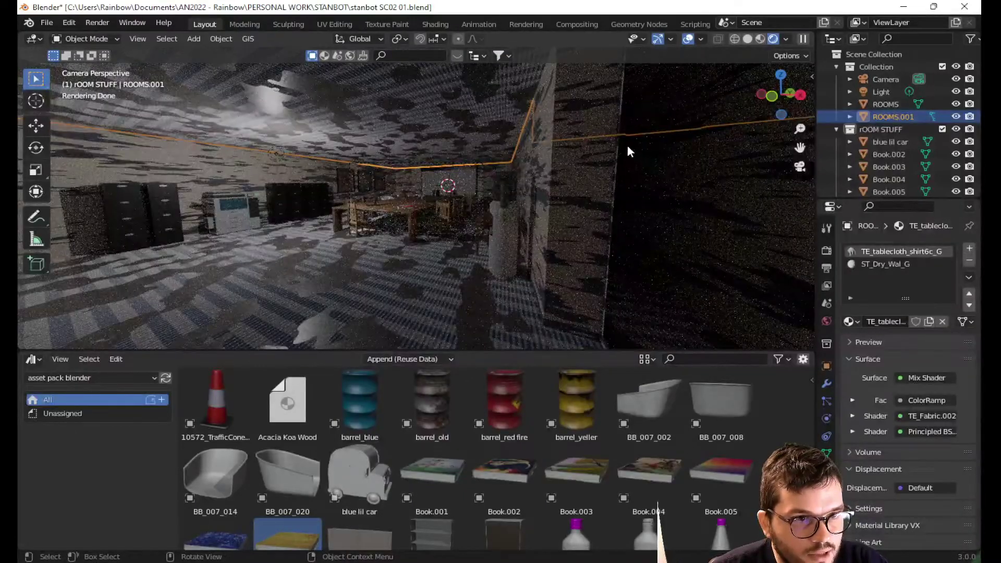
middle_drag(627, 149, 589, 155)
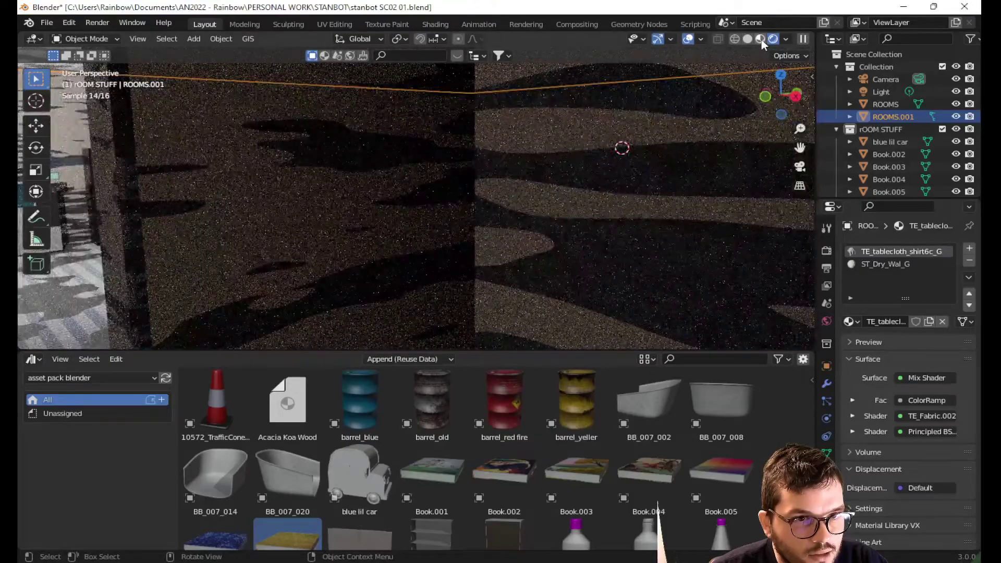
Step: In Material Preview, duplicate ROOMS.001 in place and delete the original
click(760, 39)
scroll(467, 193, down, 1)
scroll(468, 195, down, 5)
middle_drag(468, 203, 470, 220)
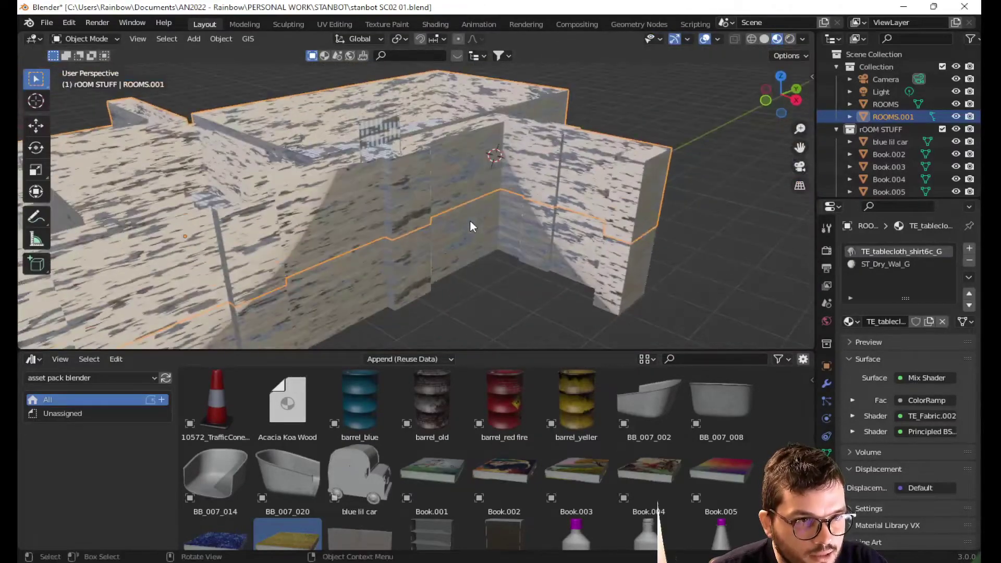
key(shift+d)
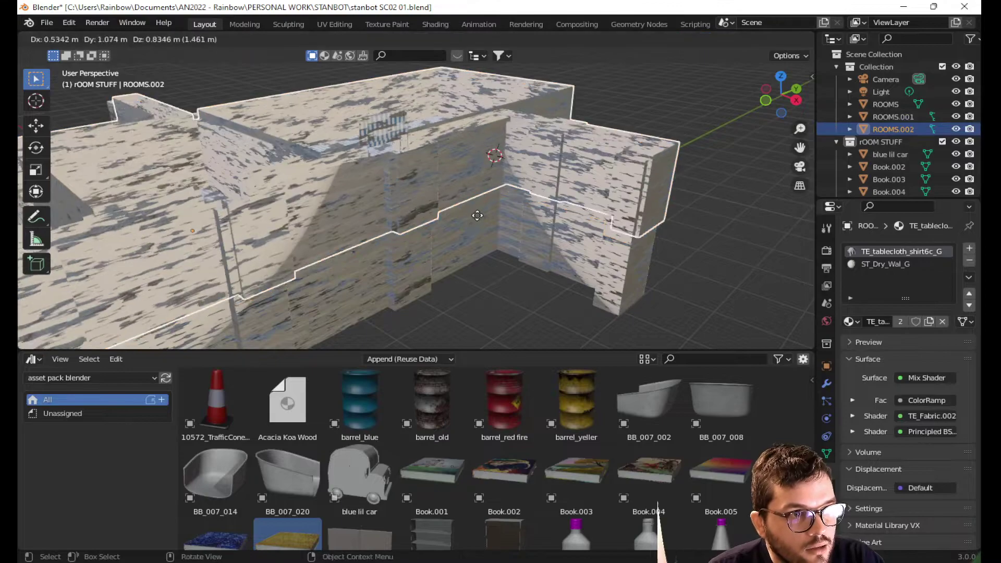
right_click(479, 214)
click(893, 117)
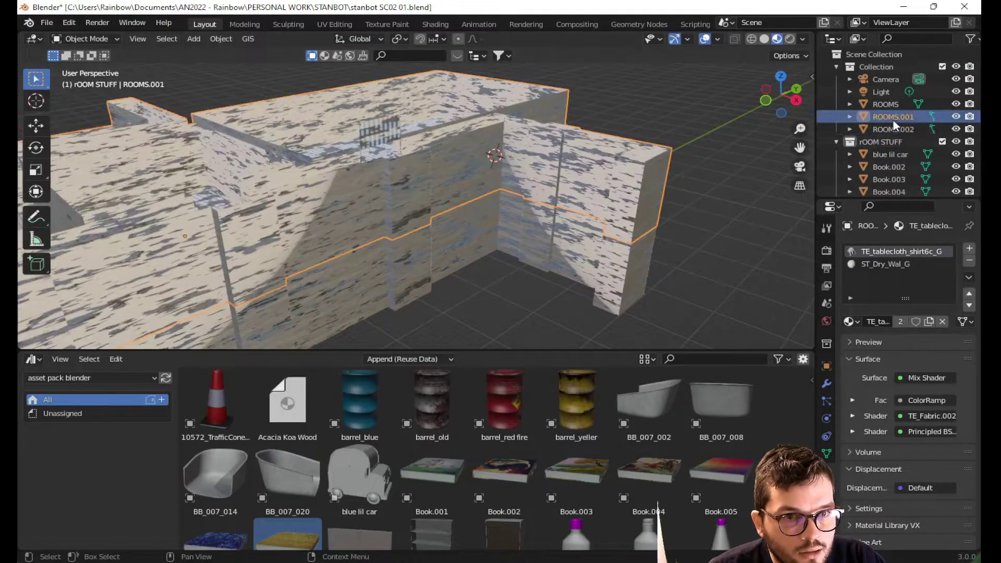
key(Delete)
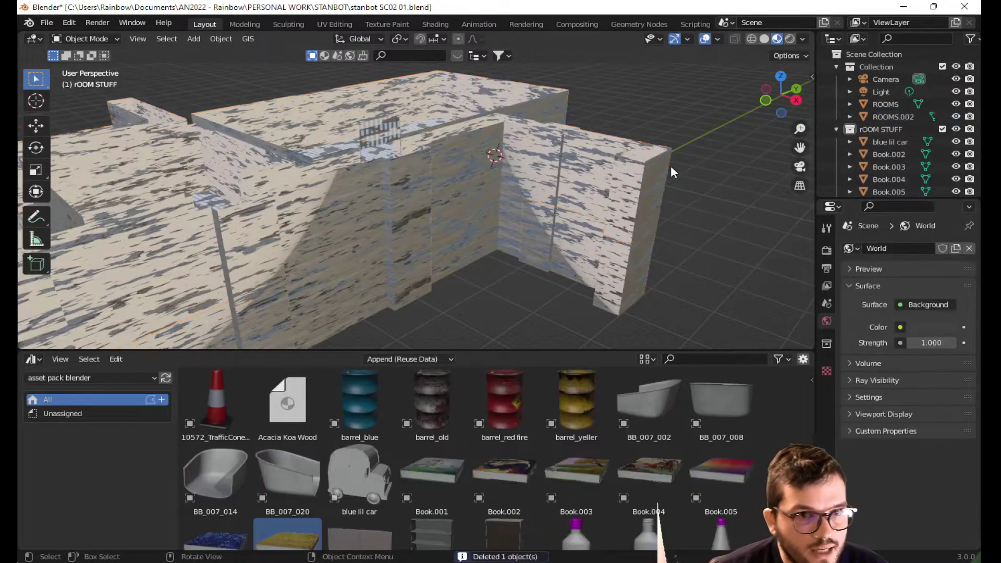
Step: Hide the ROOMS.002 duplicate, then select the ROOMS walls
click(402, 175)
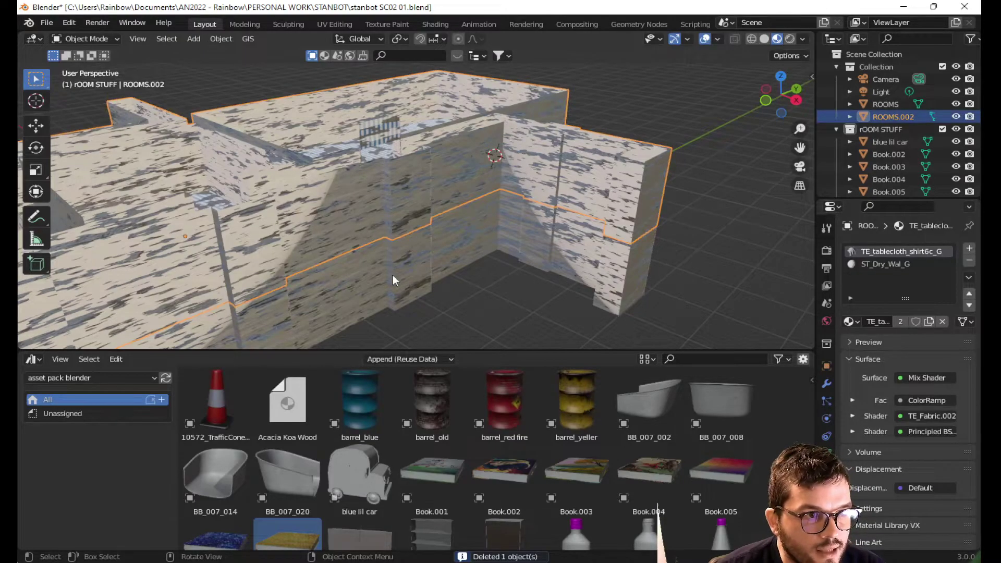
mouse_move(496, 326)
middle_down()
mouse_move(565, 318)
mouse_move(498, 320)
middle_up()
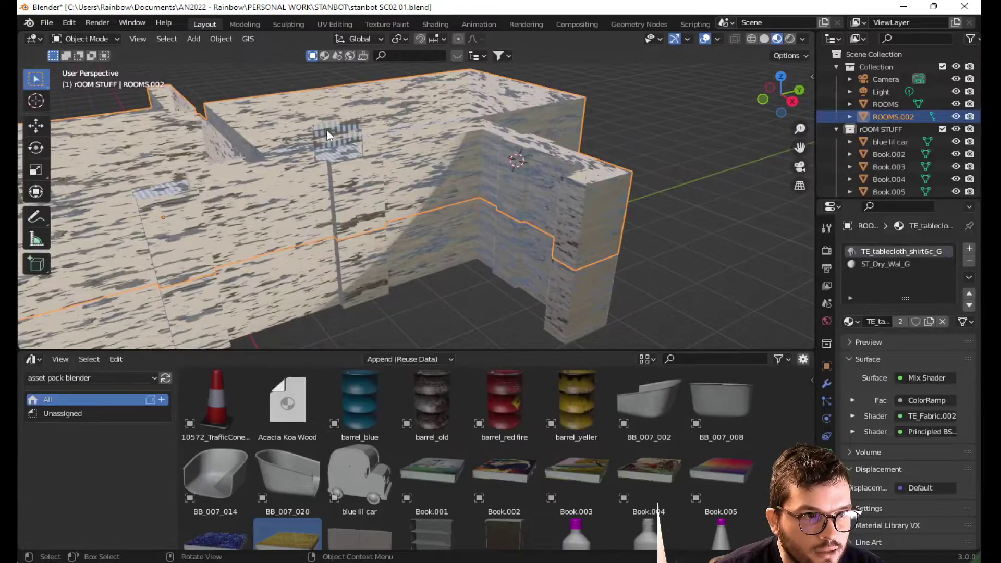
middle_drag(335, 133, 575, 97)
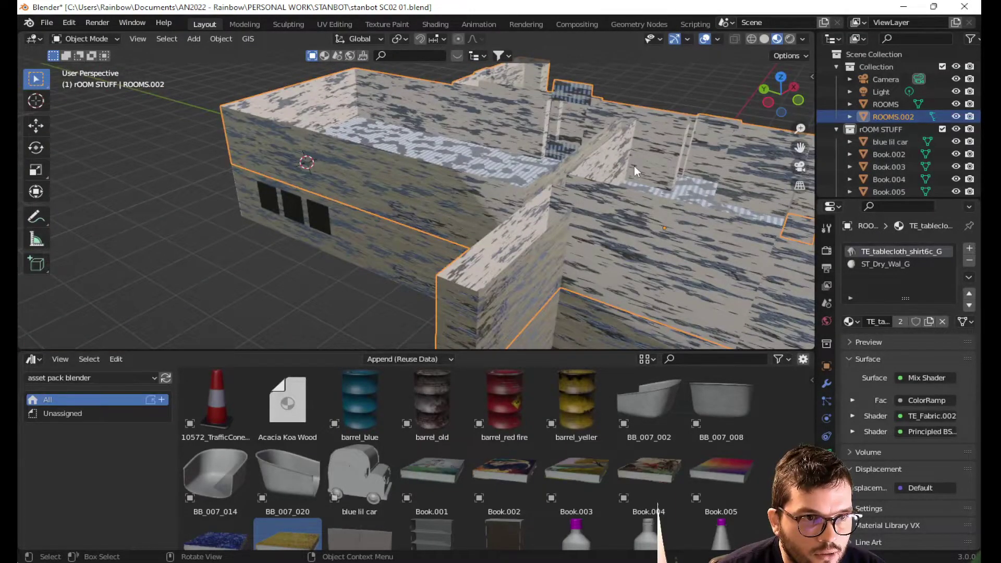
middle_drag(634, 166, 585, 208)
key(h)
click(570, 170)
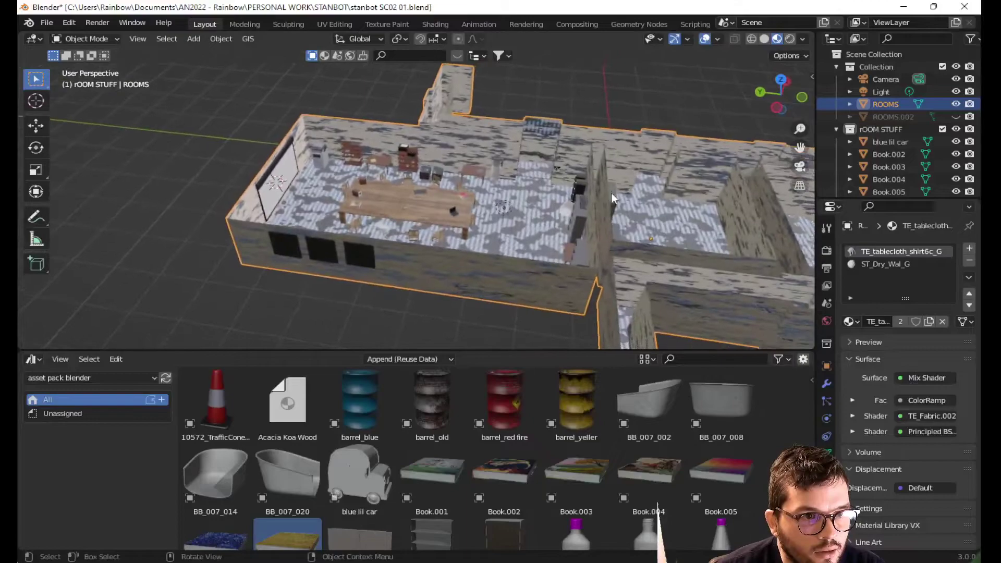
scroll(611, 192, up, 5)
Step: In Edit Mode, move the tall box's selected top face down along Z
shift+middle_drag(630, 192, 476, 307)
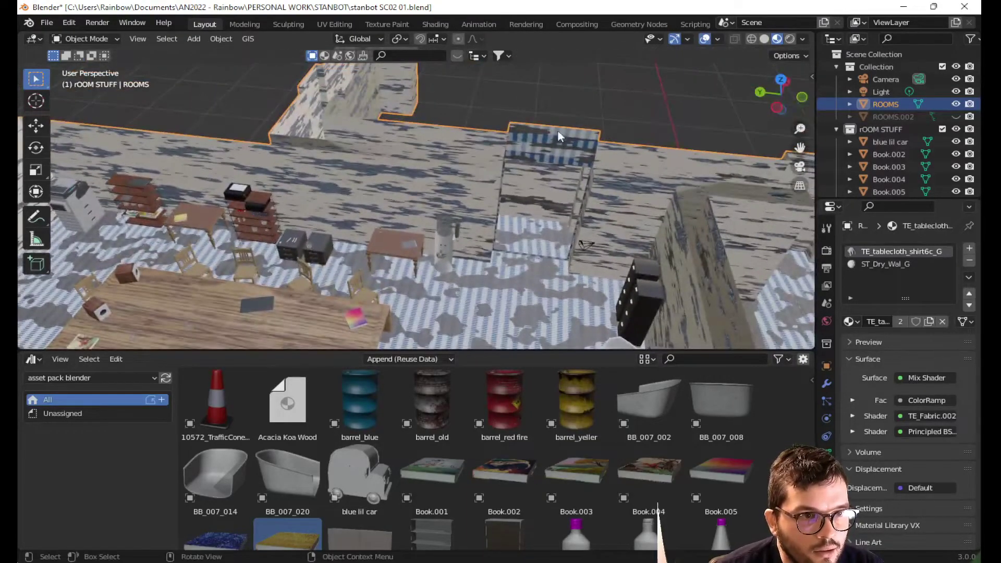
key(Tab)
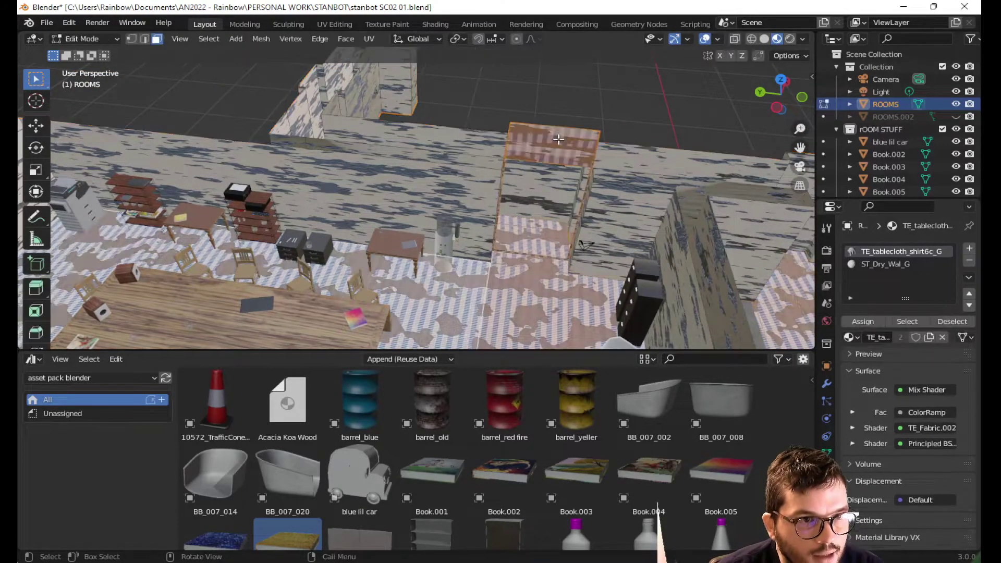
key(2)
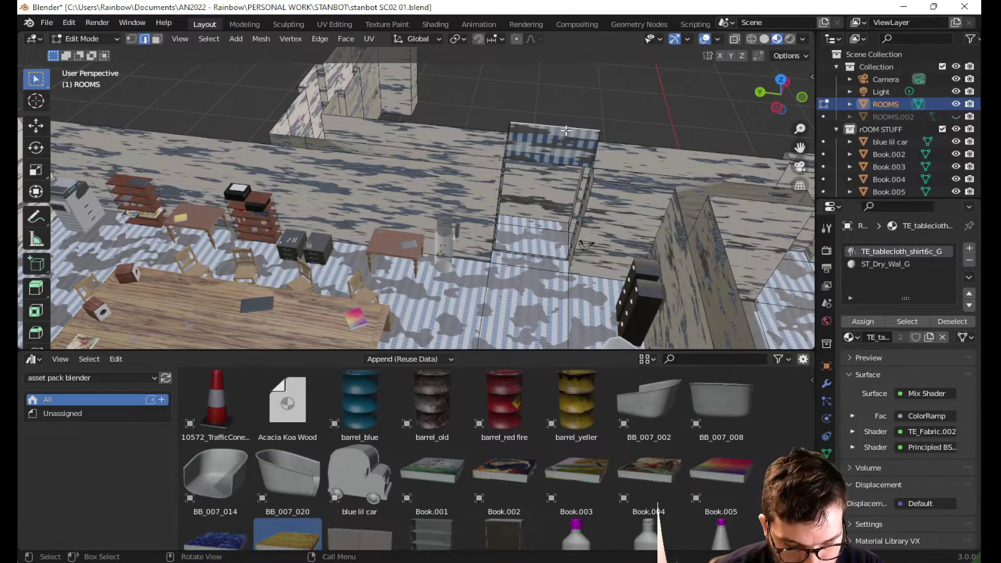
key(g)
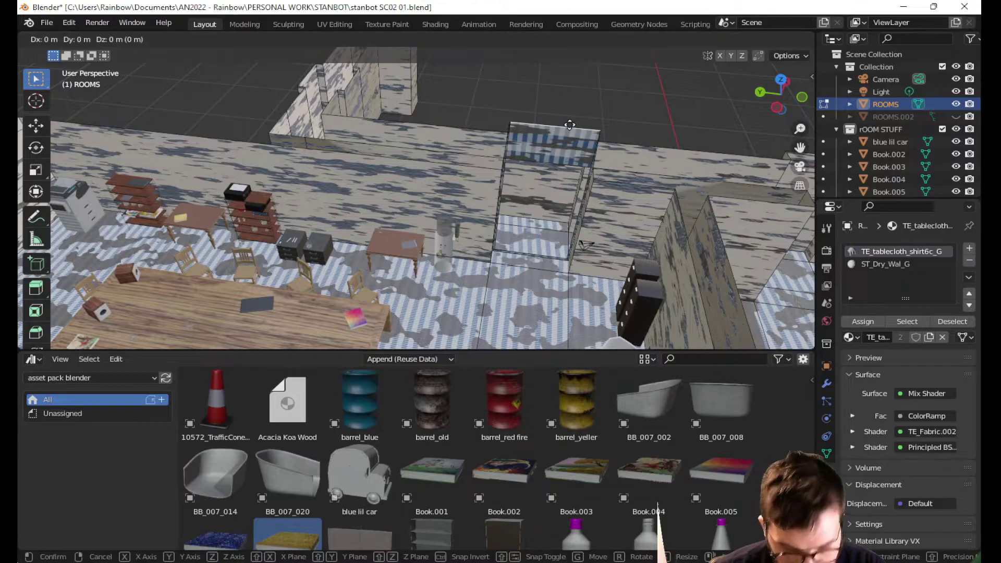
key(z)
click(564, 160)
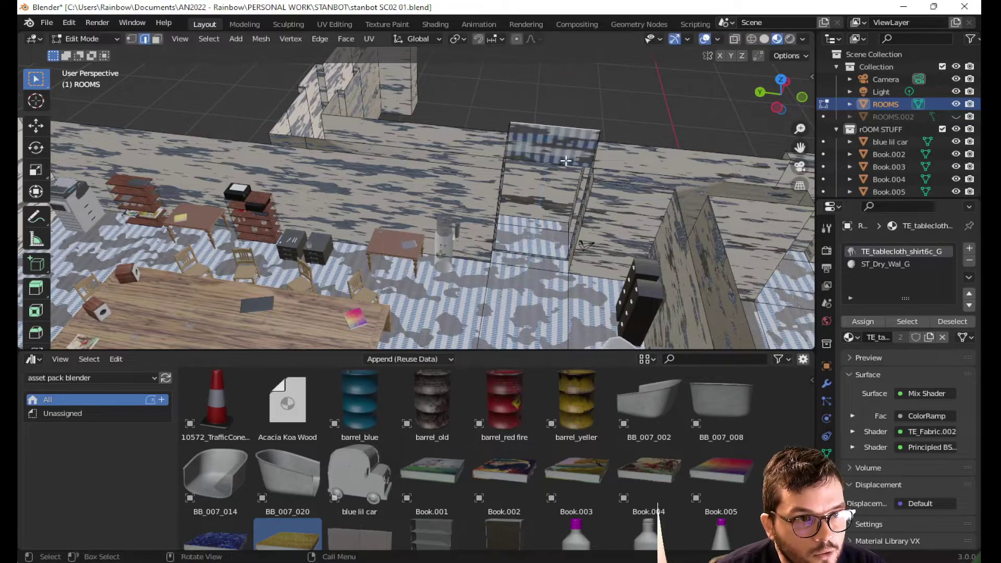
middle_drag(564, 160, 412, 125)
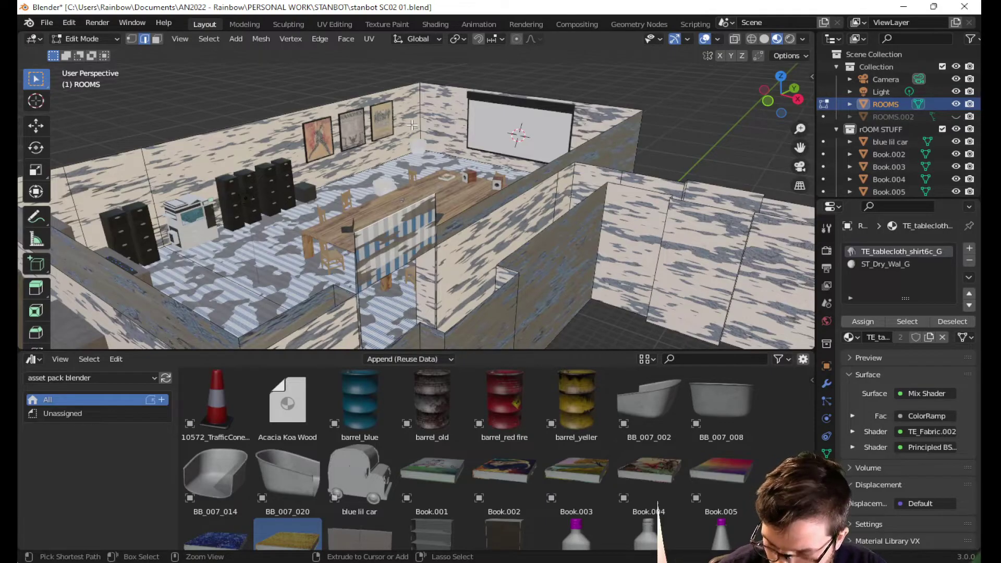
Step: Switch to face select and delete the box's top face
key(ctrl+KP_Add)
middle_drag(316, 236, 565, 348)
key(ctrl+z)
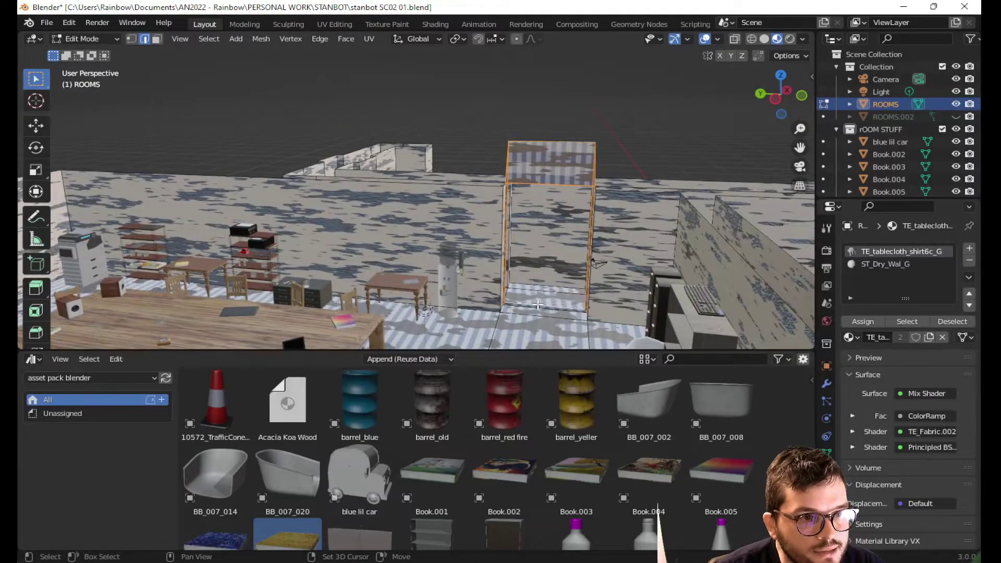
key(3)
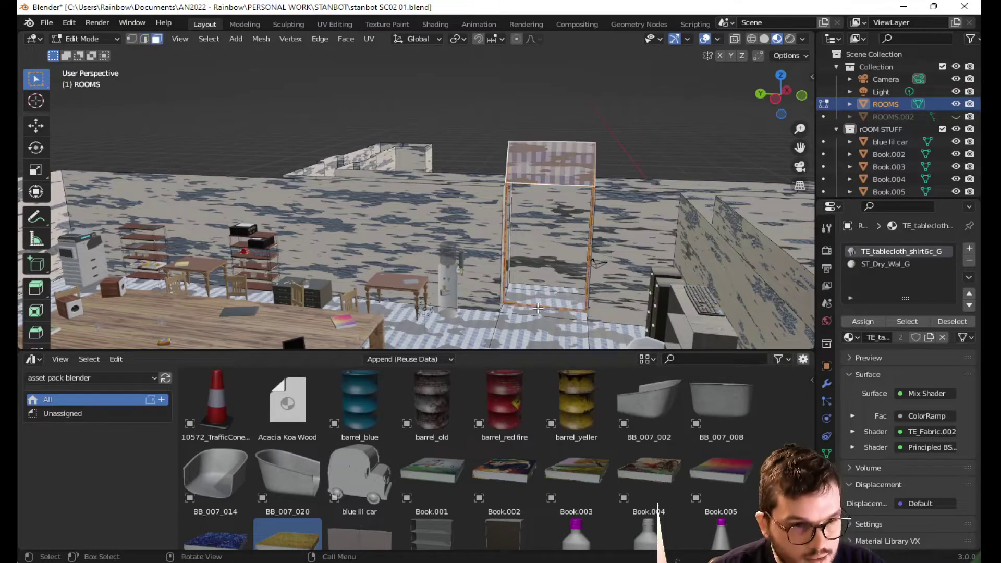
key(x)
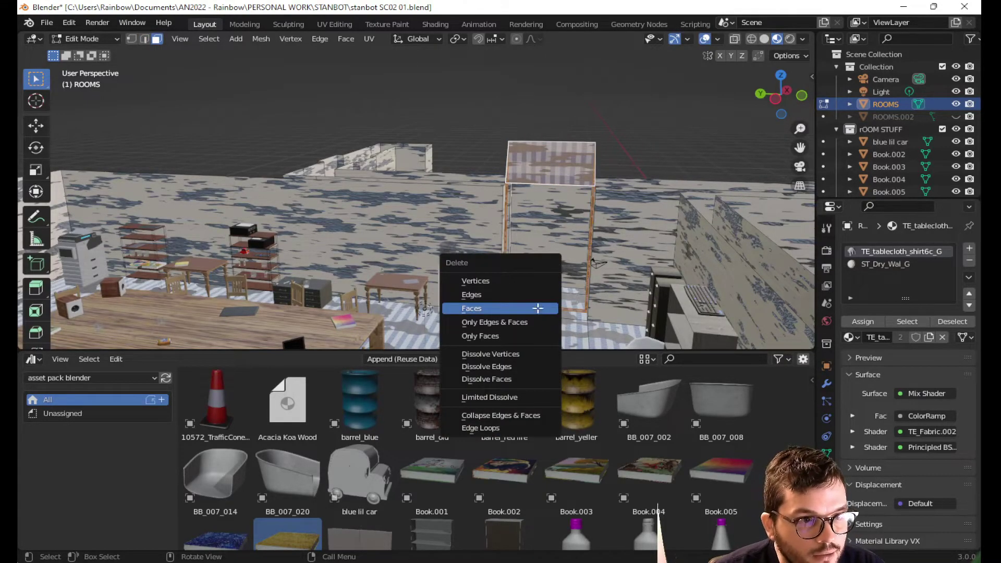
click(537, 308)
middle_drag(537, 308, 564, 231)
Step: Unhide ROOMS.002 and enter Edit Mode, testing a face deletion and undoing it
key(Tab)
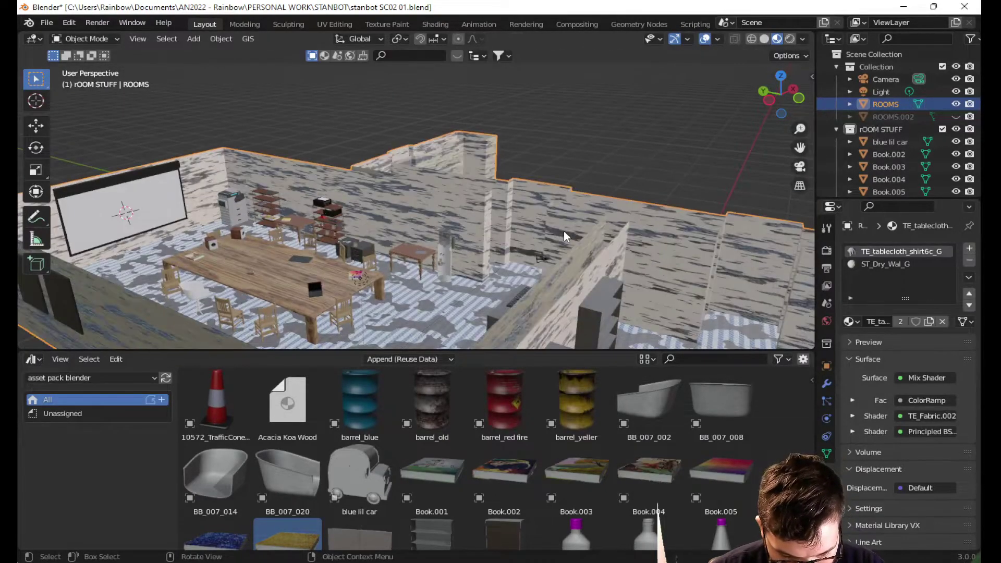
key(alt+h)
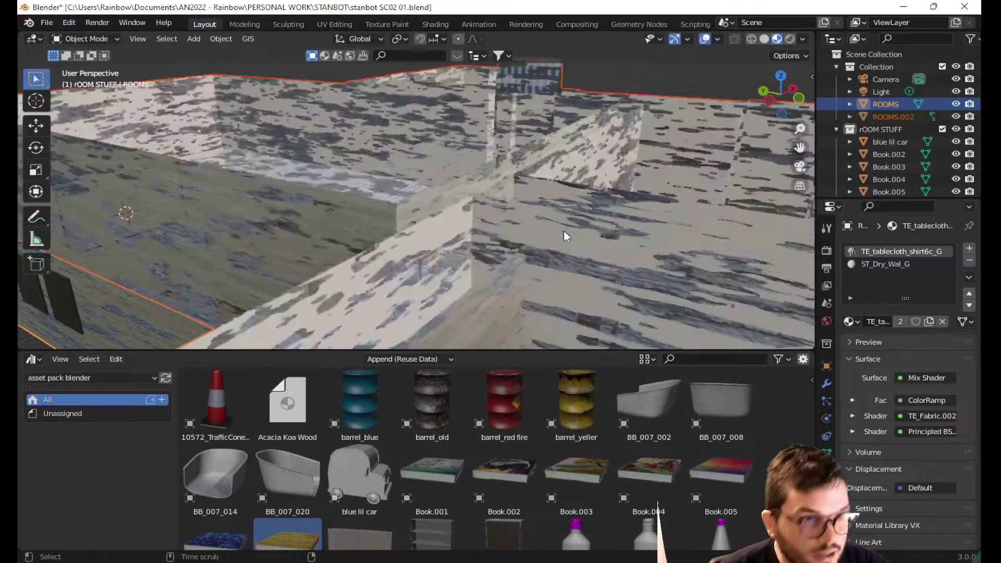
key(Tab)
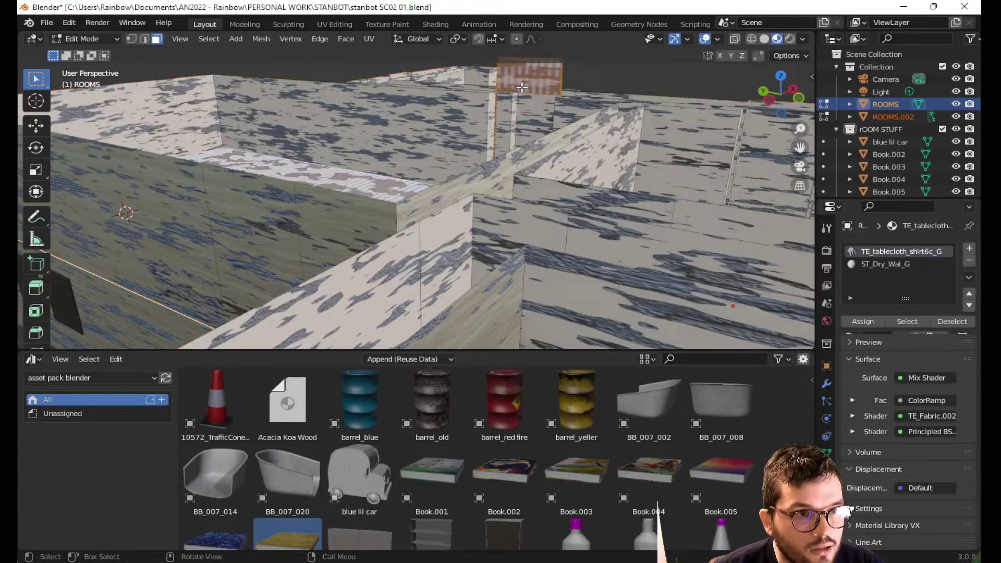
click(523, 83)
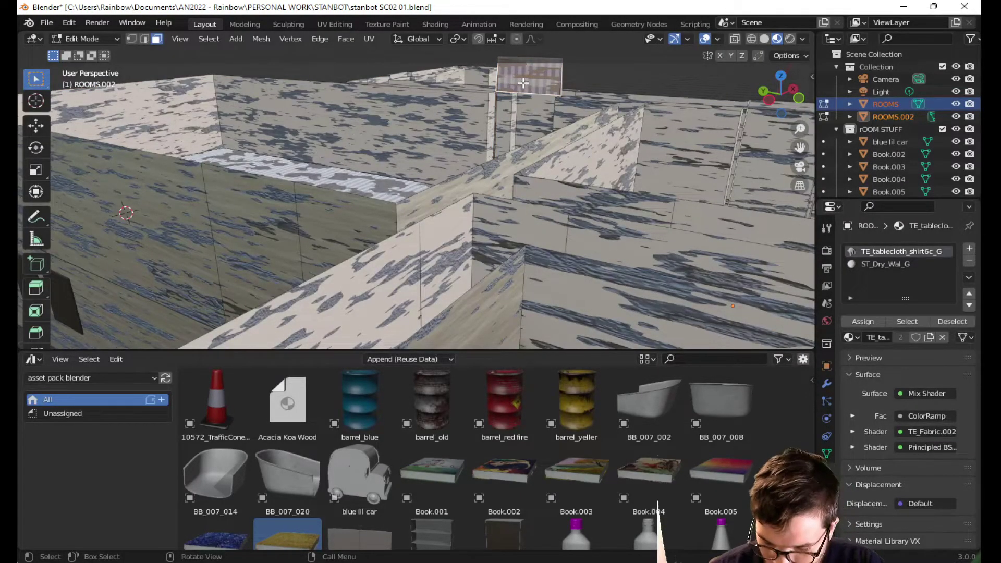
key(x)
click(523, 84)
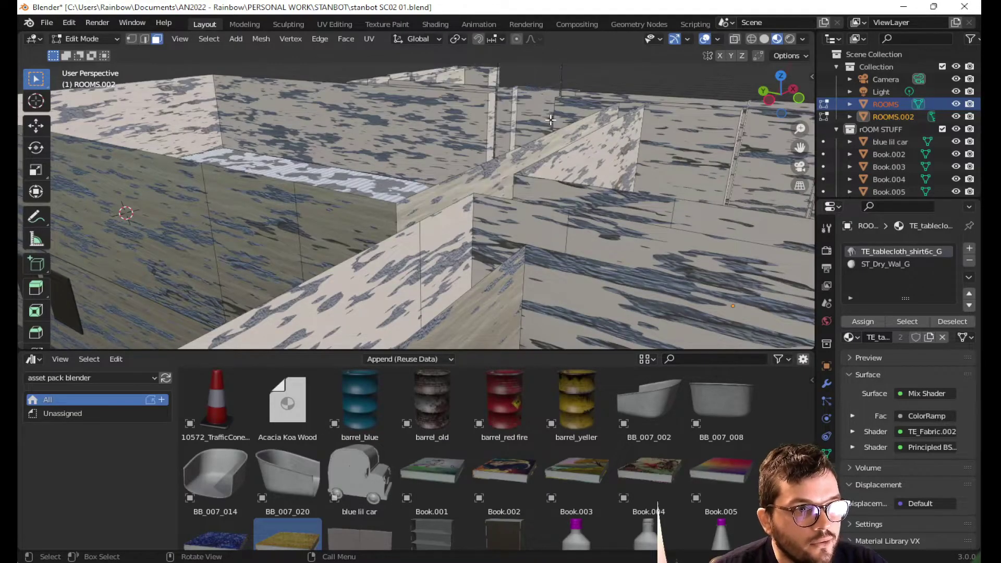
middle_drag(551, 120, 530, 127)
key(ctrl+z)
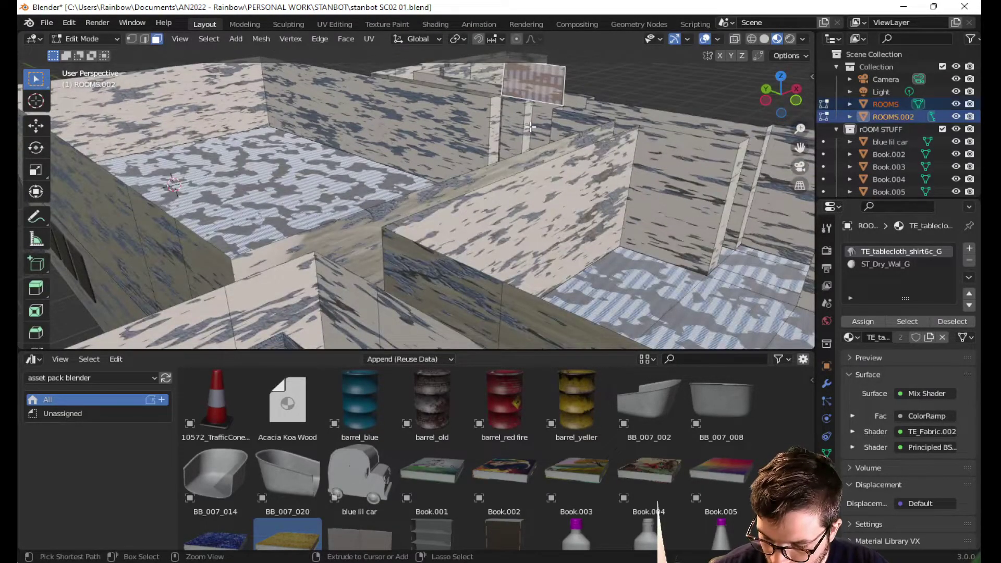
key(ctrl+KP_Add)
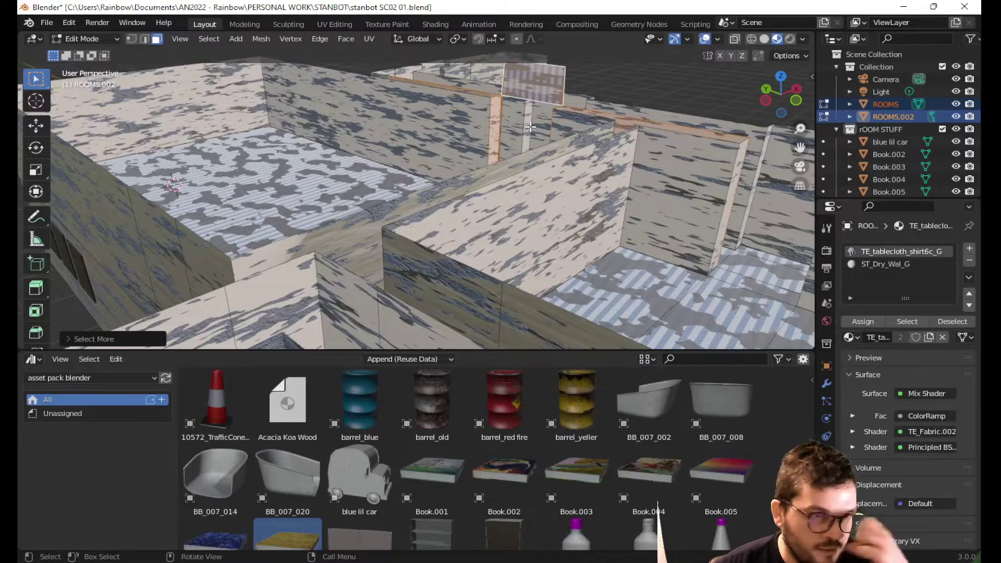
key(ctrl+z)
Step: Delete the first selected faces of ROOMS.002
middle_drag(537, 83, 352, 124)
scroll(390, 171, down, 2)
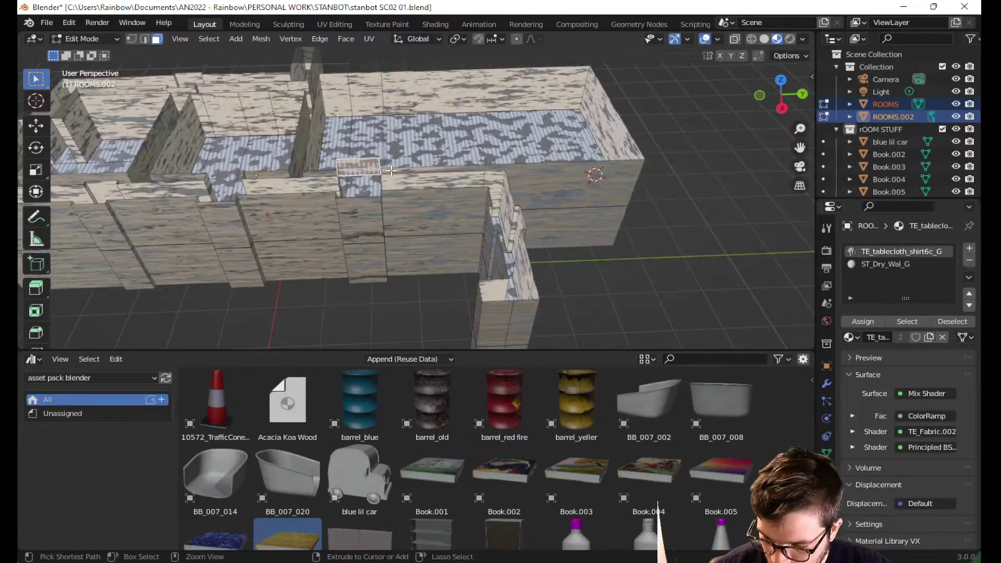
key(x)
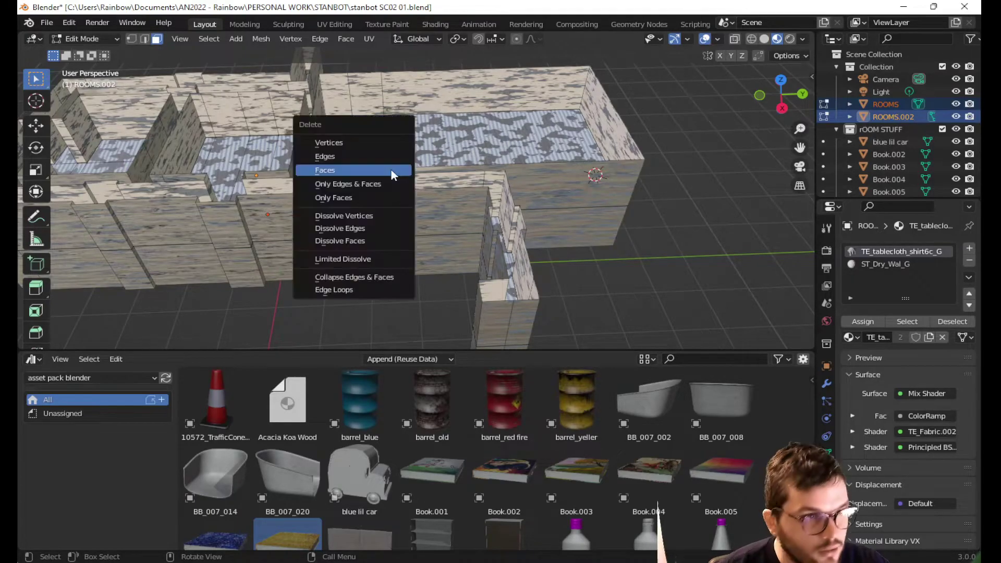
click(392, 171)
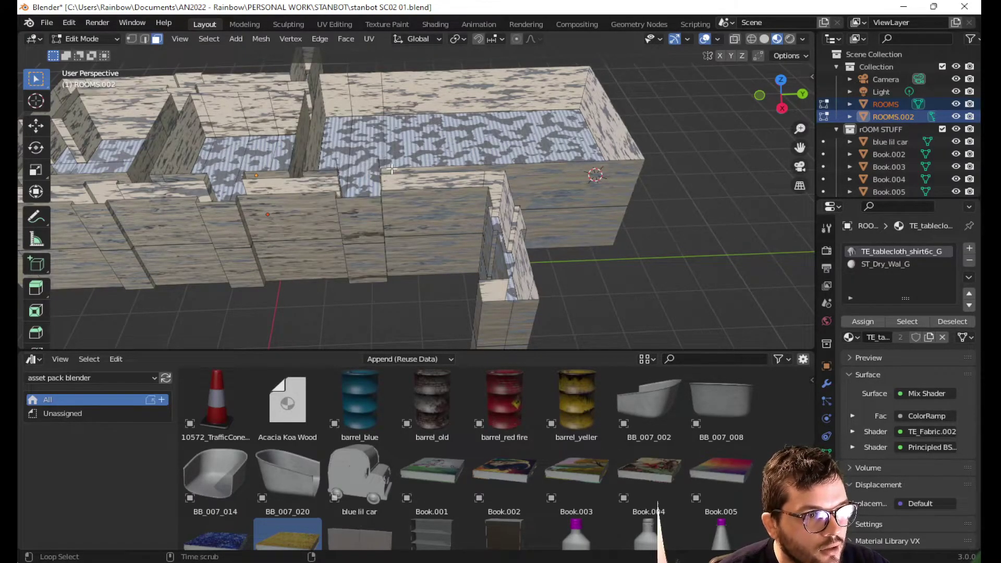
Step: Grow the selection over the remaining wall faces and delete them, leaving the slab
key(2)
alt+click(392, 169)
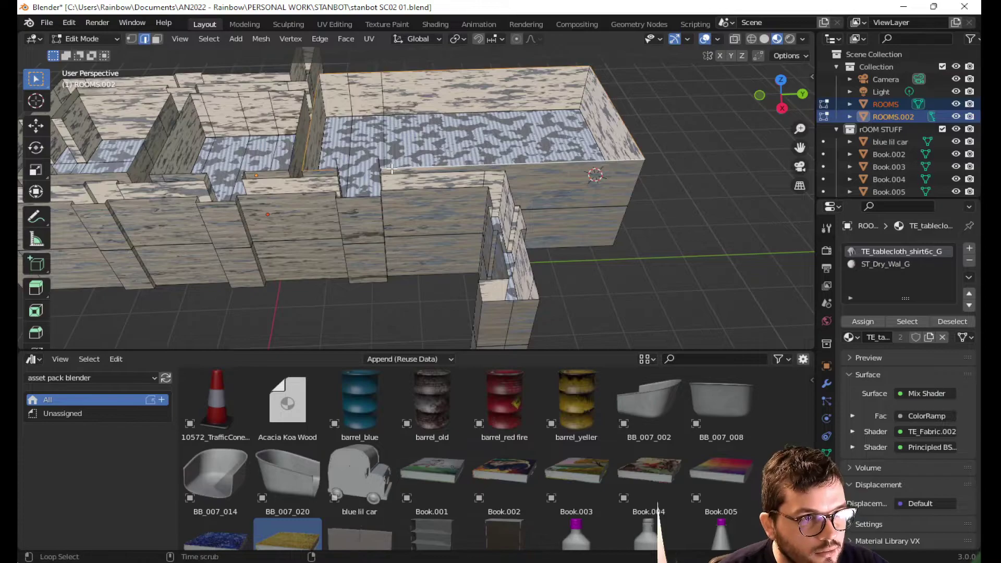
key(a)
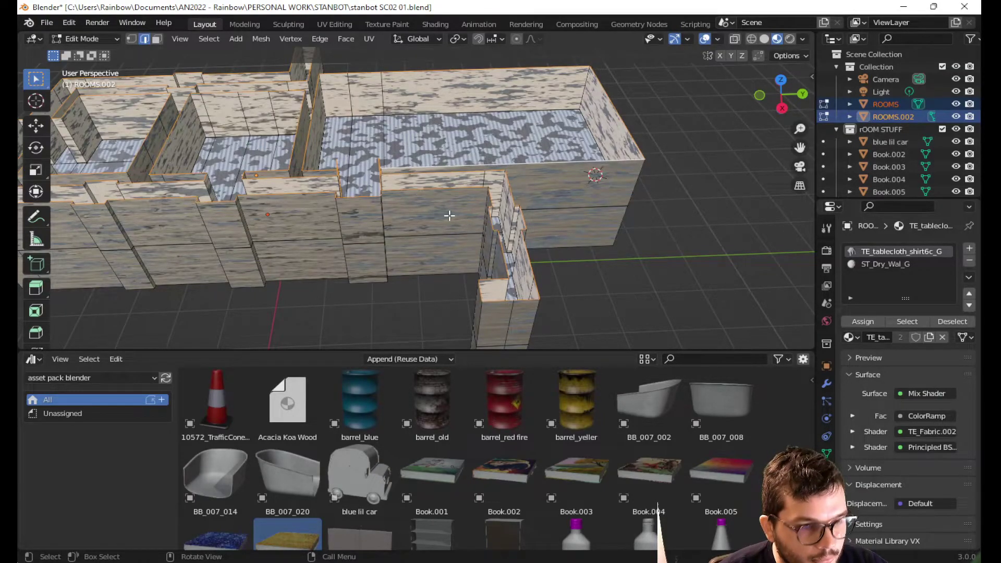
key(3)
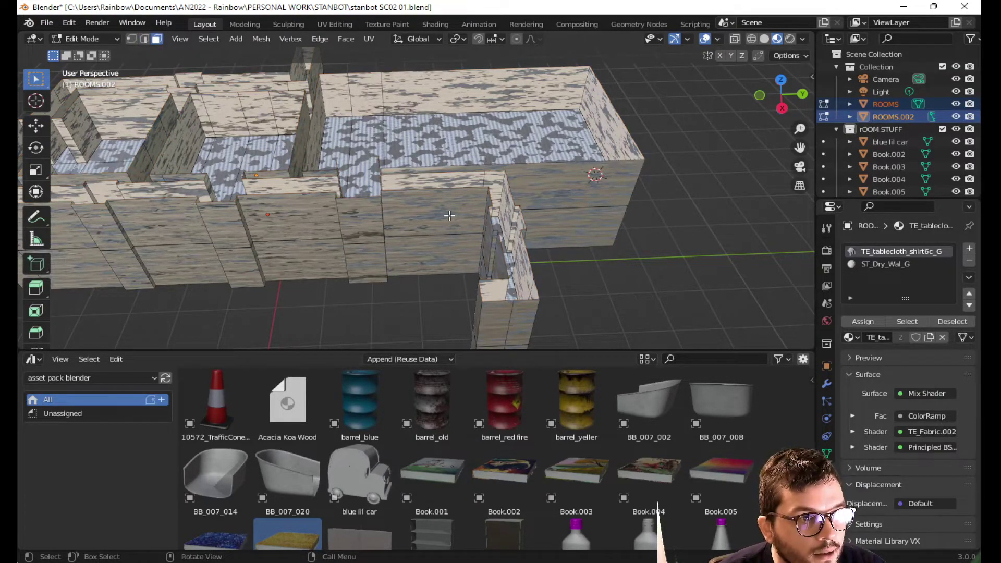
key(2)
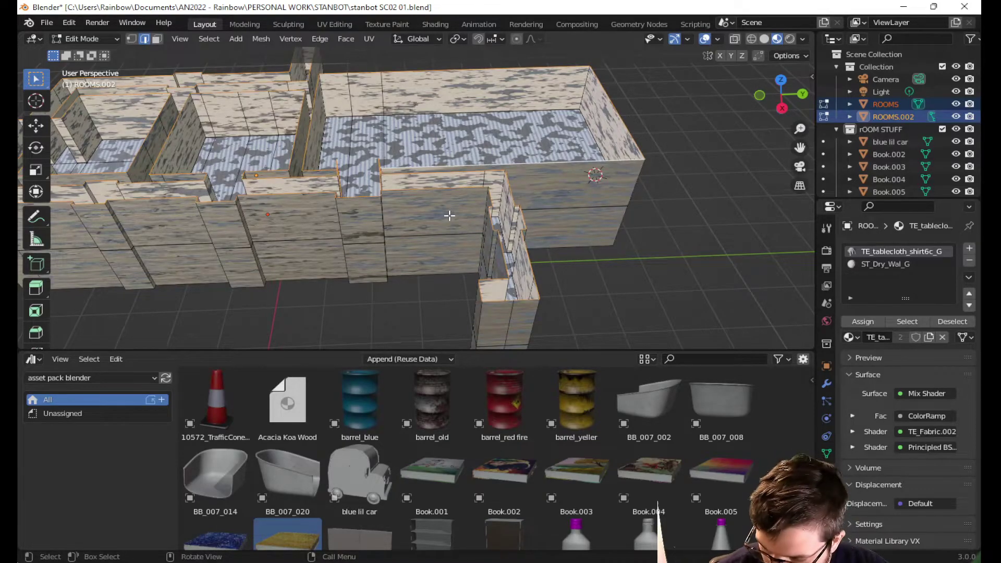
key(ctrl+KP_Add)
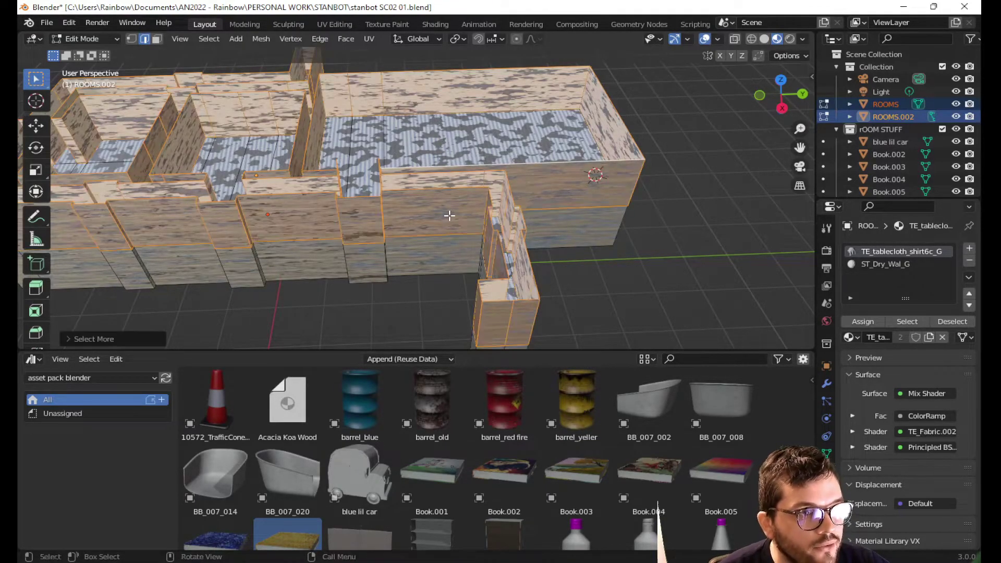
middle_drag(404, 163, 525, 136)
key(x)
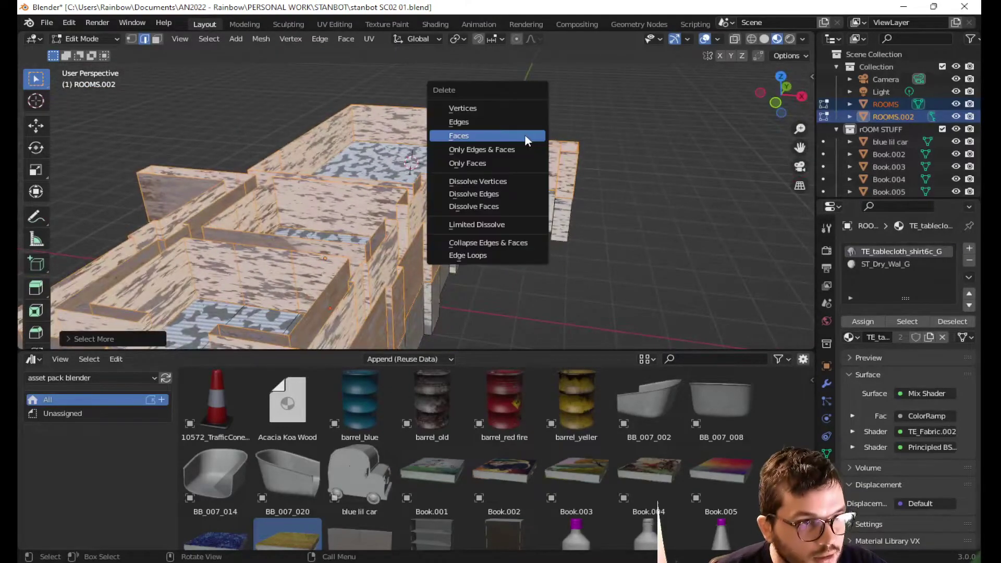
click(524, 133)
middle_drag(417, 276, 283, 308)
Step: Return to Object Mode and toggle ROOMS.002's visibility to check the room beneath
key(a)
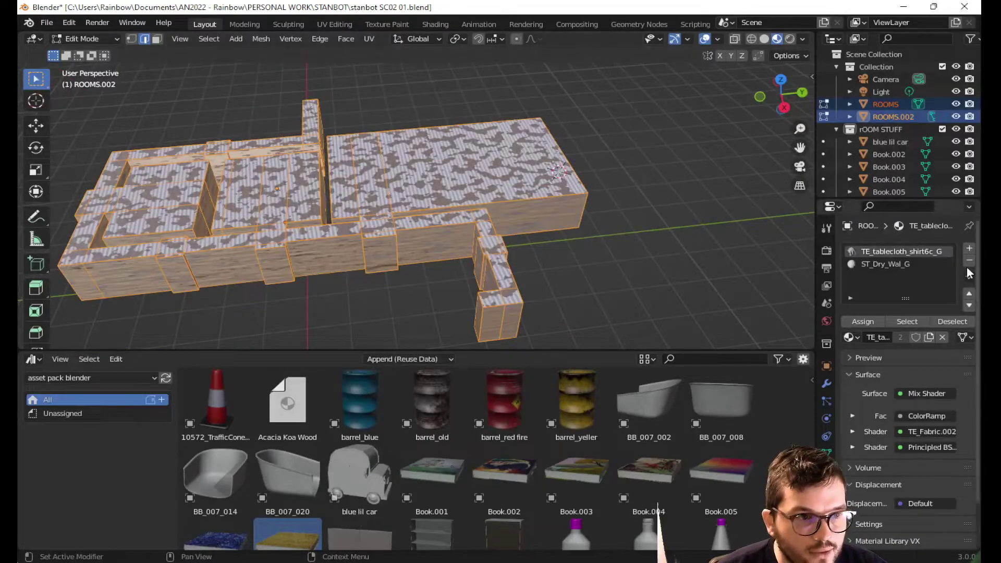
scroll(421, 282, up, 3)
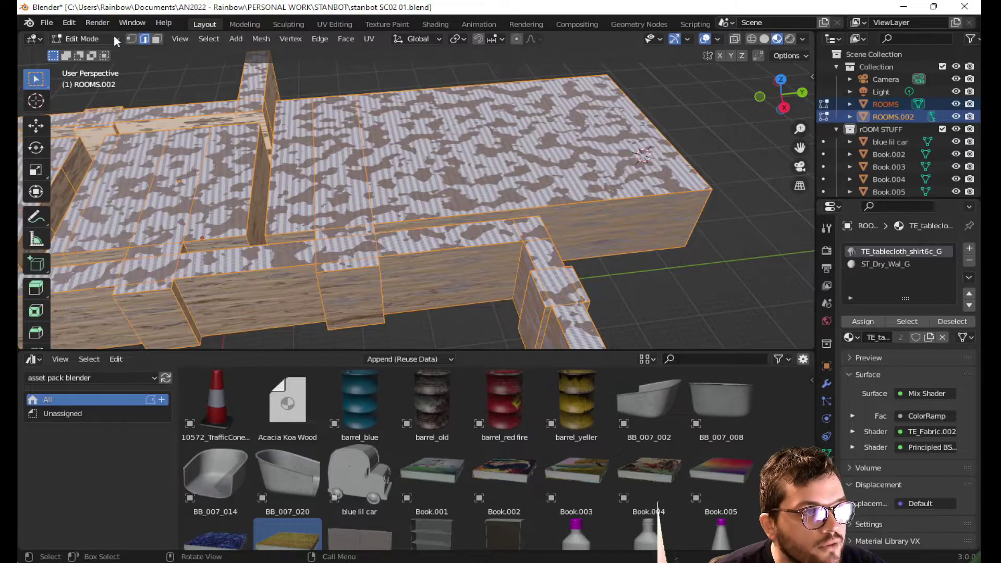
key(Tab)
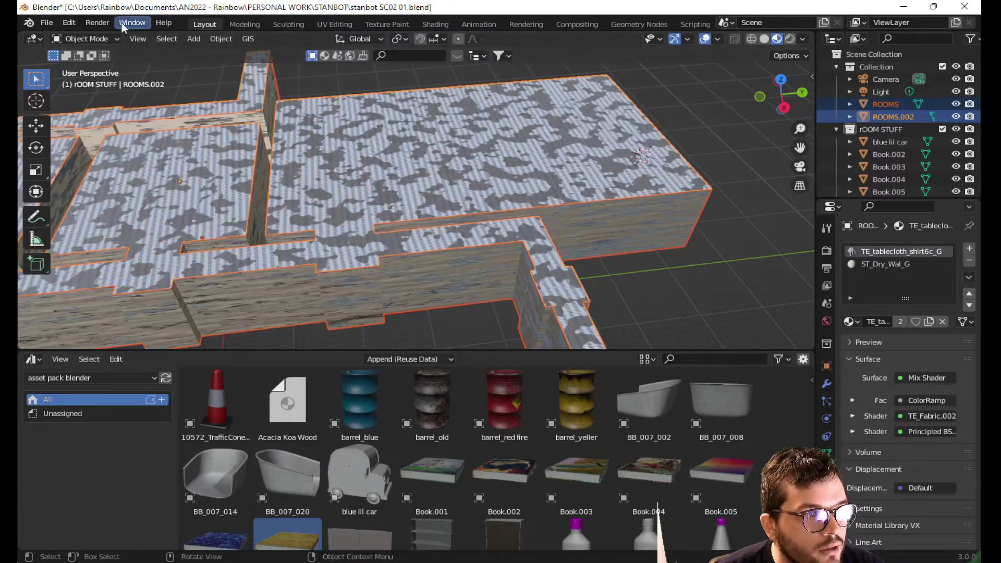
click(956, 117)
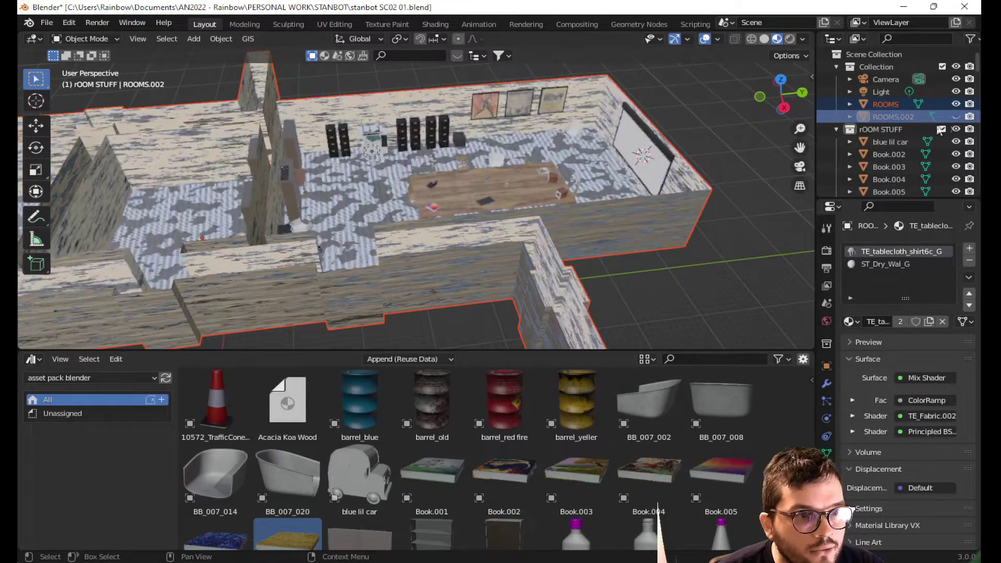
middle_drag(740, 264, 761, 271)
click(956, 116)
middle_drag(760, 183, 543, 190)
Step: Assign WO_wood_pbr_G to the ROOMS.002 slab, save, and switch to camera view
click(436, 175)
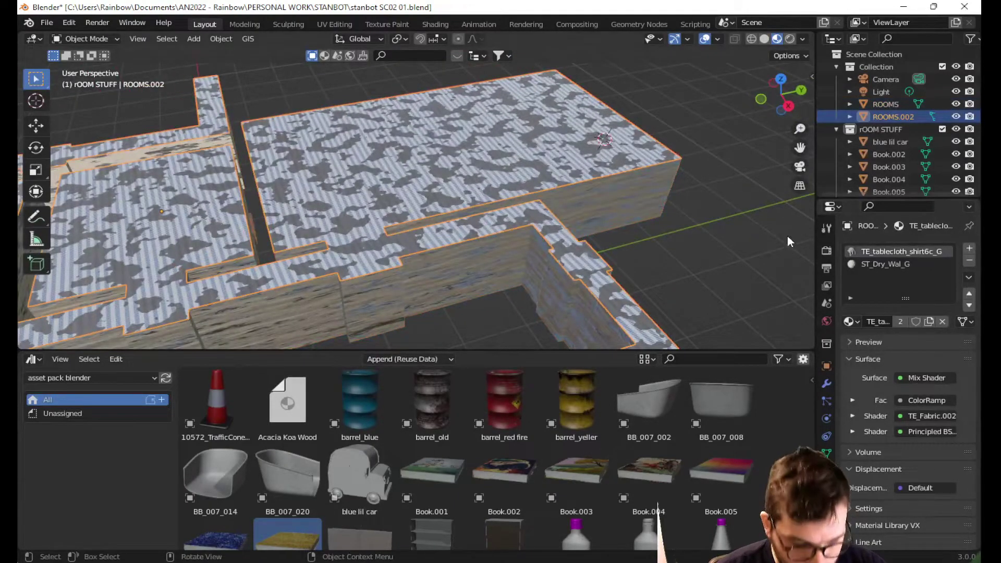
click(850, 322)
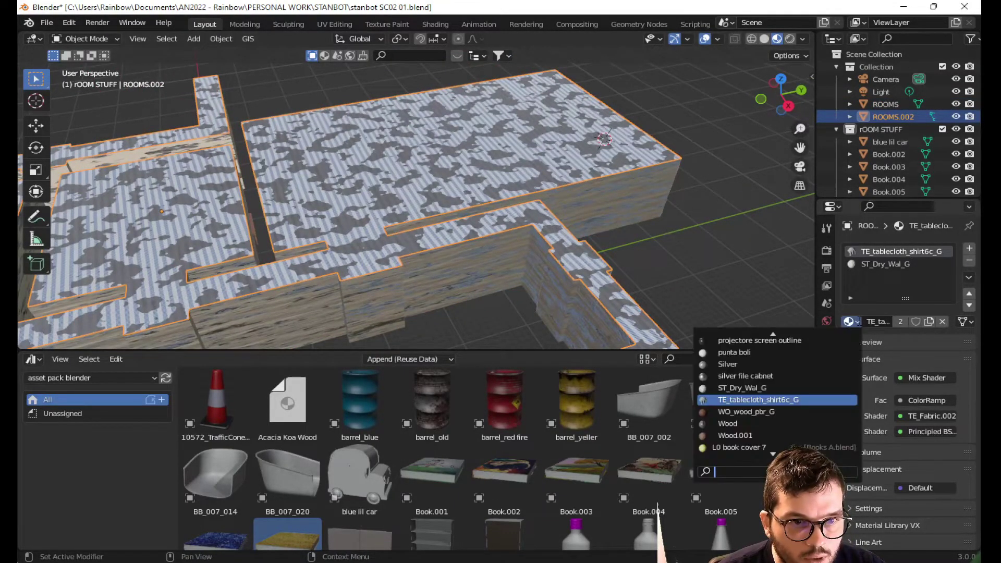
click(744, 411)
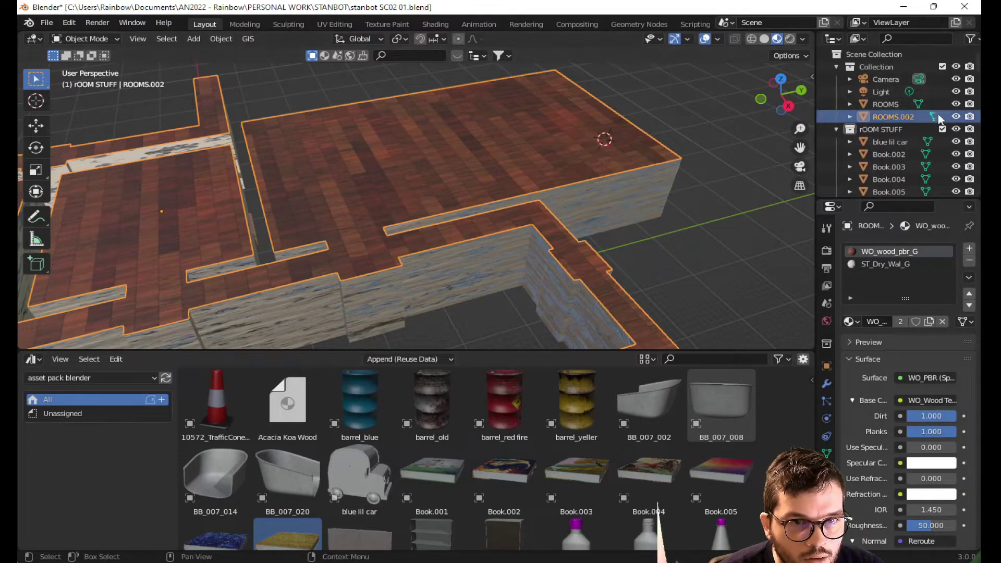
click(957, 115)
click(958, 115)
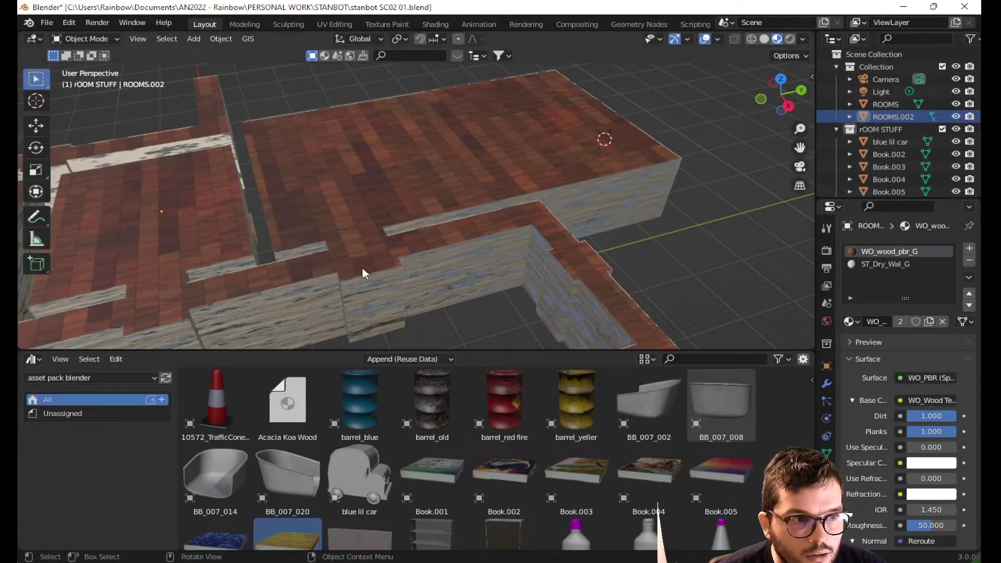
middle_drag(364, 268, 476, 212)
scroll(476, 211, down, 5)
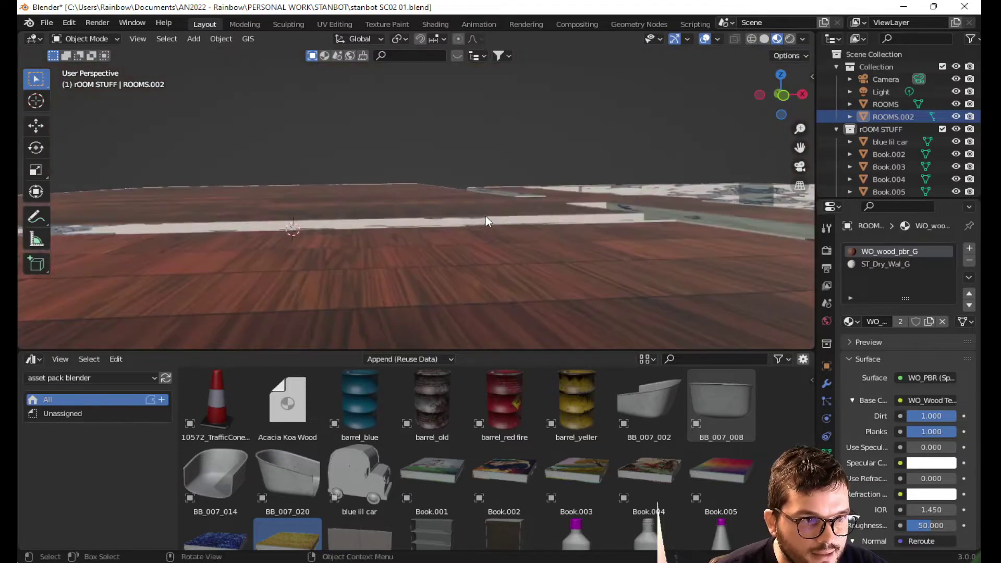
scroll(485, 215, up, 5)
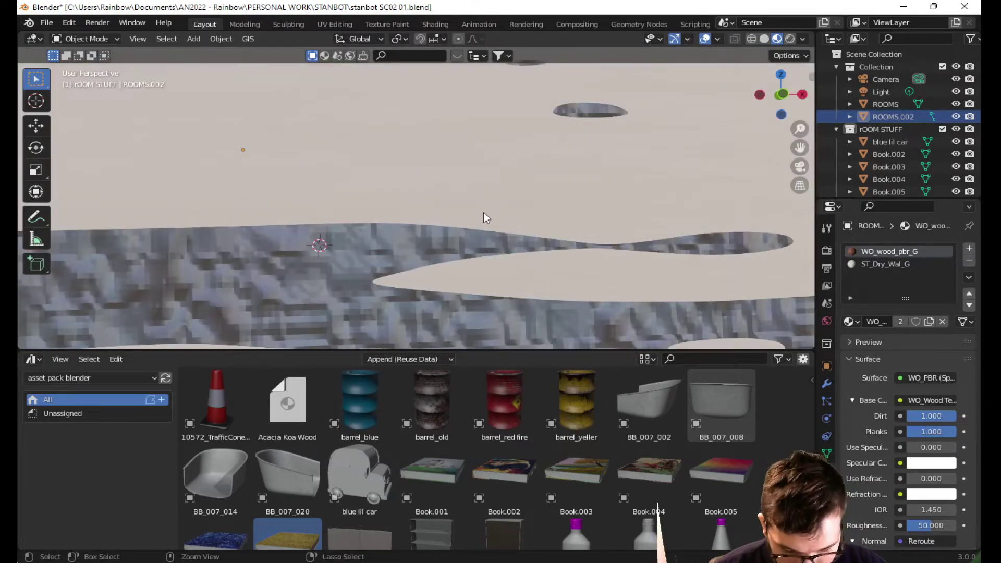
key(ctrl+s)
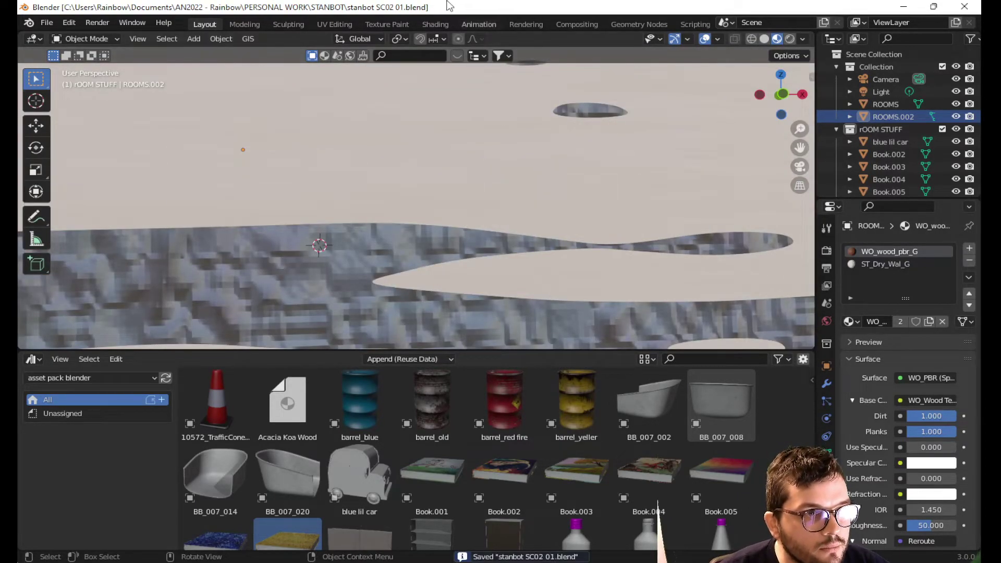
key(KP_0)
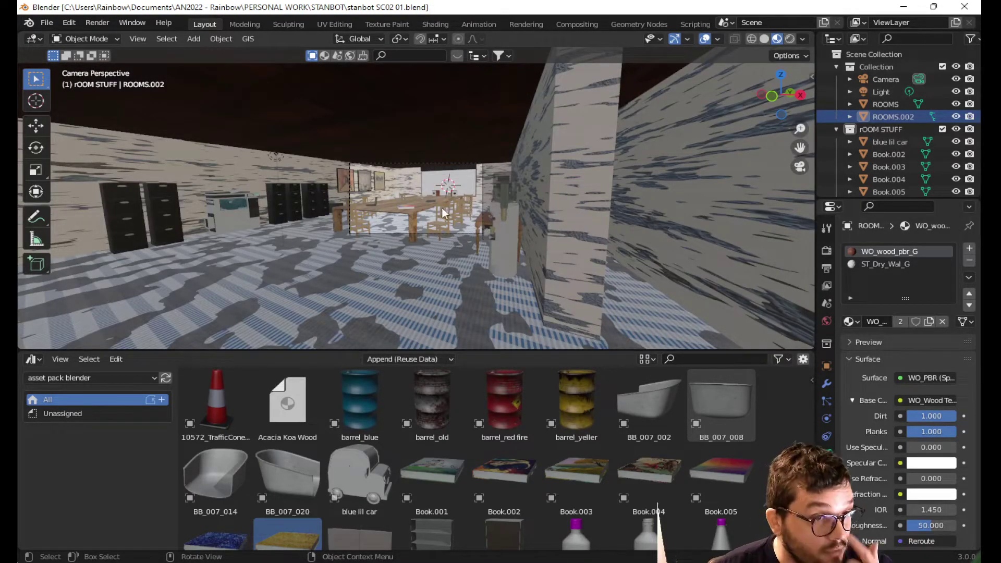
Step: Zoom in, select the camera frame, and switch the viewport to Rendered shading
scroll(455, 218, up, 5)
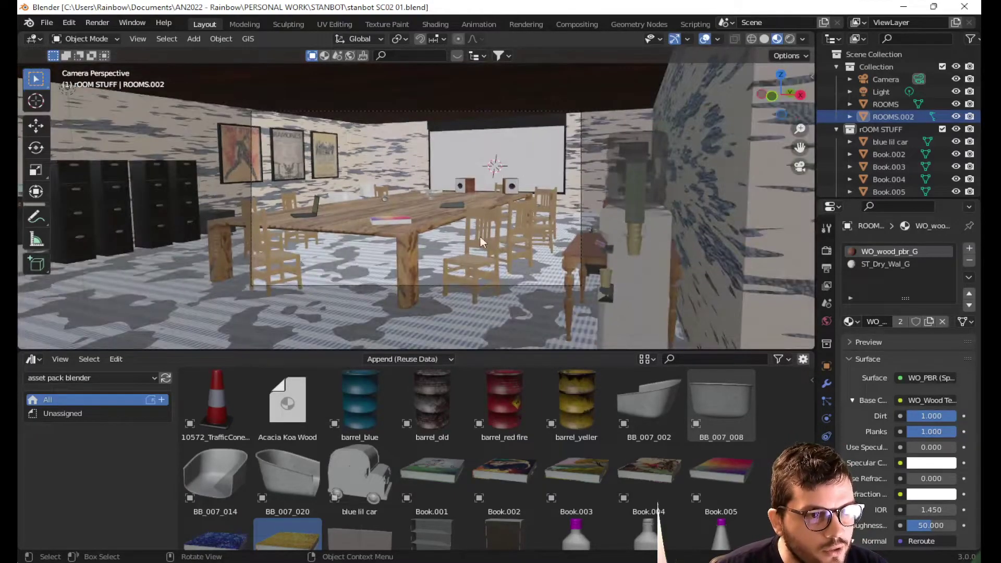
click(484, 283)
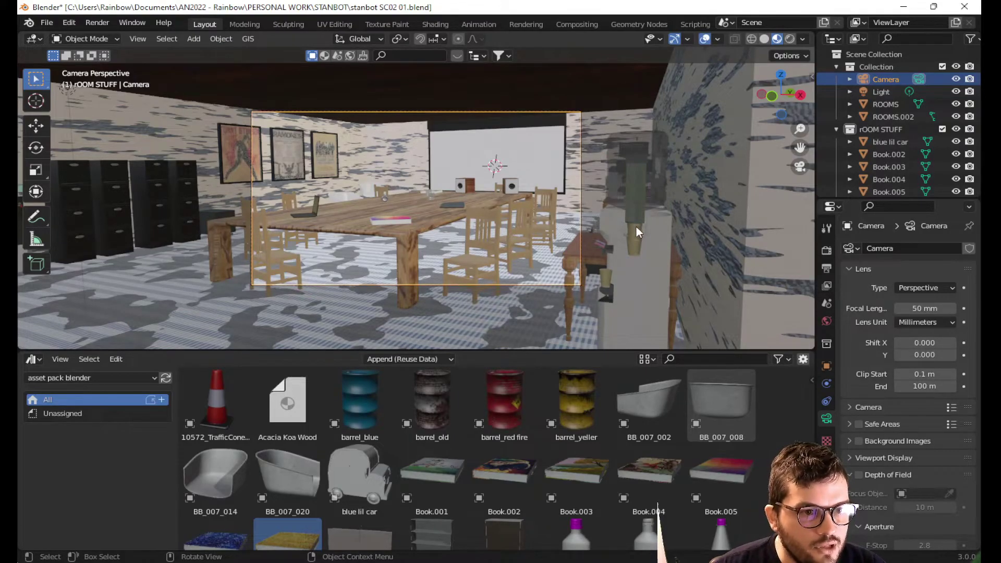
click(789, 39)
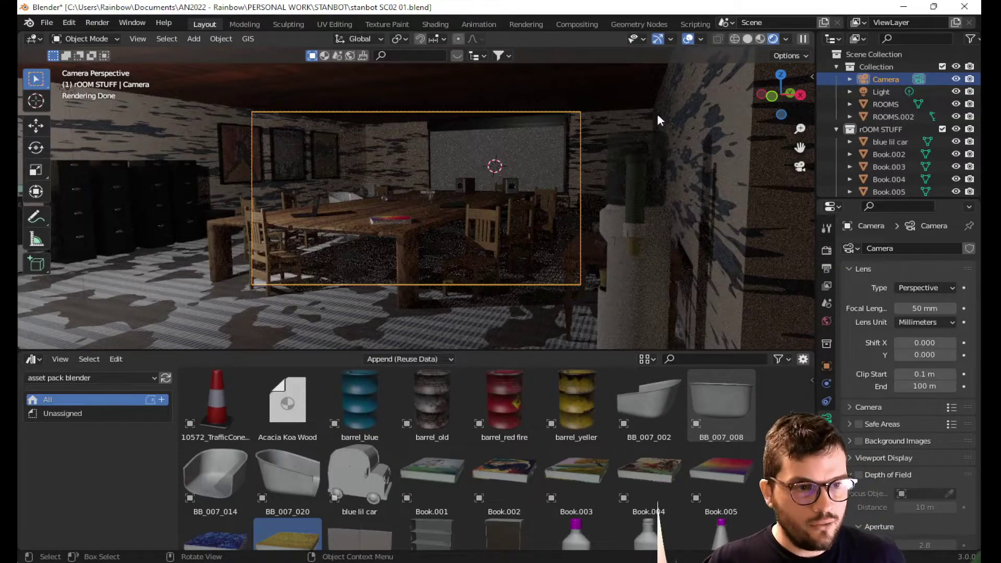
Step: Hide ROOMS.002 from the Outliner, orbit over the open rooms, and save stanbot SC02 01.blend
scroll(513, 197, down, 4)
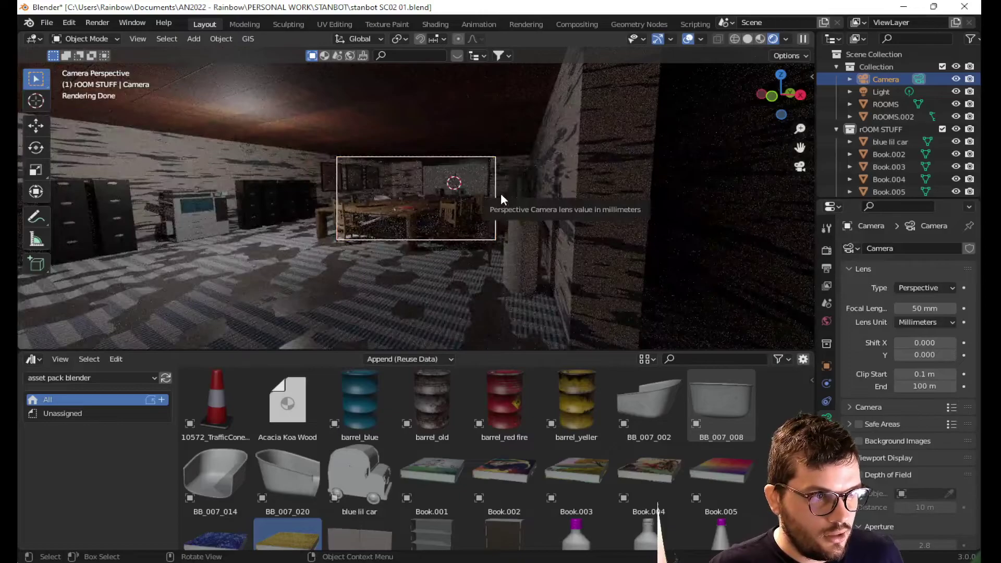
middle_drag(500, 193, 435, 257)
scroll(500, 193, down, 3)
click(956, 117)
middle_drag(714, 205, 406, 189)
middle_drag(313, 155, 428, 241)
middle_drag(368, 217, 524, 280)
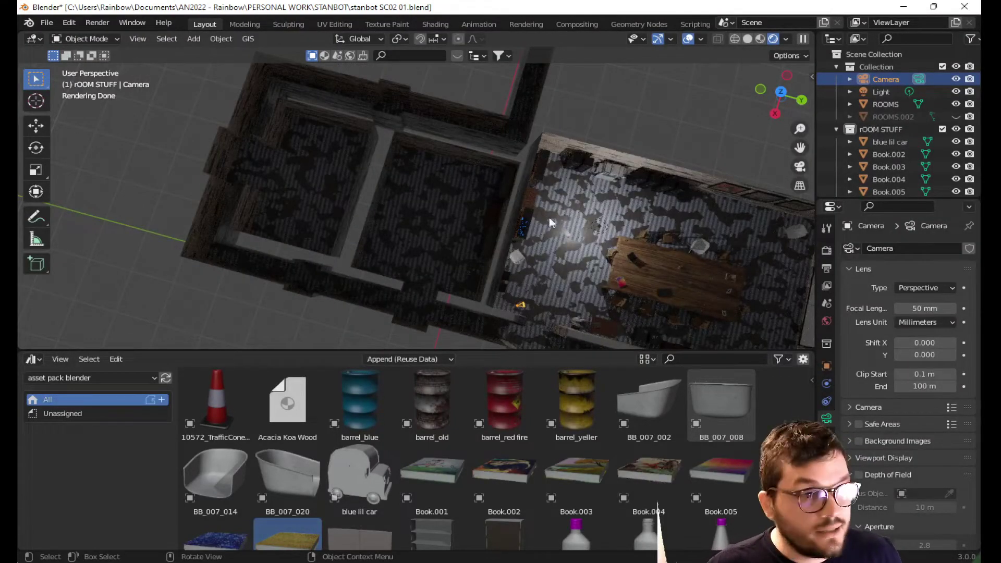
middle_drag(511, 255, 546, 193)
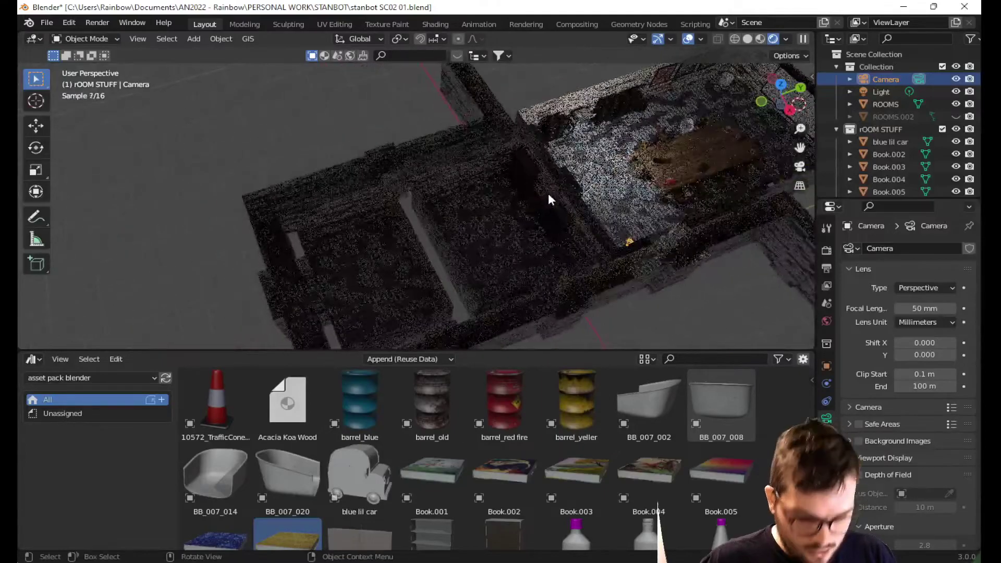
key(ctrl+s)
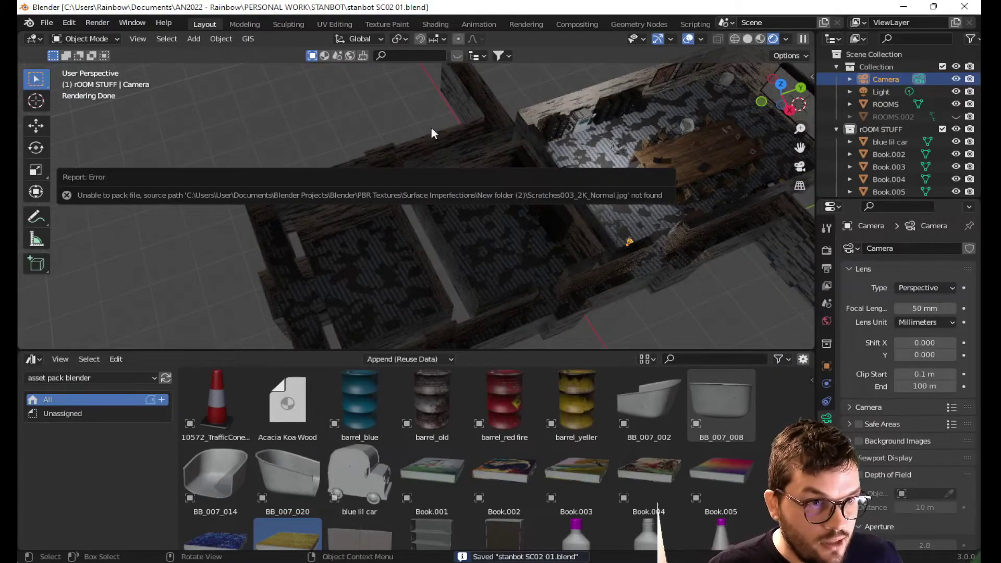
scroll(574, 201, down, 3)
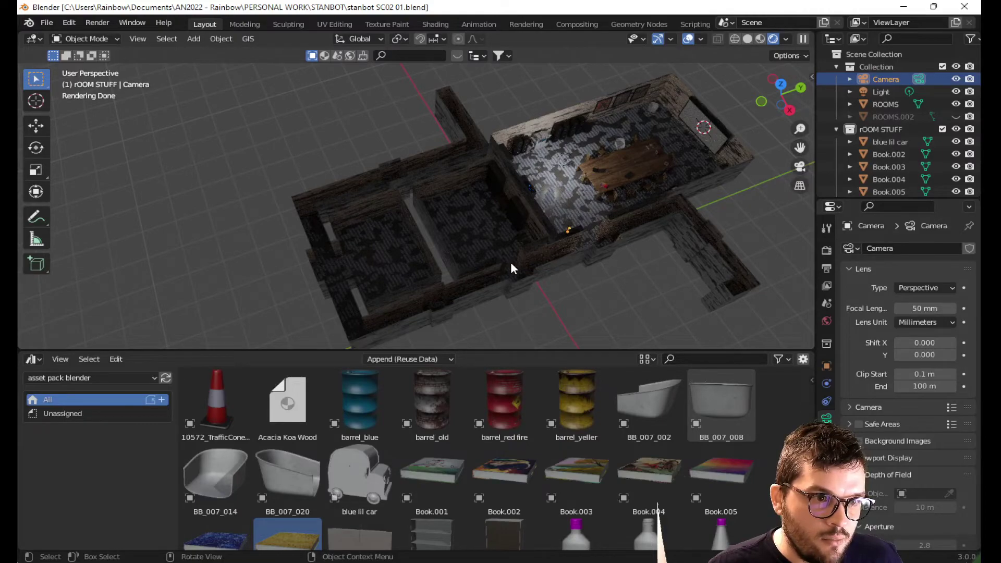
Step: Select the ROOMS object and orbit to a low oblique view of the rooms
click(523, 293)
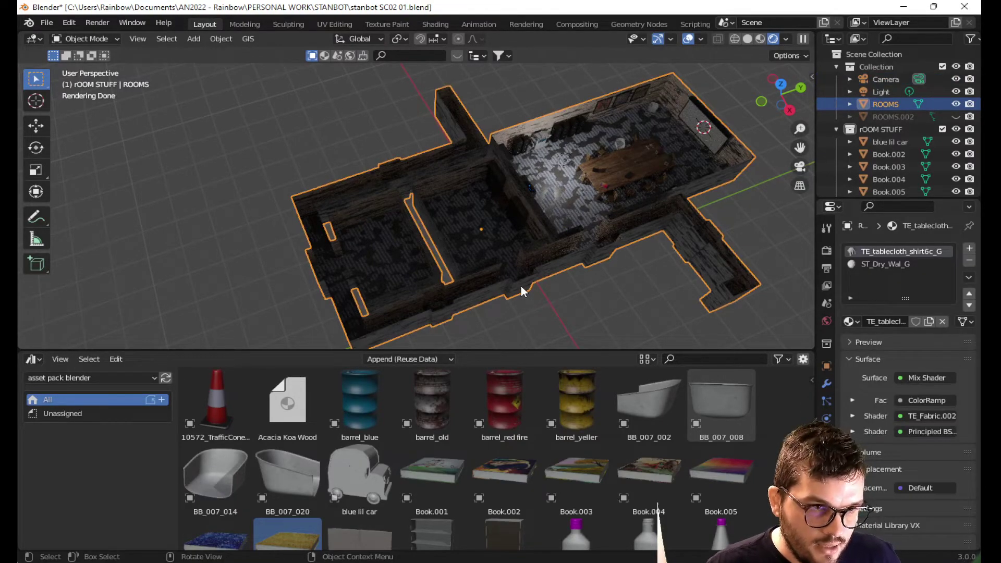
middle_drag(521, 287, 462, 256)
middle_drag(480, 300, 474, 284)
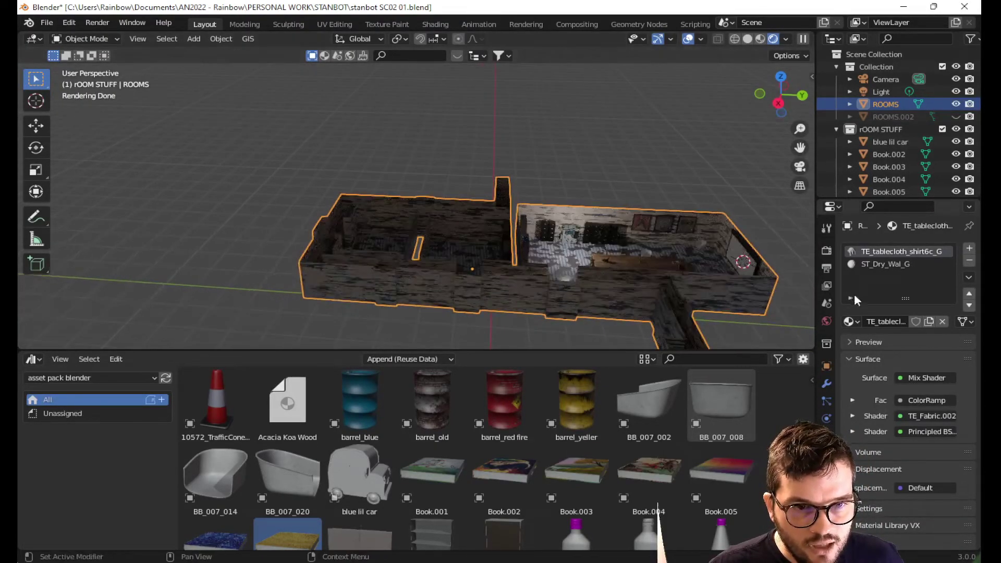
Step: Set the world background colour's value to 0, then to a 0.507 grey
click(826, 320)
click(919, 327)
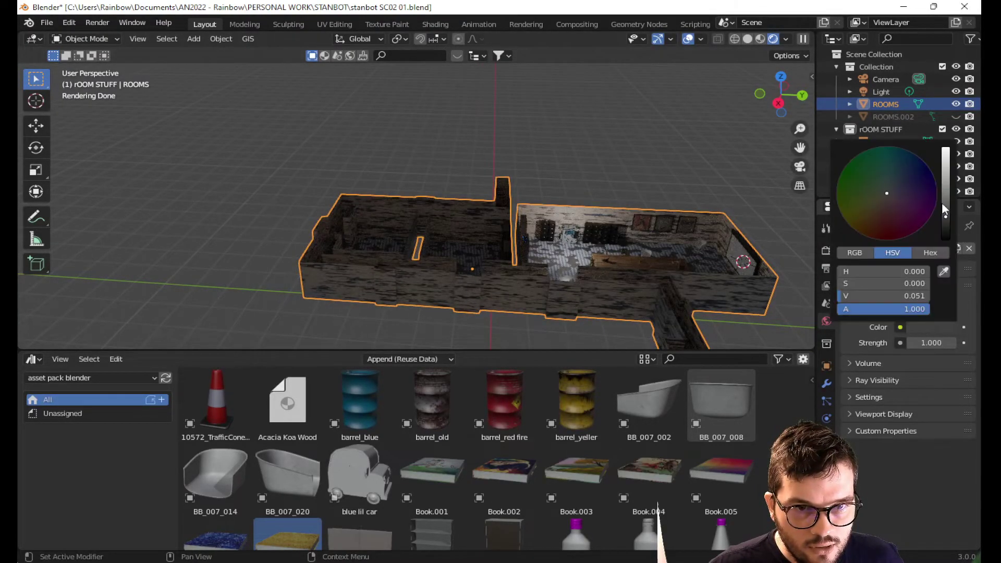
drag(946, 198, 945, 239)
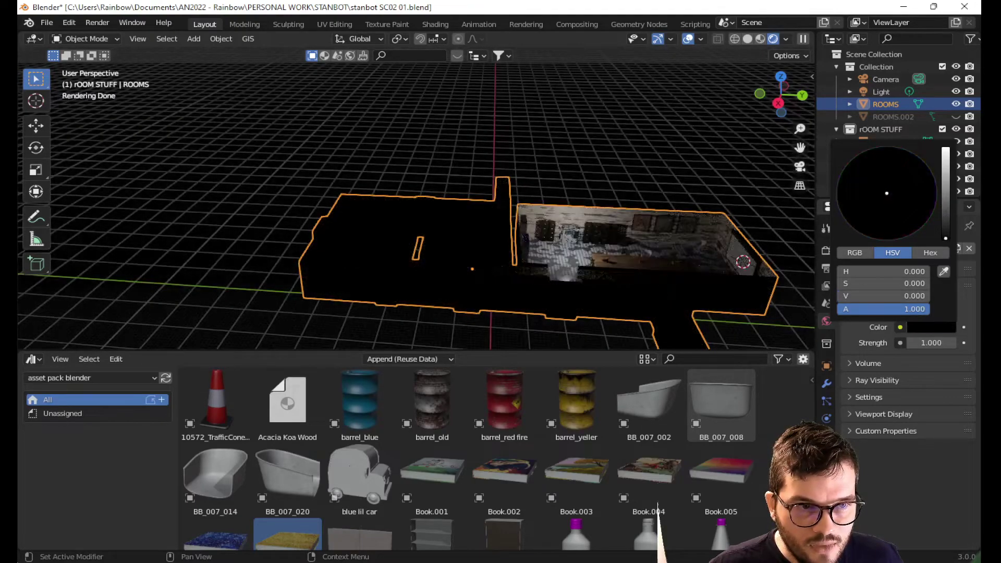
middle_drag(632, 142, 640, 257)
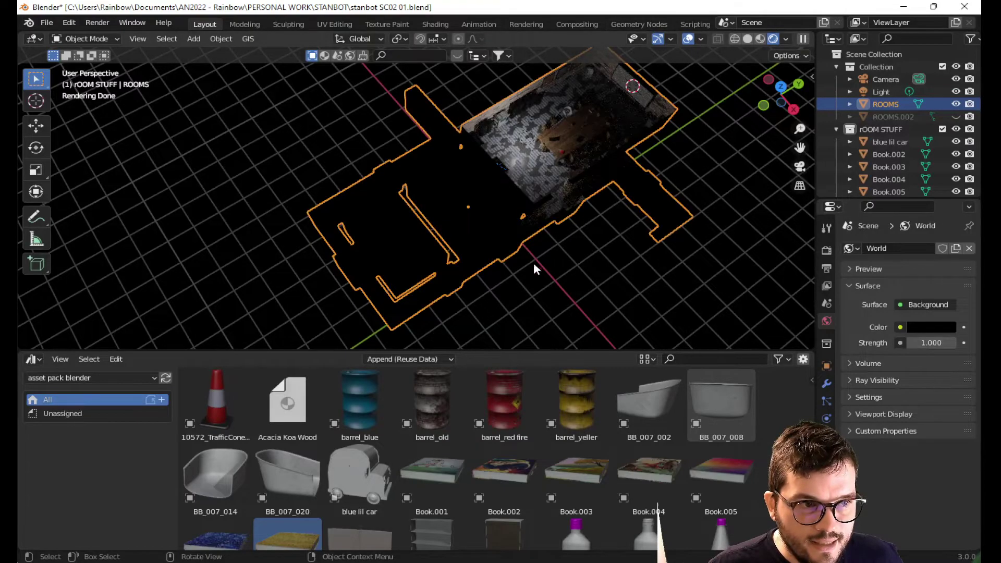
middle_drag(535, 271, 817, 249)
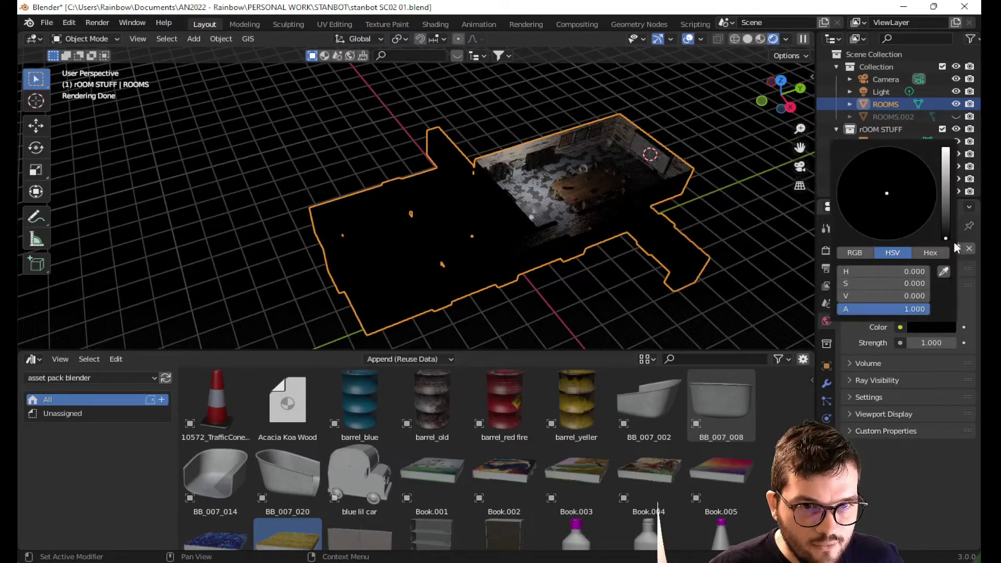
drag(946, 218, 946, 170)
middle_drag(458, 310, 558, 290)
scroll(558, 290, up, 4)
click(760, 40)
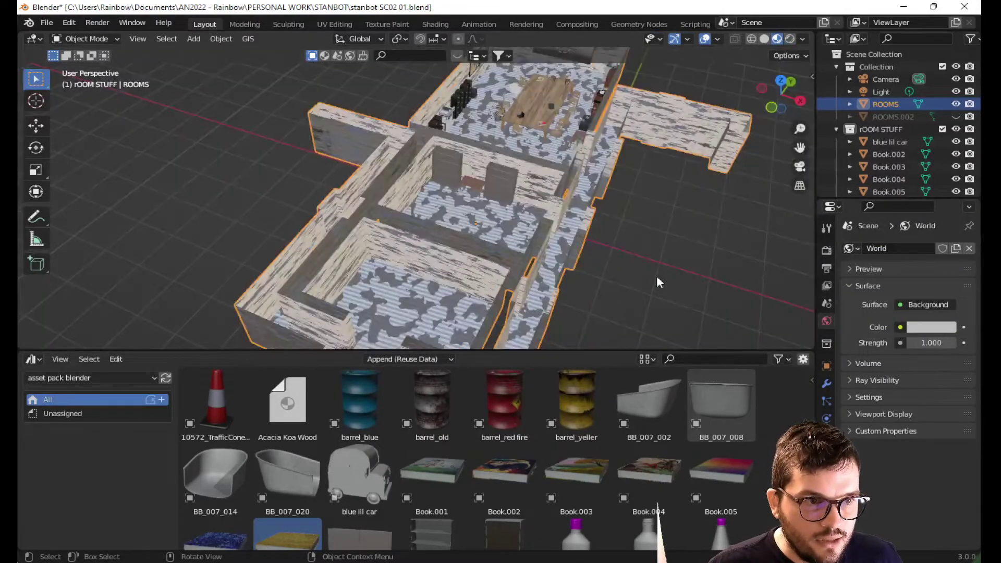
middle_drag(657, 282, 596, 255)
scroll(597, 254, down, 3)
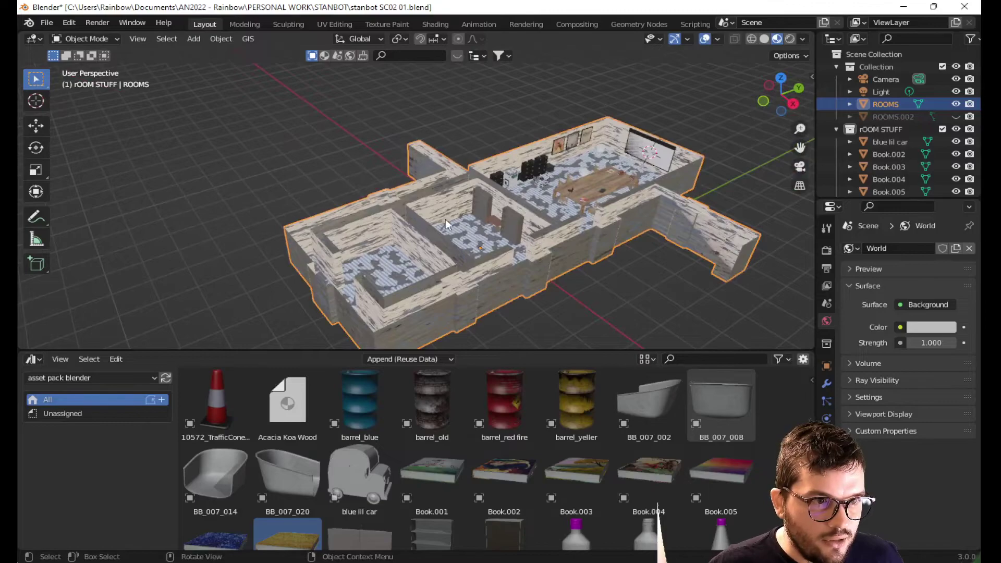
middle_drag(499, 234, 599, 326)
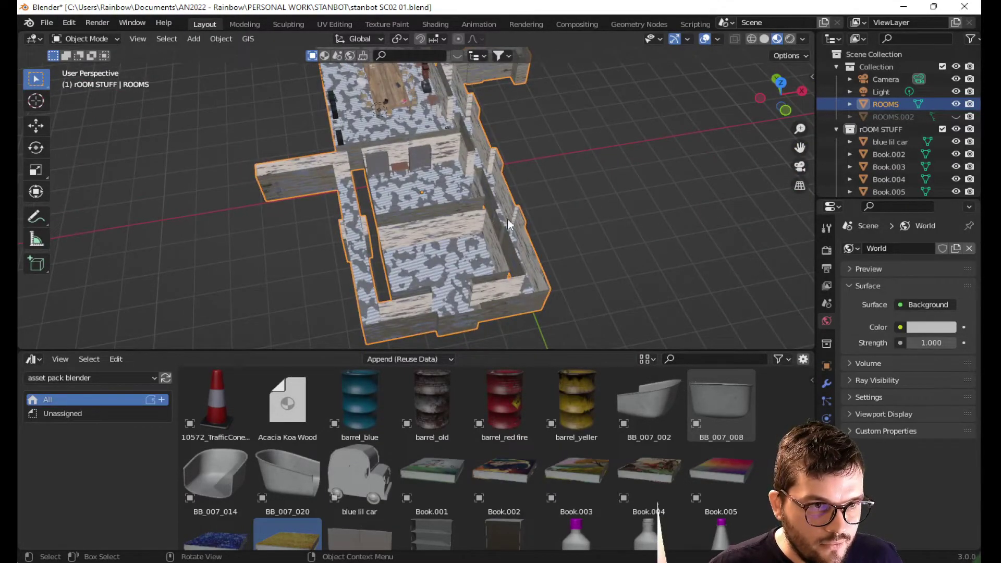
middle_drag(493, 163, 672, 182)
middle_drag(525, 165, 302, 146)
scroll(578, 181, up, 8)
shift+middle_drag(520, 143, 512, 239)
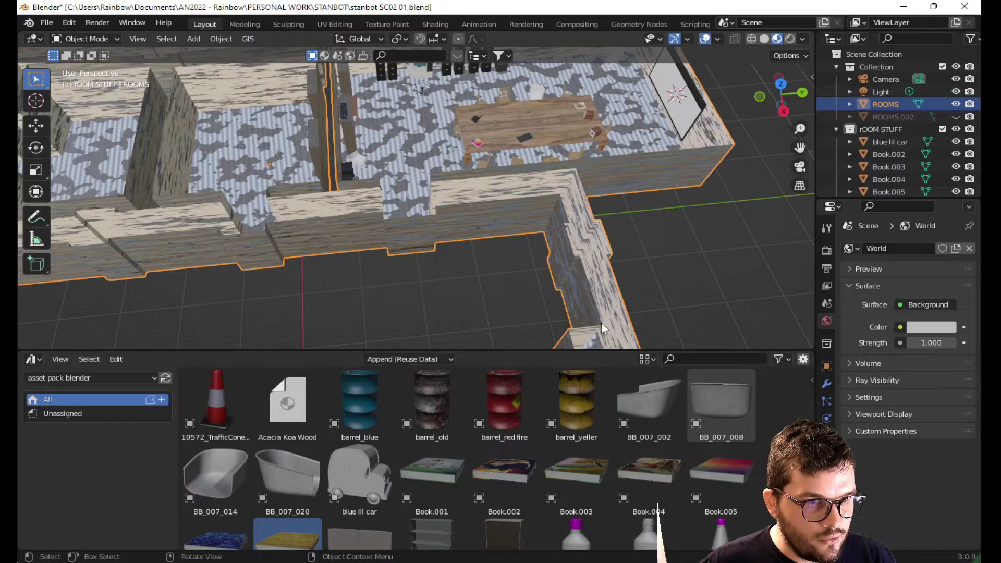
scroll(604, 330, down, 2)
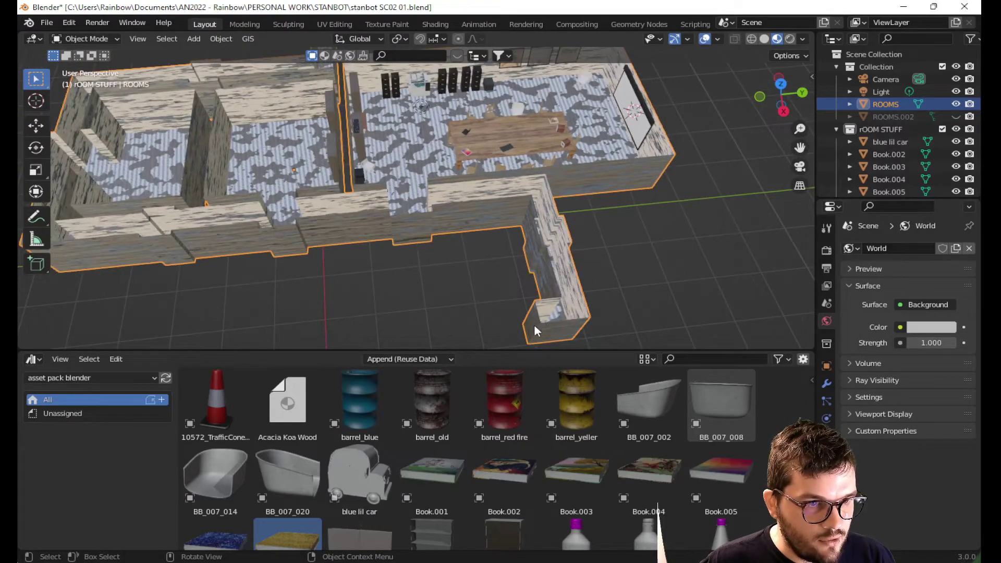
Step: Duplicate the room light and move the copy about 56 m along X
click(420, 110)
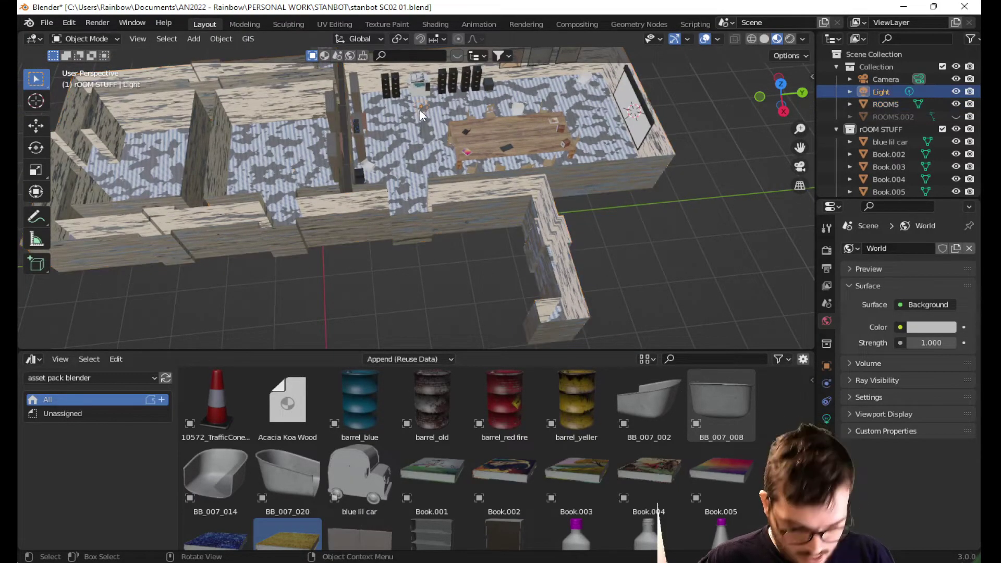
key(shift+d)
key(y)
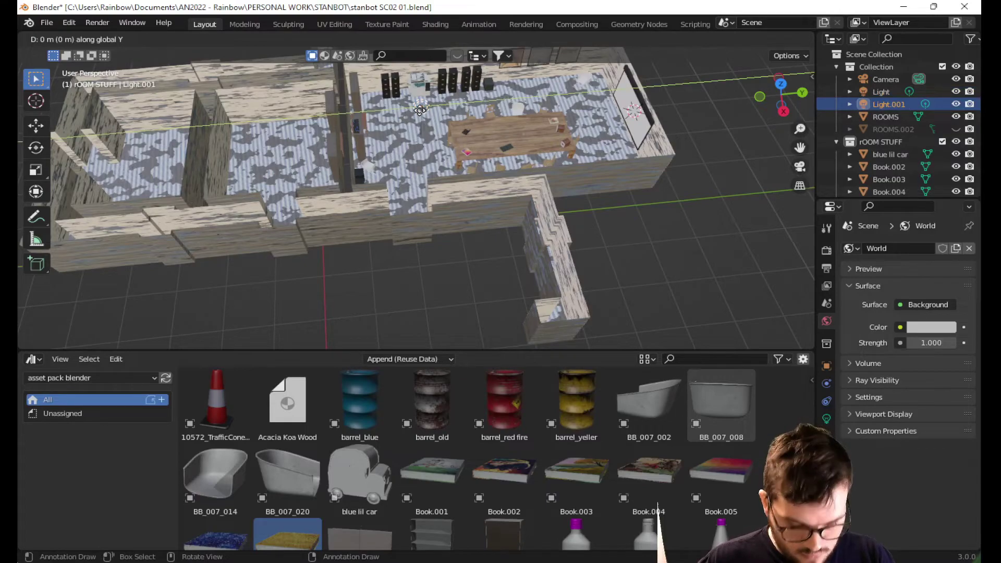
key(x)
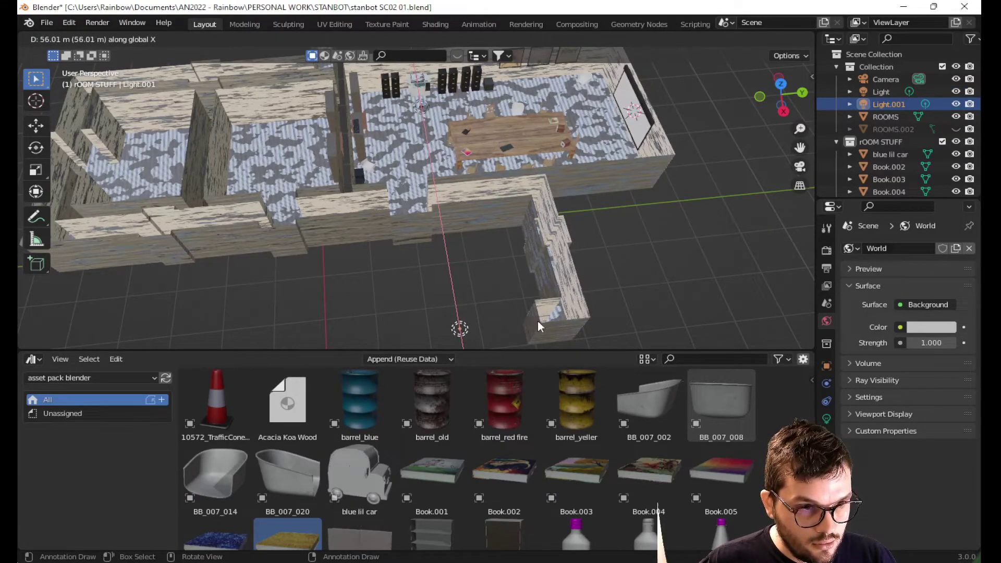
click(539, 322)
Step: Move Light.001 about 16 m along Y to sit outside the corridor
key(g)
key(y)
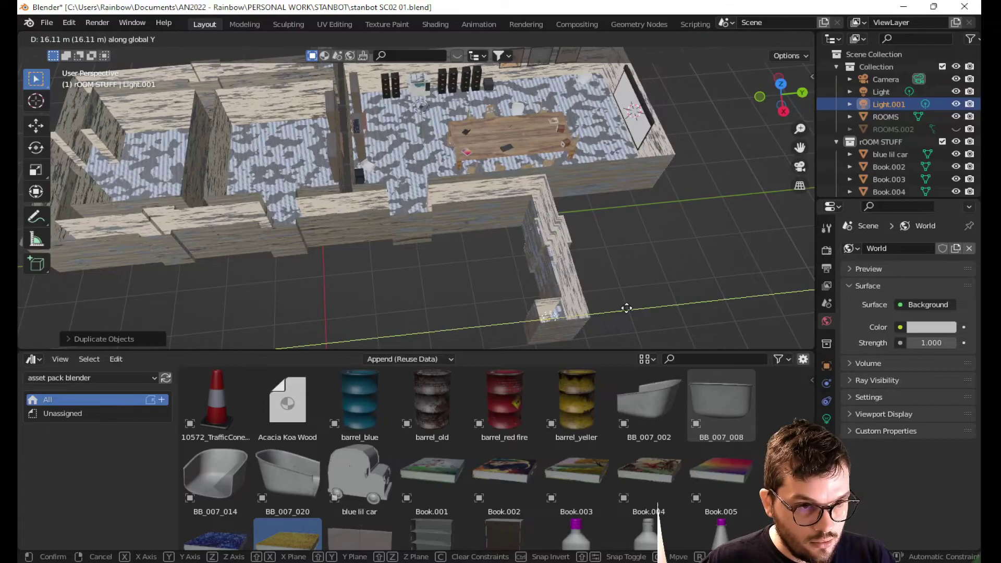
click(626, 308)
middle_drag(649, 305, 553, 356)
middle_drag(537, 303, 18, 332)
shift+middle_drag(324, 317, 491, 120)
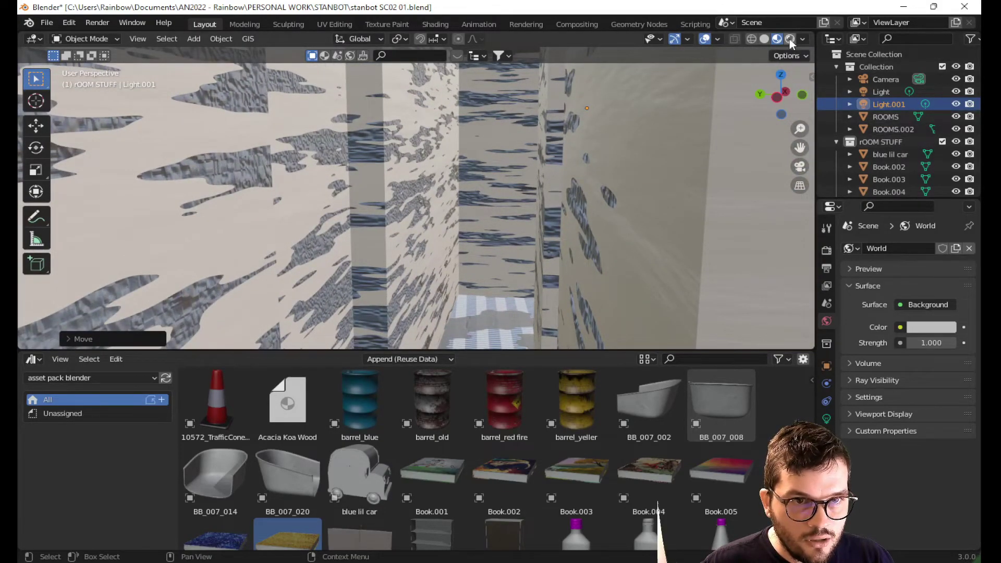
Step: Save the blend file and switch the viewport to Rendered shading
key(ctrl+s)
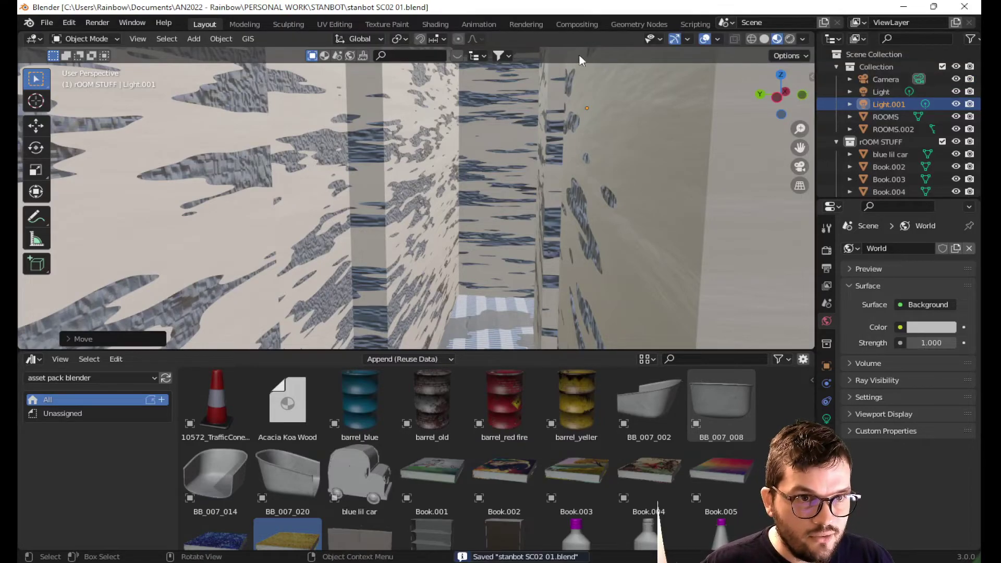
click(788, 38)
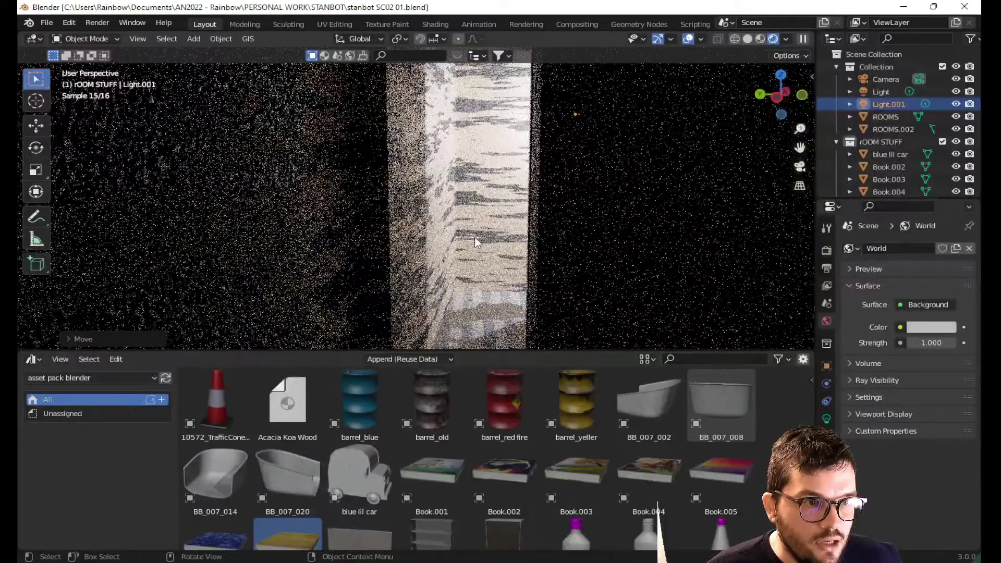
mouse_move(475, 242)
middle_down()
mouse_move(458, 235)
mouse_move(474, 240)
middle_up()
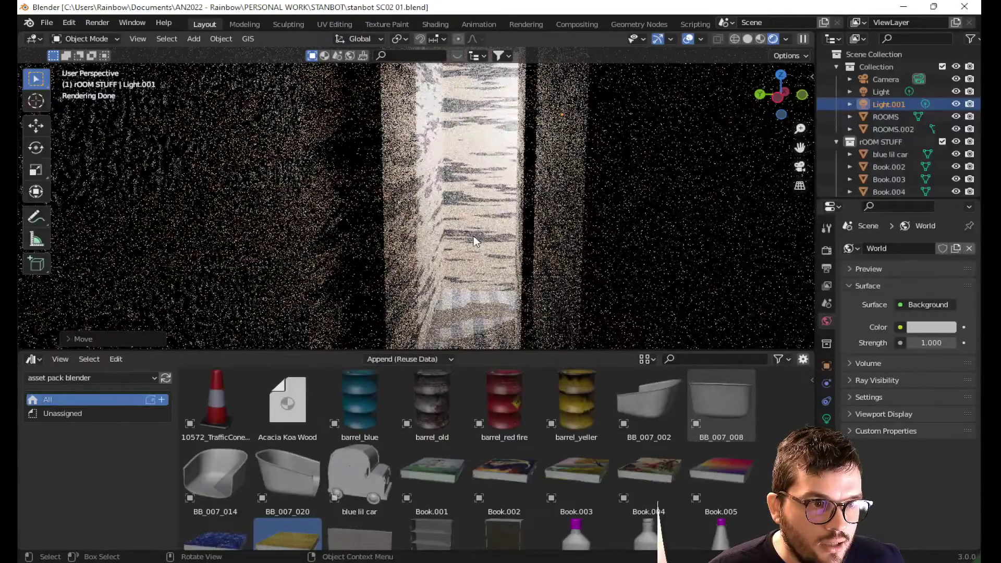
scroll(474, 241, down, 5)
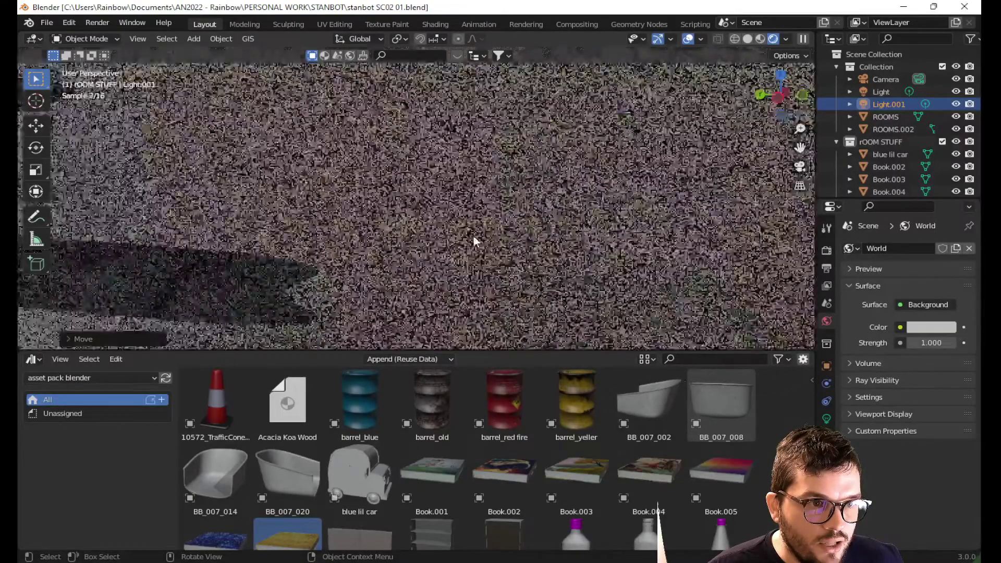
Step: Hide the wood-plank floor ROOMS.002 and zoom out over the whole floor plan
middle_drag(474, 239, 447, 266)
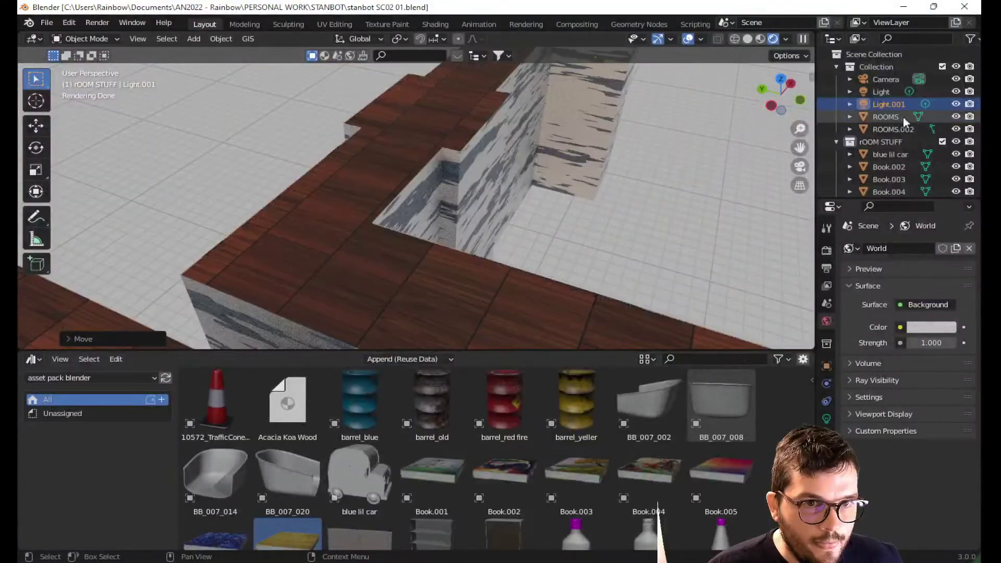
click(956, 129)
middle_drag(626, 198, 396, 271)
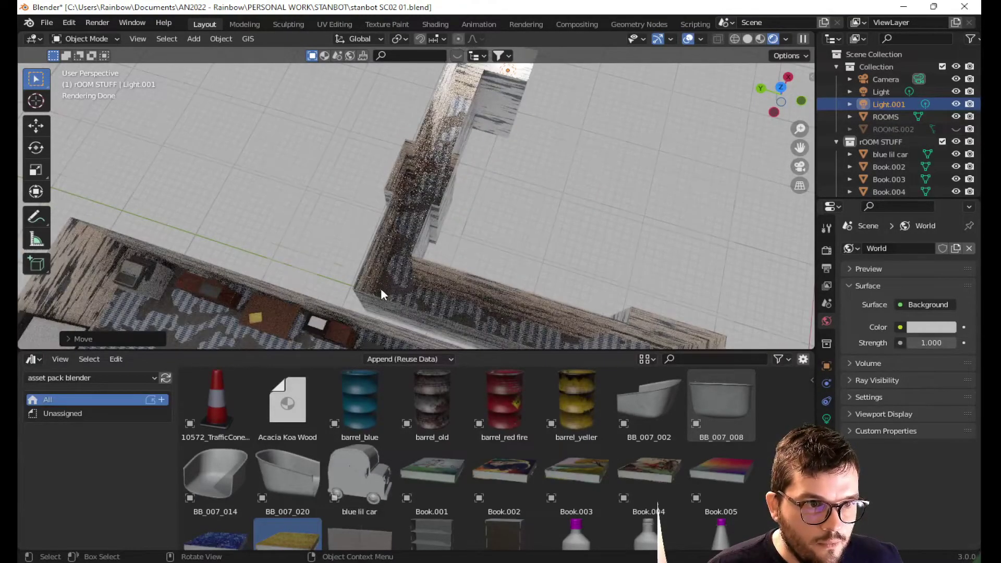
scroll(382, 291, down, 2)
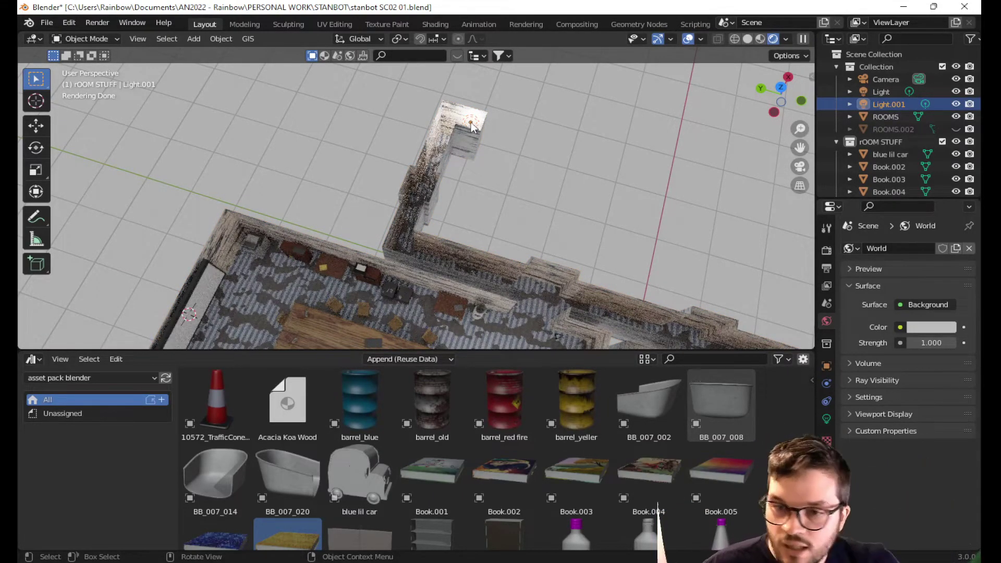
scroll(442, 187, down, 4)
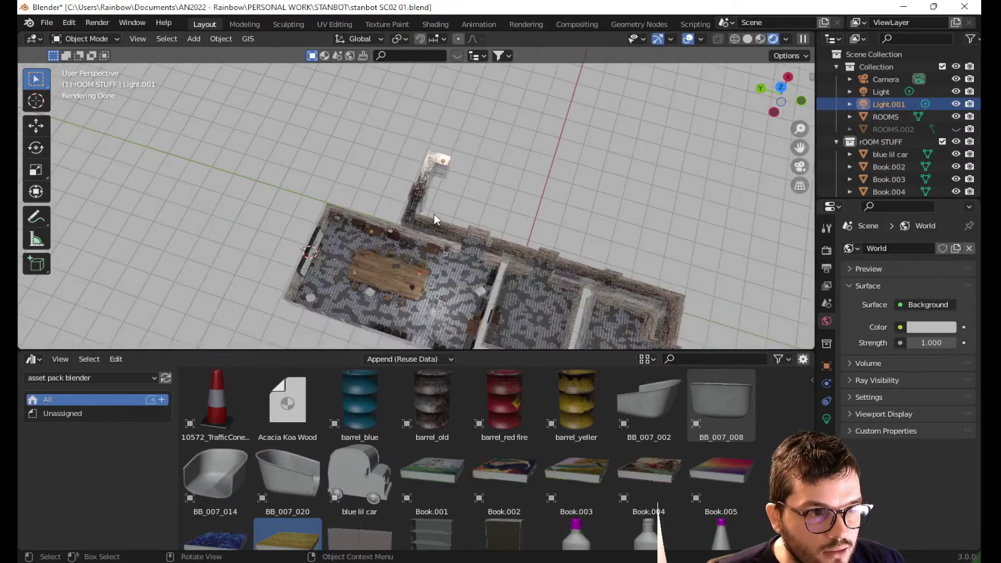